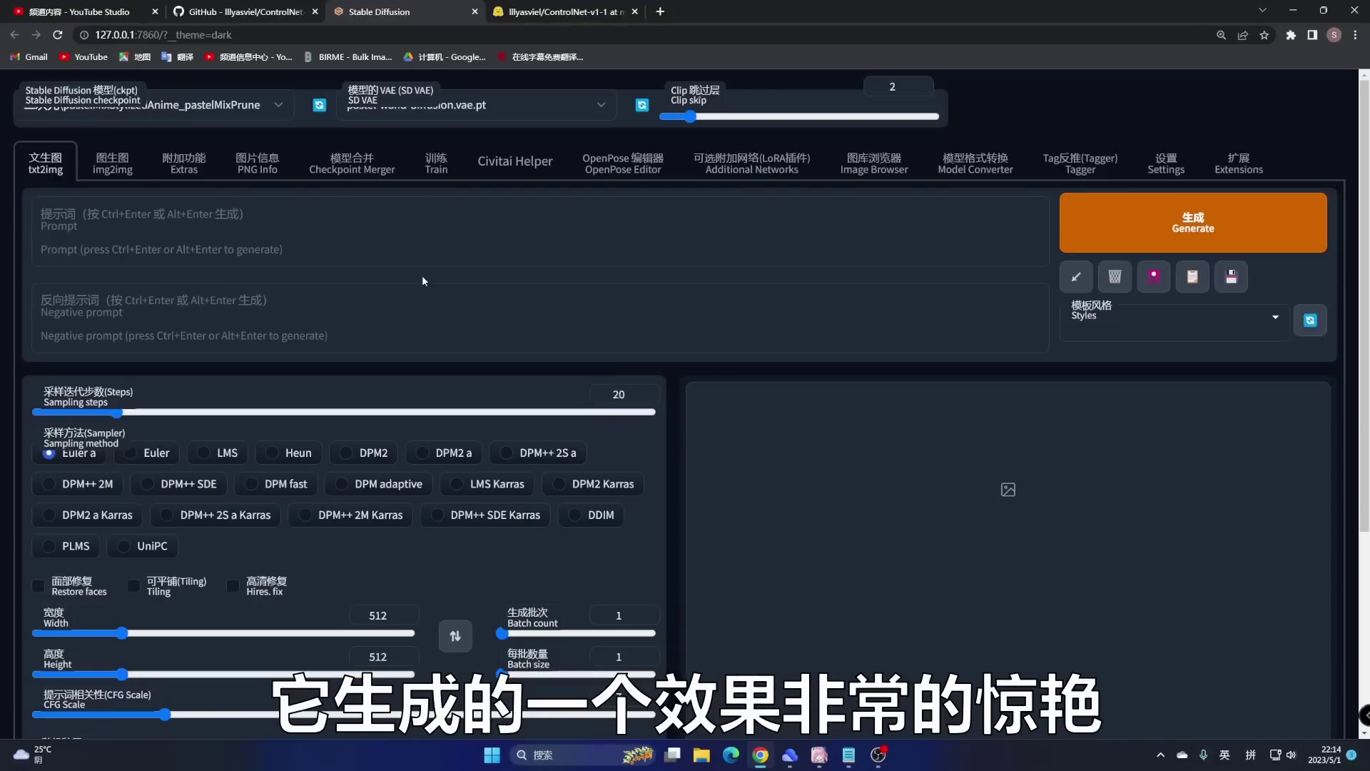
Step: Open the ControlNet v1.1 nightly GitHub page at the Tile section and translate it into Simplified Chinese
click(242, 10)
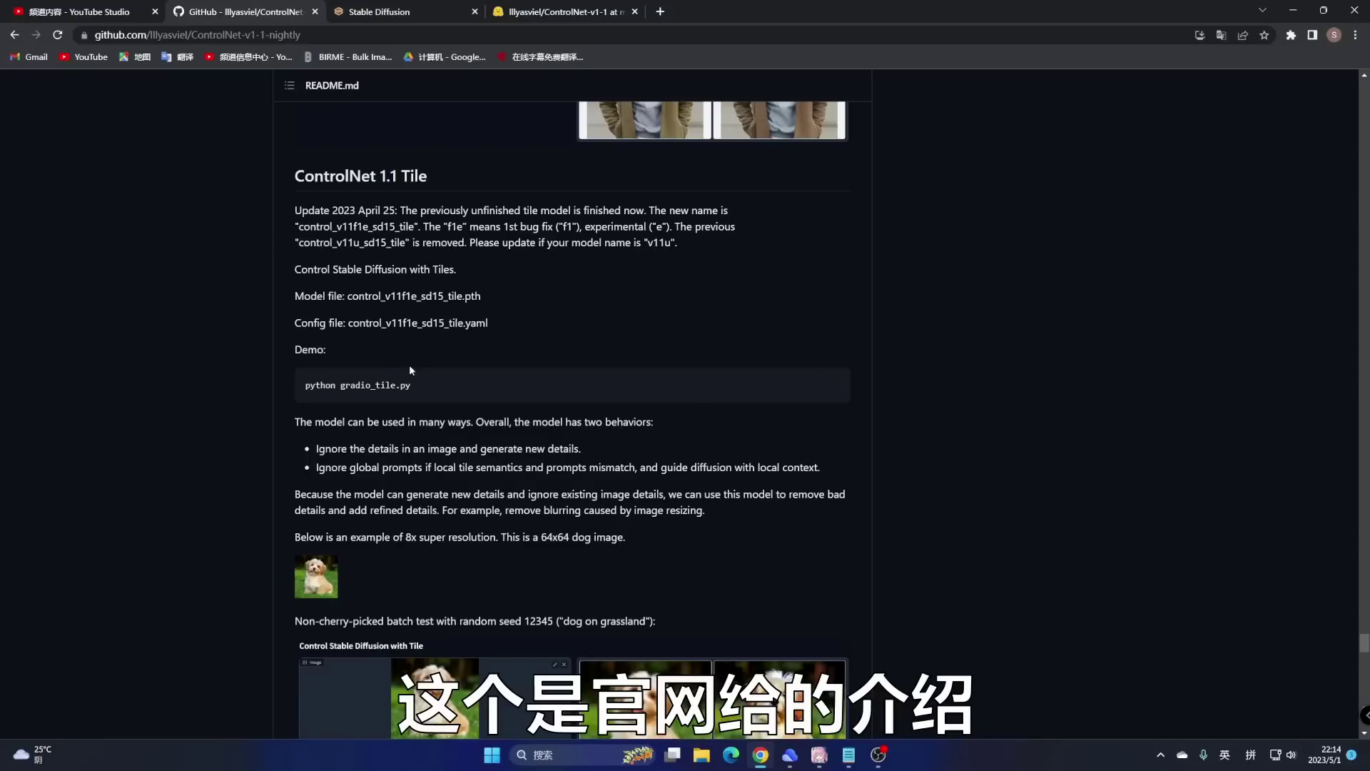
right_click(160, 315)
click(216, 476)
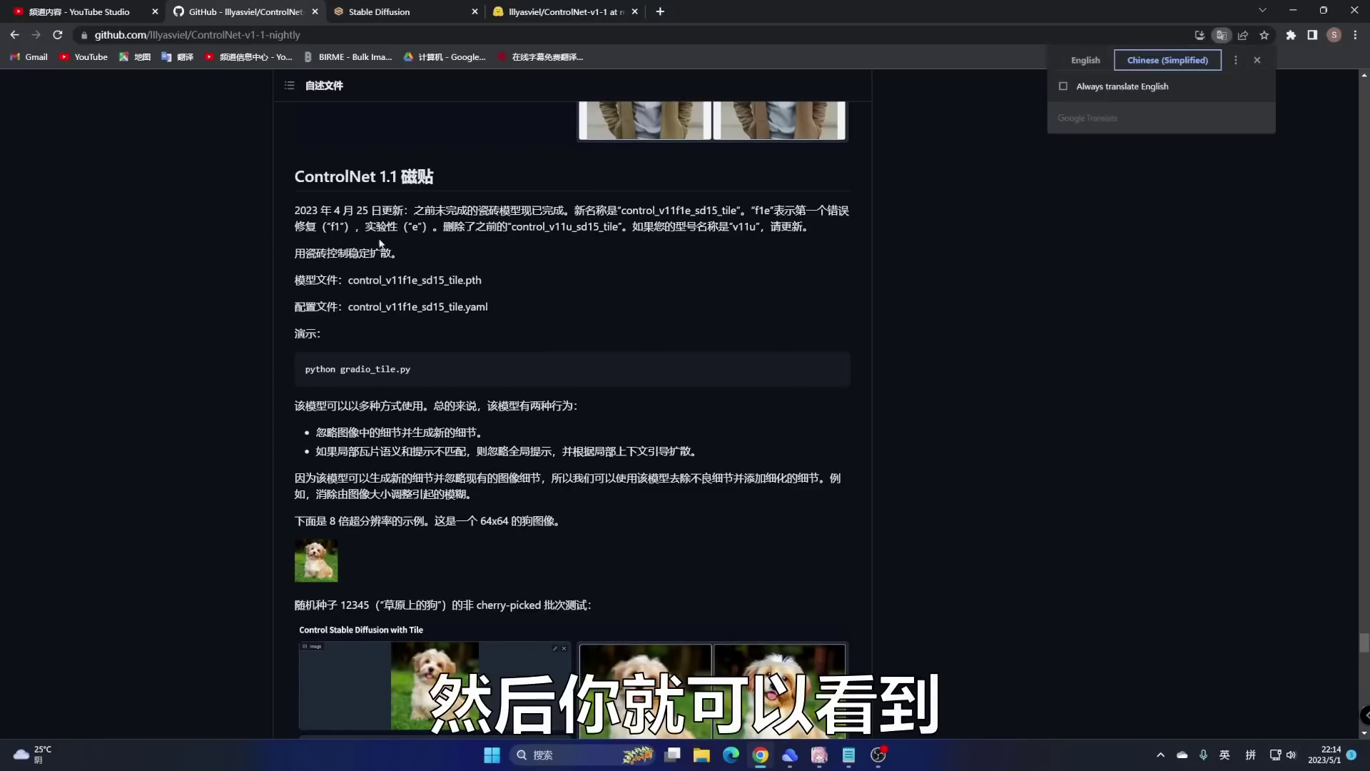
Step: Read the ControlNet 1.1 Tile section, covering its experimental status, model and config files, and two behaviours
drag(365, 226, 417, 228)
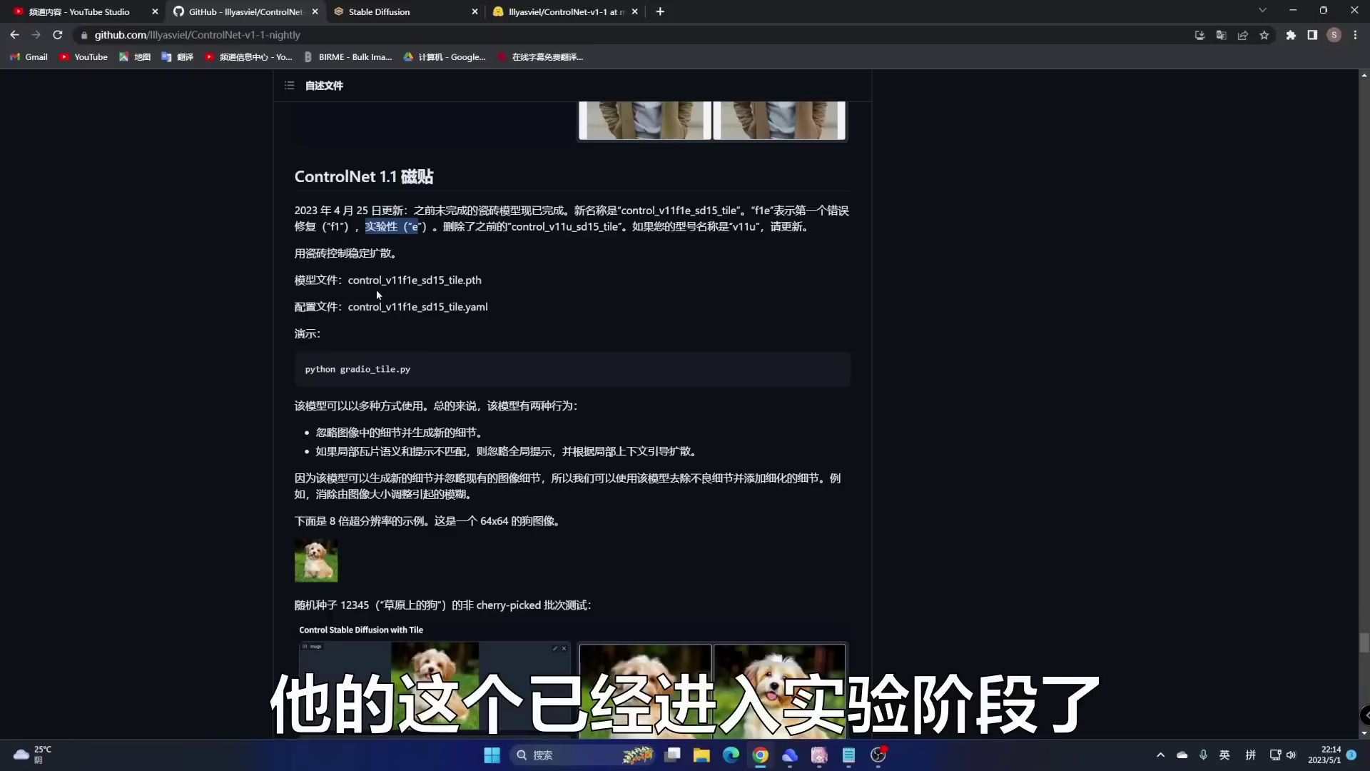
drag(325, 279, 447, 322)
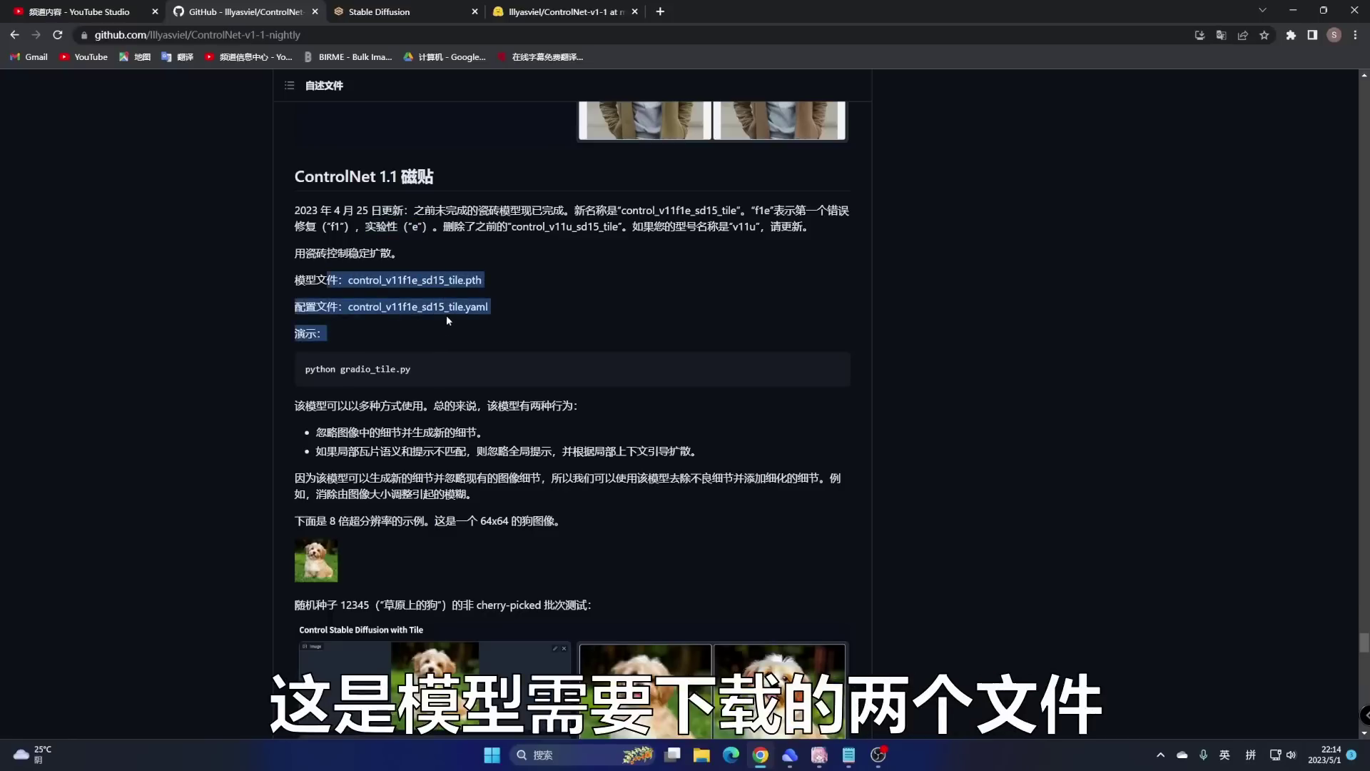
click(532, 284)
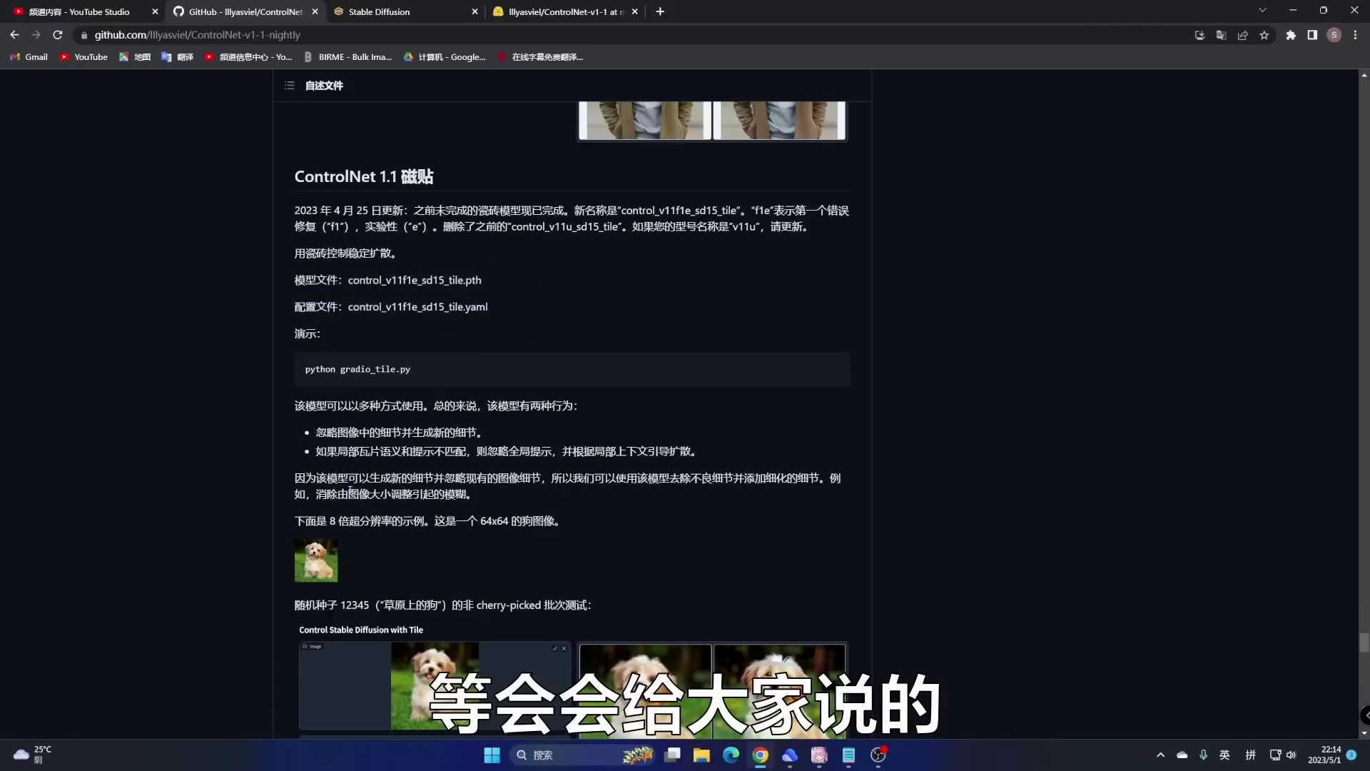
scroll(356, 336, down, 2)
drag(316, 298, 488, 300)
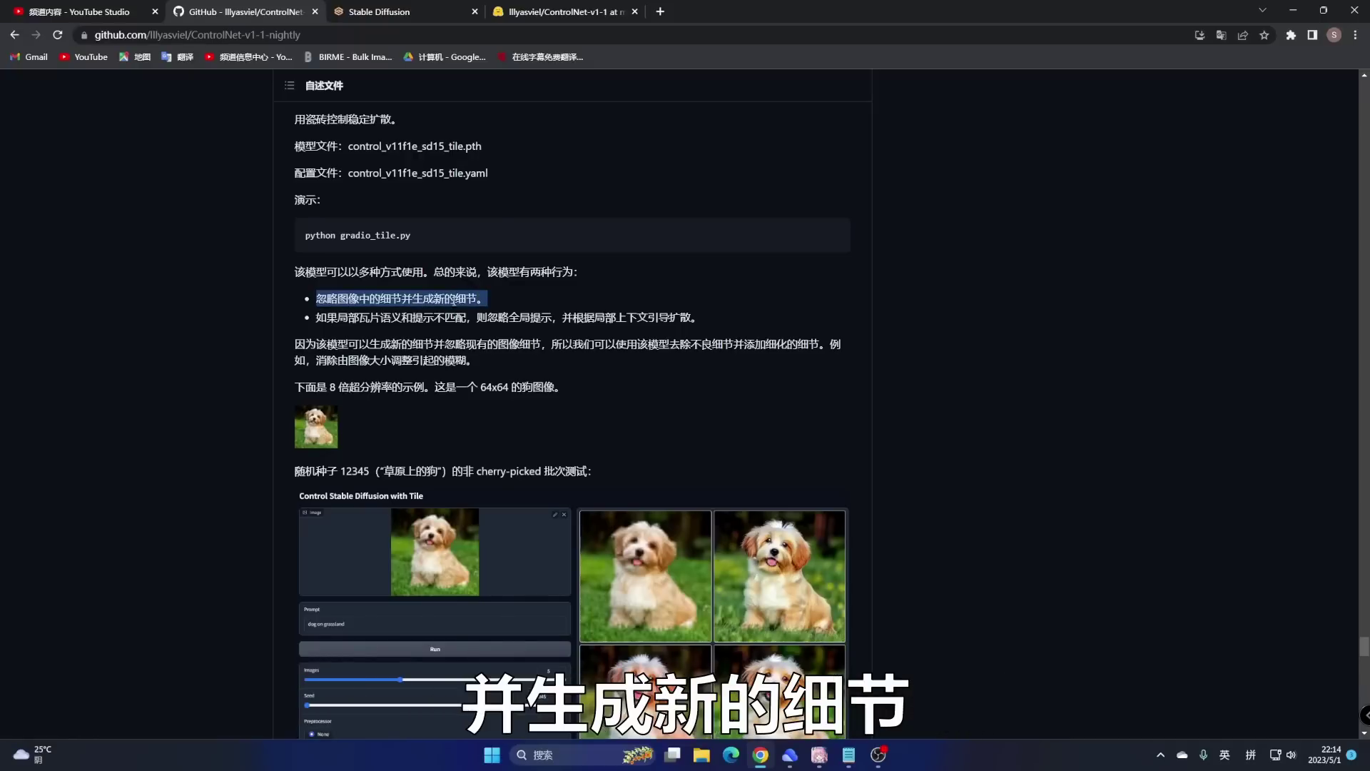
drag(316, 317, 682, 319)
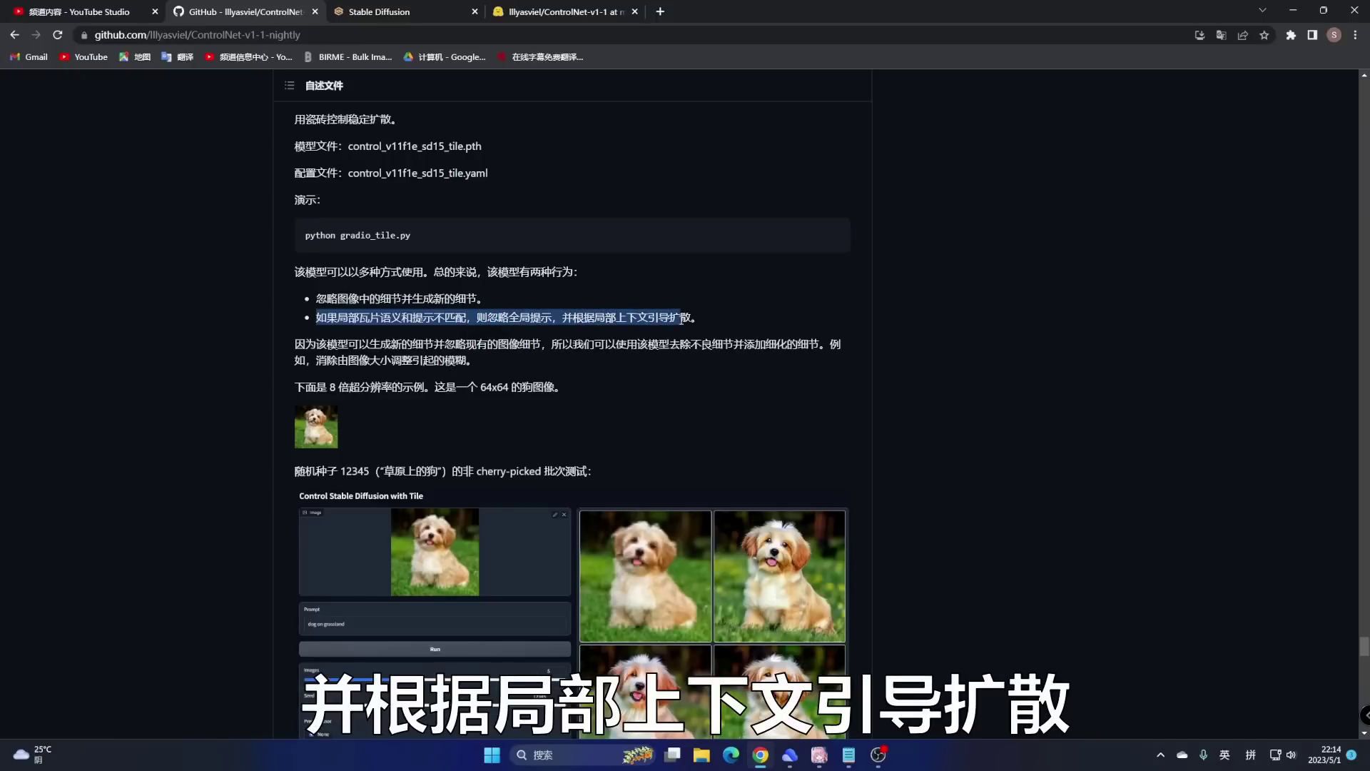
click(710, 318)
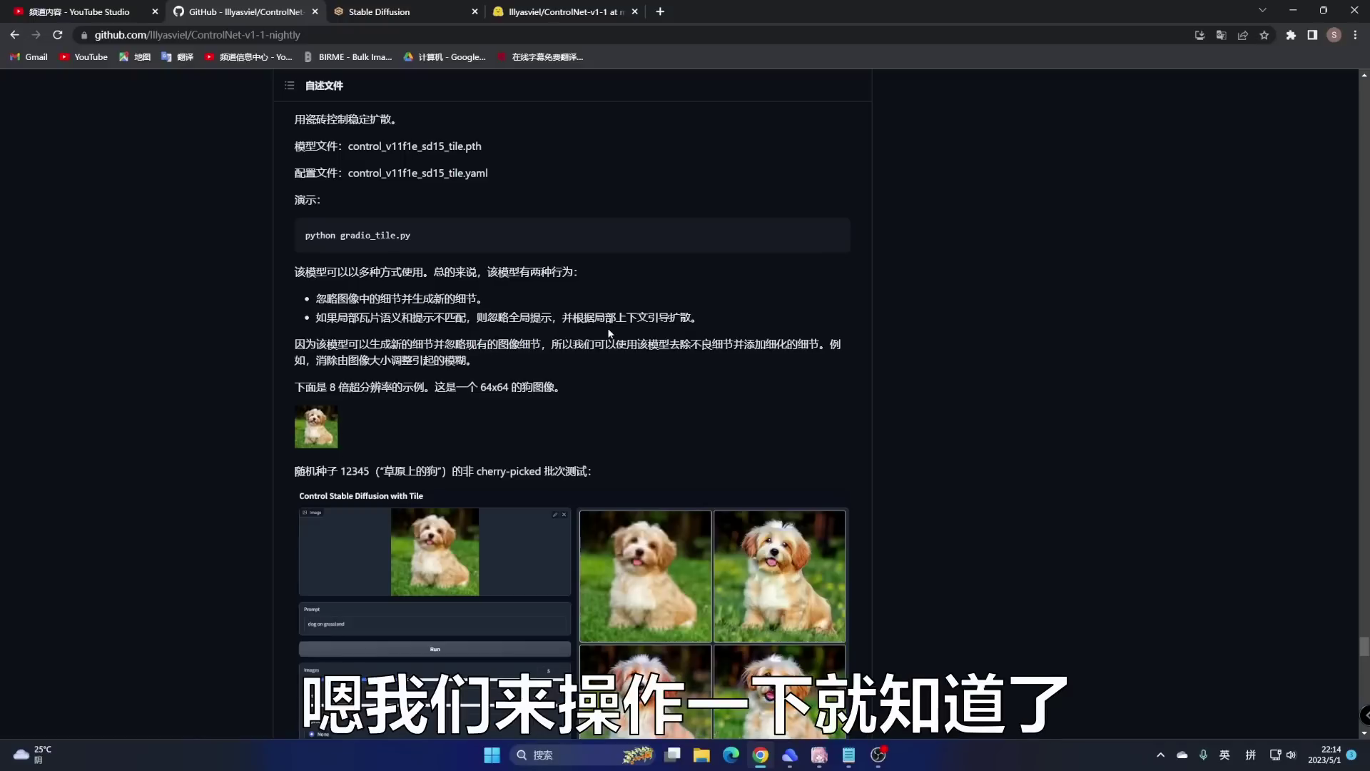
Step: Return to the Stable Diffusion page and check the installed ControlNet version in the txt2img settings
click(407, 12)
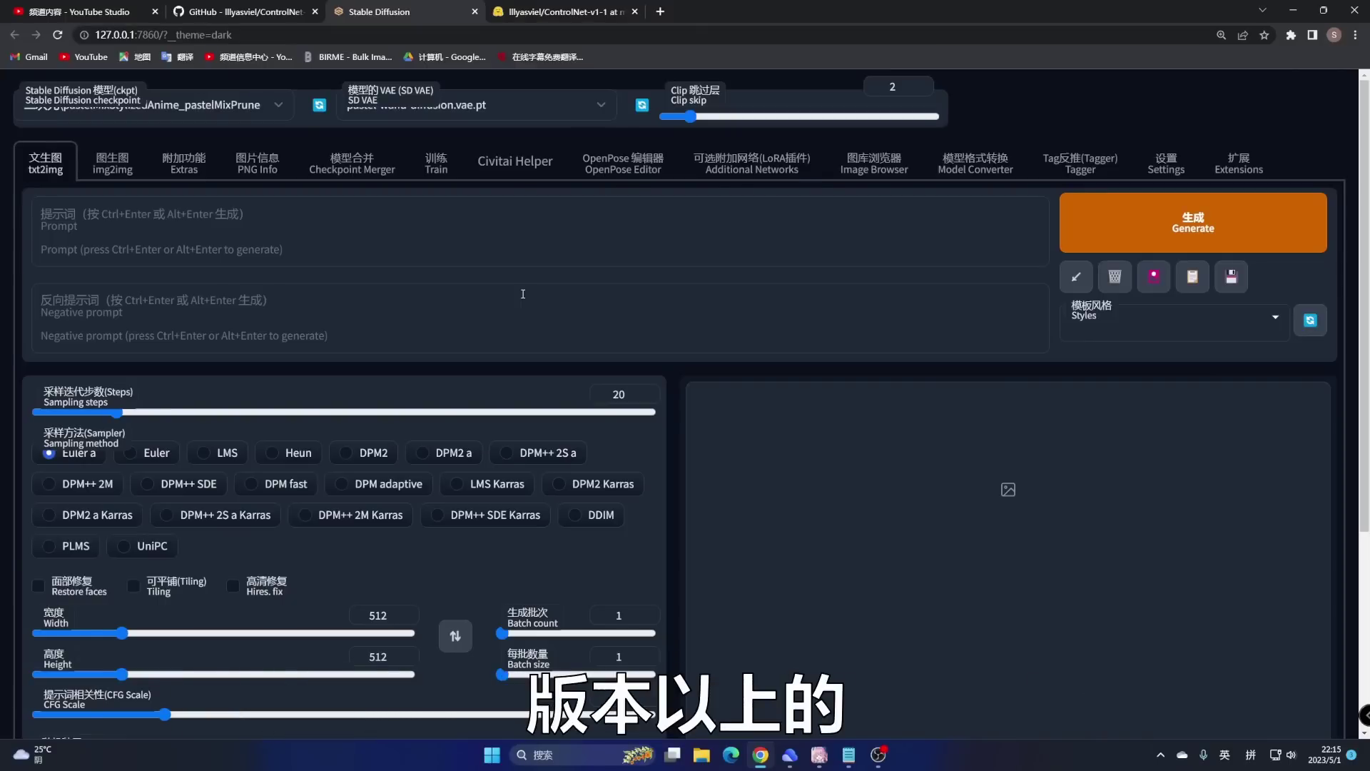
scroll(140, 581, down, 4)
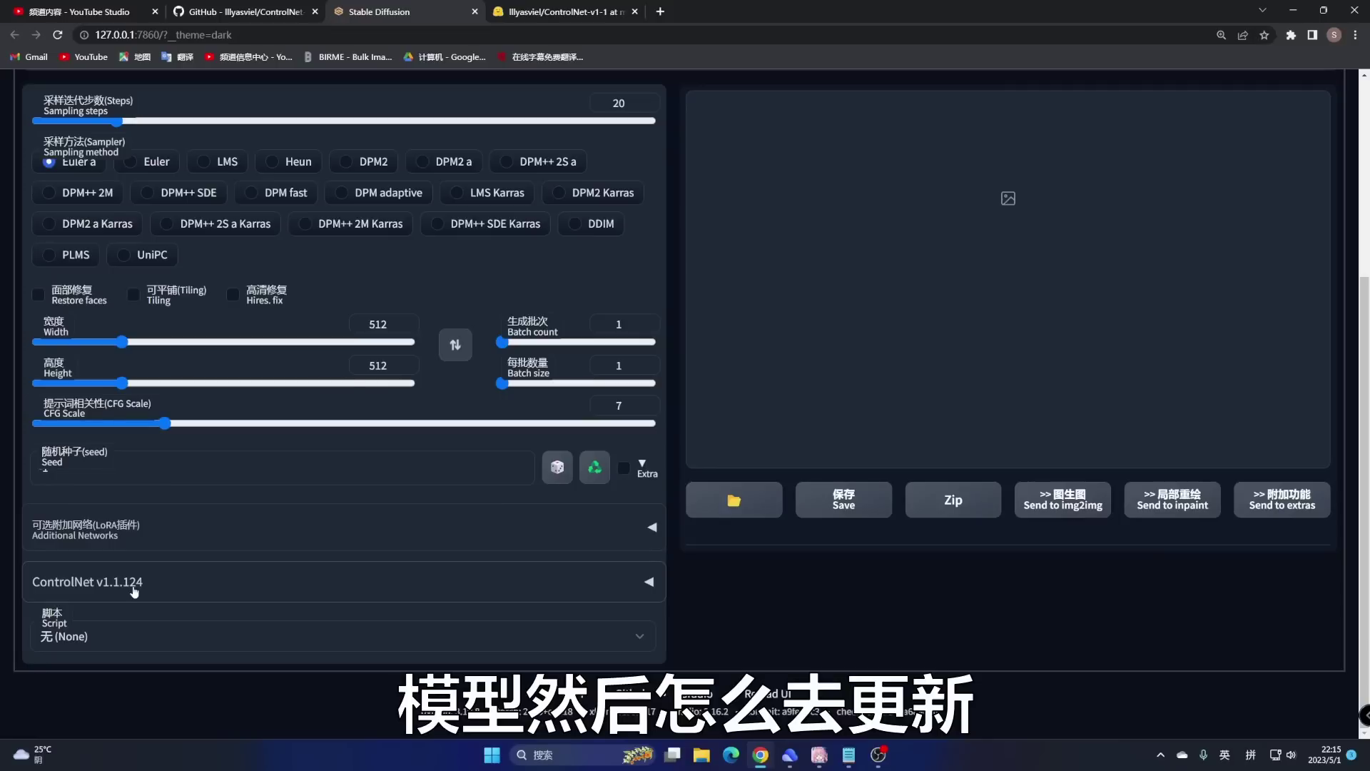
scroll(134, 591, up, 5)
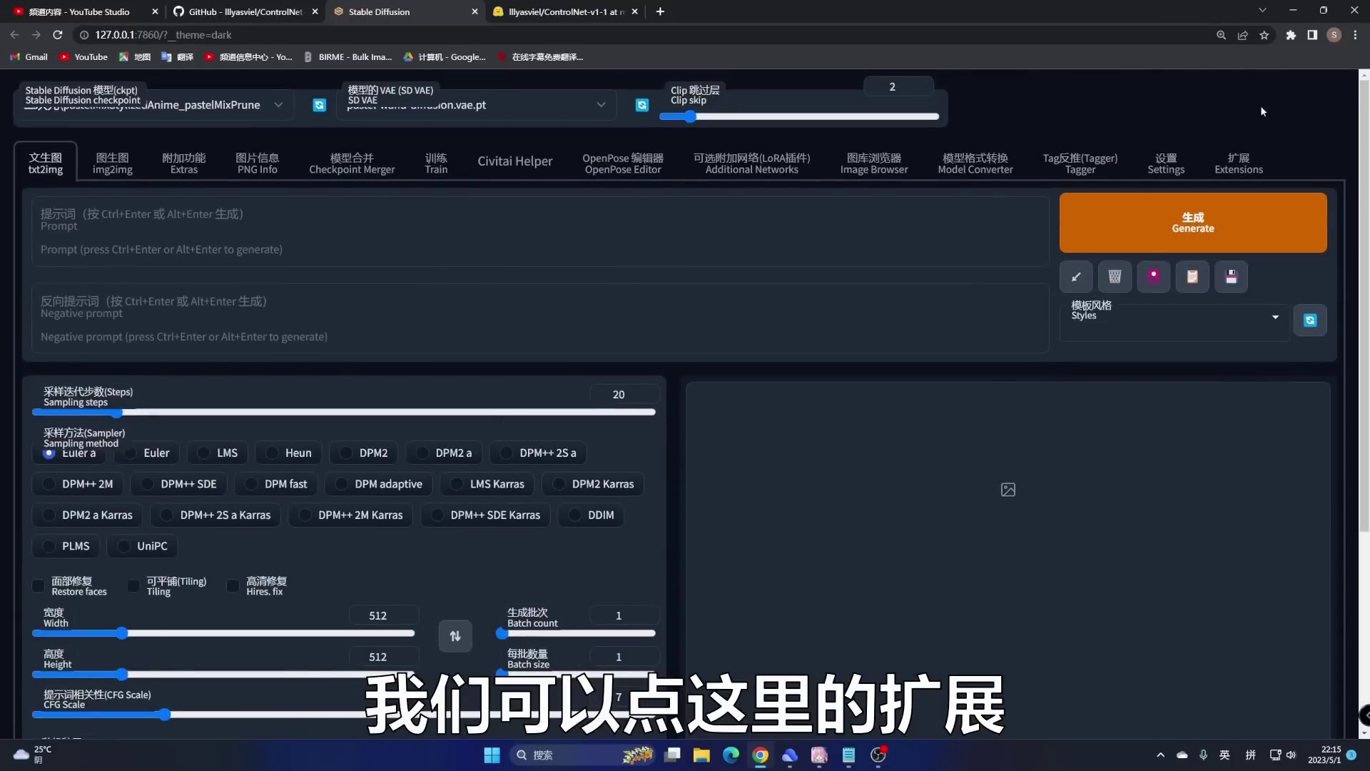
Step: Review the installed extensions list and its options for checking updates and restarting the interface
click(1244, 161)
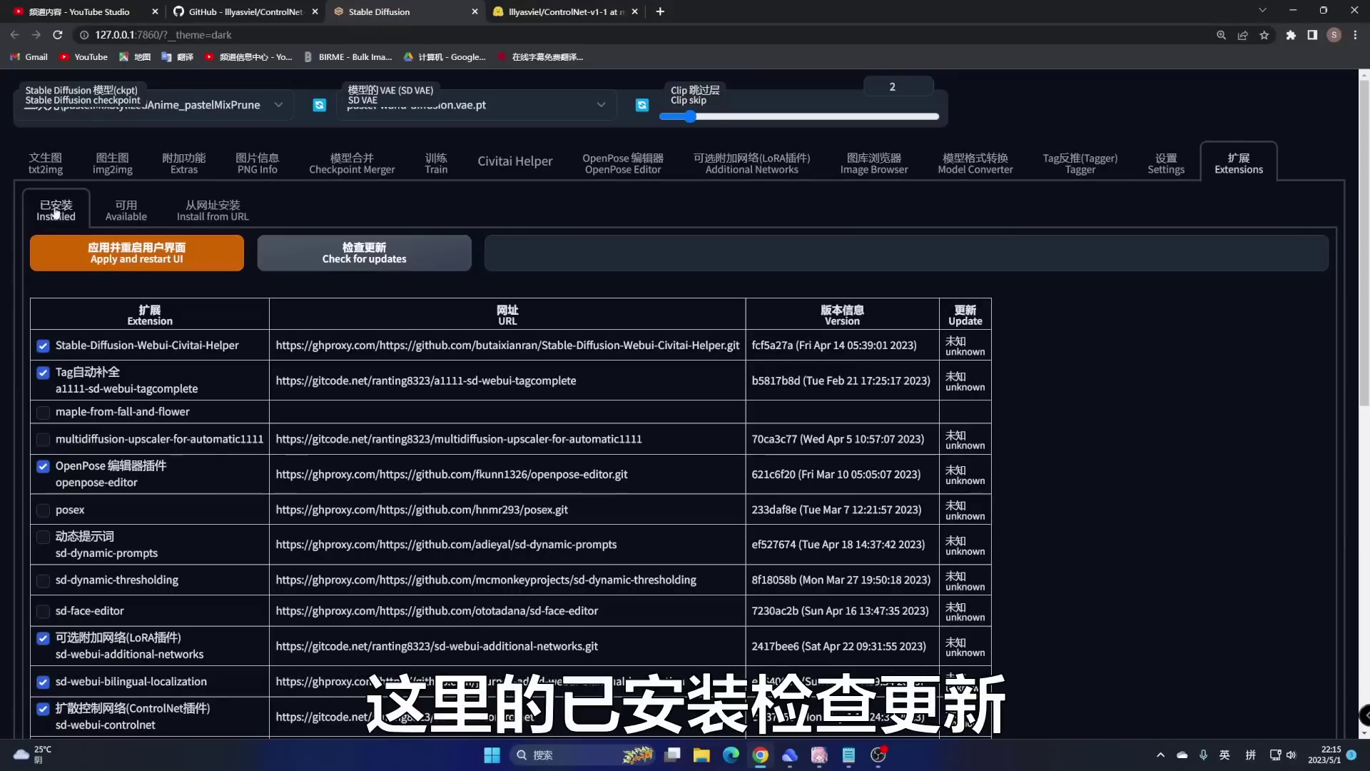
click(346, 261)
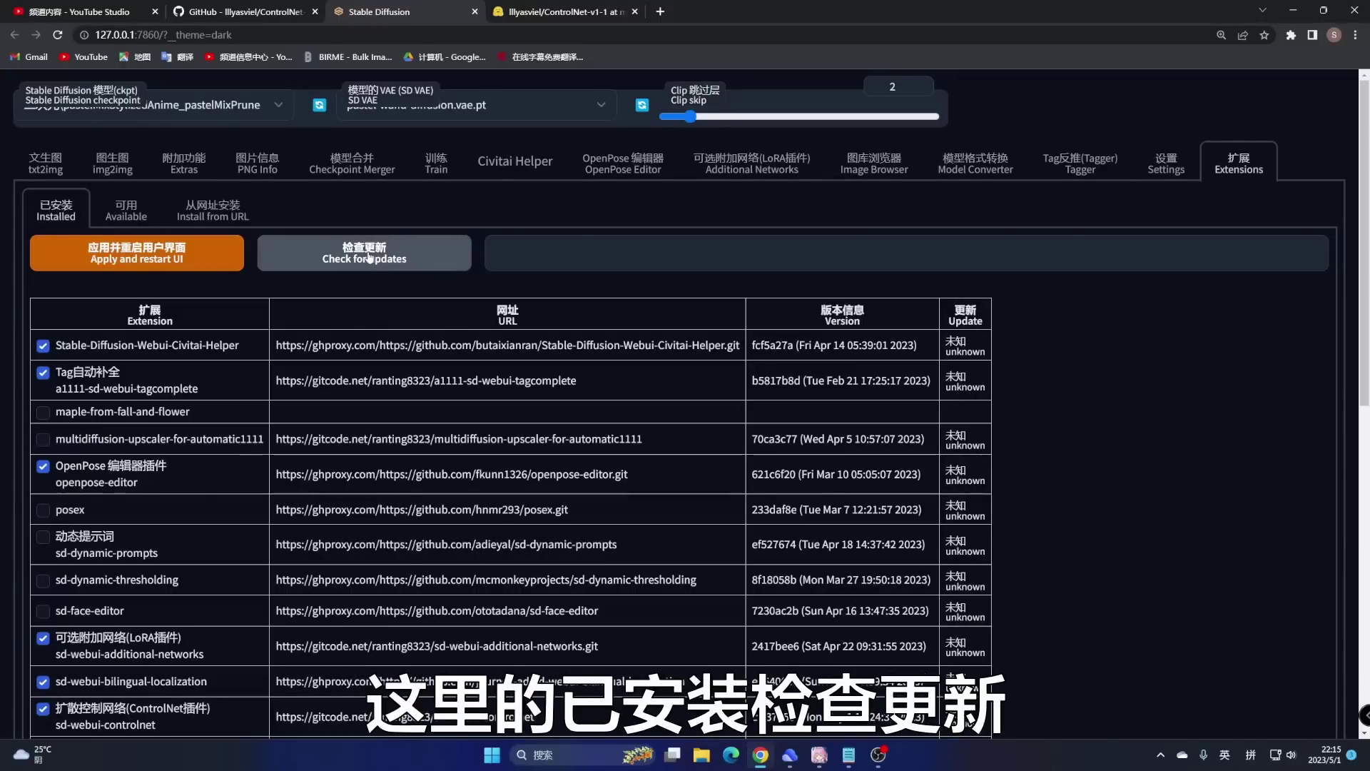
scroll(442, 514, down, 6)
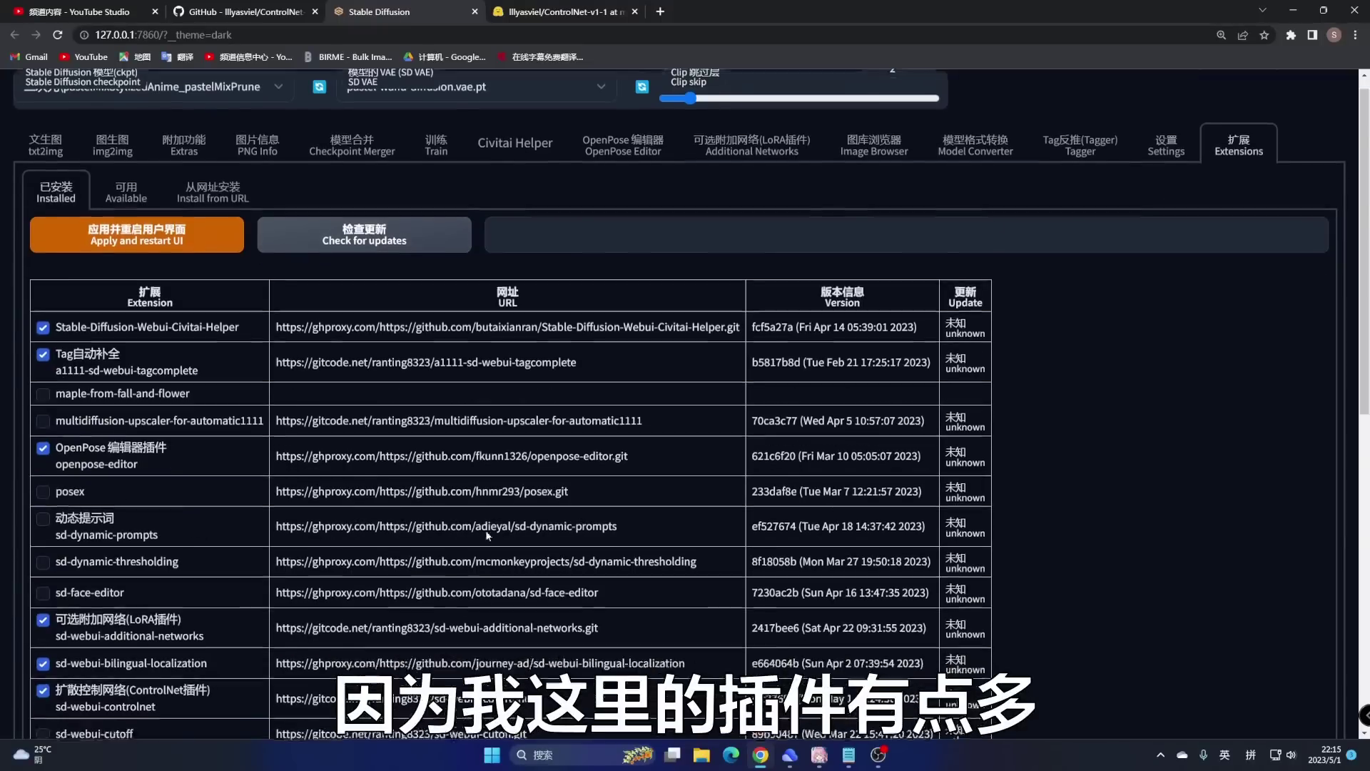
scroll(528, 591, down, 2)
scroll(530, 593, up, 8)
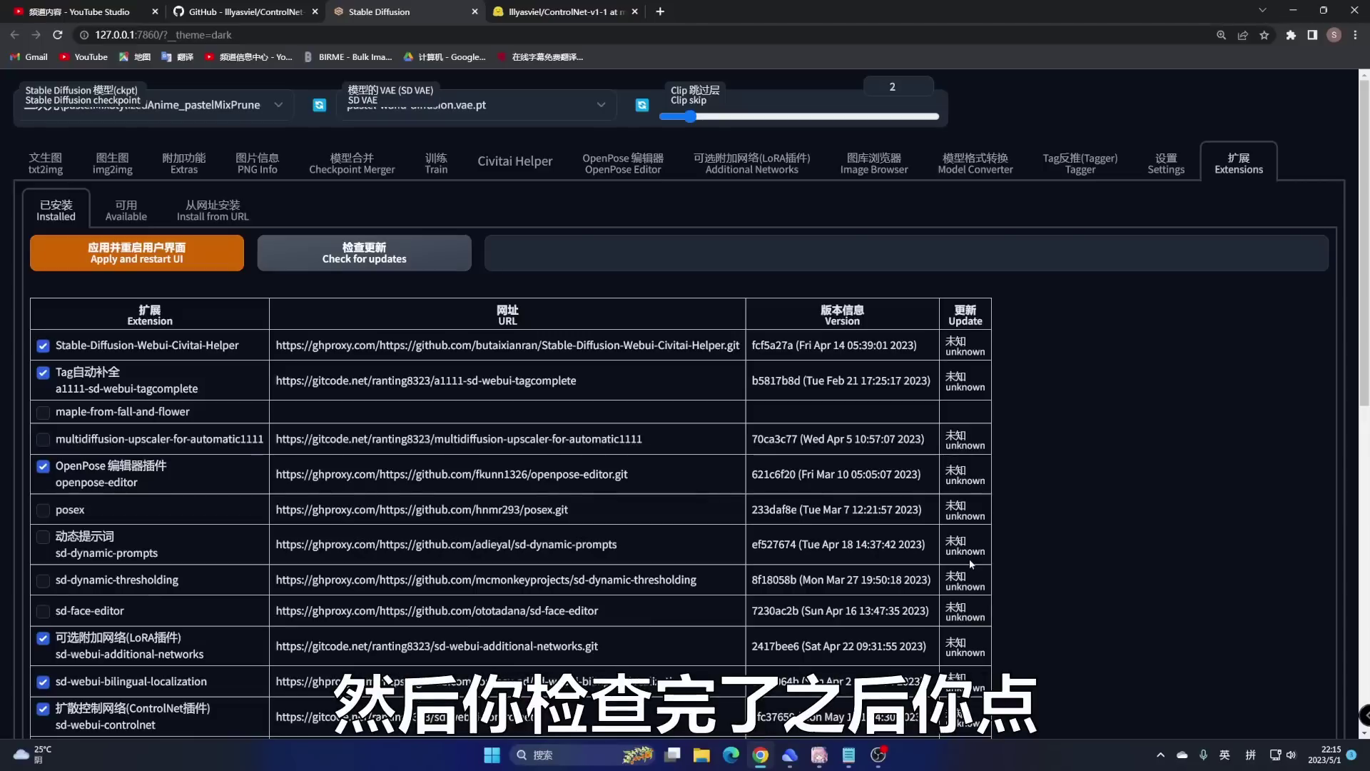
click(117, 259)
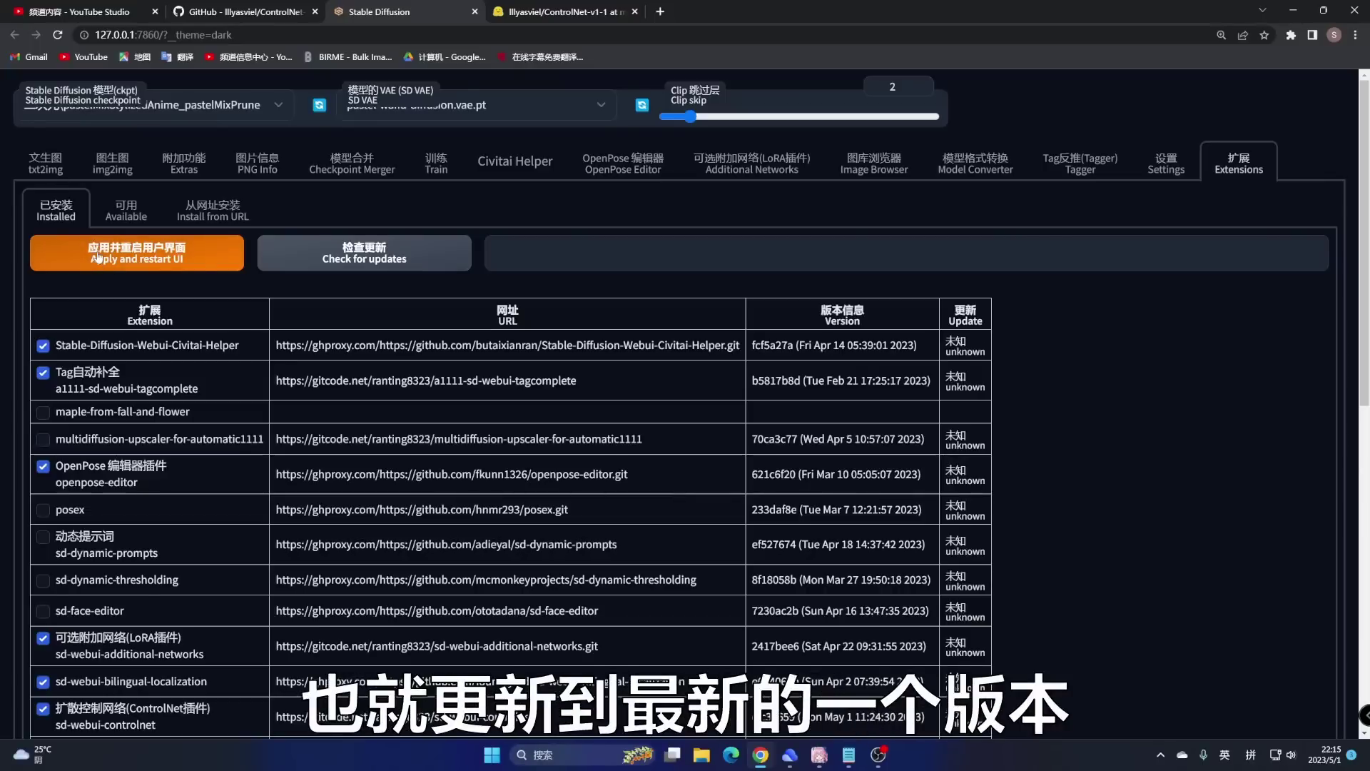
Step: Go back to the txt2img settings and recheck the version shown for ControlNet
click(45, 161)
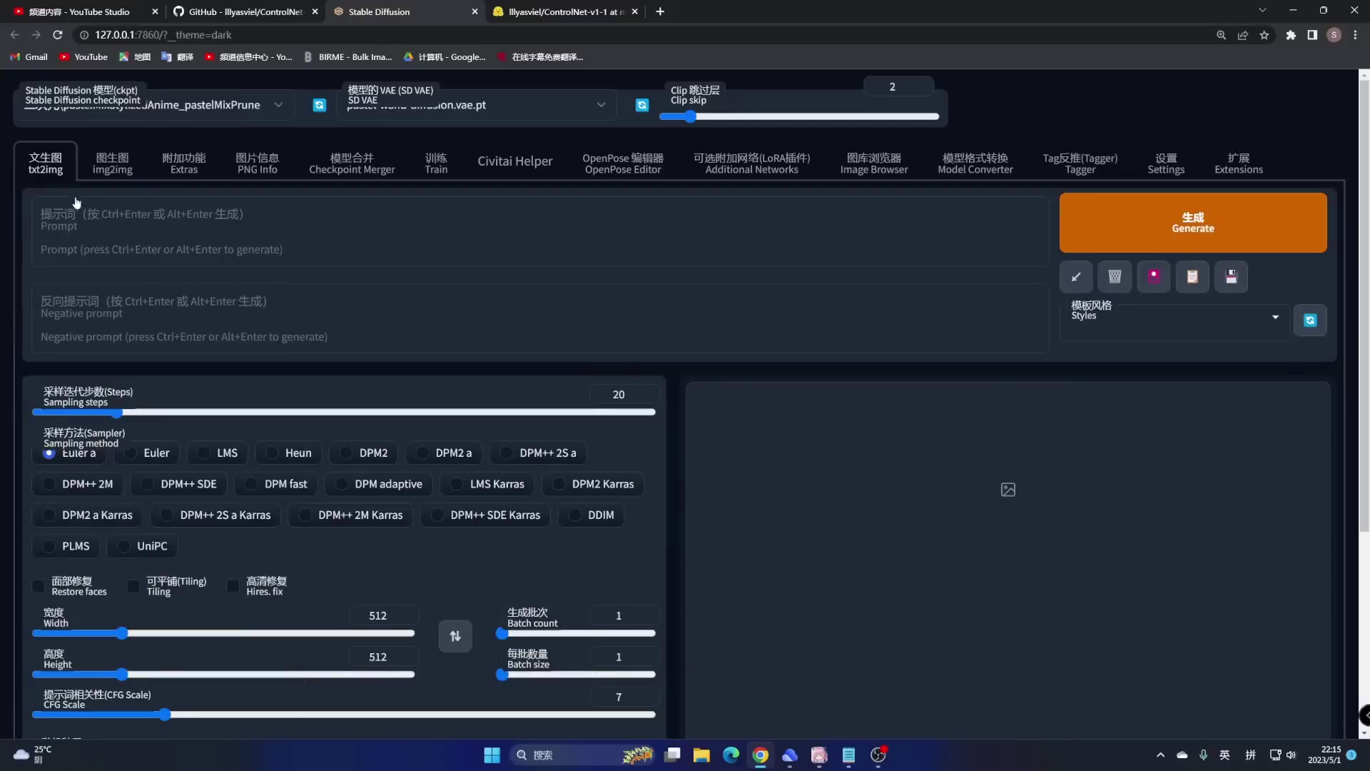
scroll(272, 333, down, 4)
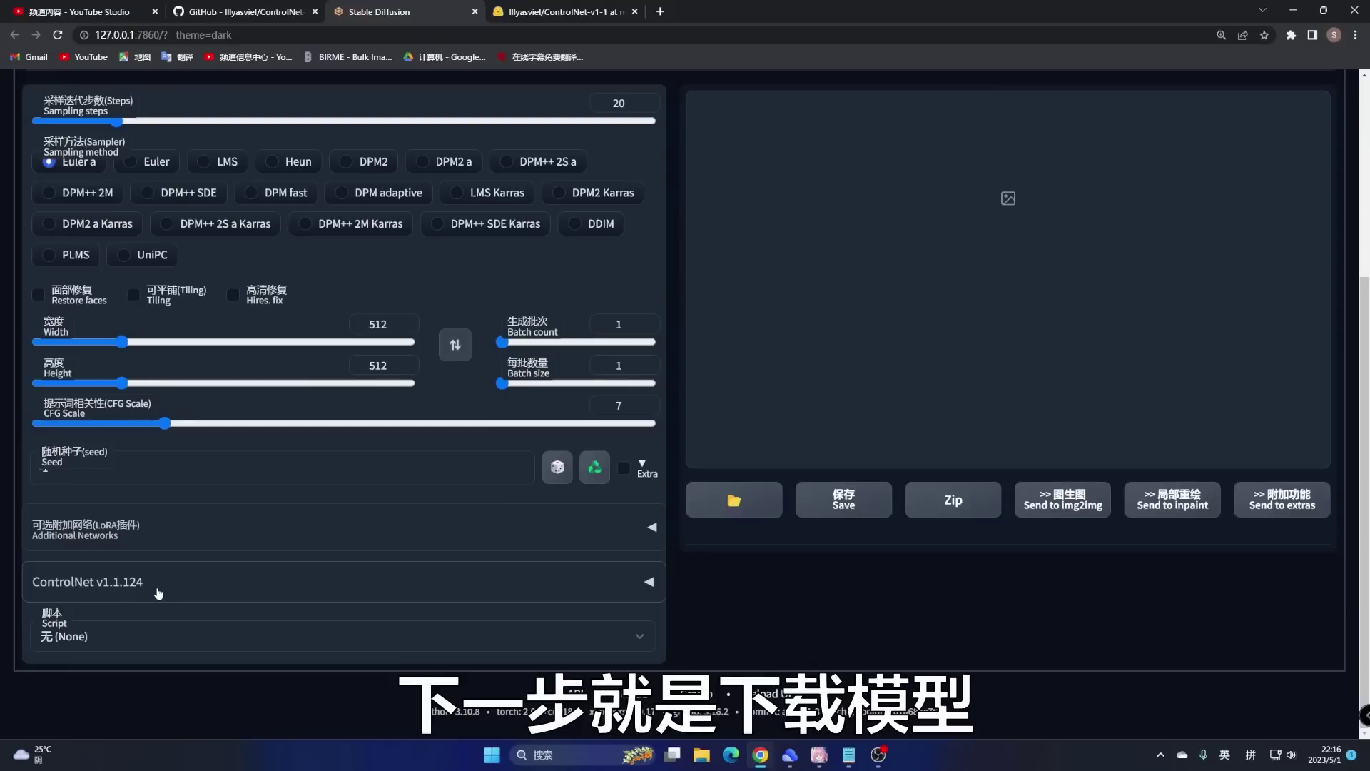
scroll(214, 500, up, 4)
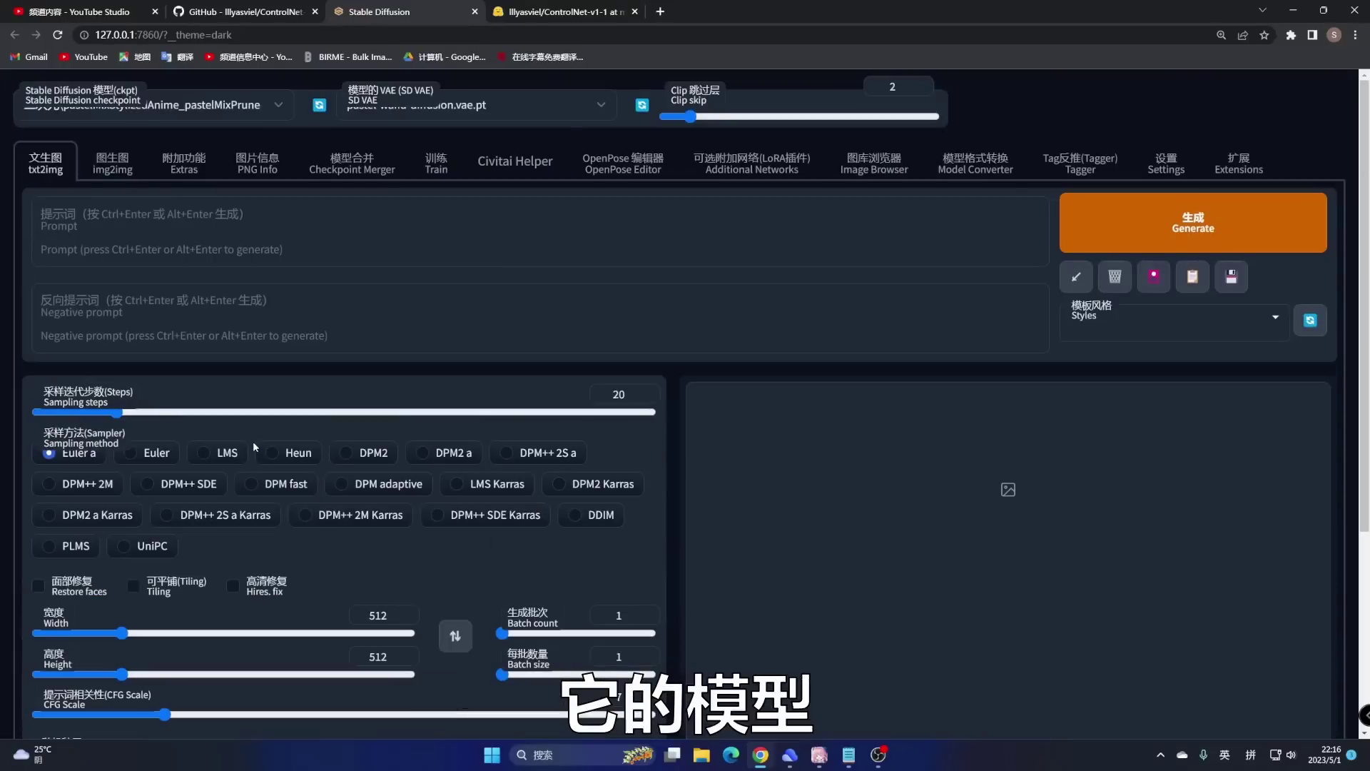
Step: Locate the control_v11f1e_sd15_tile files in the Hugging Face ControlNet-v1-1 repository and view the .pth file's link options
click(544, 10)
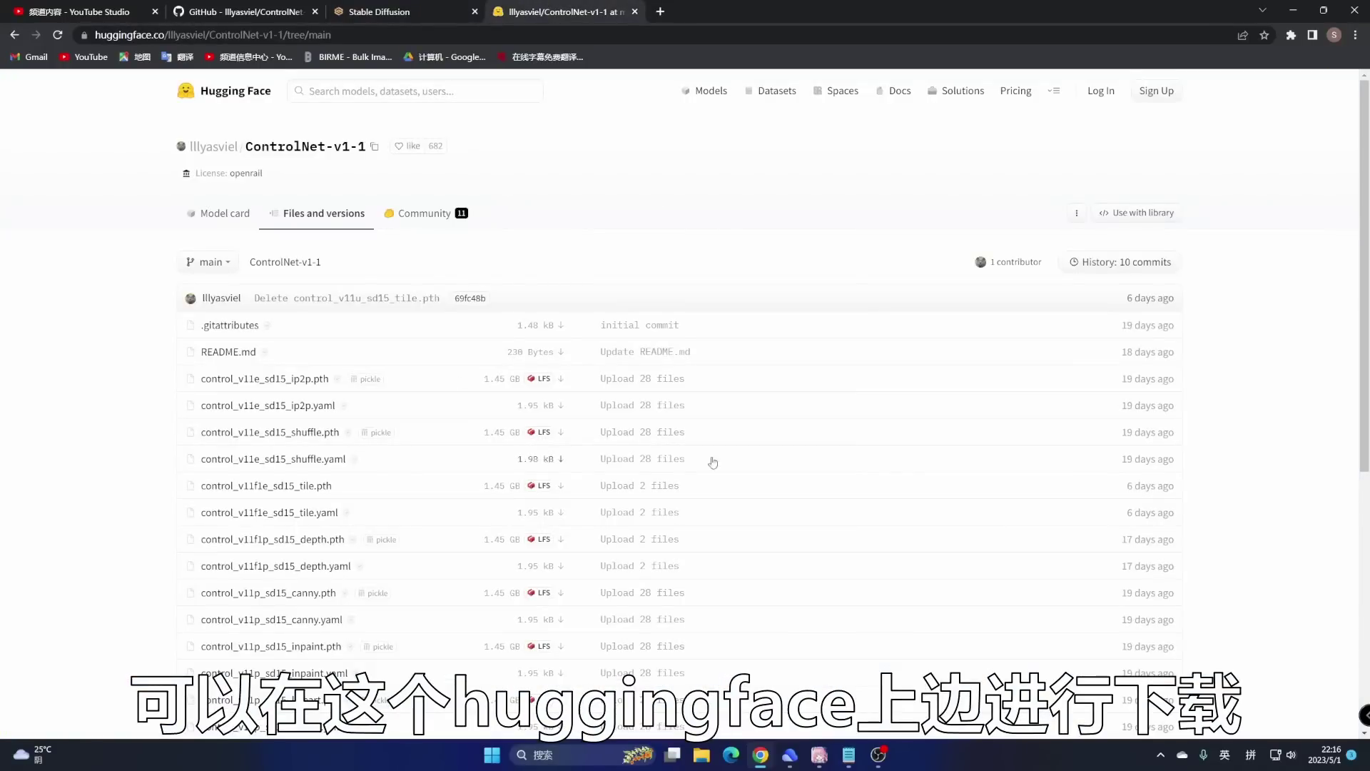
scroll(426, 349, down, 2)
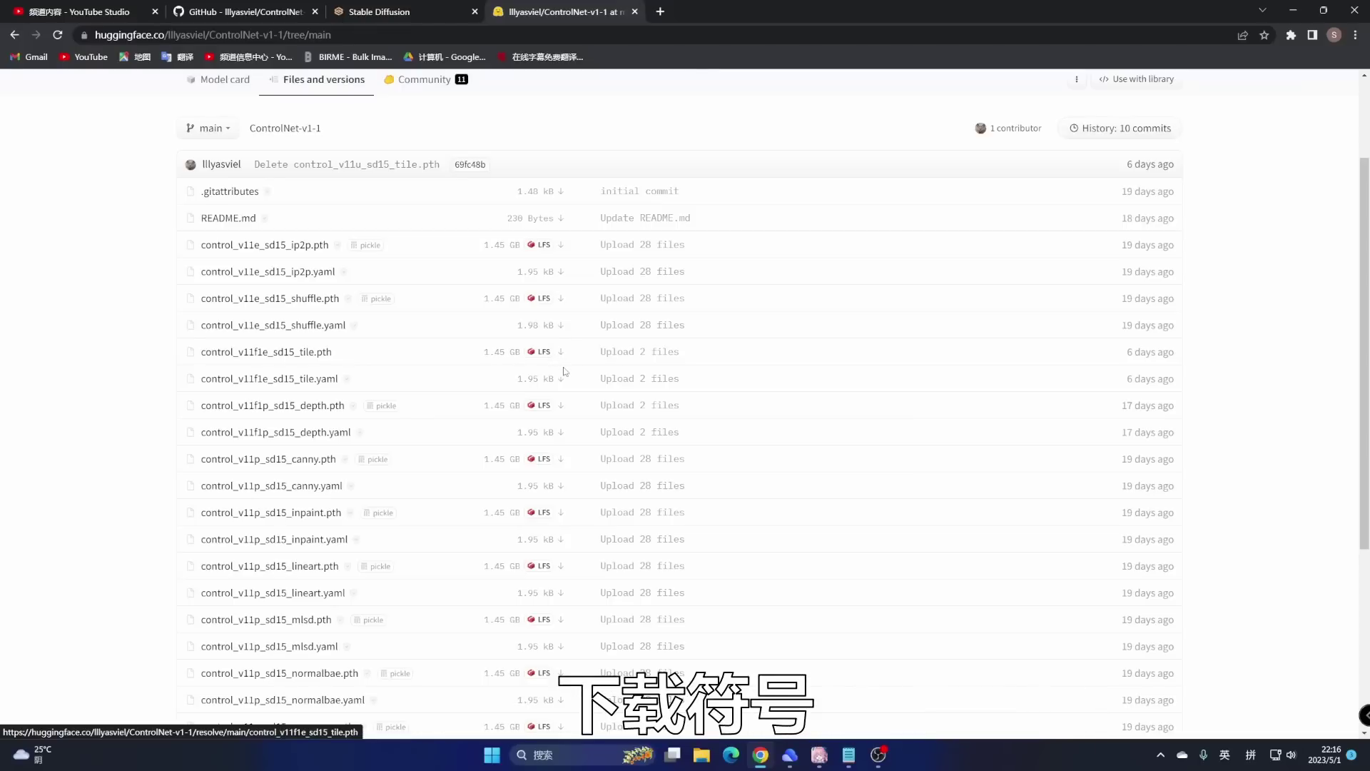
right_click(269, 353)
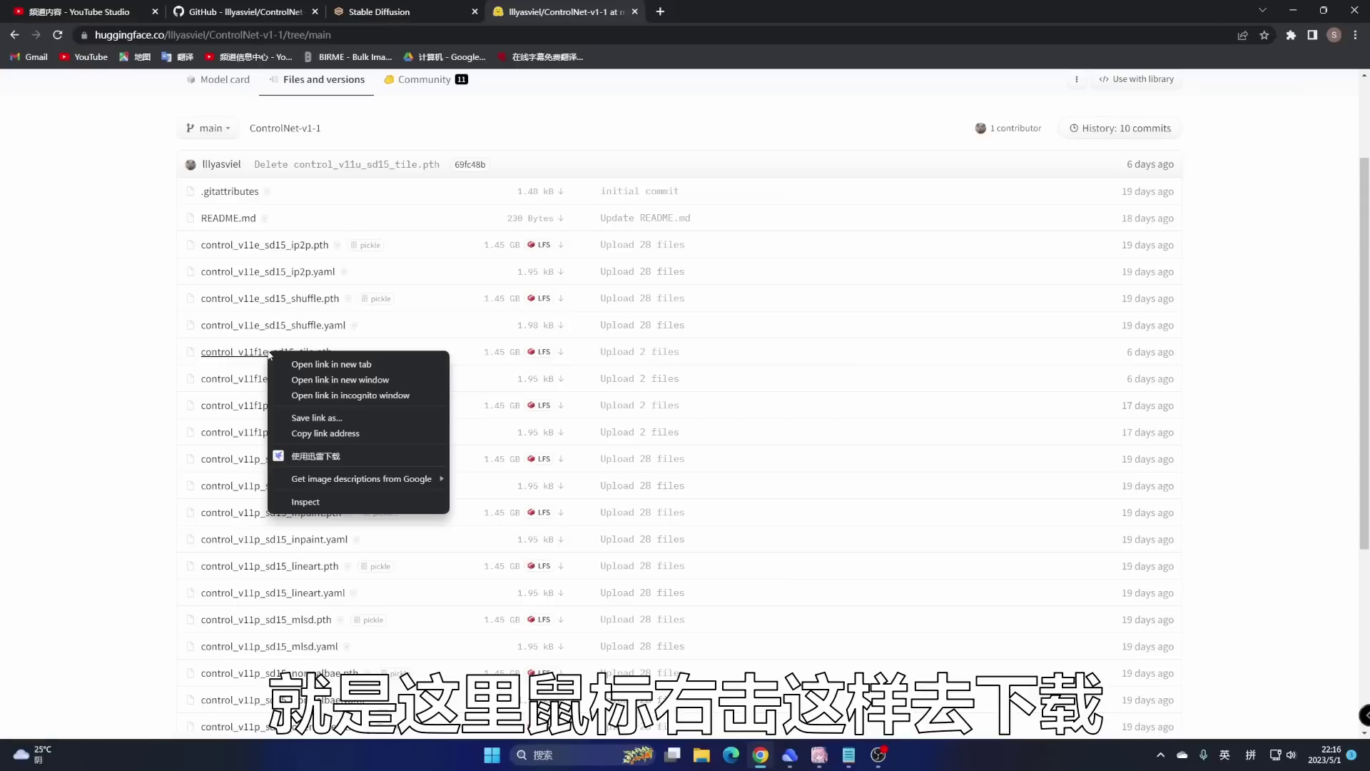
click(151, 365)
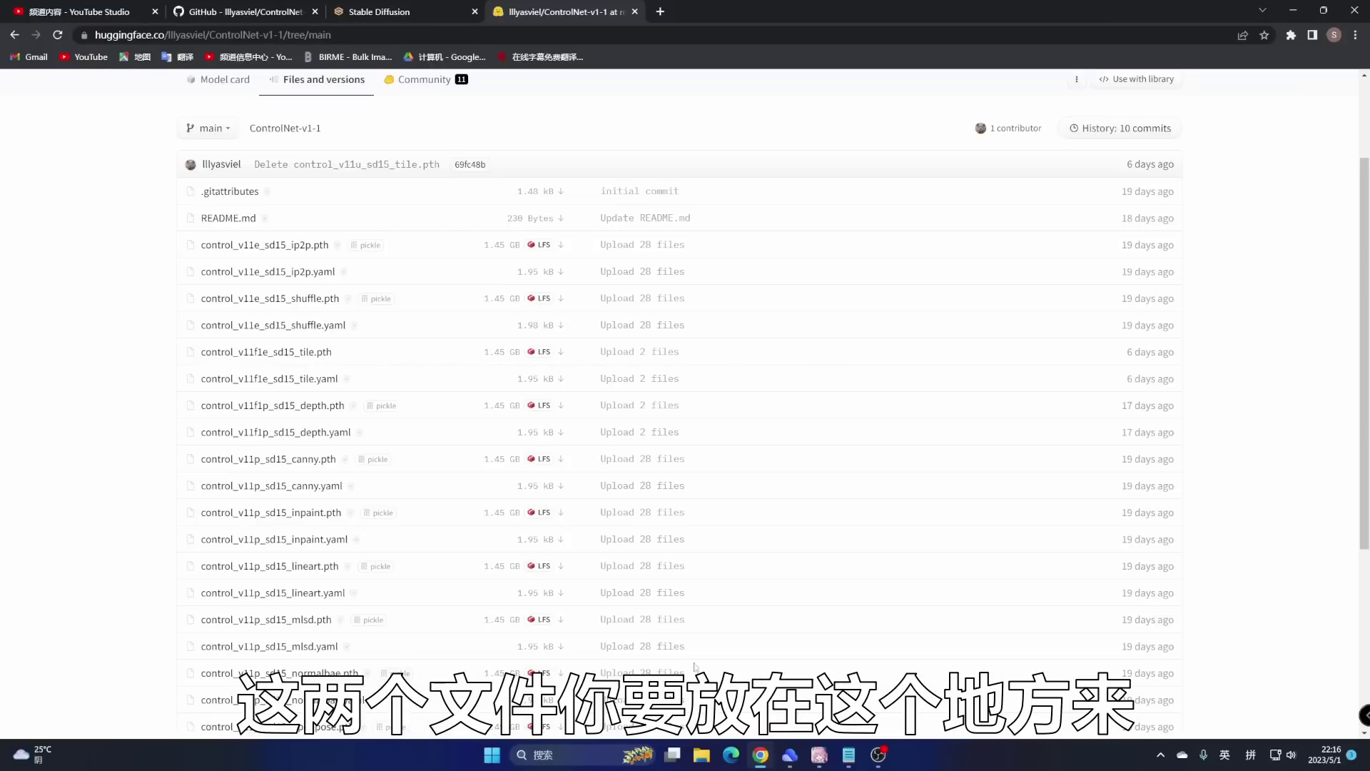
Step: In File Explorer, open novelai-webui-aki-v3\extensions\sd-webui-controlnet\models and locate the control_v11f1e_sd15_tile .pth and .yaml files
click(703, 758)
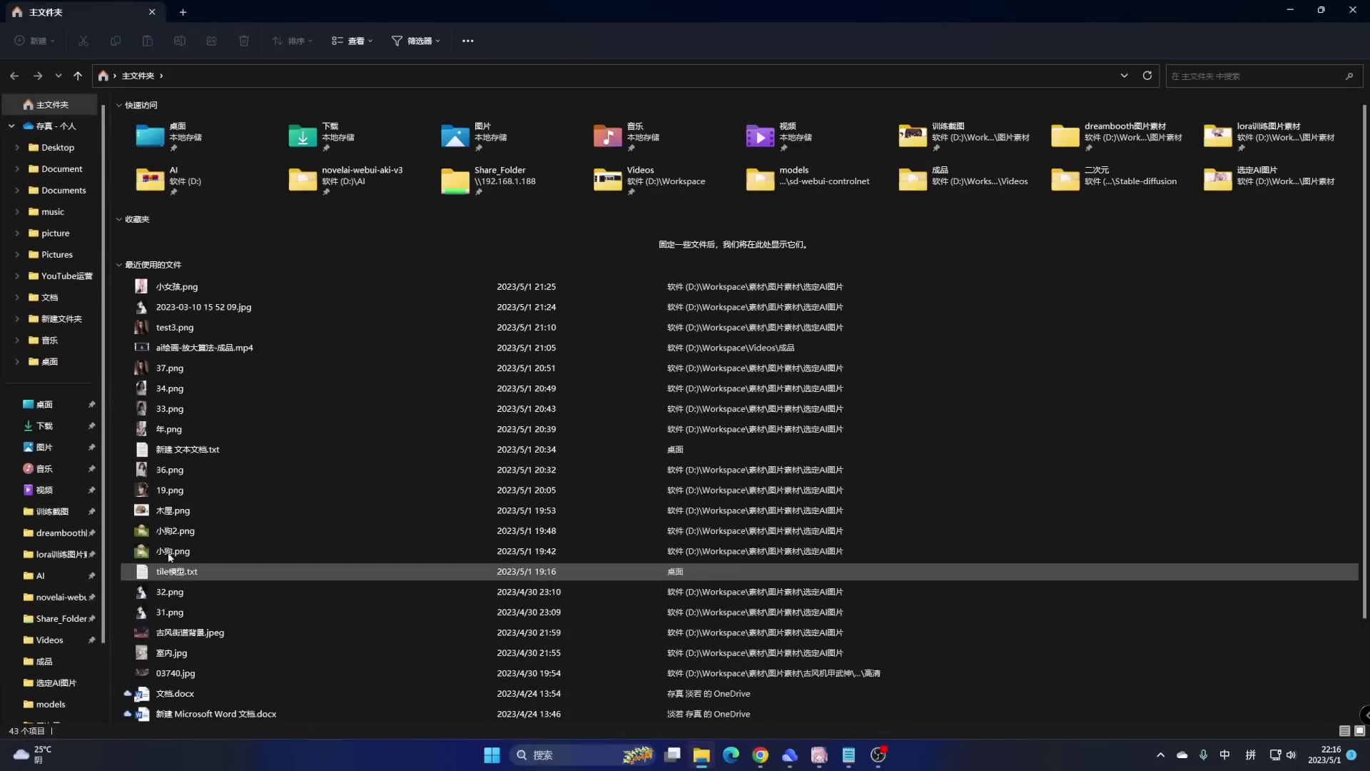
click(59, 598)
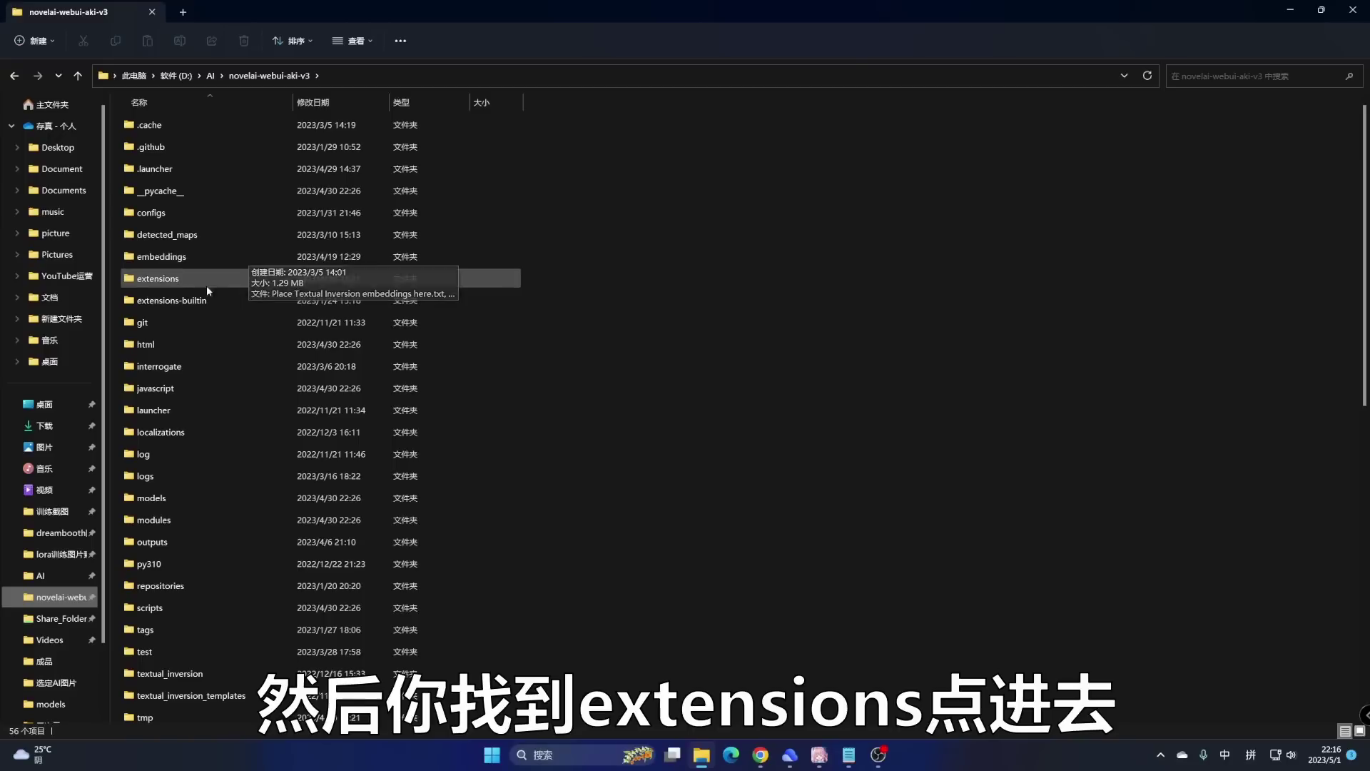
double_click(191, 277)
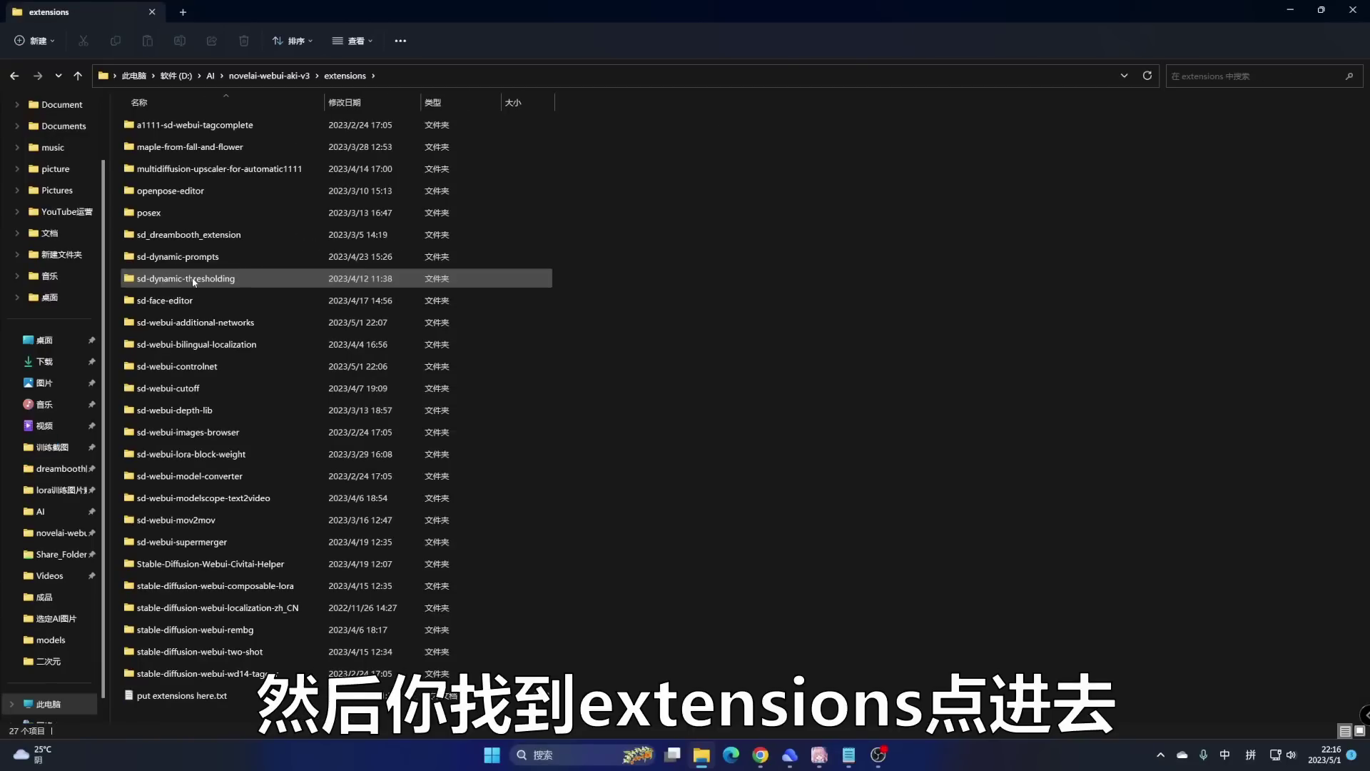
double_click(259, 366)
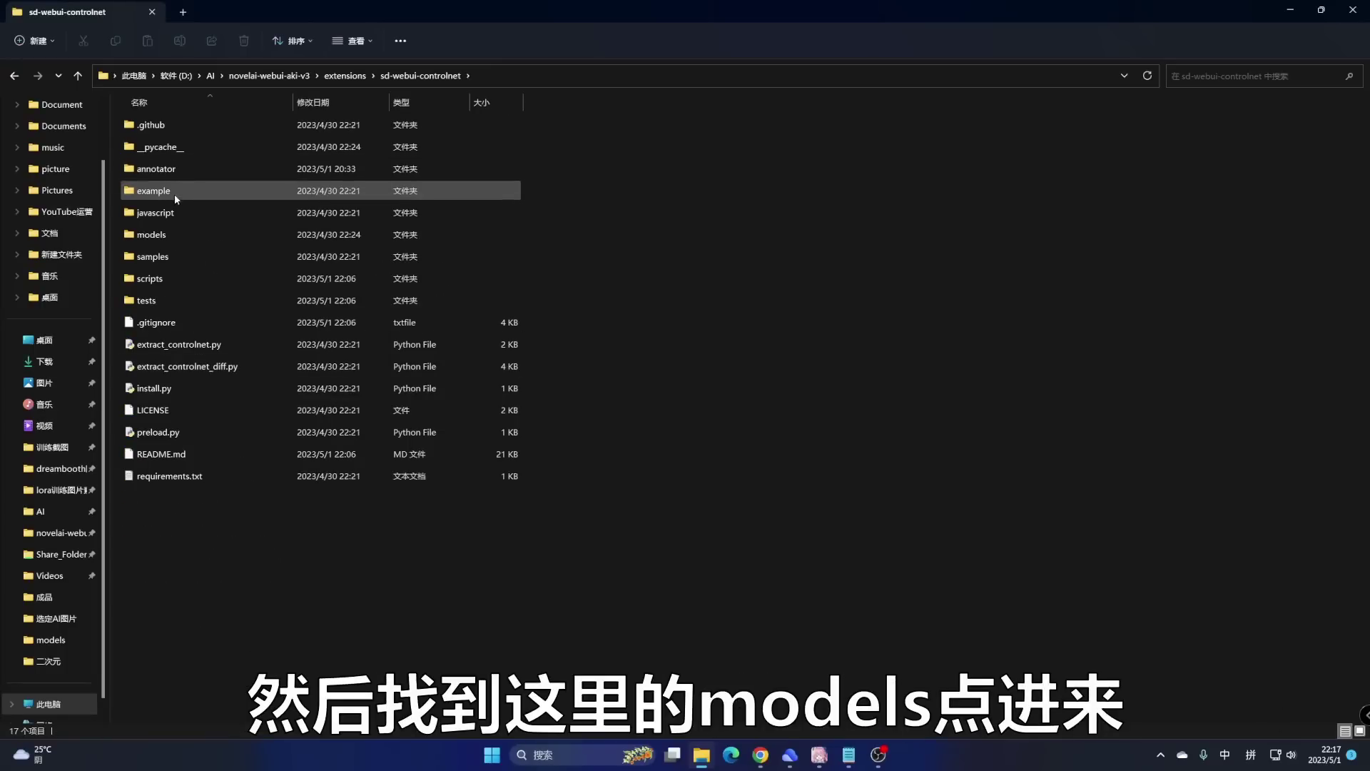
double_click(170, 233)
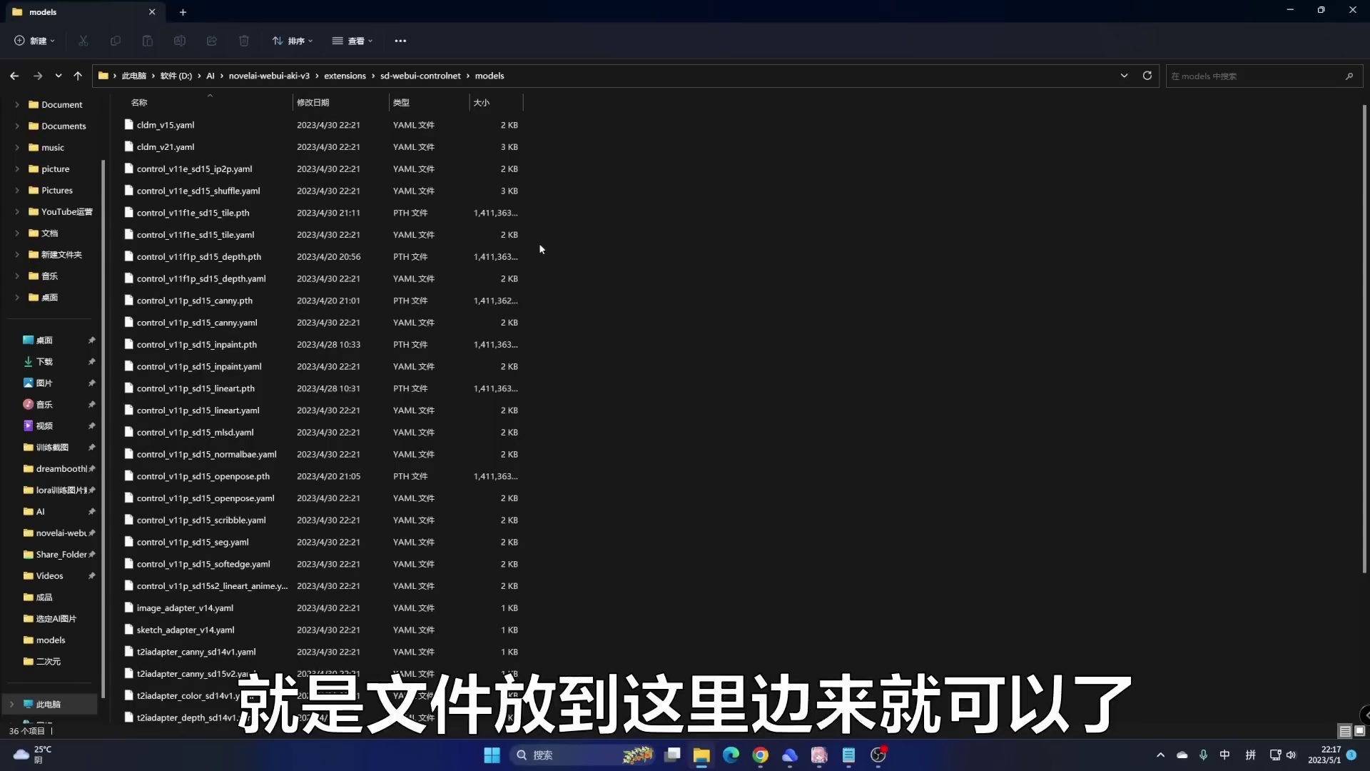
click(247, 211)
click(254, 234)
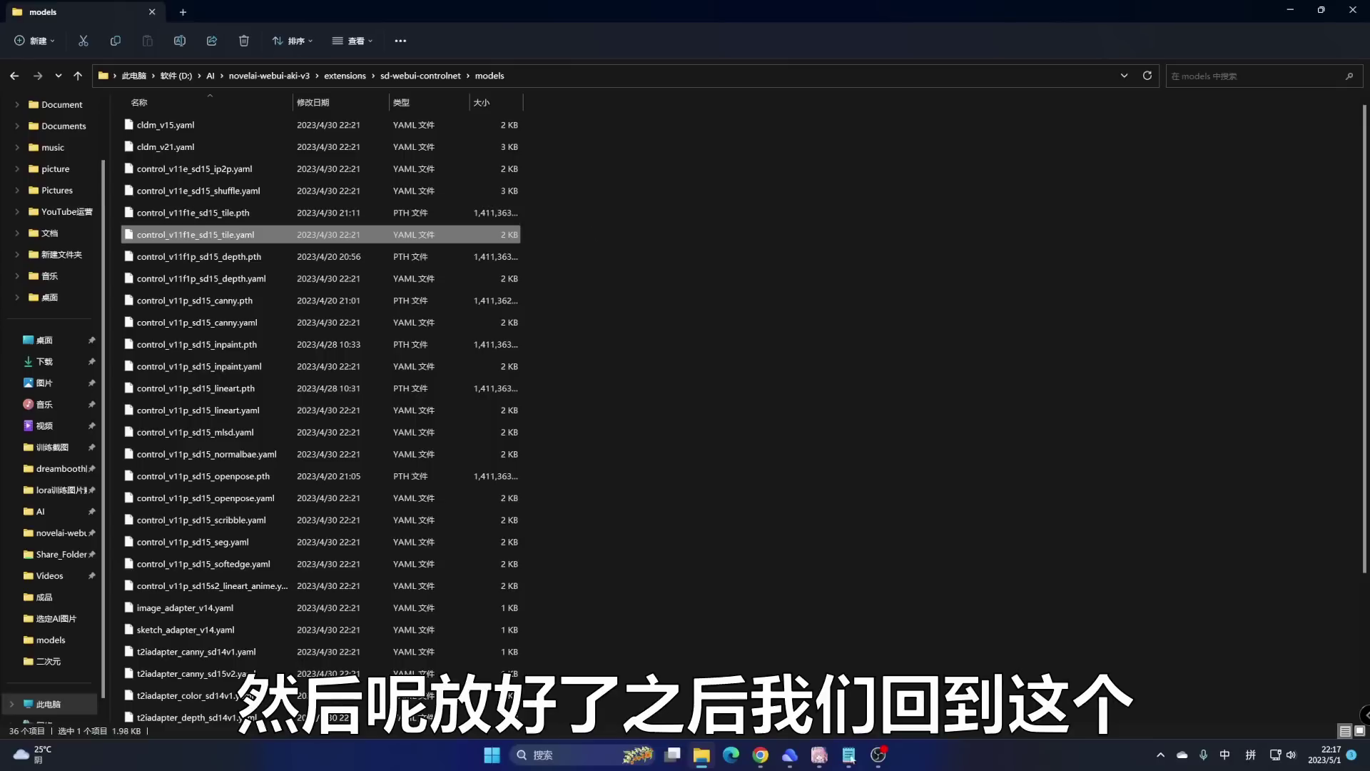
Step: Switch back to Stable Diffusion in Chrome and expand the ControlNet settings in txt2img
mouse_move(761, 757)
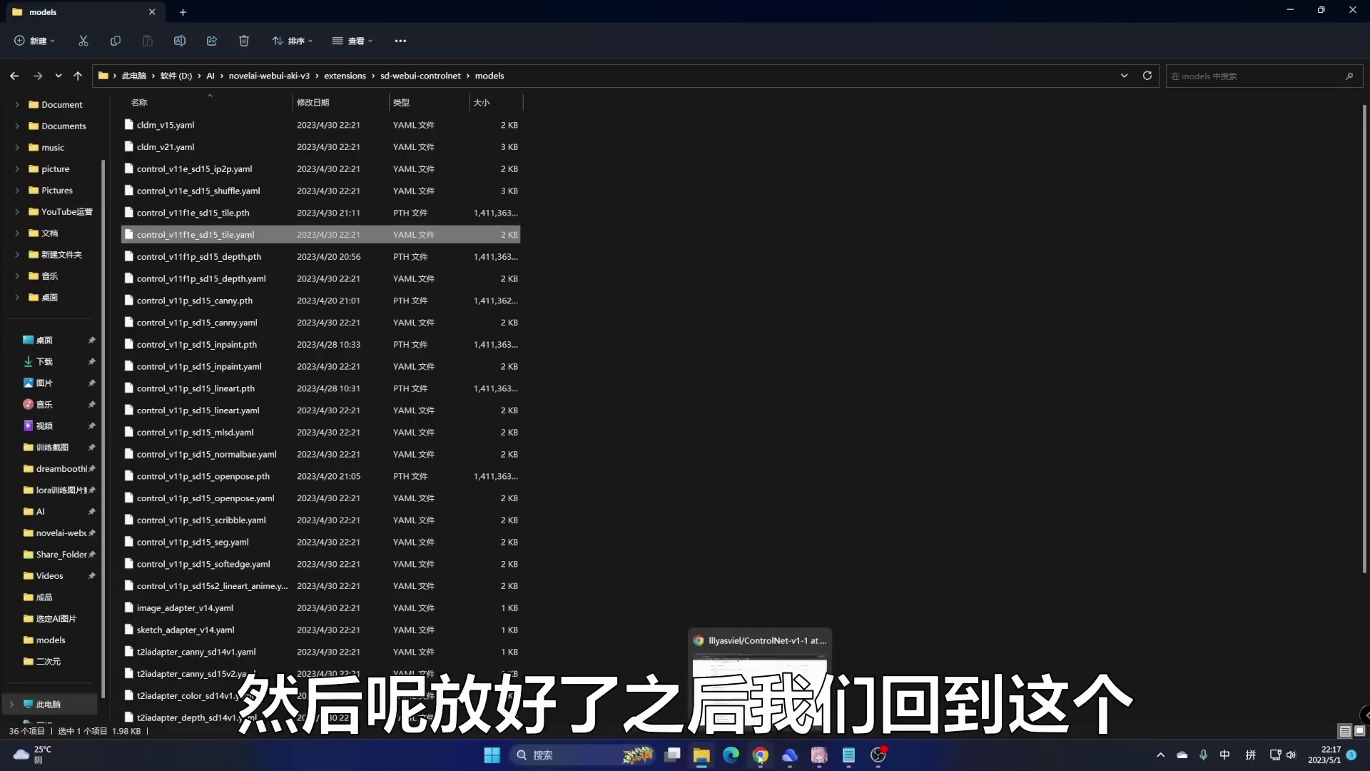
click(760, 685)
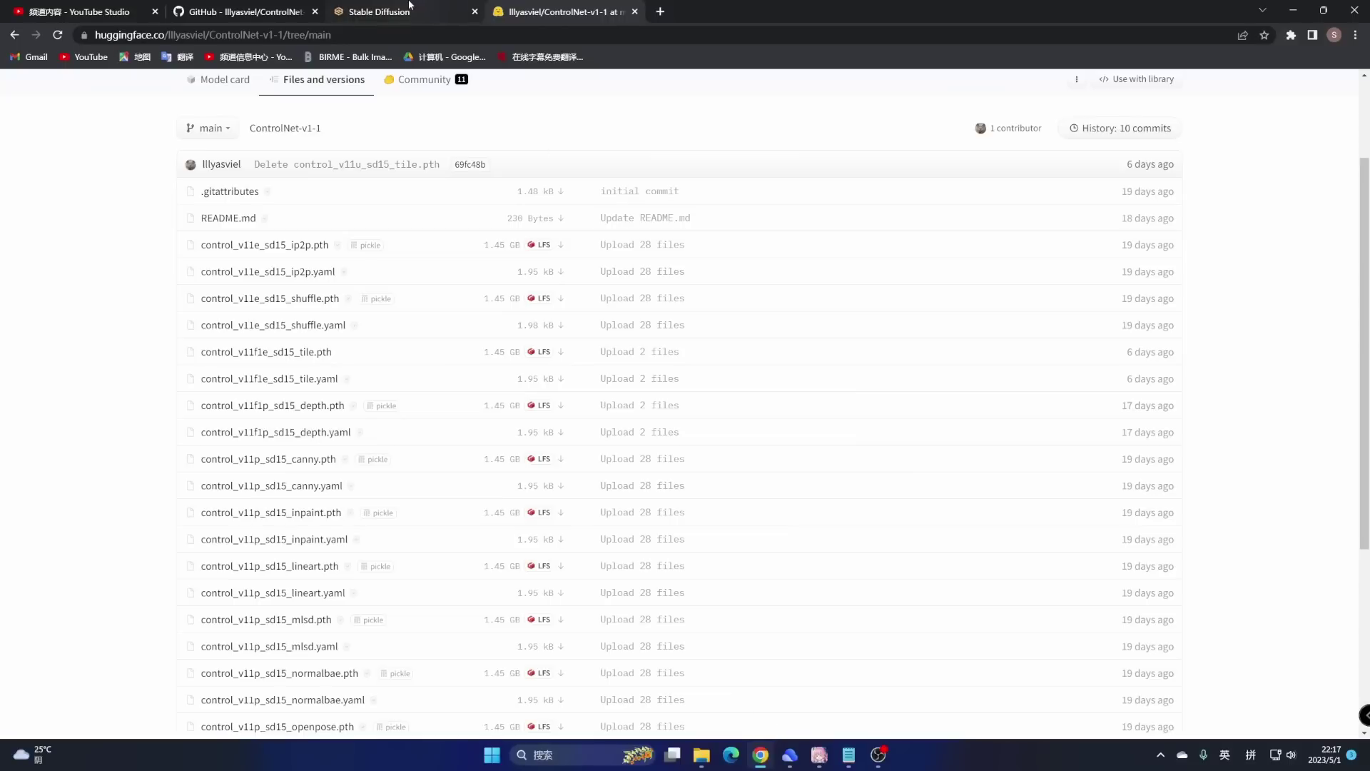
click(378, 12)
scroll(660, 405, down, 4)
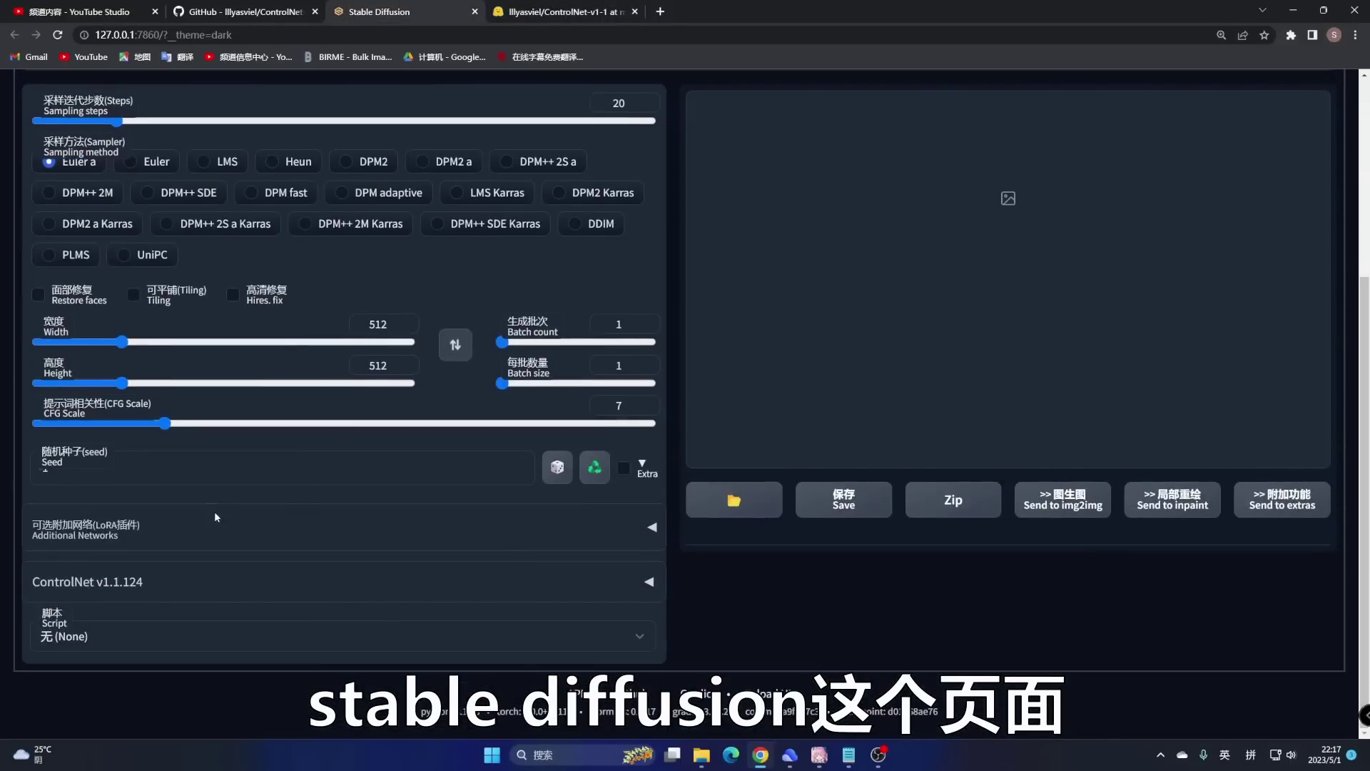
click(148, 583)
scroll(254, 506, down, 8)
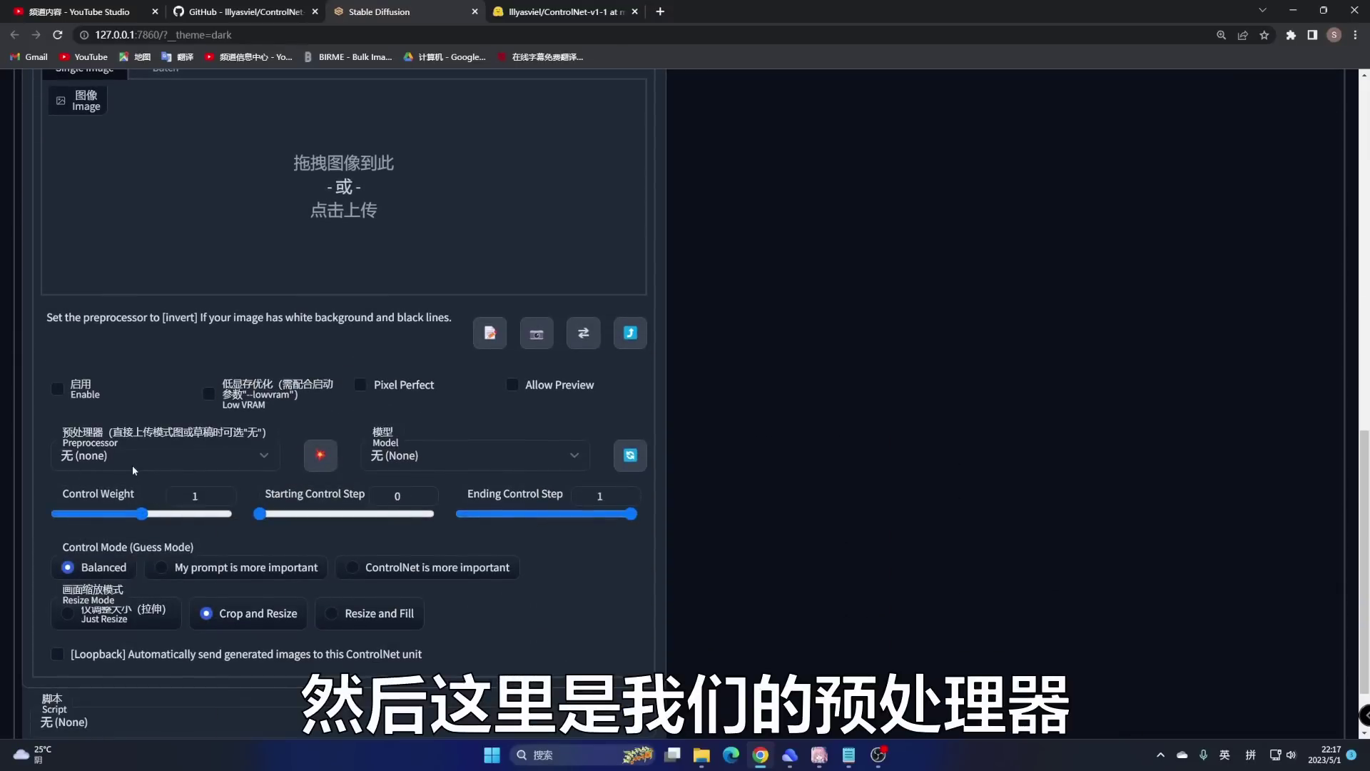
Step: Look up the tile_resample preprocessor and the control_v11f1e_sd15_tile model among ControlNet Unit 0's available options
click(131, 466)
scroll(131, 385, down, 10)
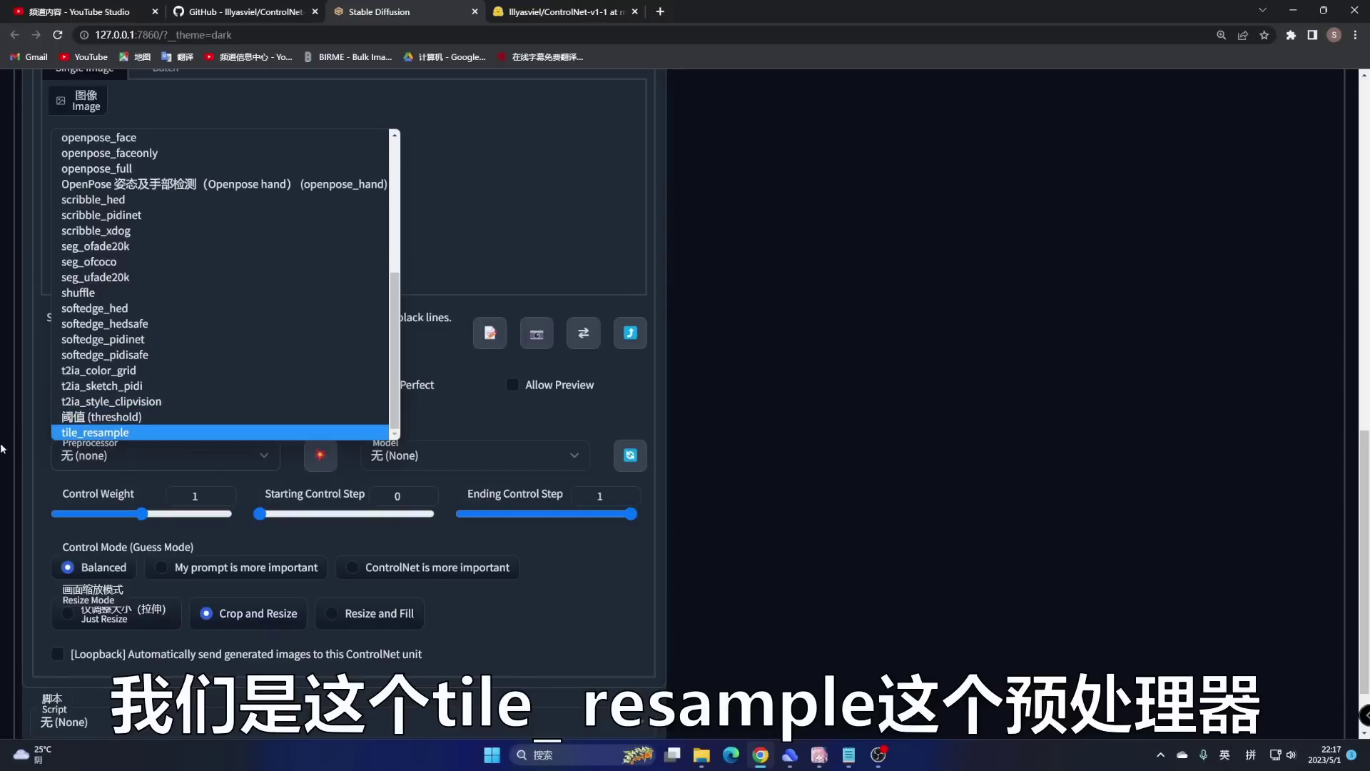
click(273, 465)
click(464, 460)
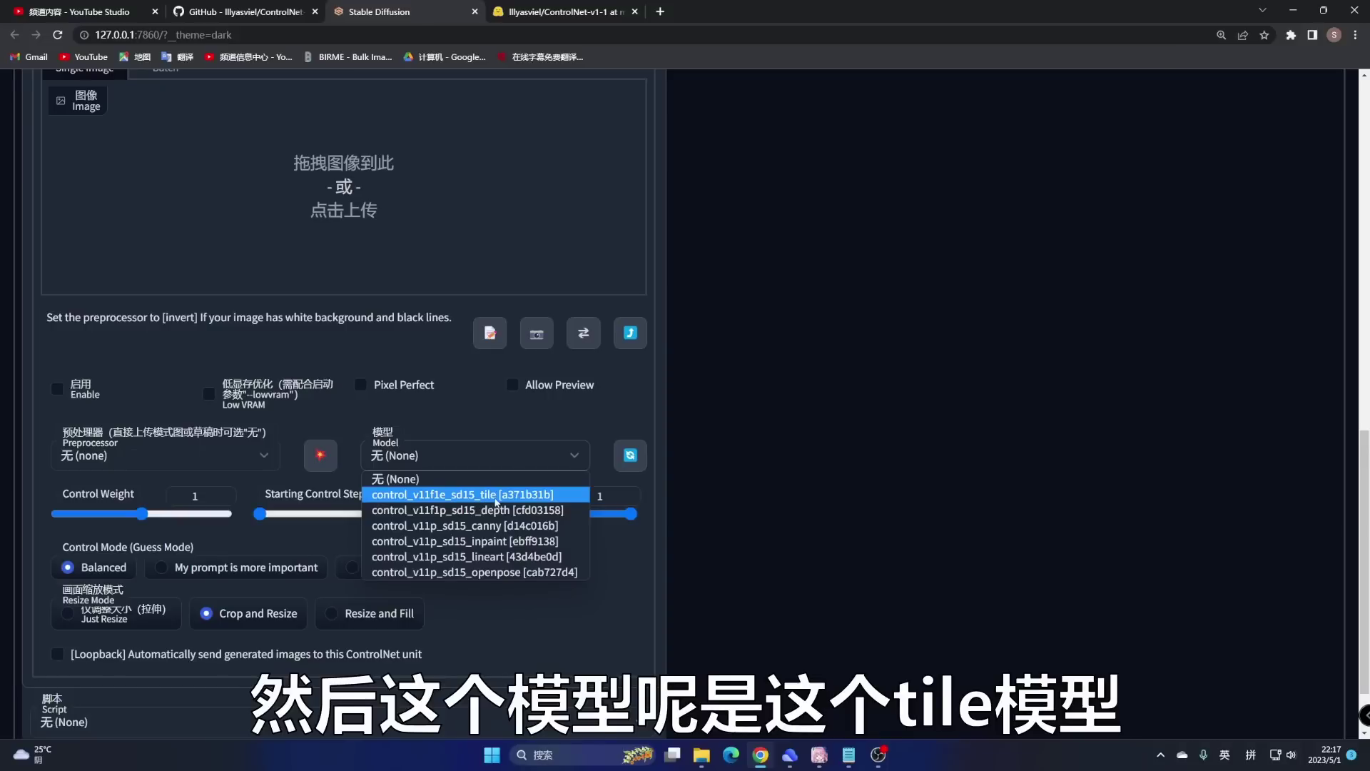
click(506, 449)
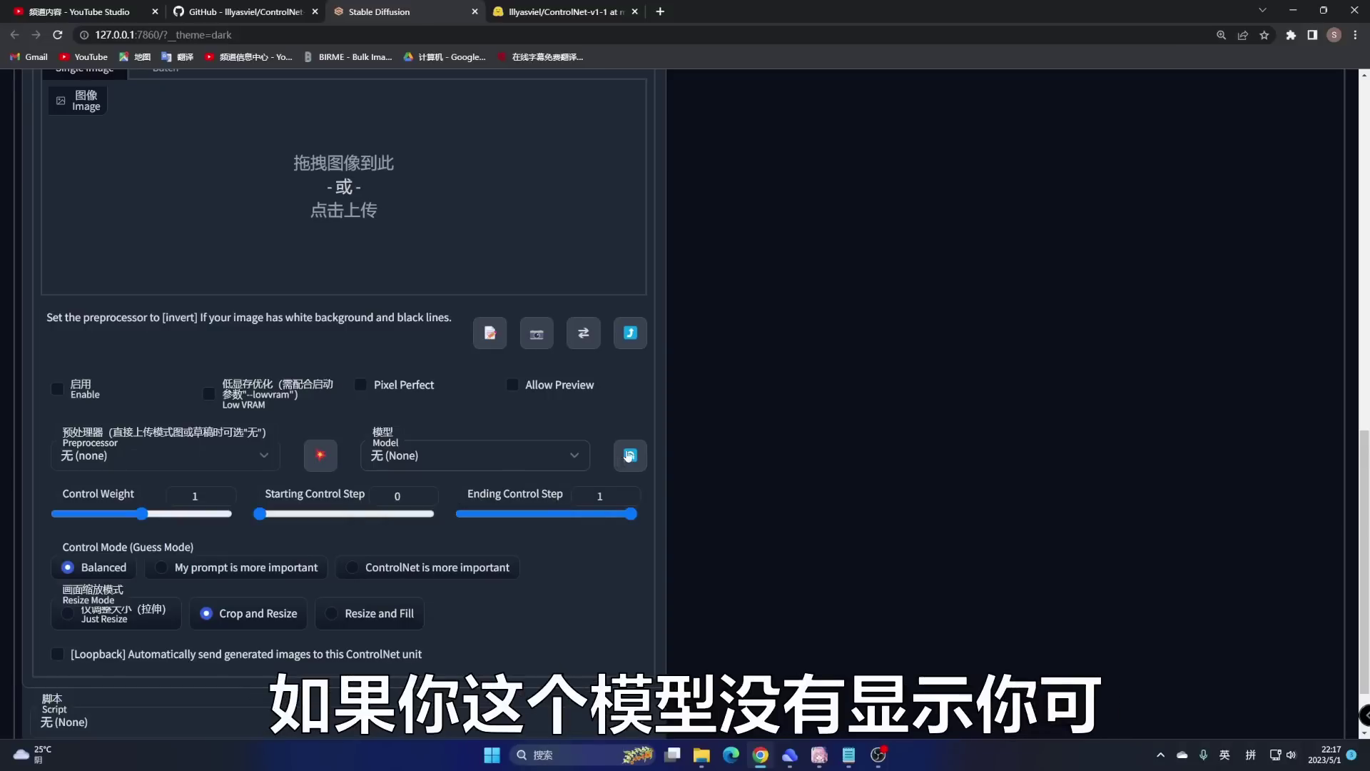
click(521, 455)
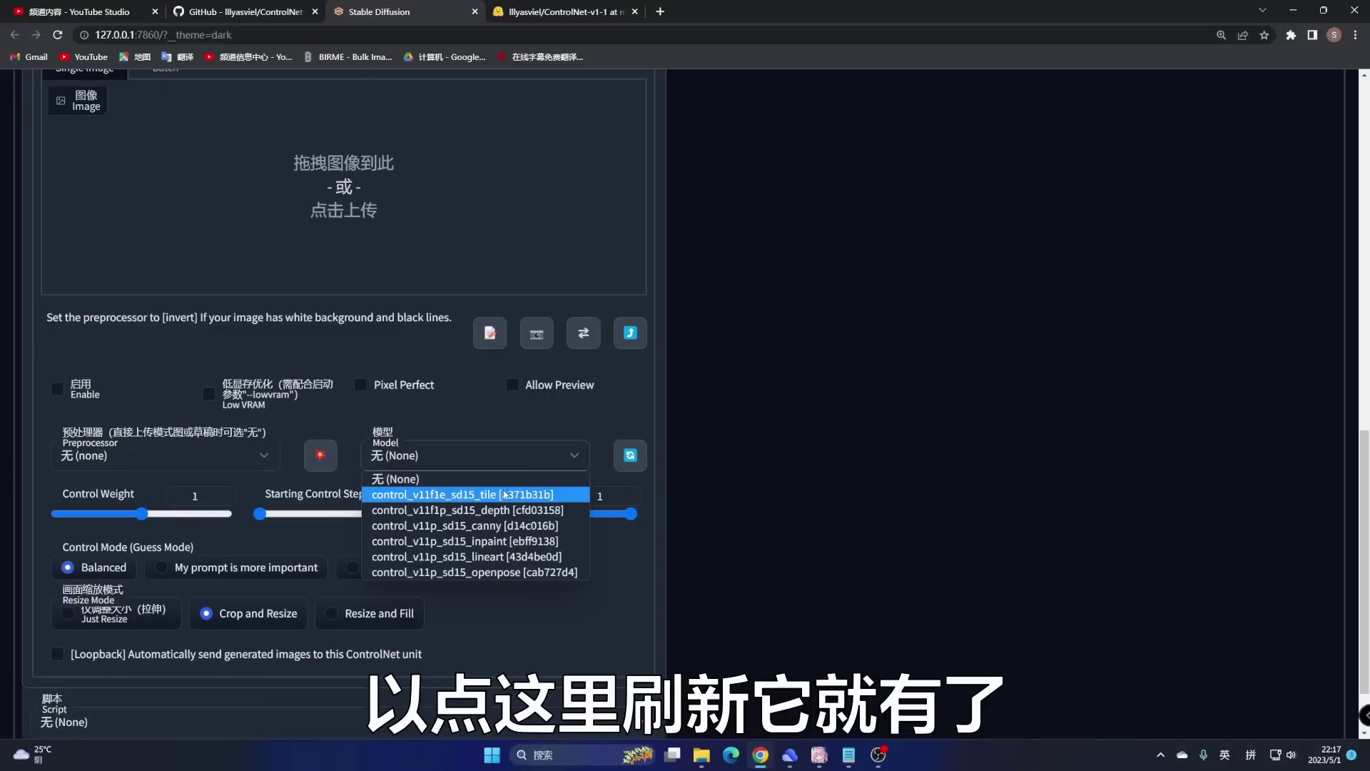
click(498, 454)
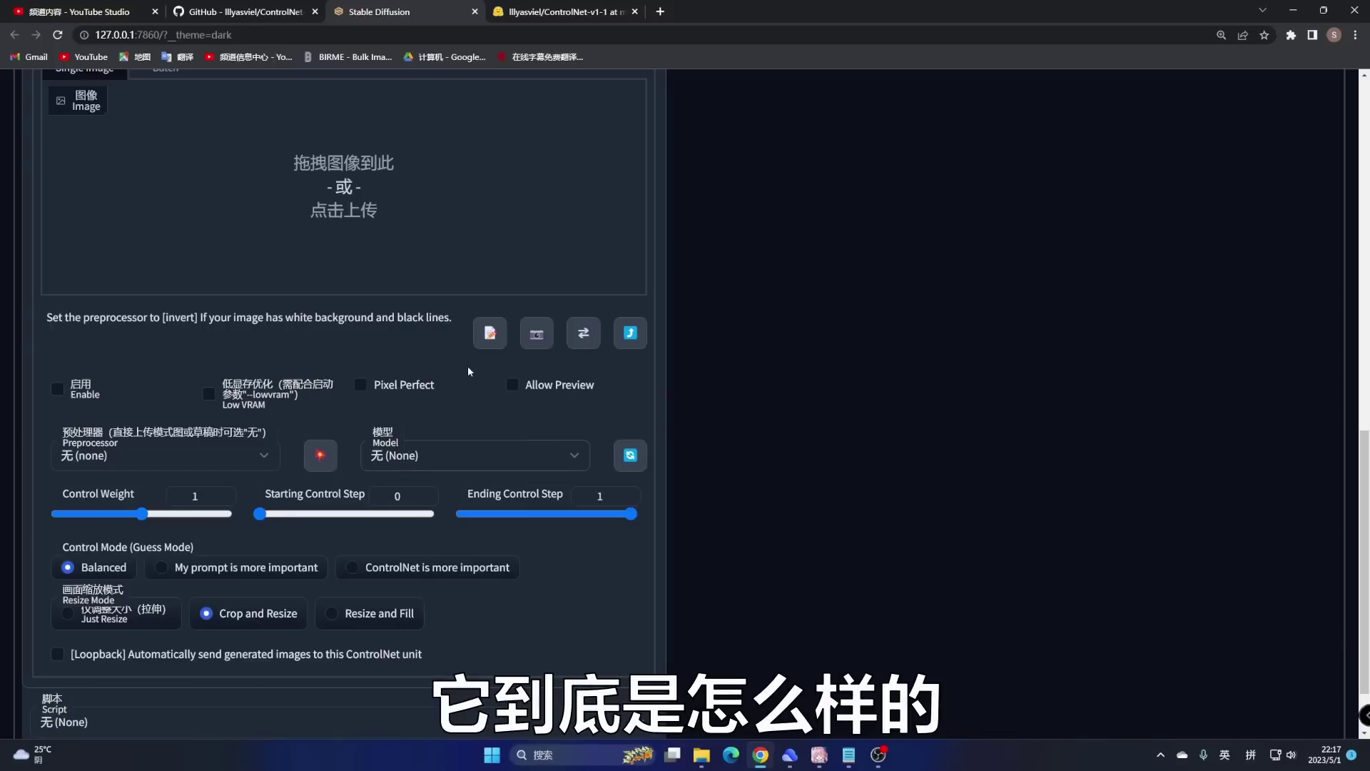
Step: View the 64x64 dog example on the ControlNet-v1-1-nightly GitHub page, and open the 选定AI图片 folder in File Explorer
scroll(468, 370, up, 5)
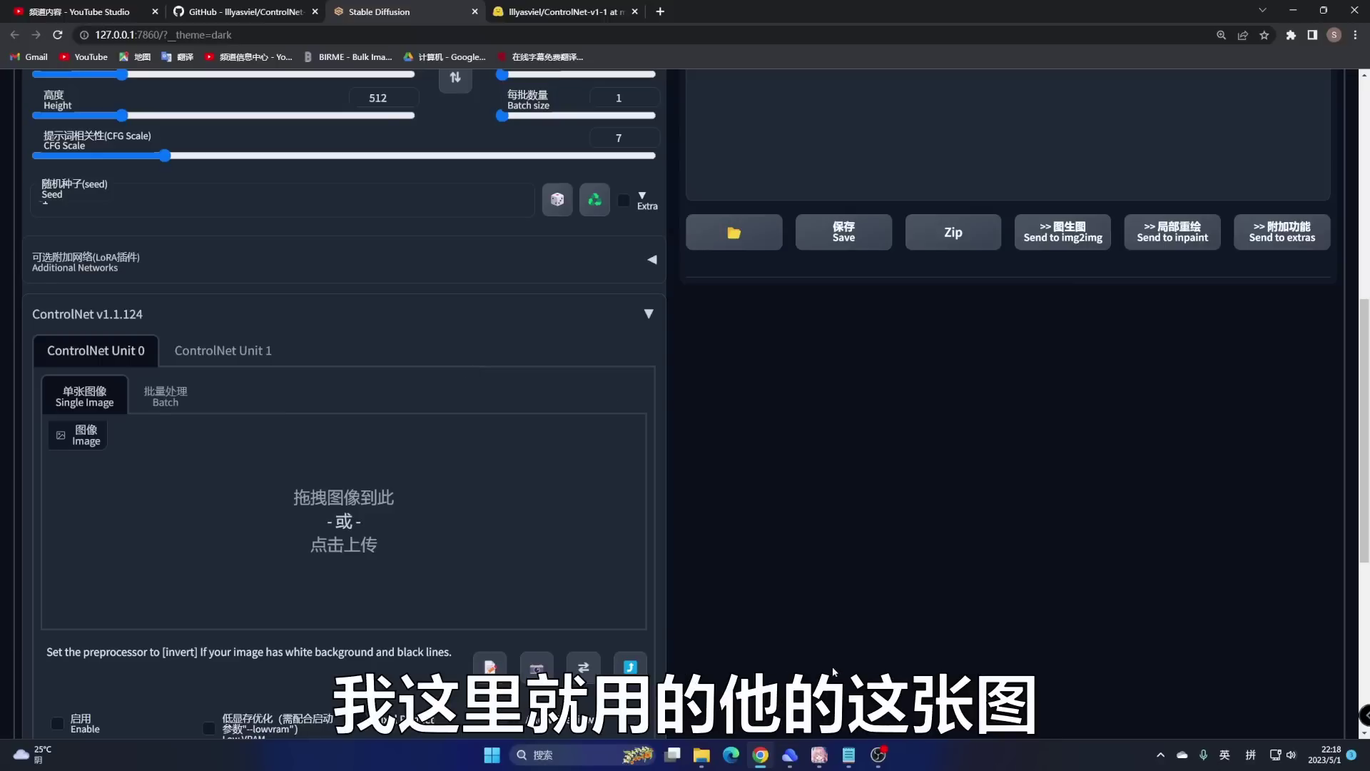
click(237, 10)
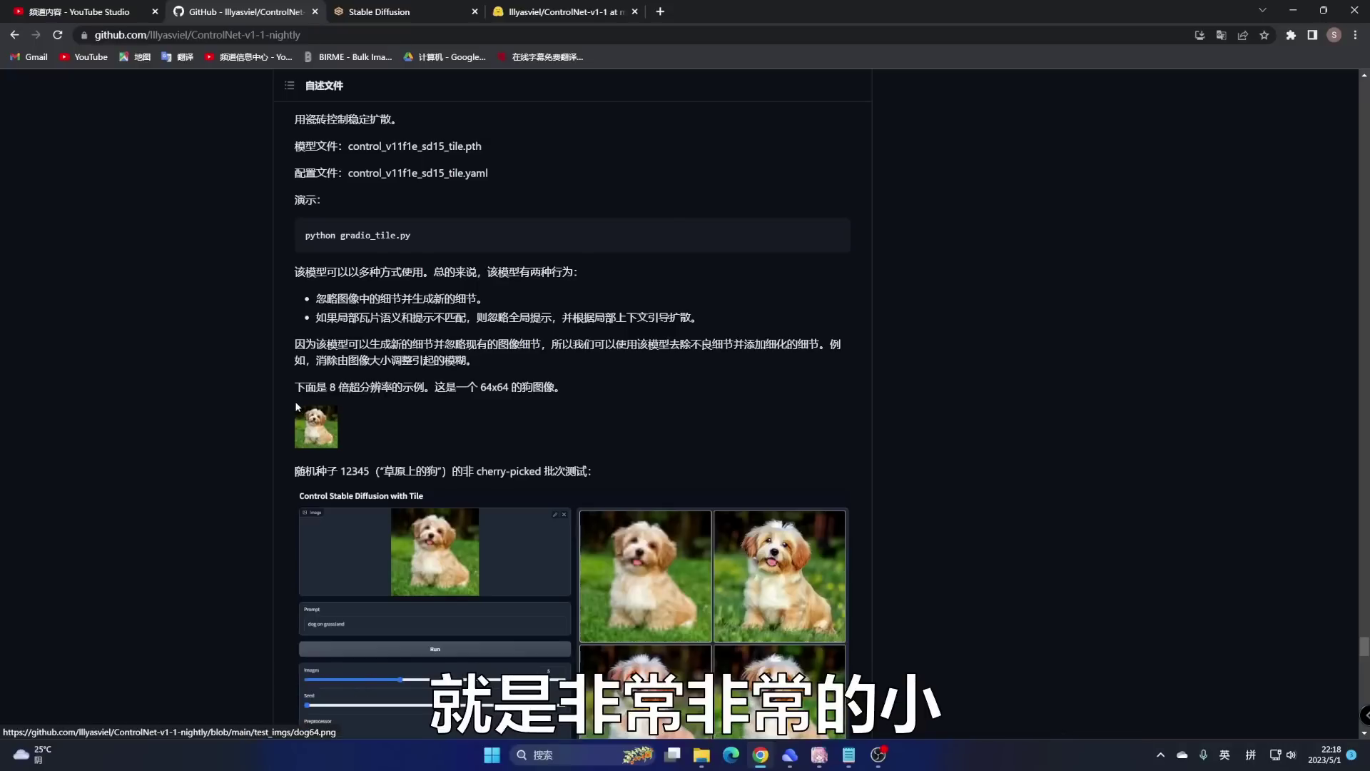
click(697, 755)
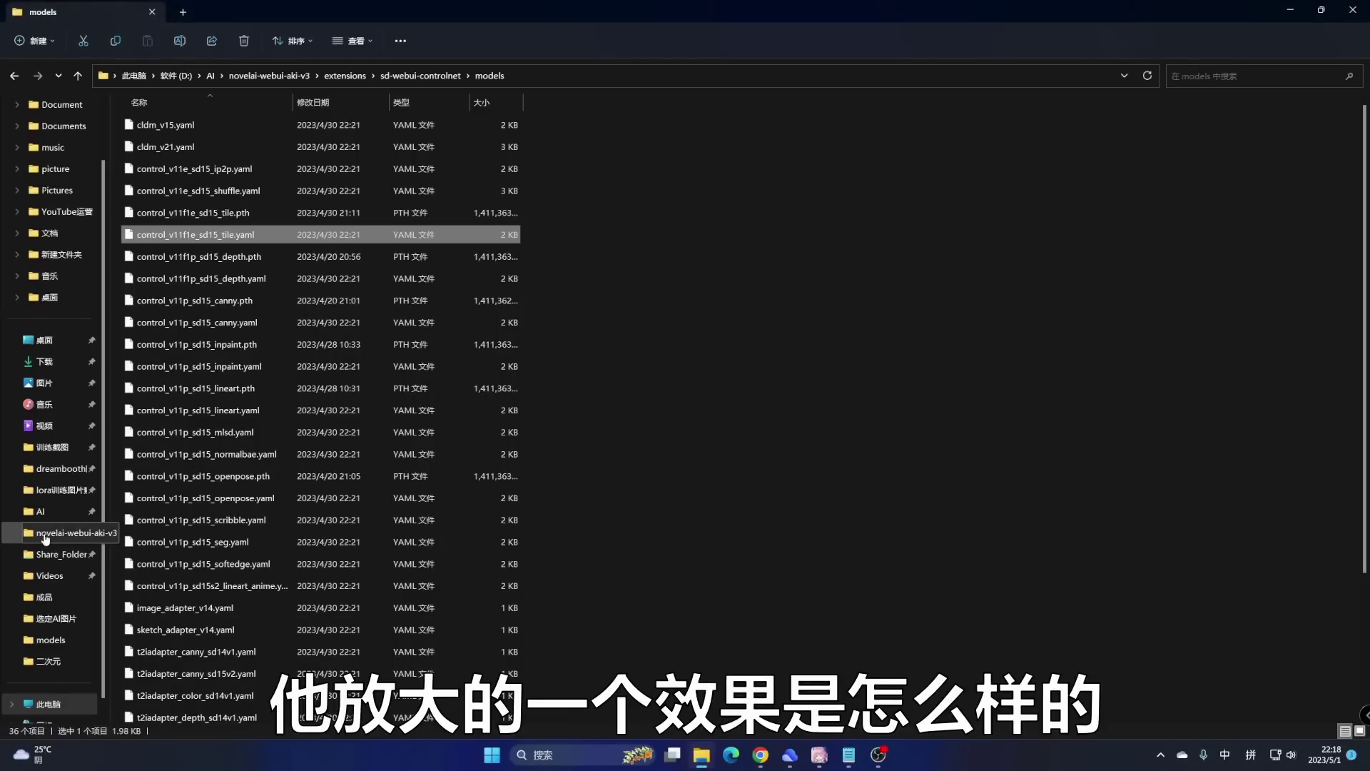
click(50, 533)
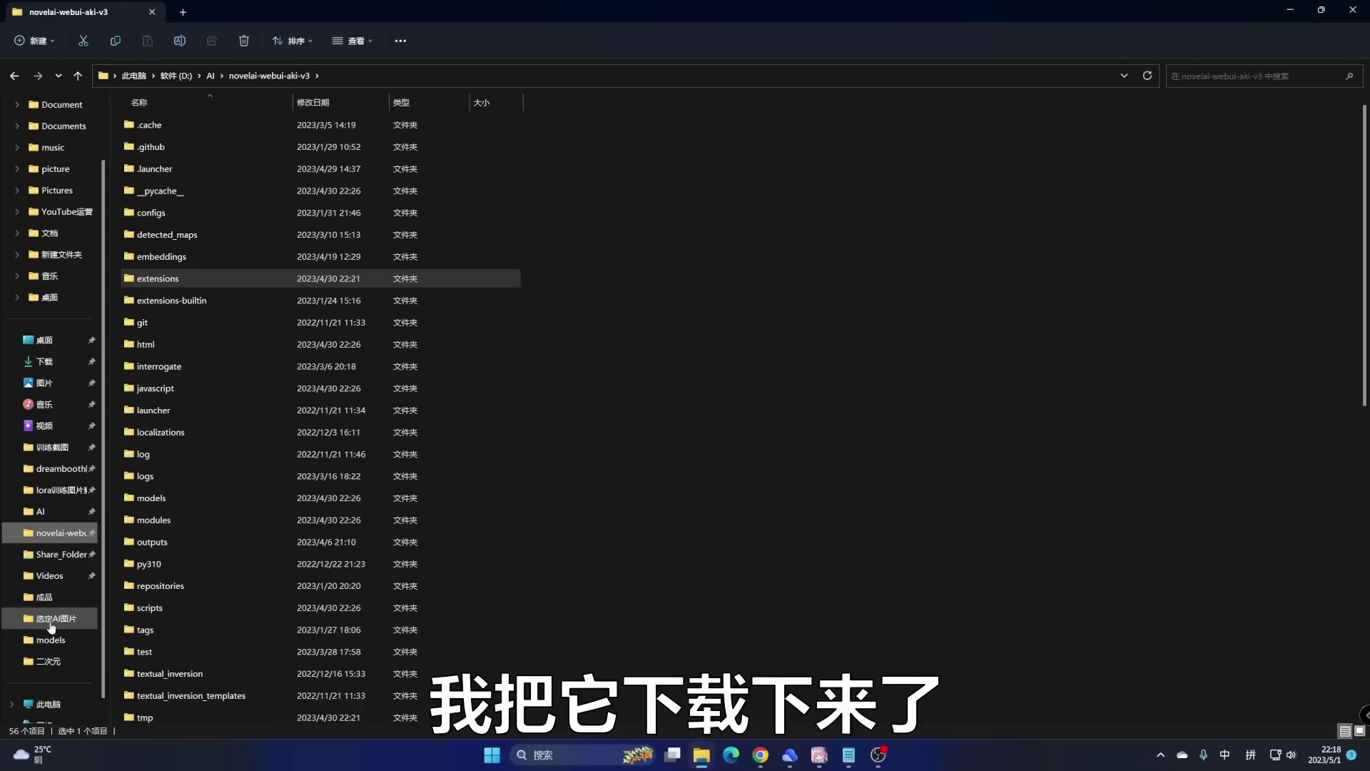
click(50, 618)
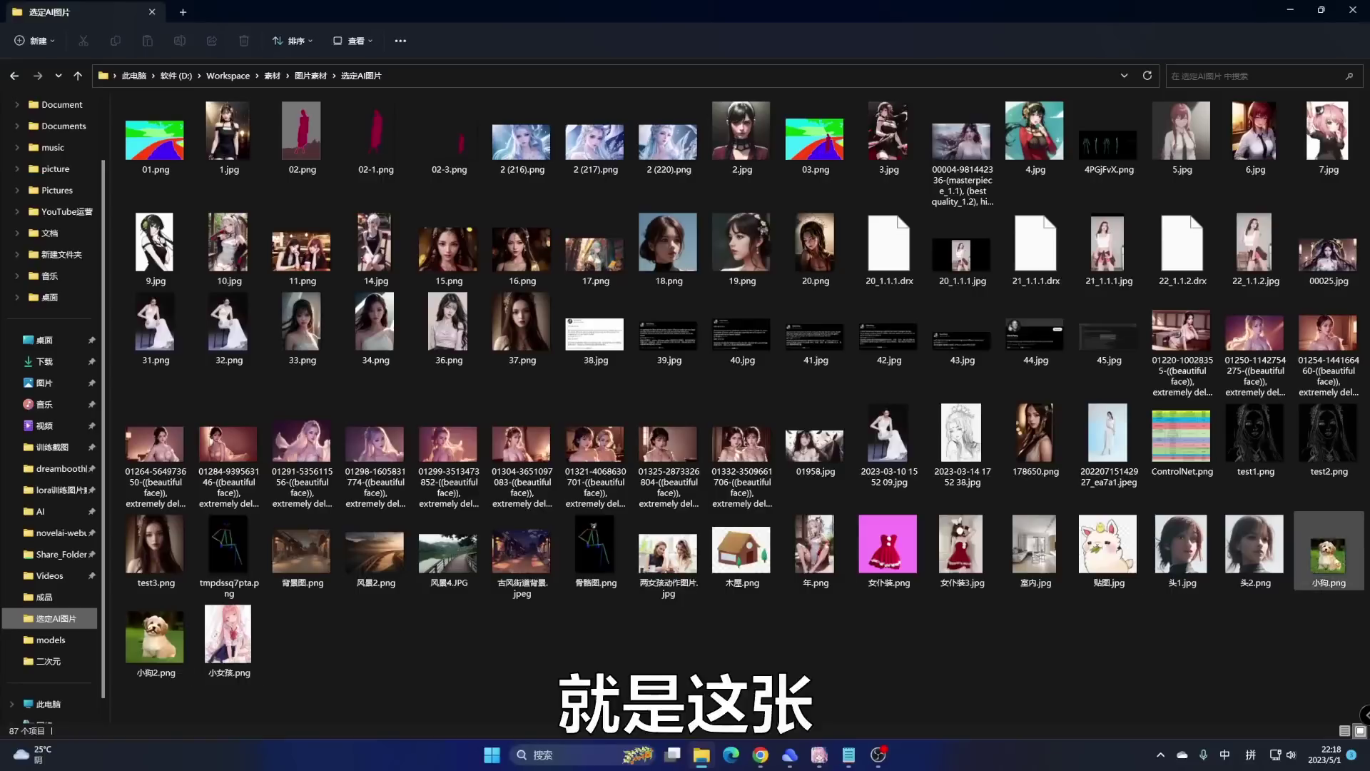
Step: Open 小狗.png full-window in the image viewer, examine its pixelation at high magnification, and close it
double_click(1345, 556)
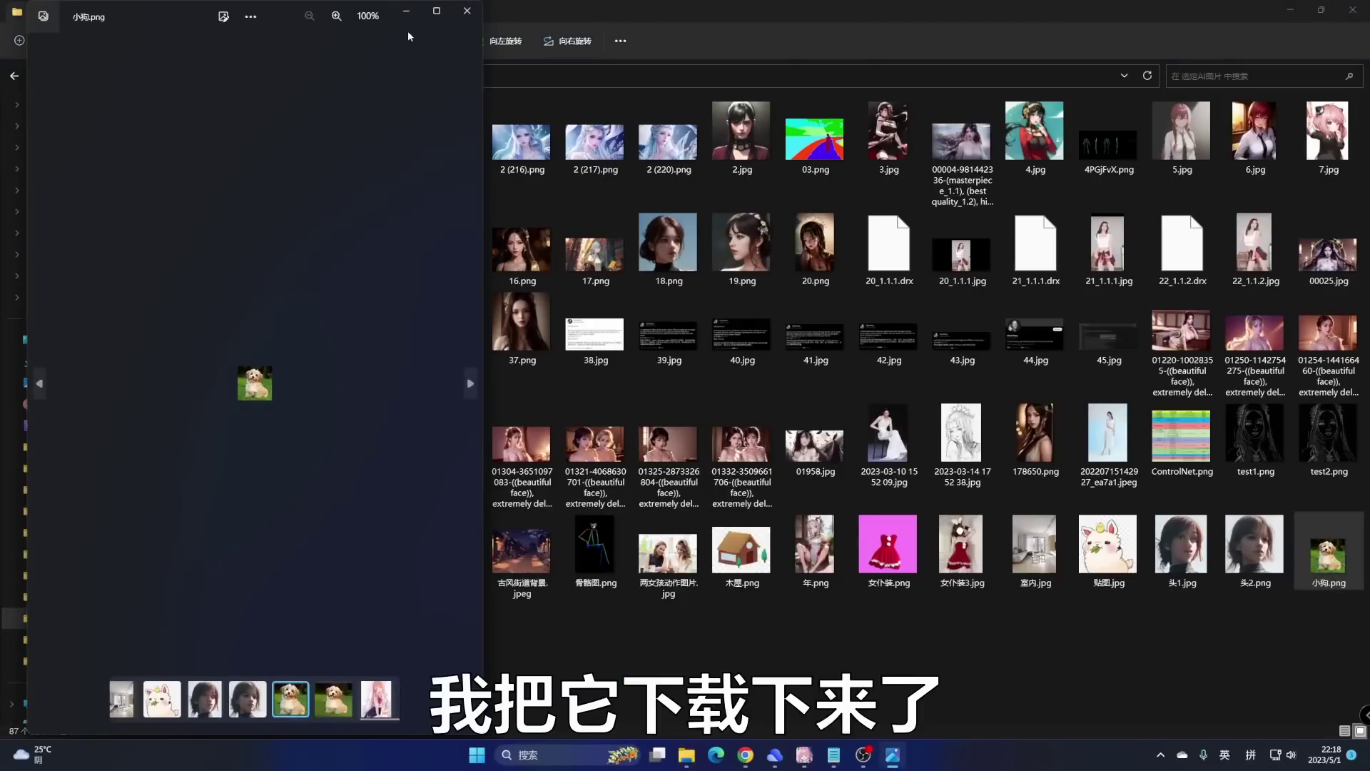
click(436, 10)
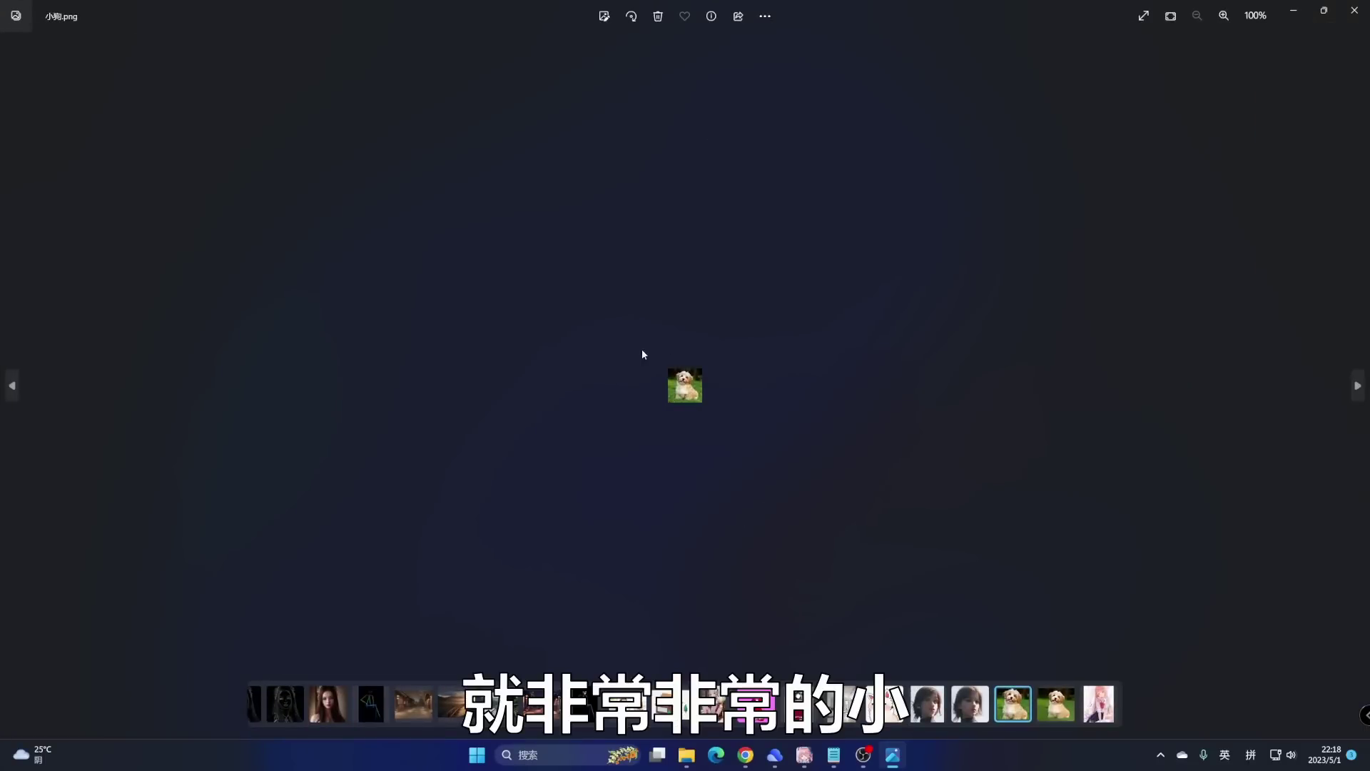
scroll(728, 444, up, 5)
scroll(729, 444, up, 8)
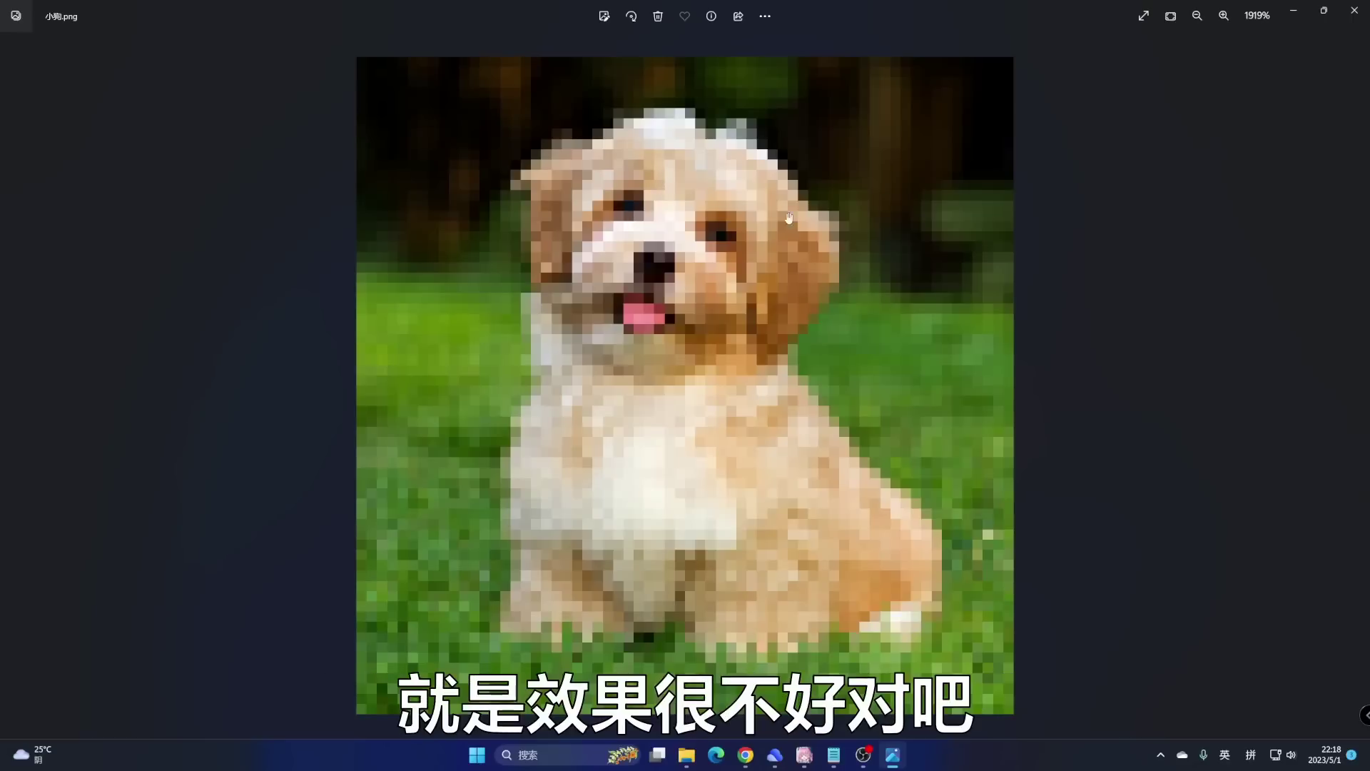
click(1354, 10)
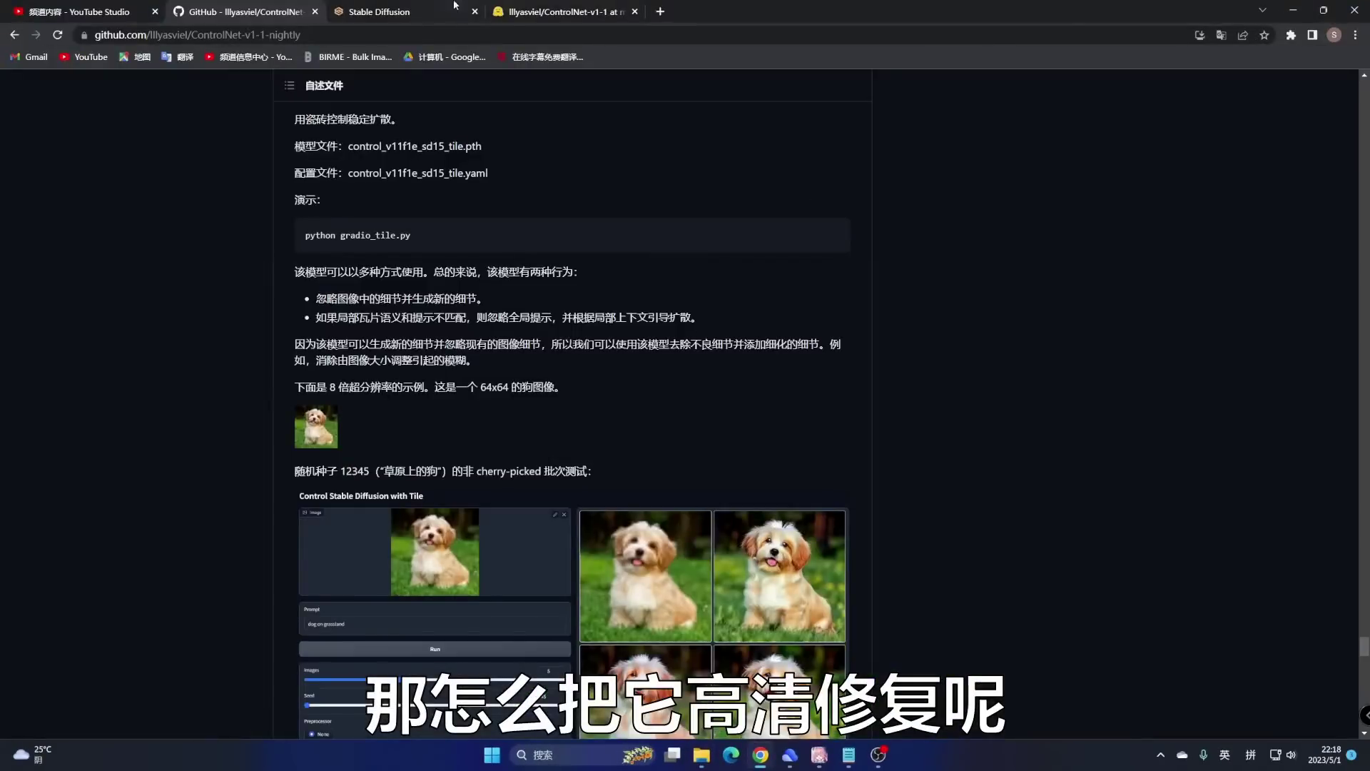
Step: Return to Stable Diffusion in Chrome, load 小狗.png as ControlNet Unit 0's single image, and enable the unit
click(415, 12)
scroll(438, 475, down, 1)
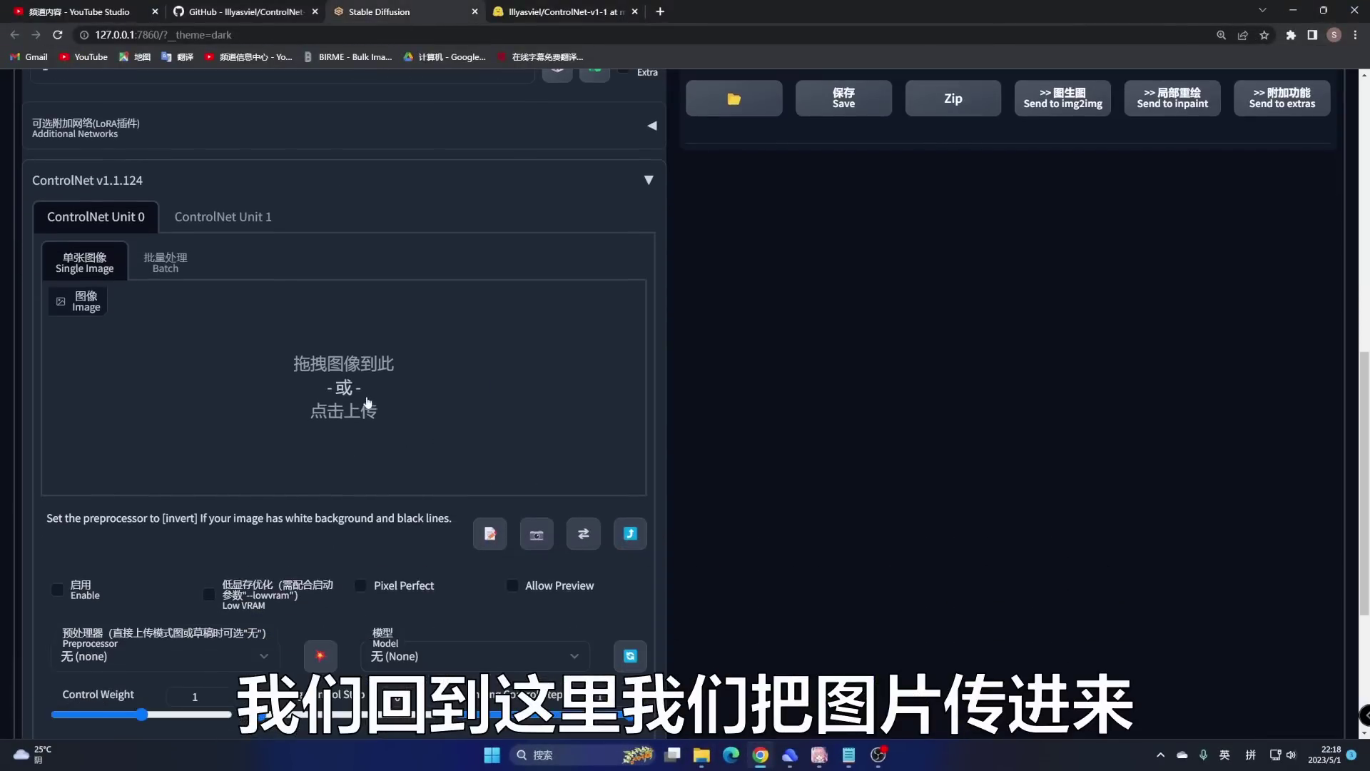
click(438, 474)
scroll(395, 252, down, 5)
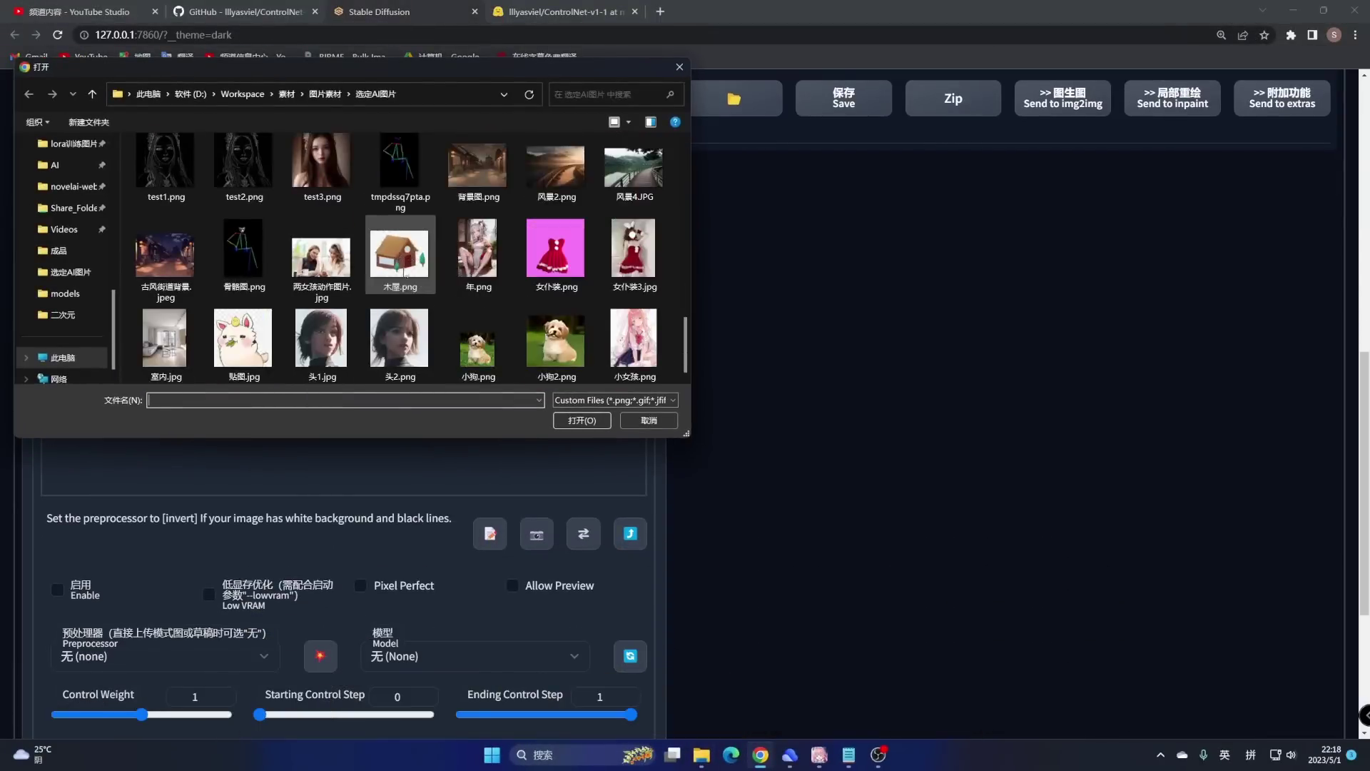
click(478, 341)
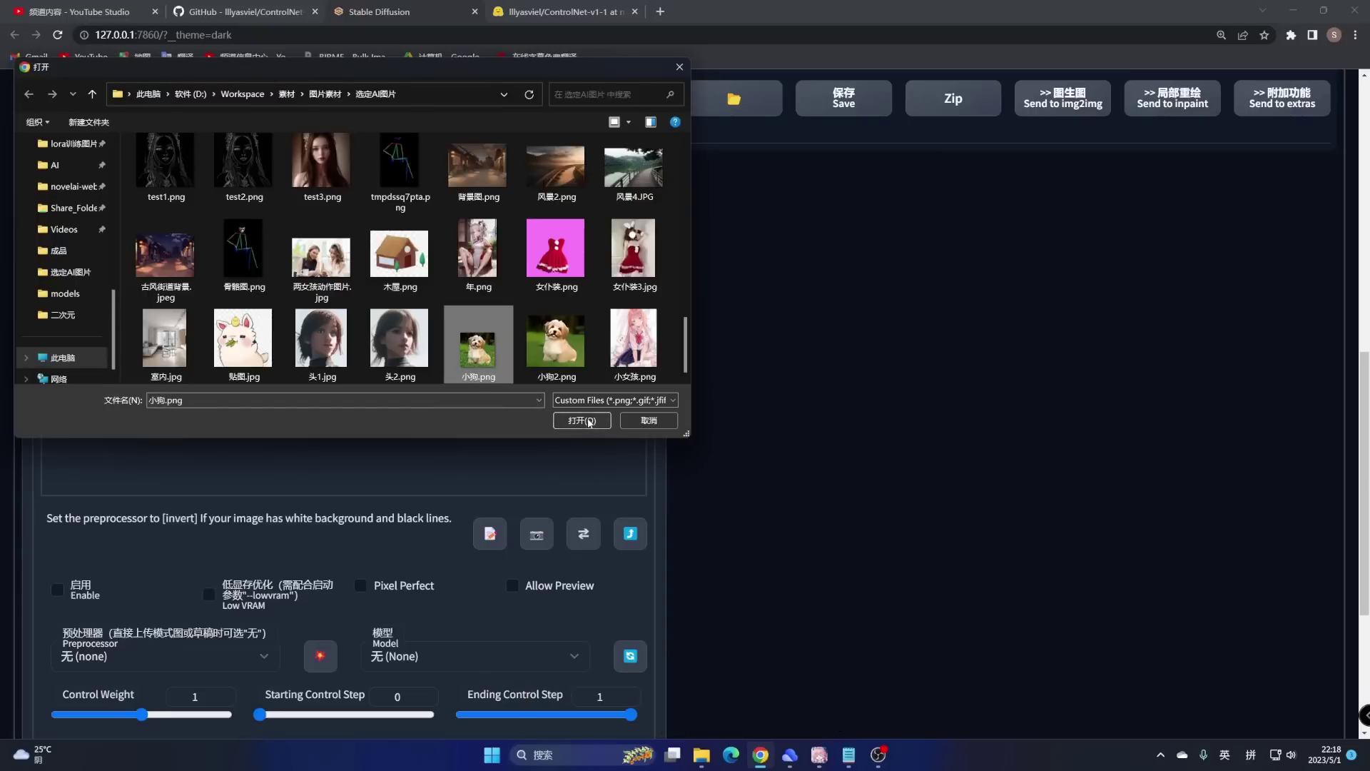
click(584, 421)
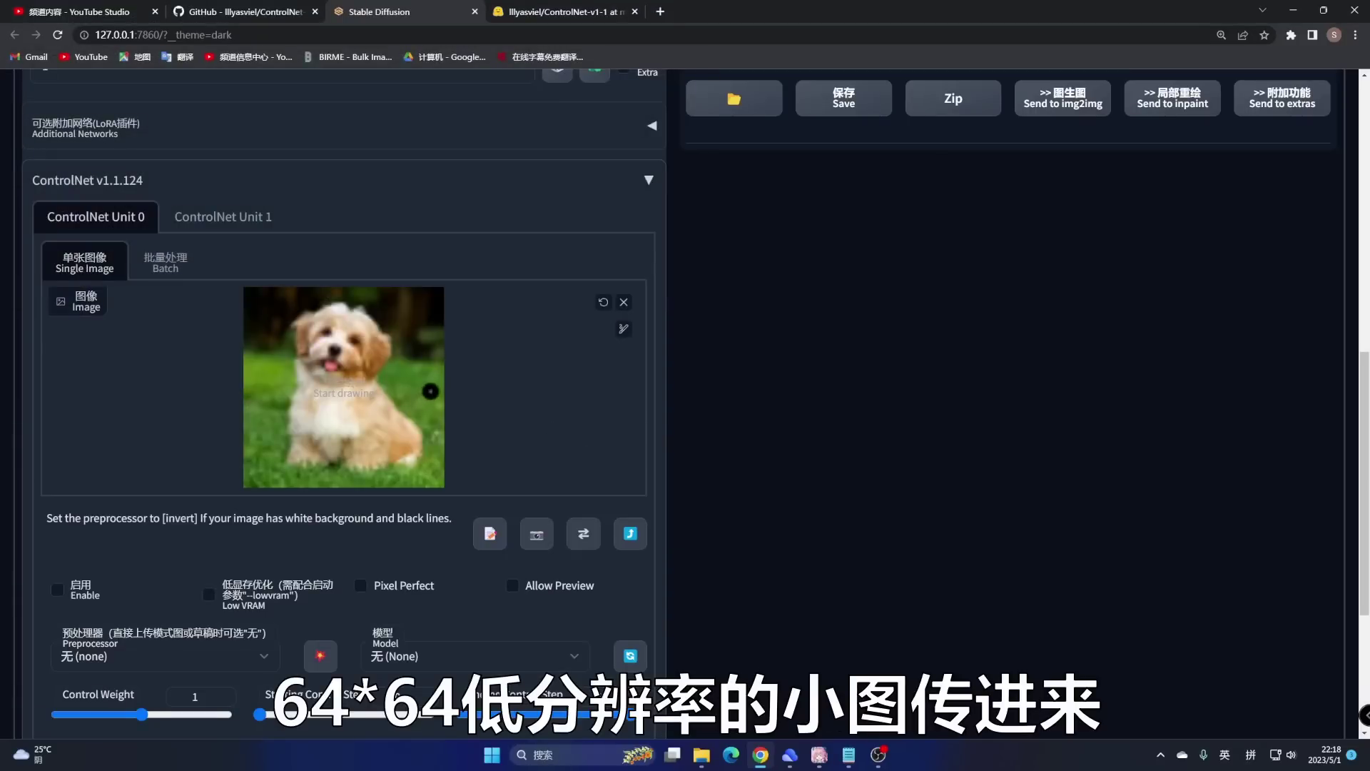
scroll(514, 348, down, 3)
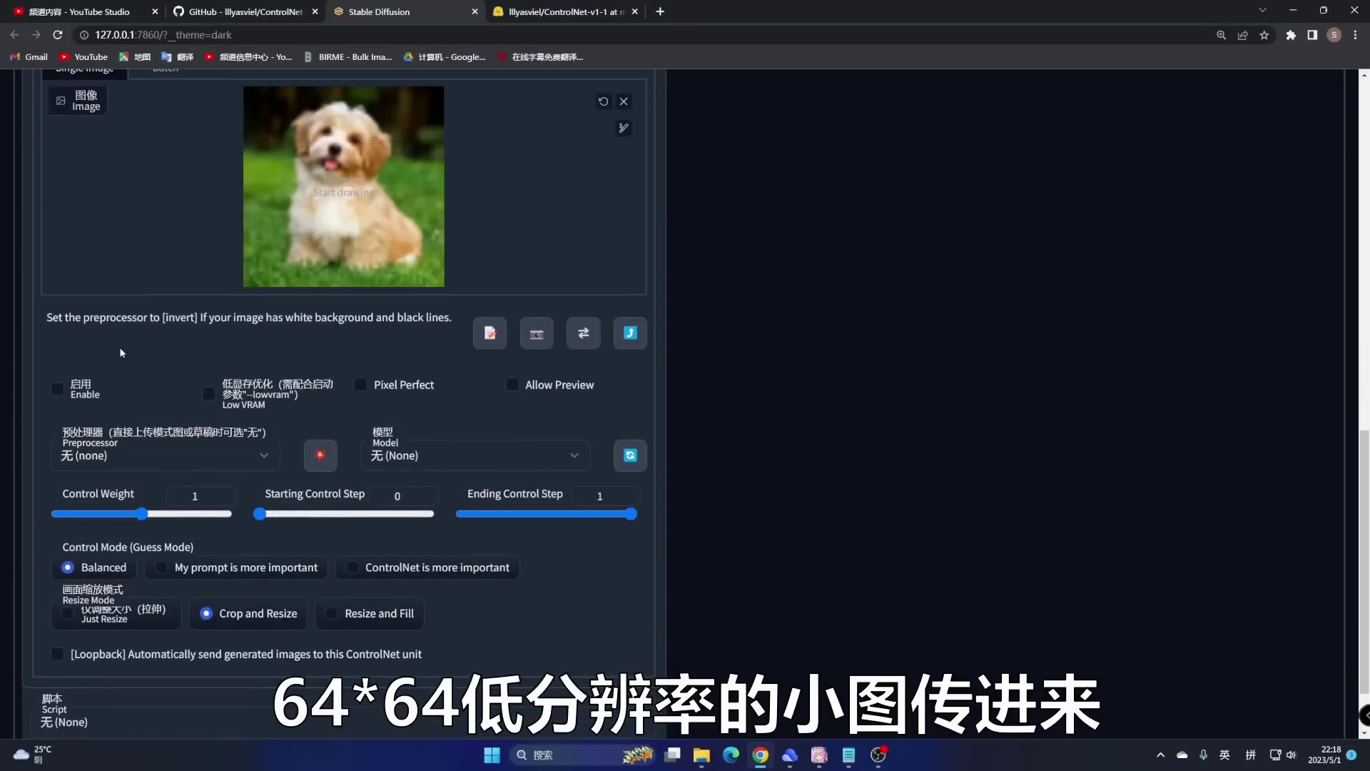
click(57, 389)
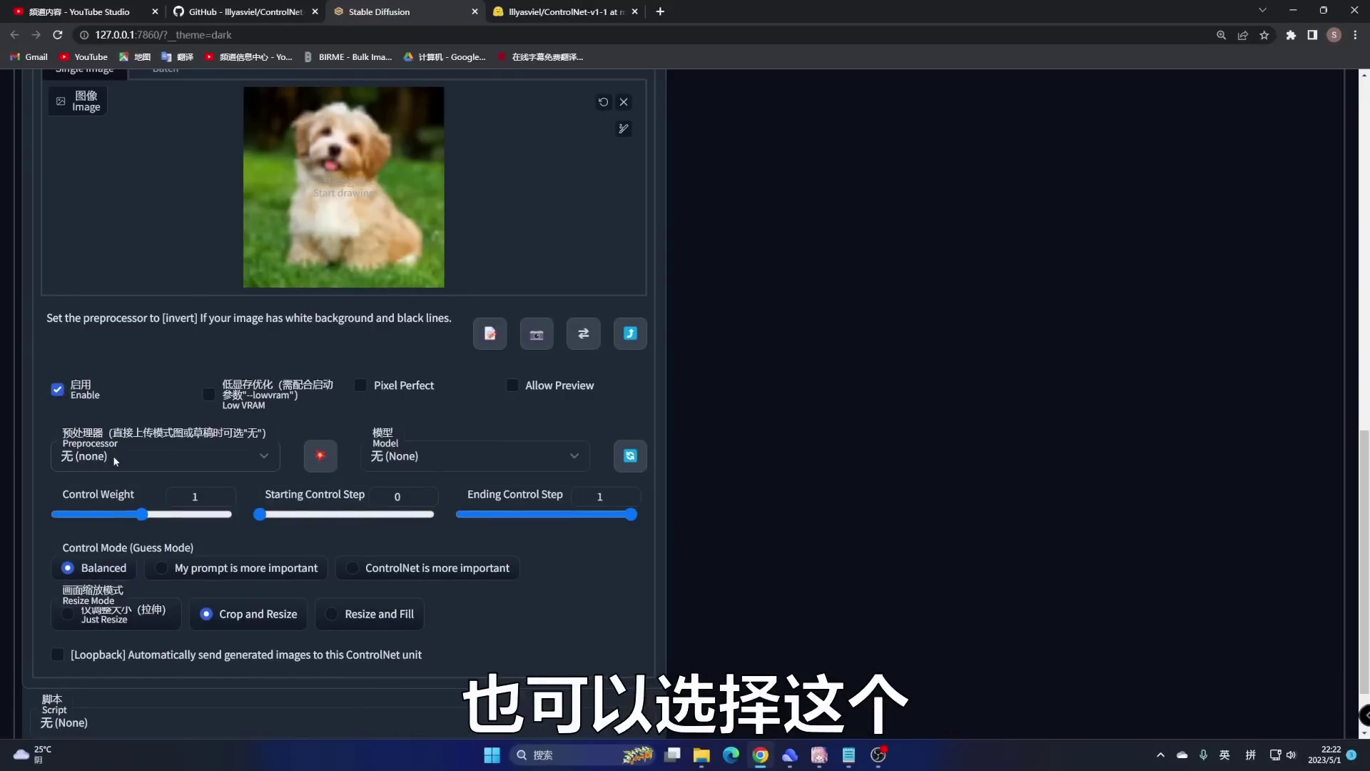
Step: Set the ControlNet preprocessor to tile_resample with a Down Sampling Rate of 1
click(112, 455)
scroll(145, 383, down, 4)
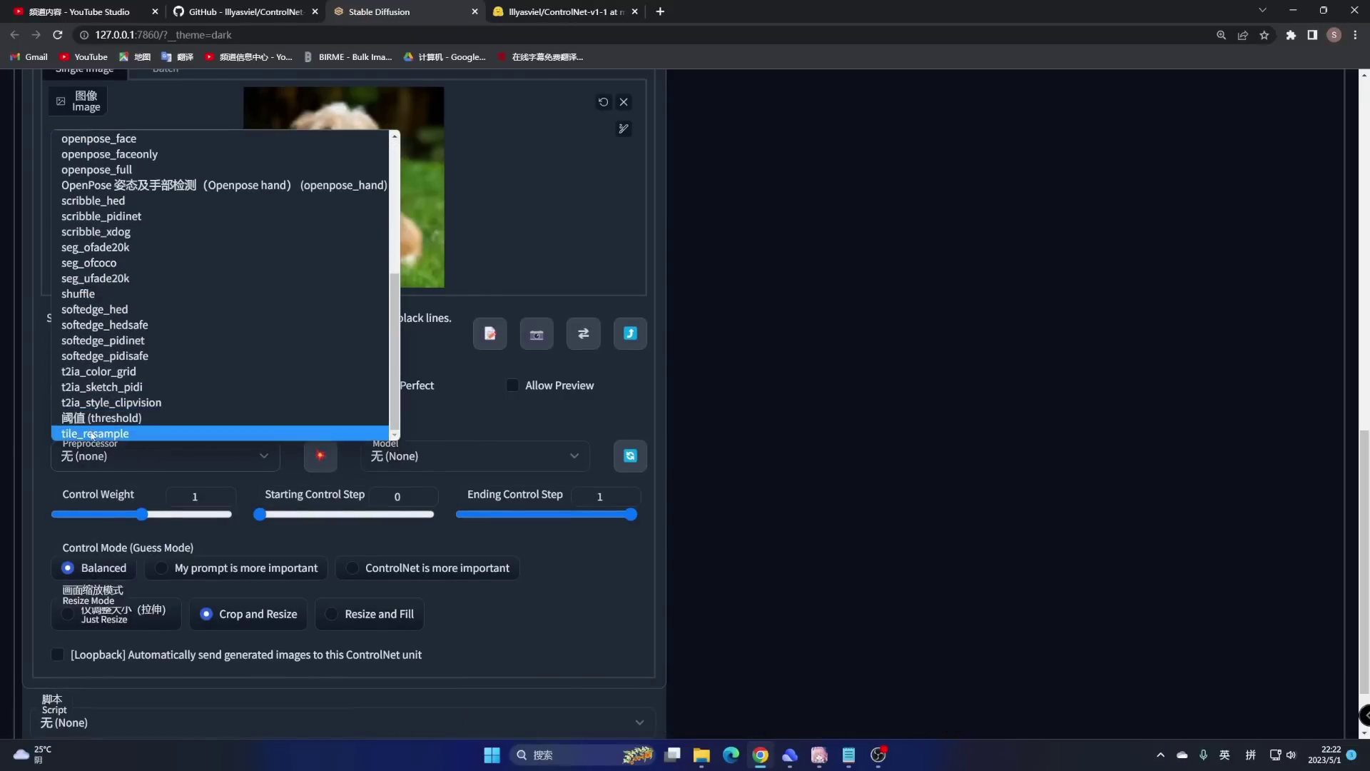
click(127, 433)
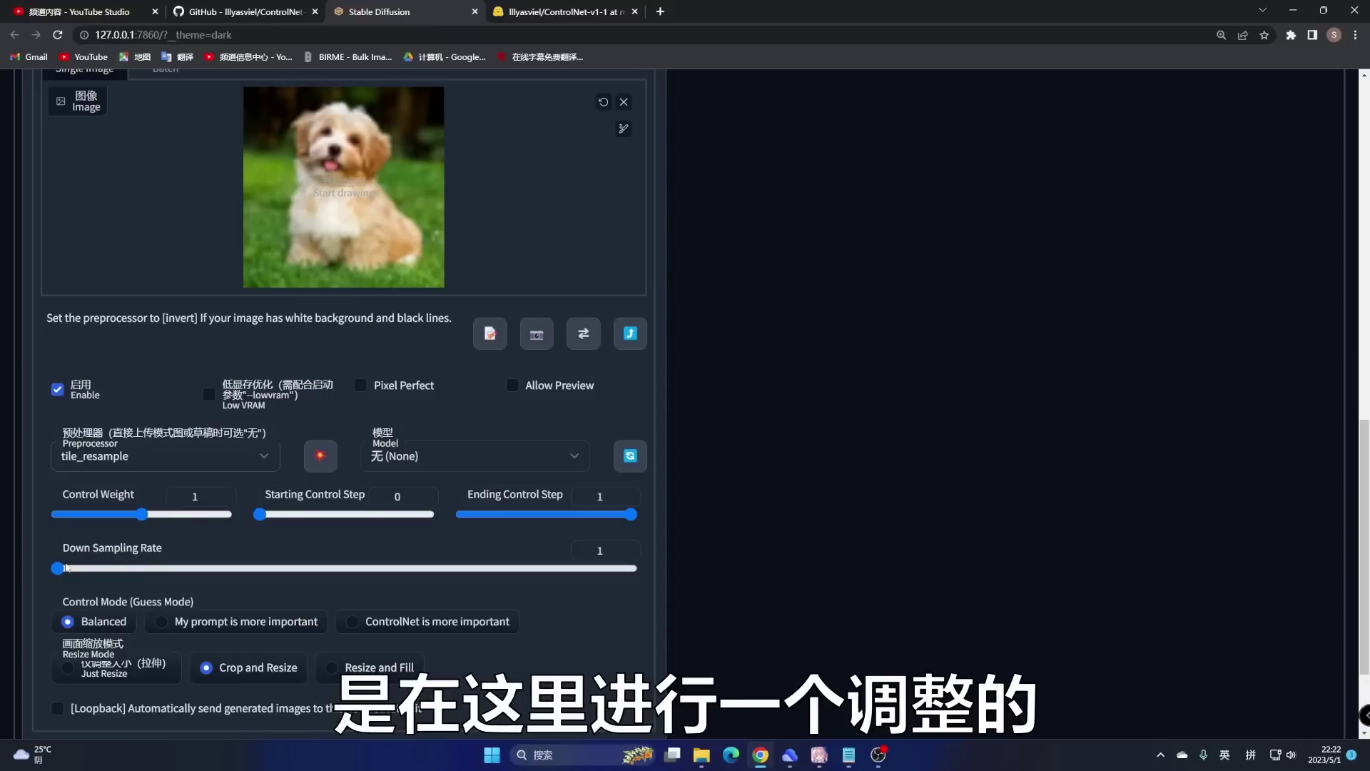
mouse_move(57, 568)
mouse_down()
mouse_move(128, 568)
mouse_move(105, 582)
mouse_move(35, 573)
mouse_up()
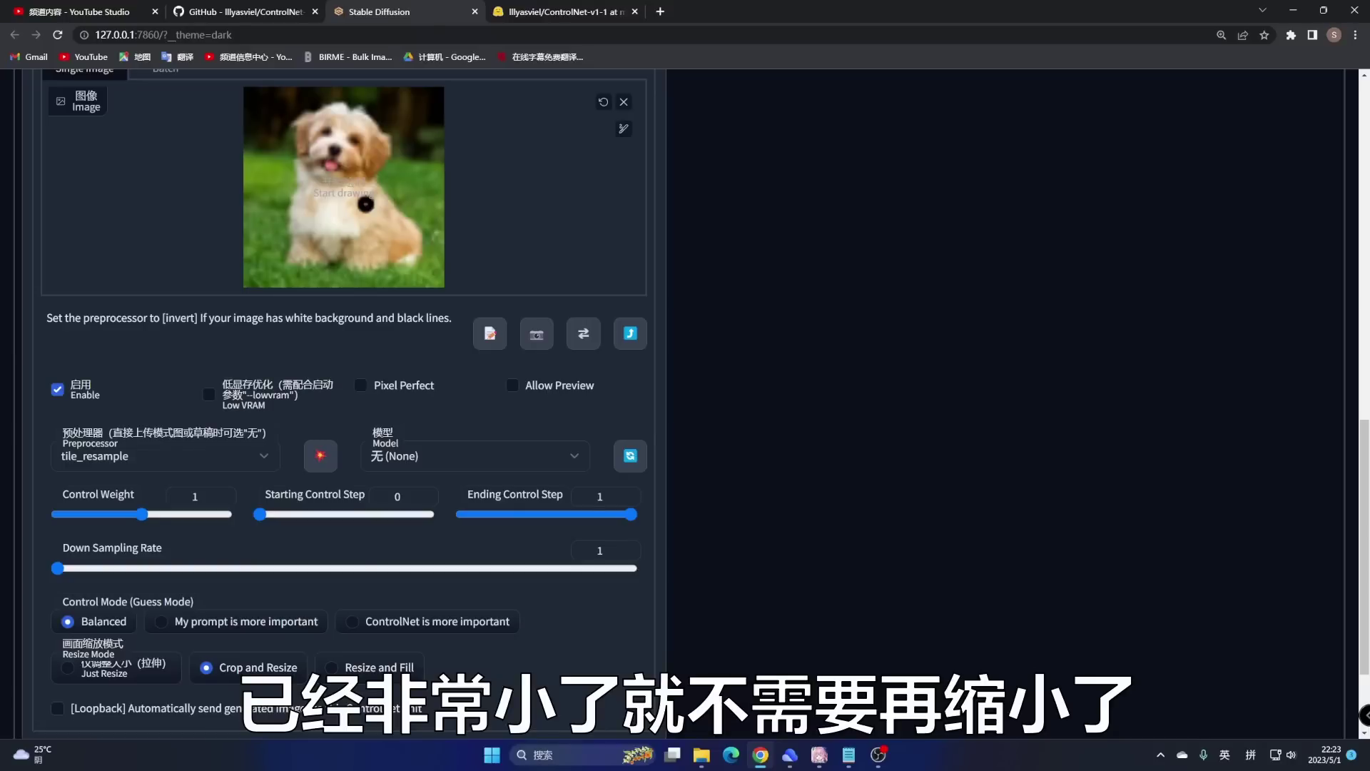
Step: Set the ControlNet preprocessor to none and the model to control_v11f1e_sd15_tile [a371b31b]
click(147, 461)
scroll(190, 347, up, 4)
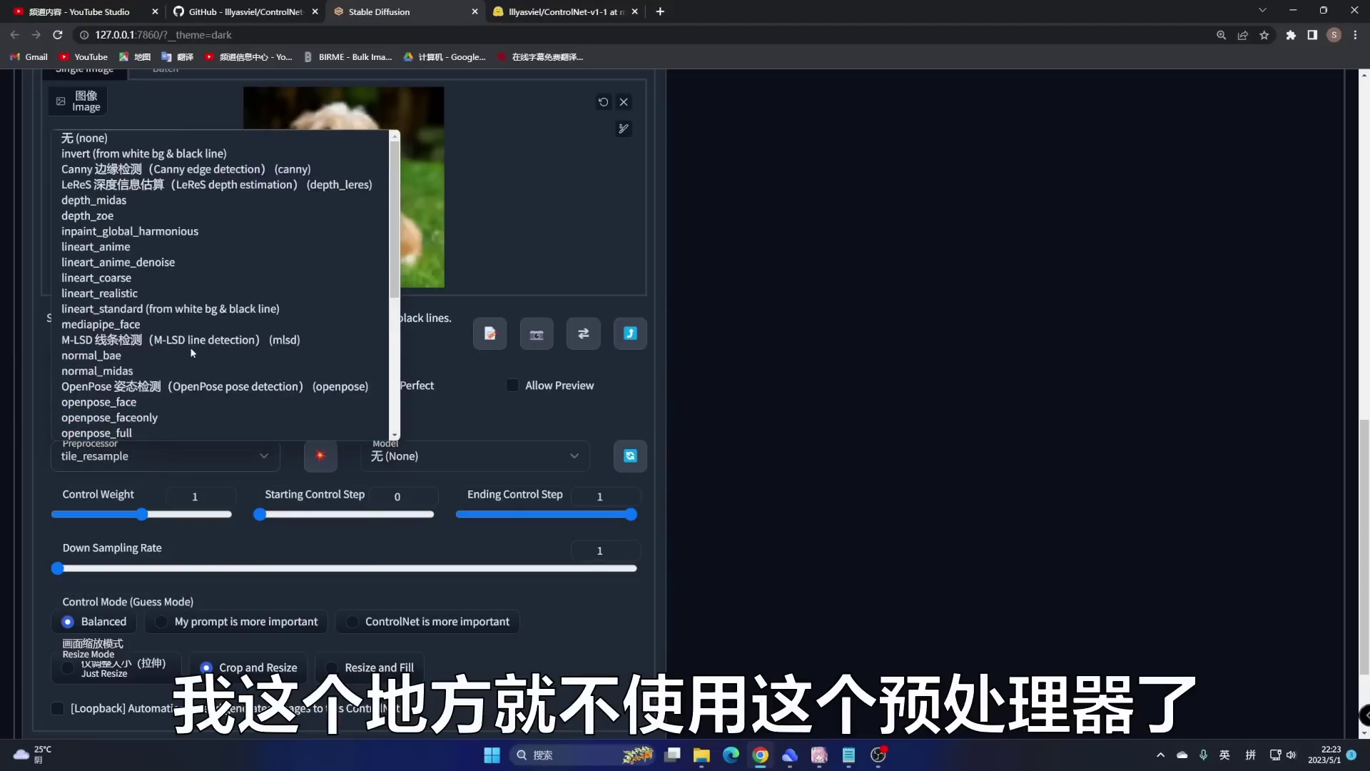
click(136, 135)
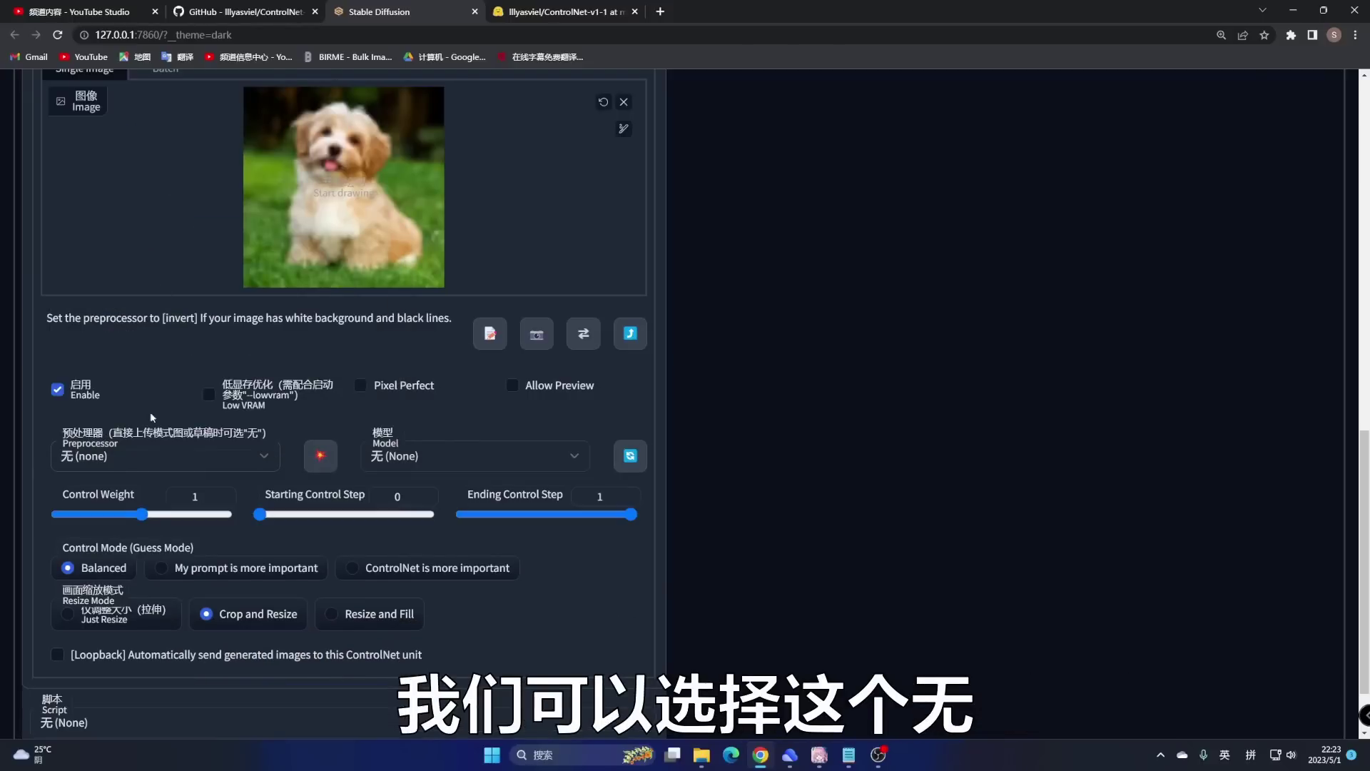
click(405, 458)
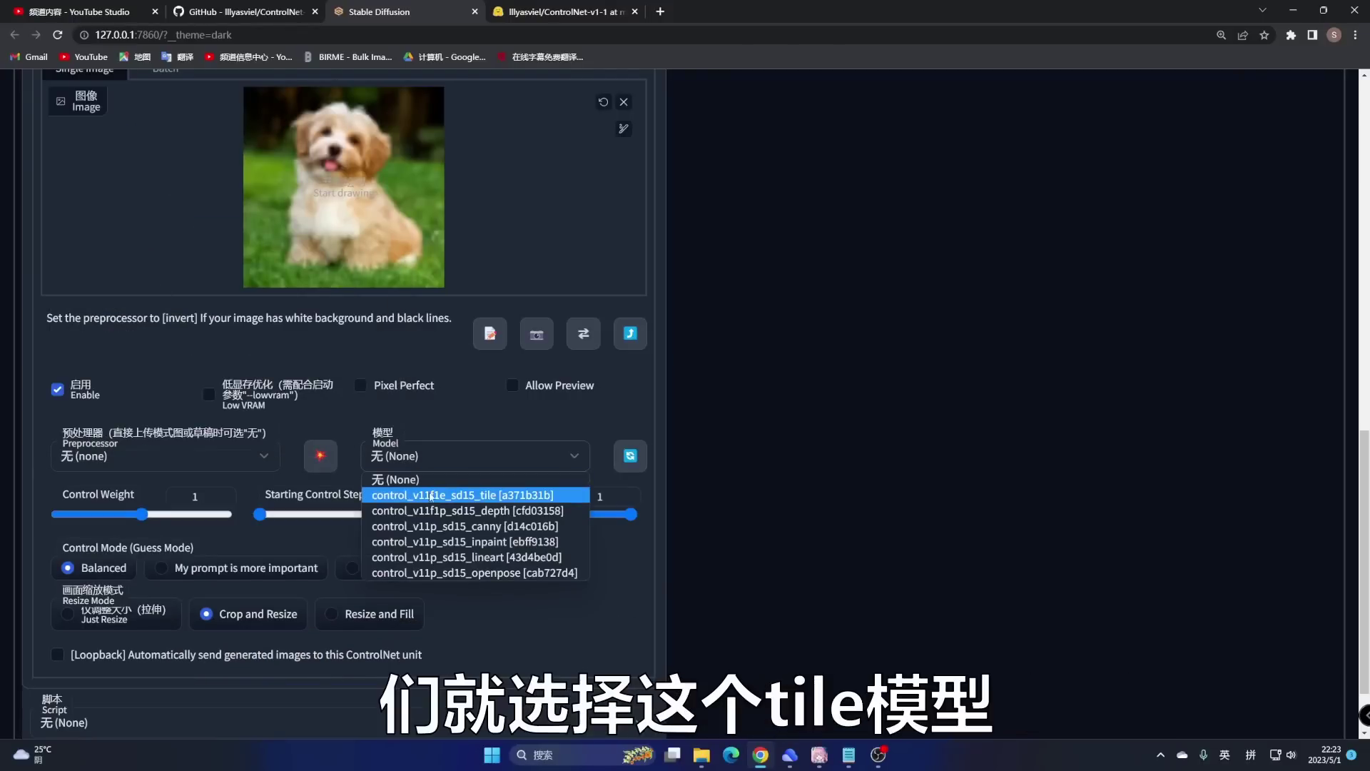
click(468, 502)
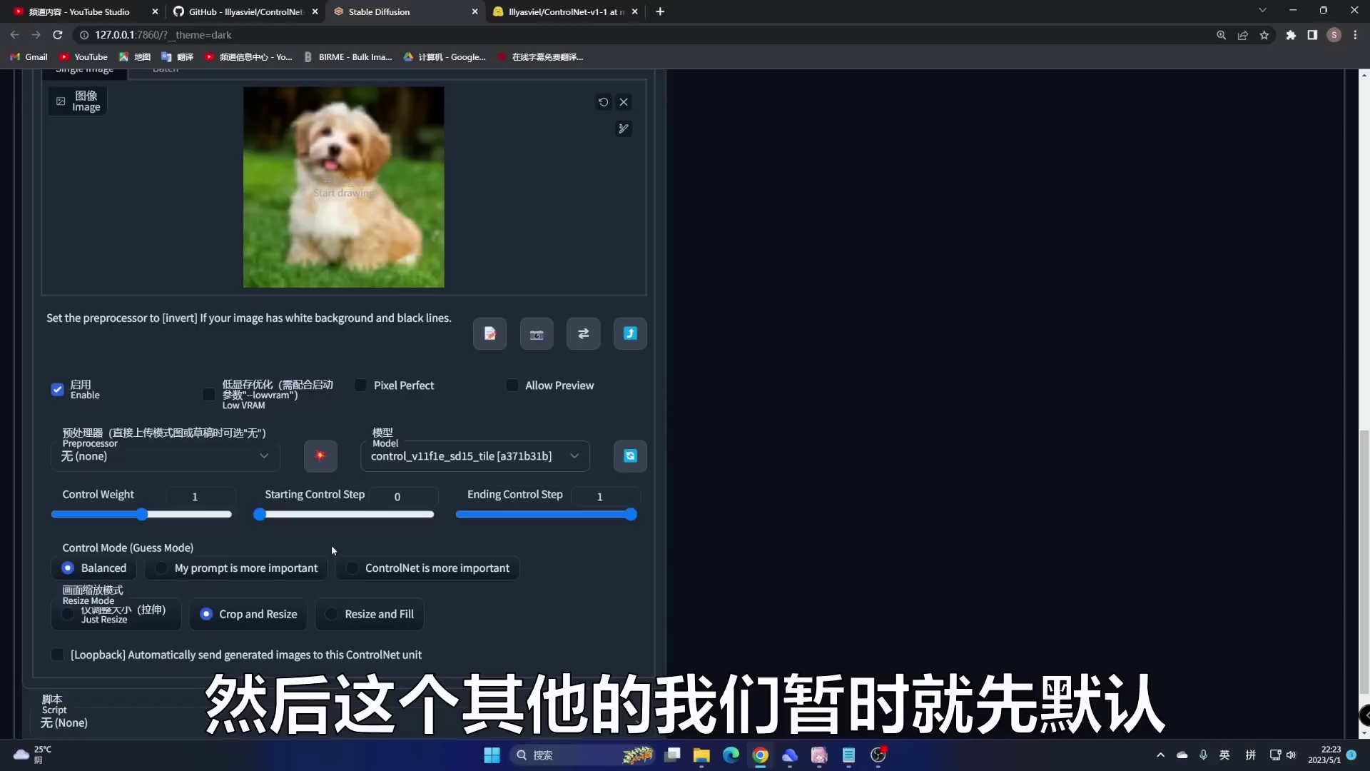
Step: Copy "dog on grassland" from tile模型.txt in Notepad into the txt2img positive prompt
scroll(329, 544, up, 2)
scroll(328, 543, up, 10)
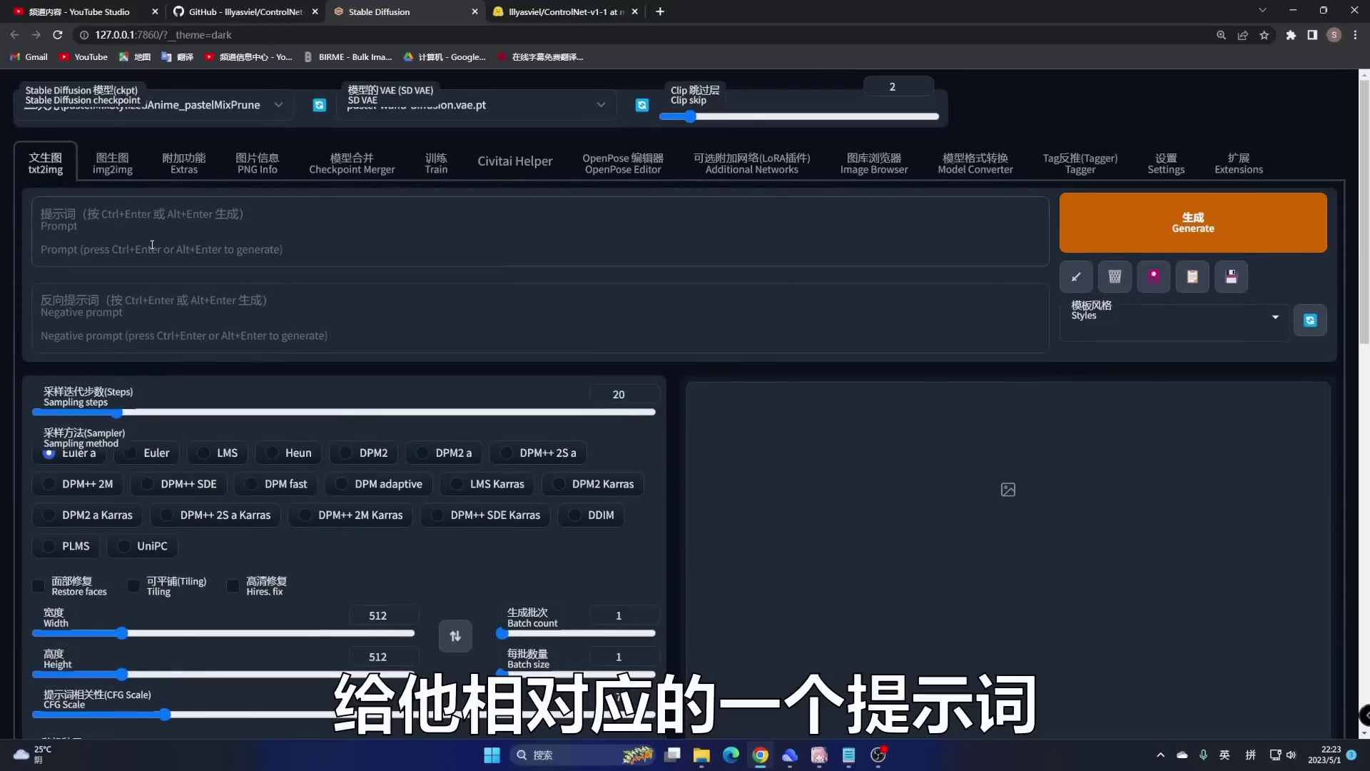
scroll(823, 639, down, 1)
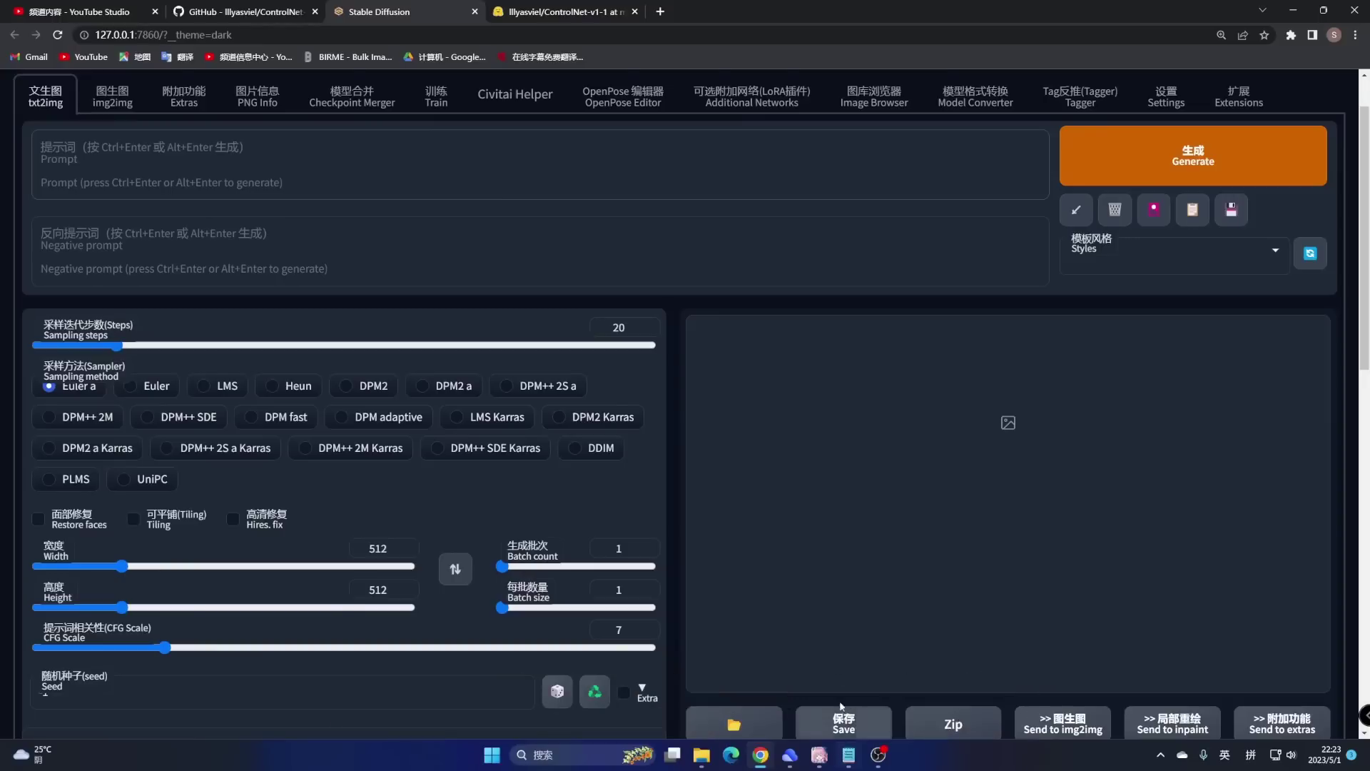
scroll(792, 474, up, 1)
click(848, 754)
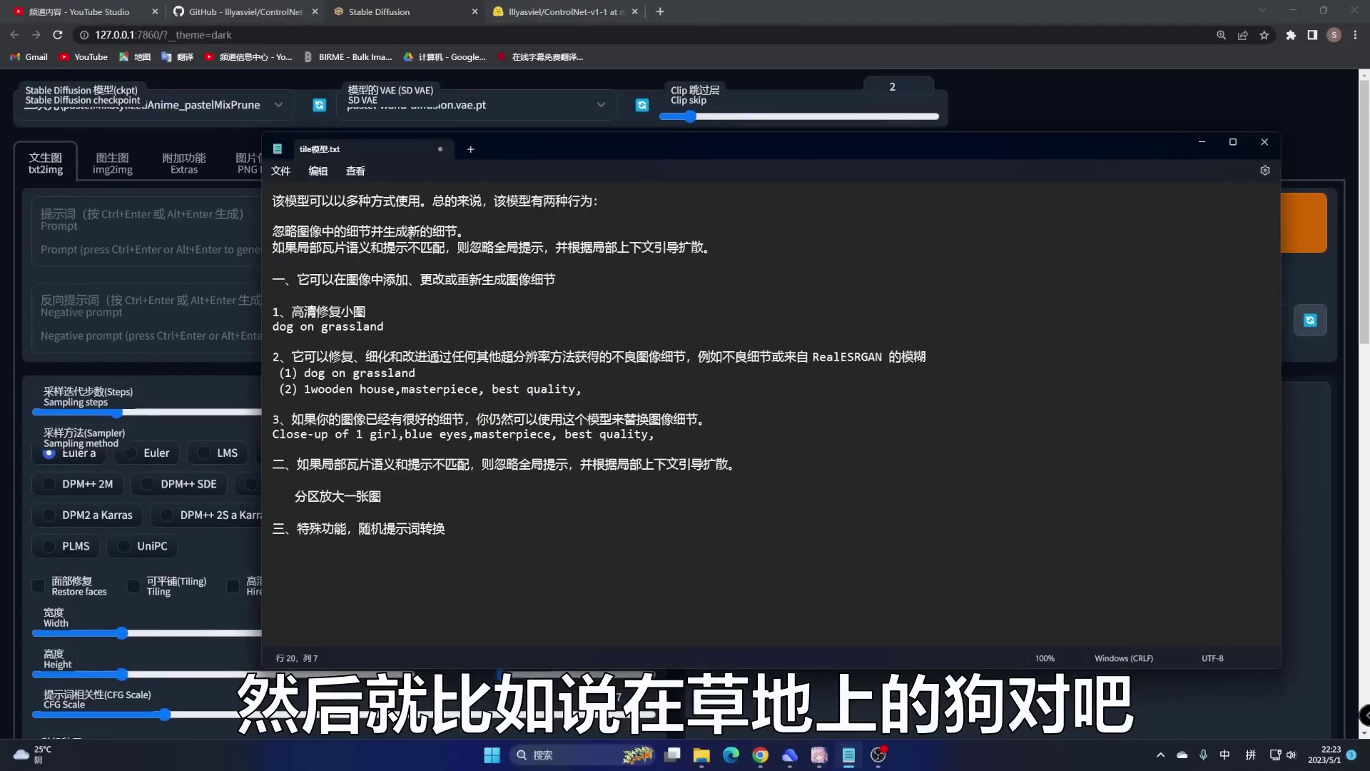
drag(394, 334, 272, 330)
key(ctrl+c)
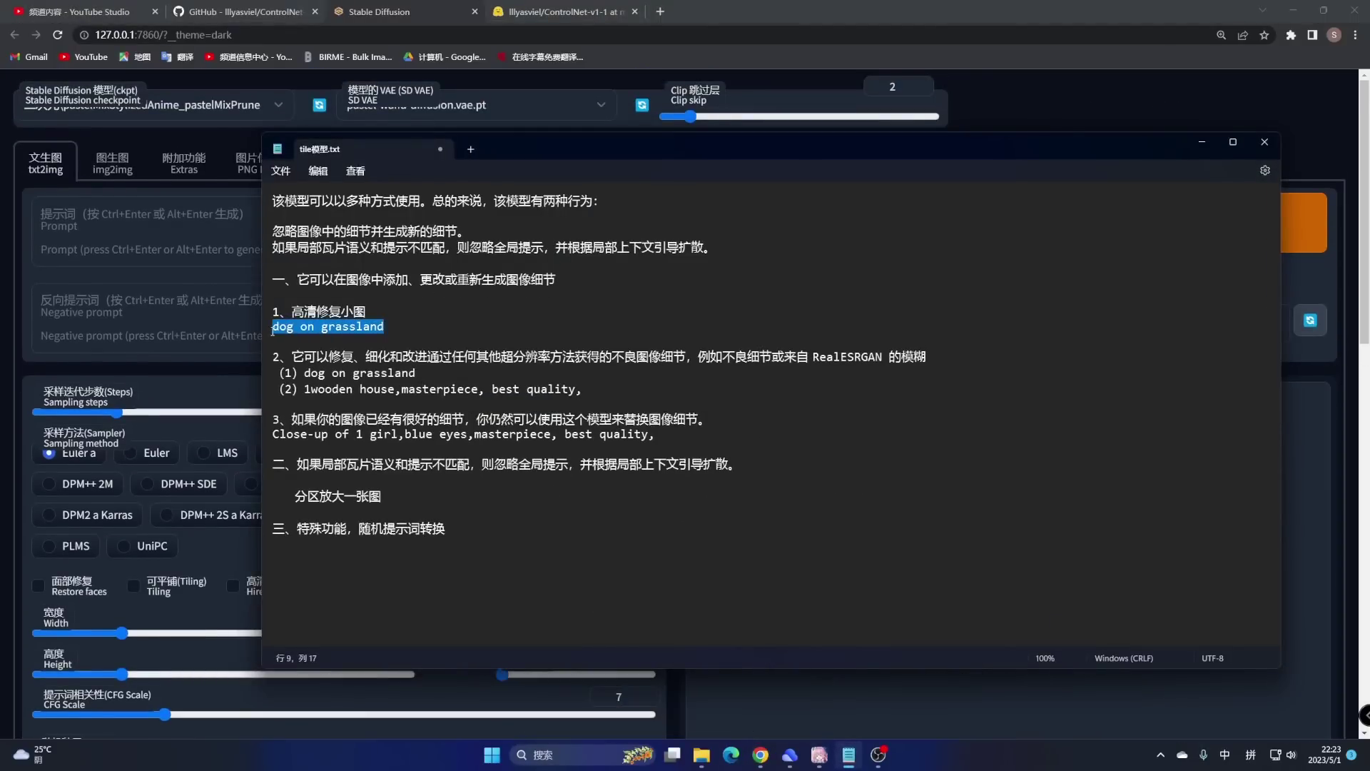
click(96, 217)
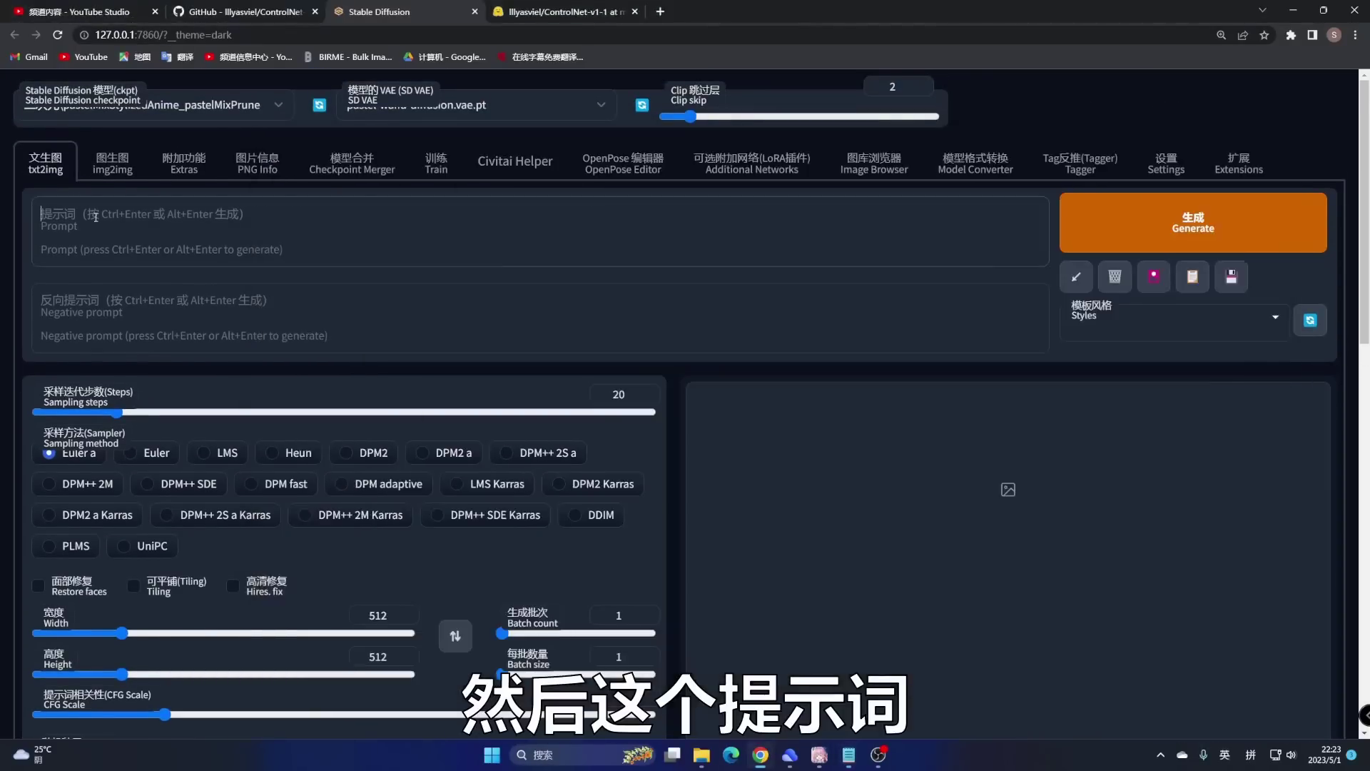
key(ctrl+v)
click(365, 333)
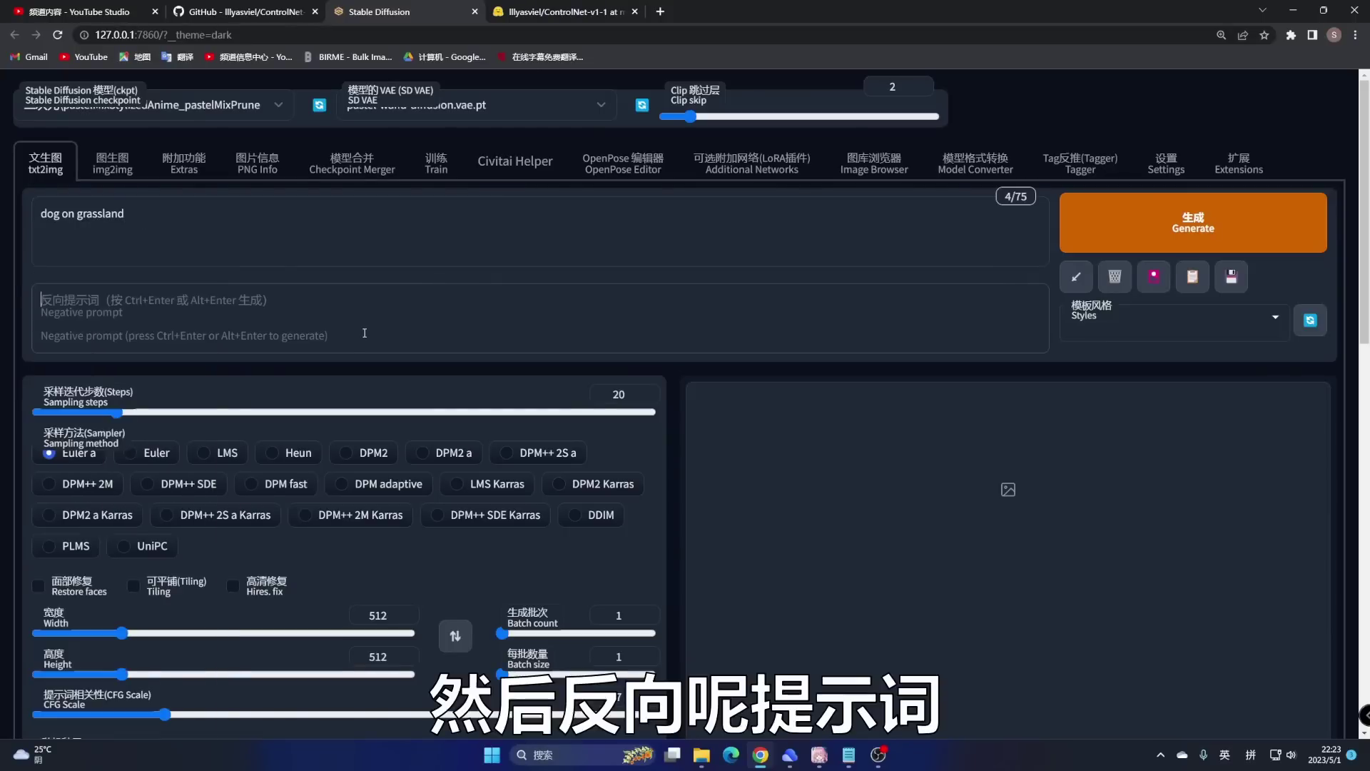
text(fanxia)
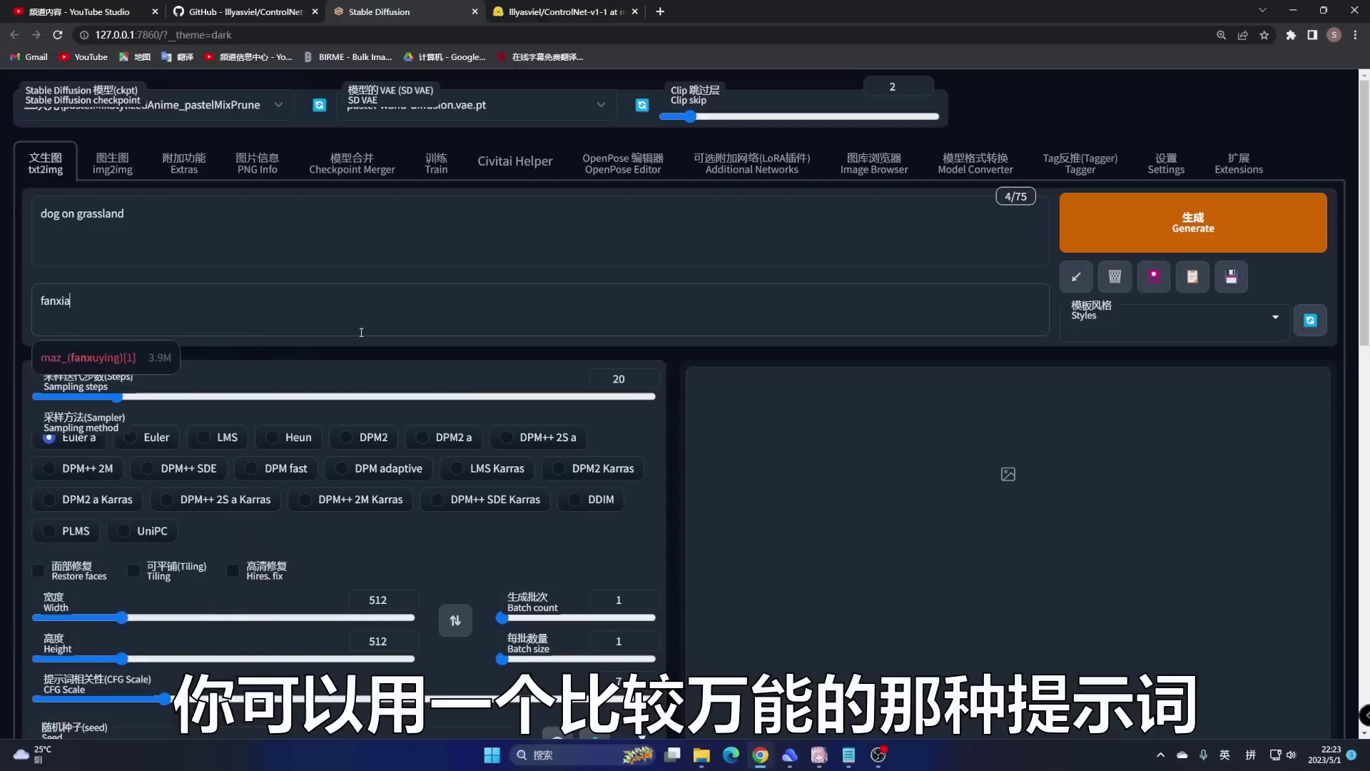
key(BackSpace)
key(BackSpace)
key(BackSpace)
key(BackSpace)
key(BackSpace)
key(BackSpace)
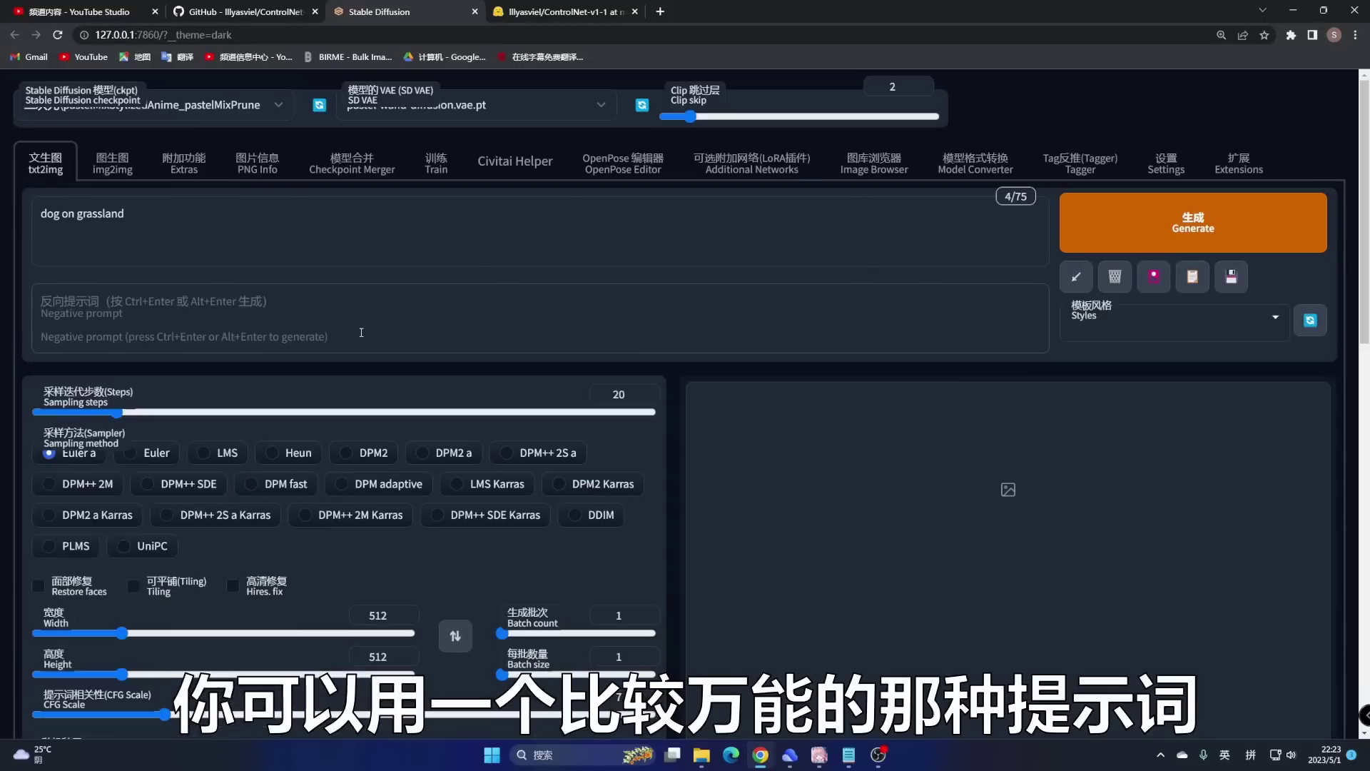
Step: Fill the negative prompt with the 反向 autocomplete entry that expands to the tag list from "lowres, bad anatomy, bad hands" through "blurry"
key(shift)
text(反向)
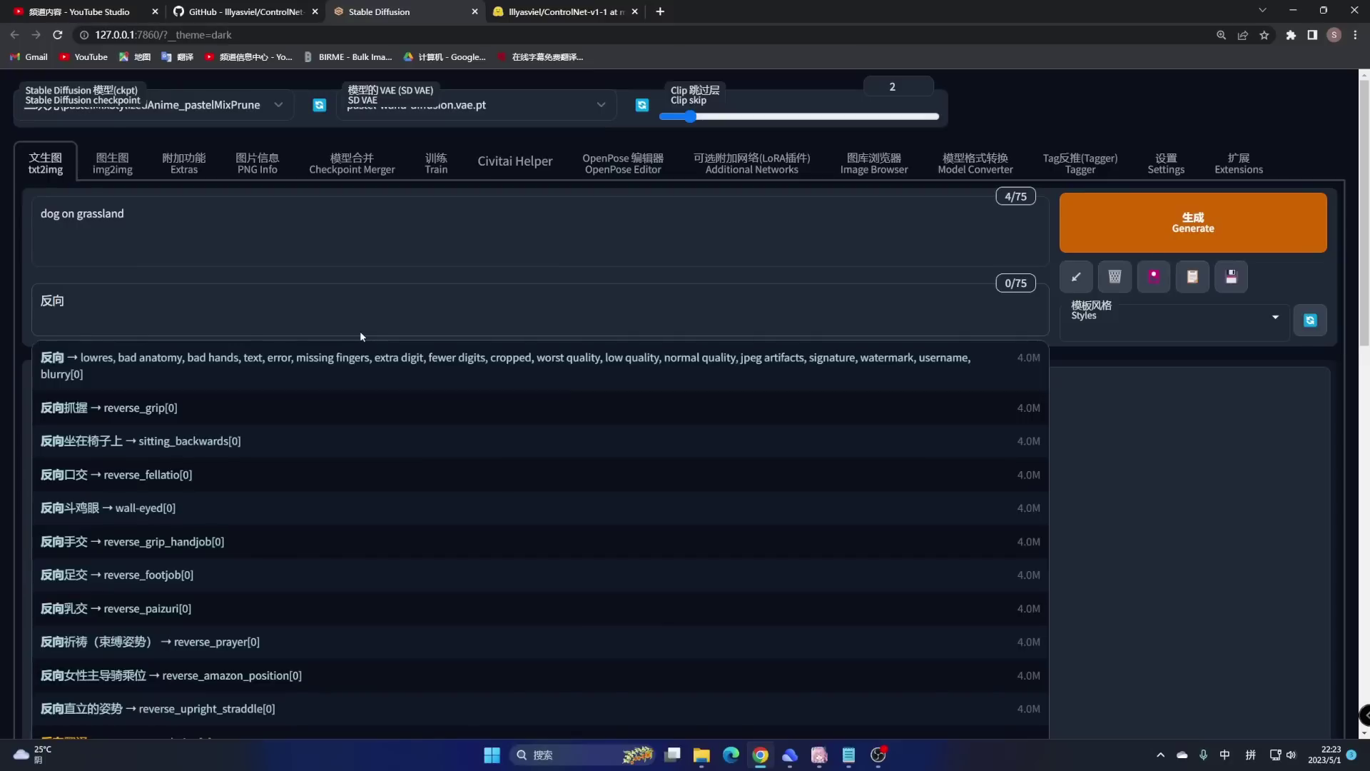
click(347, 367)
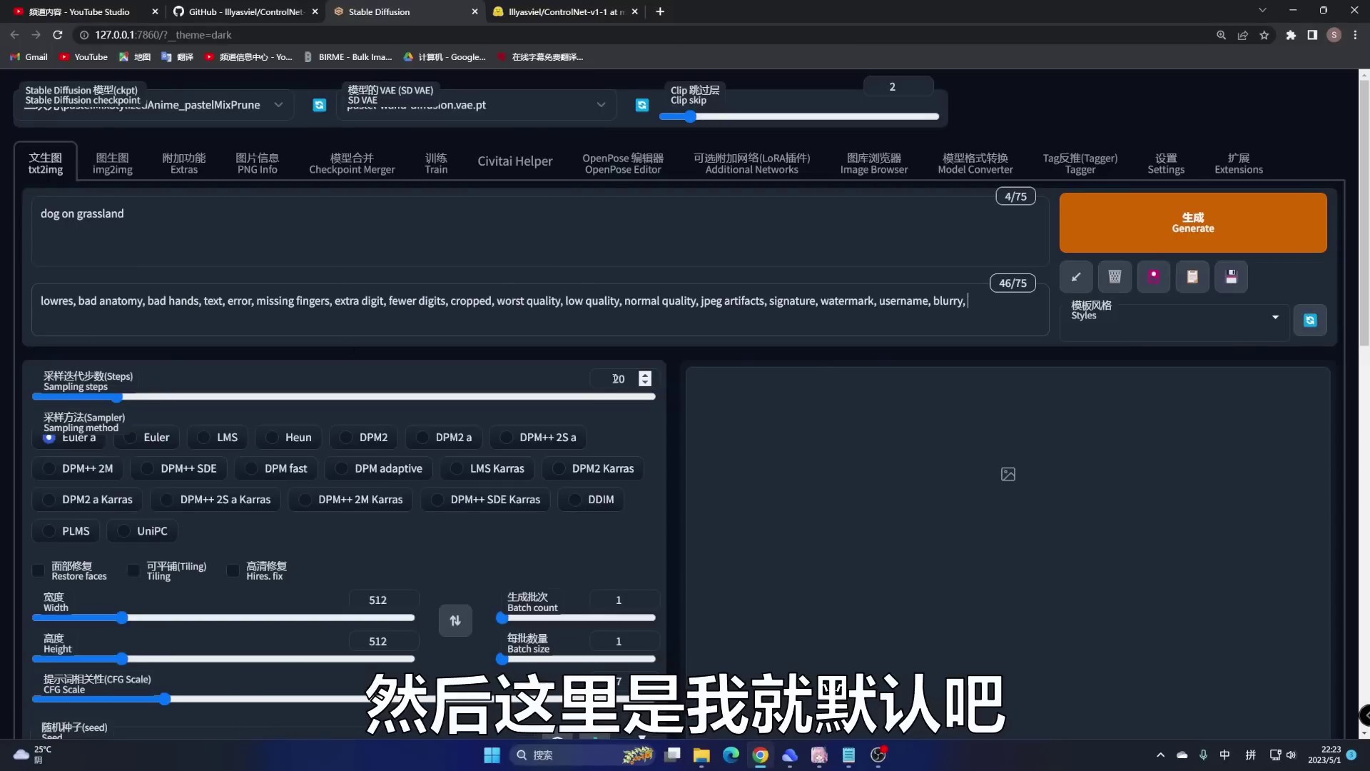
Step: Check the 512 × 512 size and the ControlNet tile settings, and generate the restored dog image
scroll(485, 421, down, 3)
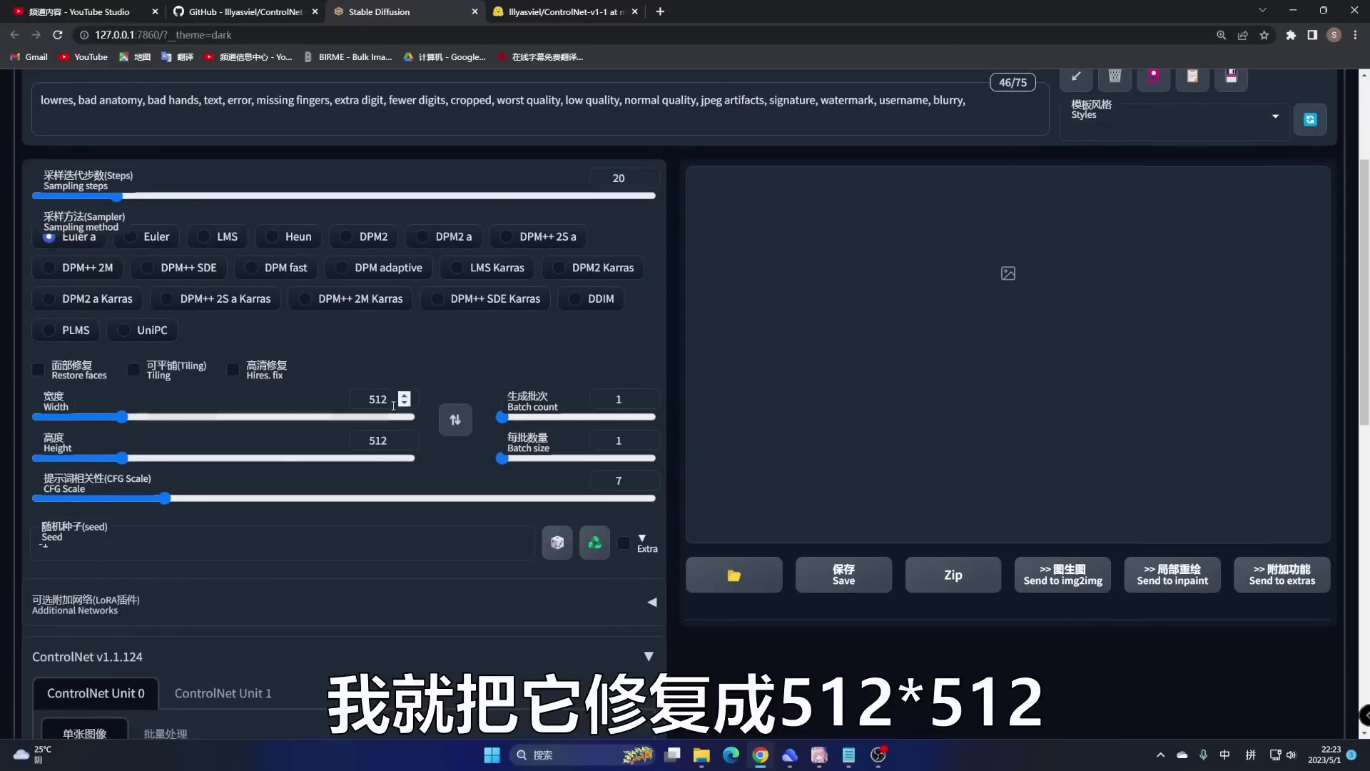
scroll(595, 475, down, 1)
scroll(596, 475, down, 6)
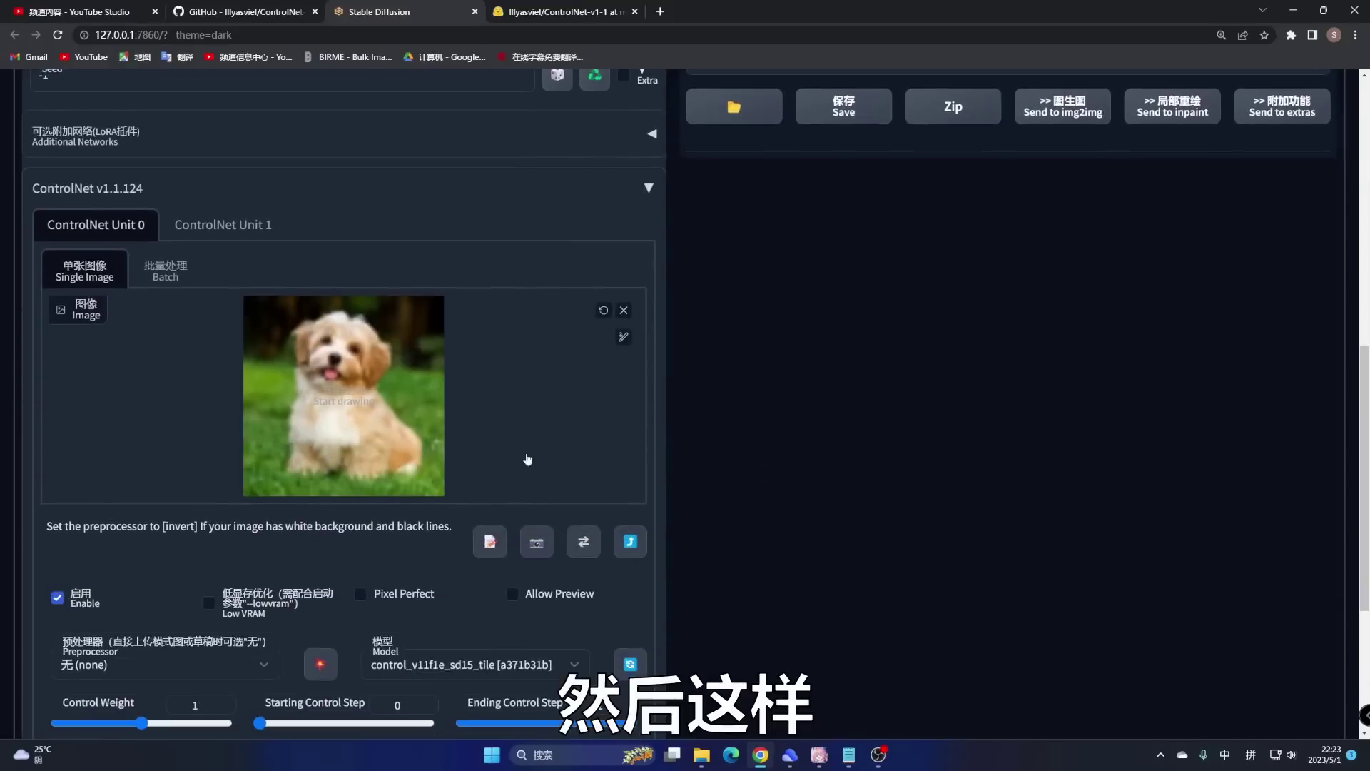
scroll(367, 465, down, 3)
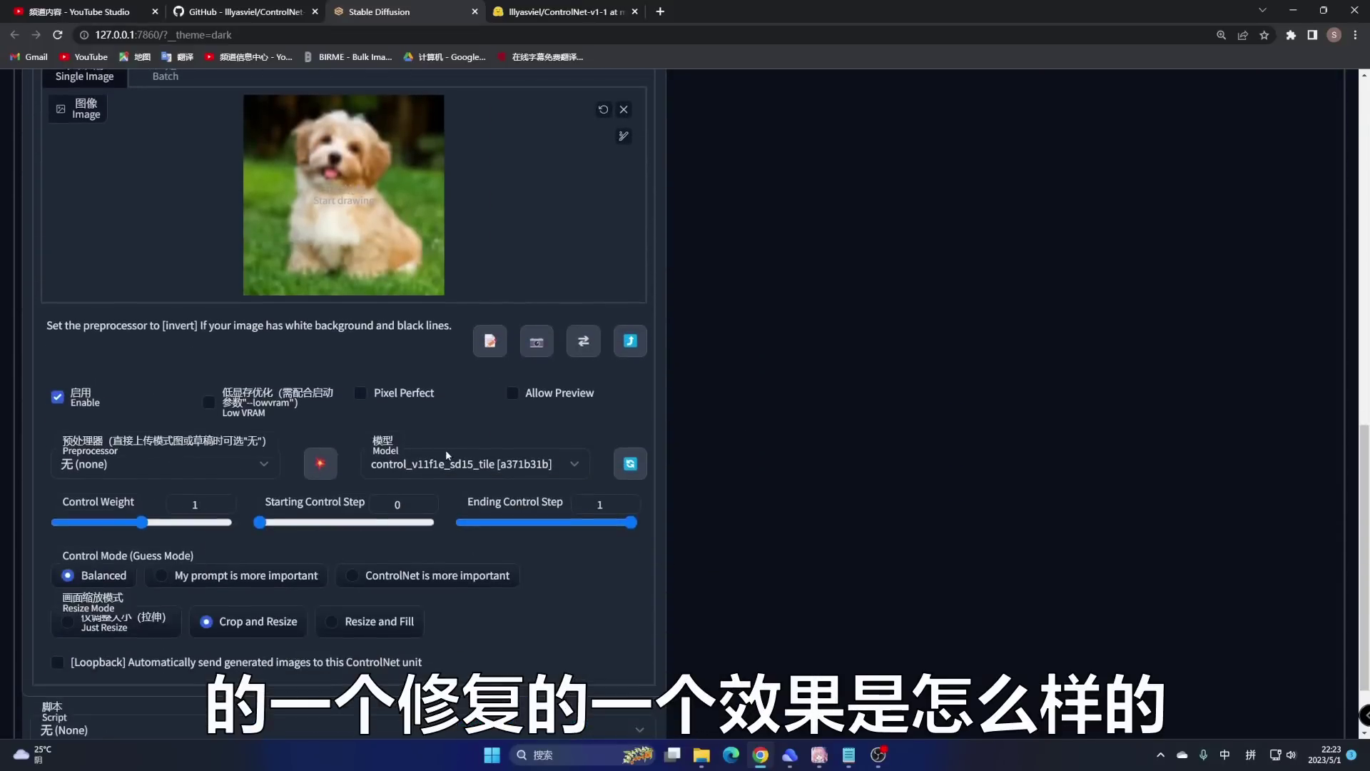
scroll(713, 392, up, 12)
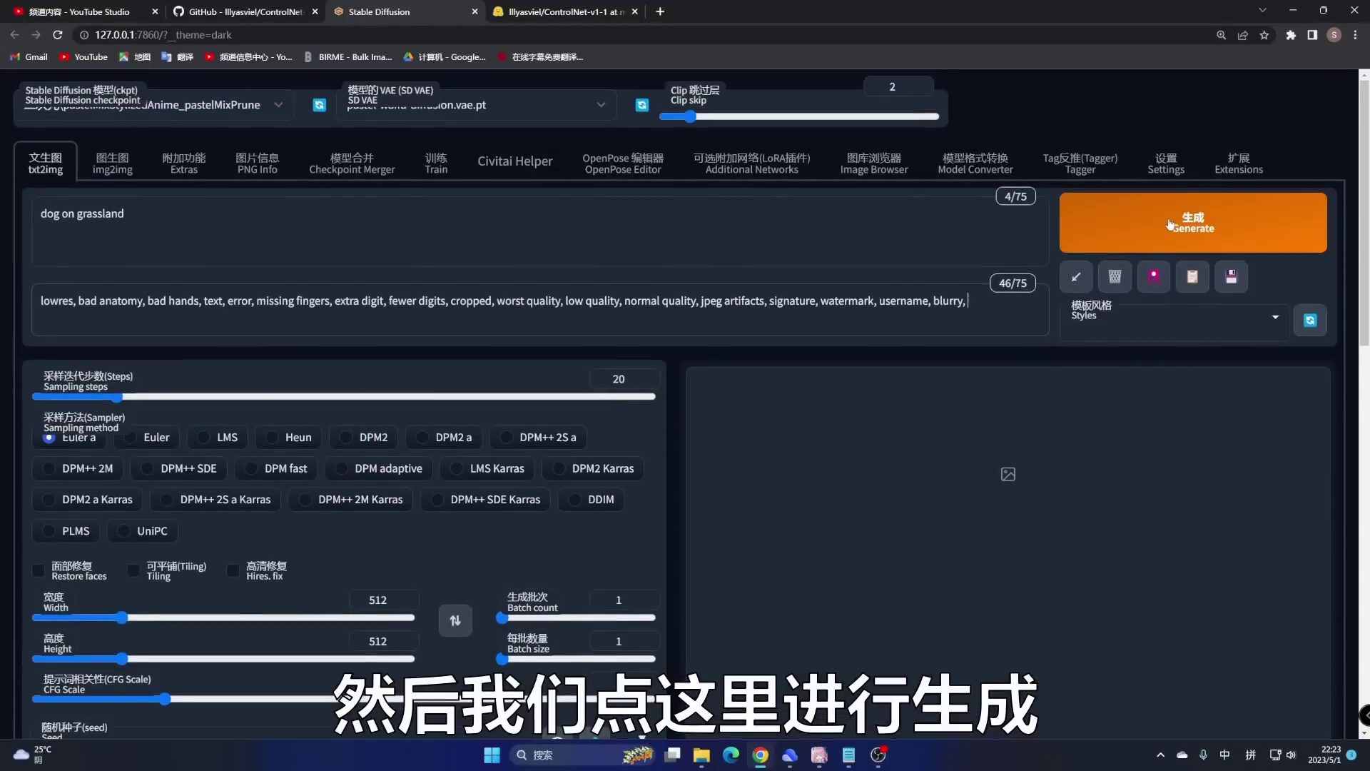
click(1167, 223)
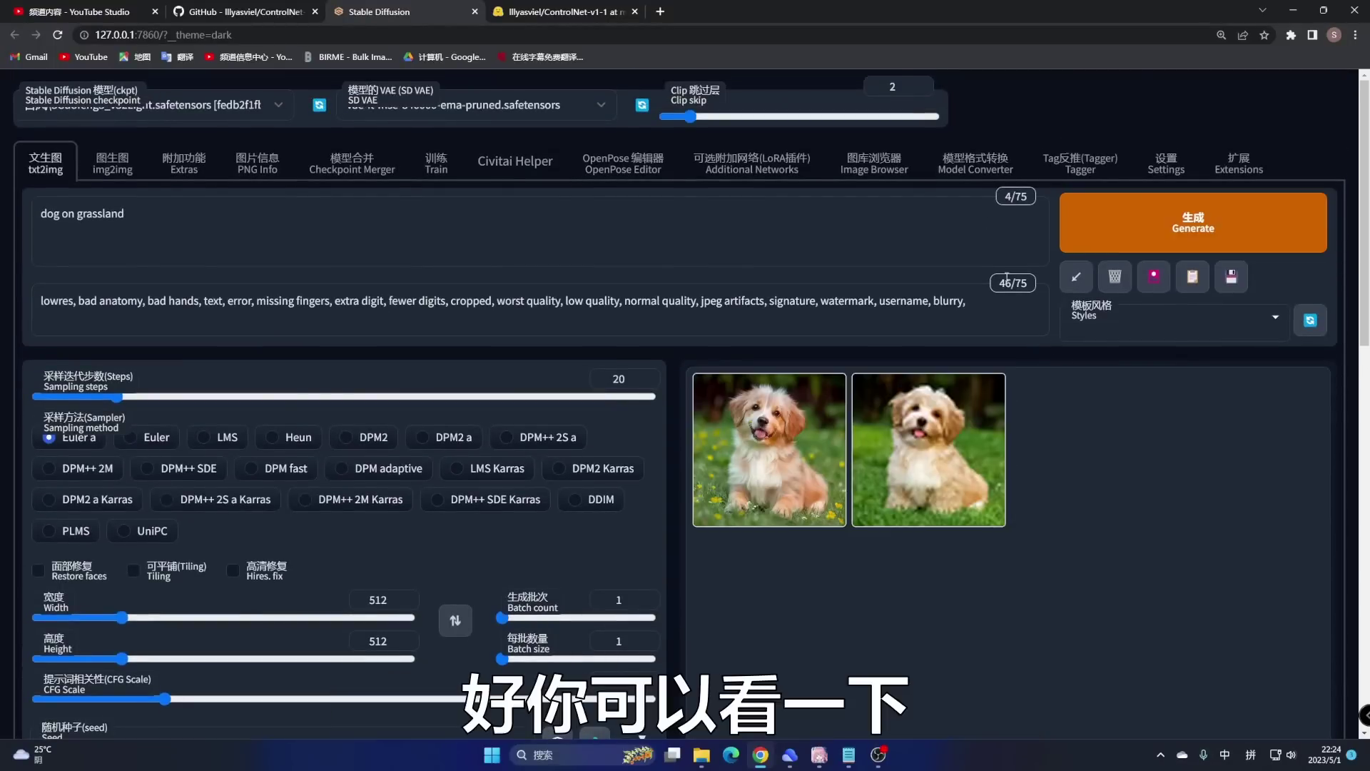
Step: Compare the generated dog image with the blurry ControlNet source image, examining how the fur and face details differ
click(778, 454)
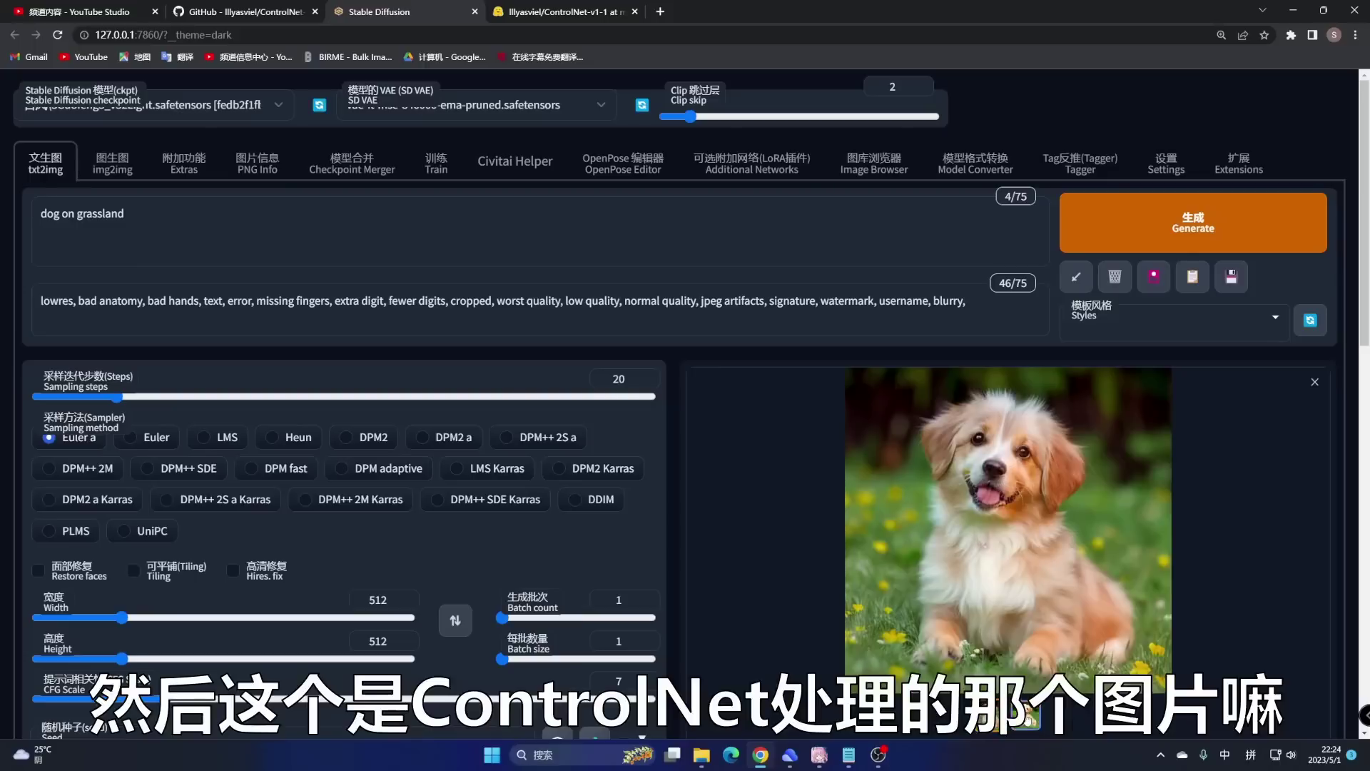
click(1002, 519)
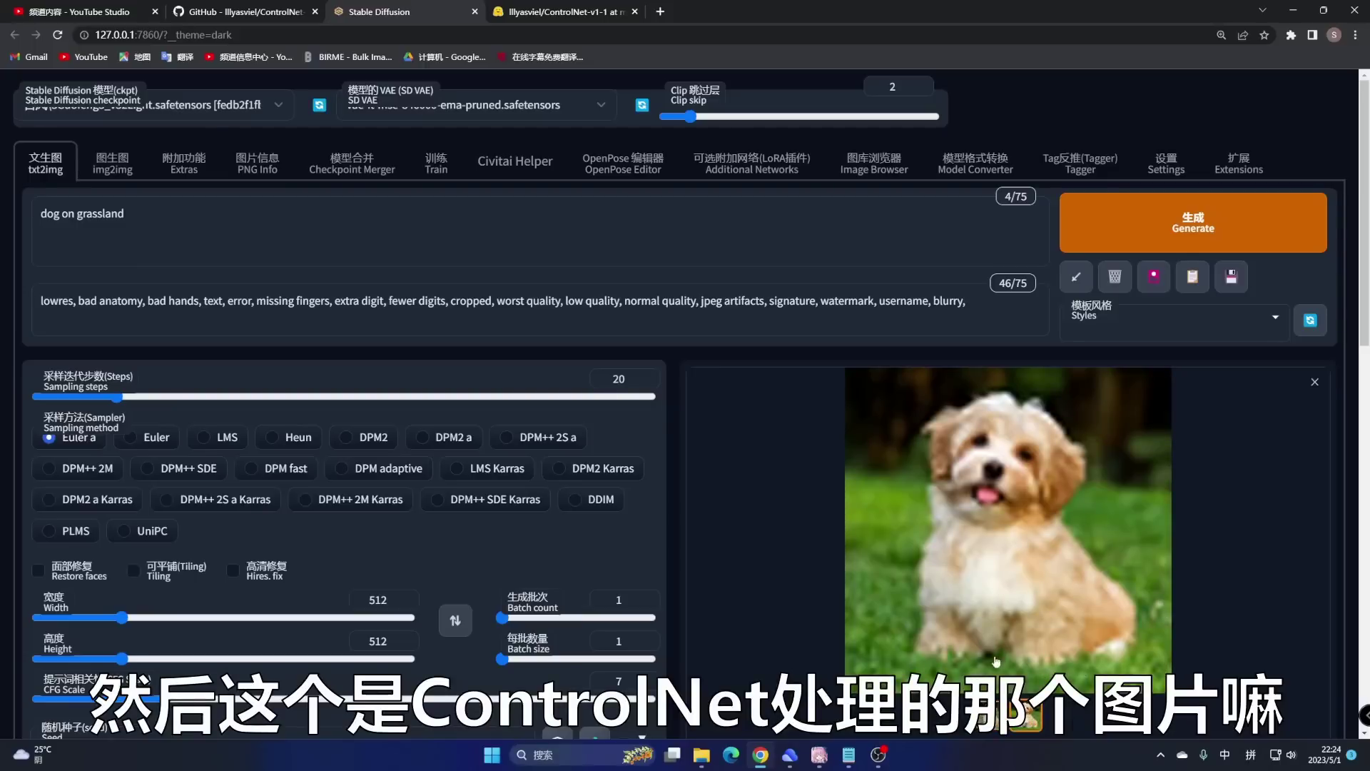
click(1013, 521)
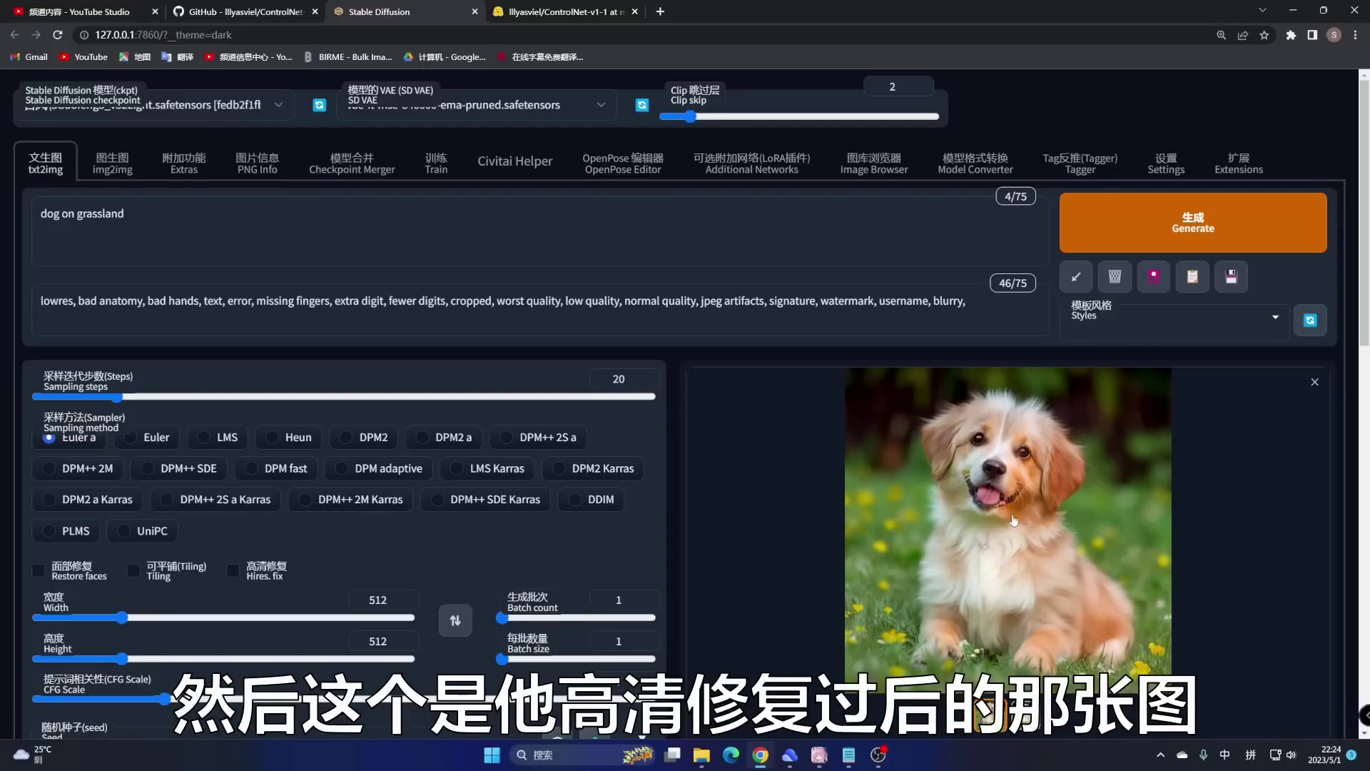
scroll(1013, 519, down, 1)
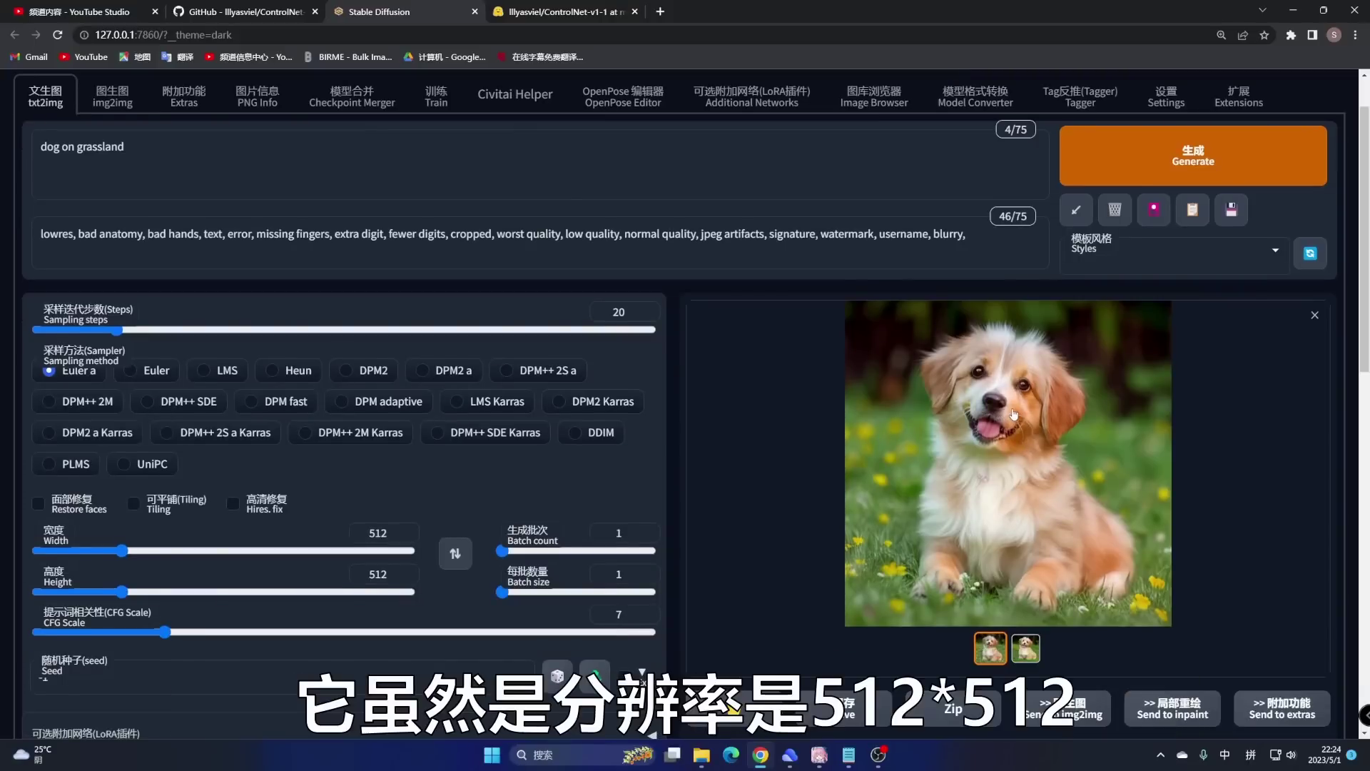
scroll(1014, 413, down, 7)
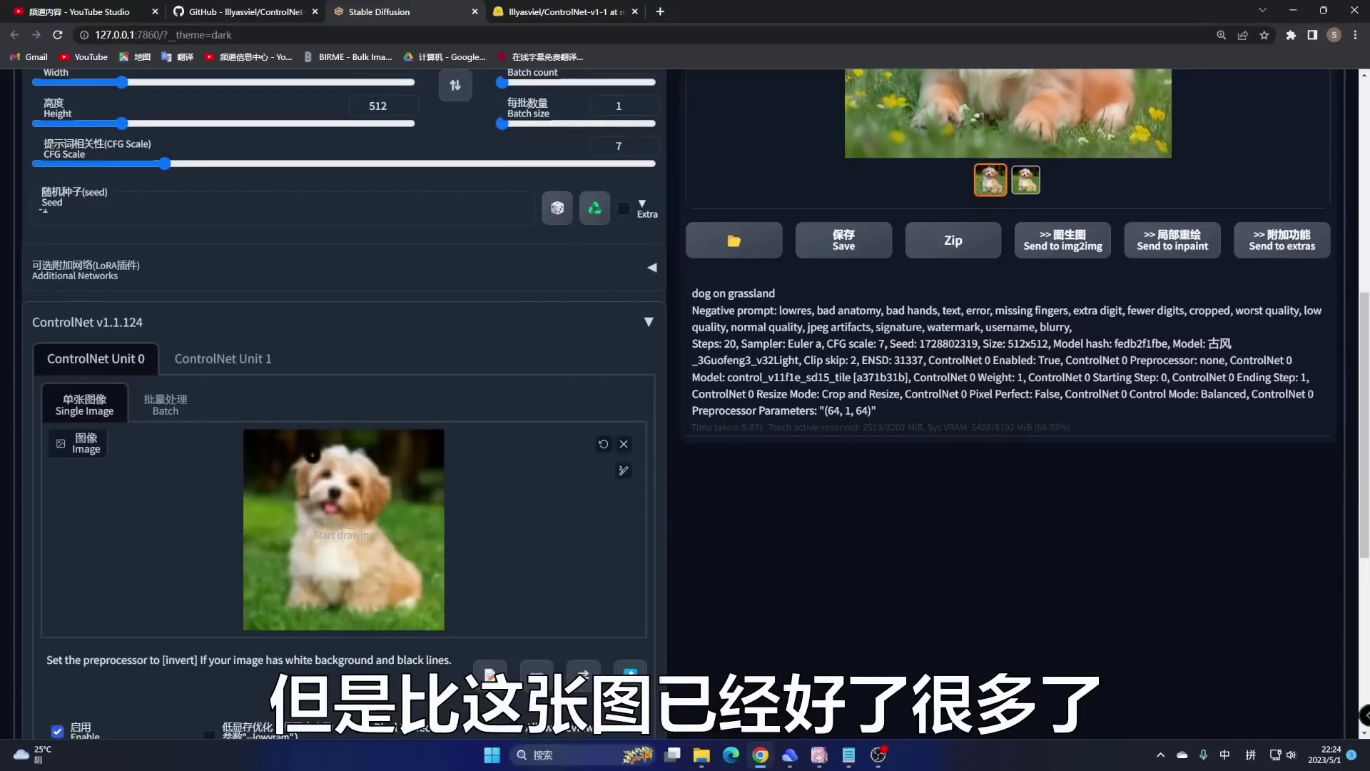
scroll(1045, 289, up, 5)
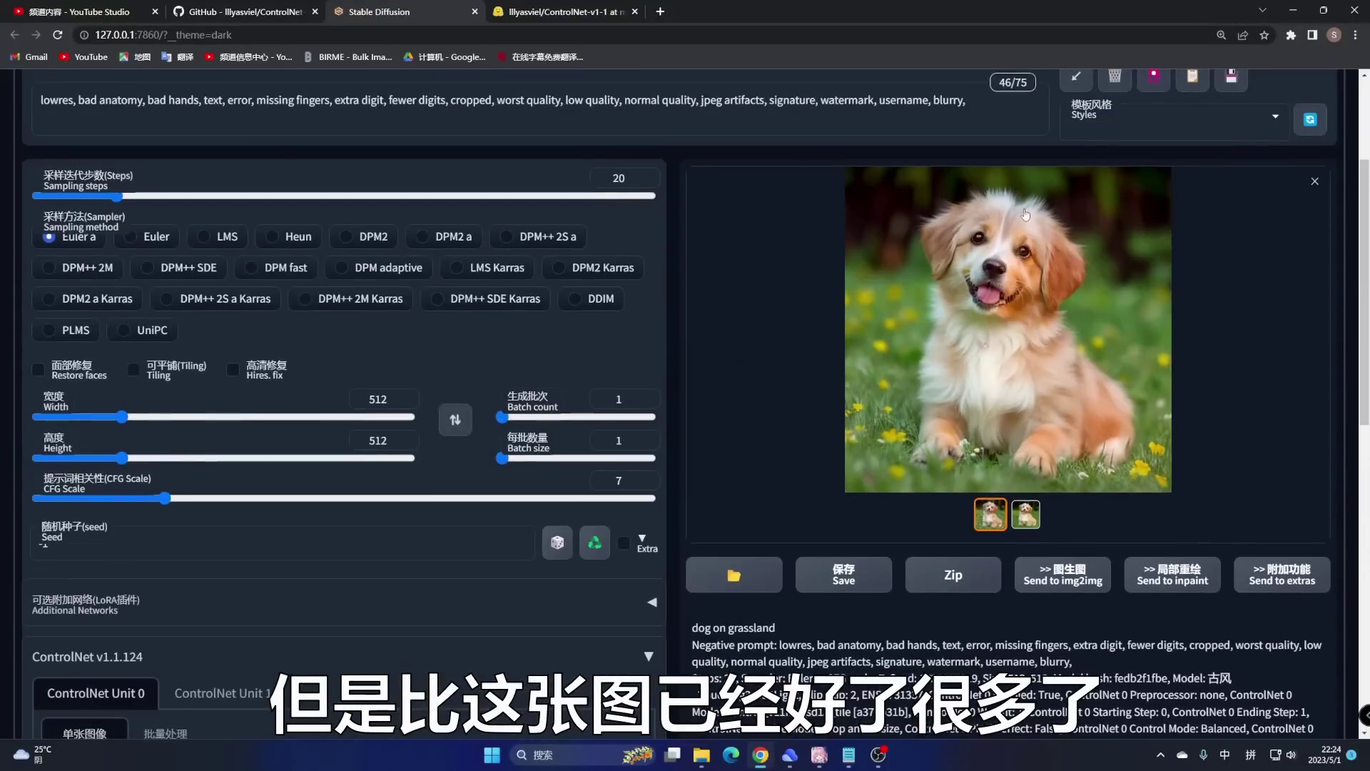
scroll(1025, 214, down, 2)
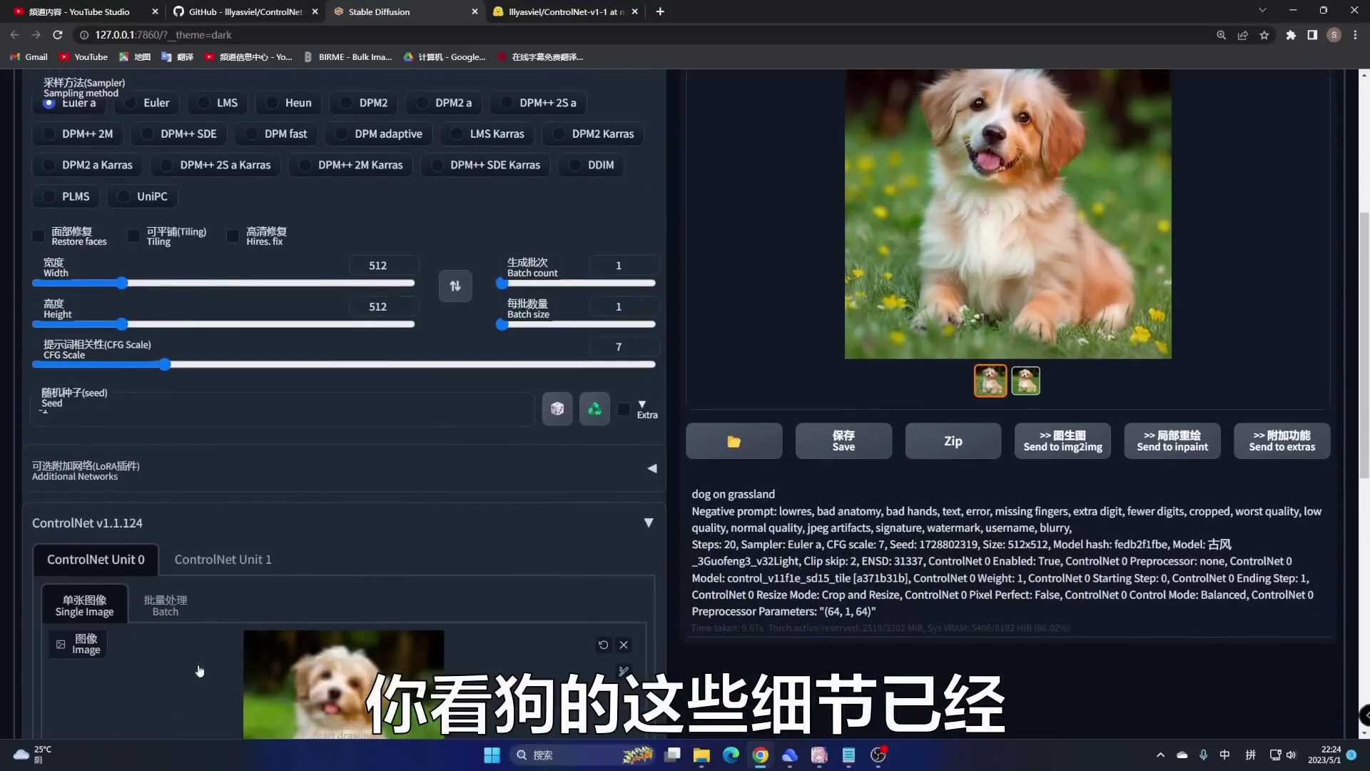
scroll(201, 682, down, 2)
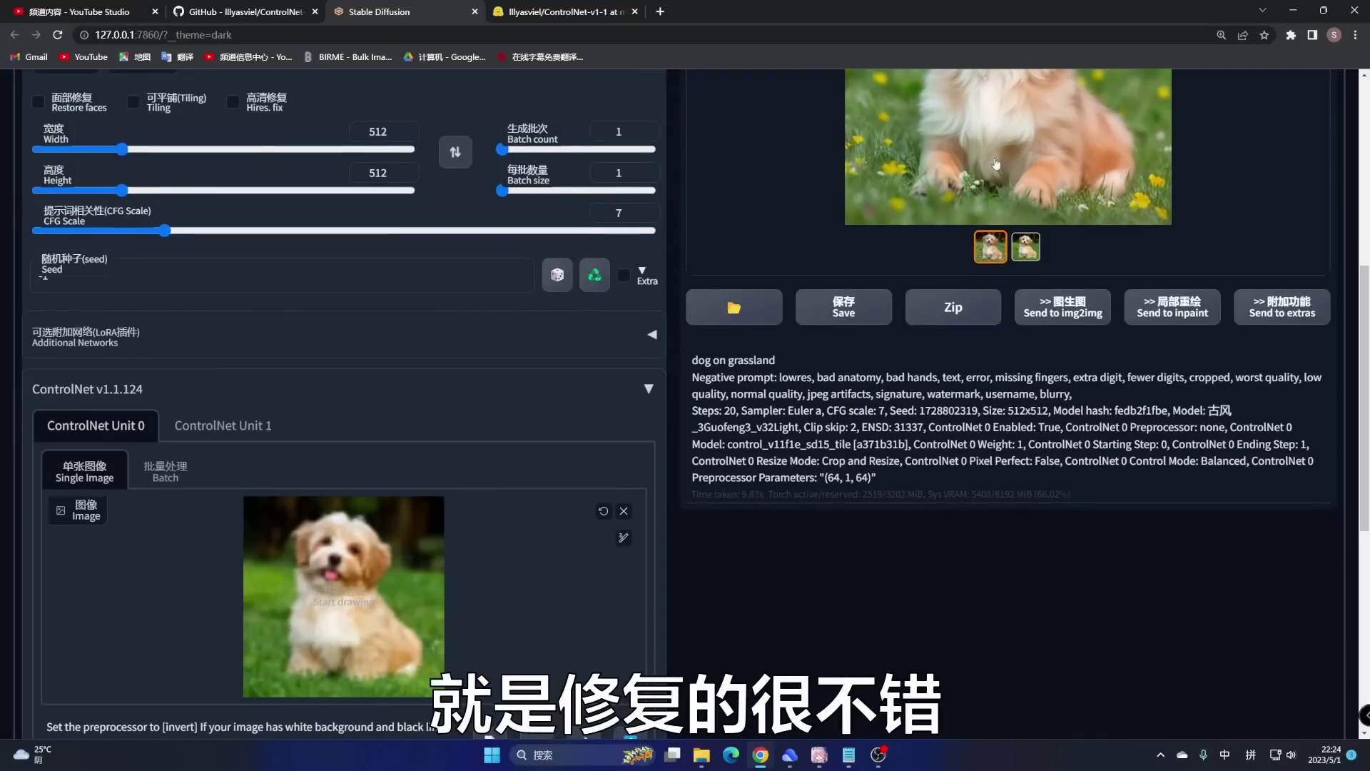
scroll(1103, 199, up, 4)
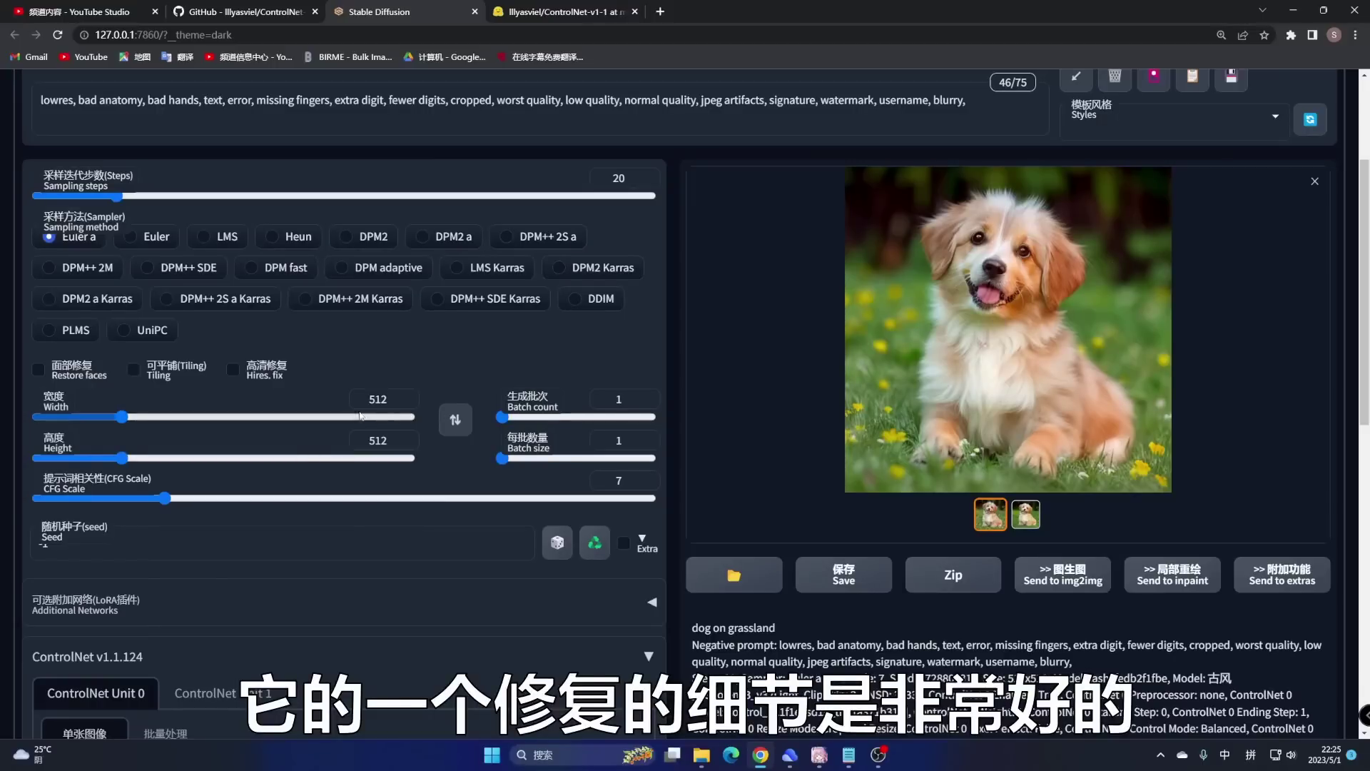
Step: Set both the width and height to 1024 and generate the dog image again
double_click(378, 399)
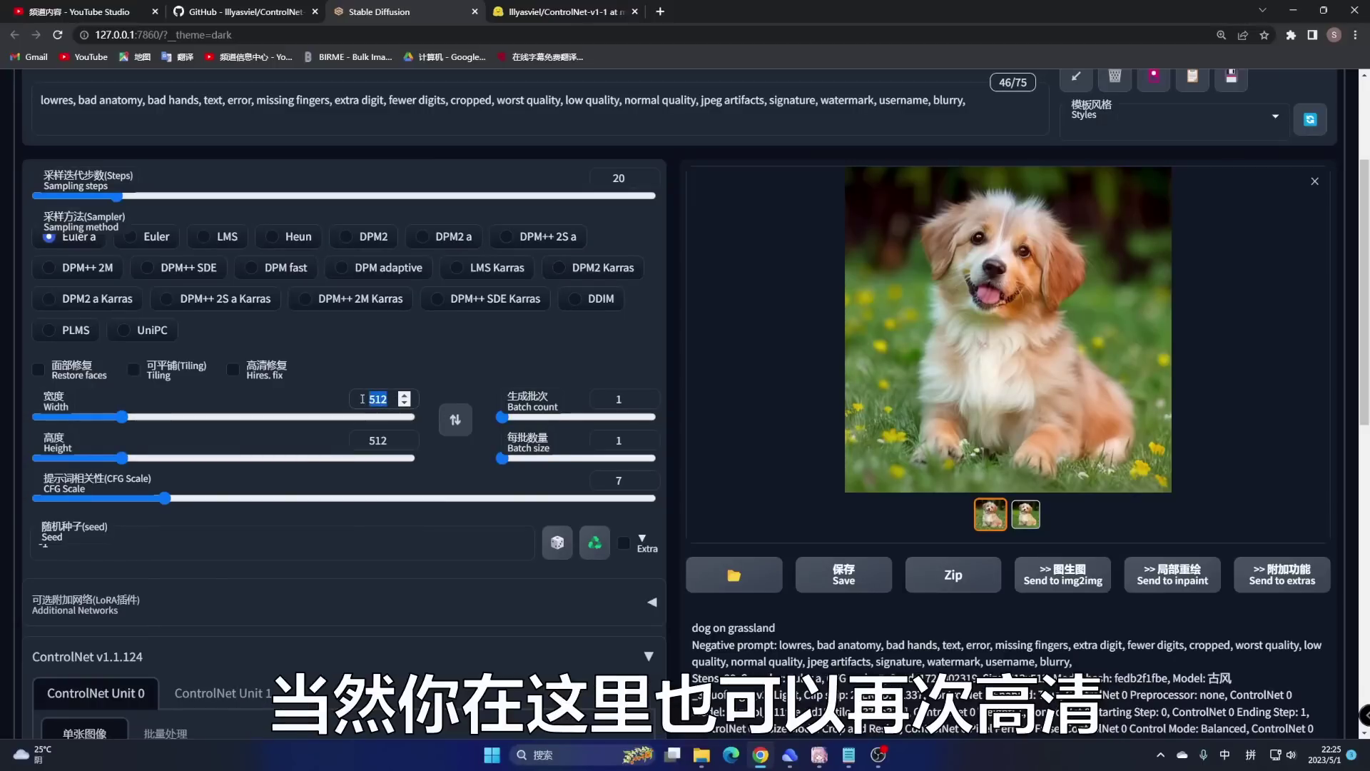
text(1024)
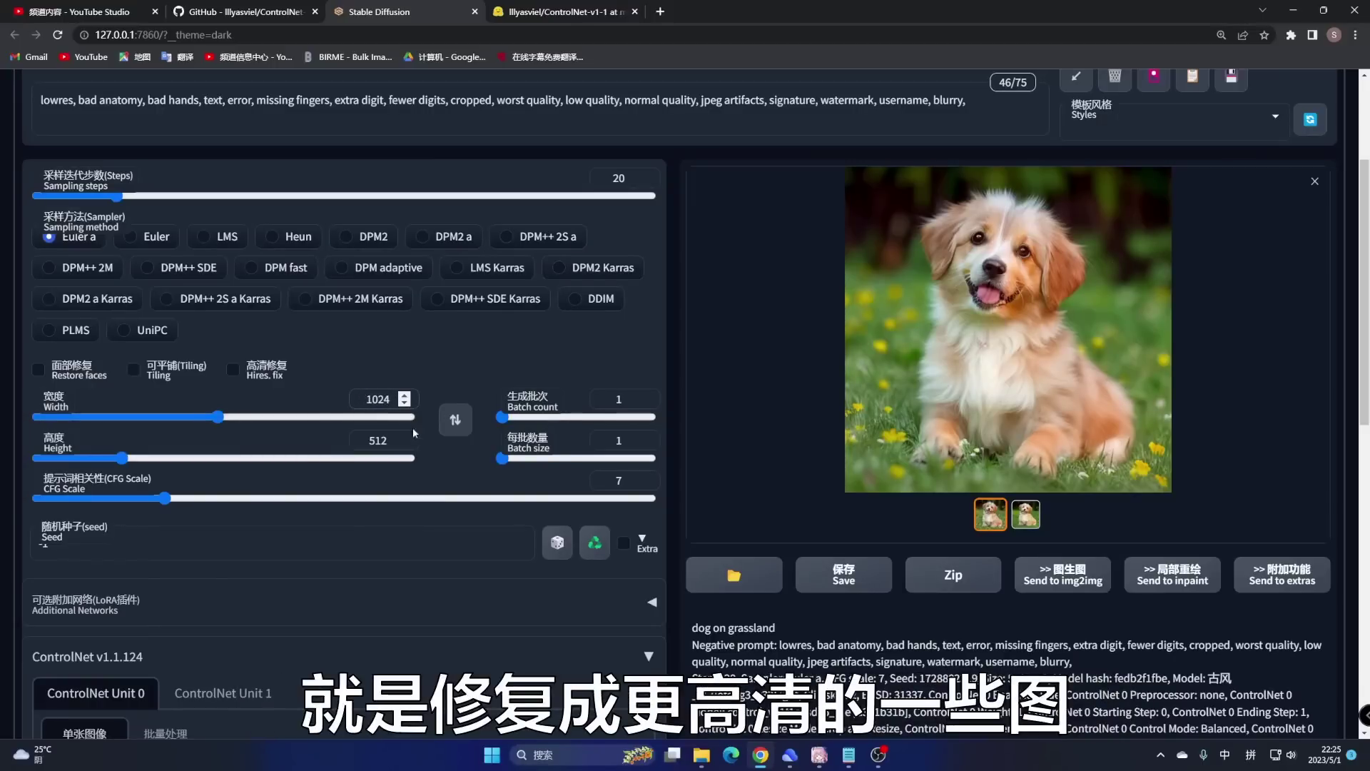
double_click(386, 438)
text(1024)
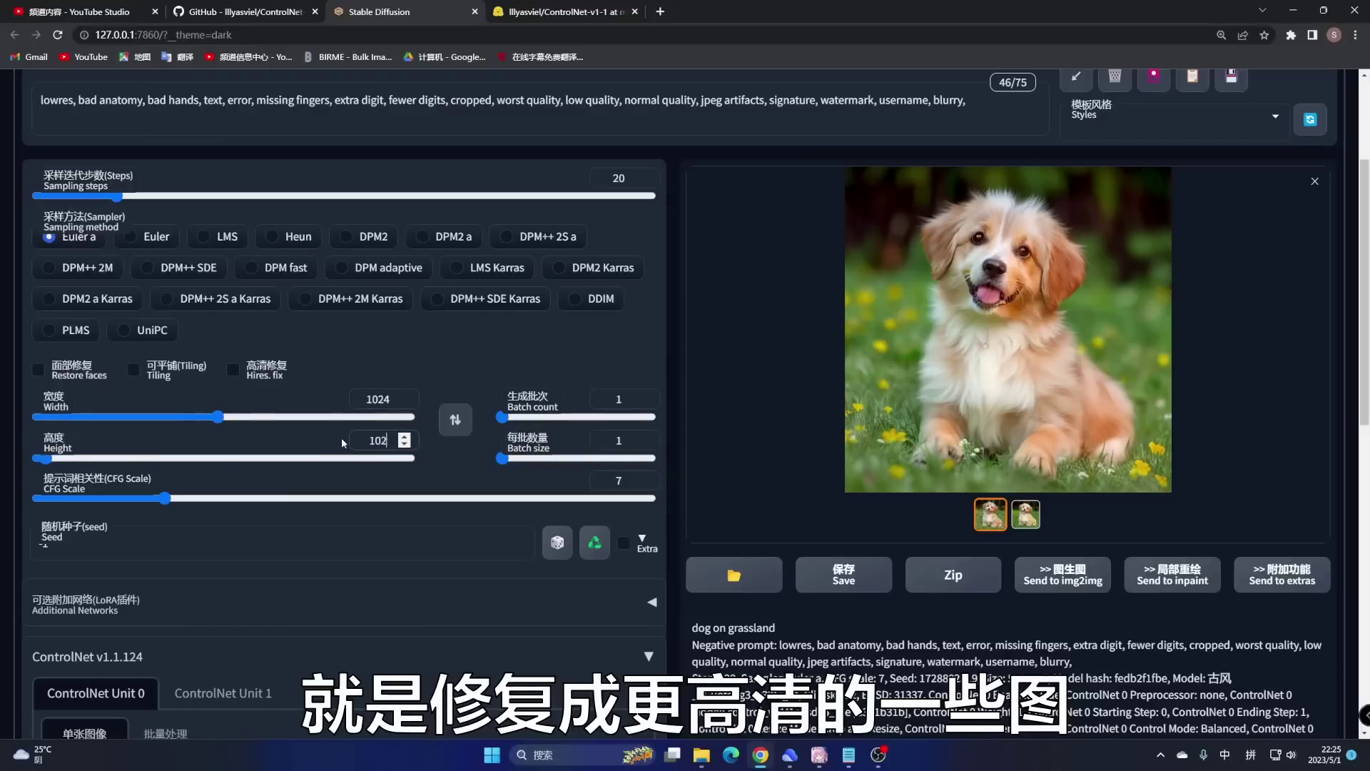
scroll(342, 442, up, 3)
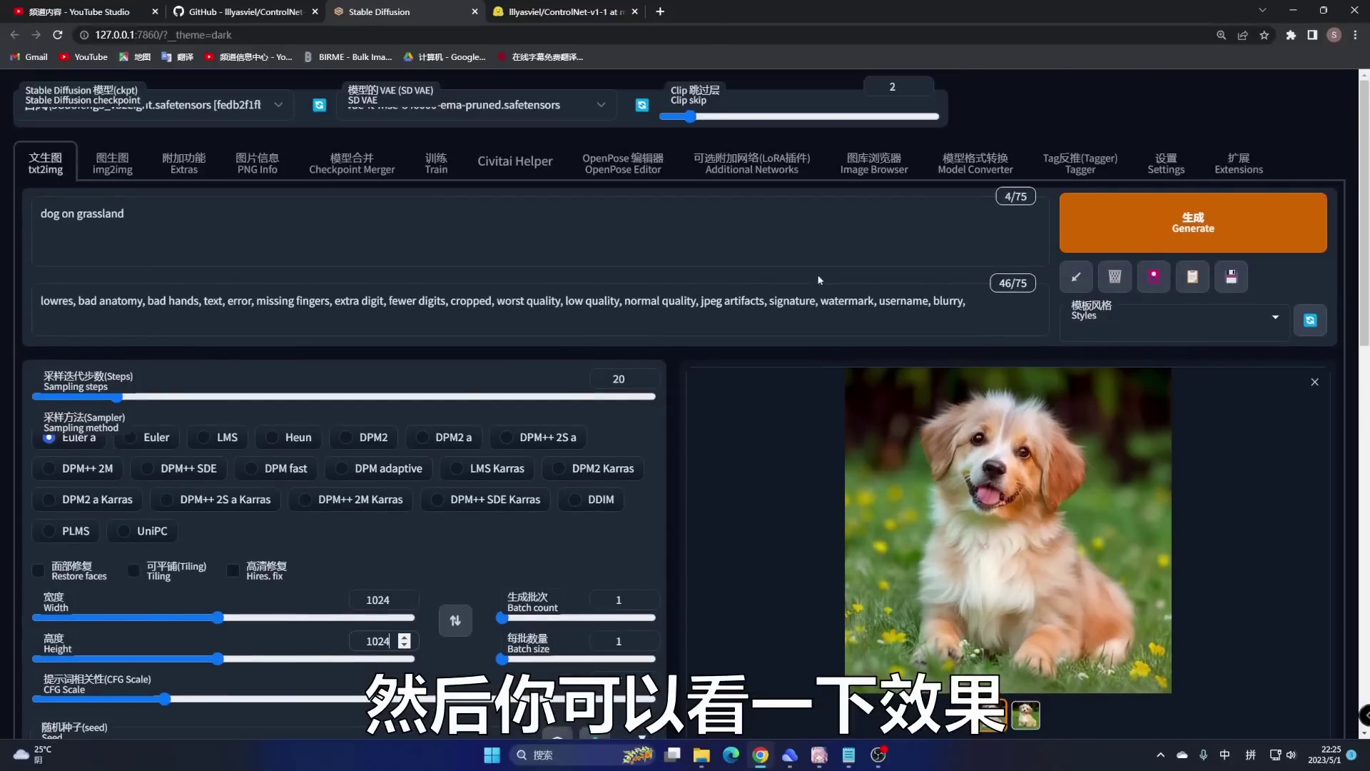
click(1127, 229)
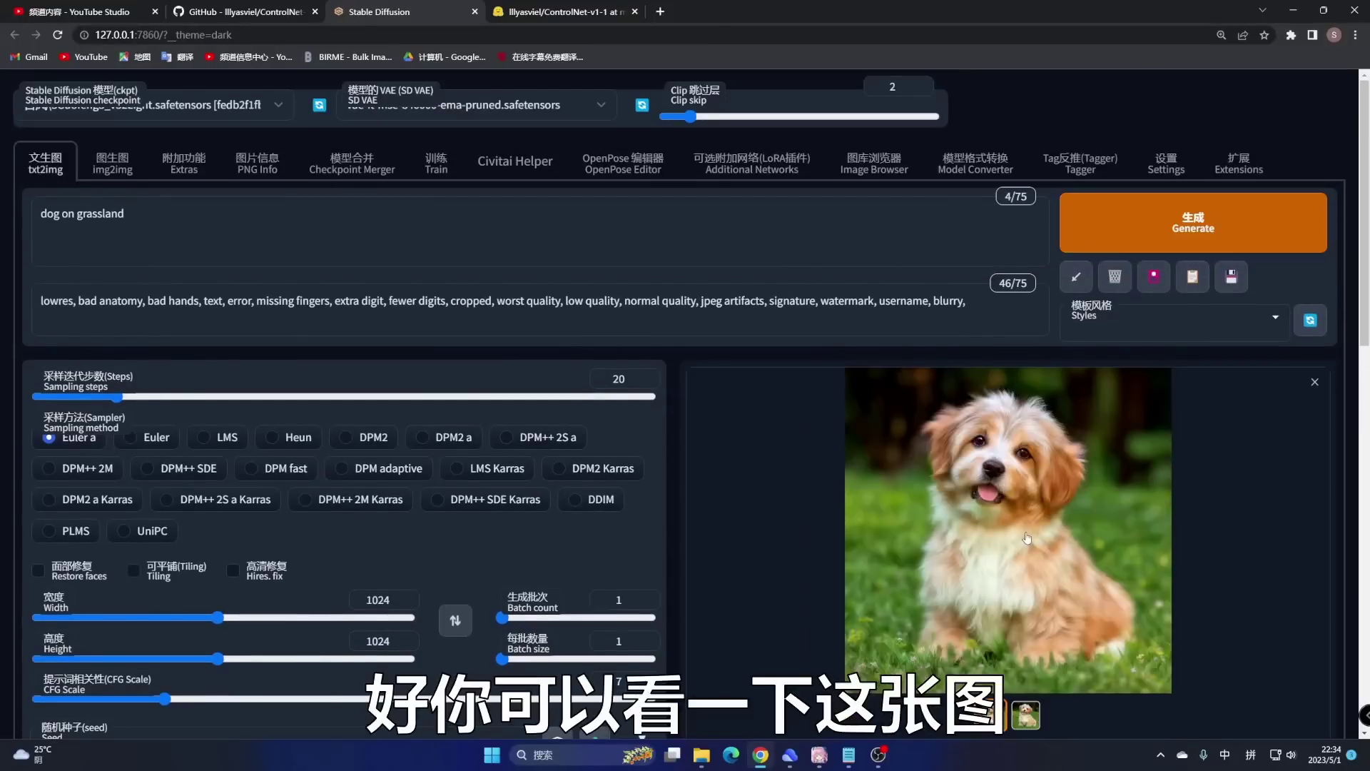
Step: Examine the 1024 × 1024 result at full size and compare it with the original ControlNet input image
click(1026, 537)
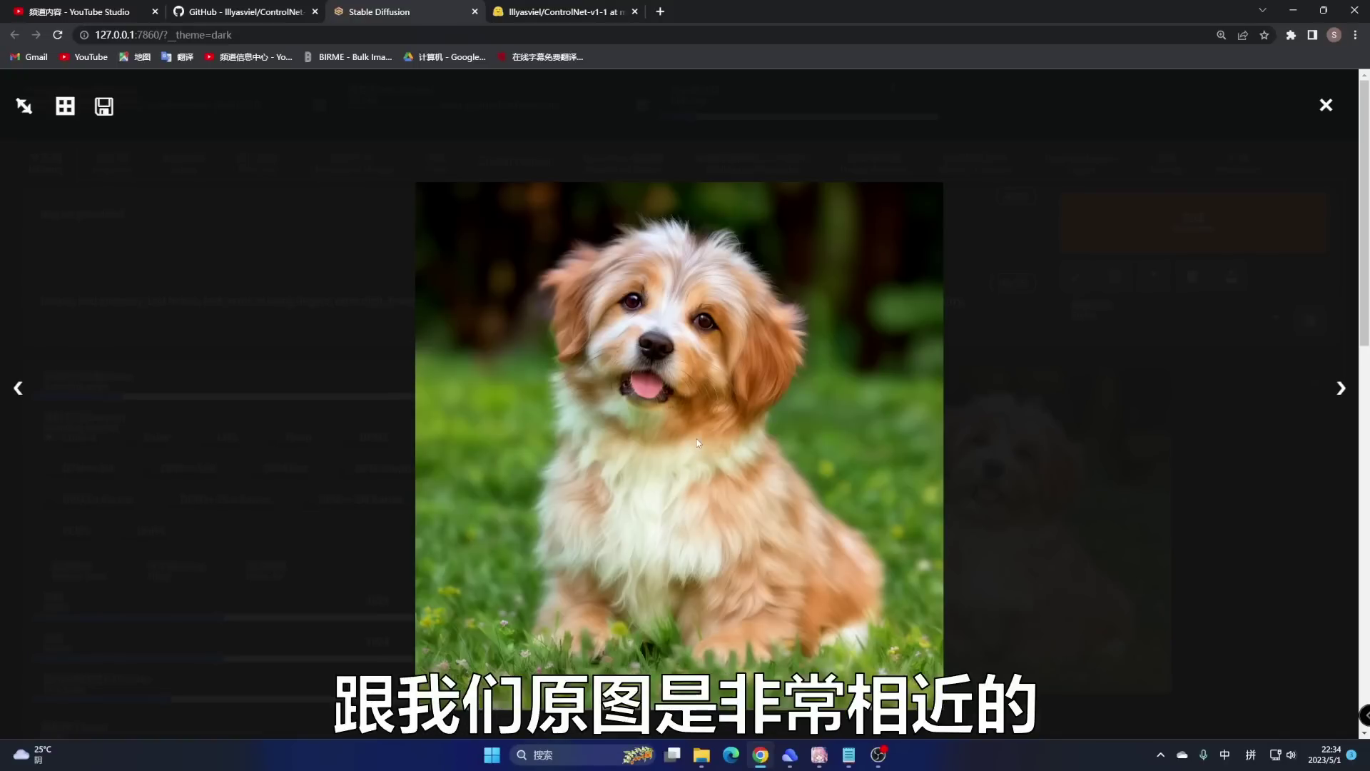
click(699, 403)
scroll(699, 403, down, 5)
scroll(621, 685, down, 2)
scroll(980, 319, up, 5)
scroll(980, 319, up, 1)
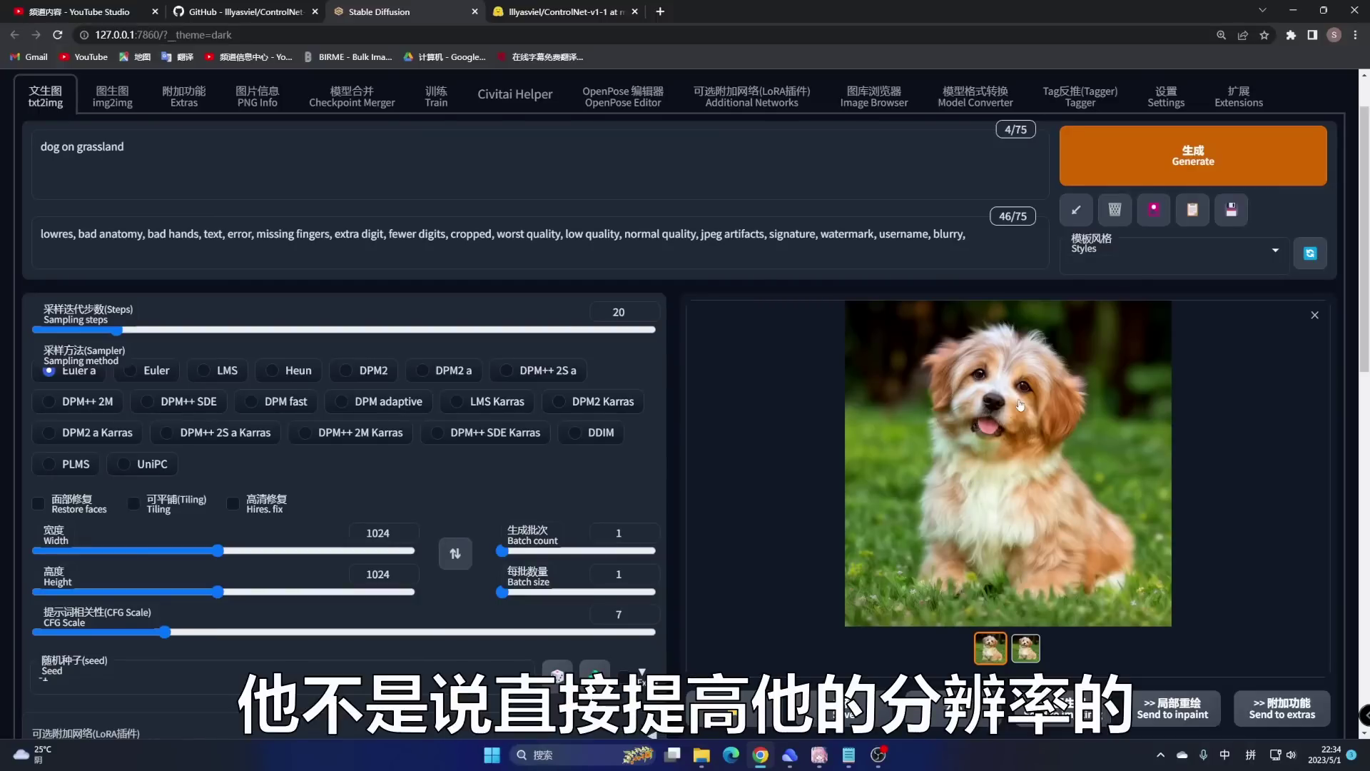
scroll(1020, 405, up, 1)
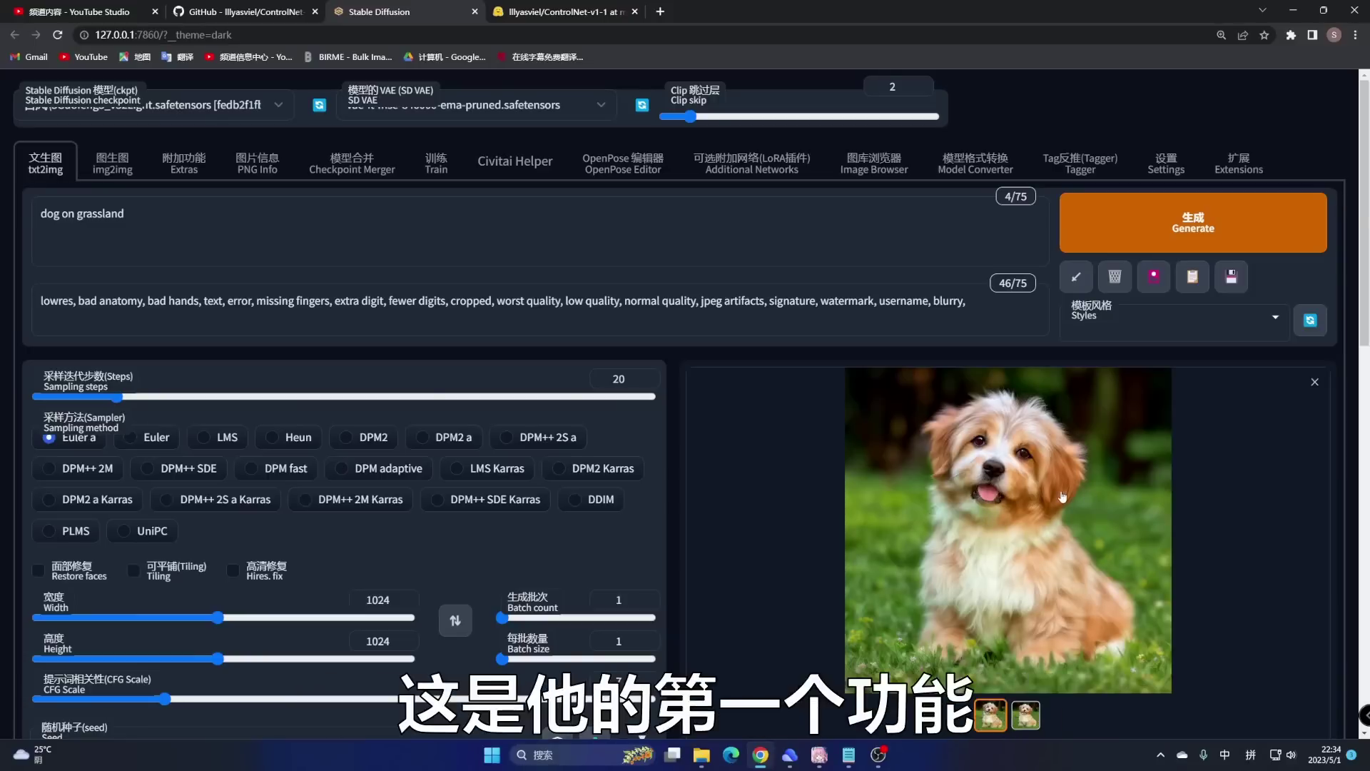
click(1030, 472)
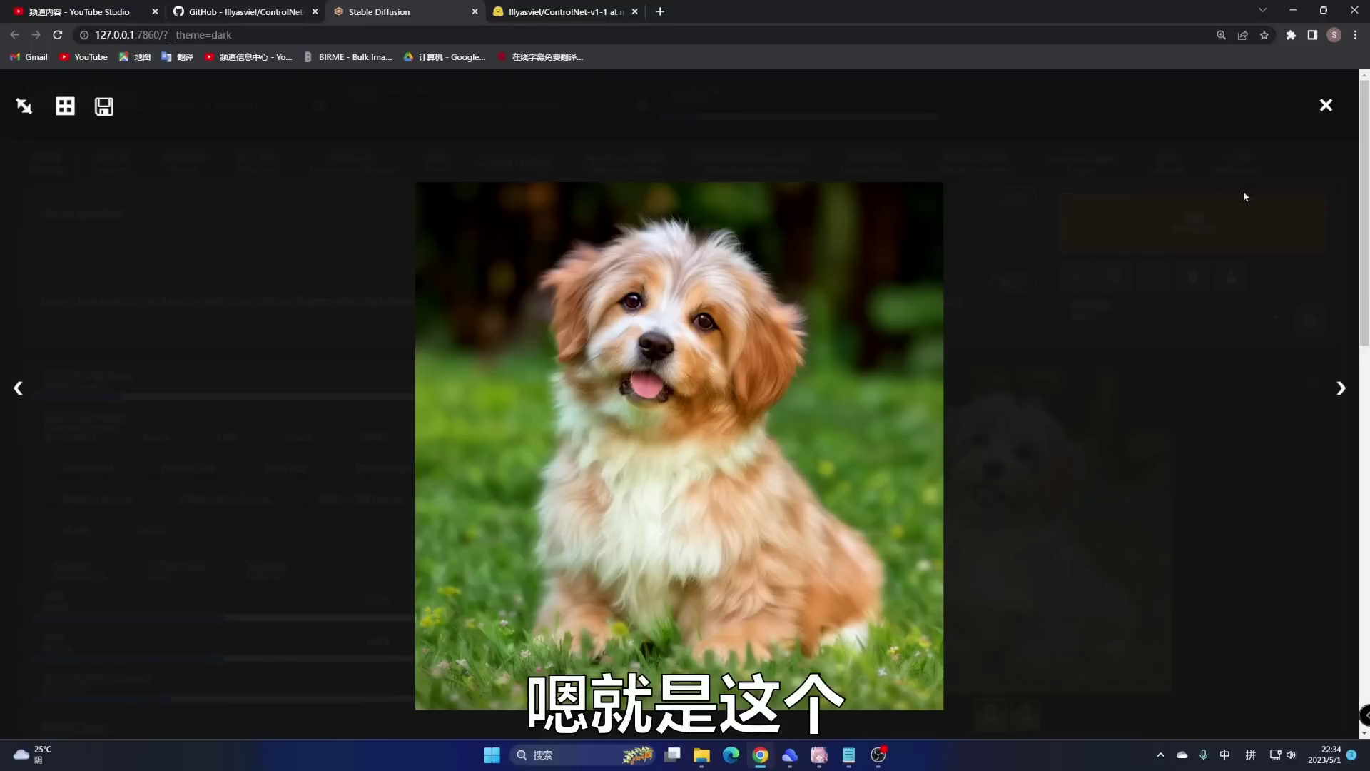
click(1325, 110)
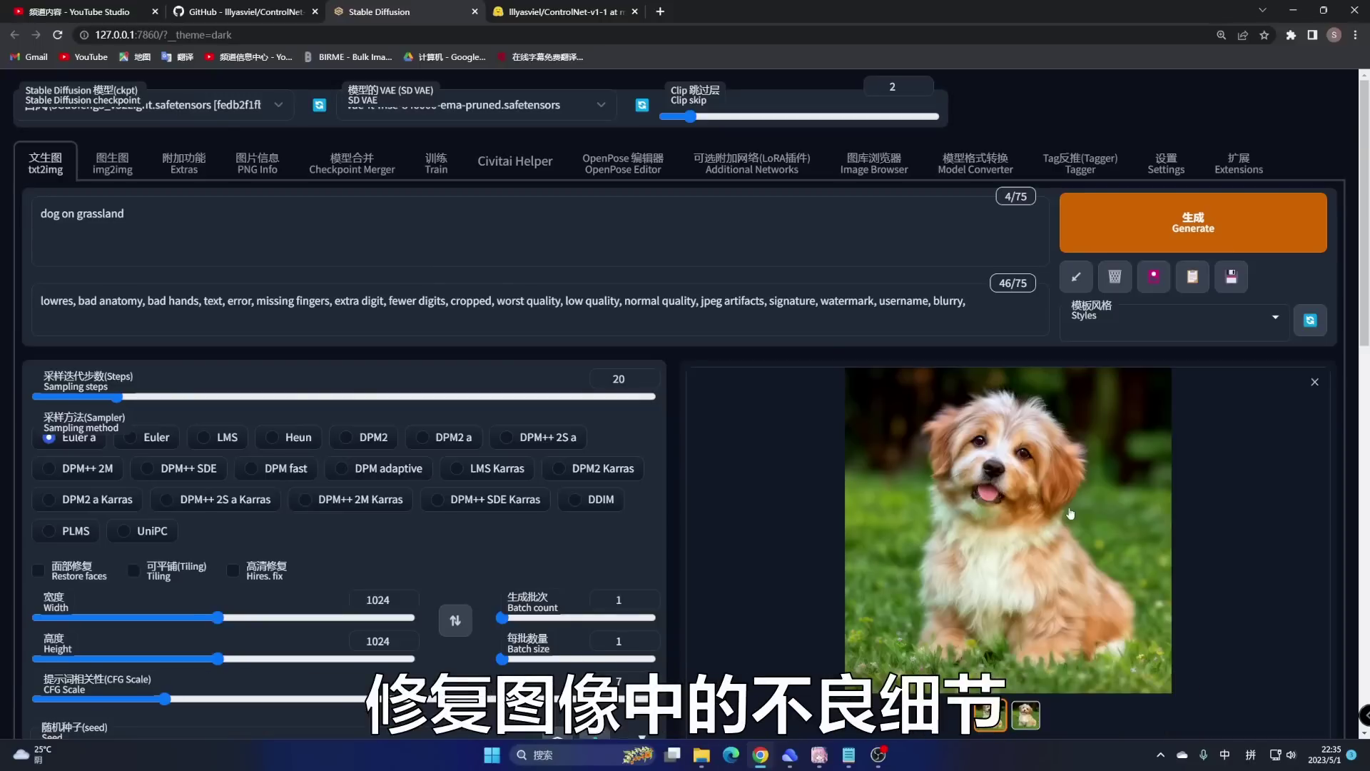
Step: Review the Tile section of the ControlNet-v1-1-nightly GitHub README, examining the Real-ESRGAN-damaged dog example and its restored batch results
click(243, 11)
scroll(604, 377, down, 4)
scroll(776, 349, down, 7)
scroll(777, 349, up, 2)
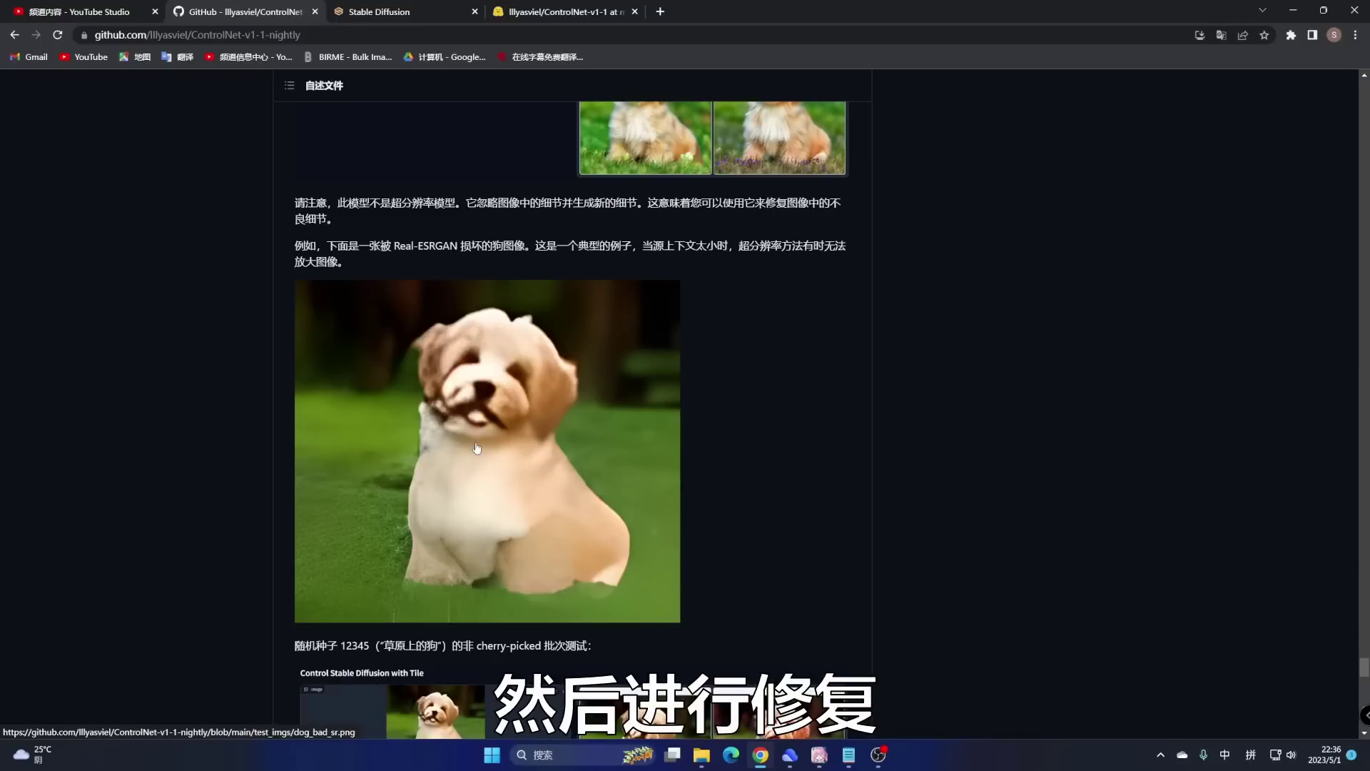
scroll(477, 448, down, 9)
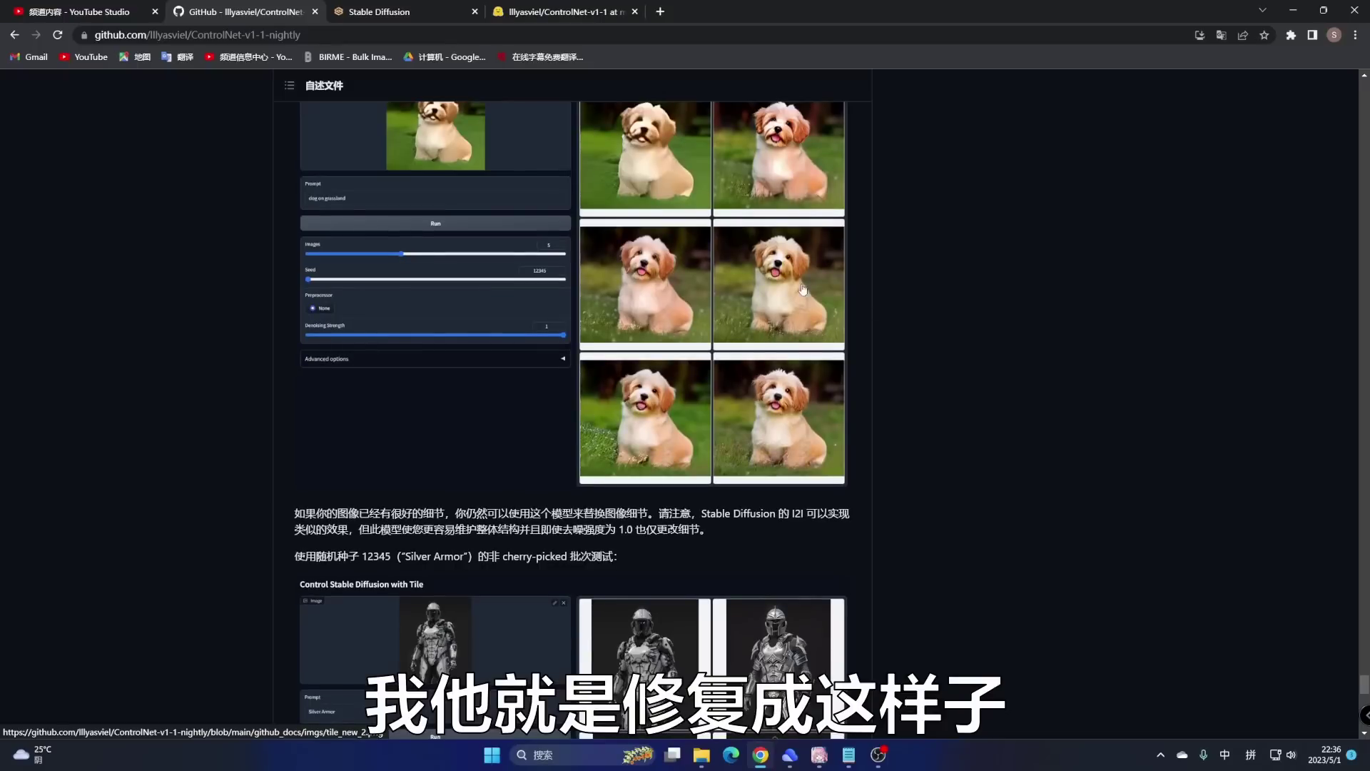
scroll(717, 345, up, 8)
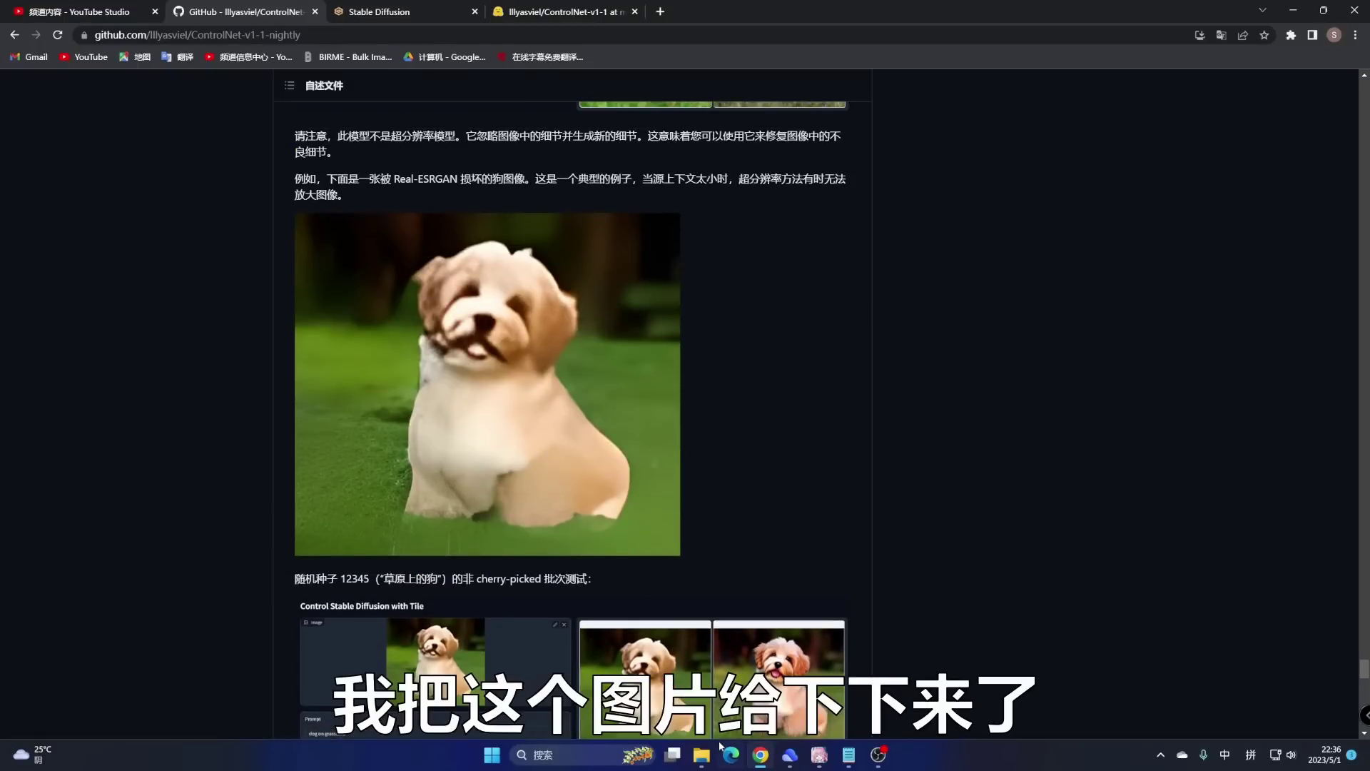
Step: Return to the Stable Diffusion page and replace ControlNet Unit 0's source image with 小狗2.png
click(385, 12)
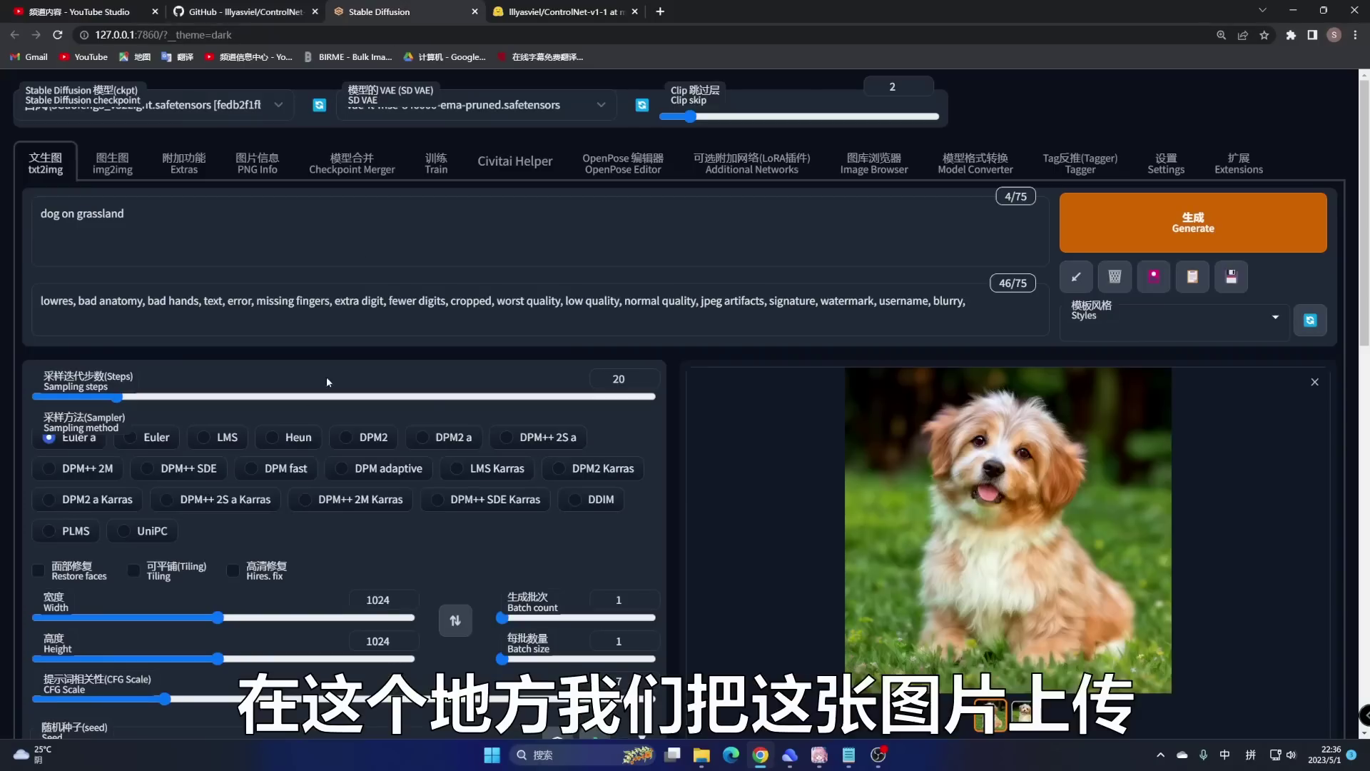
scroll(285, 438, down, 5)
scroll(285, 439, down, 5)
click(624, 243)
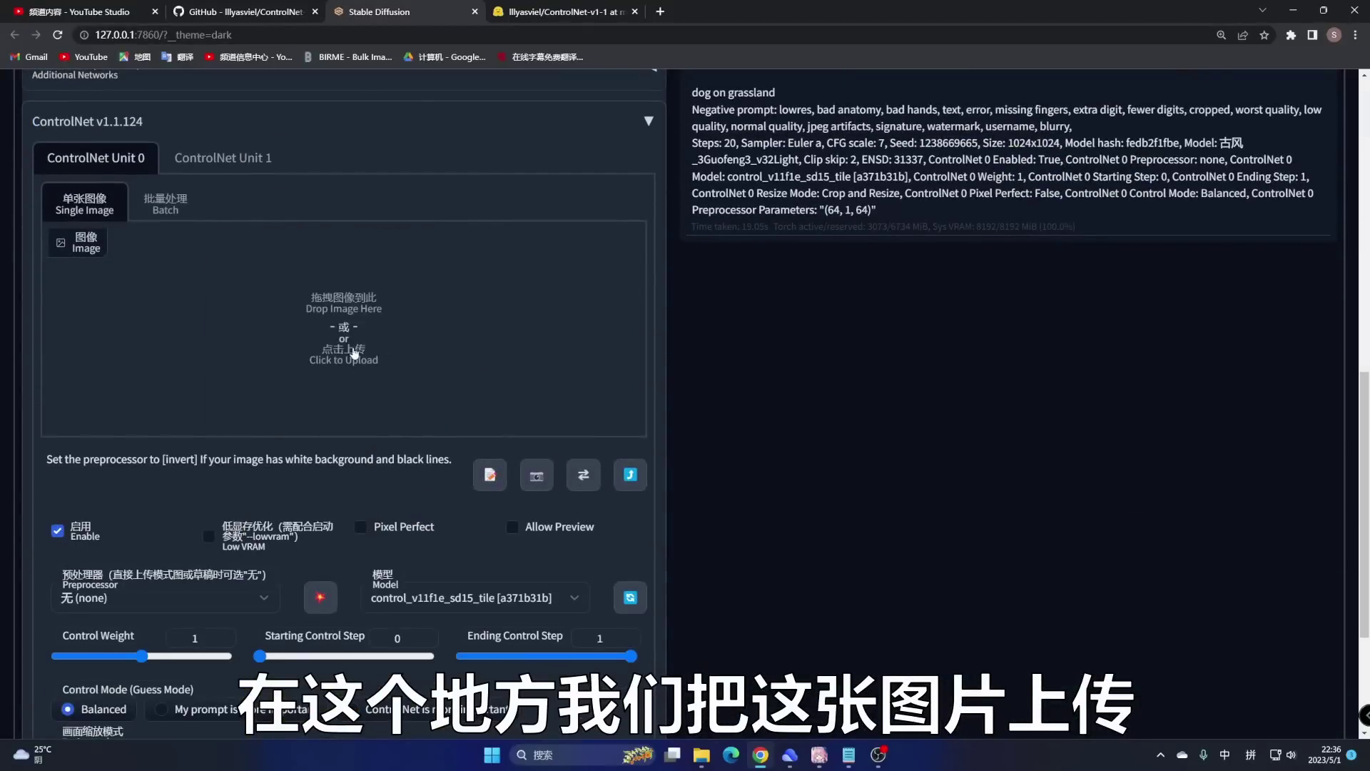
click(343, 344)
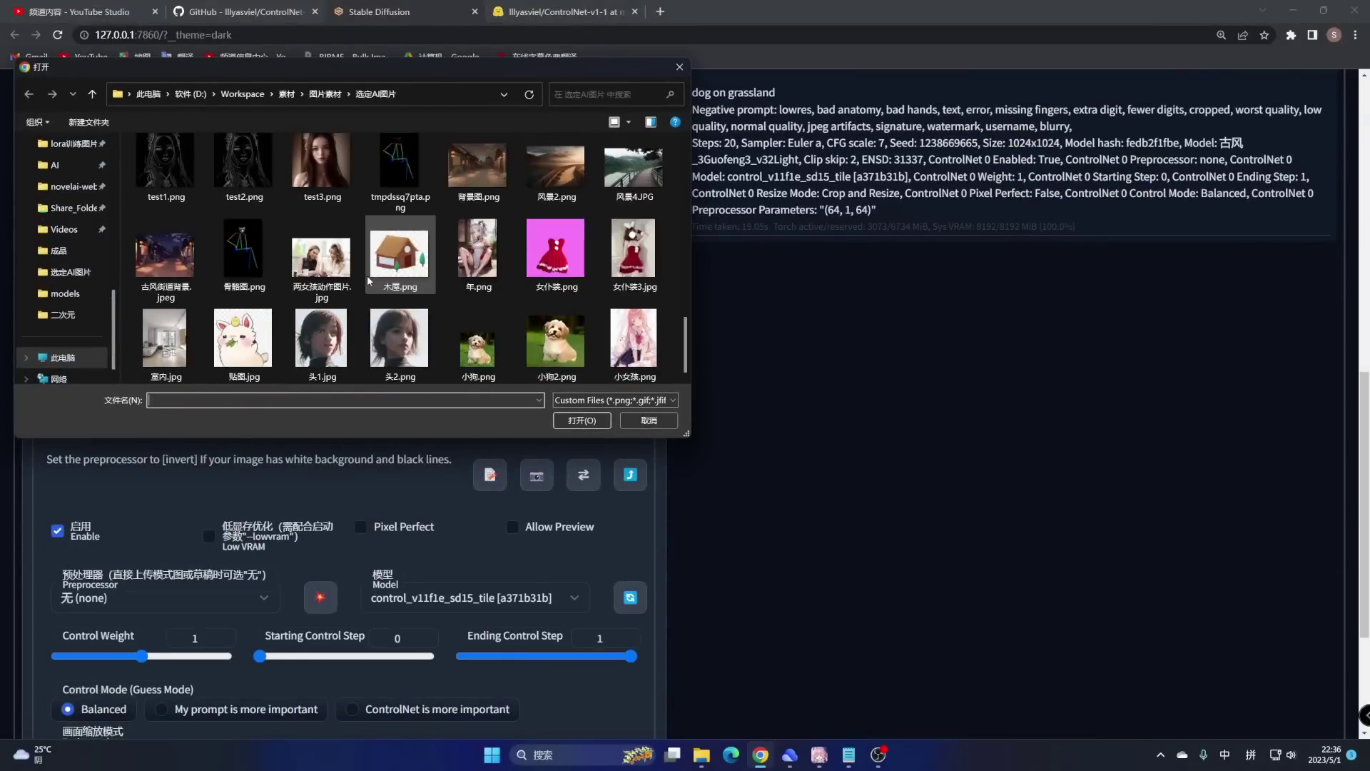
click(555, 341)
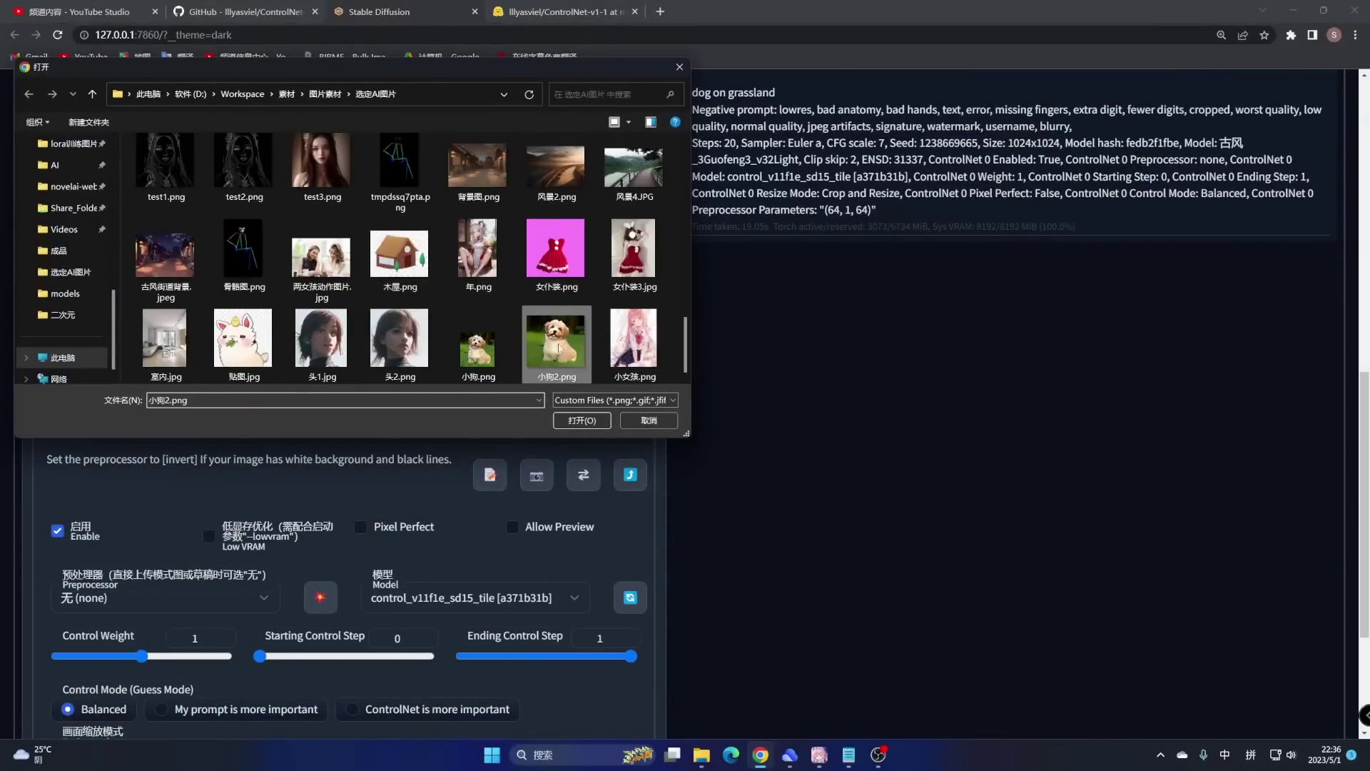
click(582, 420)
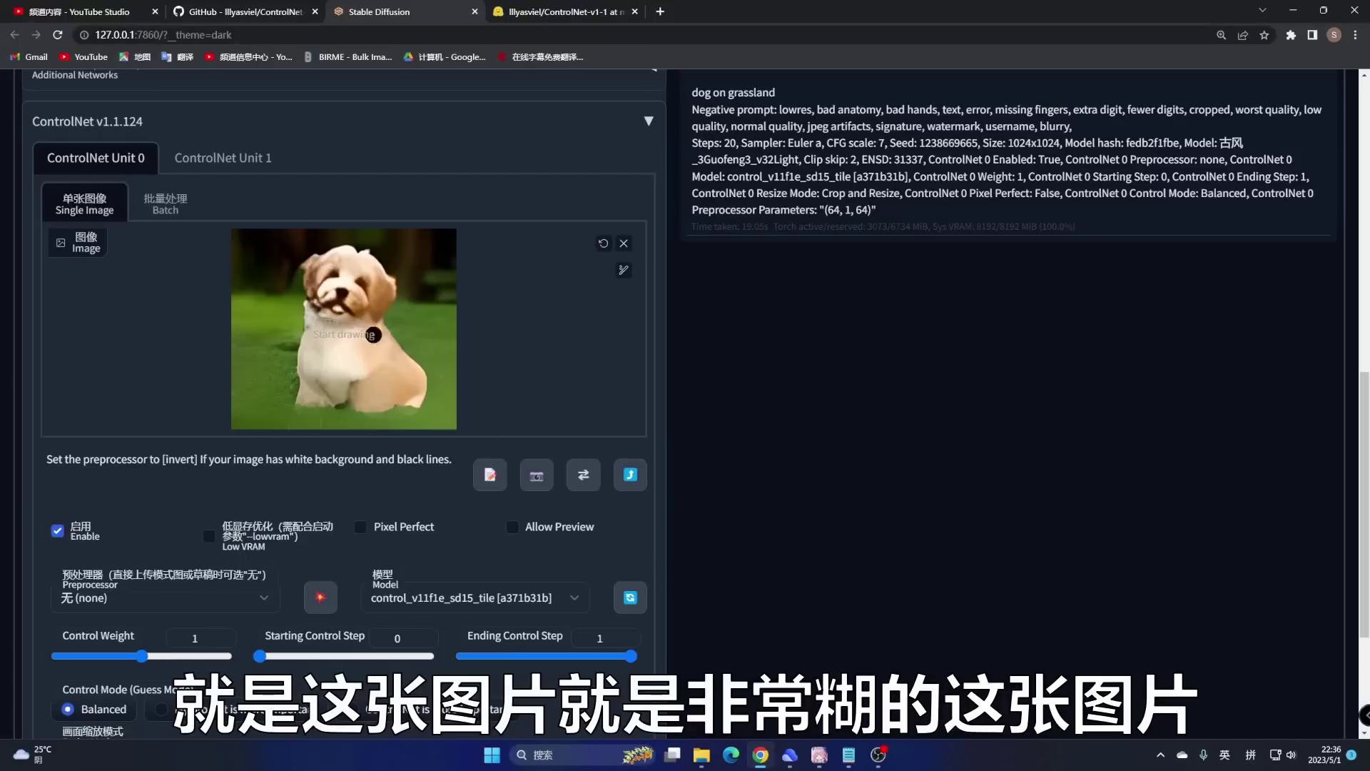
scroll(275, 427, down, 2)
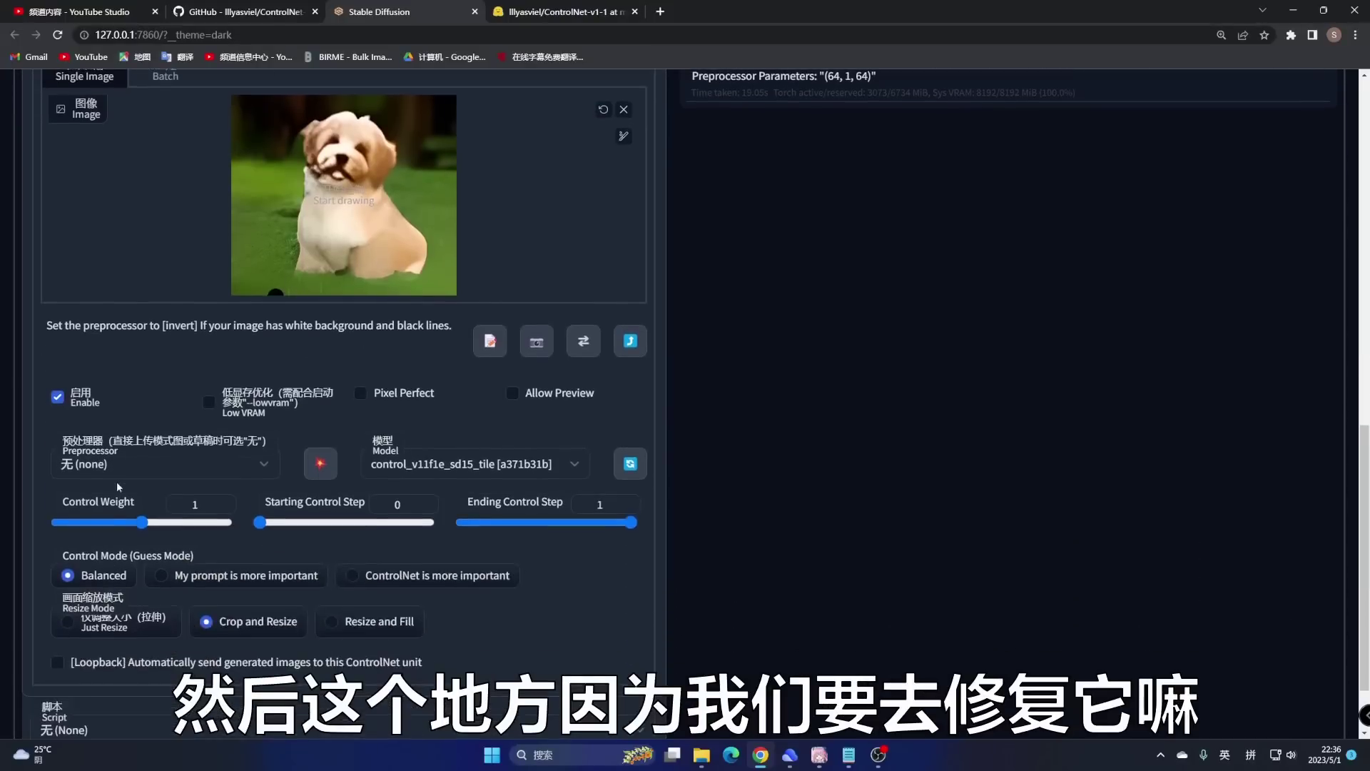
Step: Set ControlNet Unit 0's preprocessor to tile_resample, keeping the Down Sampling Rate at 1
click(128, 466)
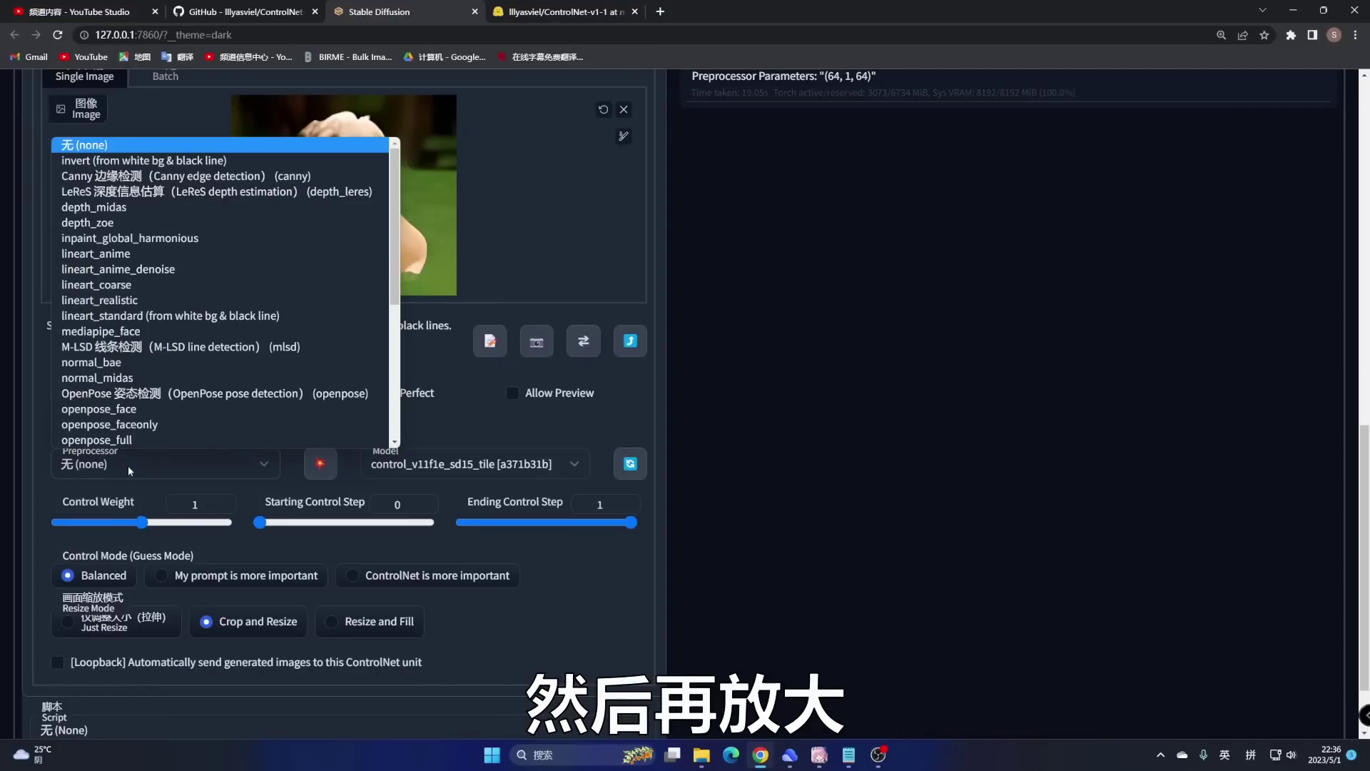
scroll(107, 375, down, 4)
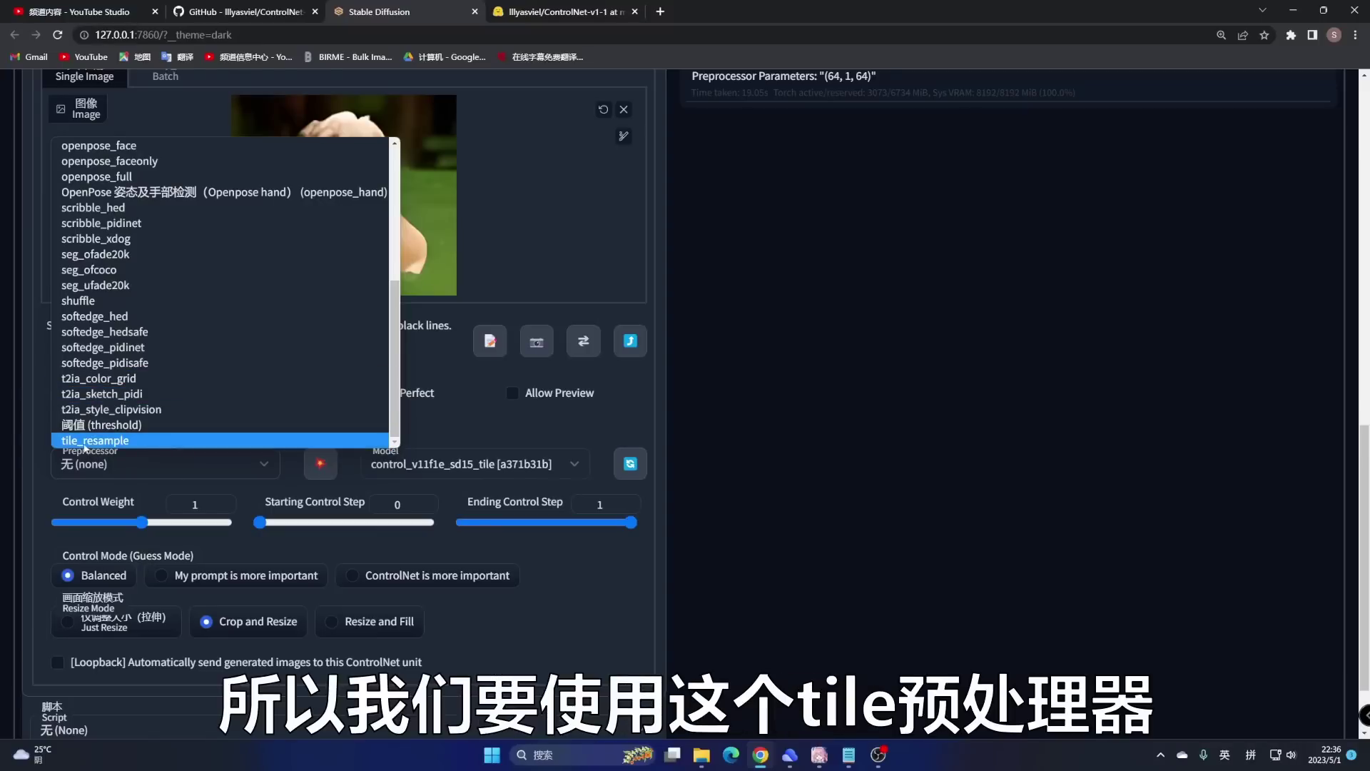
click(131, 441)
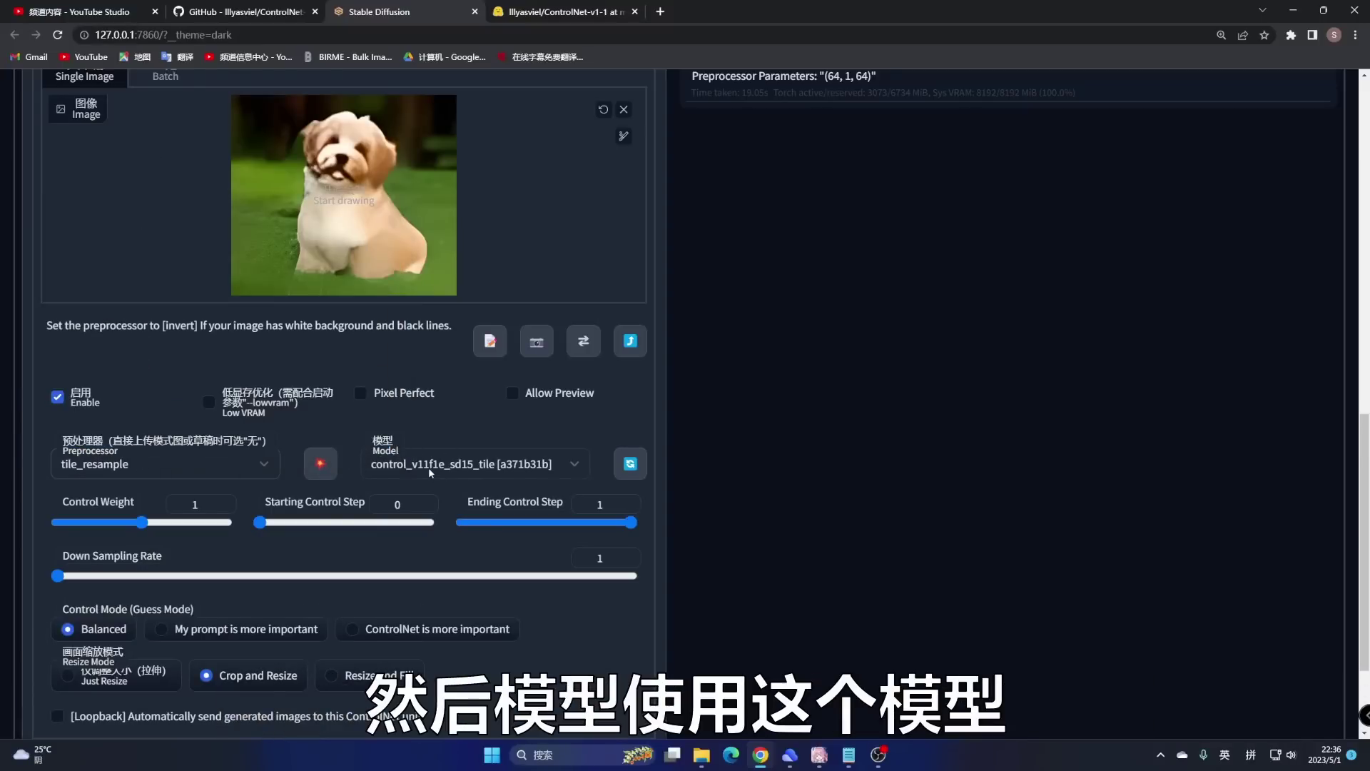
mouse_move(58, 575)
mouse_down()
mouse_move(217, 575)
mouse_move(49, 576)
mouse_up()
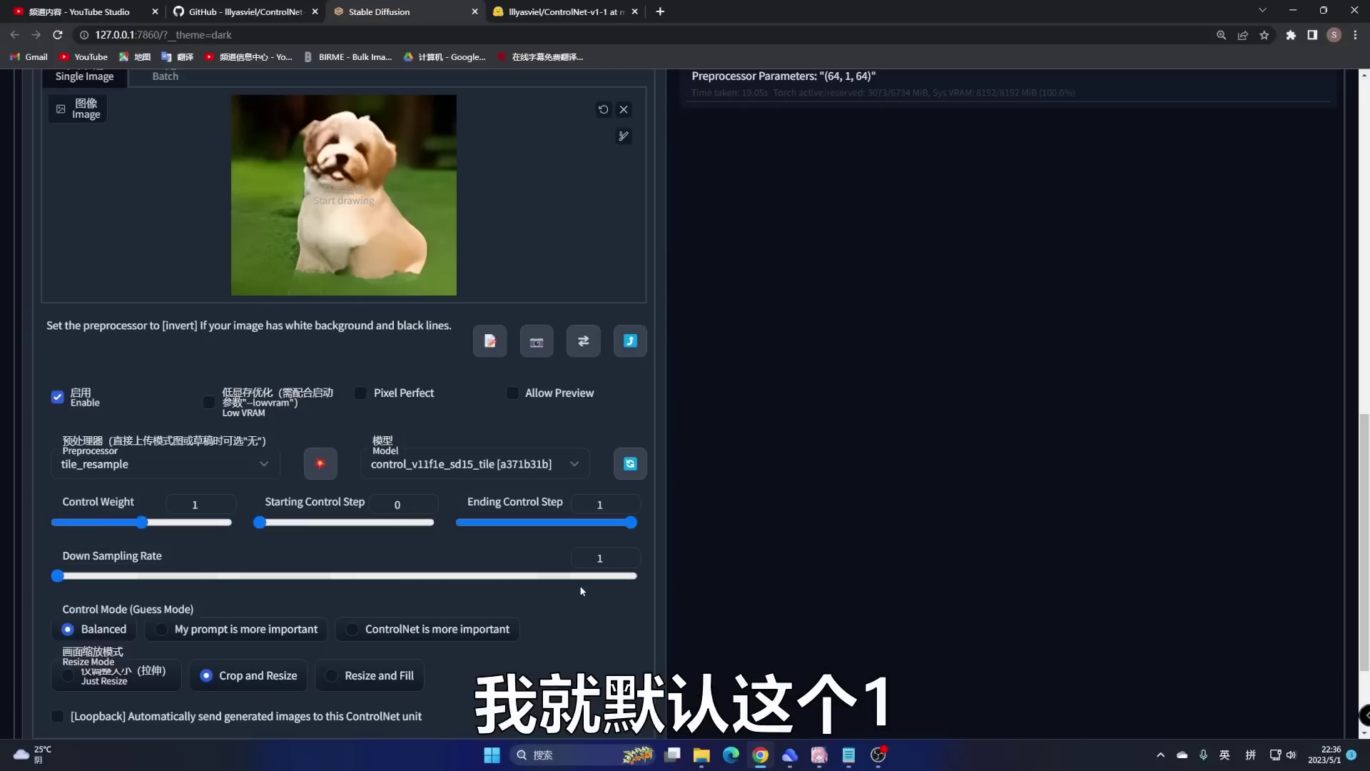
Step: Generate the dog image at 512 width and 512 height with Hires. fix enabled
scroll(305, 542, down, 2)
scroll(412, 483, up, 10)
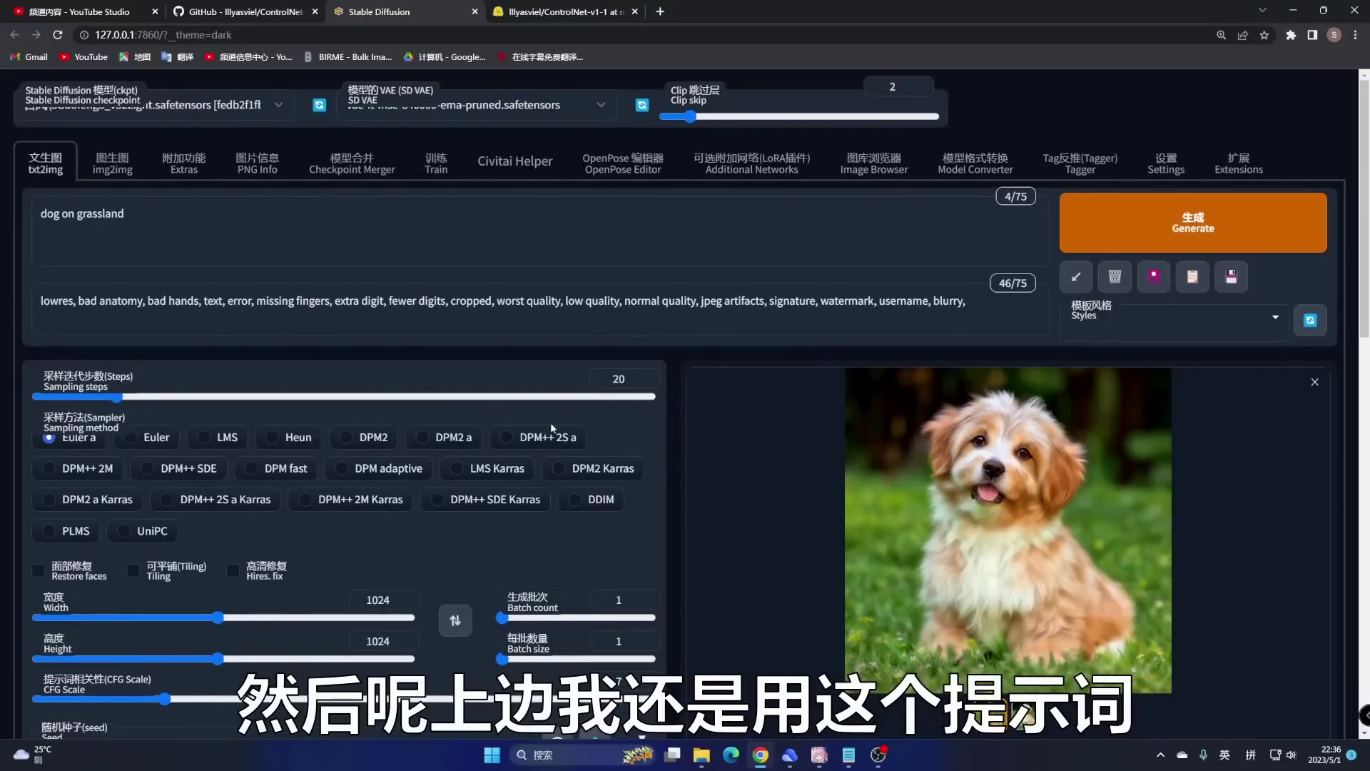
scroll(398, 563, down, 1)
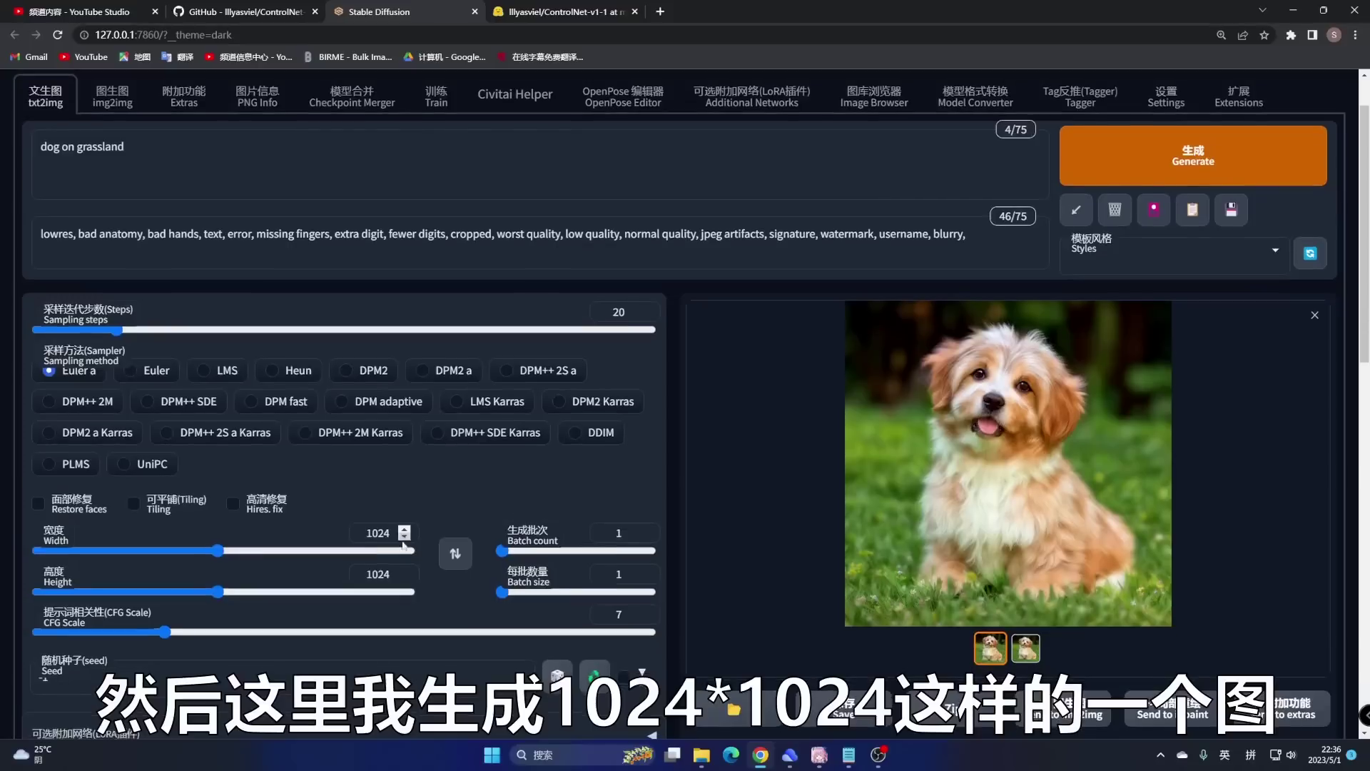
double_click(365, 533)
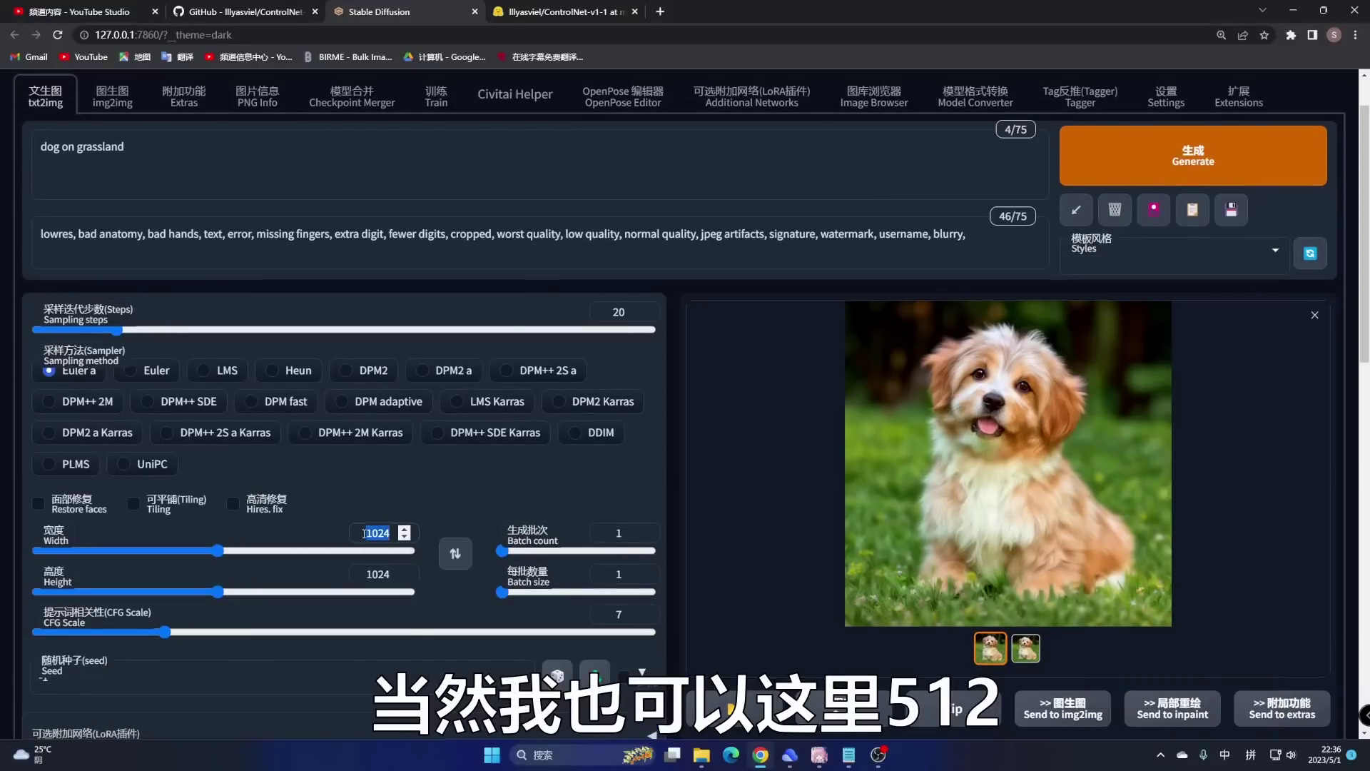
text(512)
double_click(373, 571)
text(512)
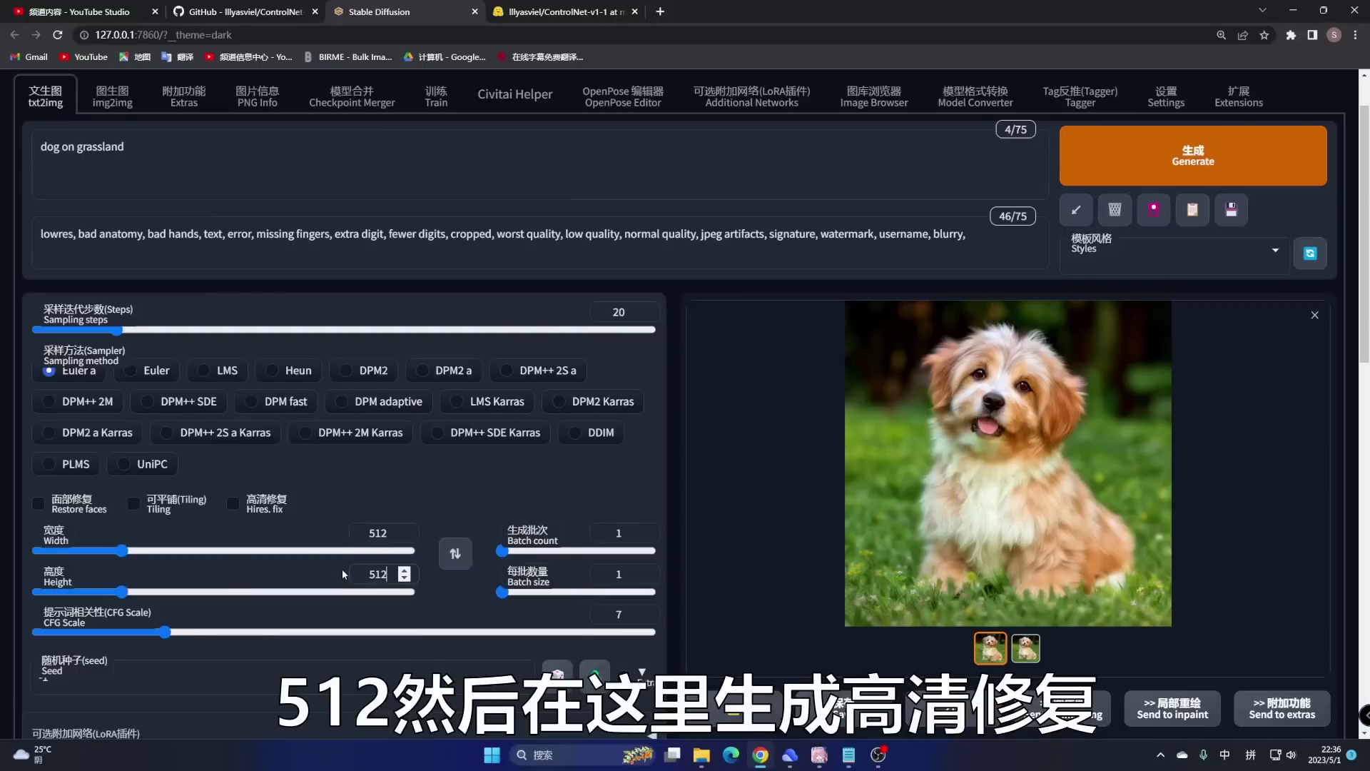
click(273, 505)
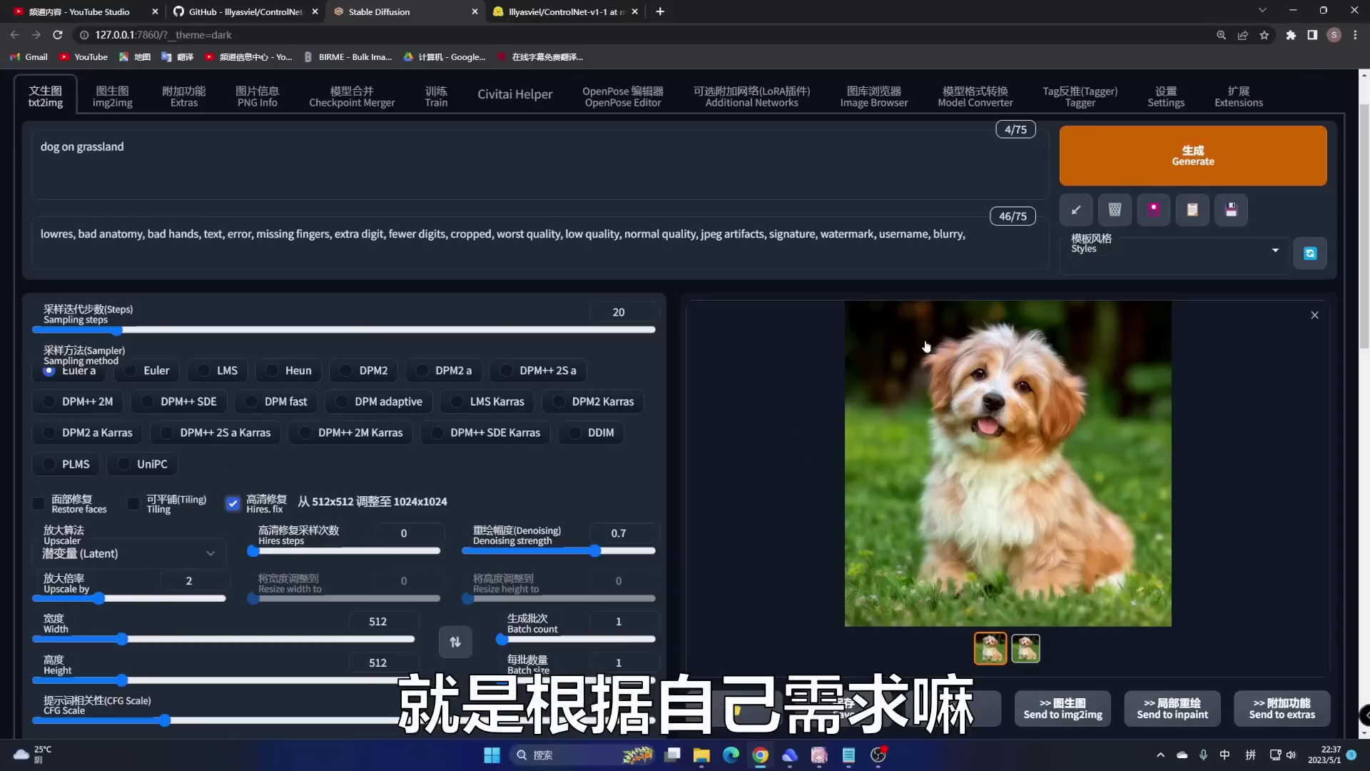
click(1186, 158)
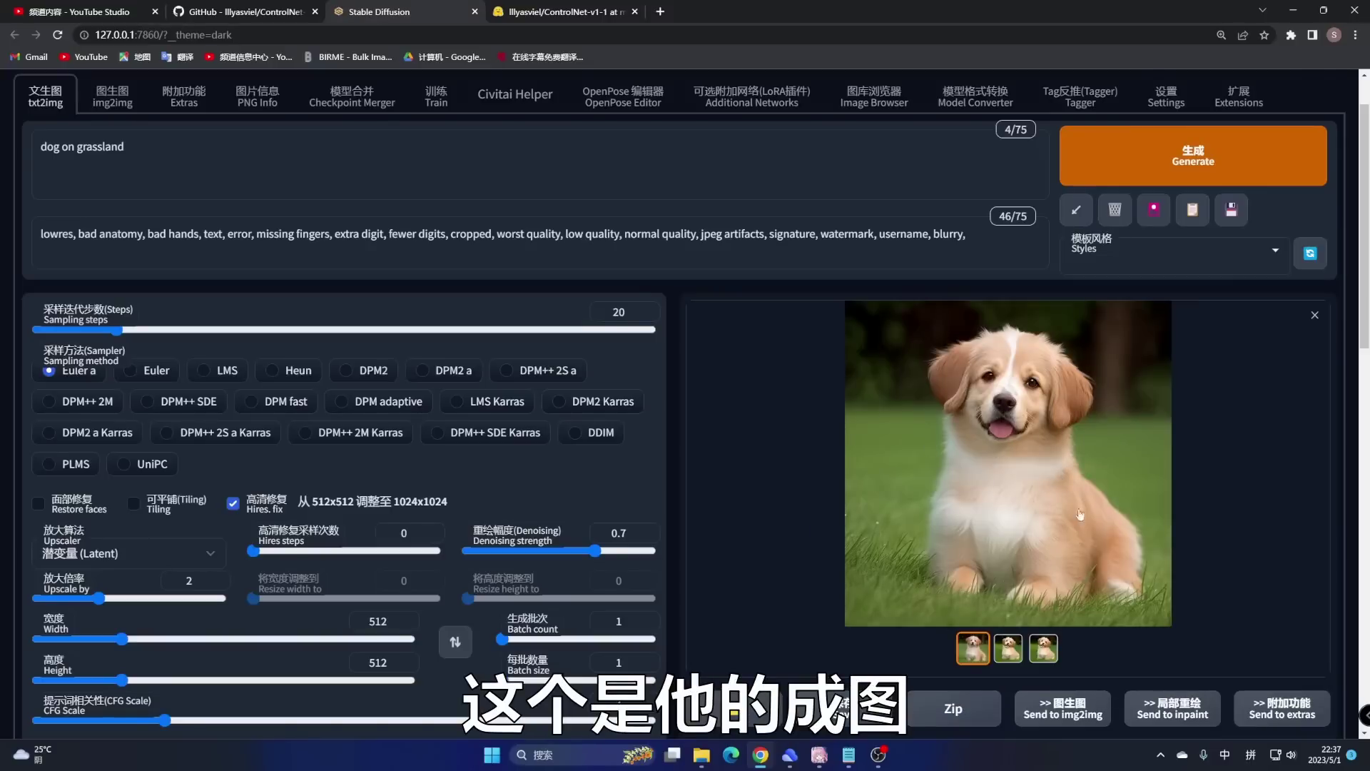
Step: Compare the generated dog image with the two ControlNet guide images in the output gallery
click(1010, 648)
click(1045, 650)
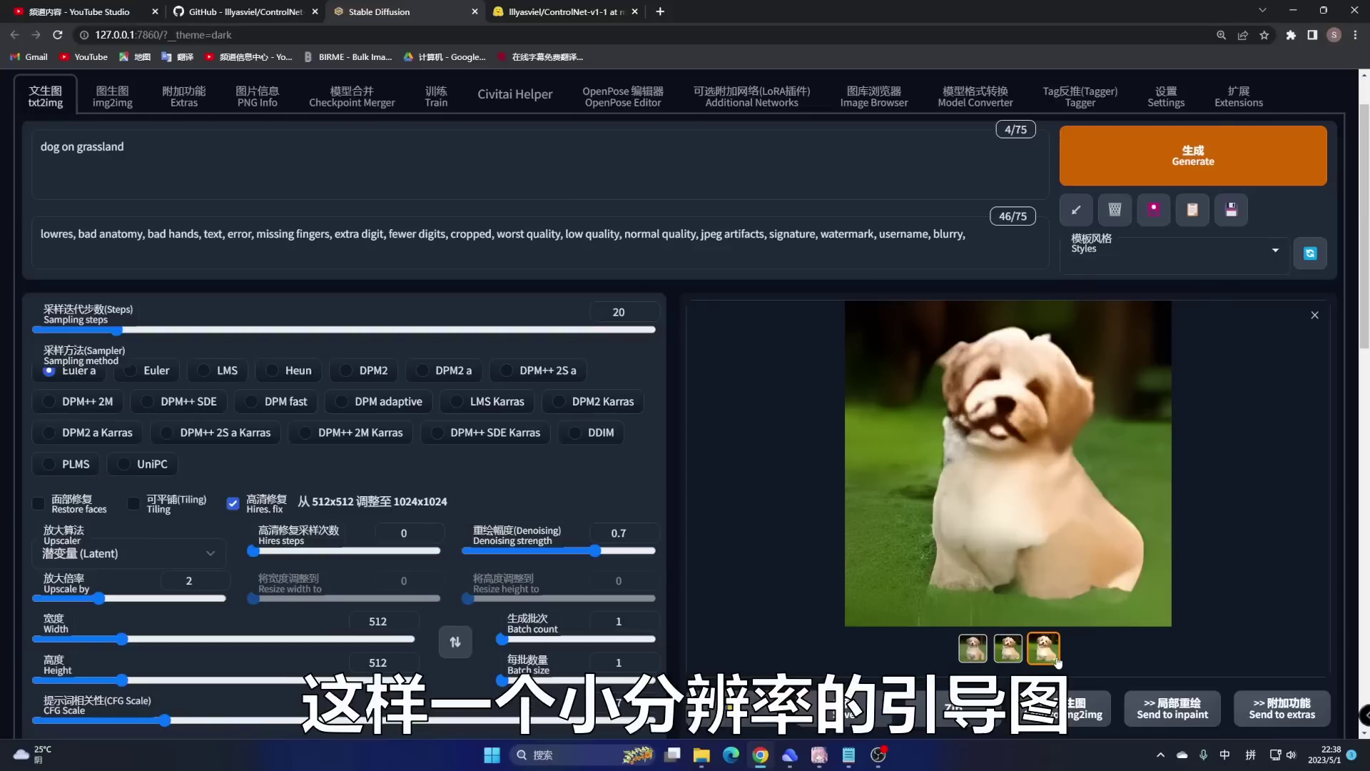
click(1009, 649)
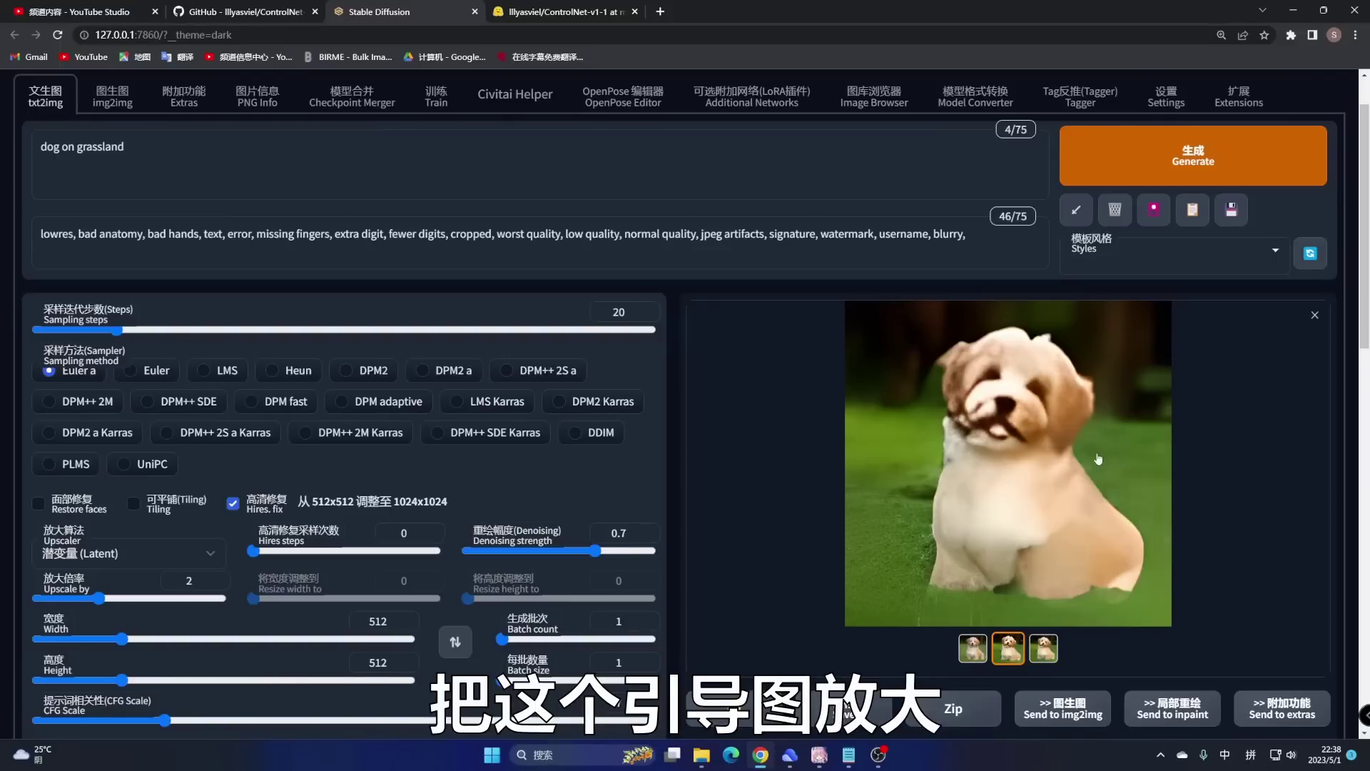
click(973, 648)
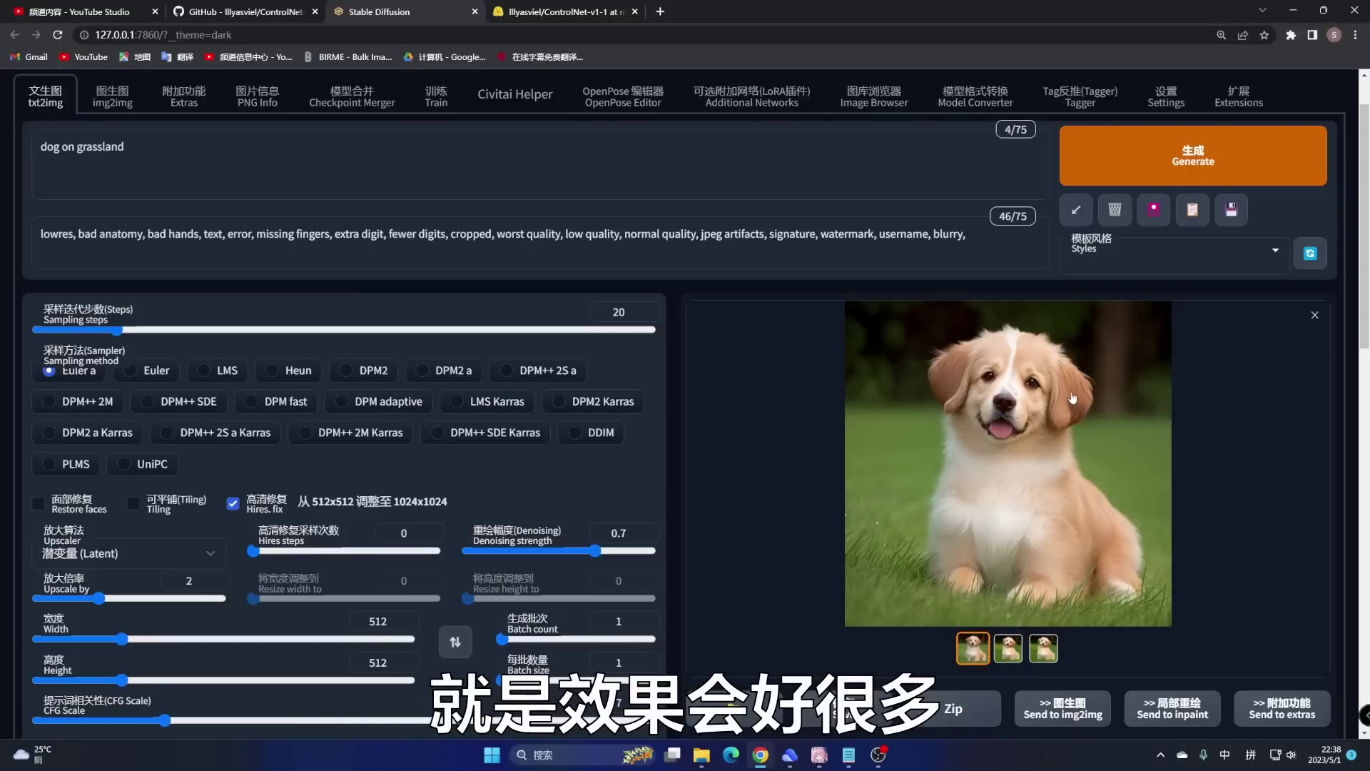
Step: Compare the generated dog with the ControlNet source image and examine the result's fur and grass at full size
scroll(989, 424, down, 4)
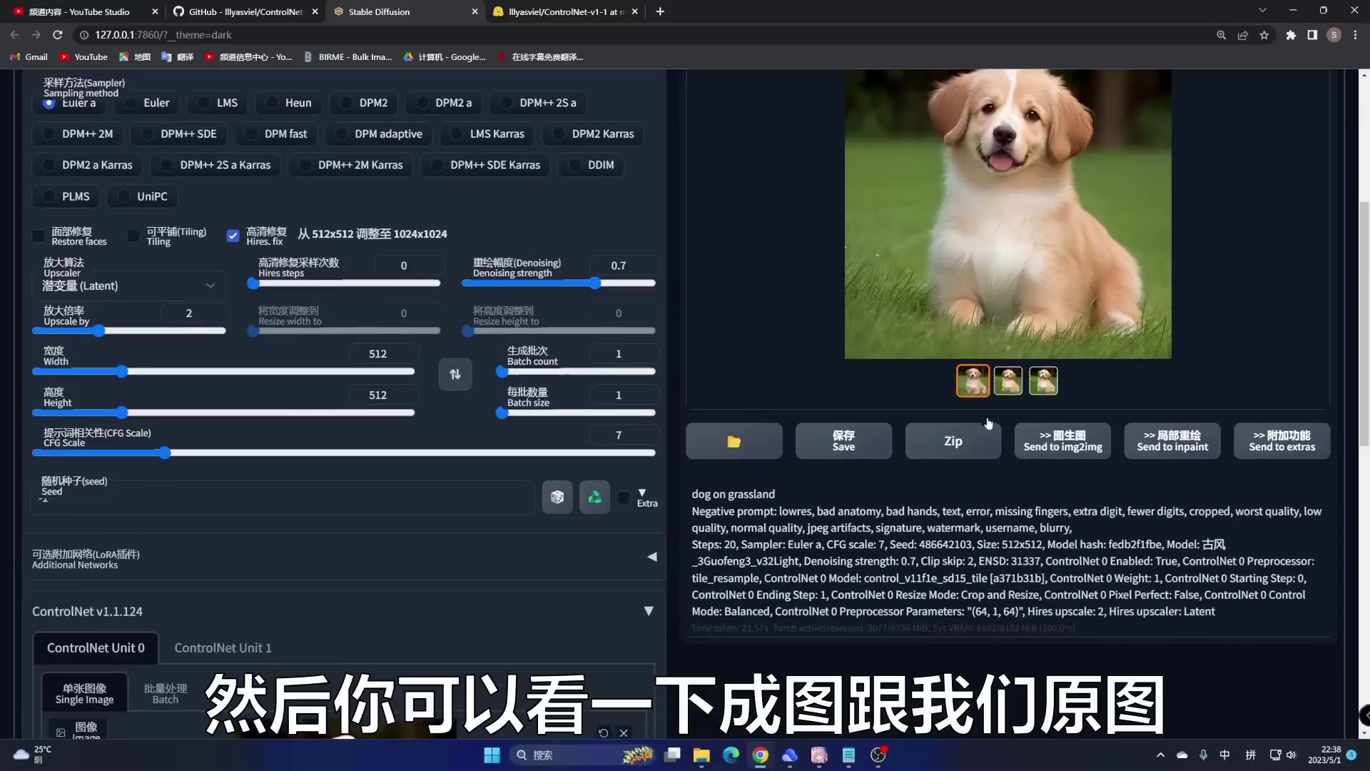
scroll(663, 490, down, 5)
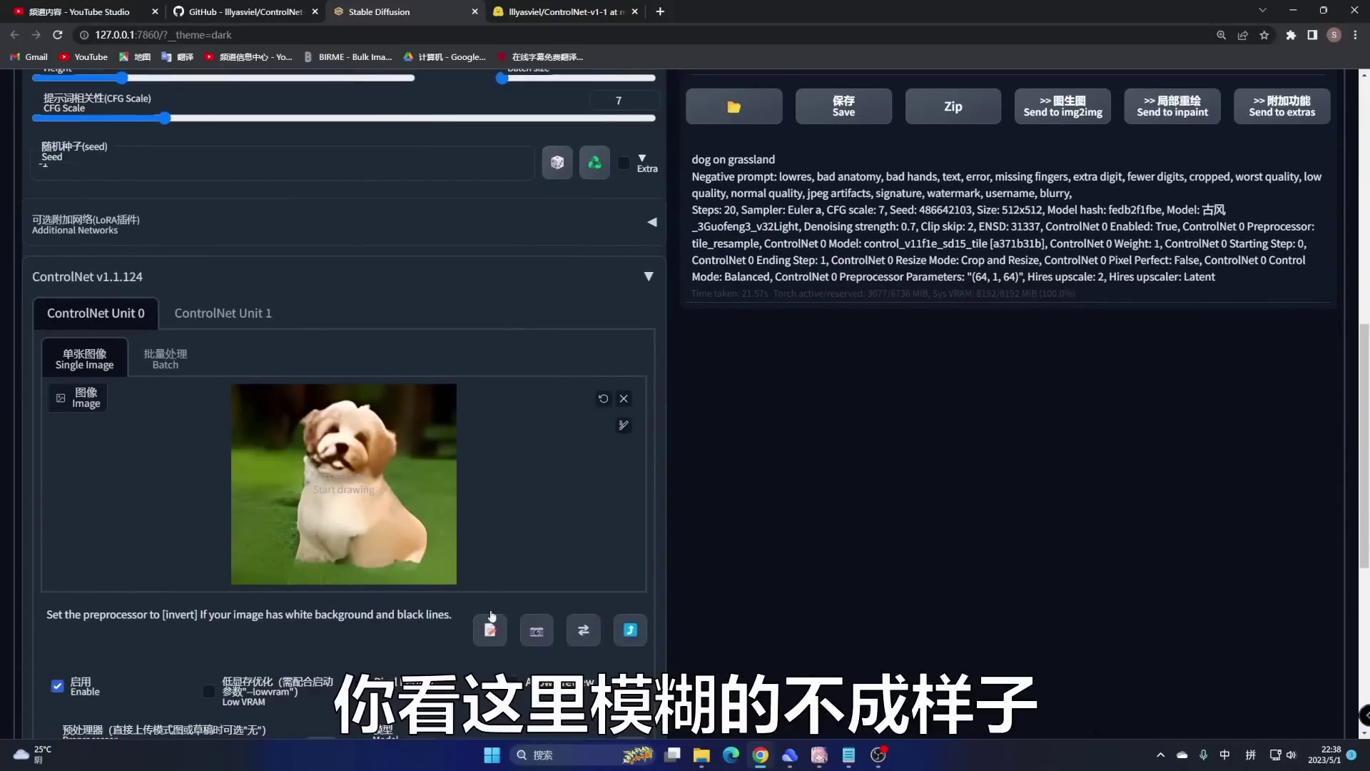
scroll(357, 521, up, 5)
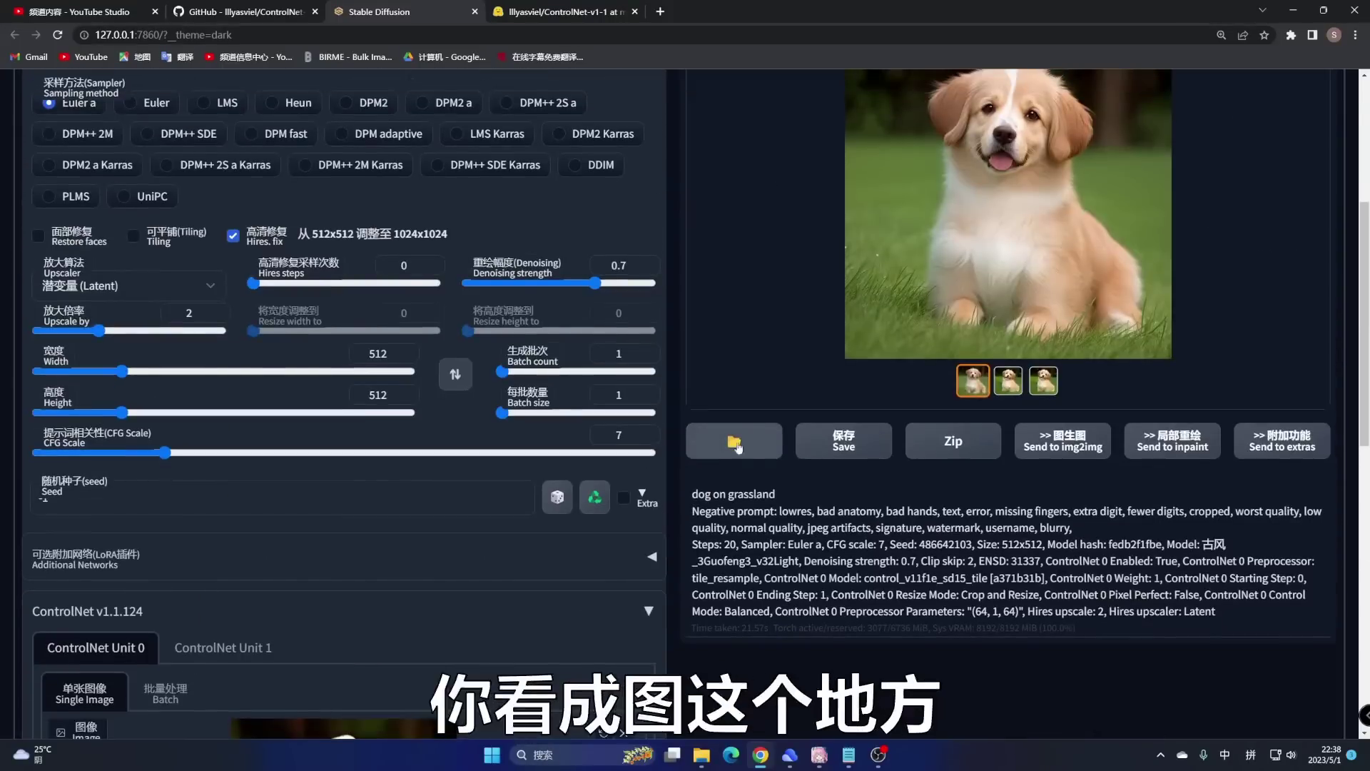
scroll(735, 449, up, 2)
click(928, 321)
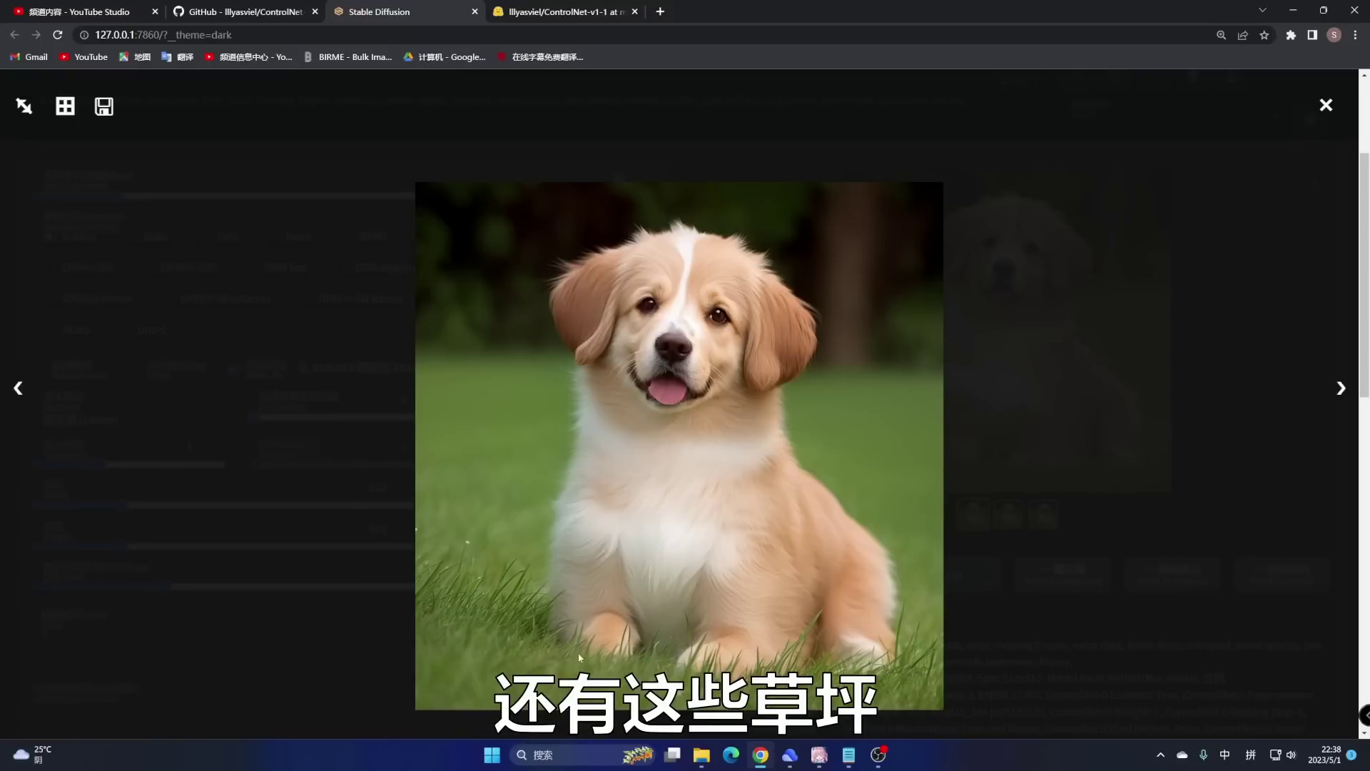
click(1326, 105)
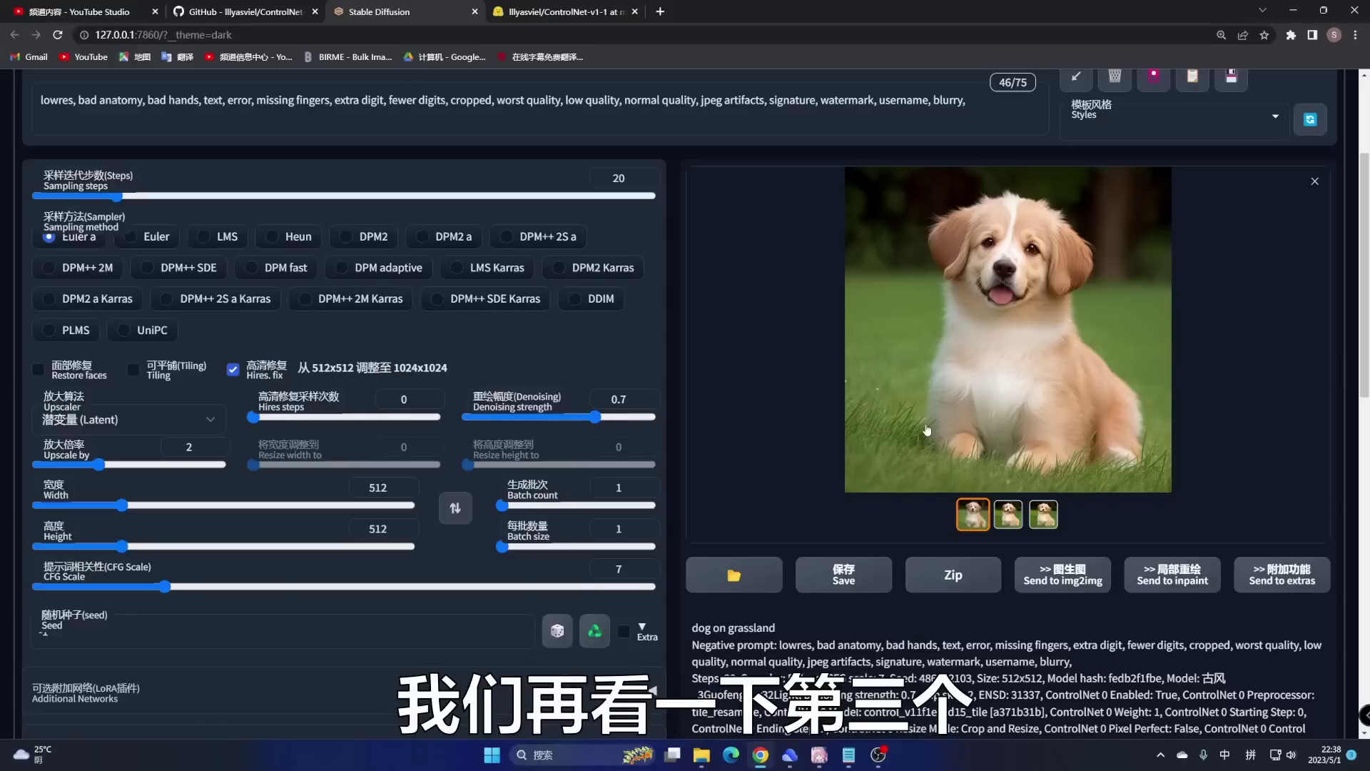
Step: Replace ControlNet Unit 0's source image with 木屋.png
scroll(937, 422, up, 3)
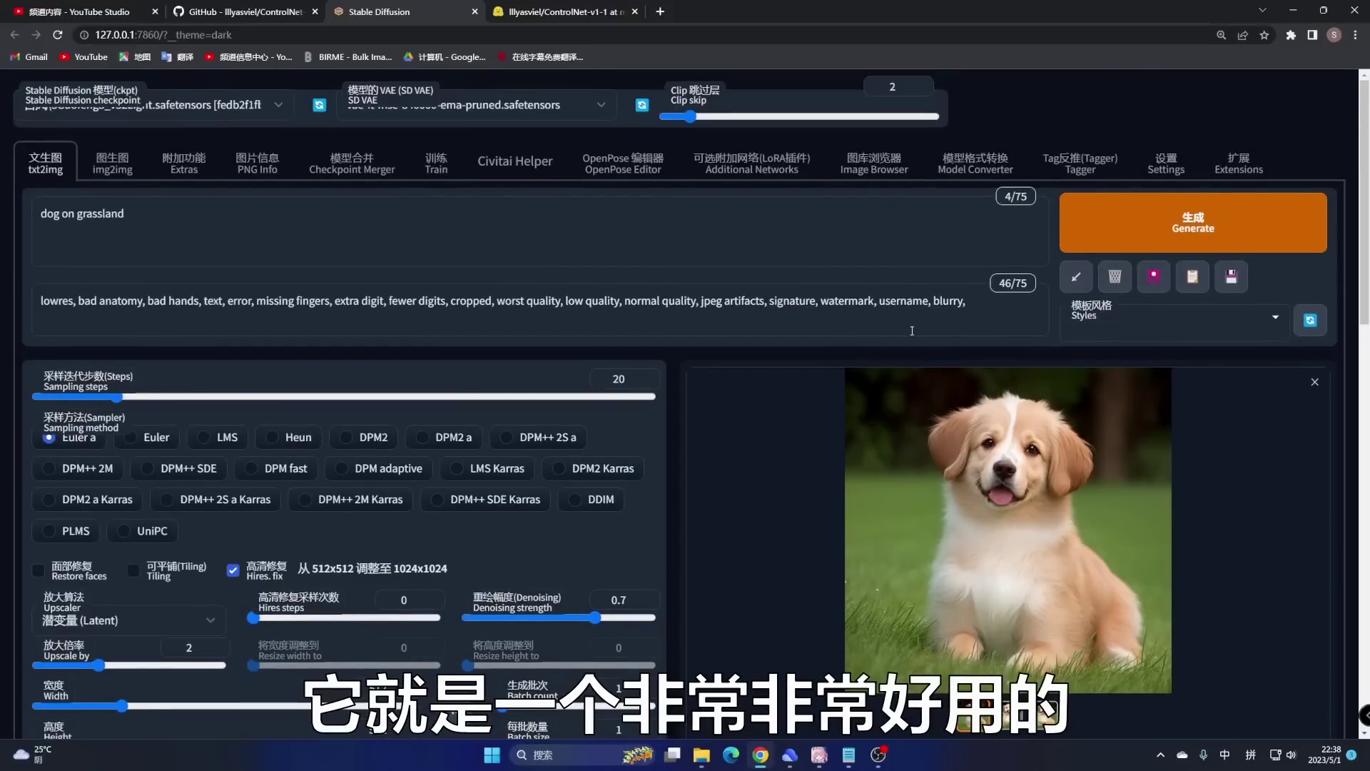
scroll(678, 366, down, 15)
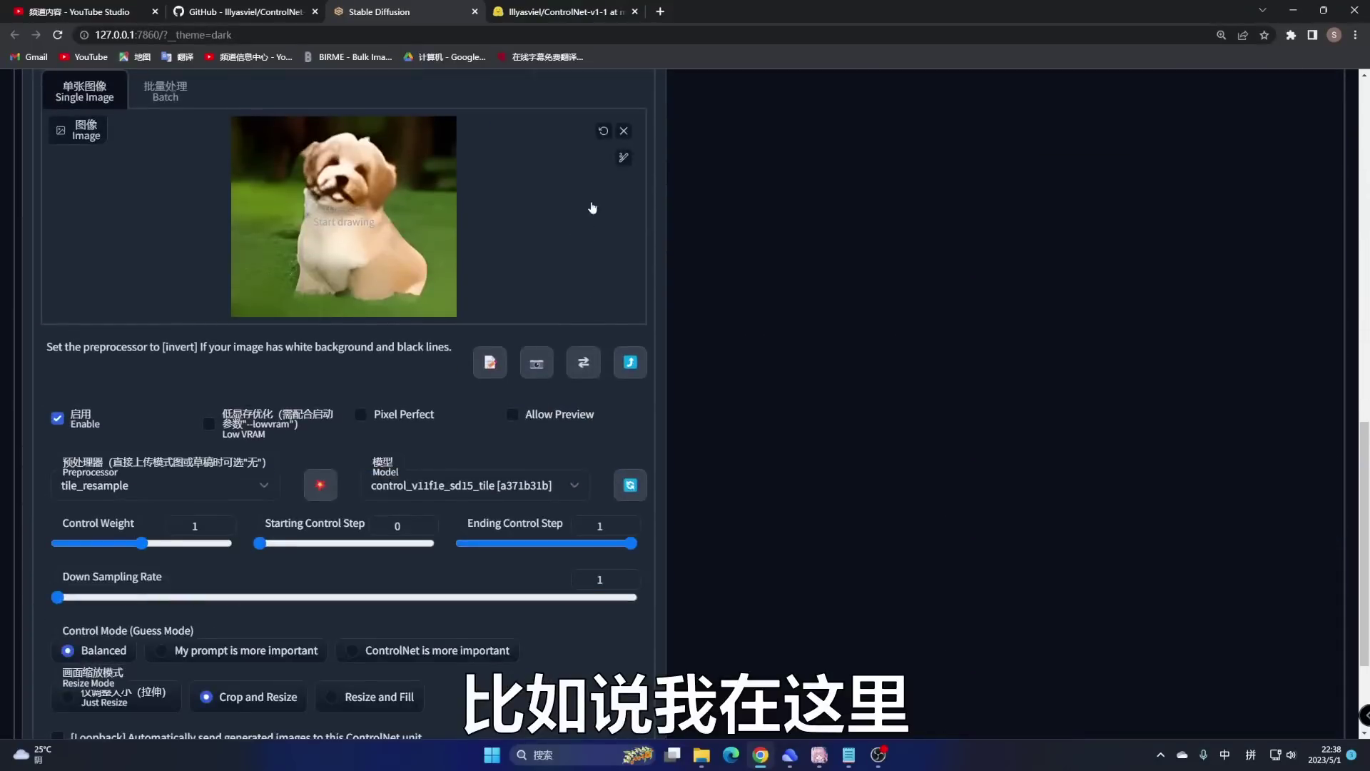
click(624, 198)
click(345, 279)
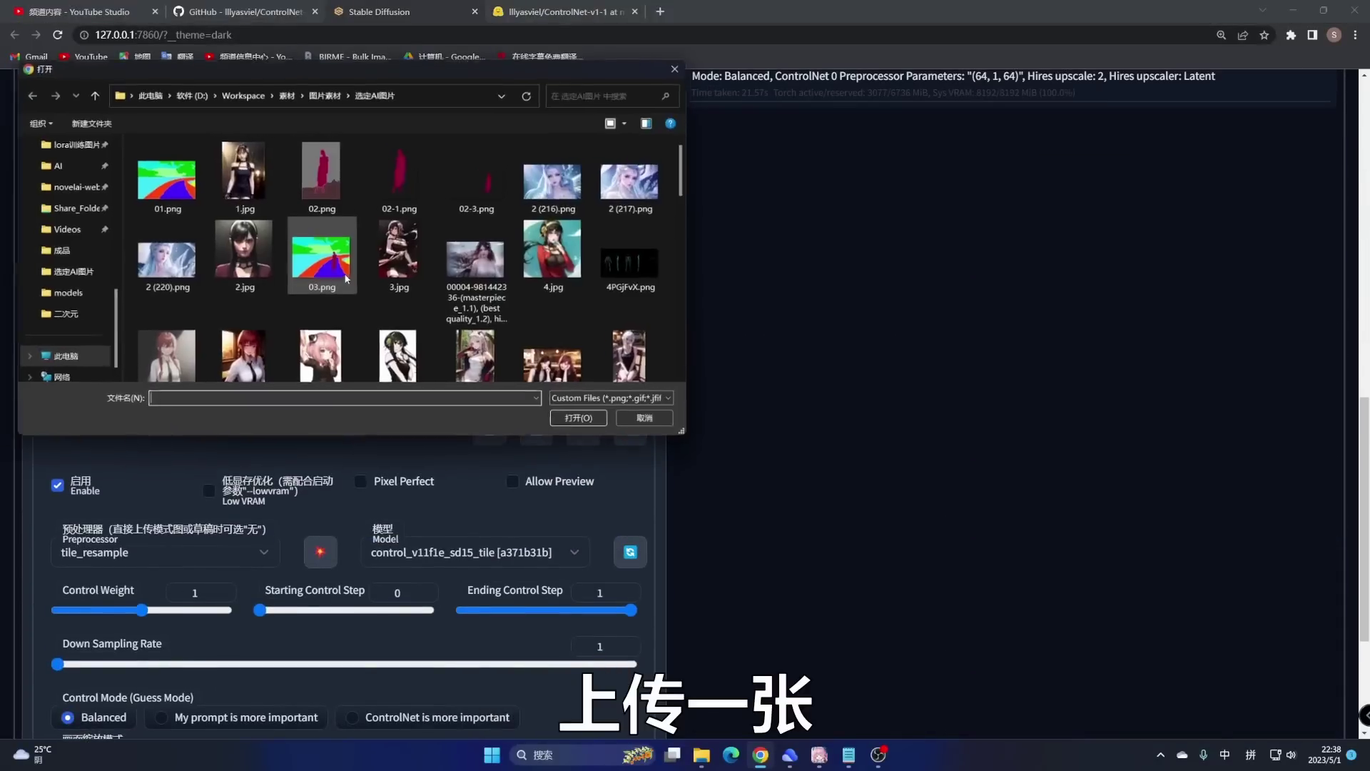
scroll(351, 279, down, 10)
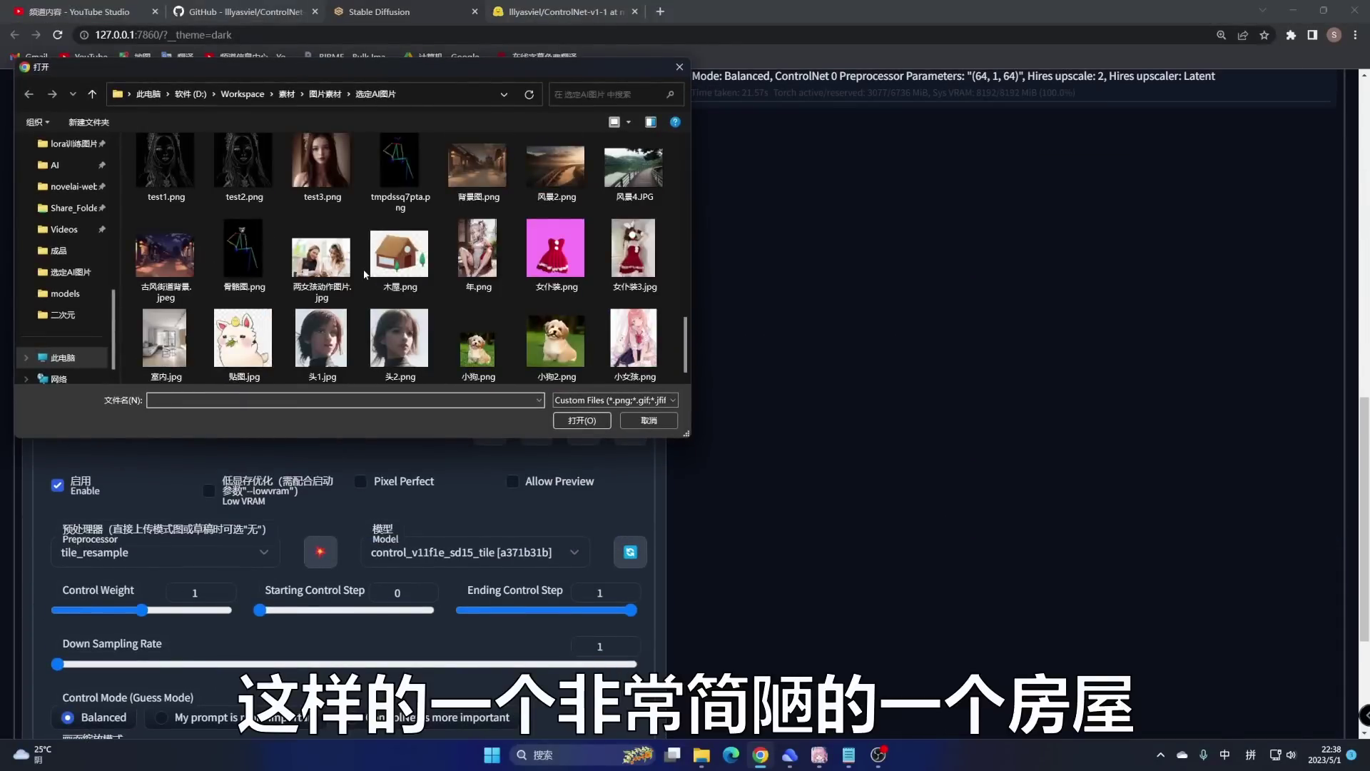
double_click(398, 254)
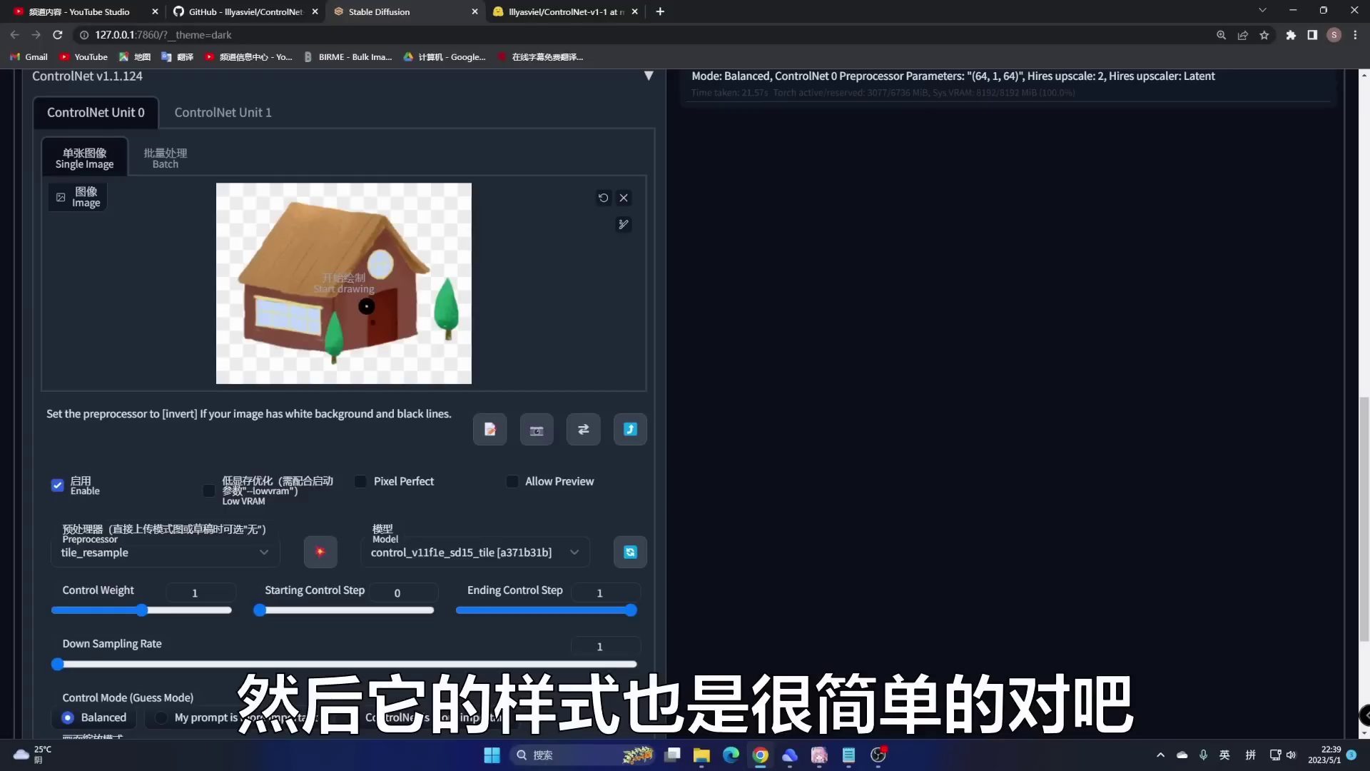
Step: Copy "1wooden house,masterpiece, best quality" from the tile模型.txt notes in Notepad and replace the Stable Diffusion prompt with it
scroll(362, 319, up, 2)
scroll(336, 371, down, 1)
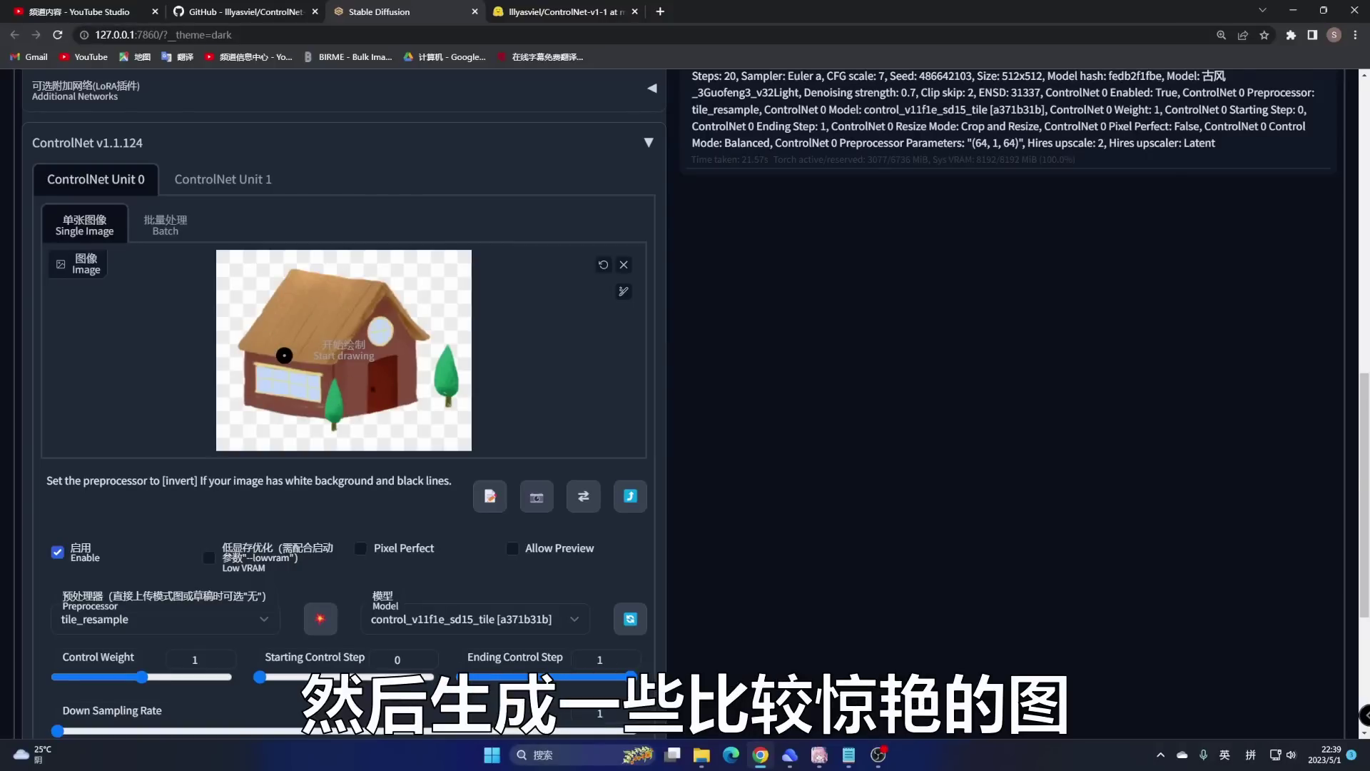
scroll(284, 355, up, 10)
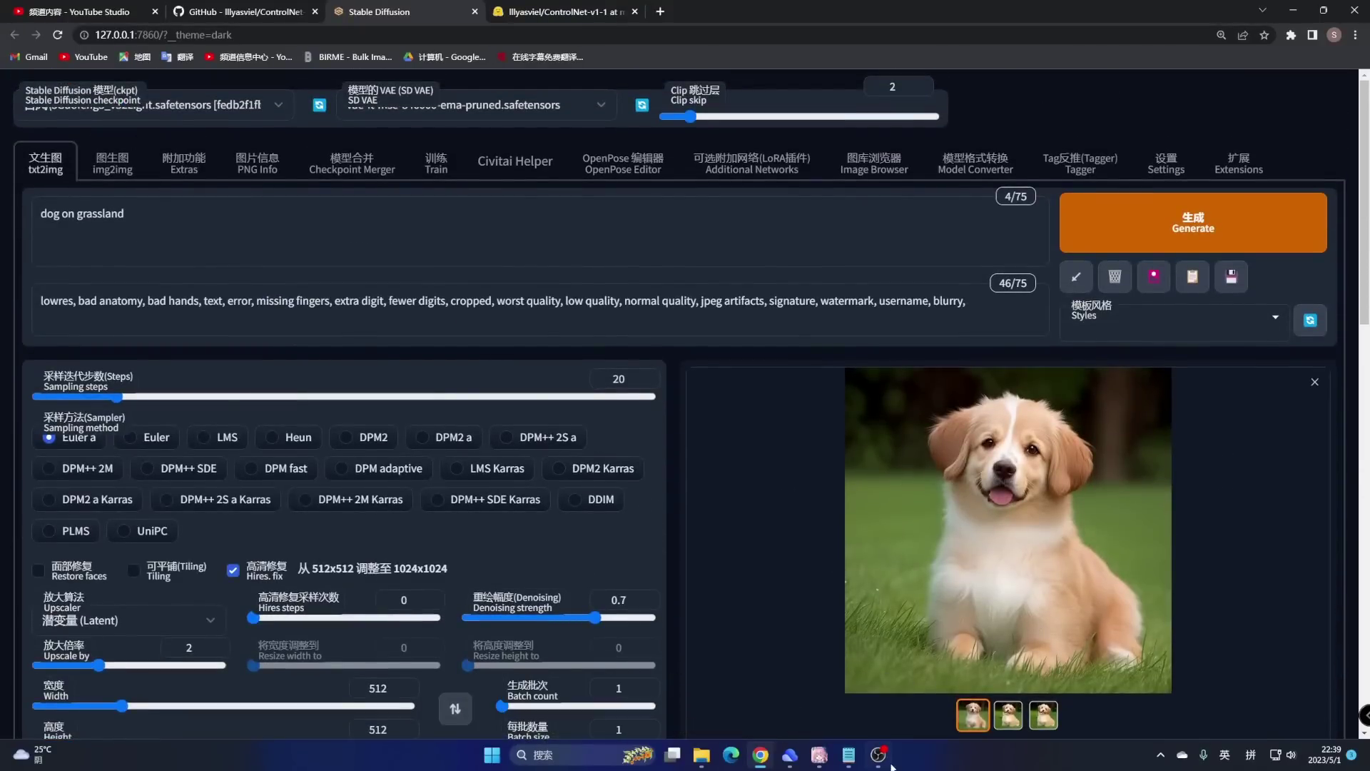
click(849, 754)
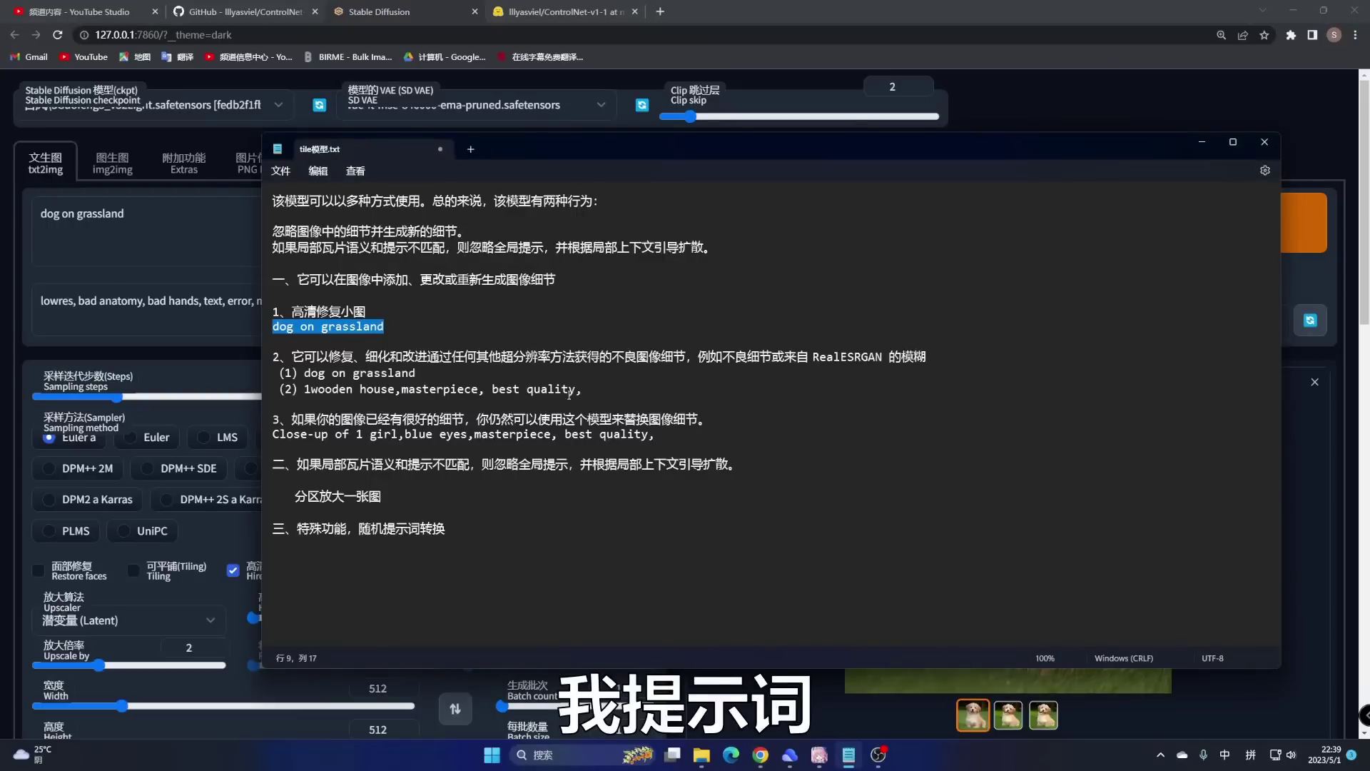
drag(575, 389, 305, 397)
key(ctrl+c)
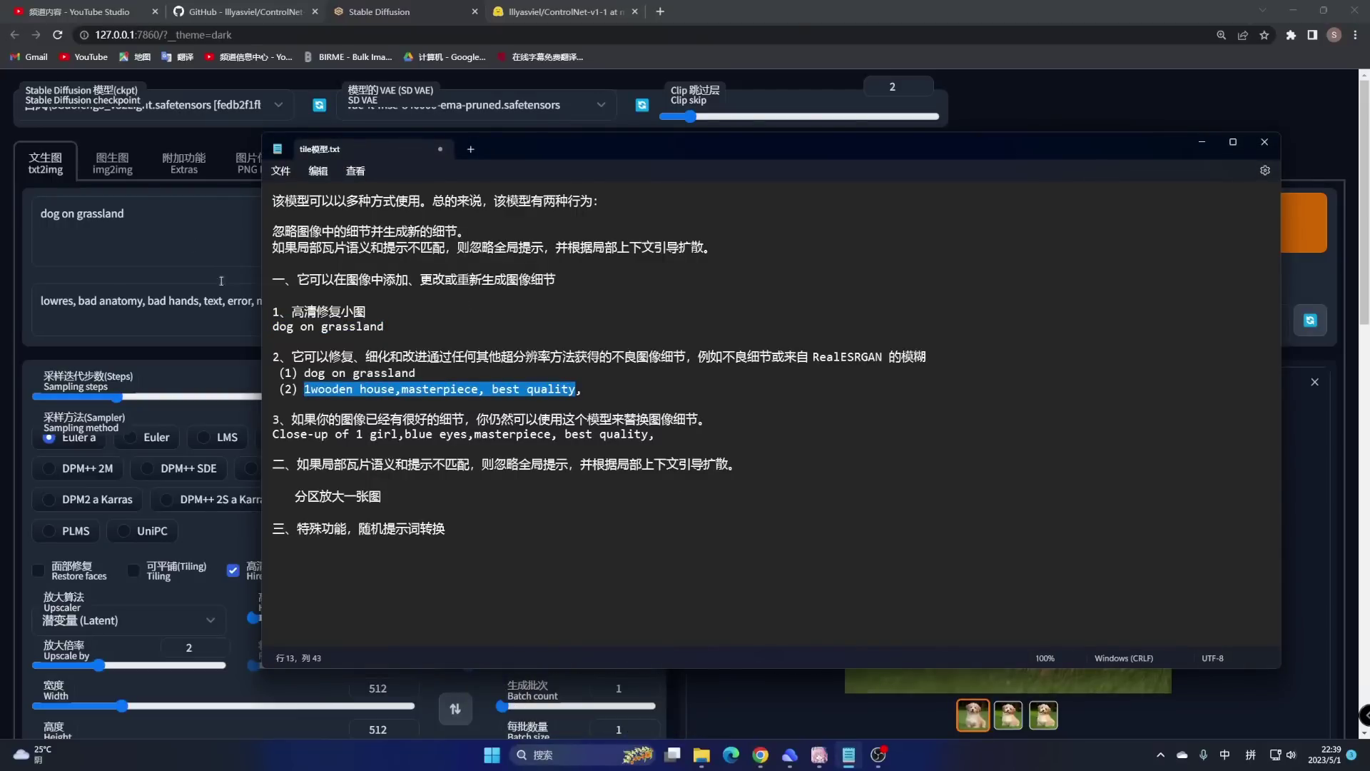
click(145, 215)
key(ctrl+a)
key(ctrl+v)
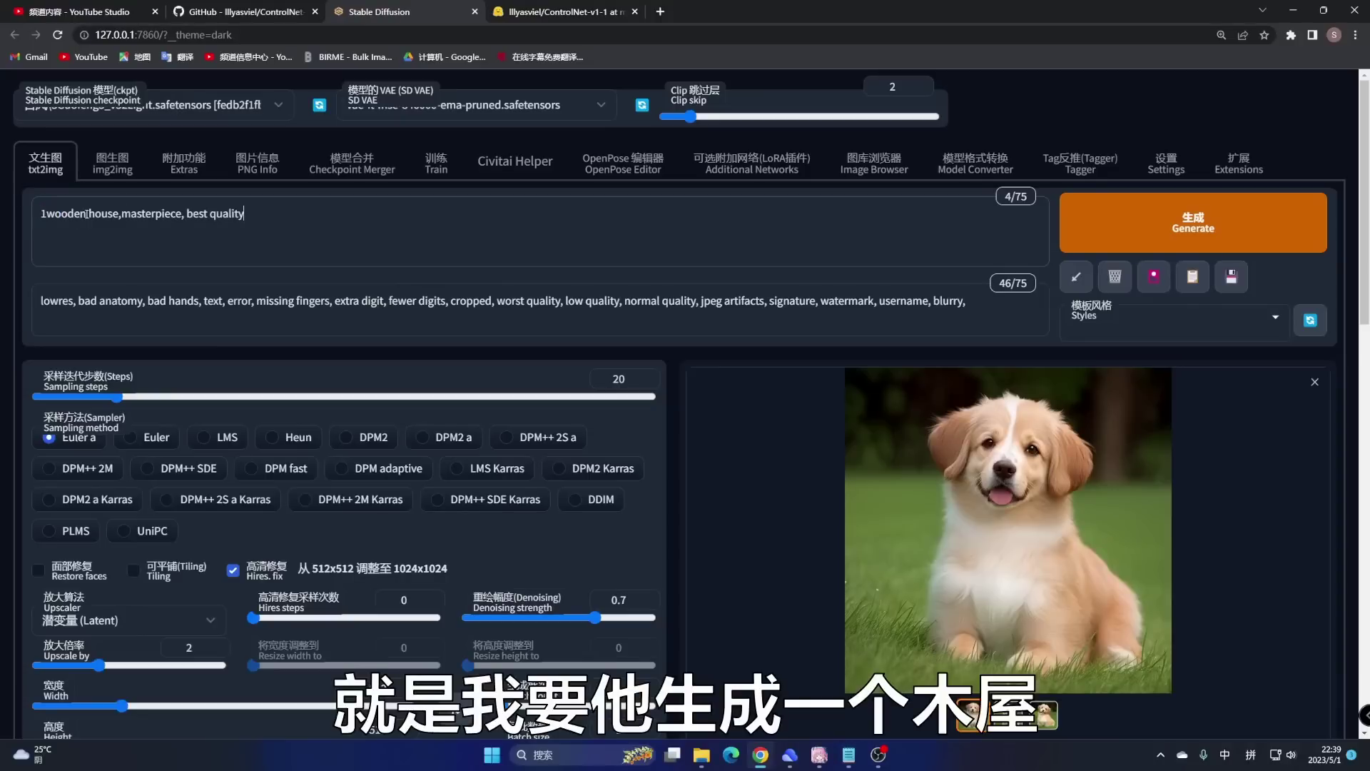
drag(113, 214, 44, 214)
drag(131, 215, 244, 214)
click(244, 214)
Step: Match the generation size to the house source image at 384 × 296 and generate the wooden house with 2x Hires. fix
scroll(244, 214, down, 4)
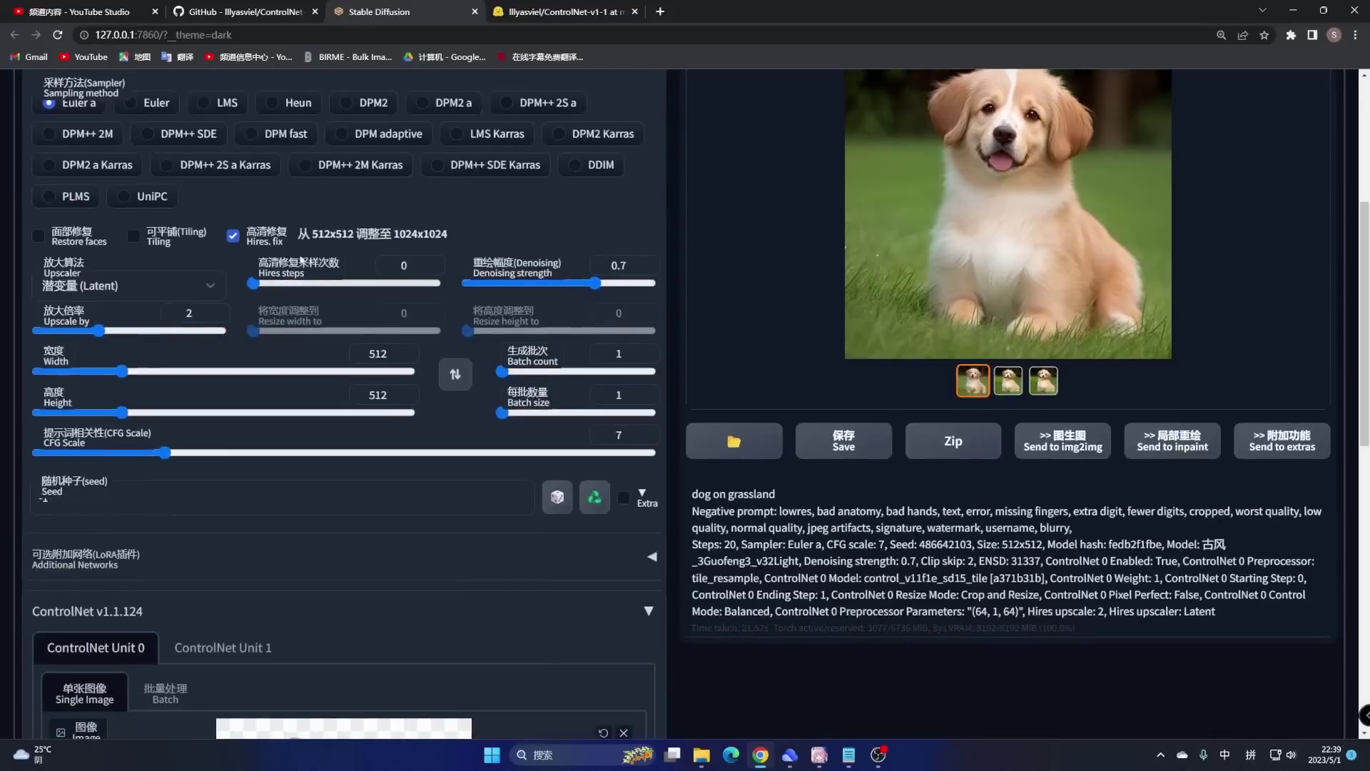
scroll(329, 387, up, 2)
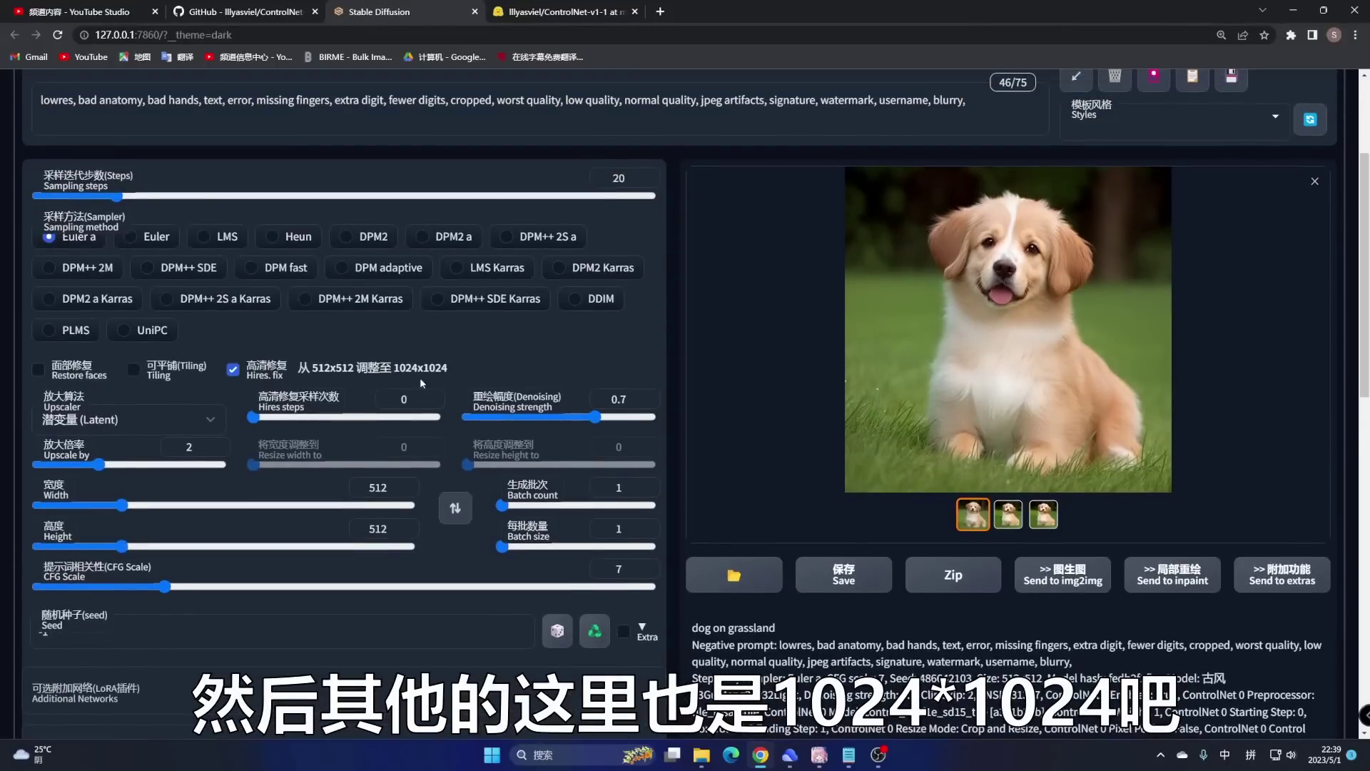
scroll(328, 401, down, 4)
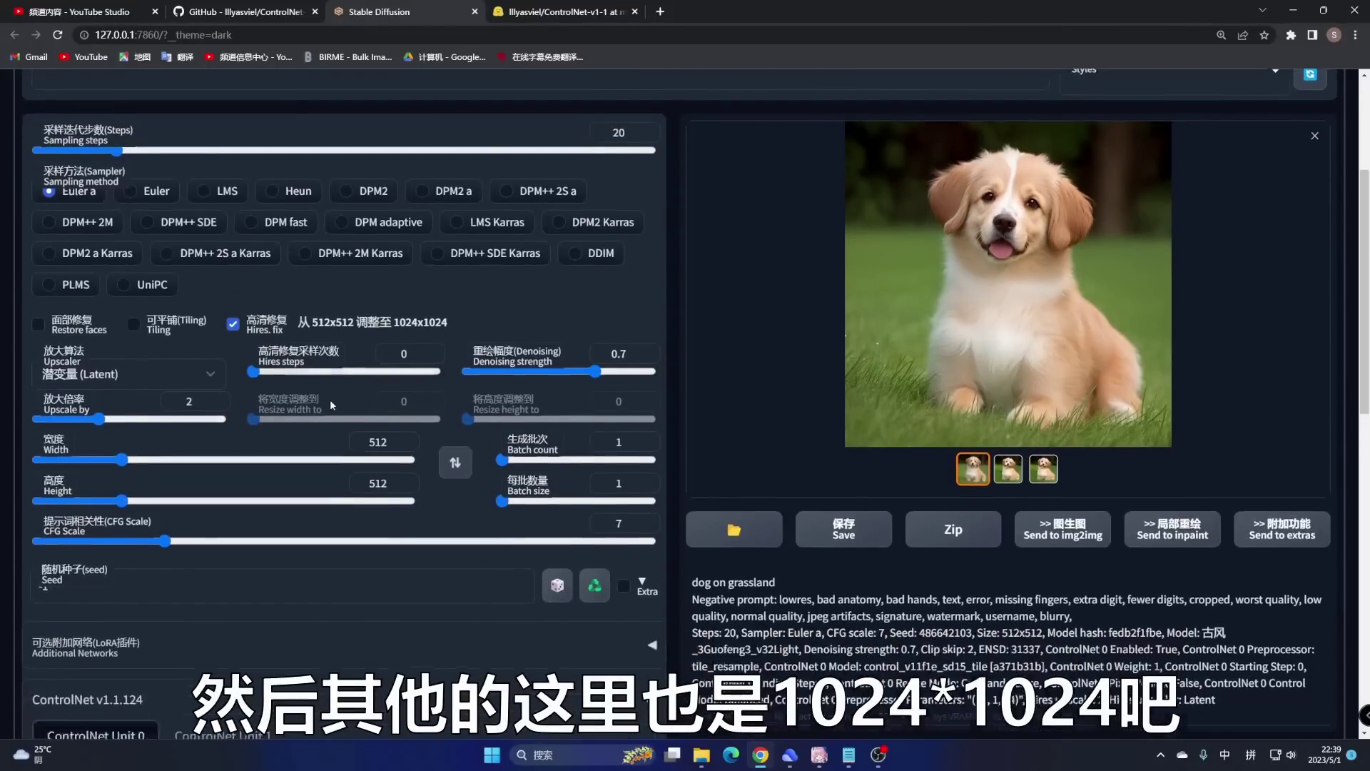
scroll(353, 383, down, 5)
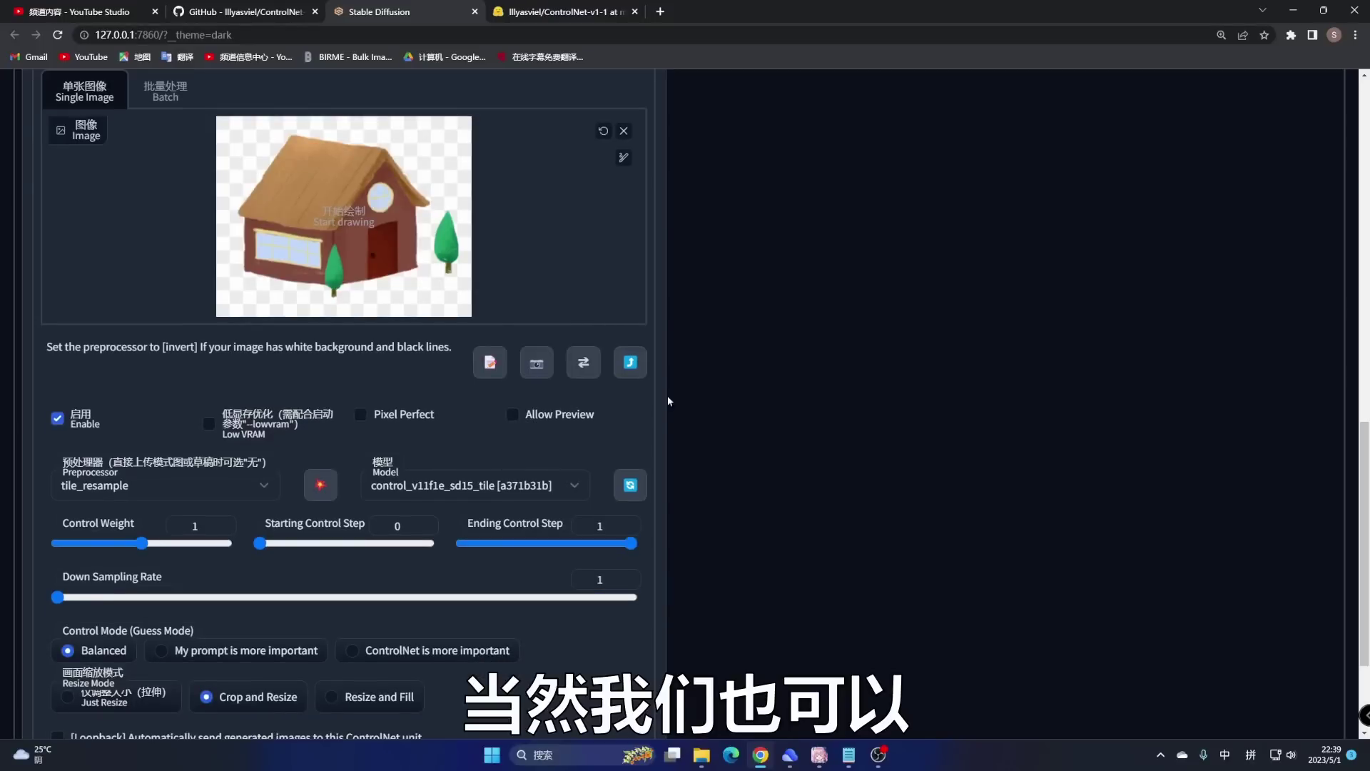
scroll(398, 244, up, 4)
scroll(399, 244, up, 3)
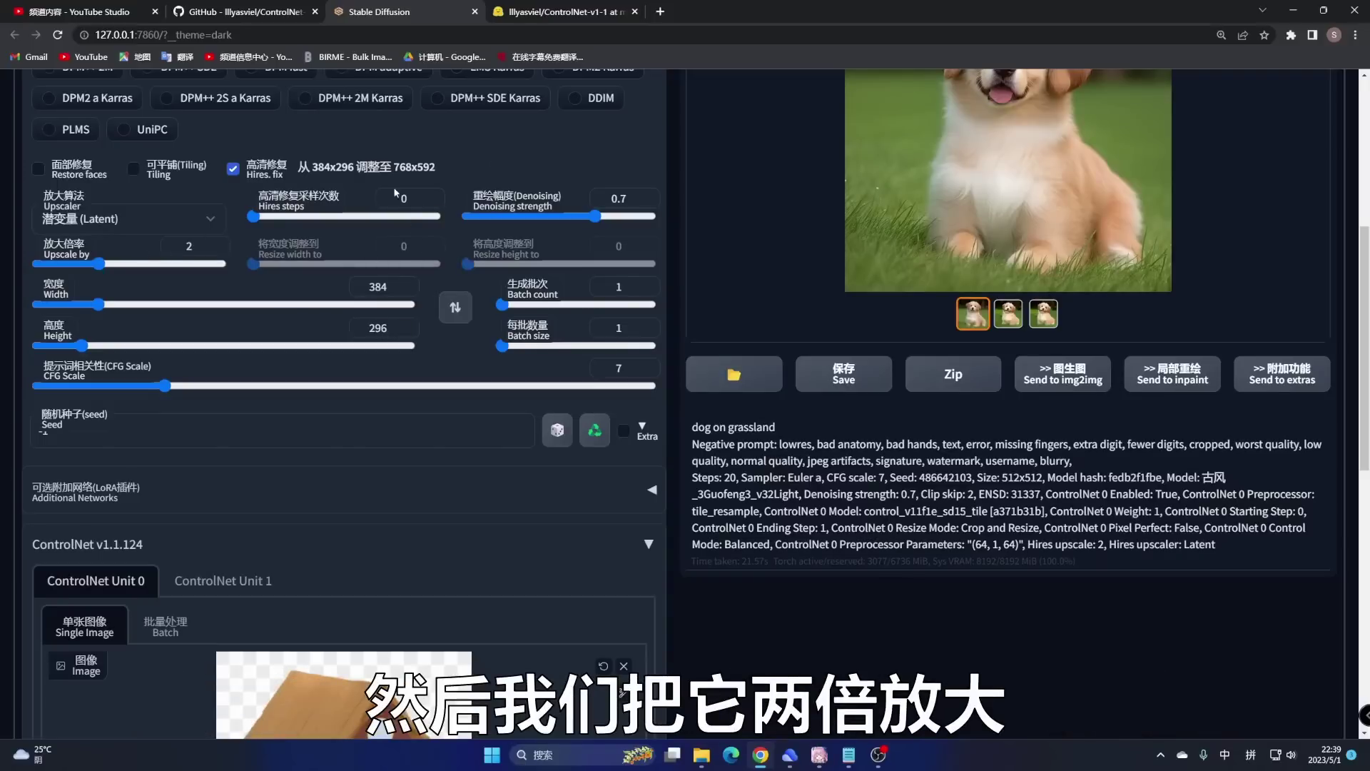
drag(393, 166, 435, 166)
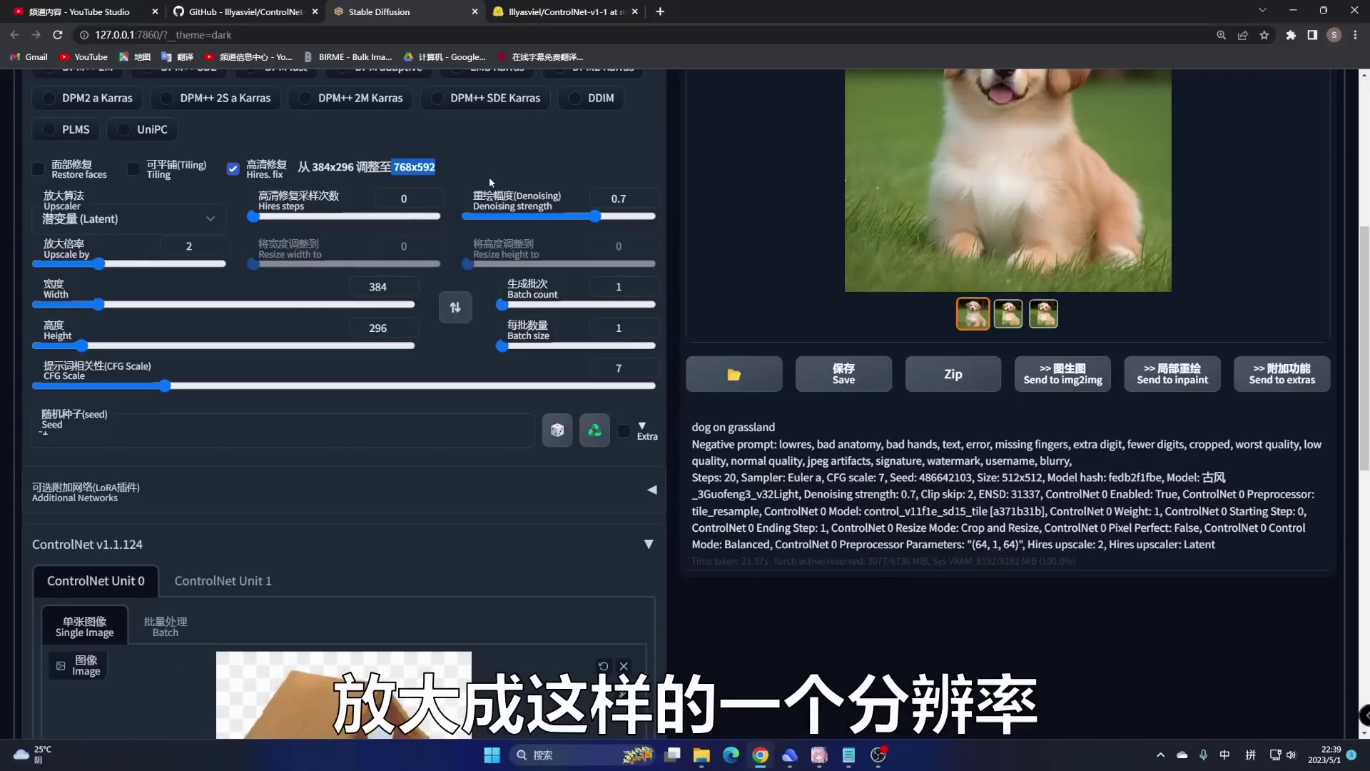
scroll(489, 177, up, 6)
click(1193, 221)
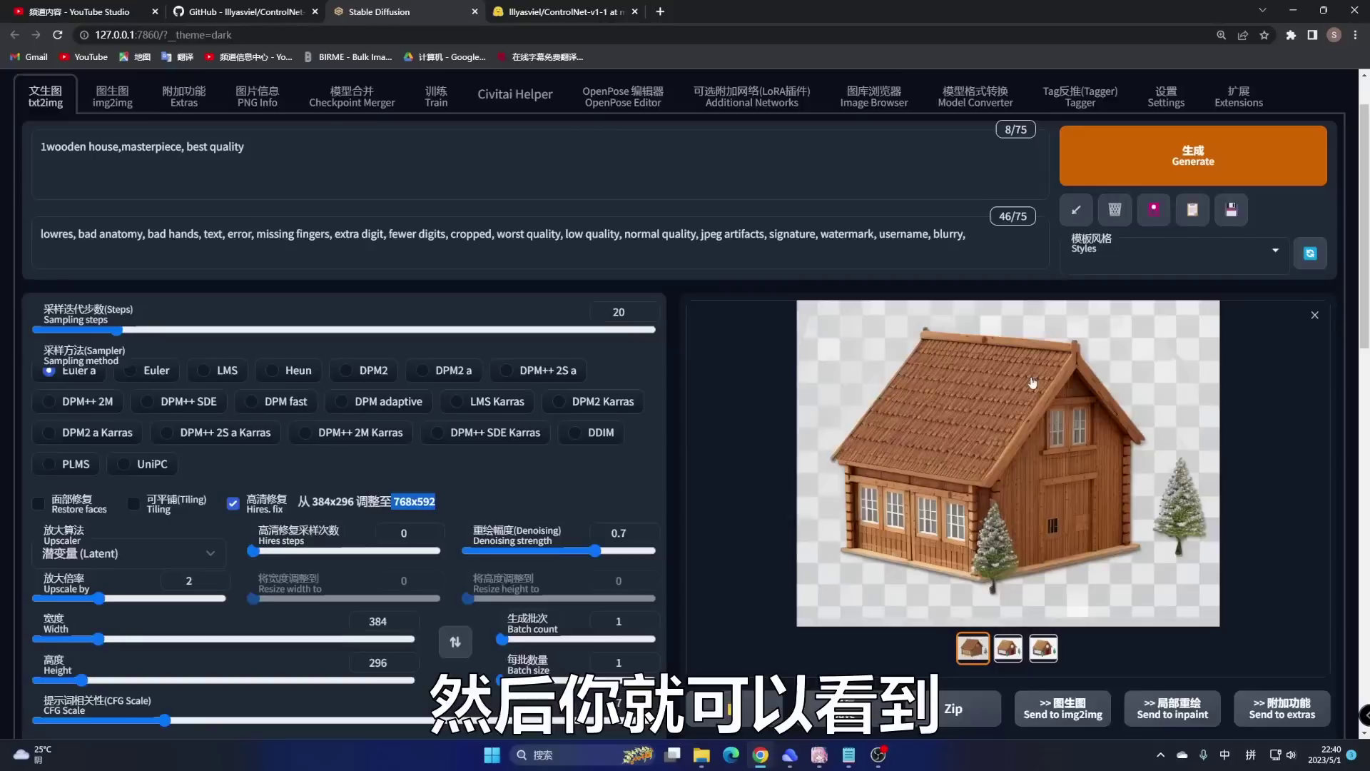
Step: Compare the generated wooden house's windows, roof and other details with the ControlNet source drawing, and review the unit's settings
scroll(1036, 336, down, 2)
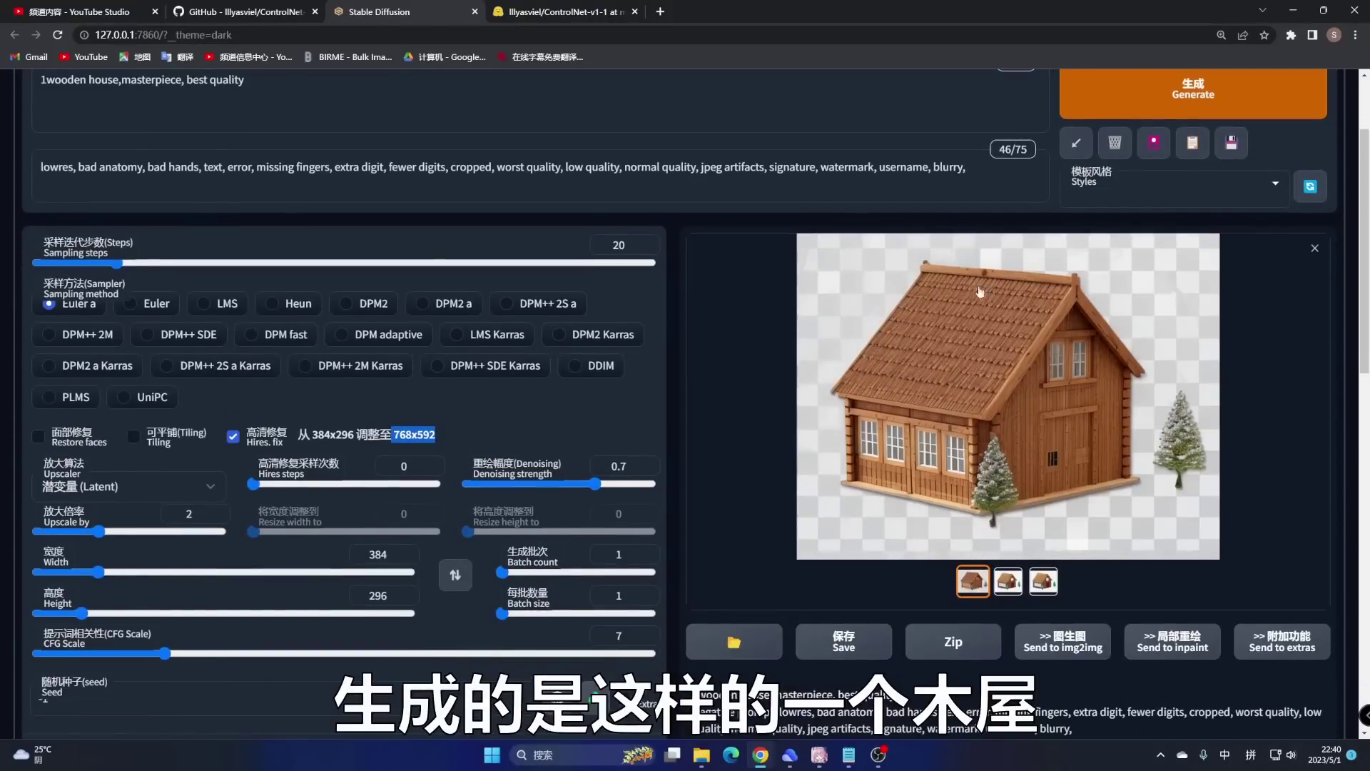
scroll(472, 434, down, 7)
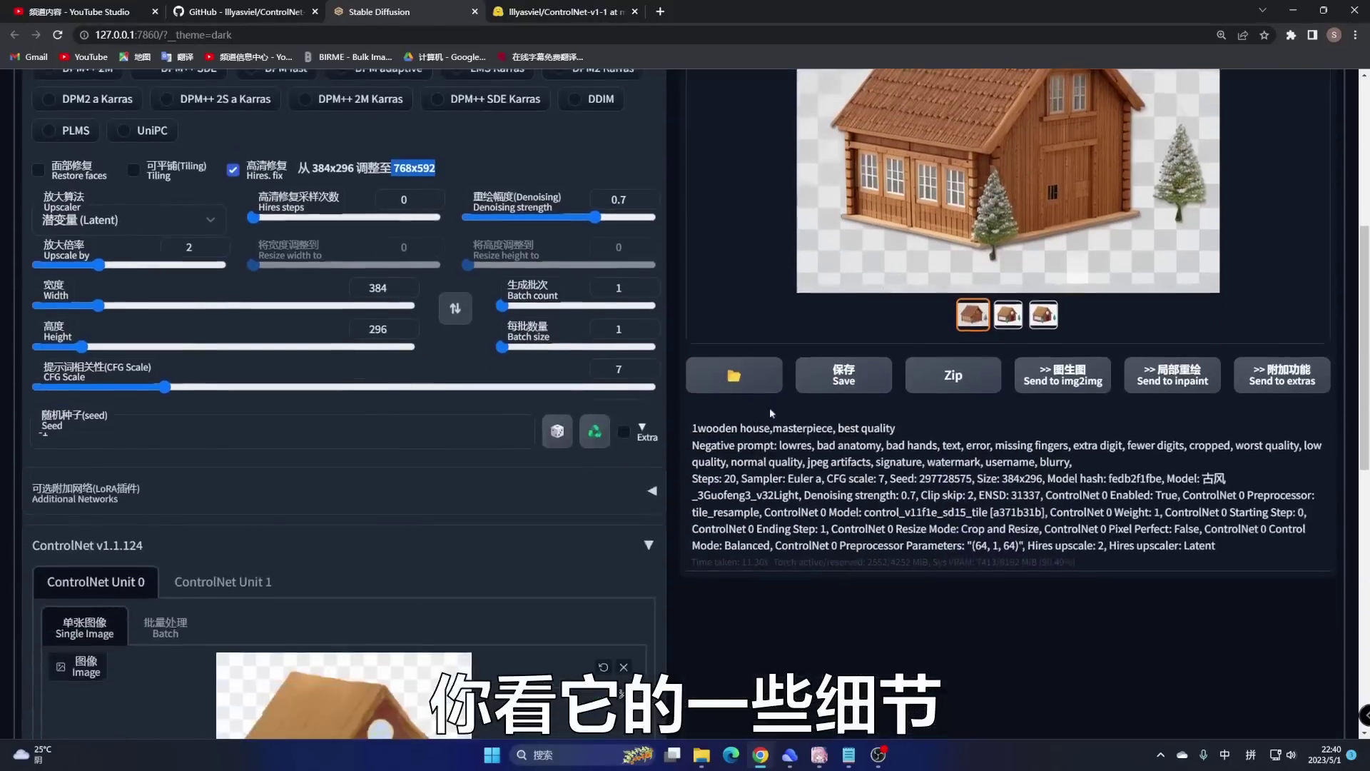
scroll(473, 434, down, 2)
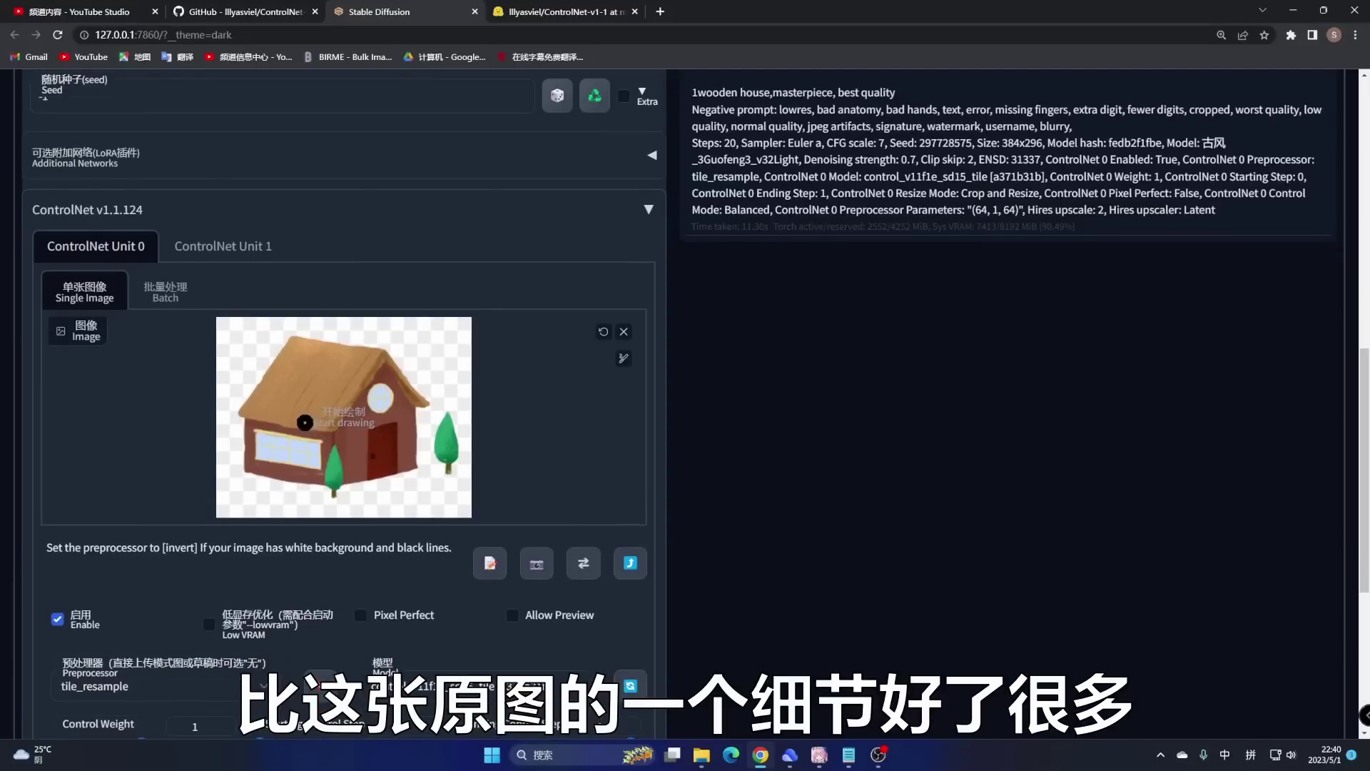
scroll(420, 426, up, 3)
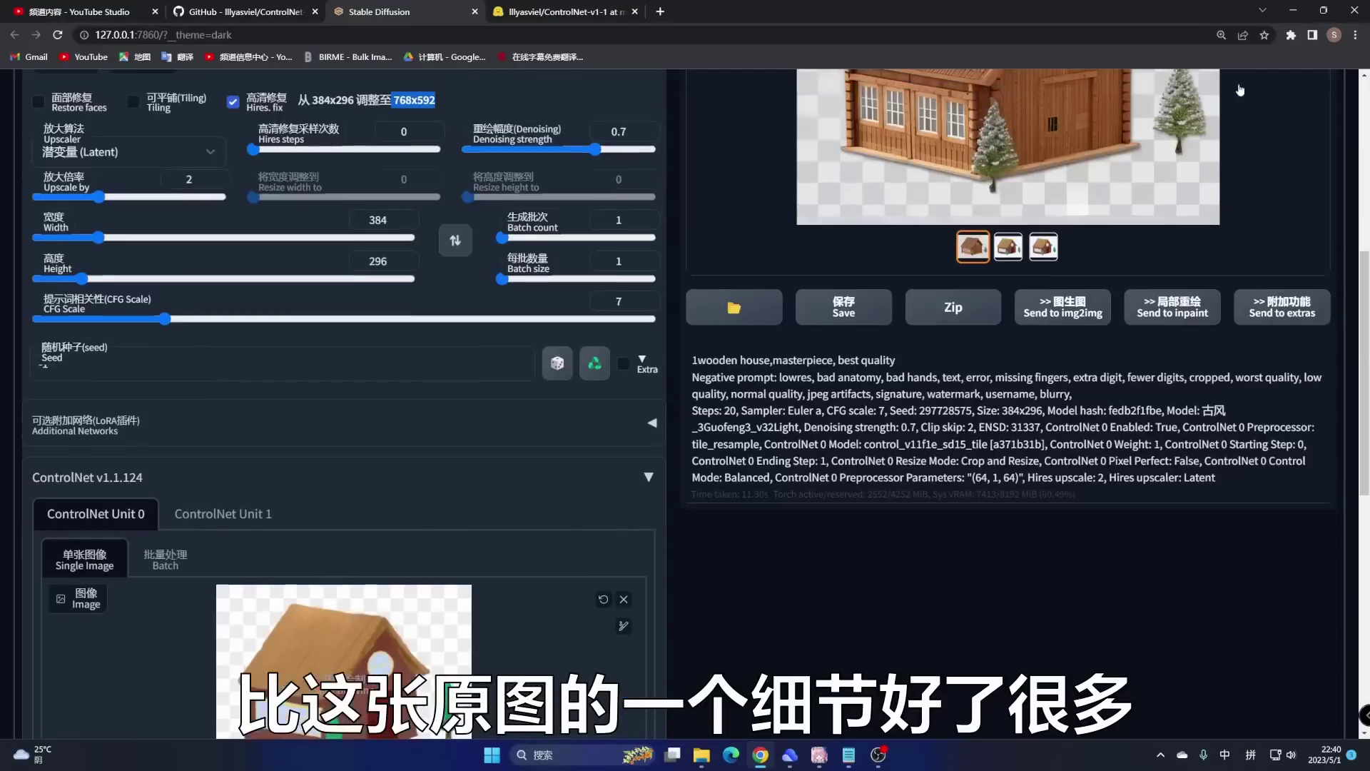
scroll(1088, 143, up, 5)
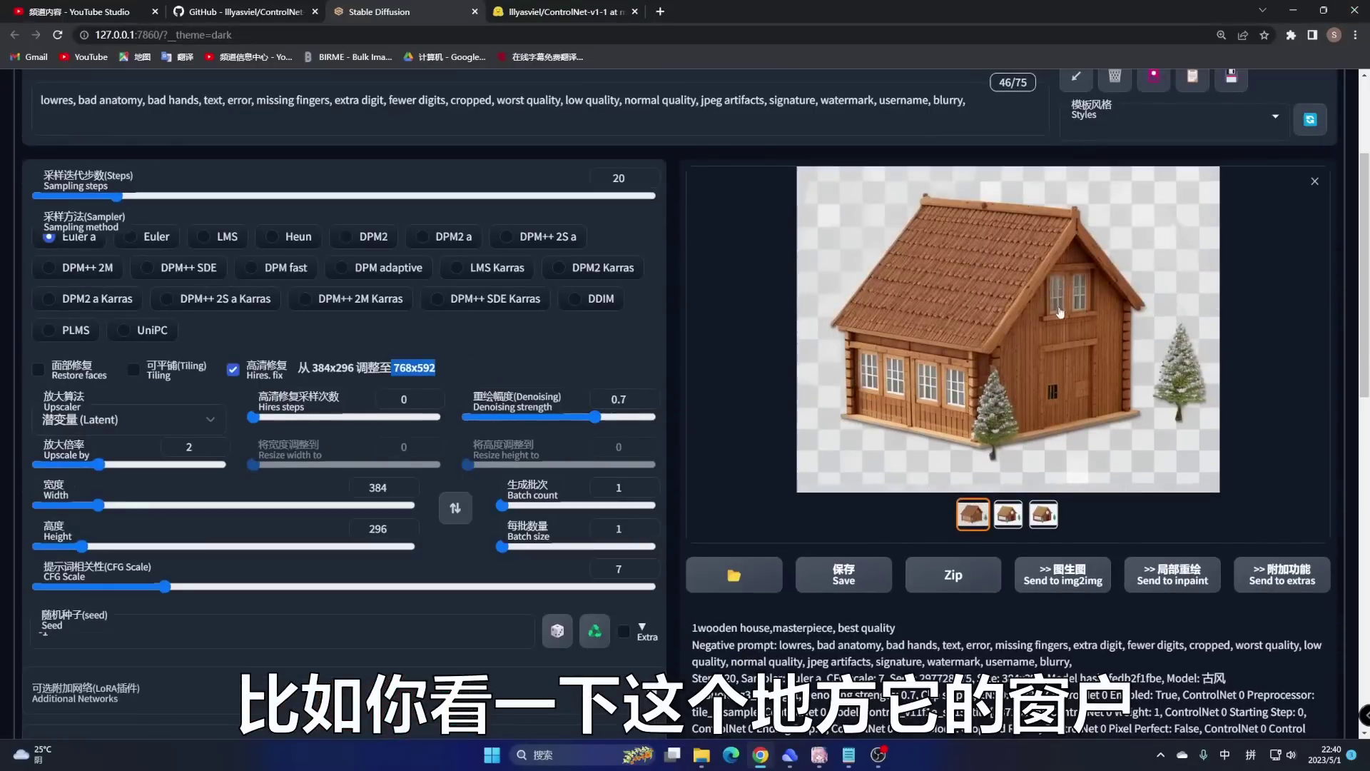
scroll(704, 515, down, 6)
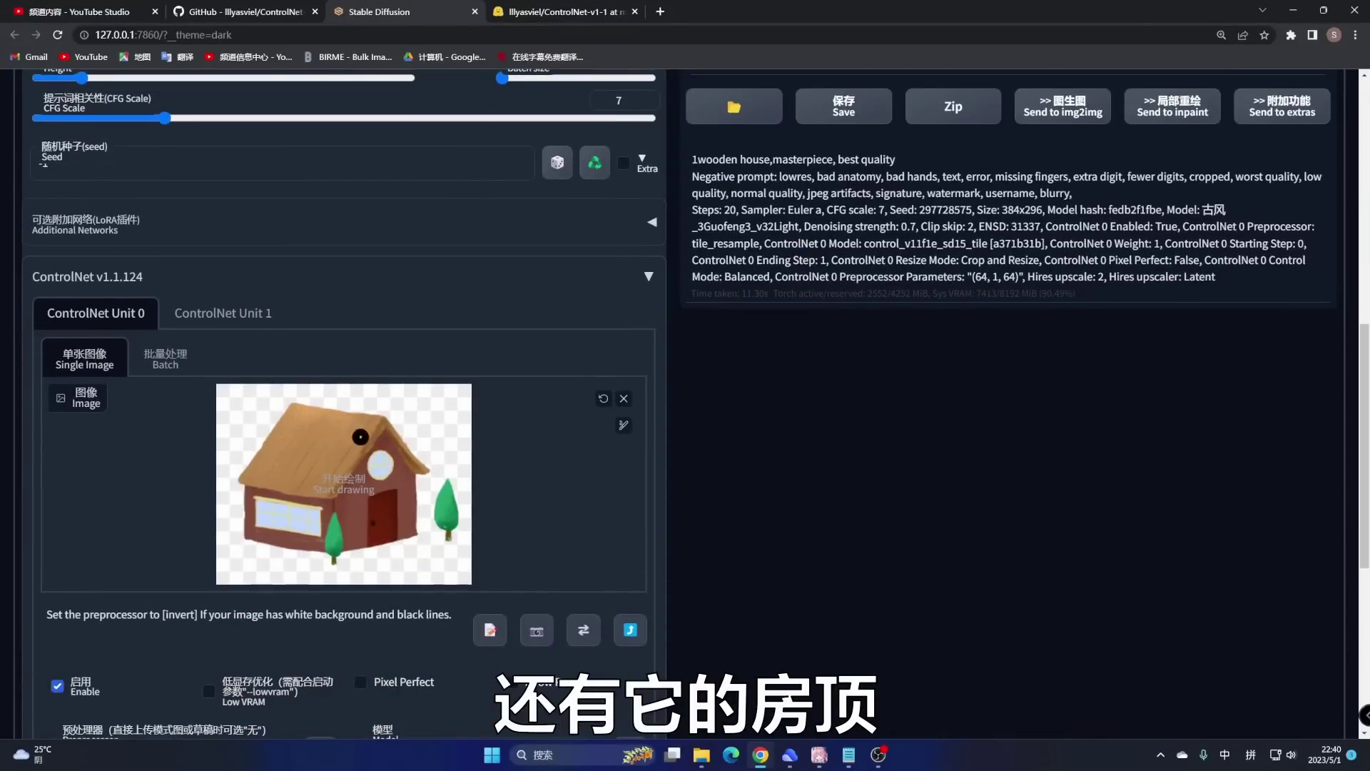
scroll(1293, 185, up, 4)
scroll(1293, 185, up, 1)
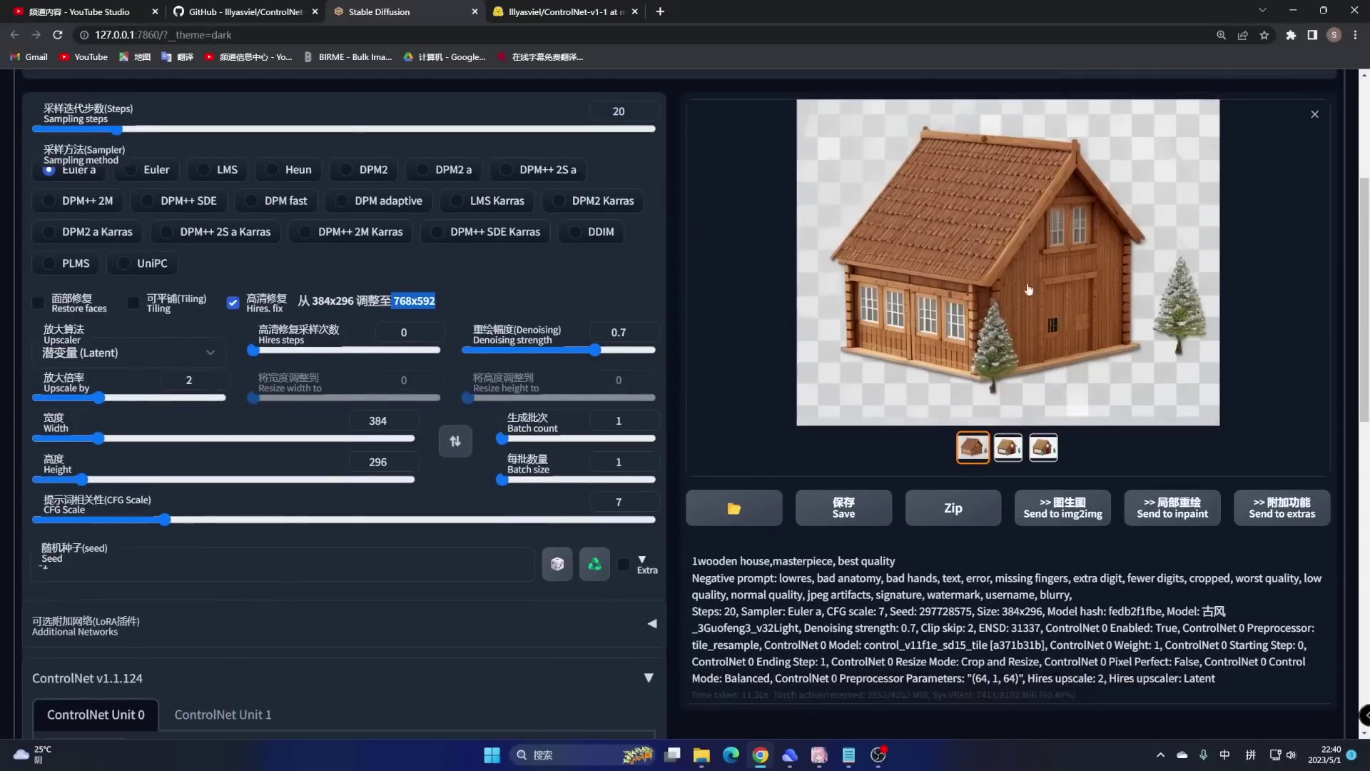
scroll(451, 476, down, 7)
scroll(379, 500, down, 3)
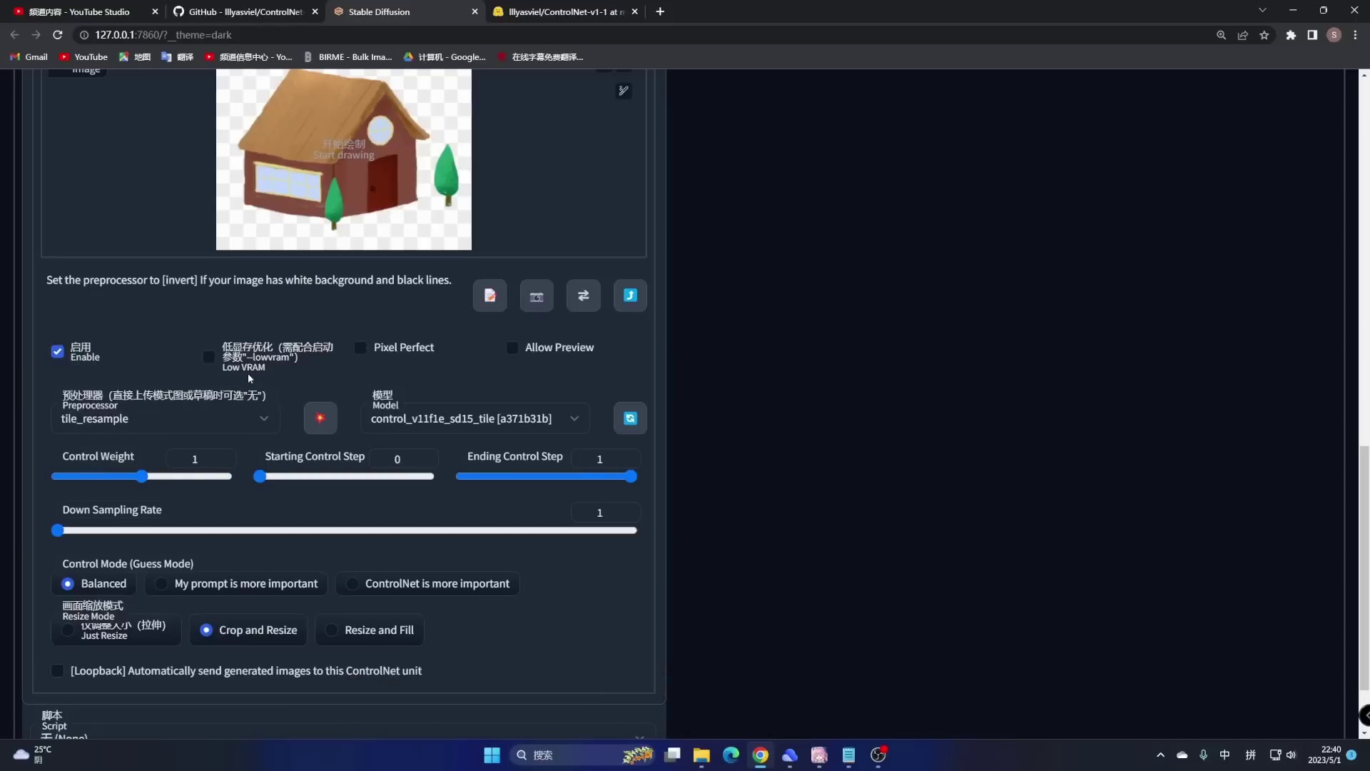
Step: Generate another version of the wooden house with the same prompt and settings
scroll(941, 200, up, 8)
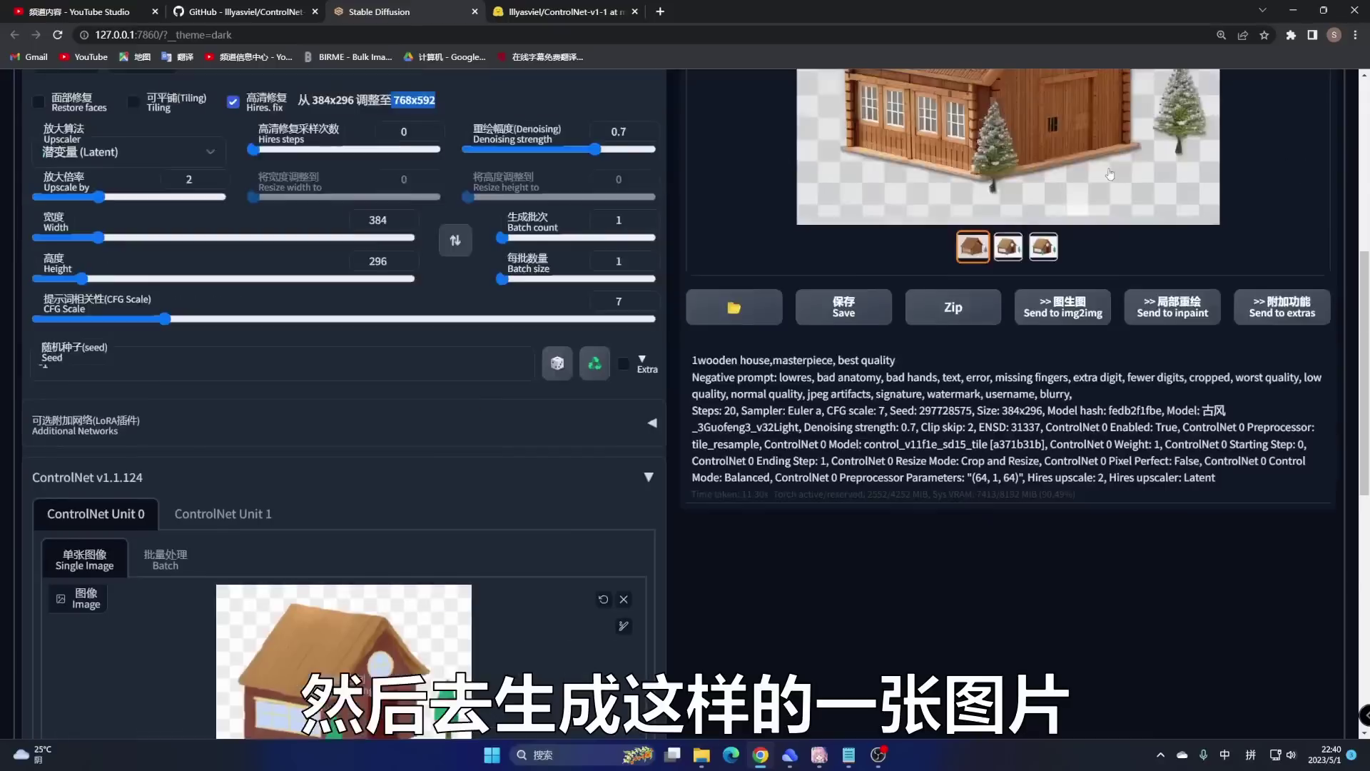
scroll(1109, 174, up, 4)
scroll(1006, 354, up, 1)
scroll(975, 379, up, 2)
key(ctrl+Return)
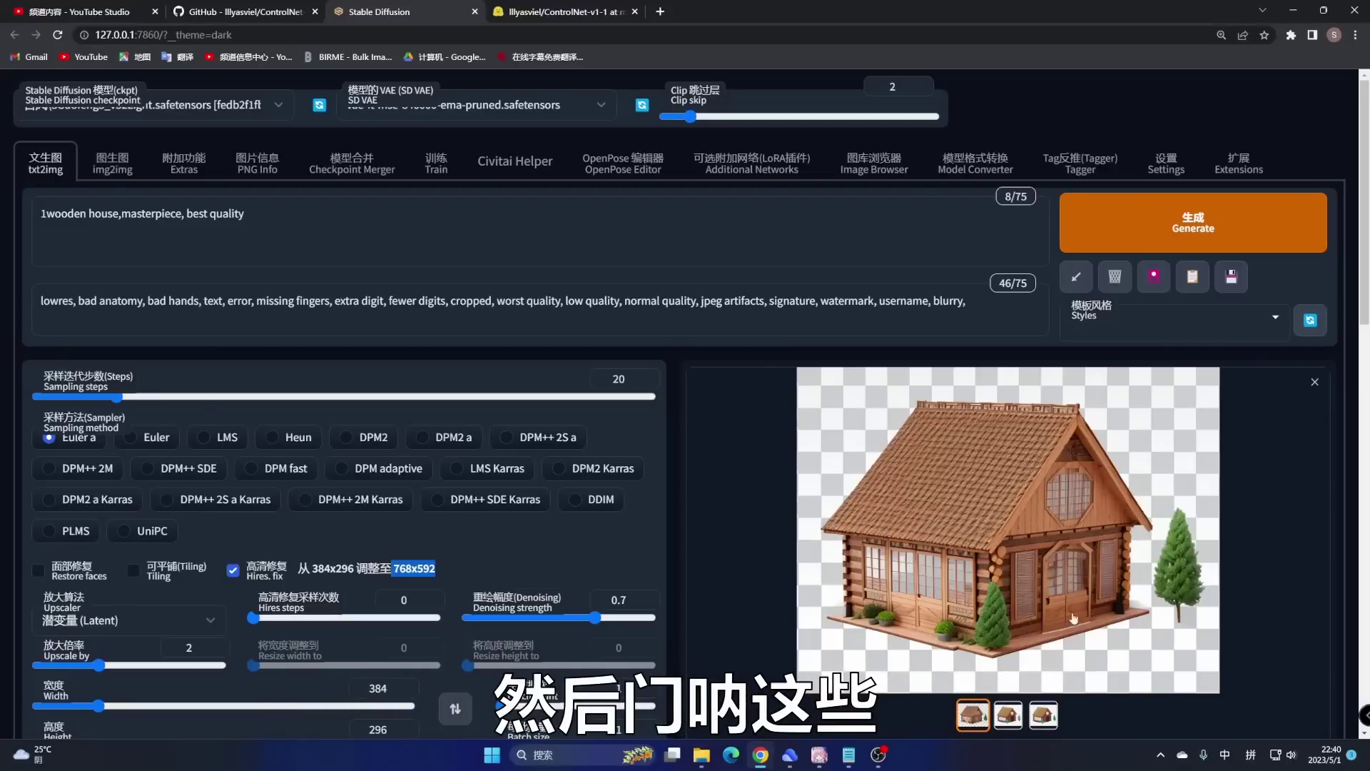
Step: Compare the regenerated house with its source drawing and read item 3 on replacing image details in the tile模型.txt notes
scroll(1011, 392, down, 2)
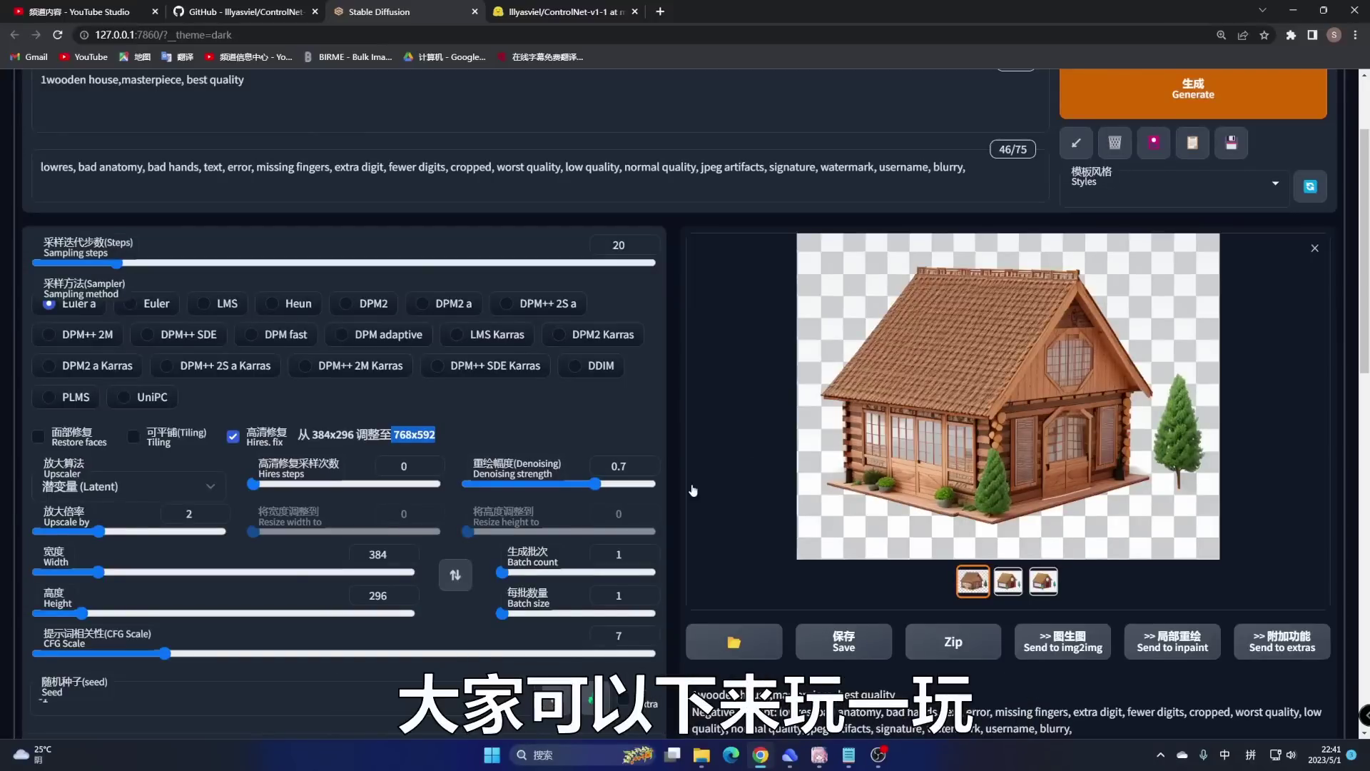
scroll(764, 414, down, 5)
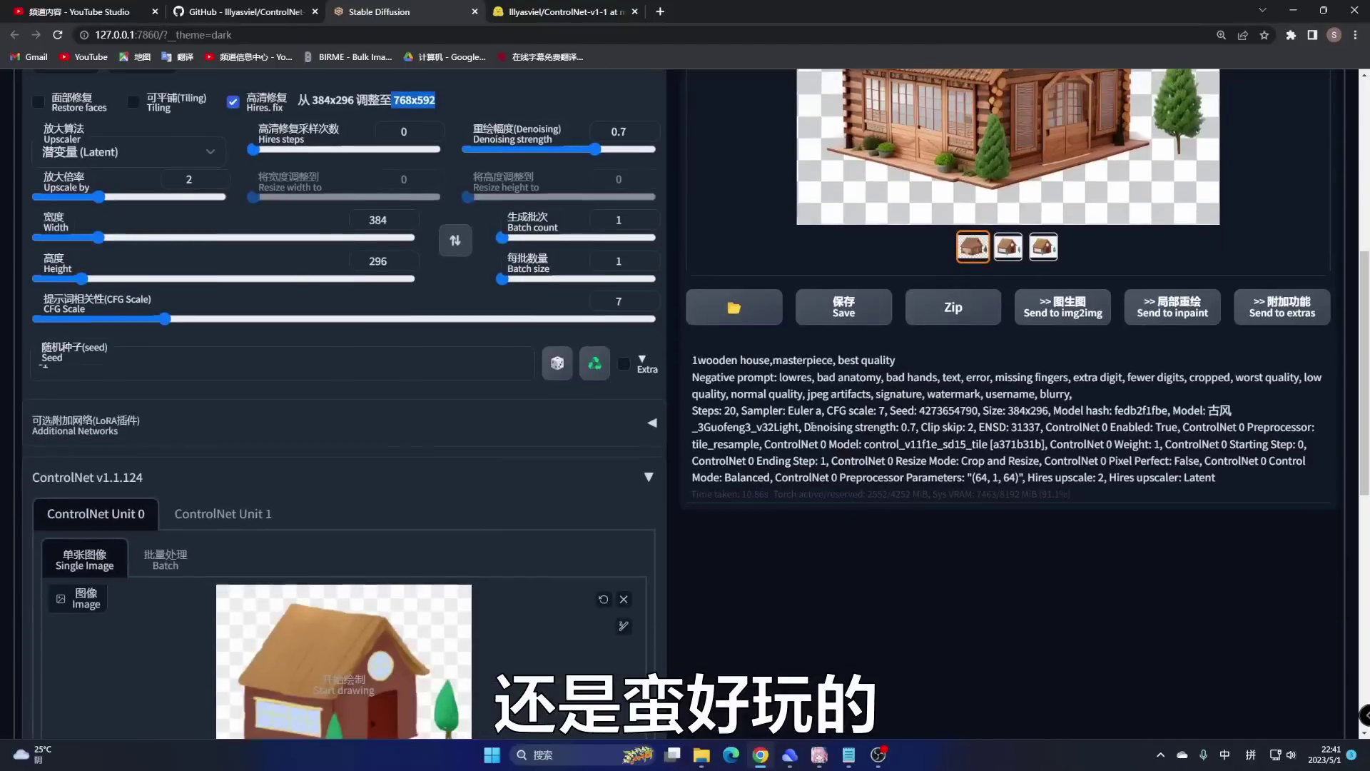
scroll(764, 415, up, 7)
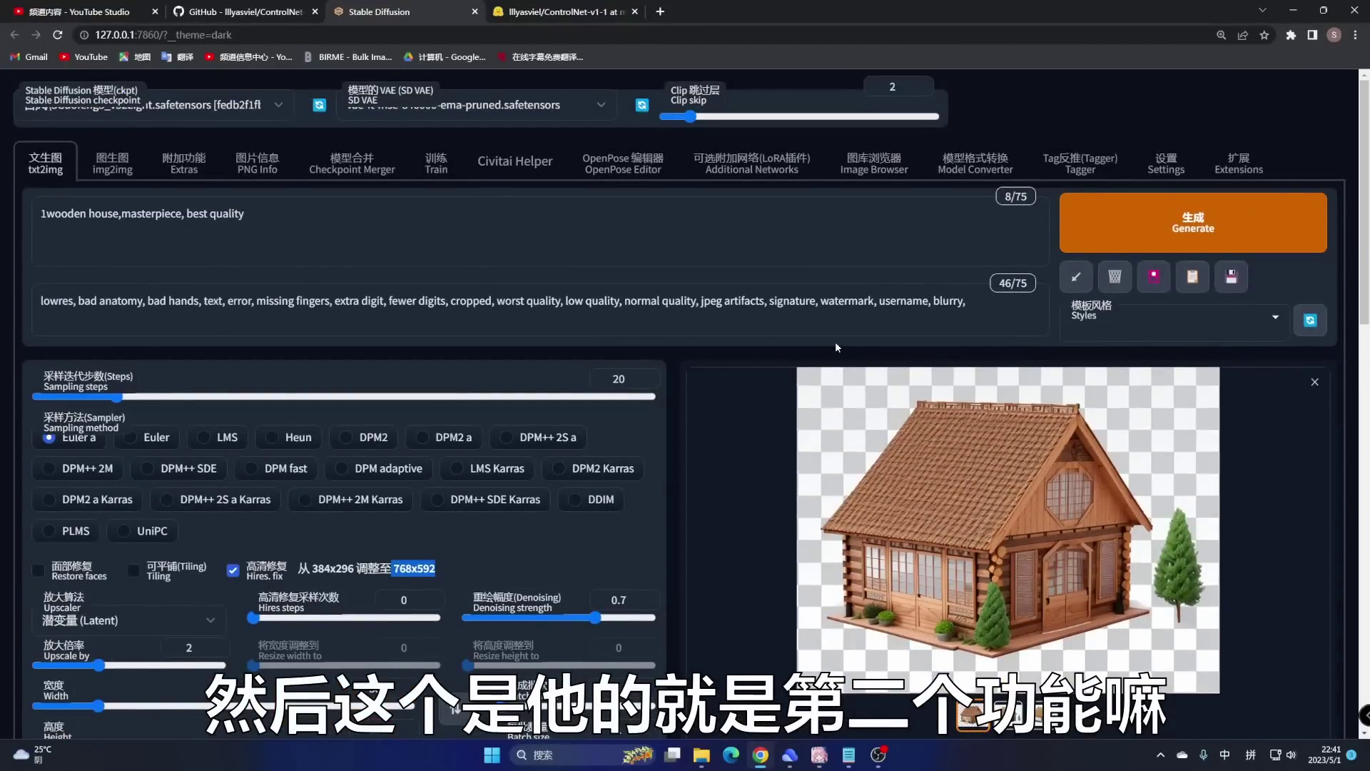
scroll(707, 345, down, 9)
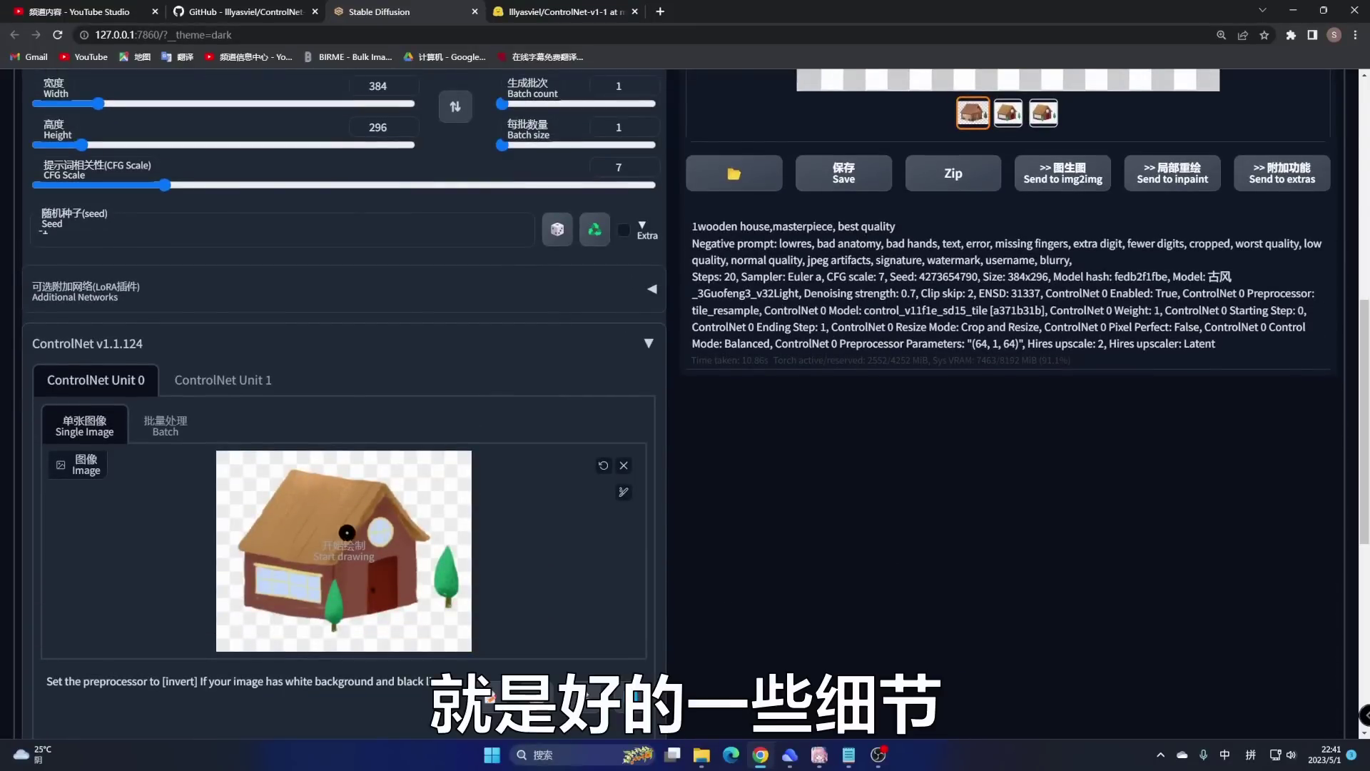
scroll(347, 534, up, 6)
scroll(685, 399, up, 3)
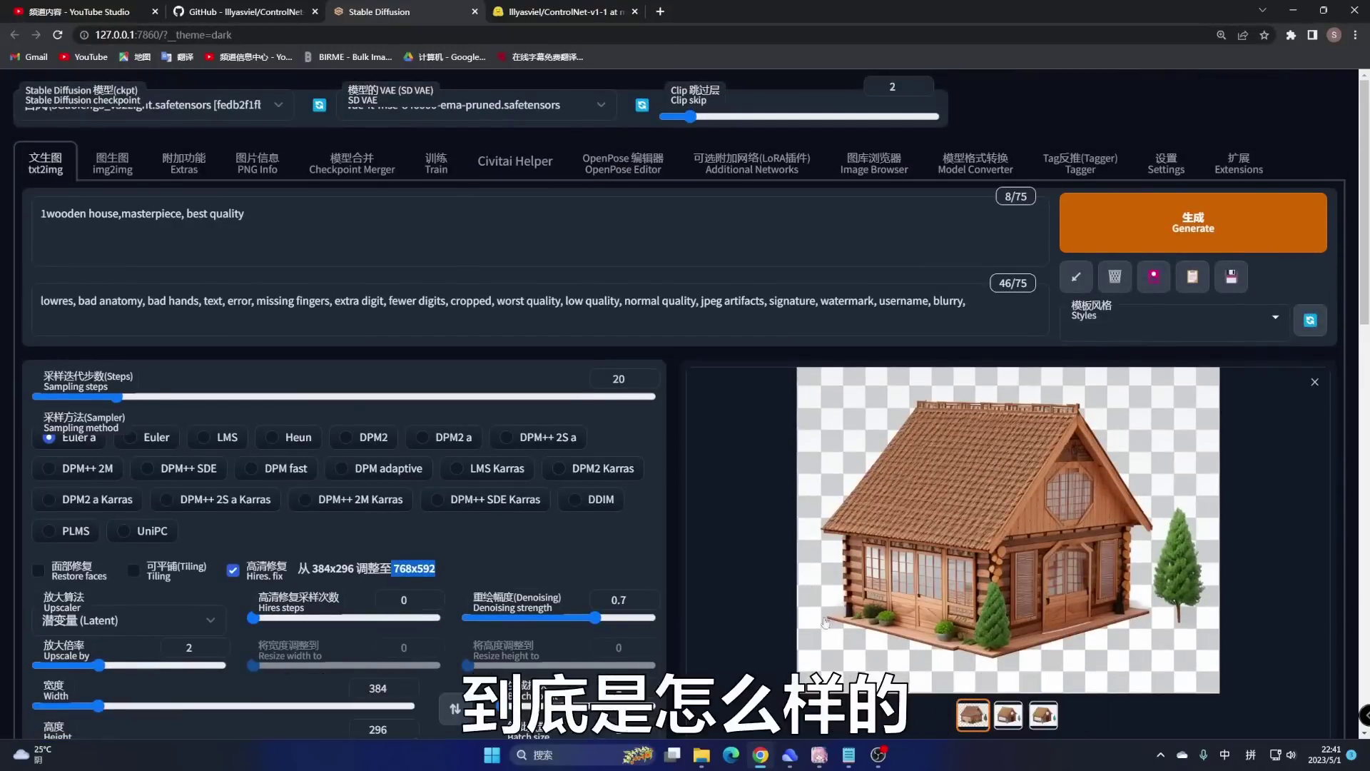
click(849, 754)
drag(304, 419, 675, 421)
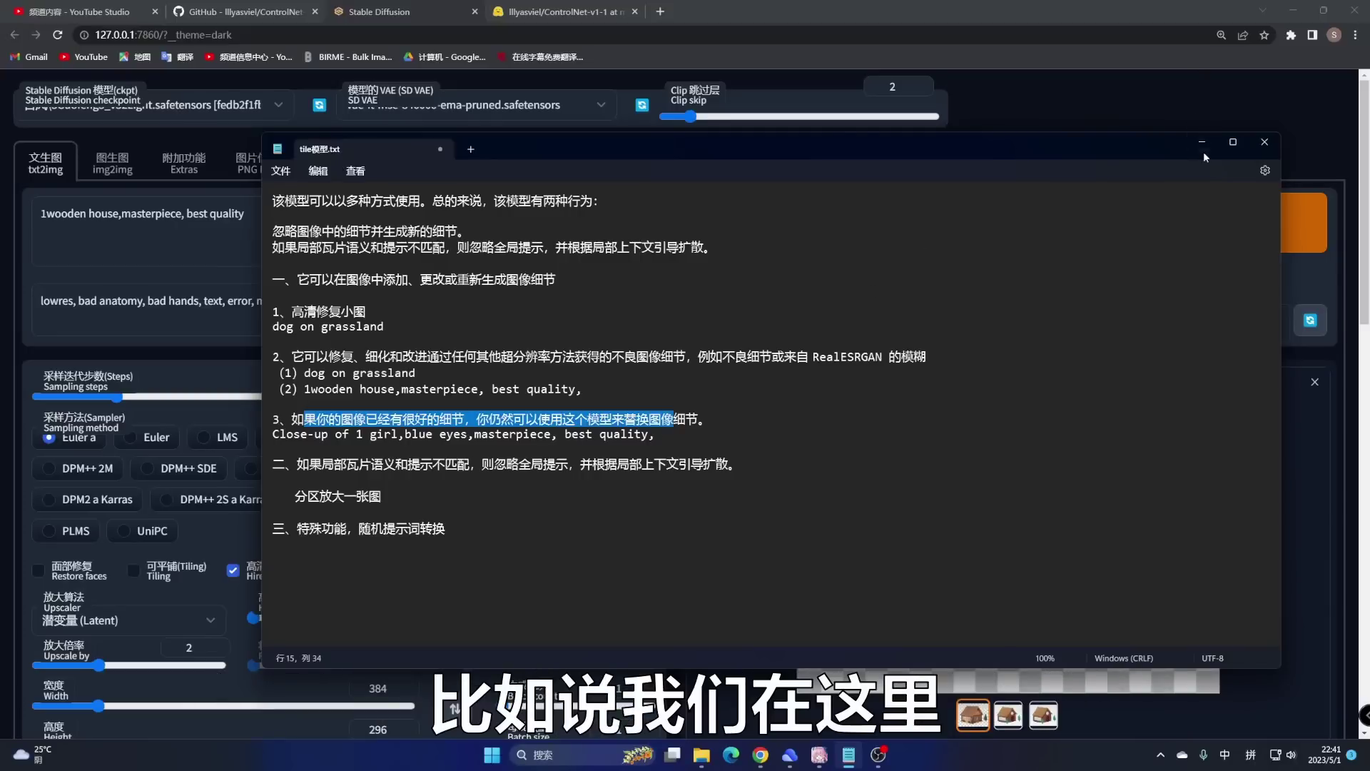
click(1202, 146)
Step: Replace ControlNet Unit 0's source image with the girl portrait 19.png and review the unit's preprocessor and model settings
scroll(476, 329, down, 15)
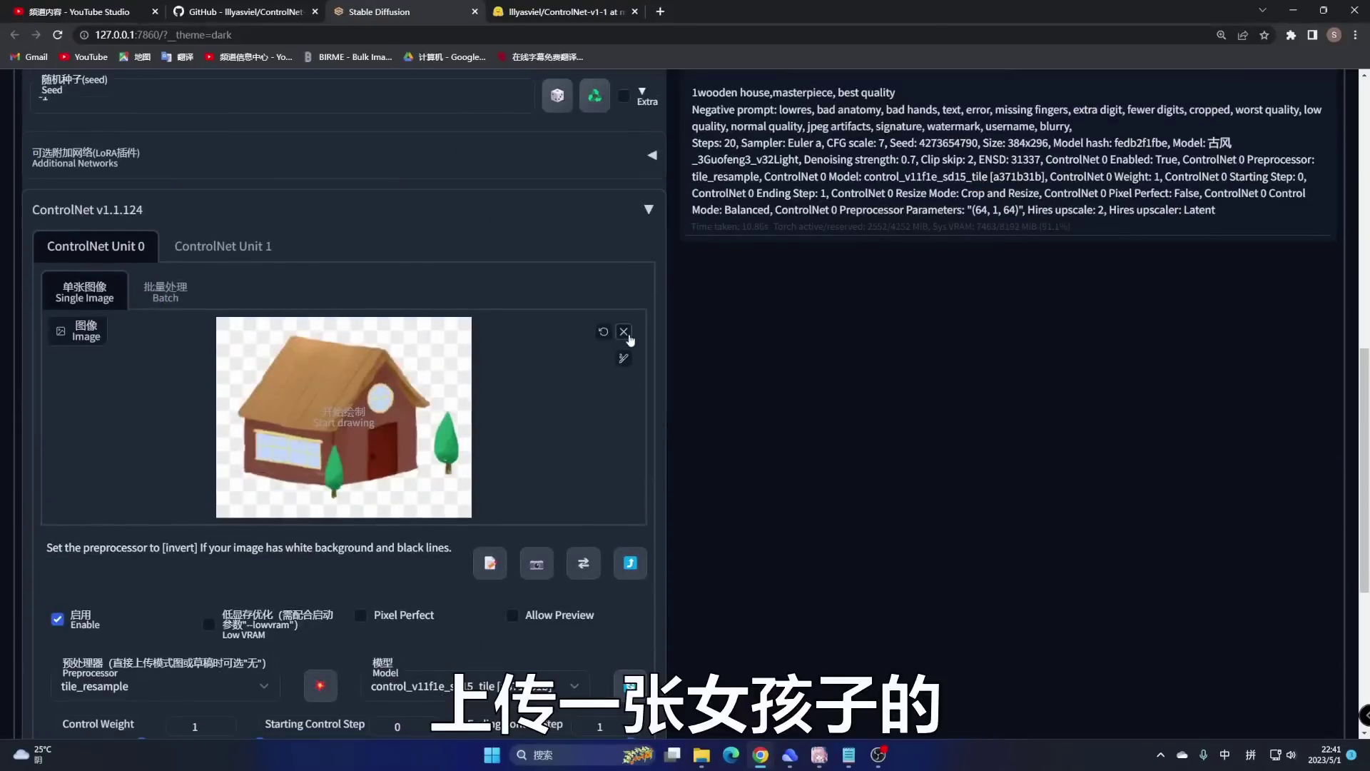
click(630, 337)
click(353, 418)
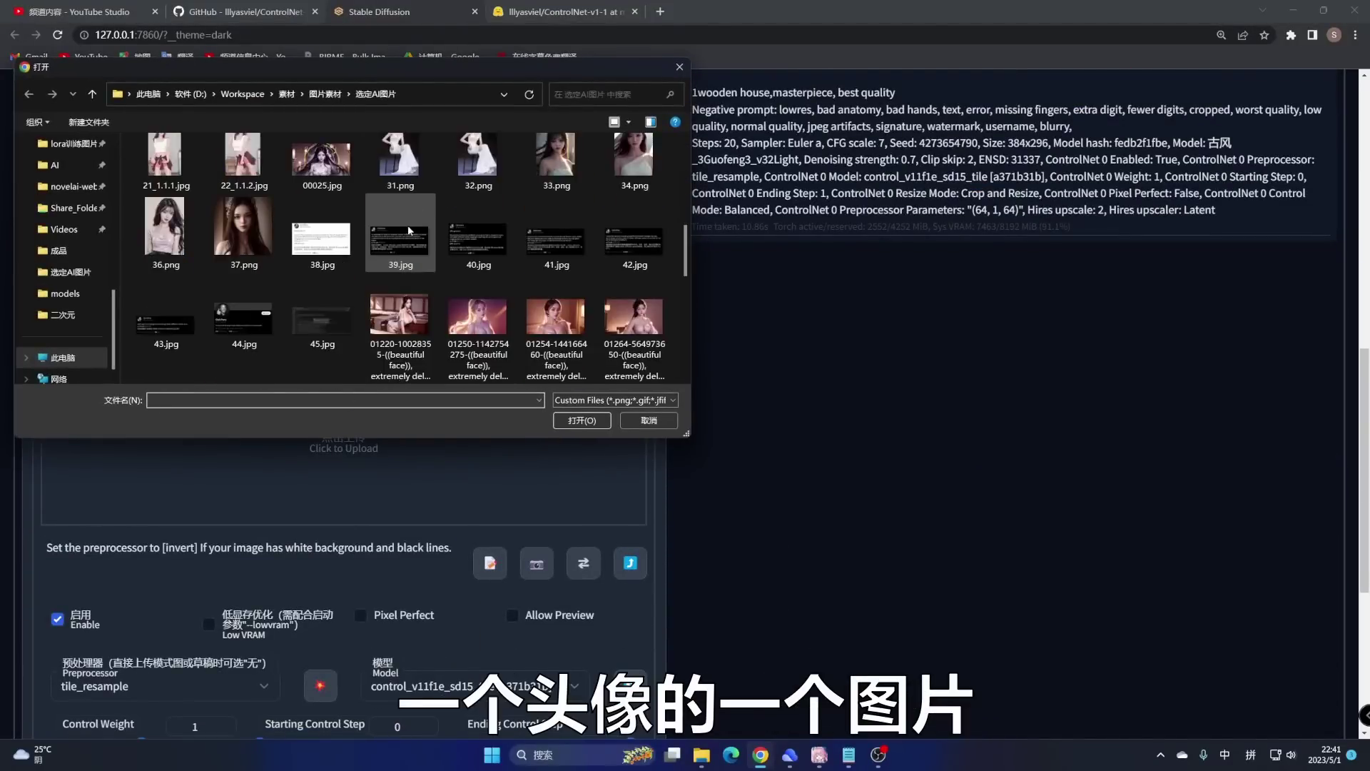
scroll(409, 231, up, 3)
click(478, 246)
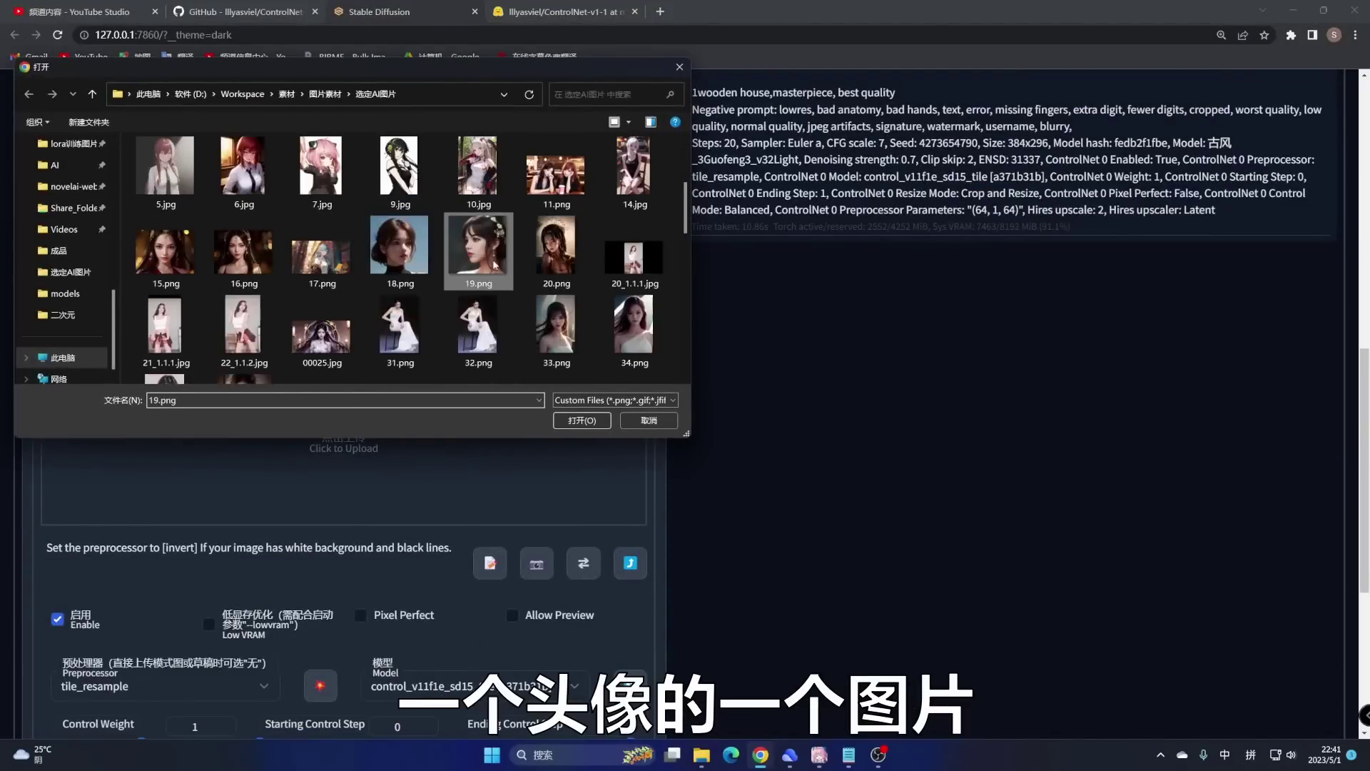
click(589, 425)
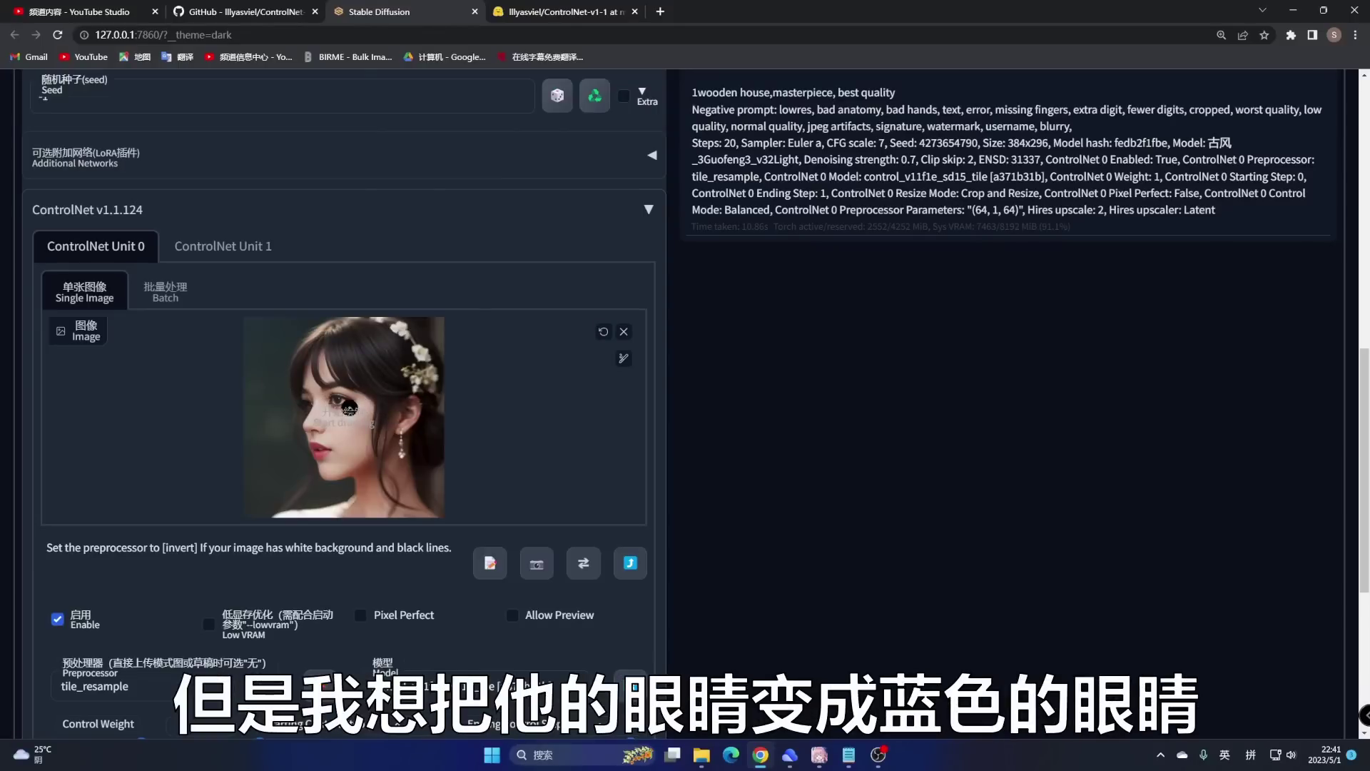
scroll(467, 598, down, 3)
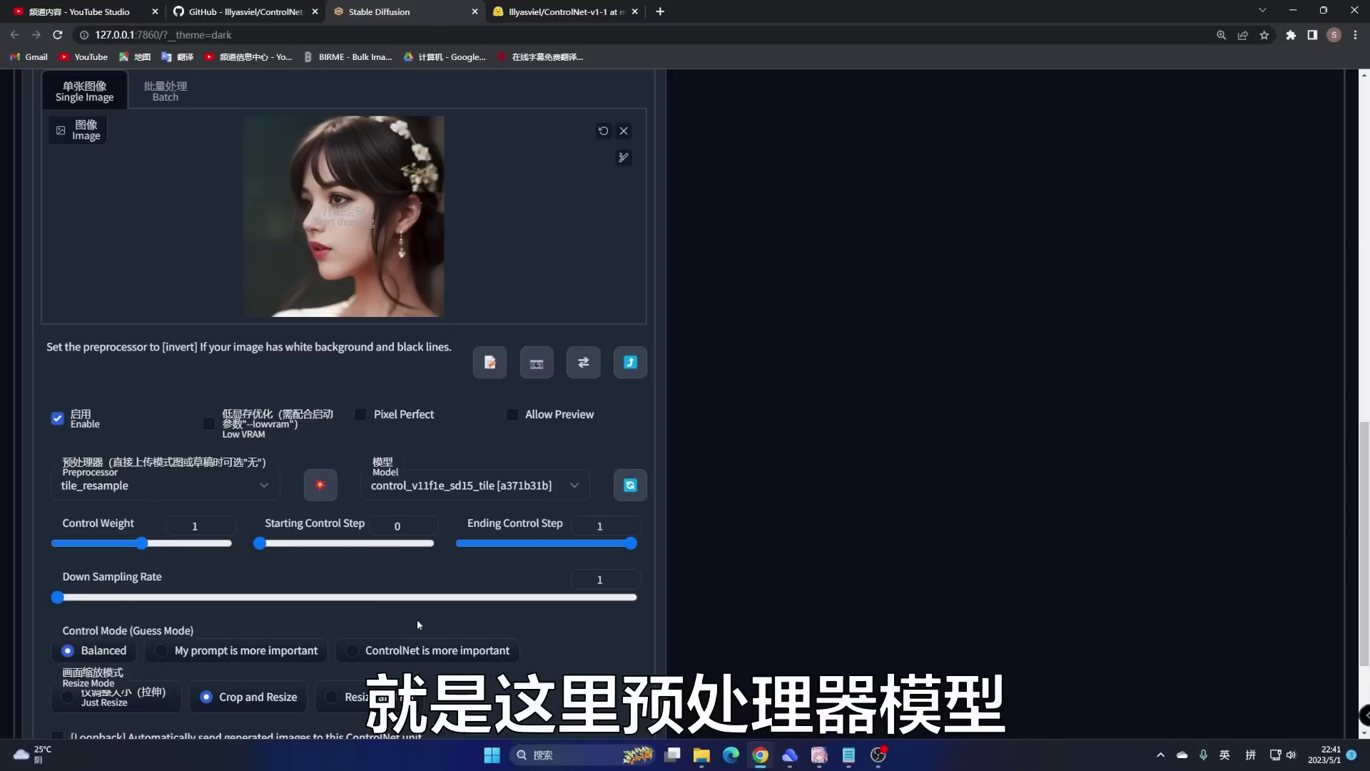
scroll(389, 564, down, 2)
Step: Copy "Close-up of 1 girl,blue eyes,masterpiece, best quality," from the tile模型.txt notes in Notepad and replace the Stable Diffusion prompt with it
scroll(399, 482, up, 20)
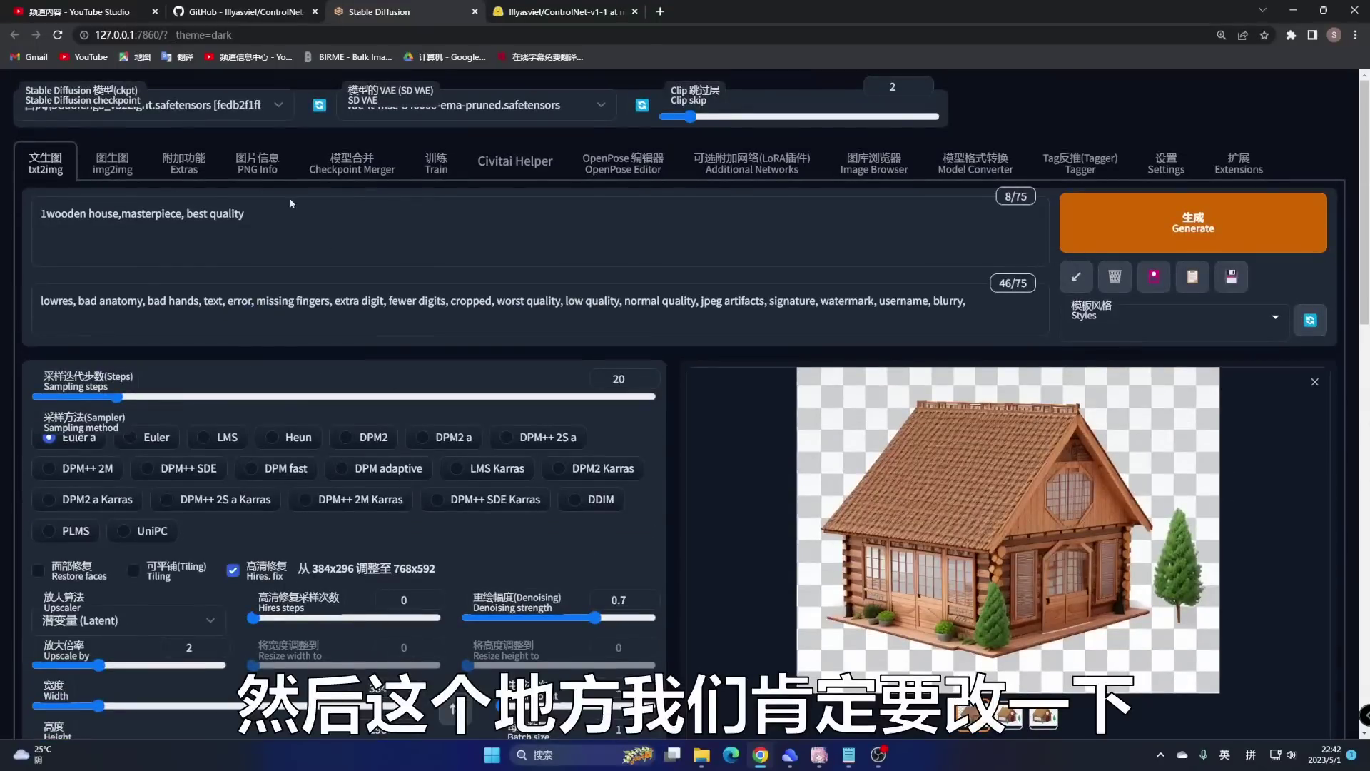
click(849, 755)
drag(675, 441, 260, 440)
key(ctrl+c)
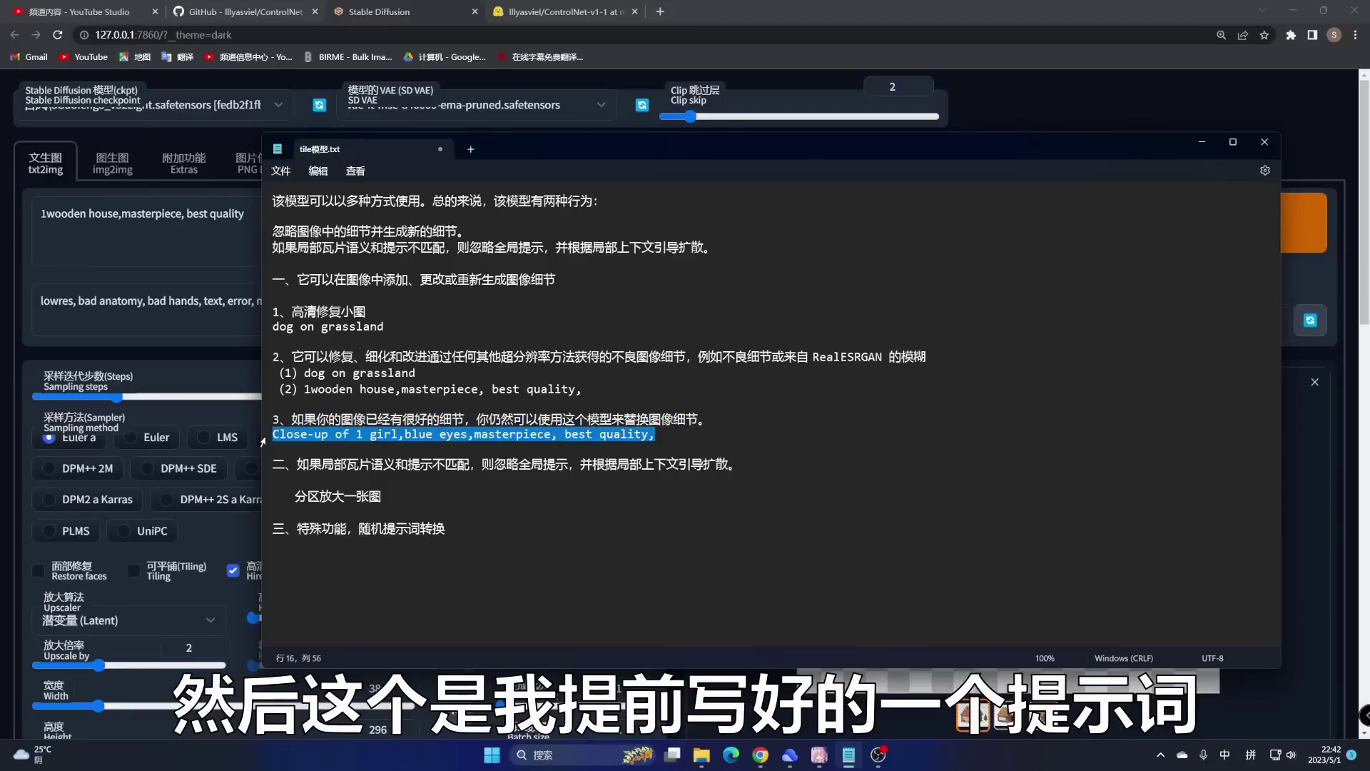
click(198, 221)
drag(245, 214, 35, 215)
key(ctrl+v)
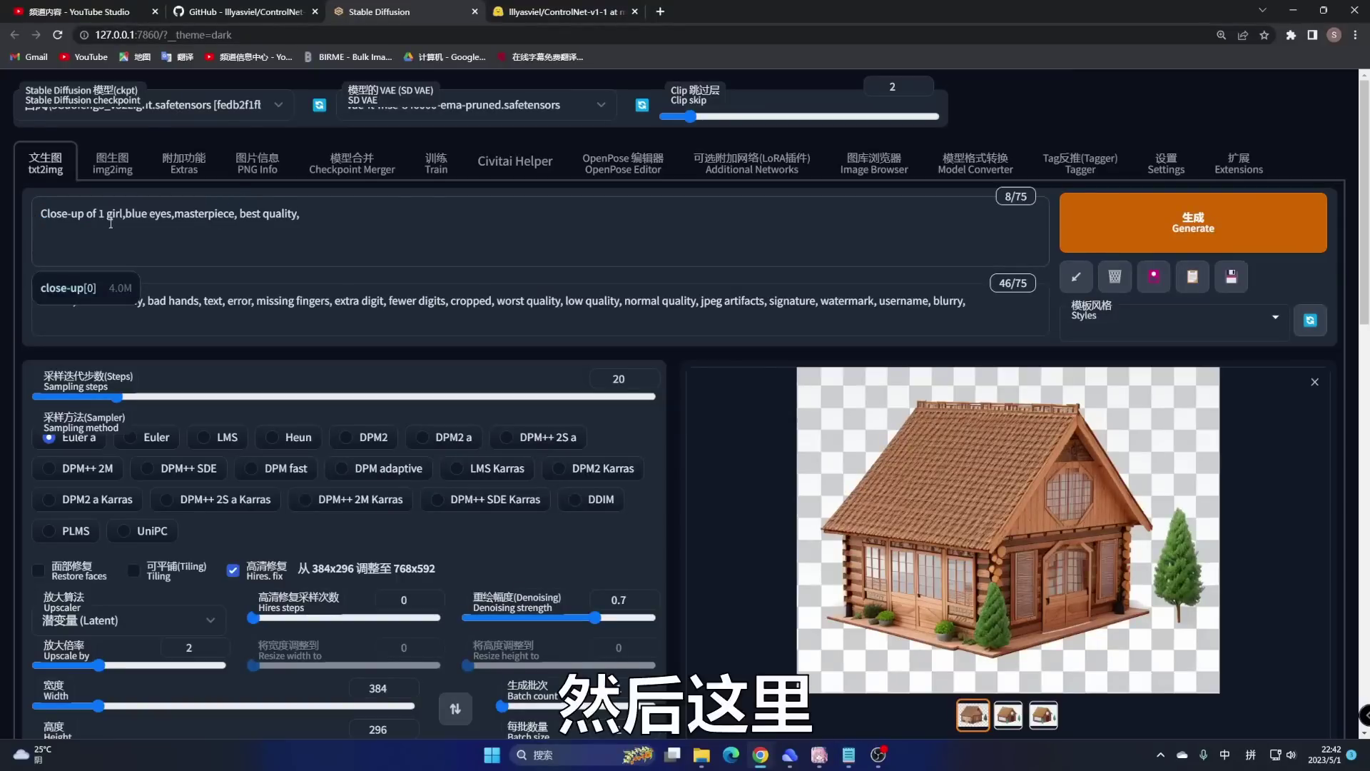
drag(123, 214, 41, 214)
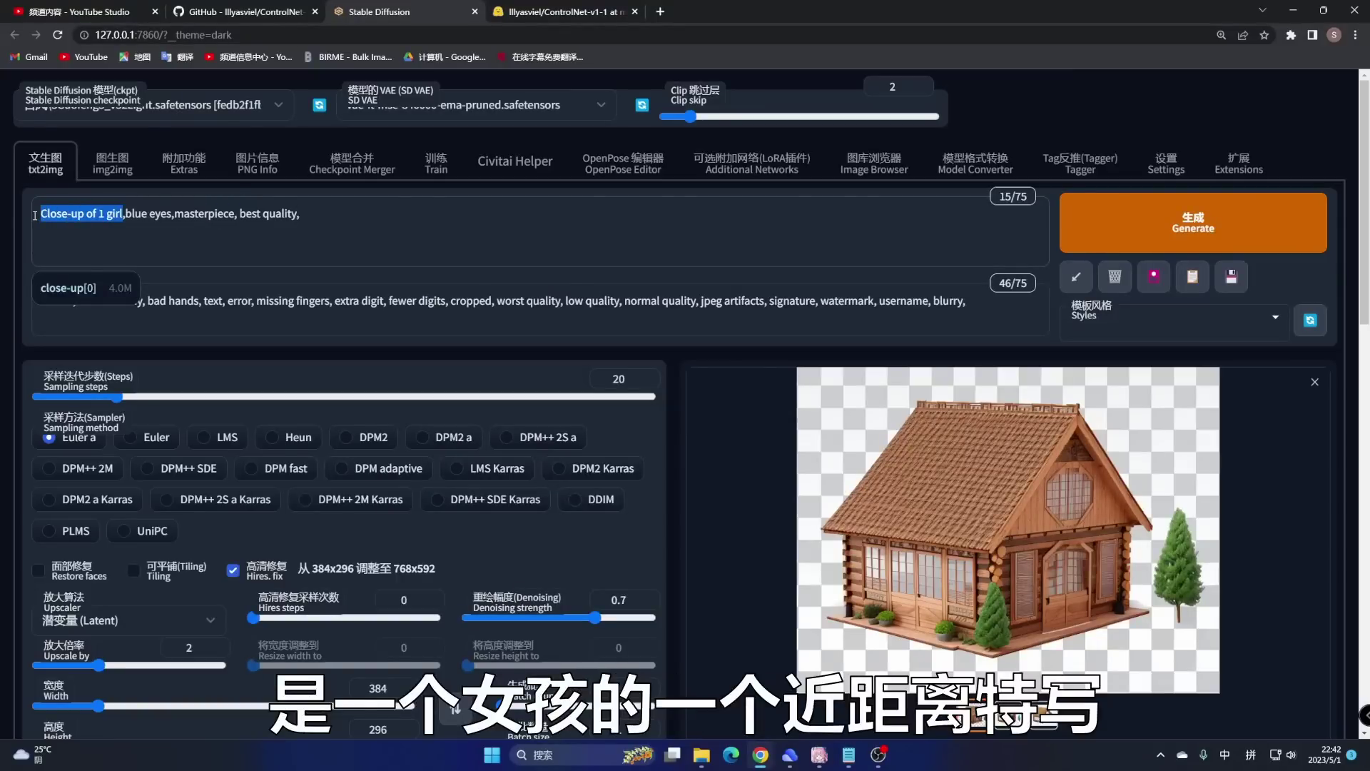
drag(126, 214, 299, 214)
click(361, 231)
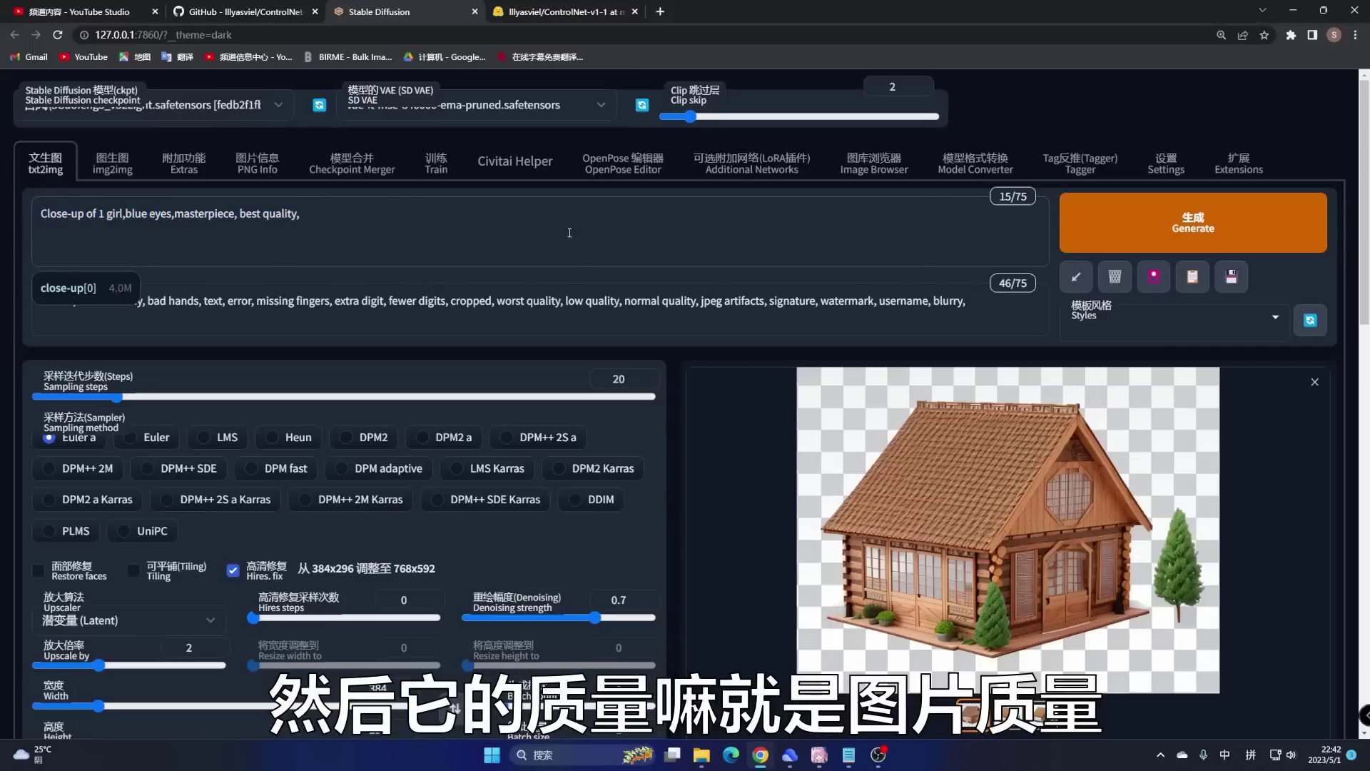
Step: Generate the blue-eyed girl at 384 × 296 with 2x Hires. fix and view the result
click(1204, 211)
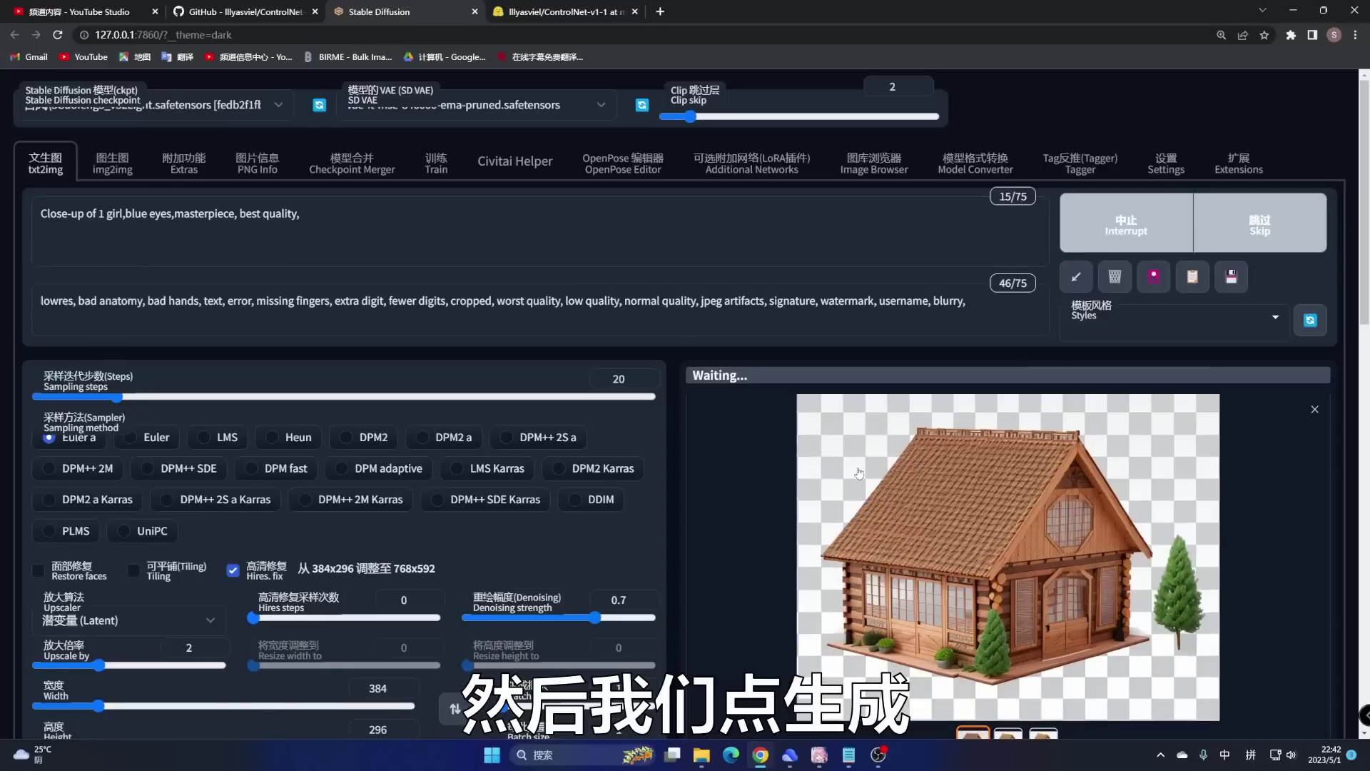
scroll(859, 471, down, 1)
scroll(461, 615, down, 2)
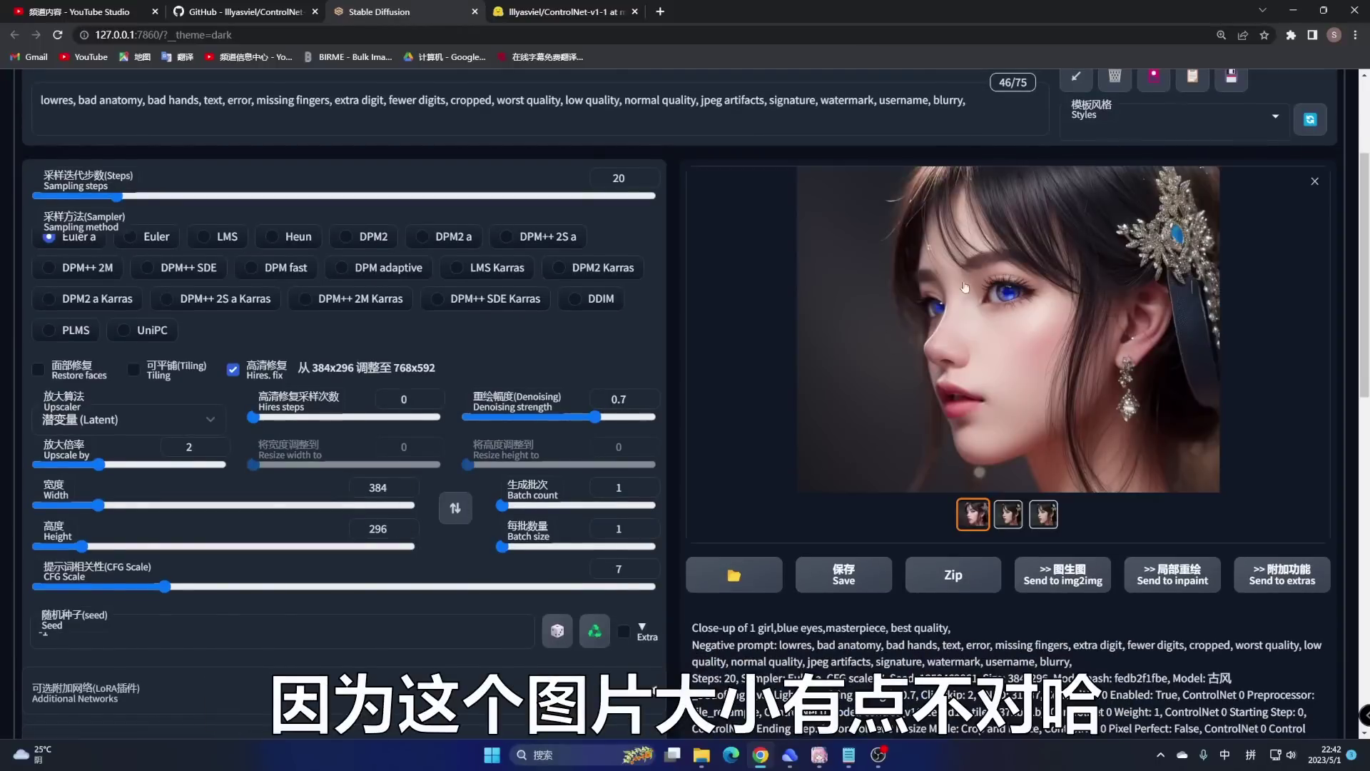
Step: Match the generation size to the portrait source image at 512 × 512 and generate the girl again with 2x Hires. fix
scroll(426, 458, down, 7)
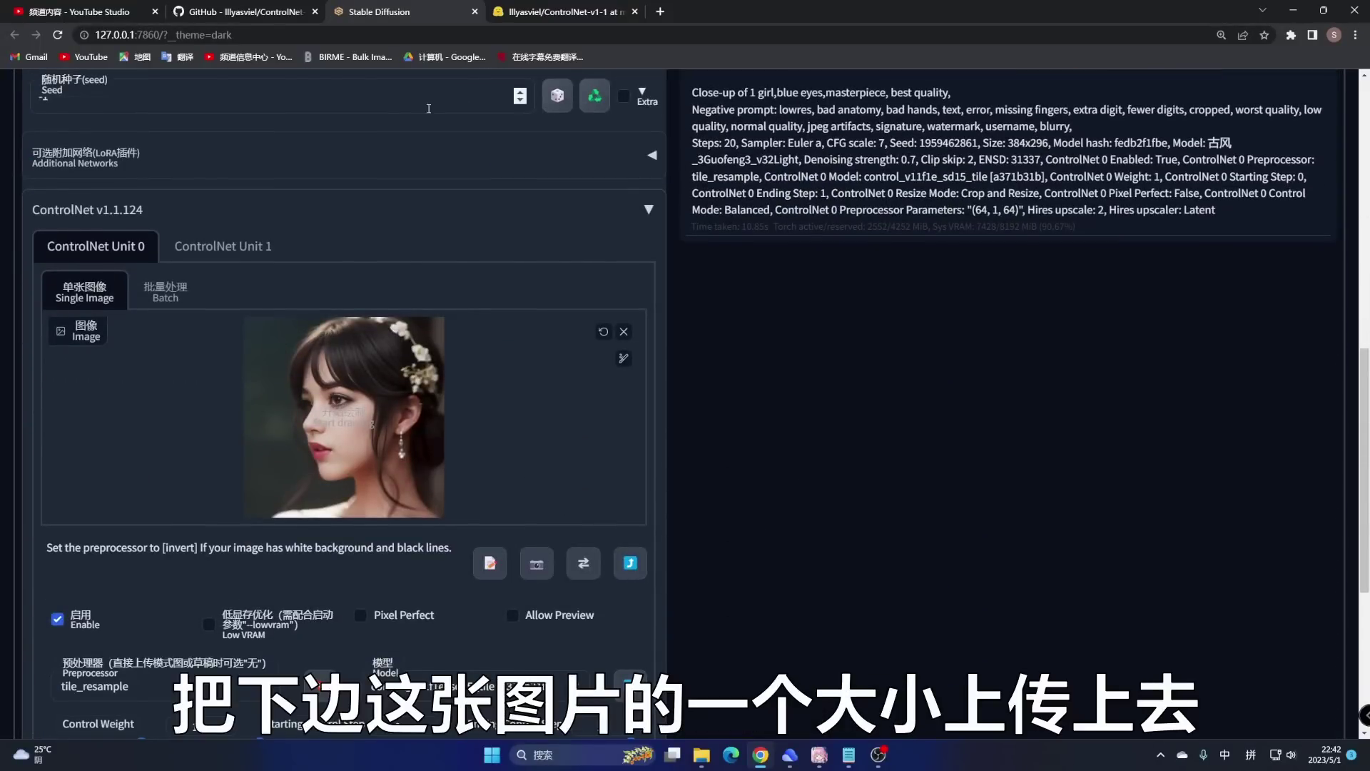
click(630, 563)
scroll(414, 488, up, 8)
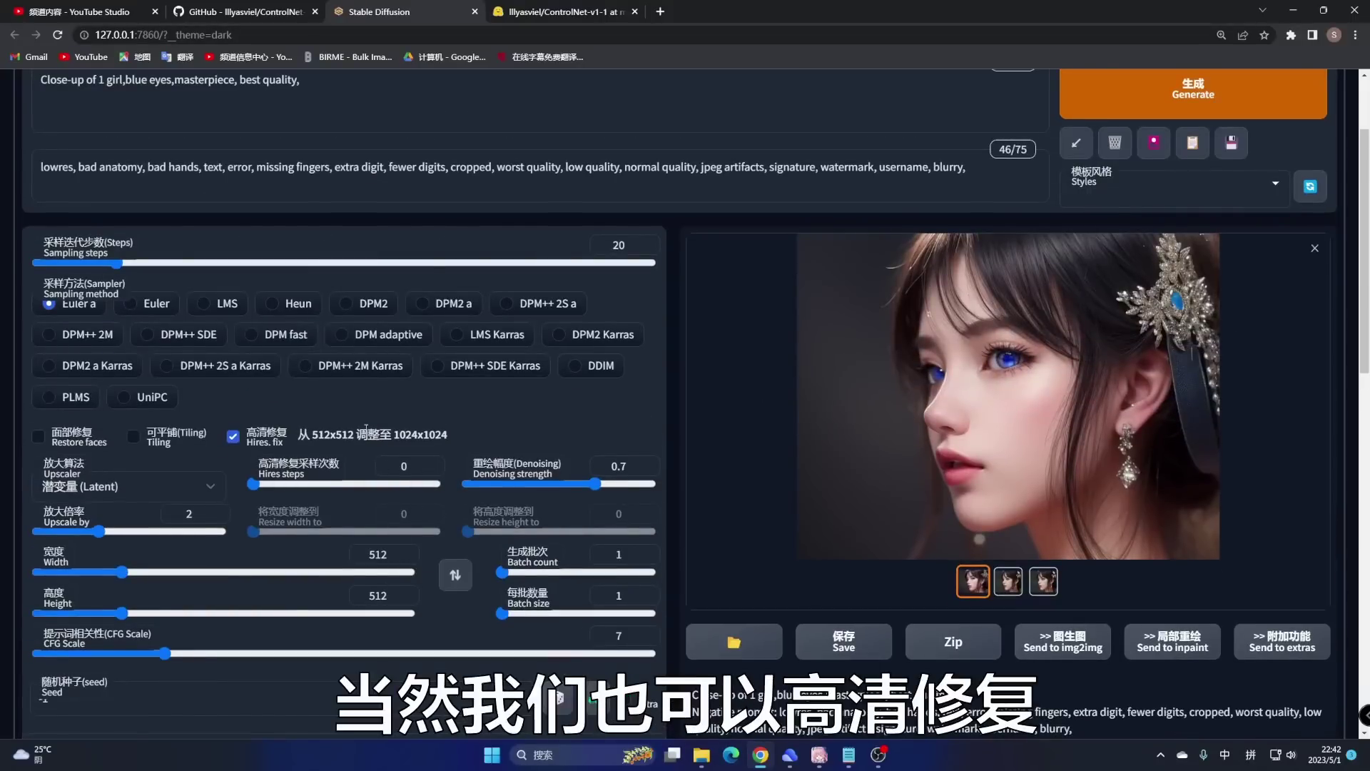
click(1221, 87)
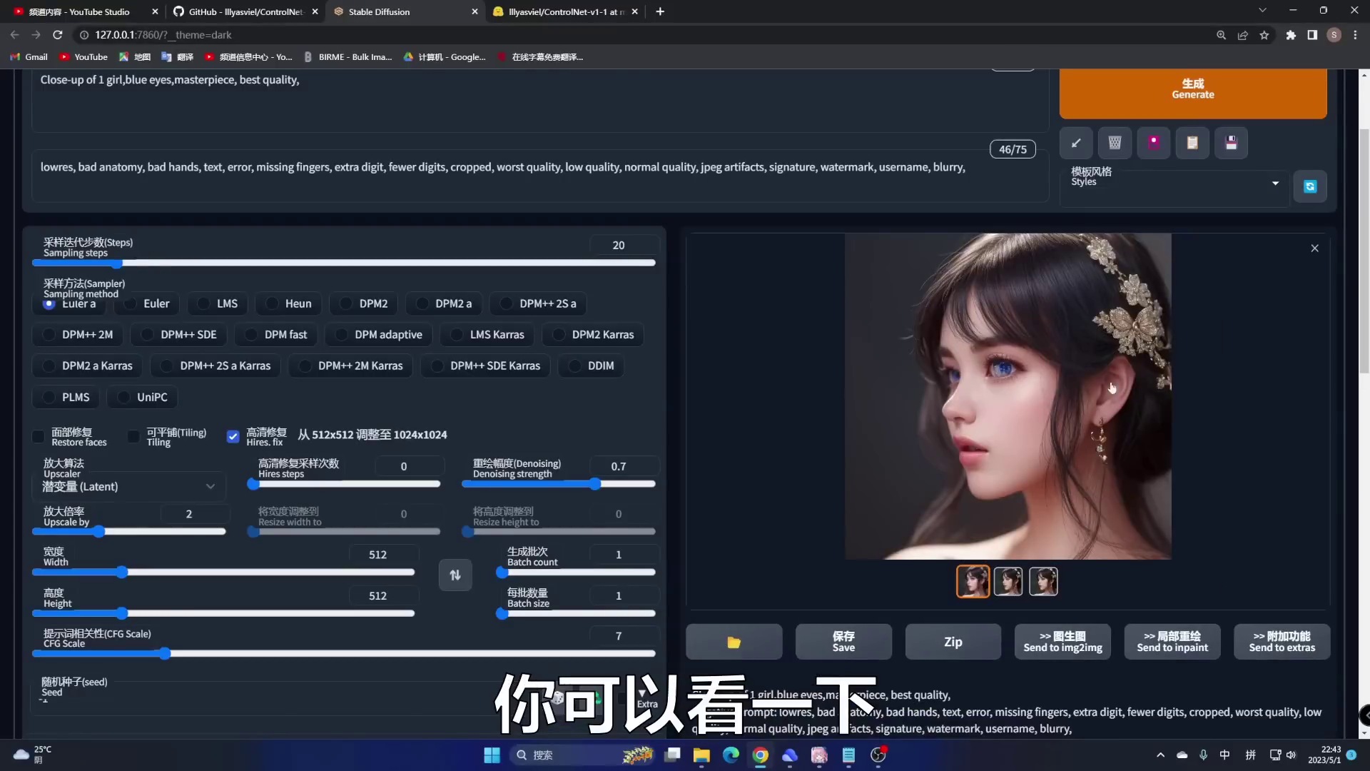
Step: Examine the generated portrait at full size and compare it with the source portrait in the ControlNet unit and the output gallery
click(1053, 363)
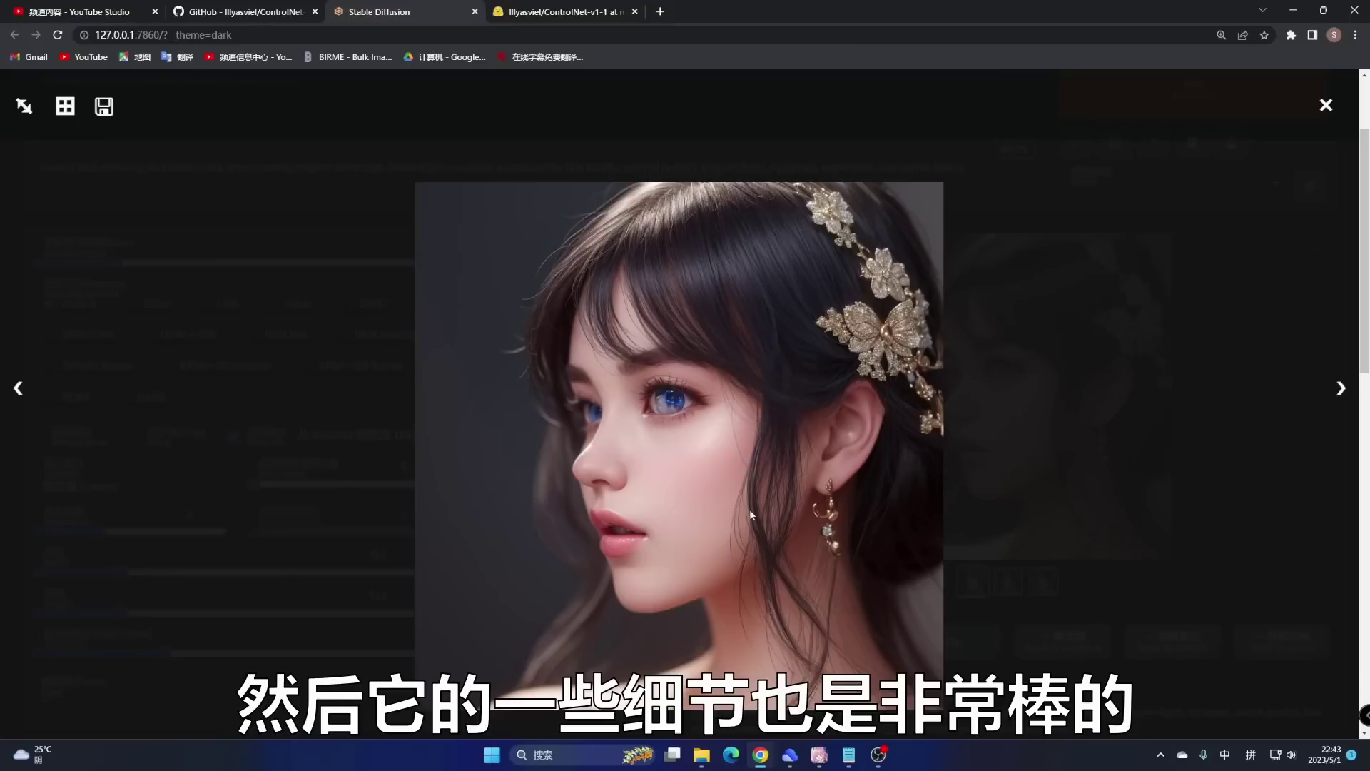
click(1322, 106)
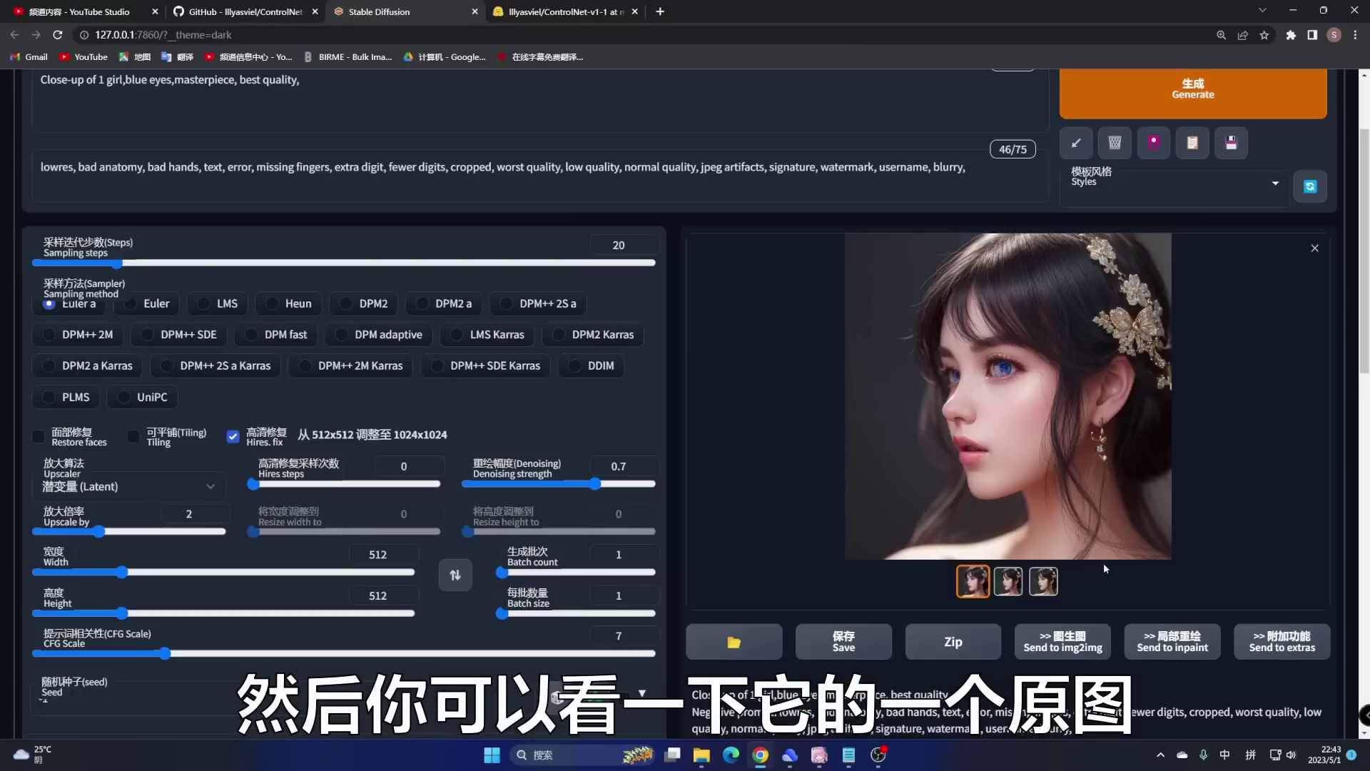
scroll(859, 602, down, 7)
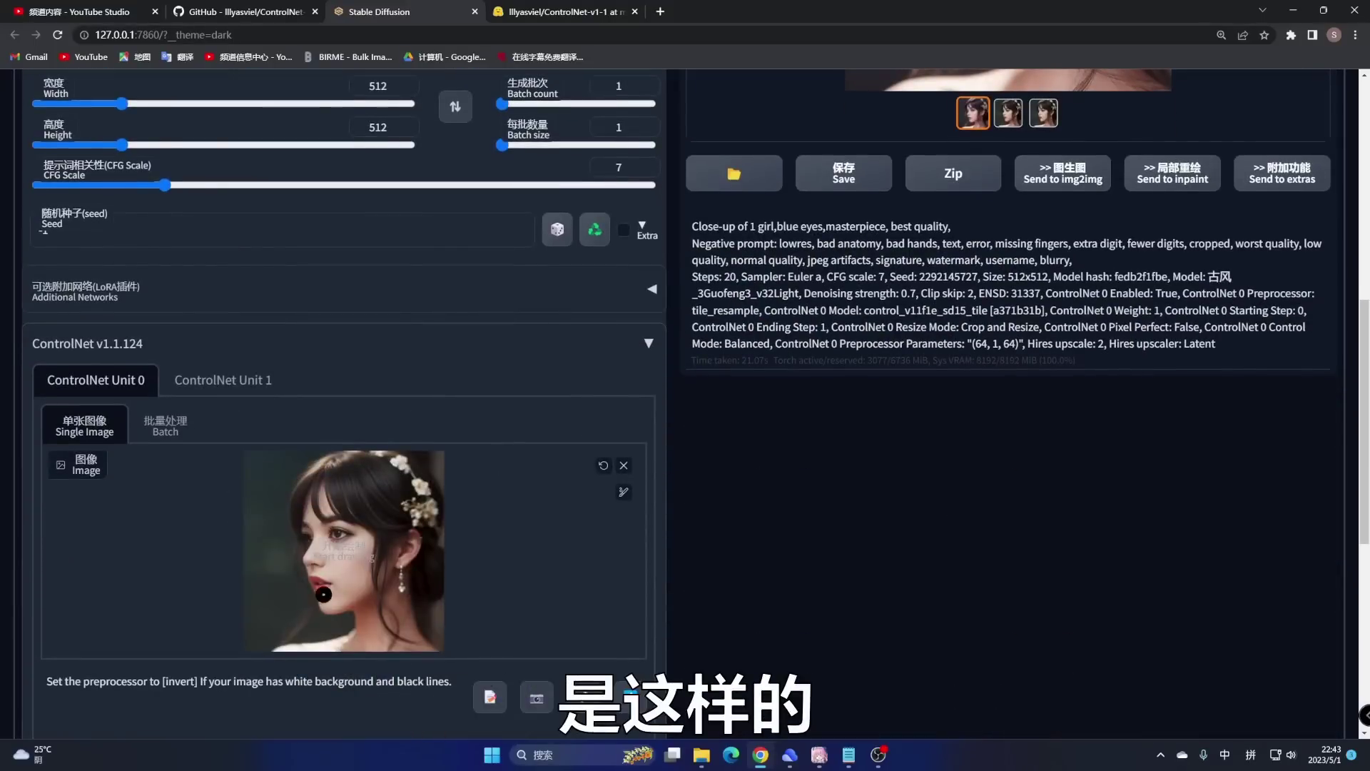
scroll(1085, 388, up, 4)
click(1043, 380)
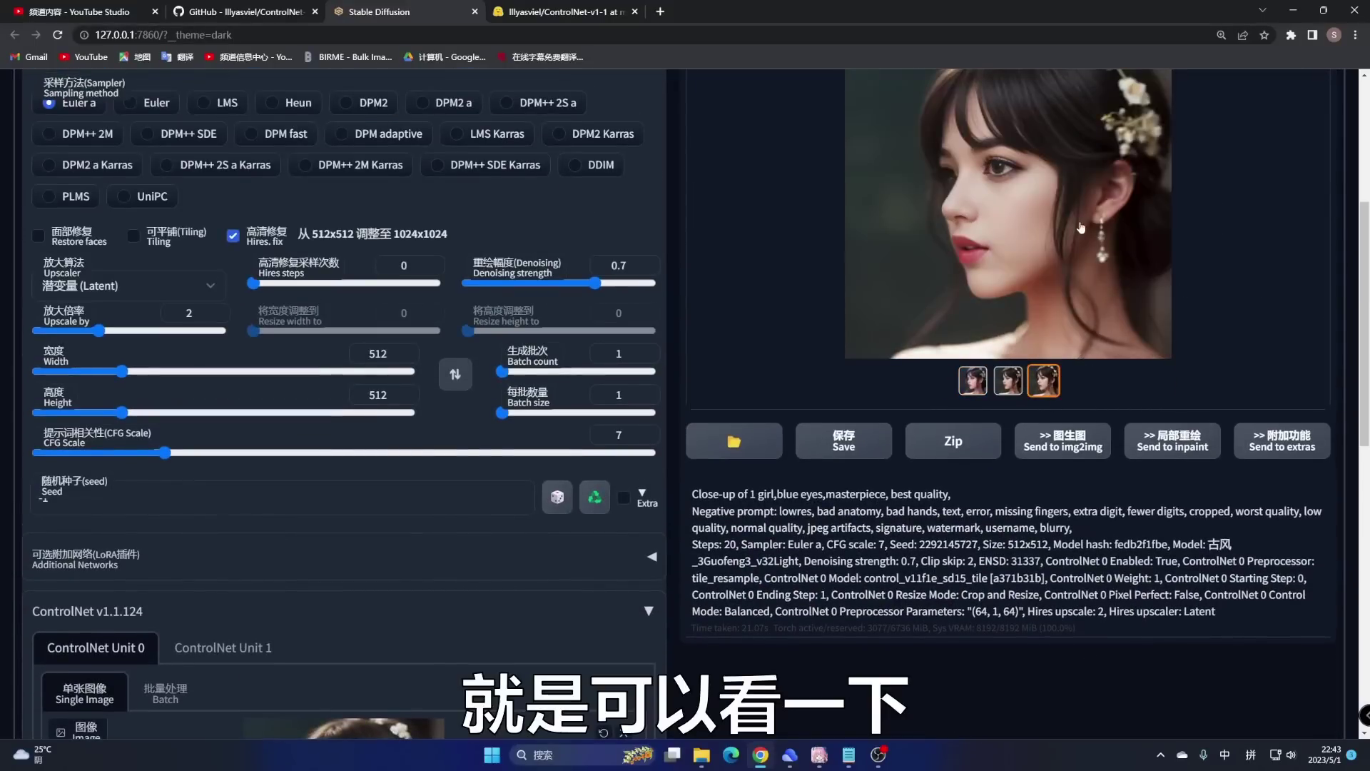
Step: Compare the blue-eyed girl result with the source portrait in the output gallery and view the result at full size
scroll(1049, 371, up, 4)
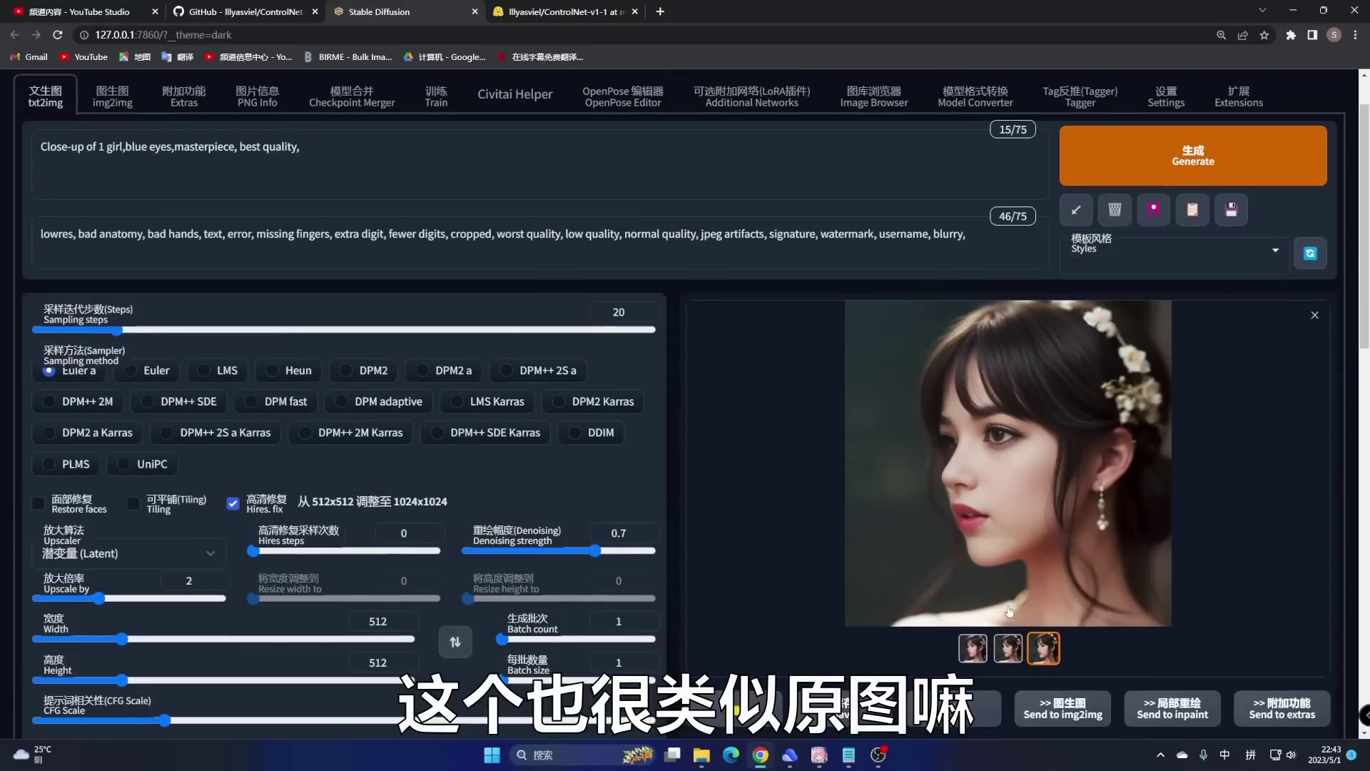
click(973, 653)
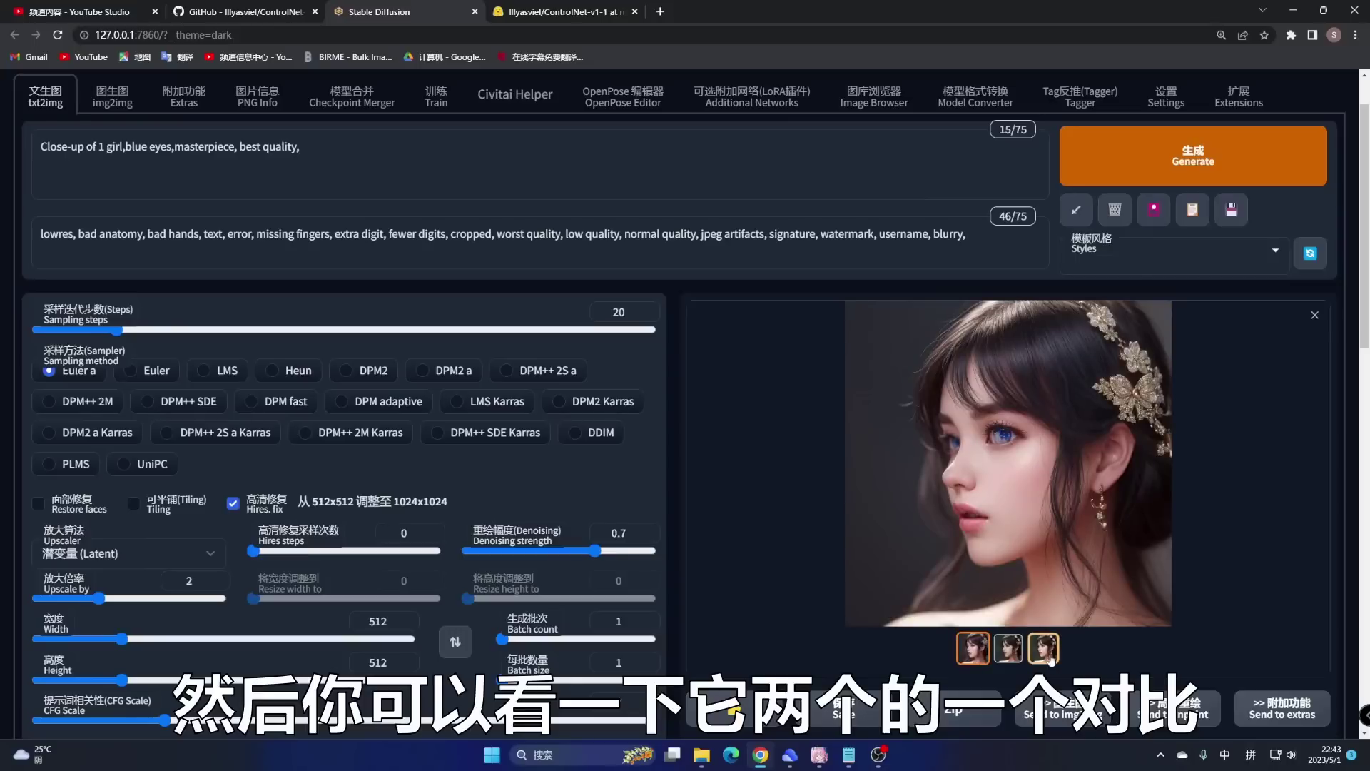
click(1009, 648)
click(973, 648)
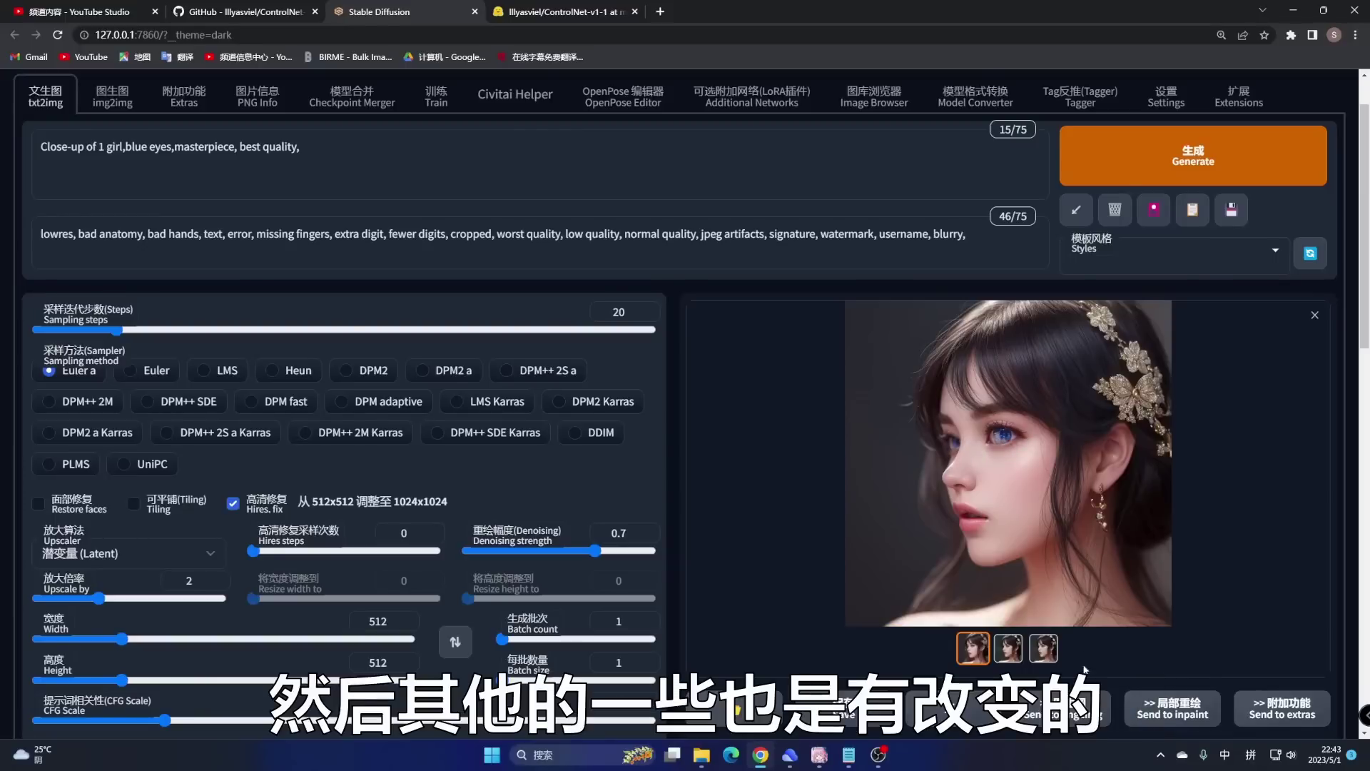
click(1047, 655)
click(973, 648)
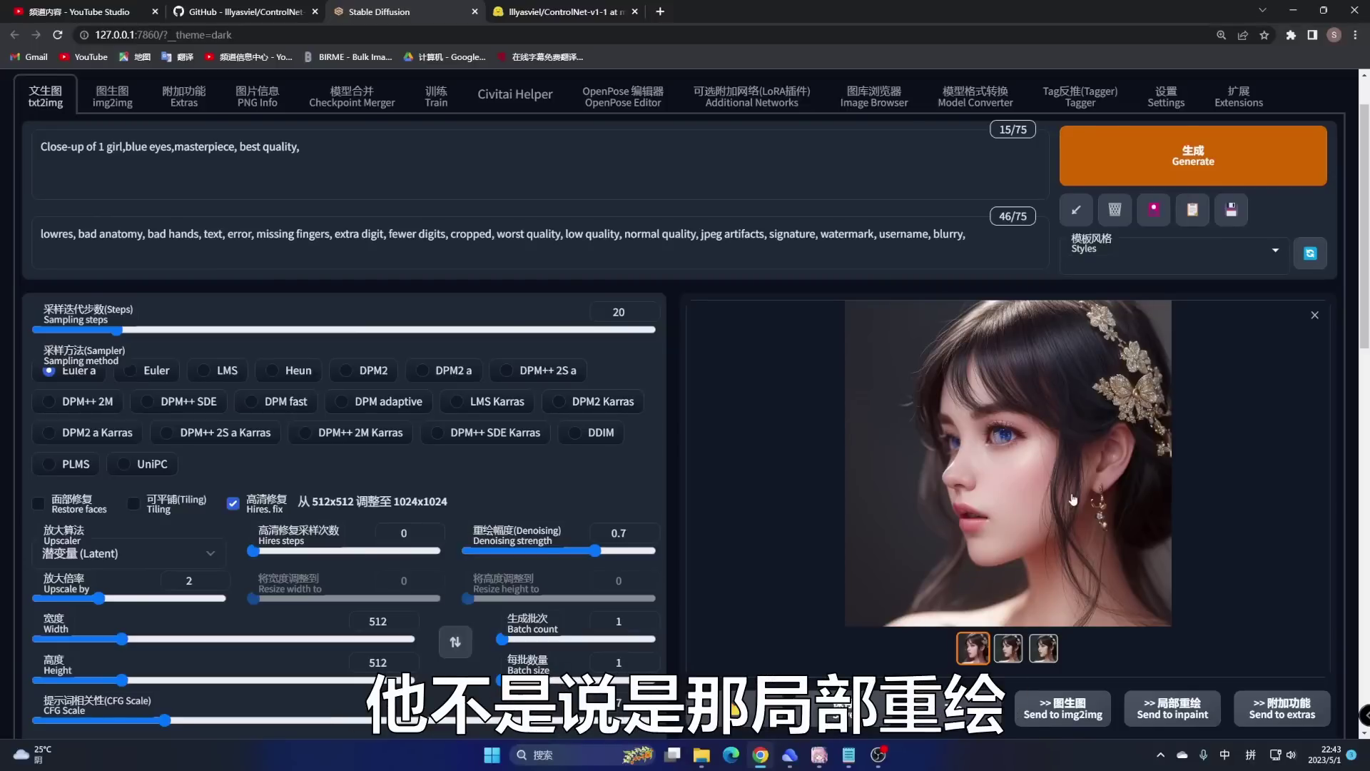
click(1049, 655)
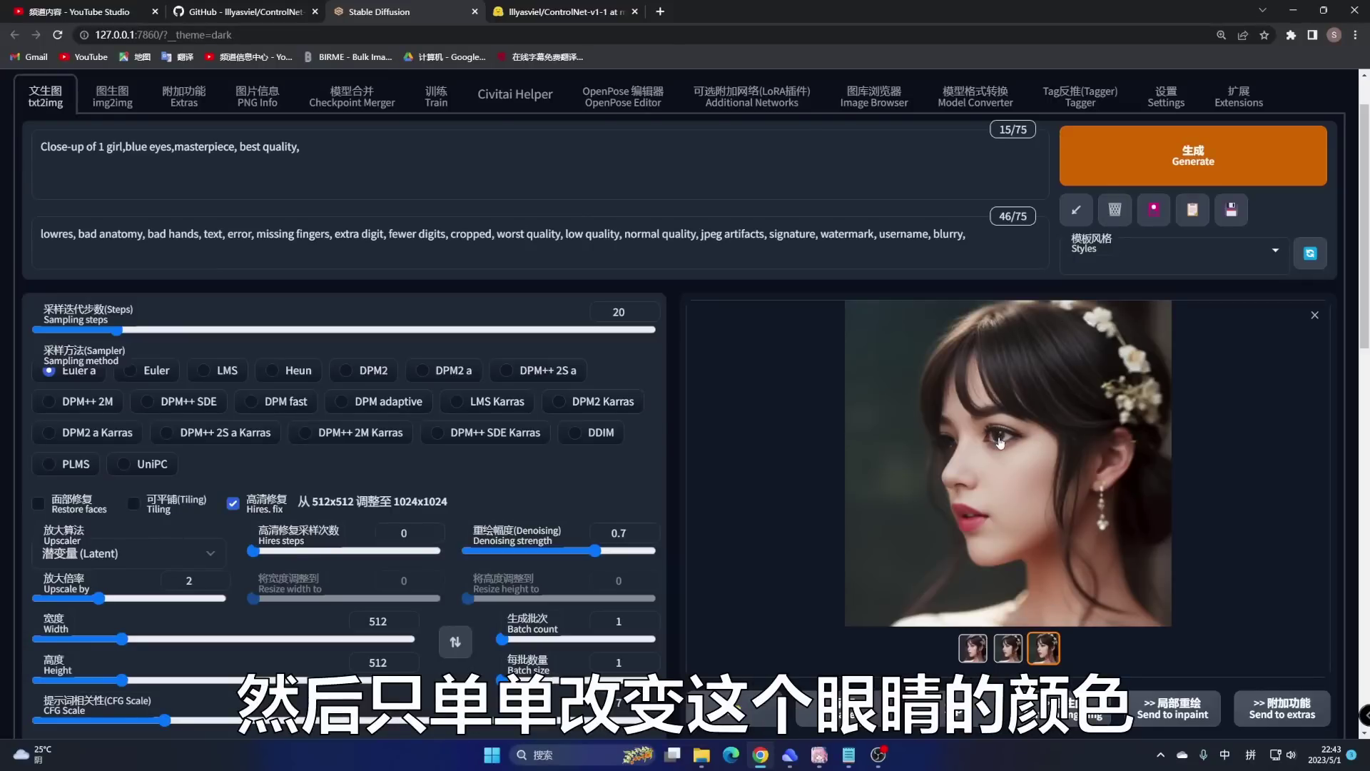
click(973, 648)
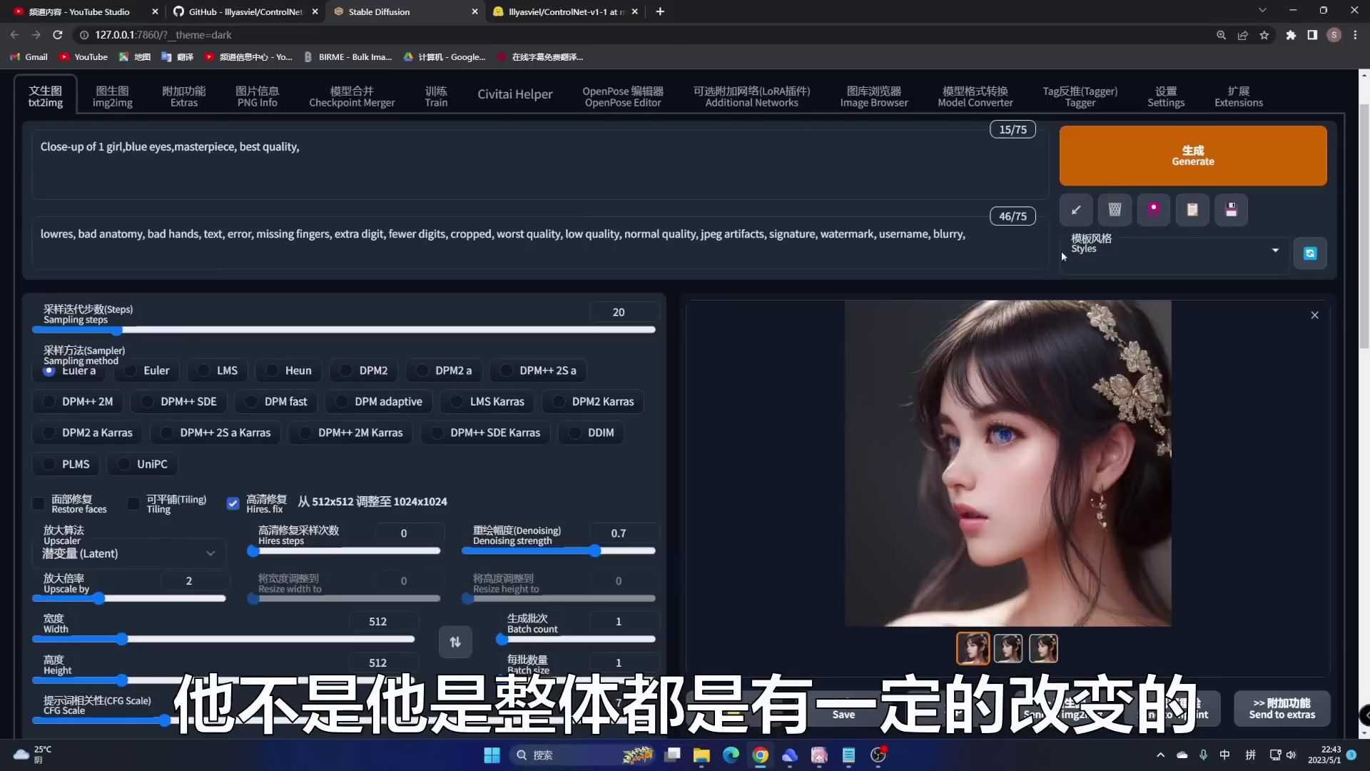
click(1026, 486)
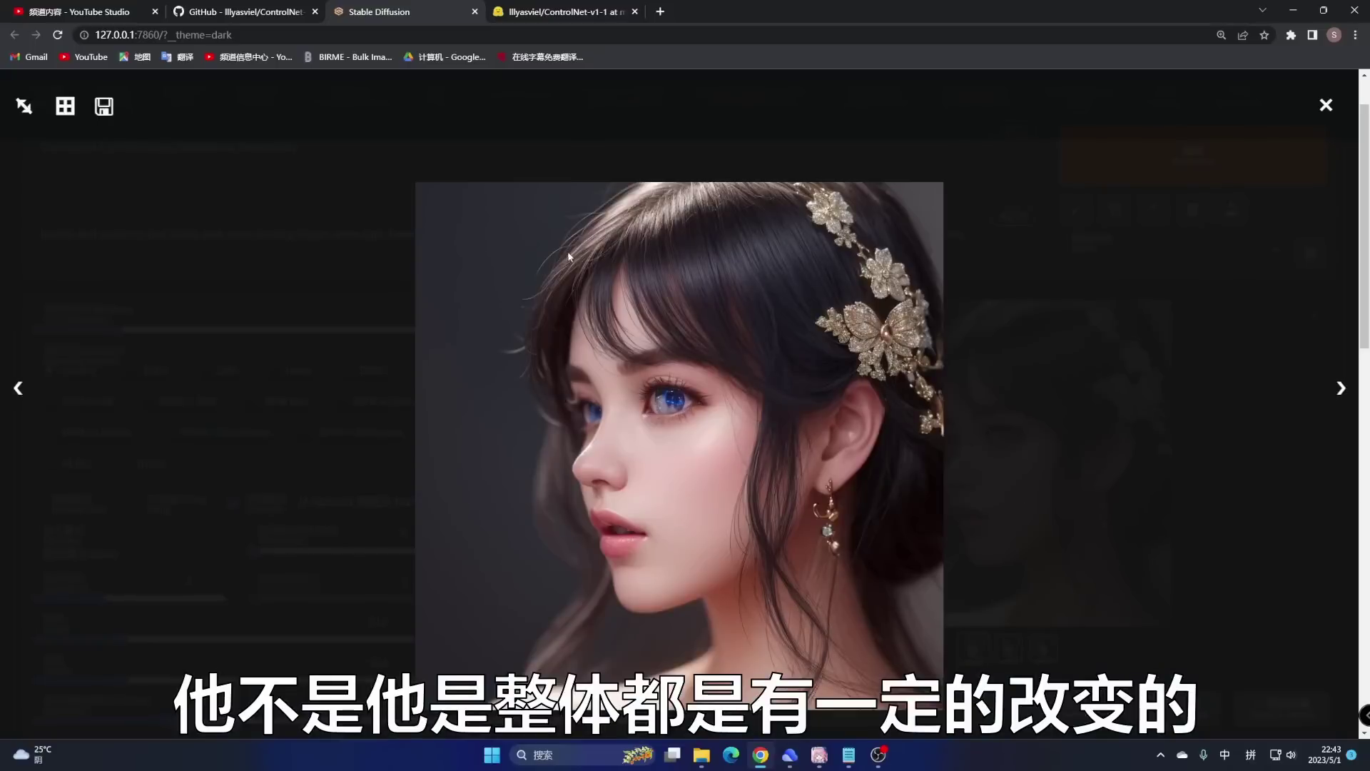
click(1326, 105)
Step: Review the checkpoint, ControlNet source image and prompts used for the blue-eyed portrait, and re-examine the result against the source
scroll(965, 348, up, 1)
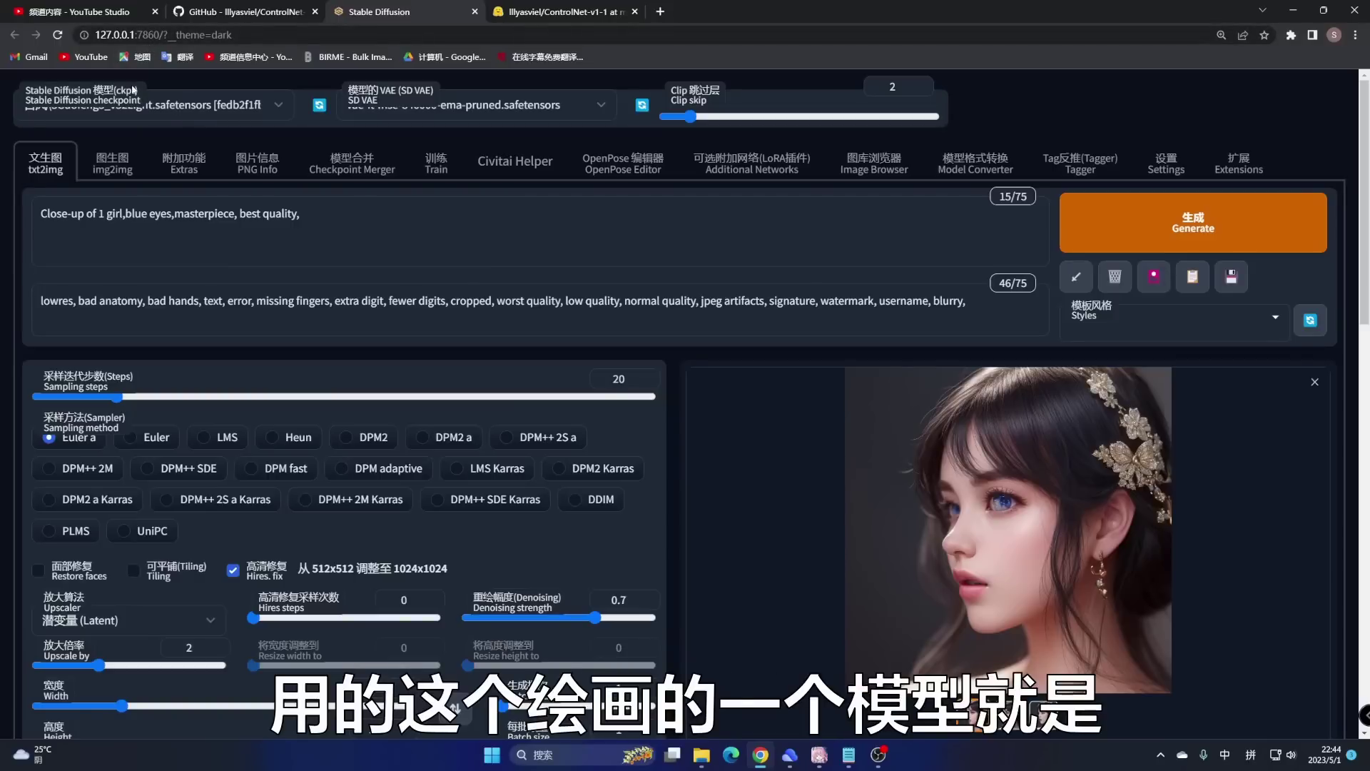
scroll(435, 454, down, 11)
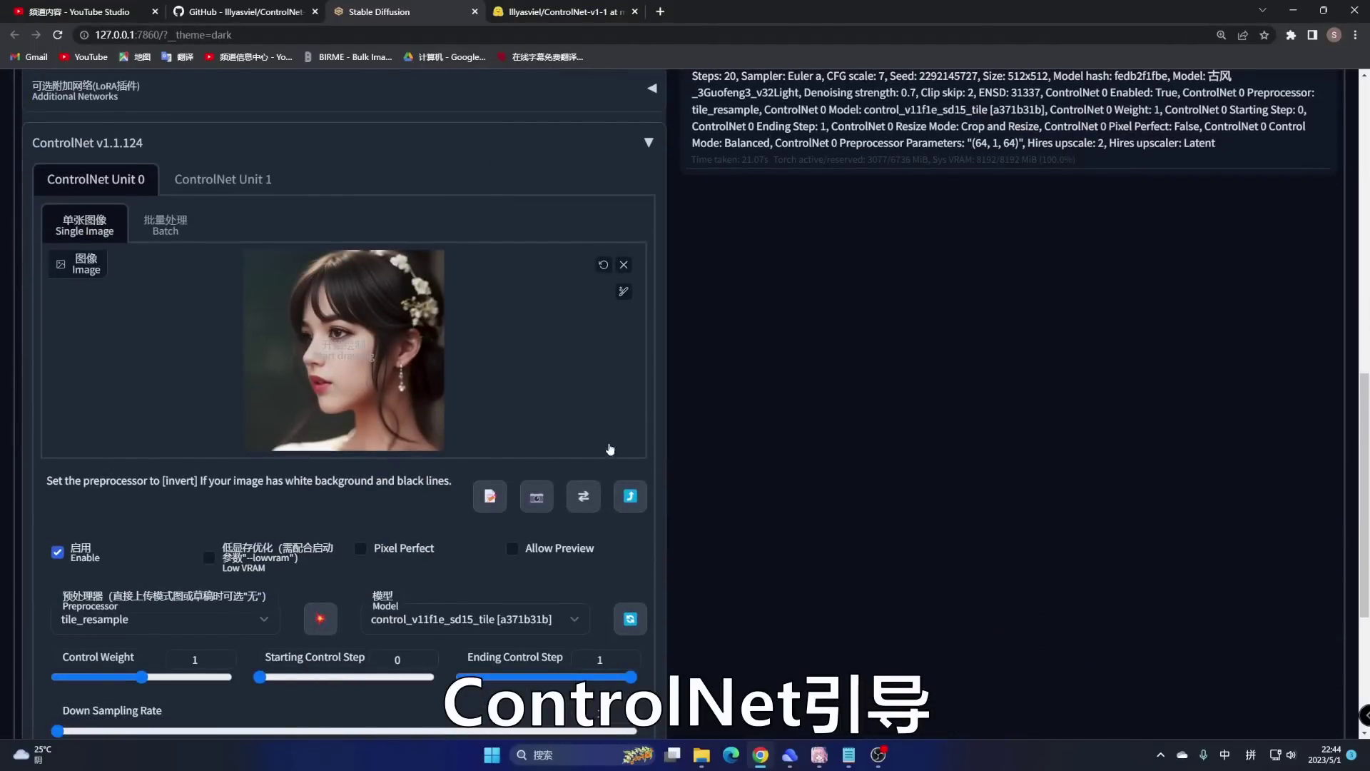
scroll(548, 408, up, 3)
scroll(547, 408, up, 7)
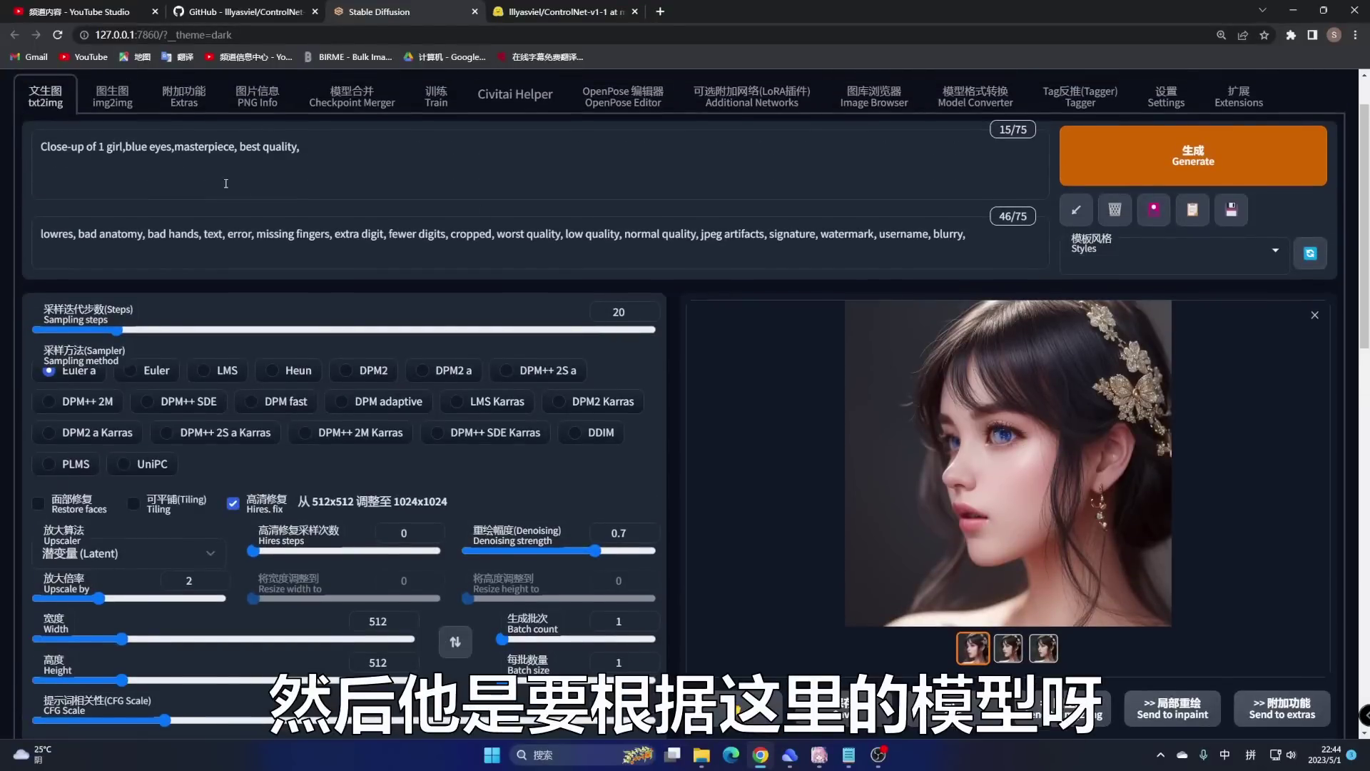
scroll(226, 183, up, 1)
drag(99, 214, 230, 214)
drag(233, 300, 293, 300)
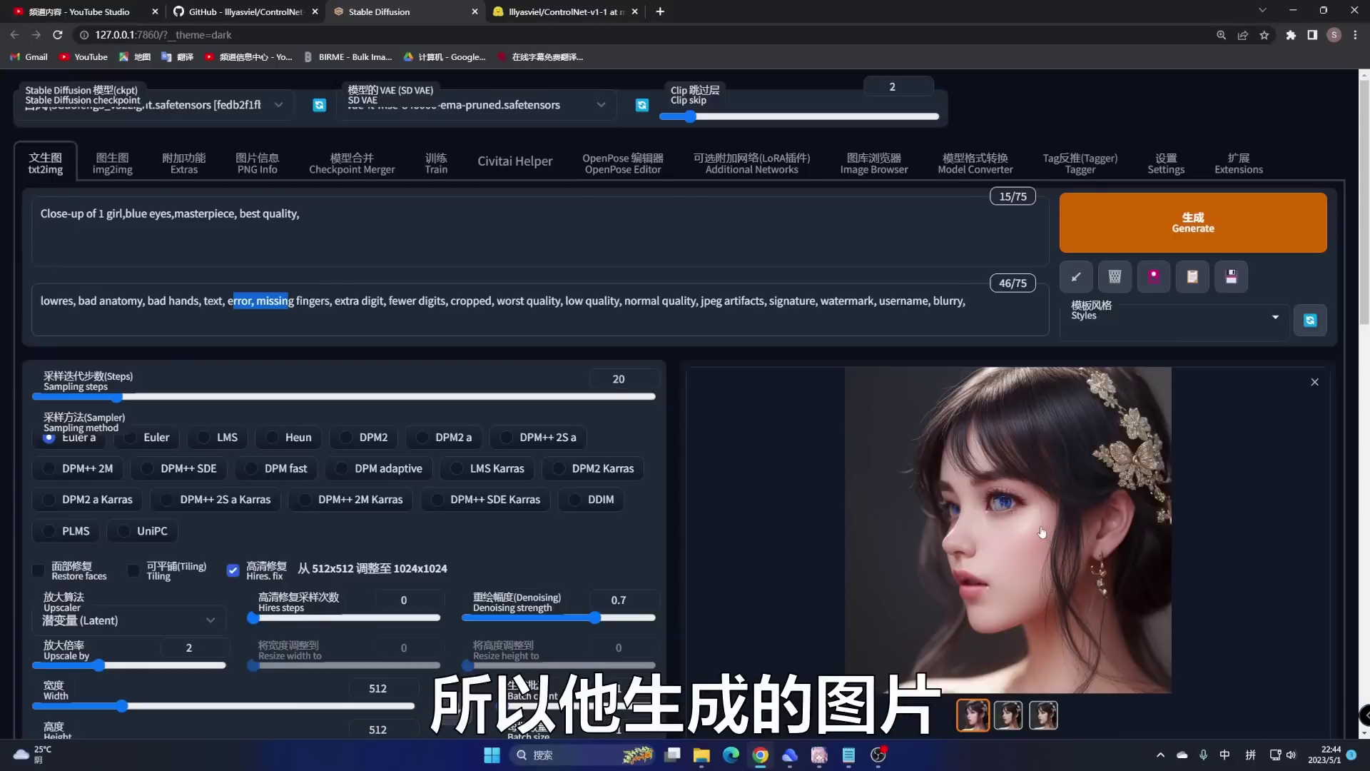
click(1043, 714)
click(978, 715)
click(1027, 500)
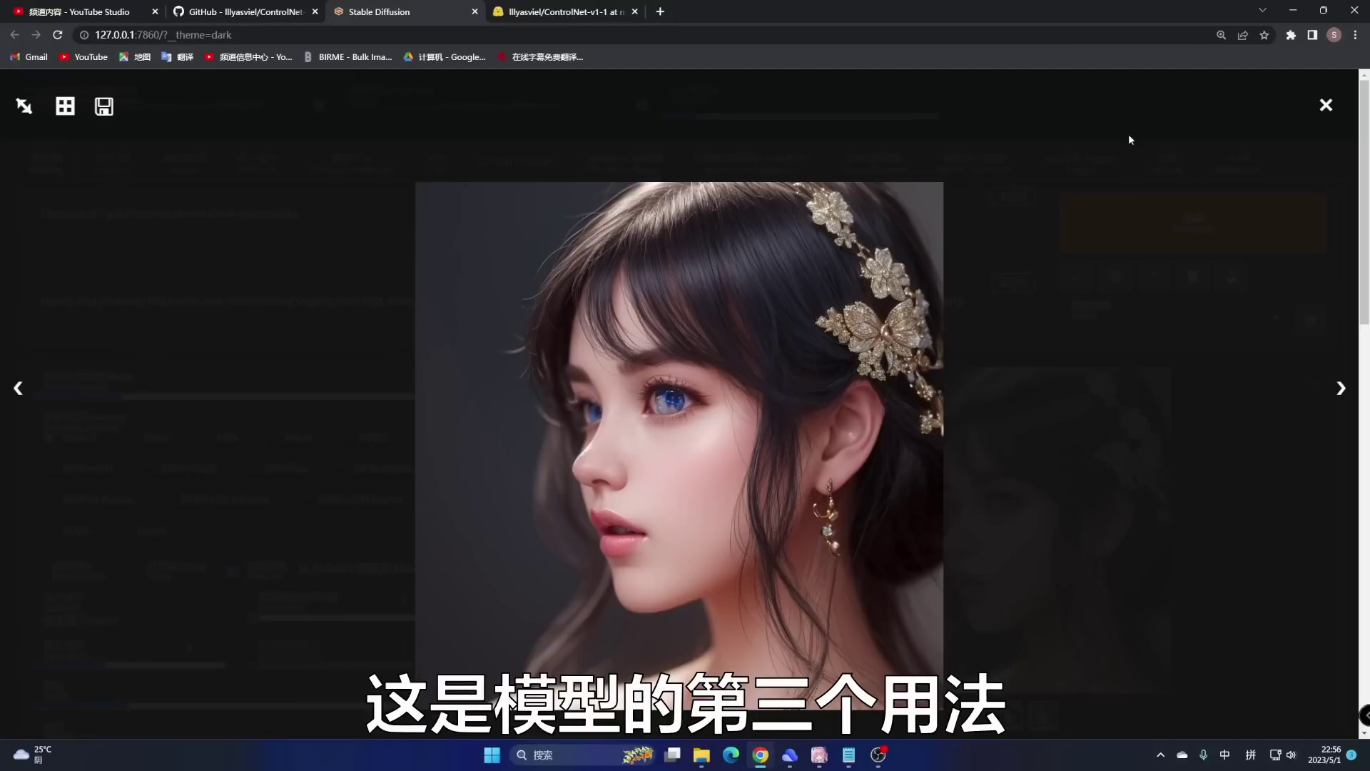
click(1325, 107)
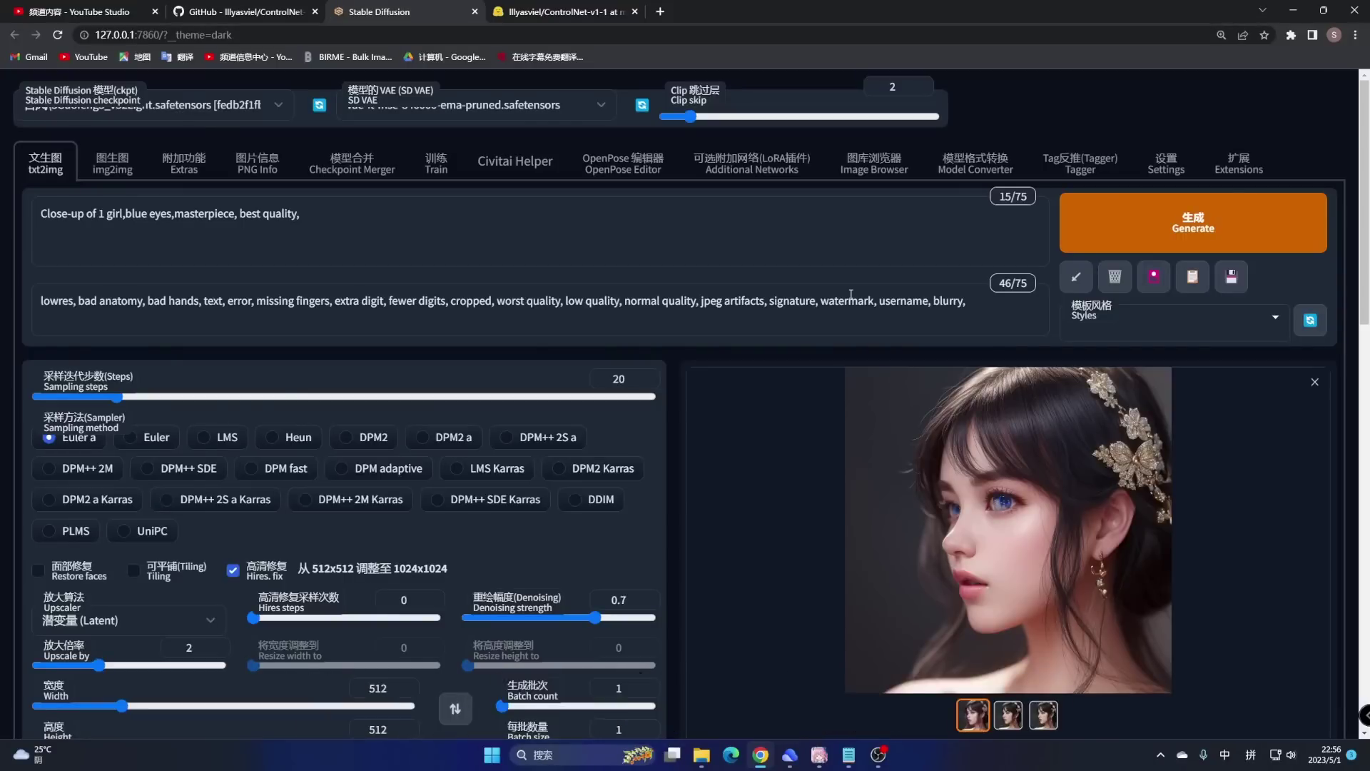
Step: Switch to img2img and load test3.png from the 选定AI图片 folder as the source image
click(112, 162)
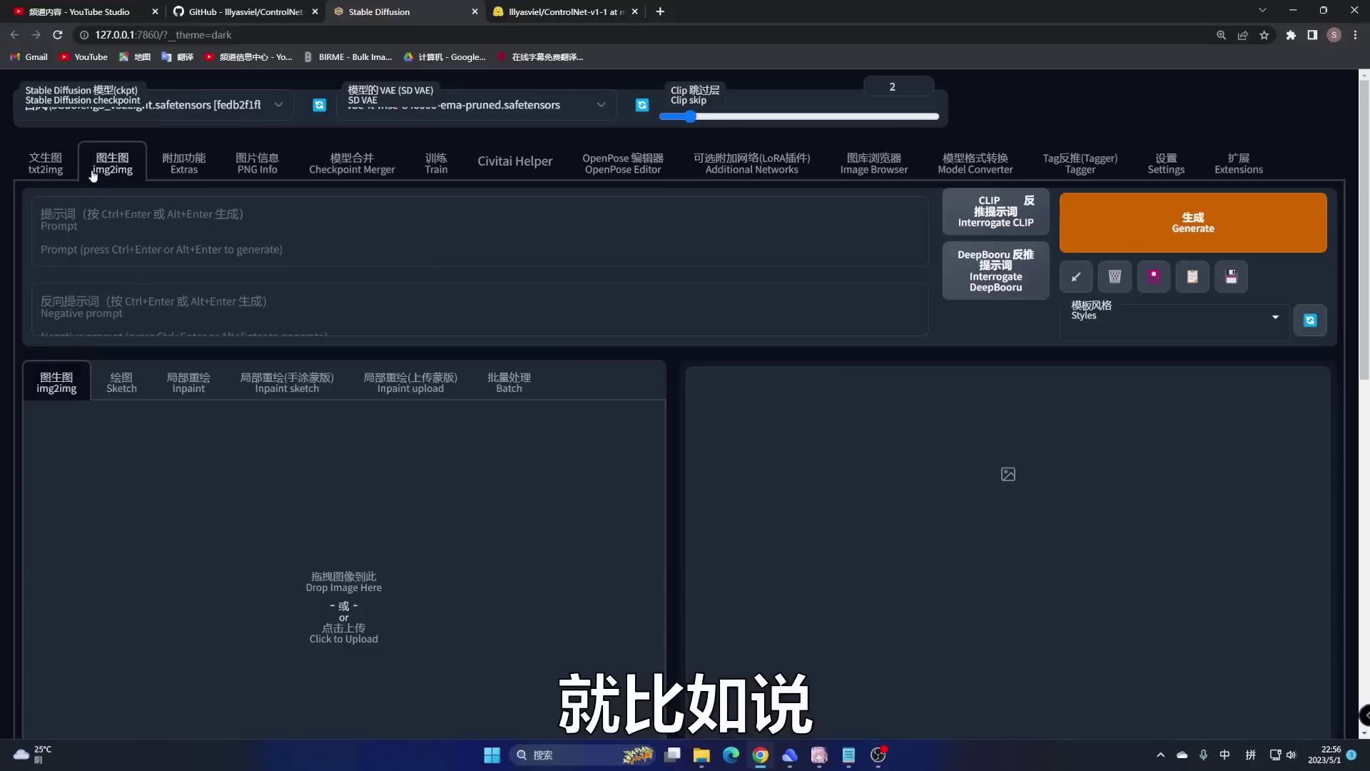
scroll(403, 562, down, 3)
click(344, 385)
scroll(414, 271, down, 5)
scroll(451, 274, down, 3)
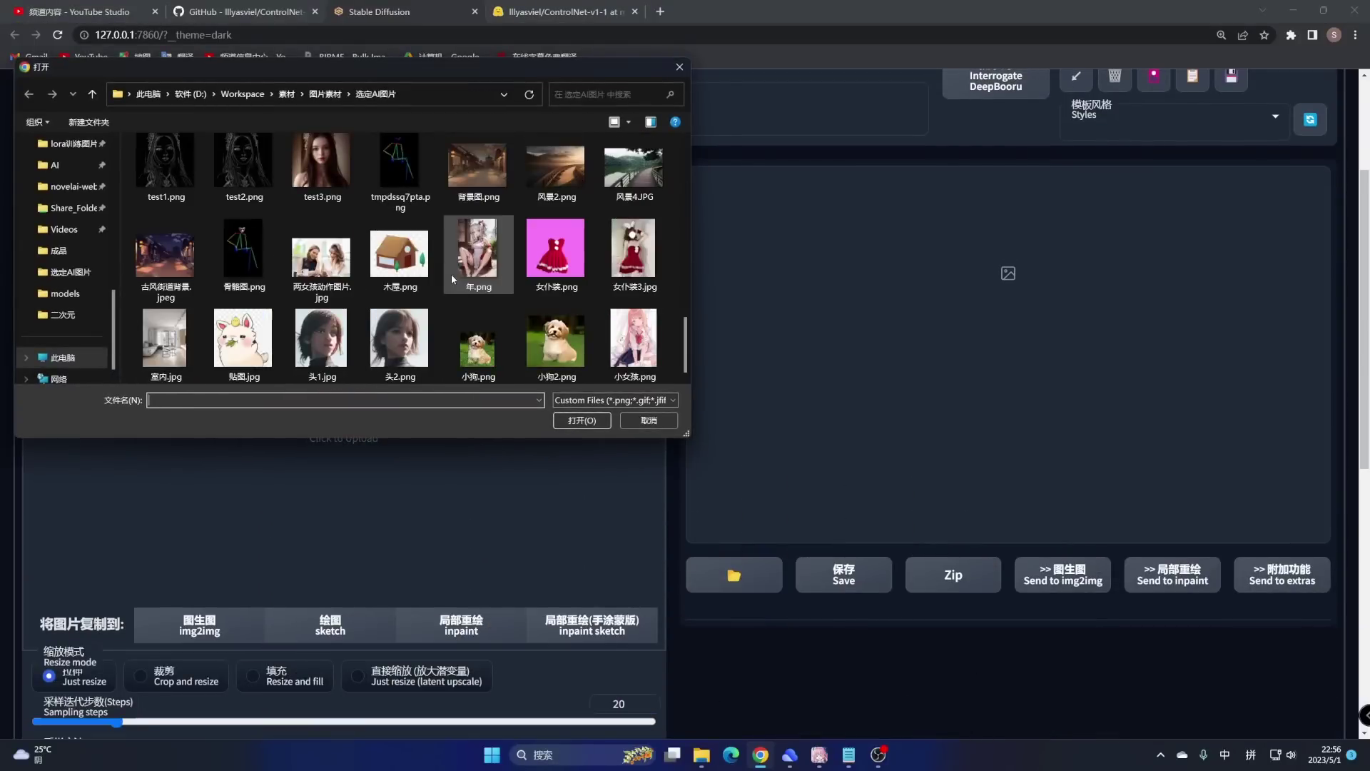
click(321, 168)
click(577, 421)
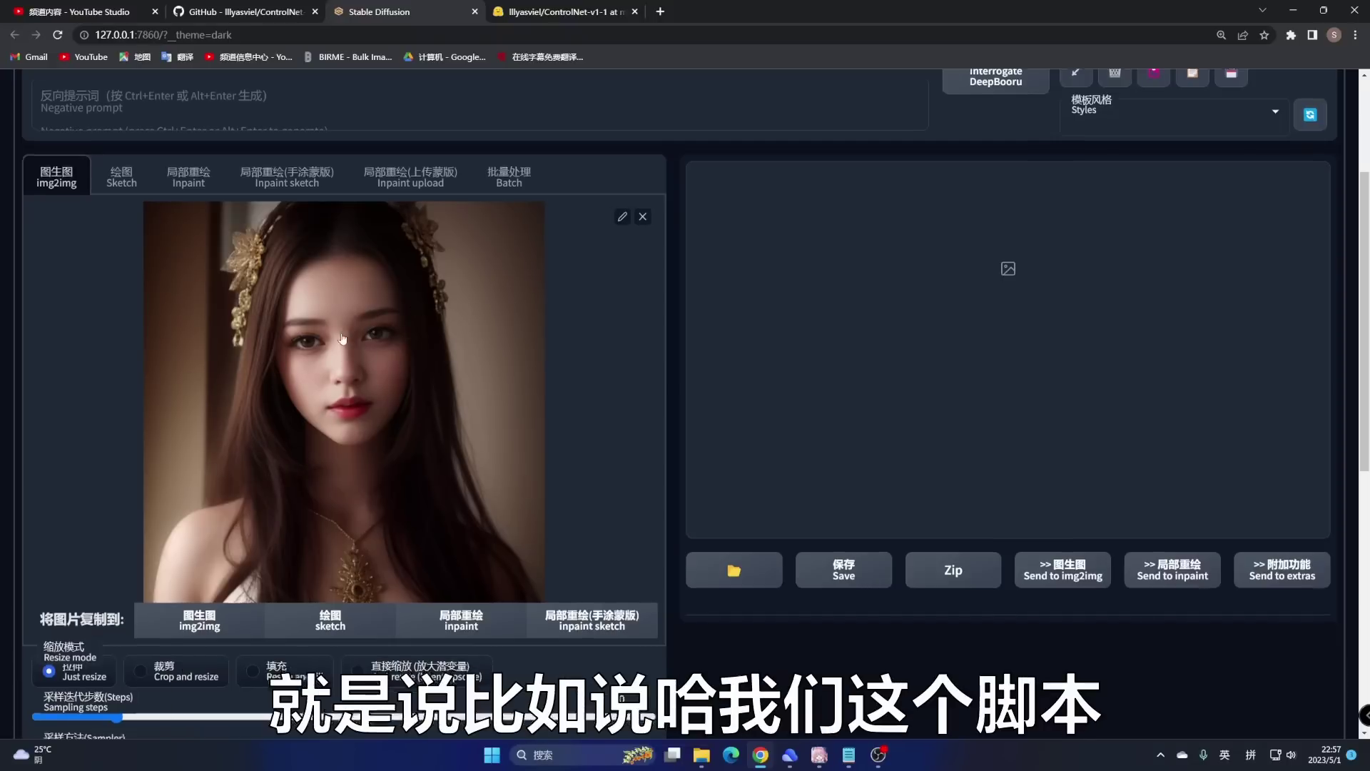
Step: Enable the SD upscale script for the img2img generation and choose R-ESRGAN 4x+ as its upscaler
scroll(342, 338, down, 8)
click(97, 633)
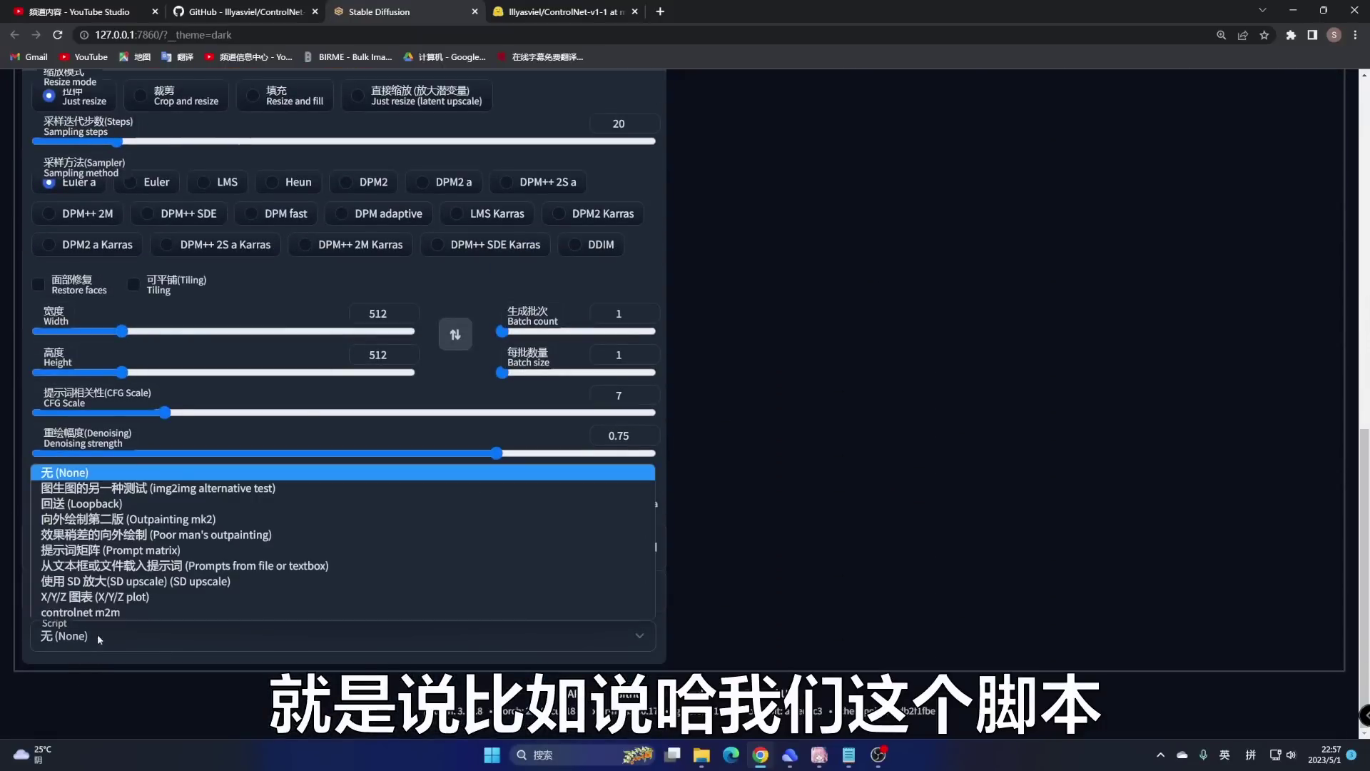
click(102, 586)
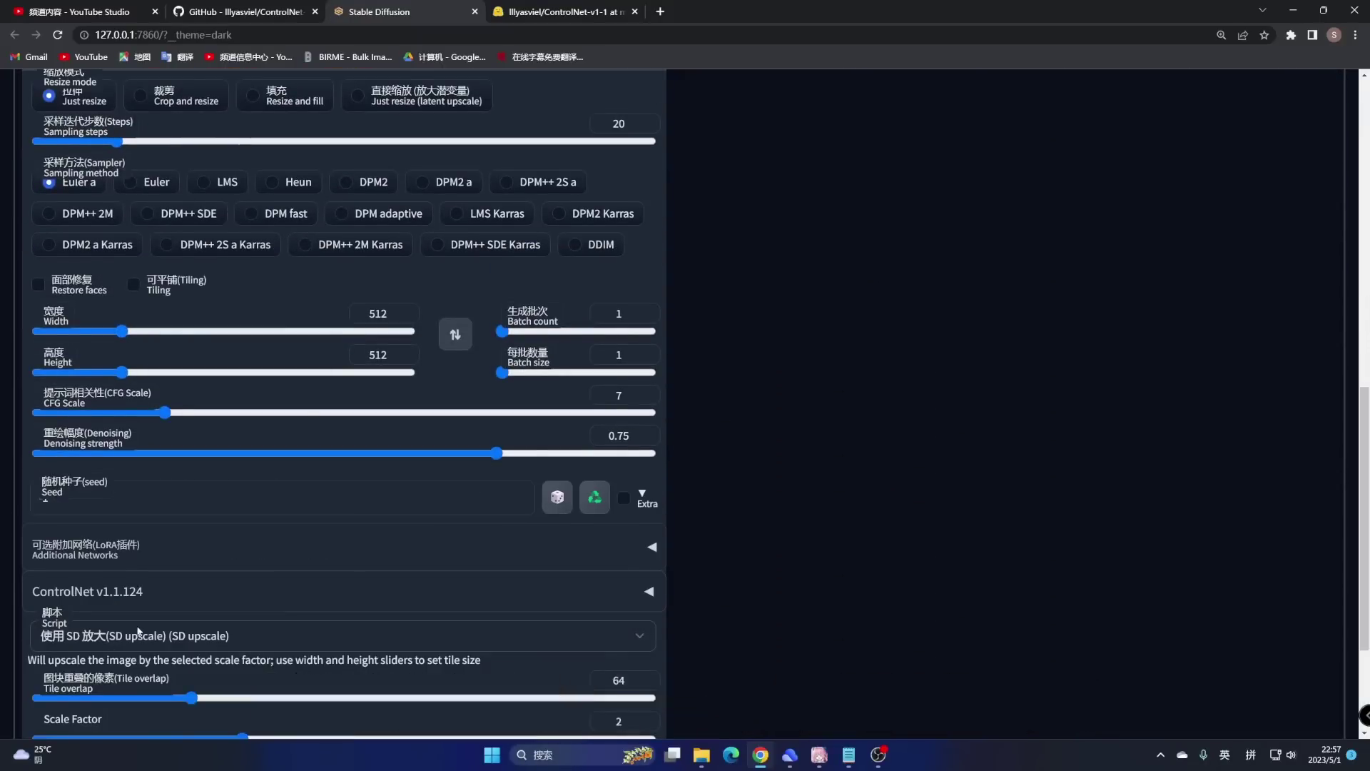
scroll(314, 487, down, 3)
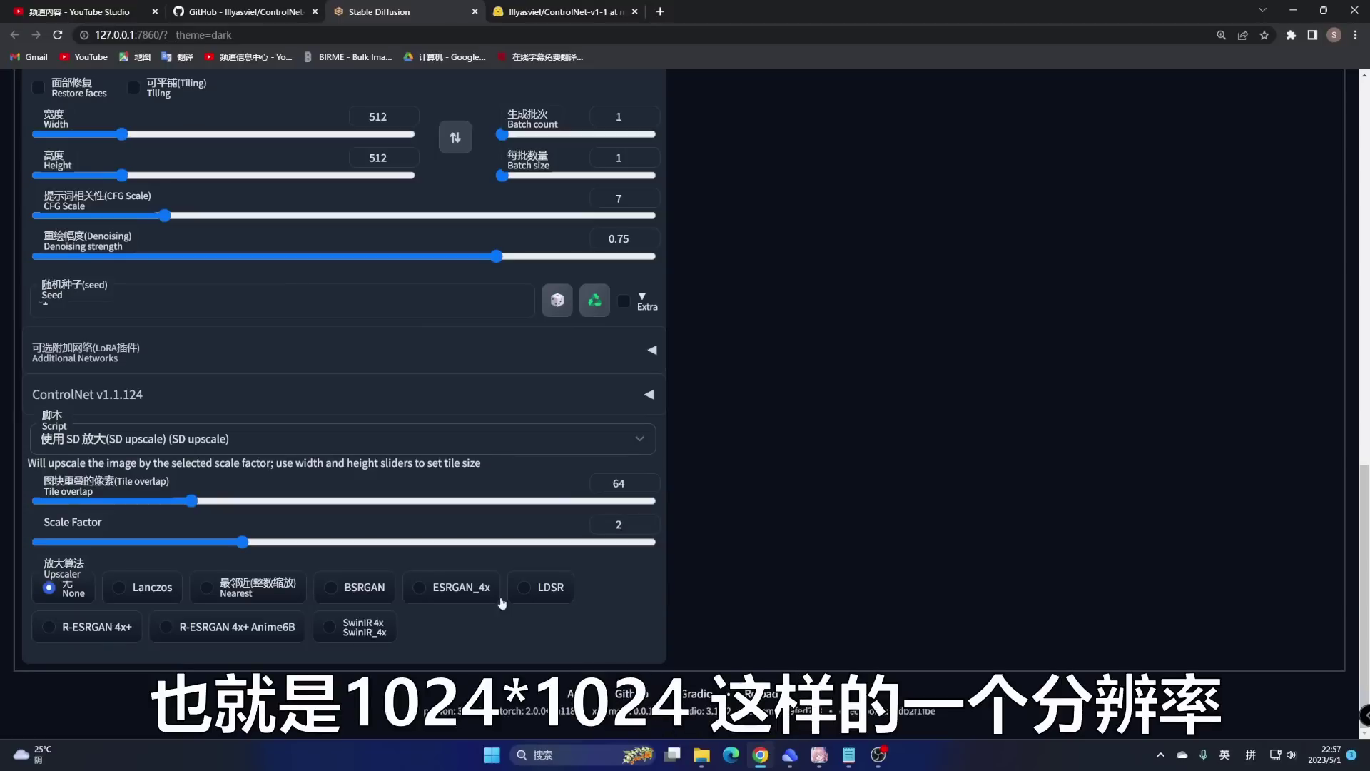
click(48, 627)
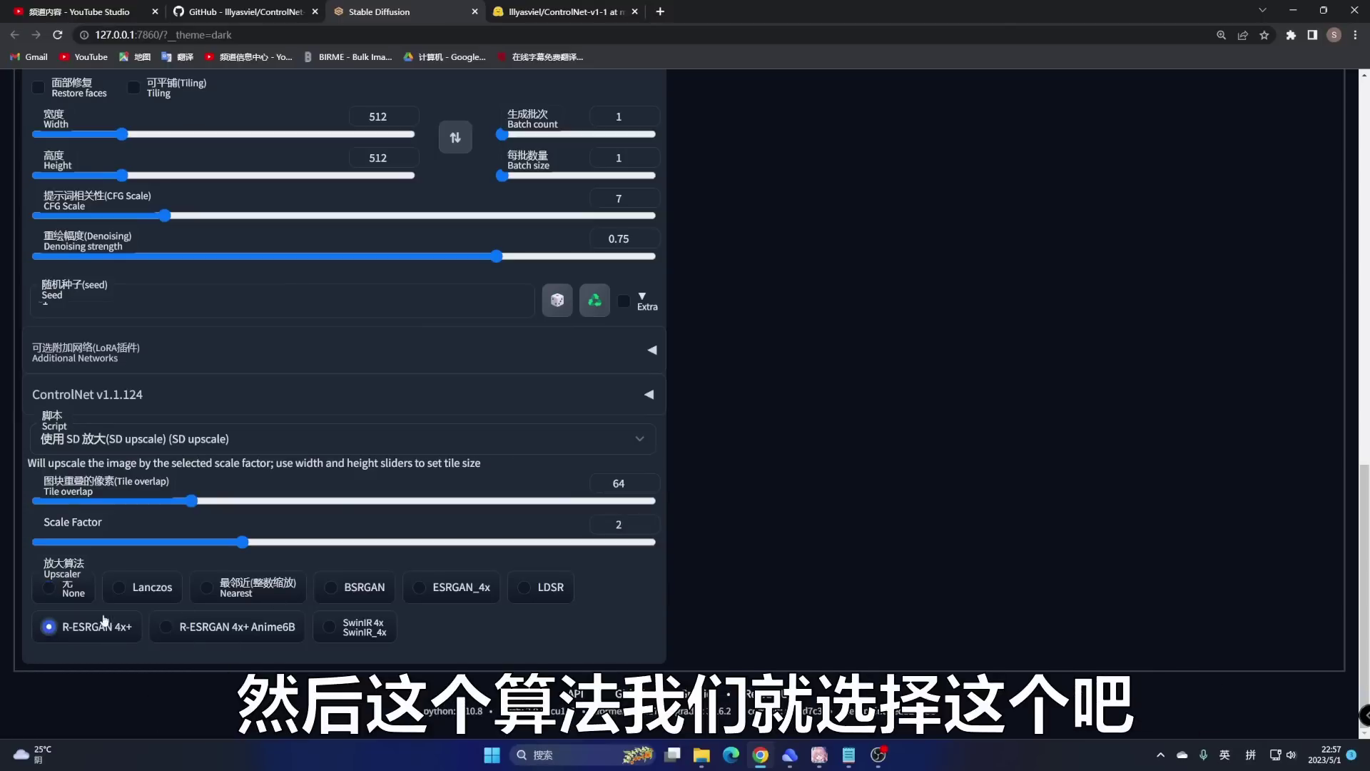
Step: Enter the img2img prompt "masterpiece, best quality, 1girl, beautiful, realistic,cinematic angle," without the "full body" tag
scroll(469, 457, up, 10)
scroll(469, 457, up, 5)
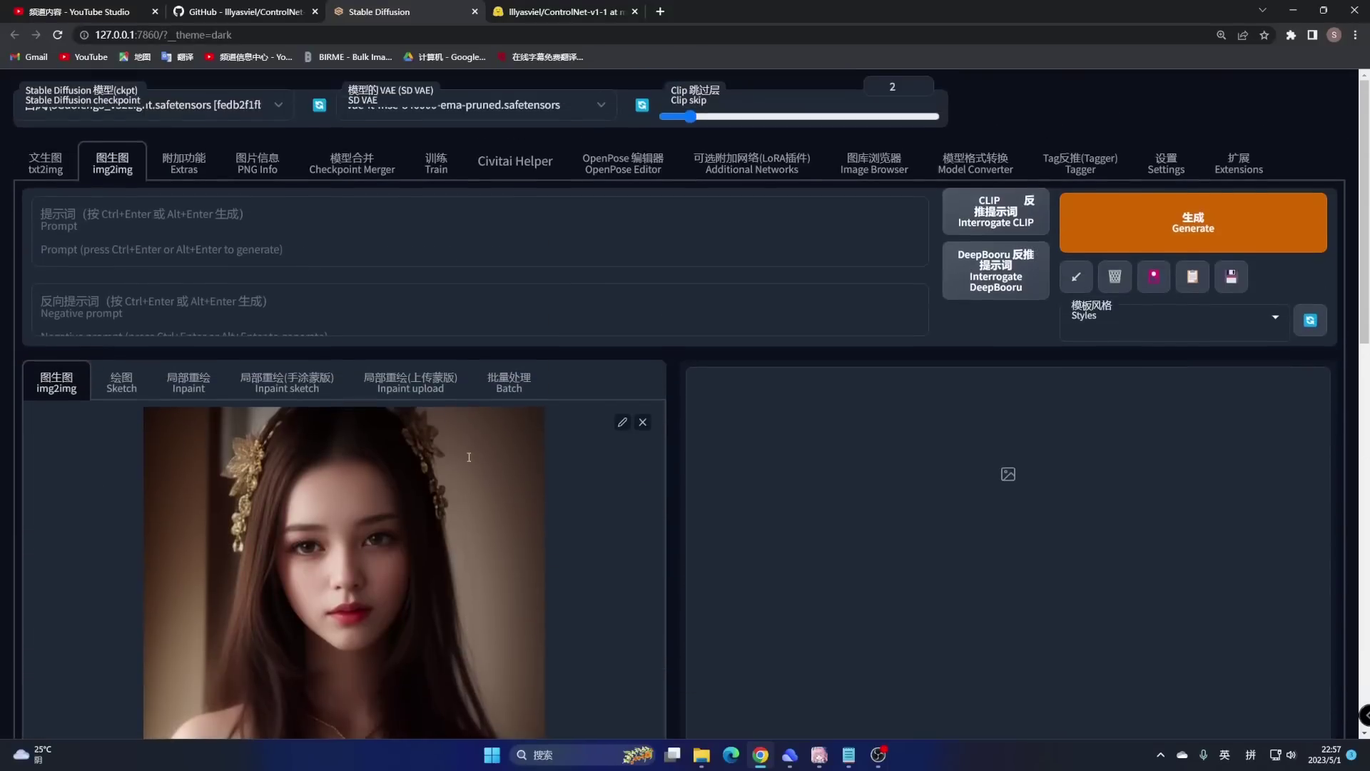
click(79, 212)
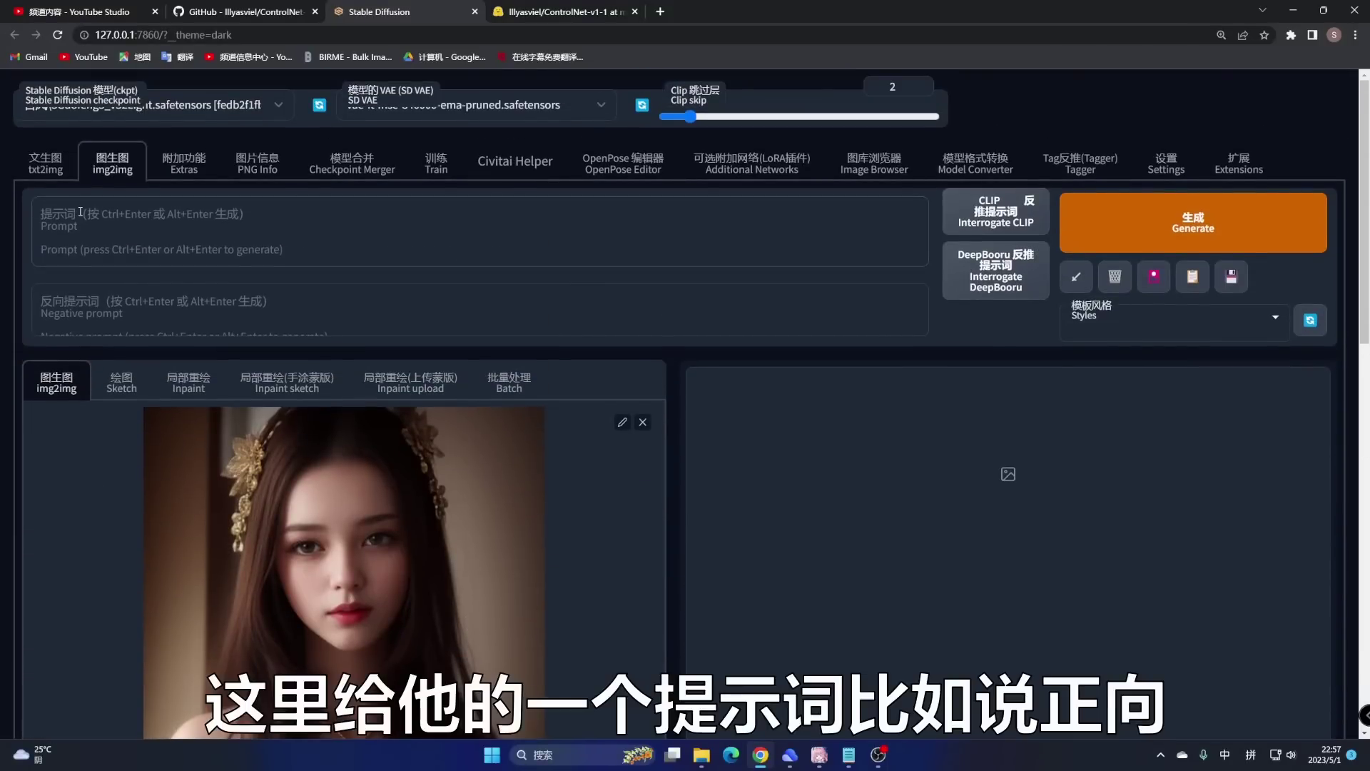
text(zhengxiang)
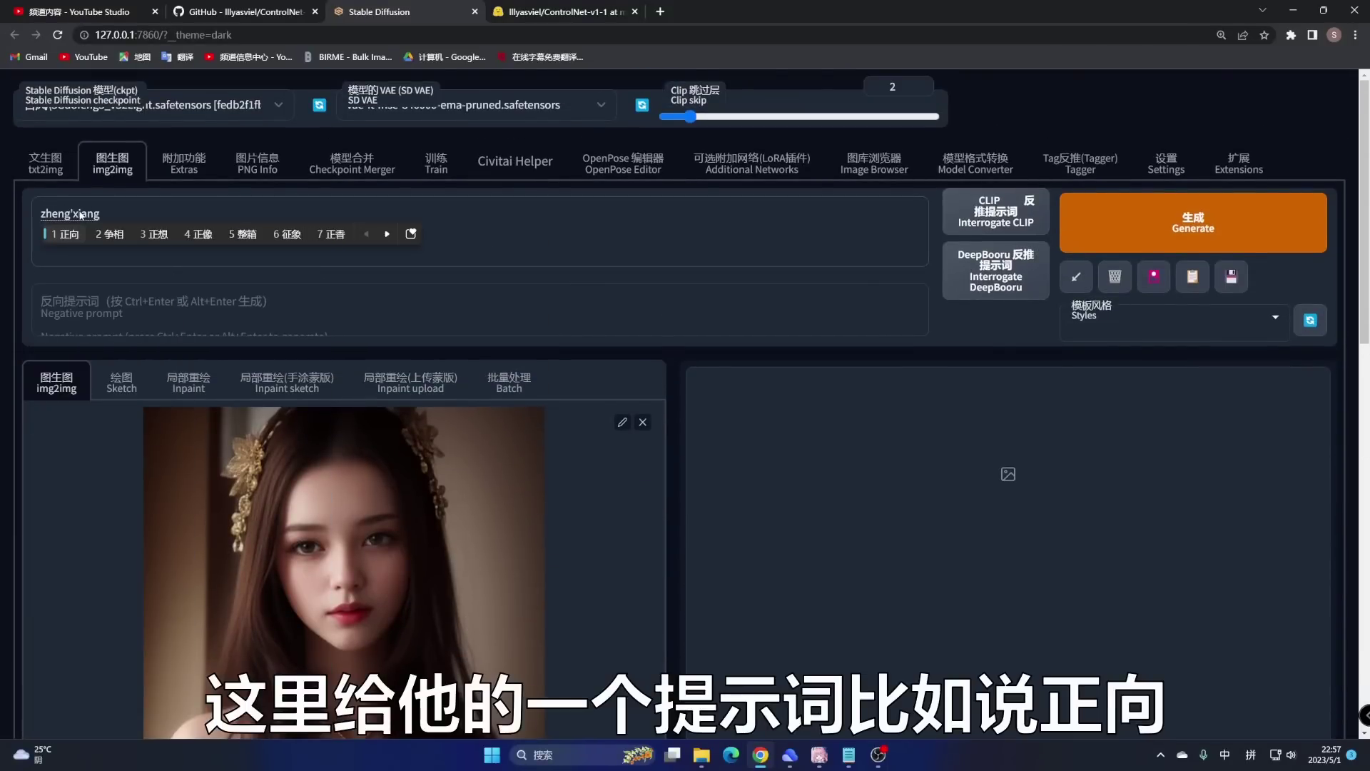
key(space)
click(153, 283)
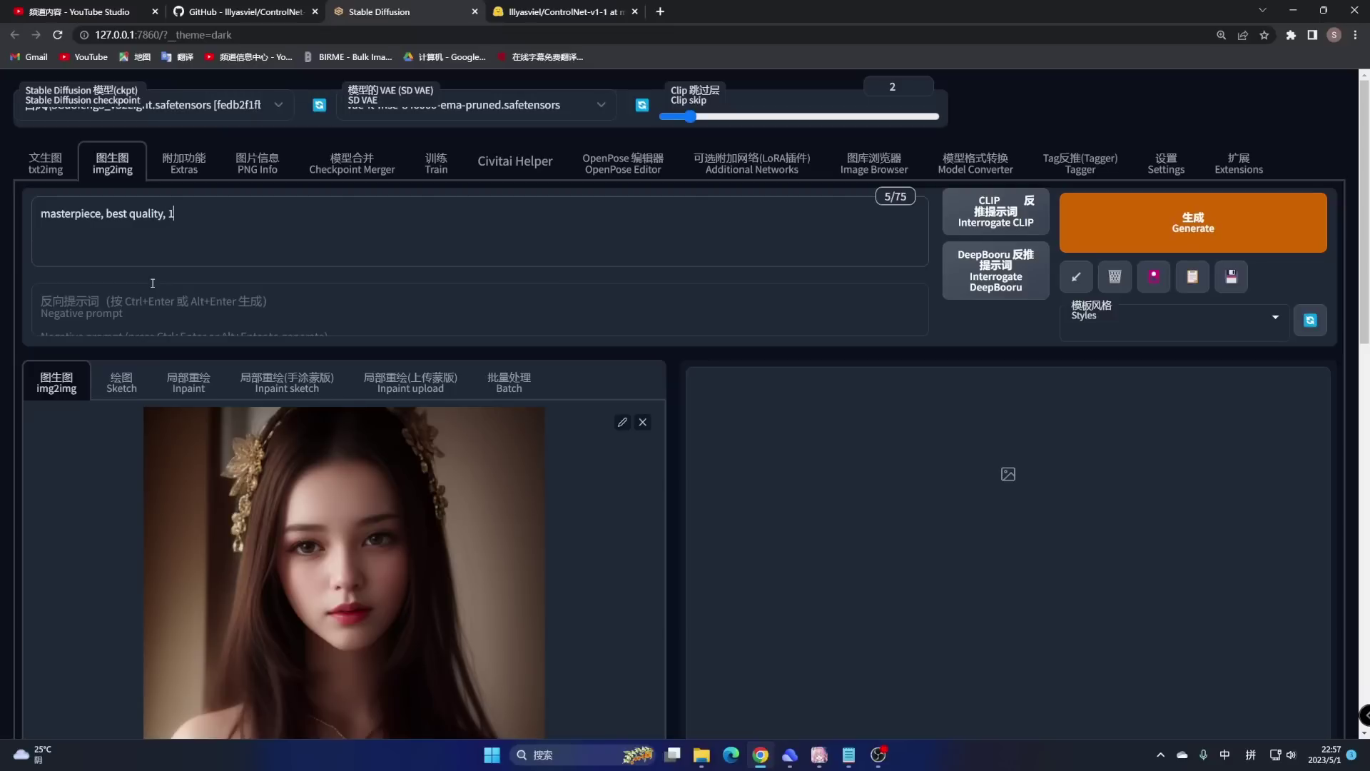
click(178, 290)
drag(422, 211, 368, 211)
key(BackSpace)
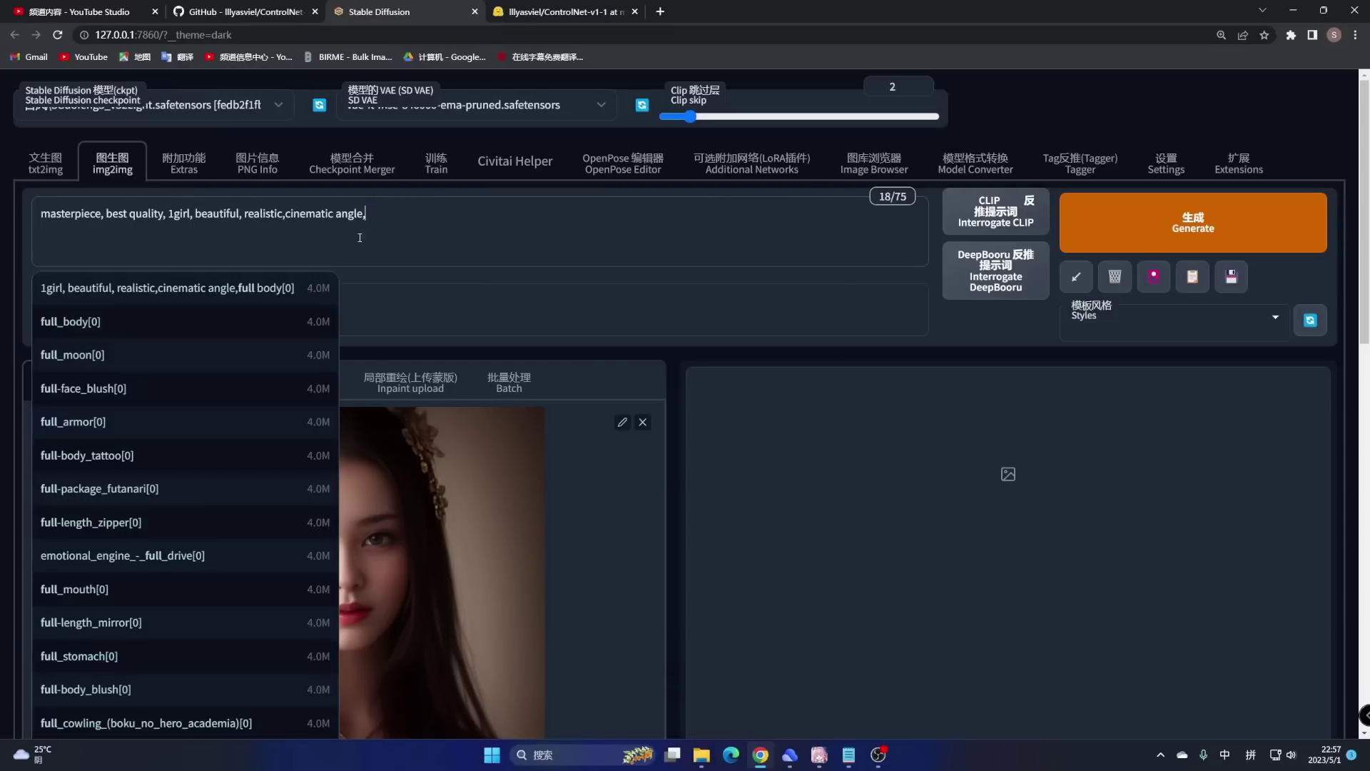
Step: Fill the img2img negative prompt with the standard list used in txt2img, running from "lowres, bad anatomy, bad hands" to "username, blurry,"
click(381, 300)
text(fanixian)
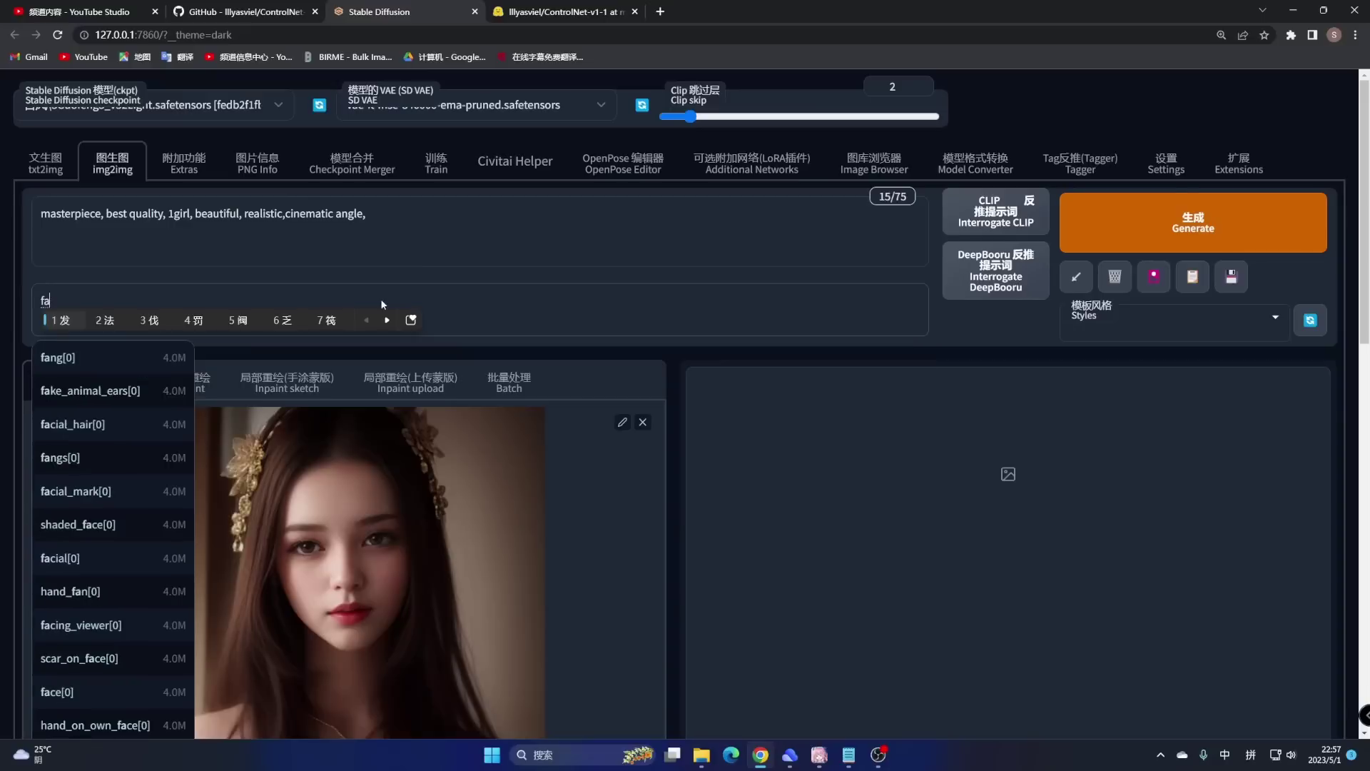
key(BackSpace)
key(BackSpace)
key(BackSpace)
key(BackSpace)
key(BackSpace)
key(BackSpace)
key(BackSpace)
key(BackSpace)
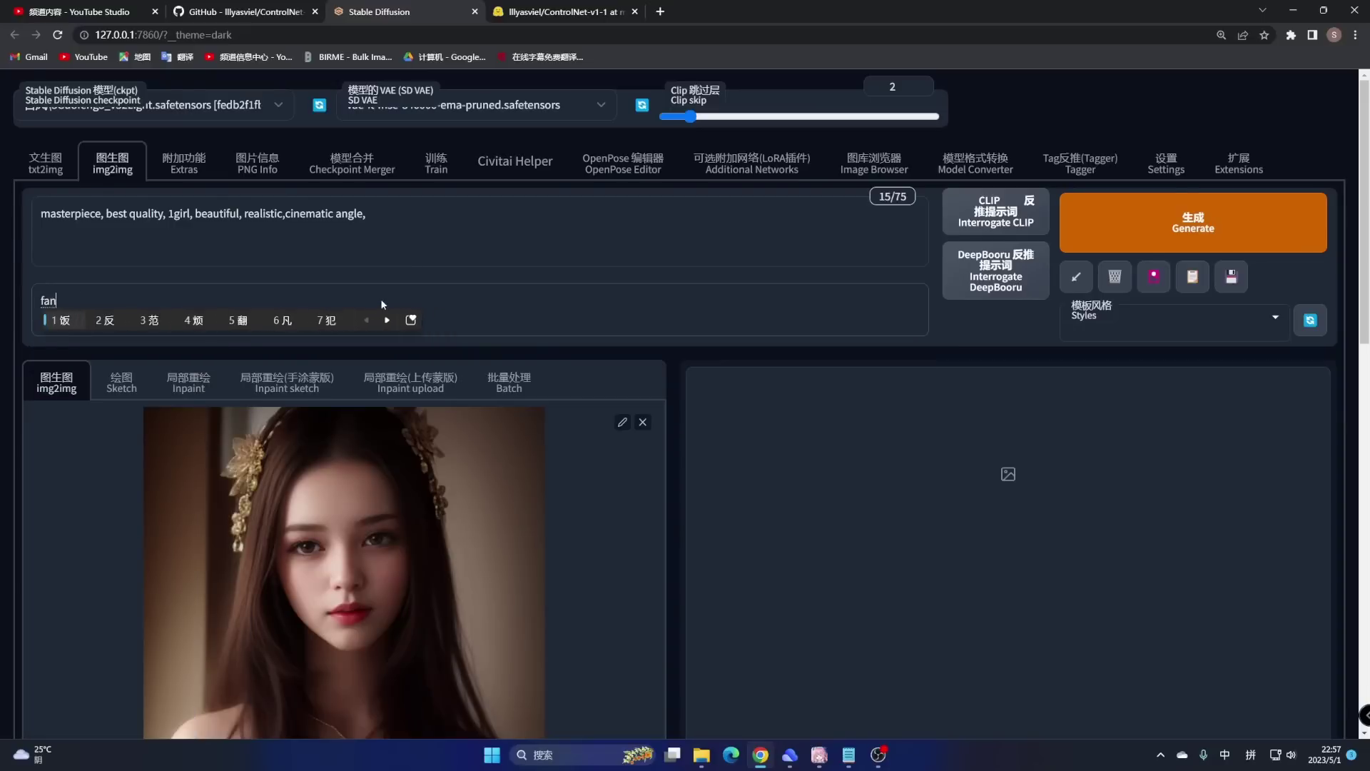
text(fanxiang)
key(space)
click(357, 362)
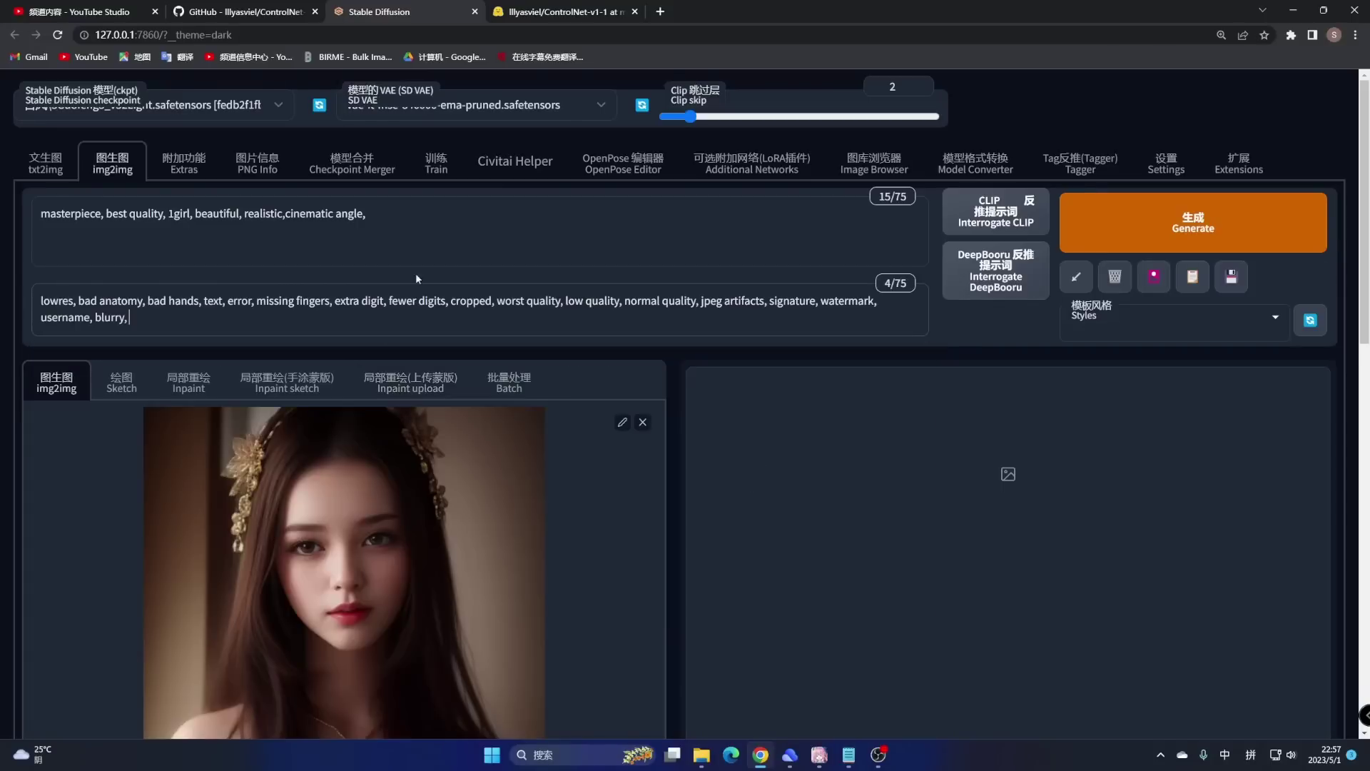
Step: Generate the SD upscale of the portrait without ControlNet at 0.75 denoising strength and view the output at full size
scroll(454, 218, down, 5)
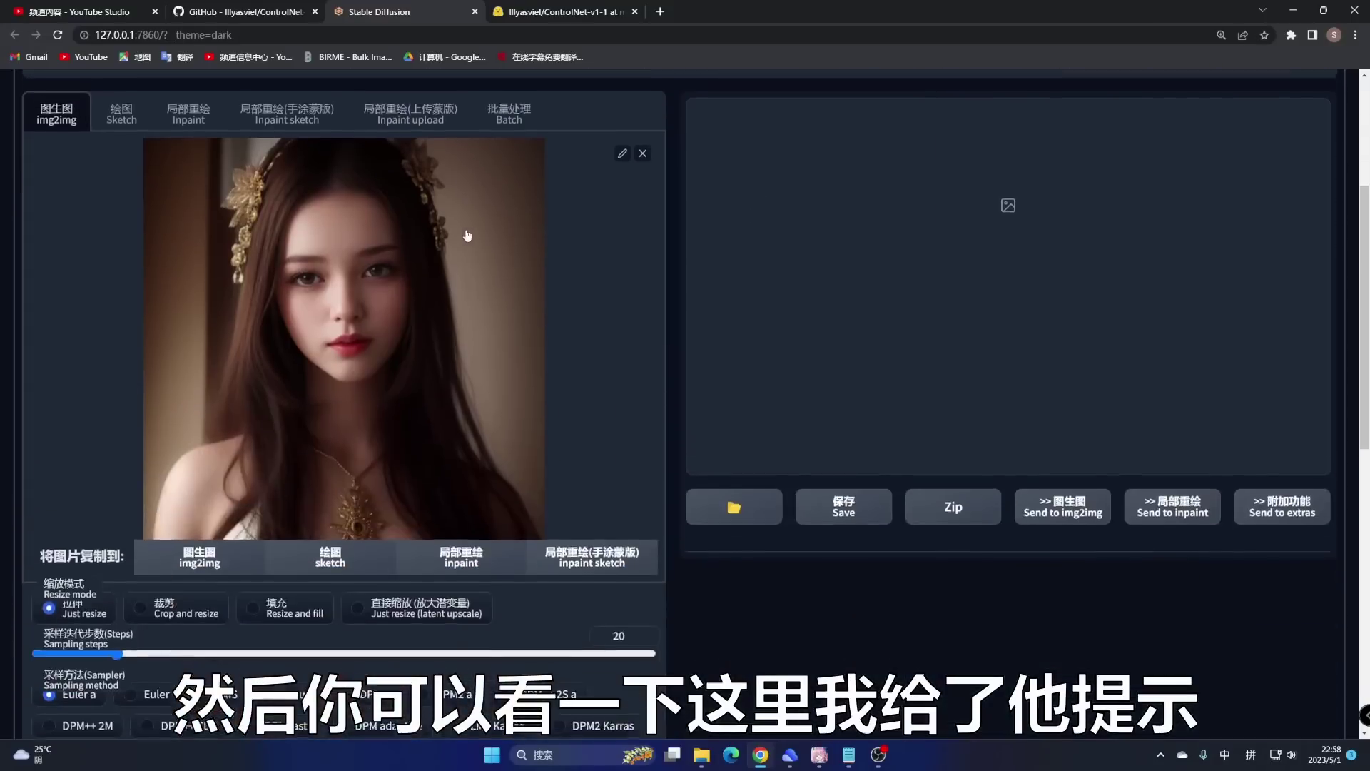
scroll(597, 490, down, 5)
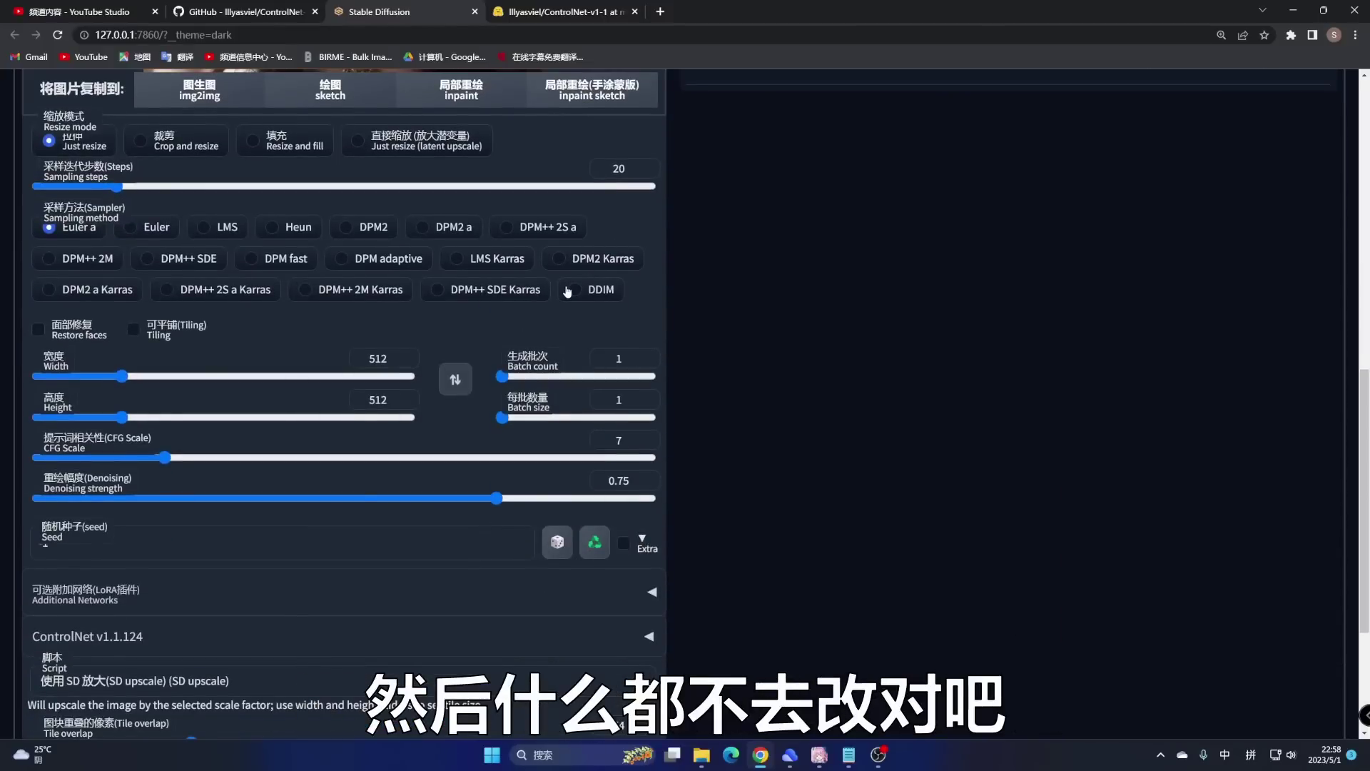
scroll(567, 291, up, 10)
click(1249, 214)
scroll(715, 437, down, 3)
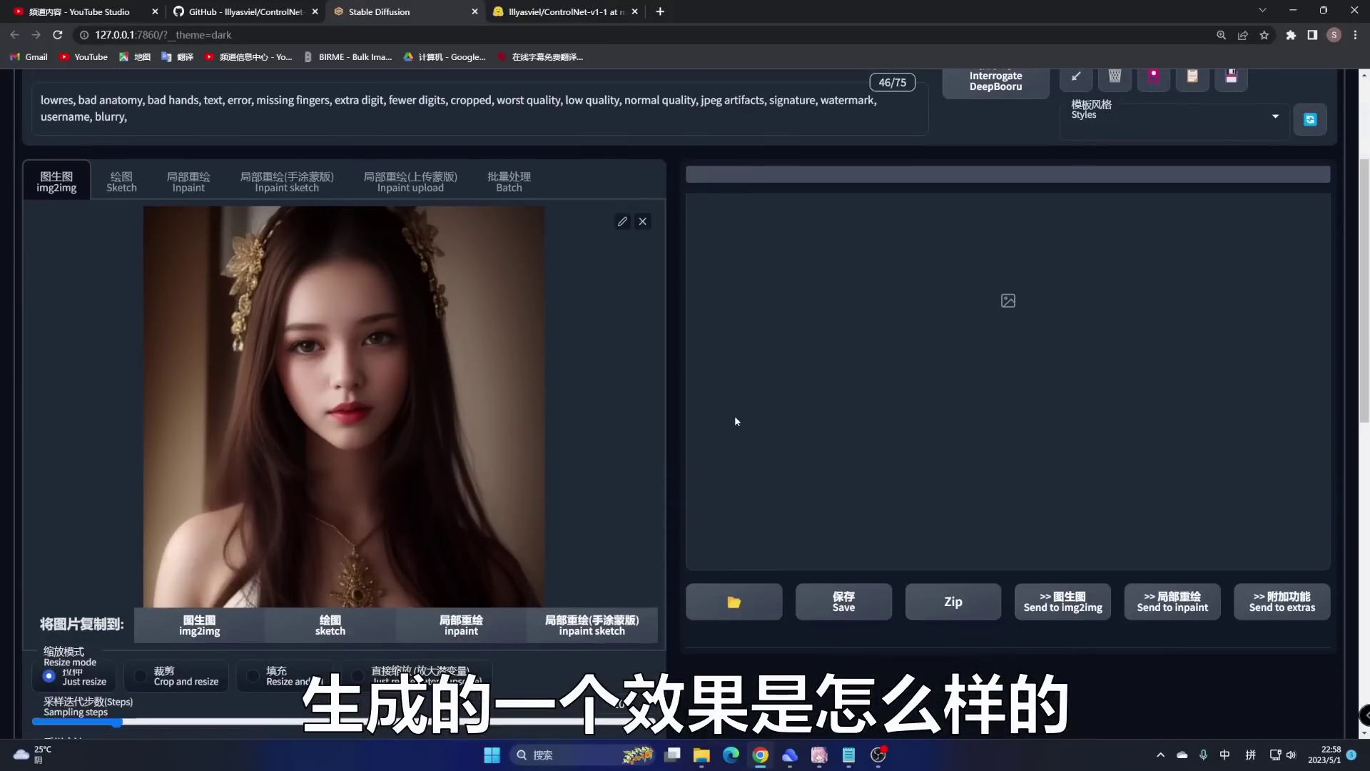
click(1123, 374)
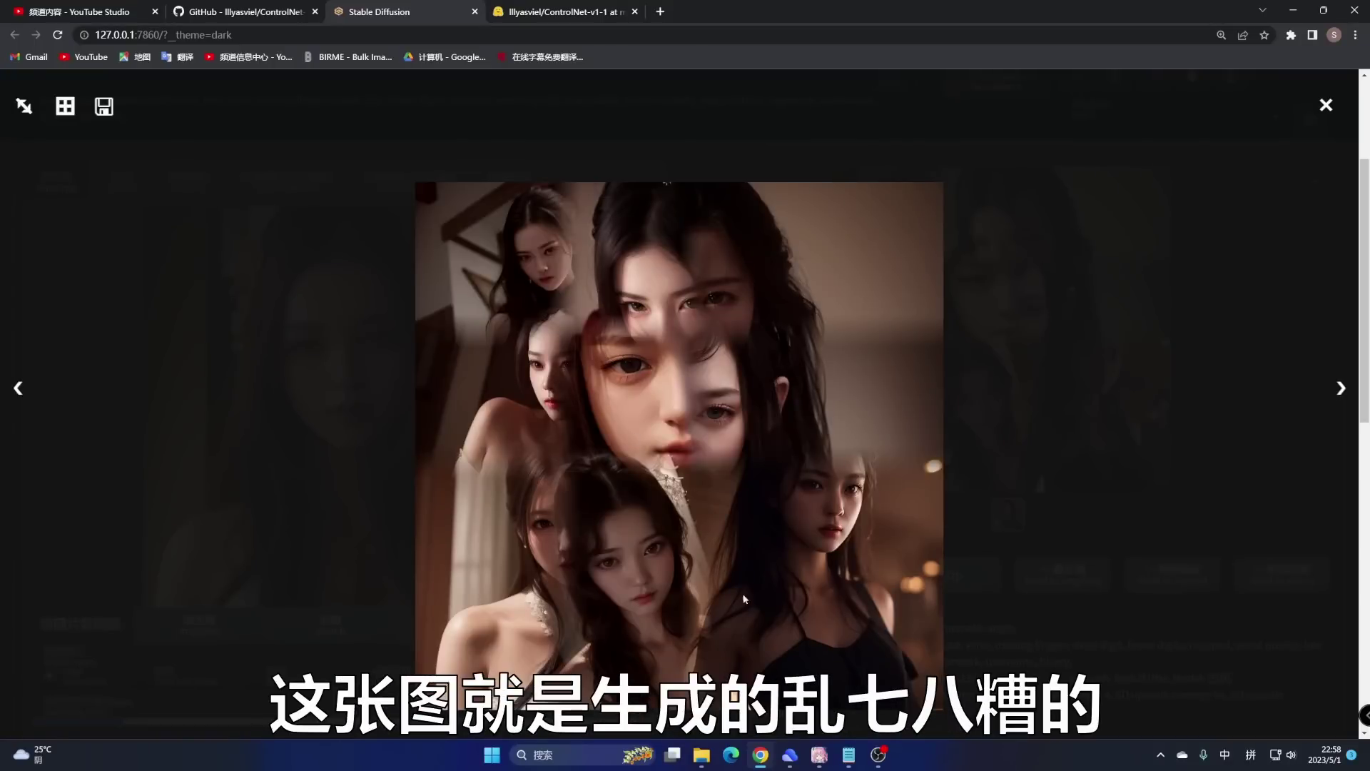
click(1325, 106)
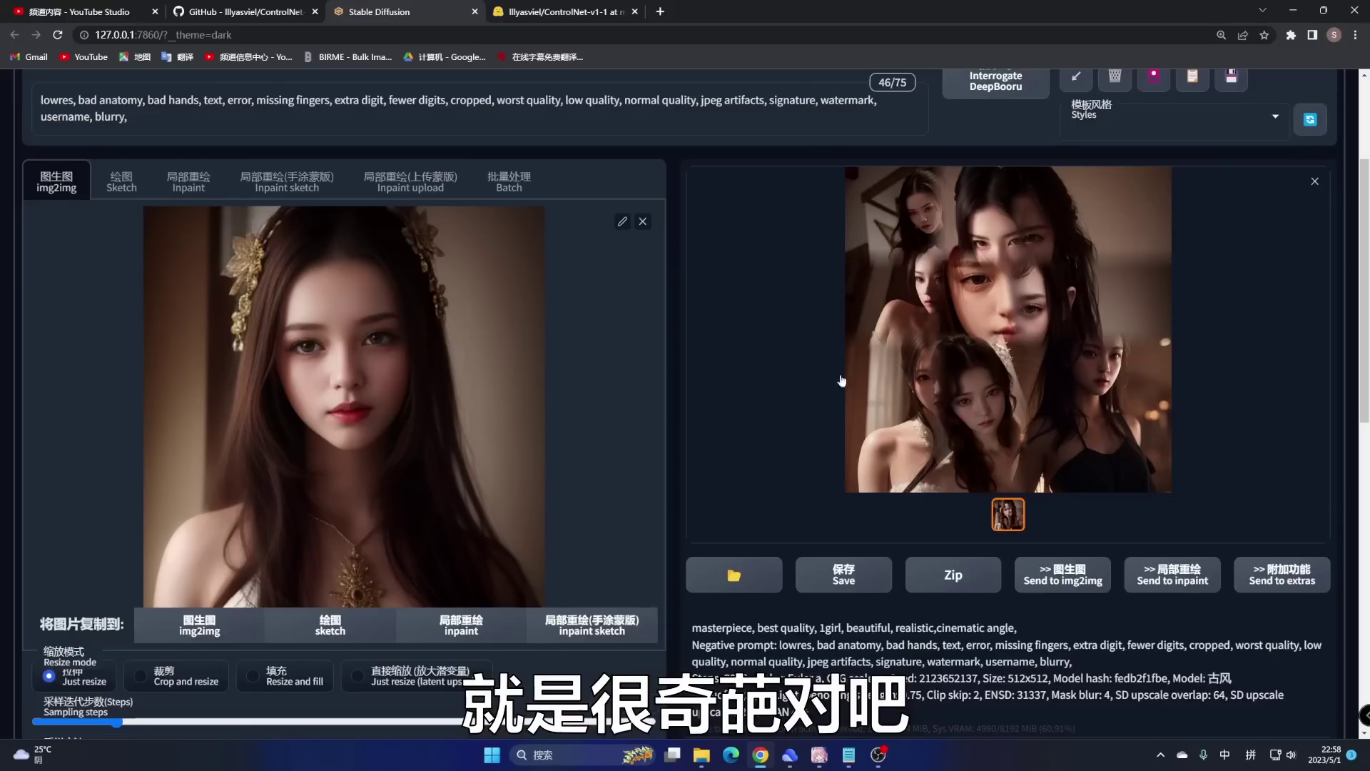
Step: Expand the ControlNet v1.1.124 section of the img2img settings
scroll(716, 401, down, 8)
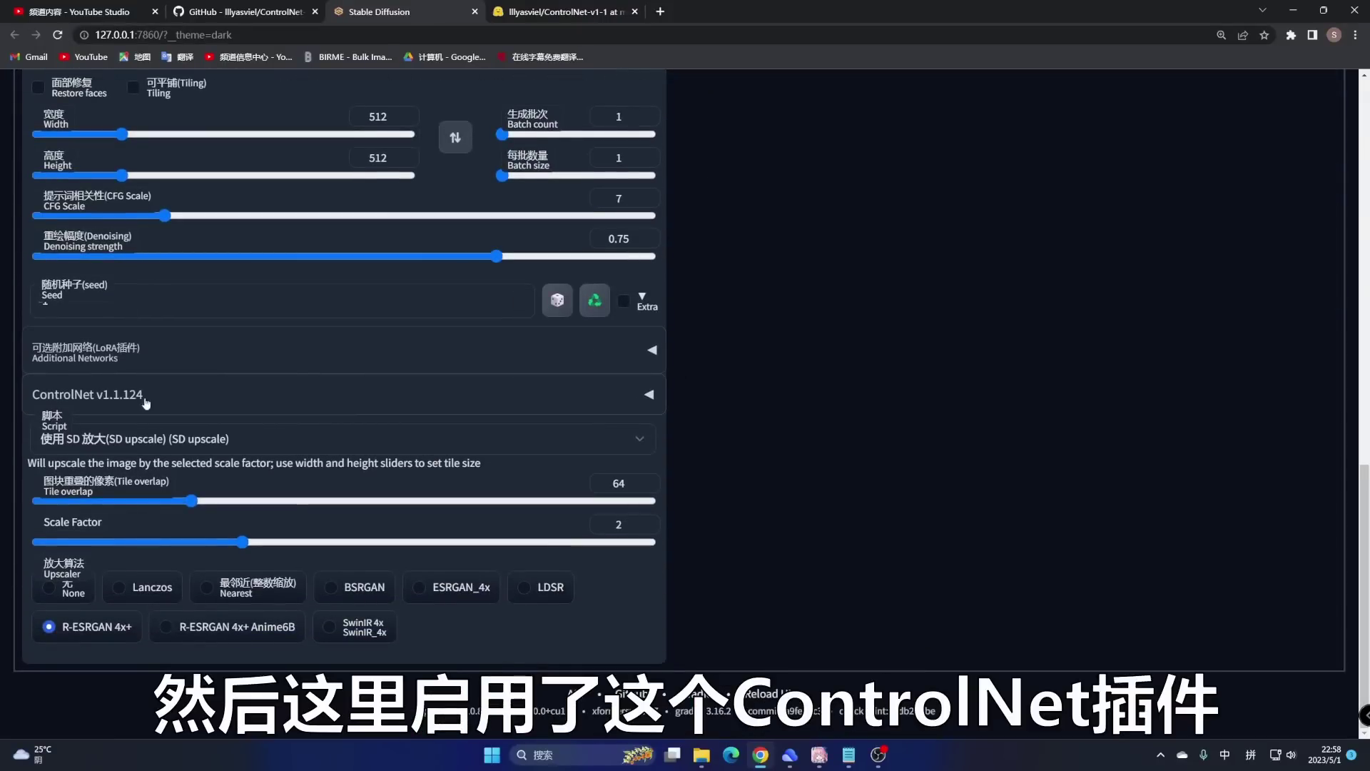
click(216, 406)
scroll(216, 407, down, 3)
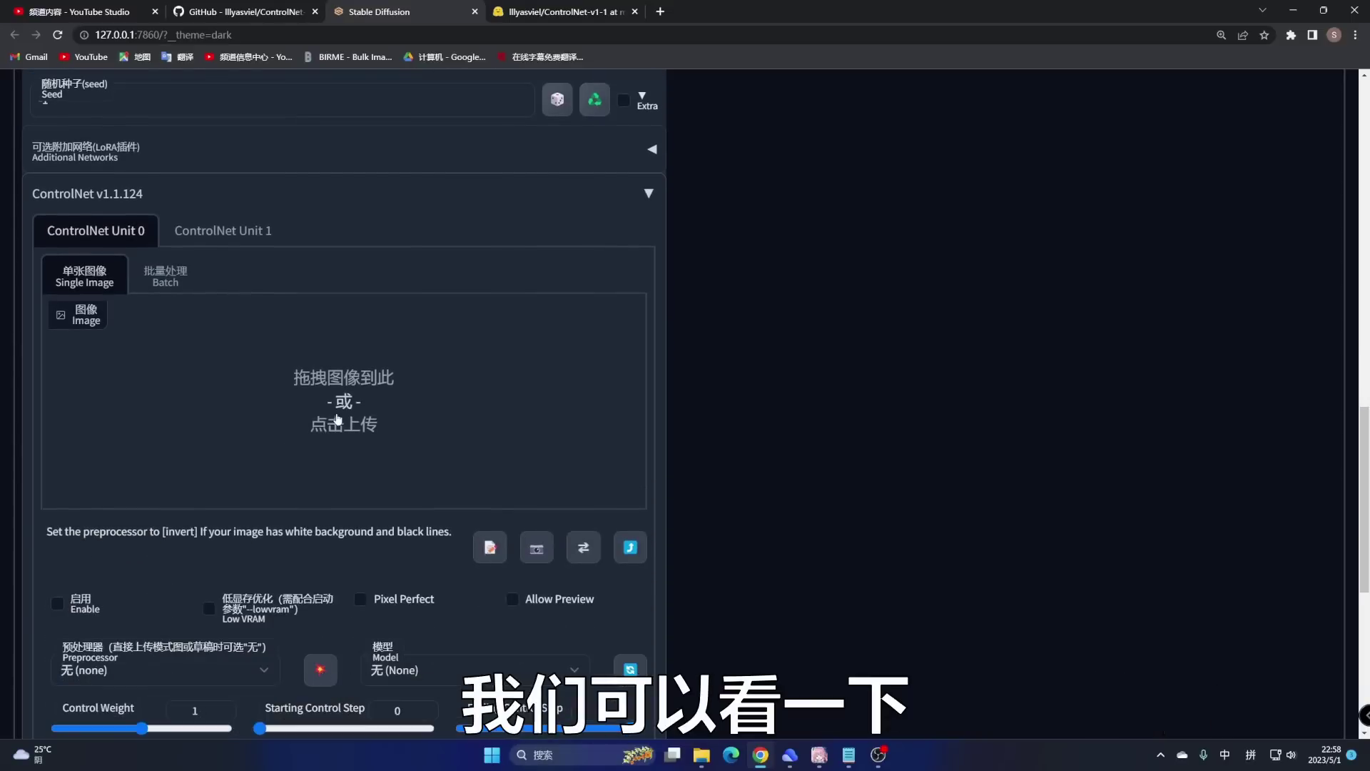
click(355, 369)
scroll(477, 230, down, 5)
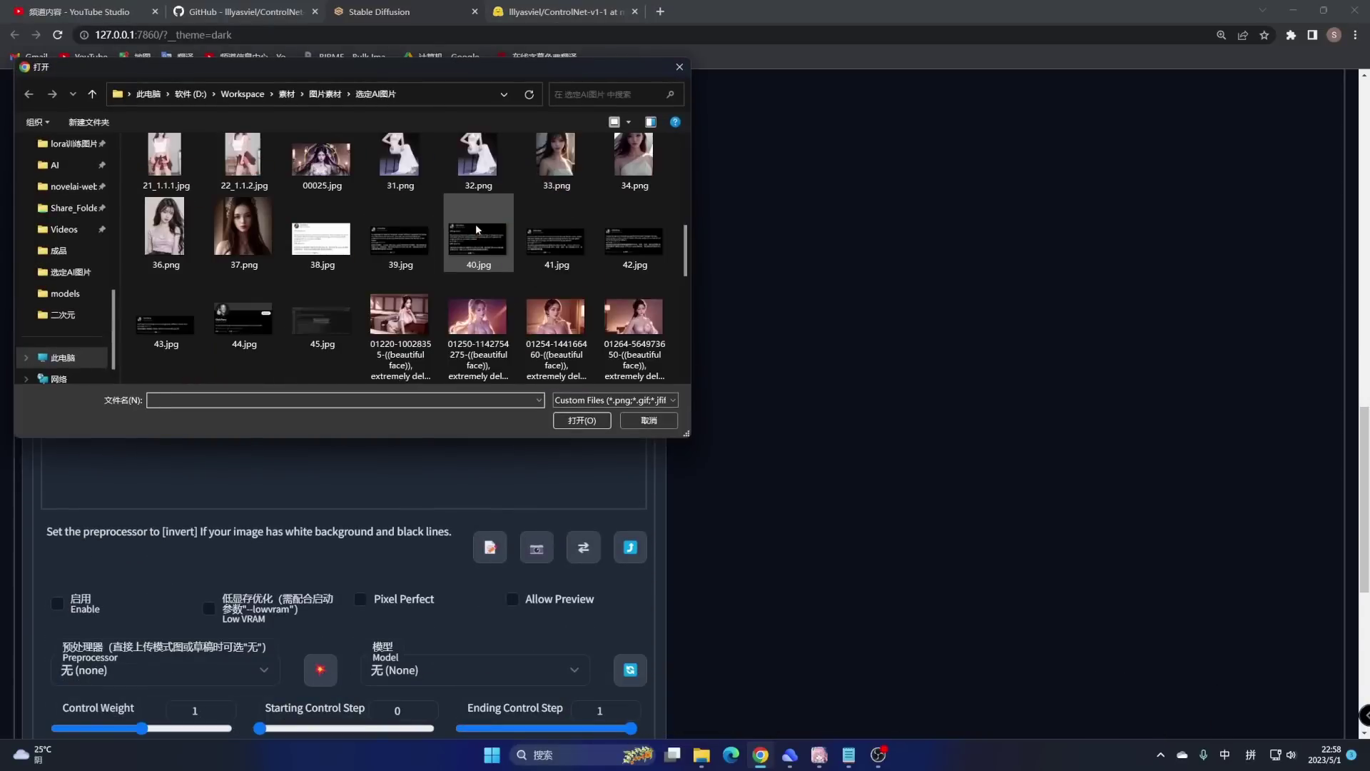
scroll(476, 227, down, 5)
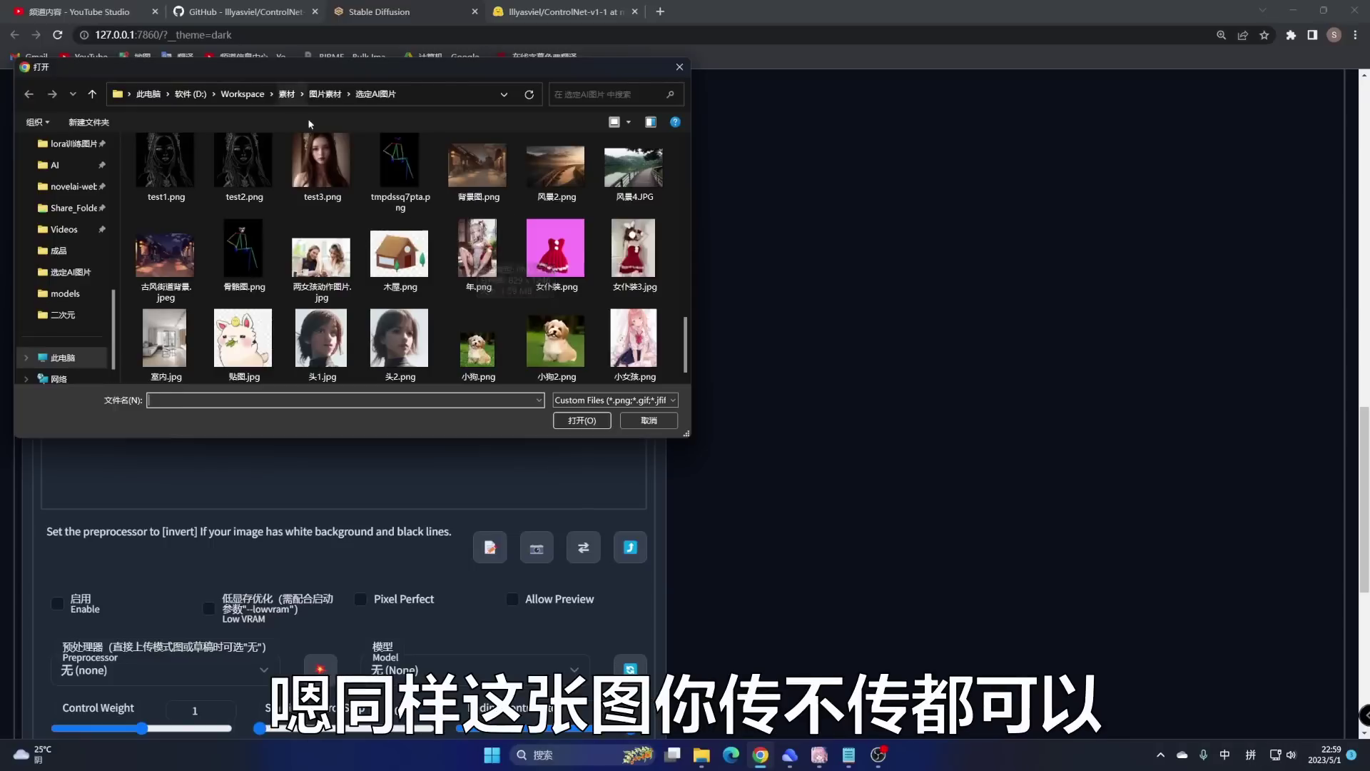
click(649, 420)
scroll(351, 537, up, 6)
scroll(348, 429, up, 5)
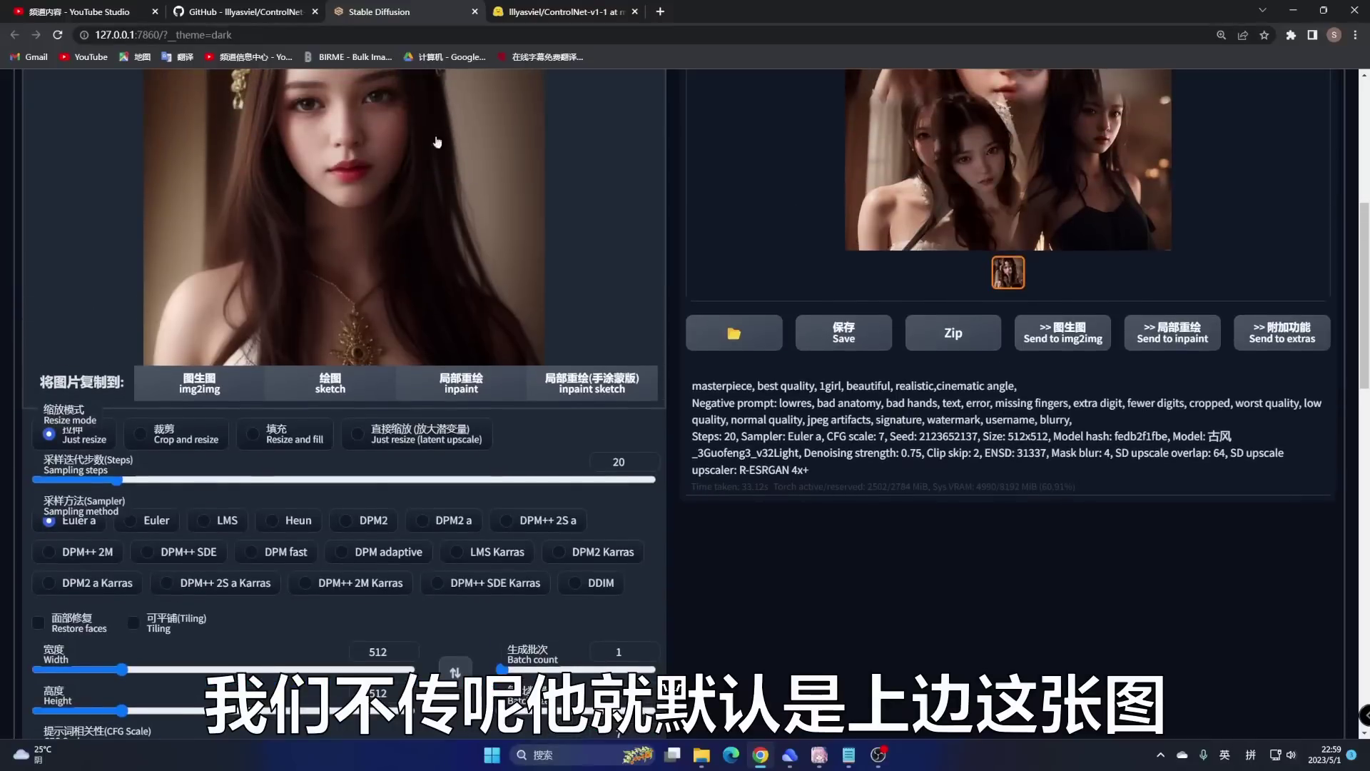
scroll(335, 139, up, 2)
Step: Enable ControlNet Unit 0 without its own image, using the tile_resample preprocessor and the control_v11f1e_sd15_tile model
scroll(246, 355, down, 12)
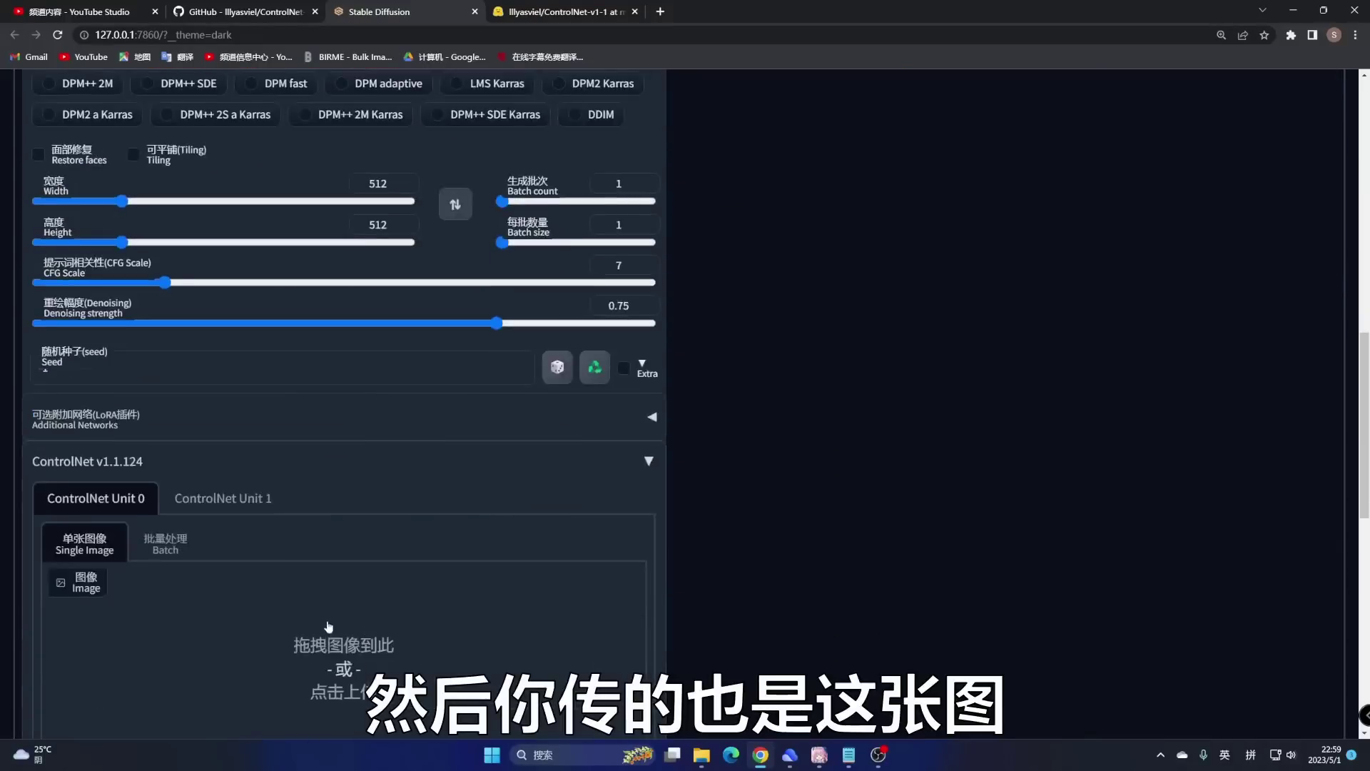
scroll(169, 592, down, 1)
click(57, 537)
click(187, 606)
scroll(193, 556, down, 4)
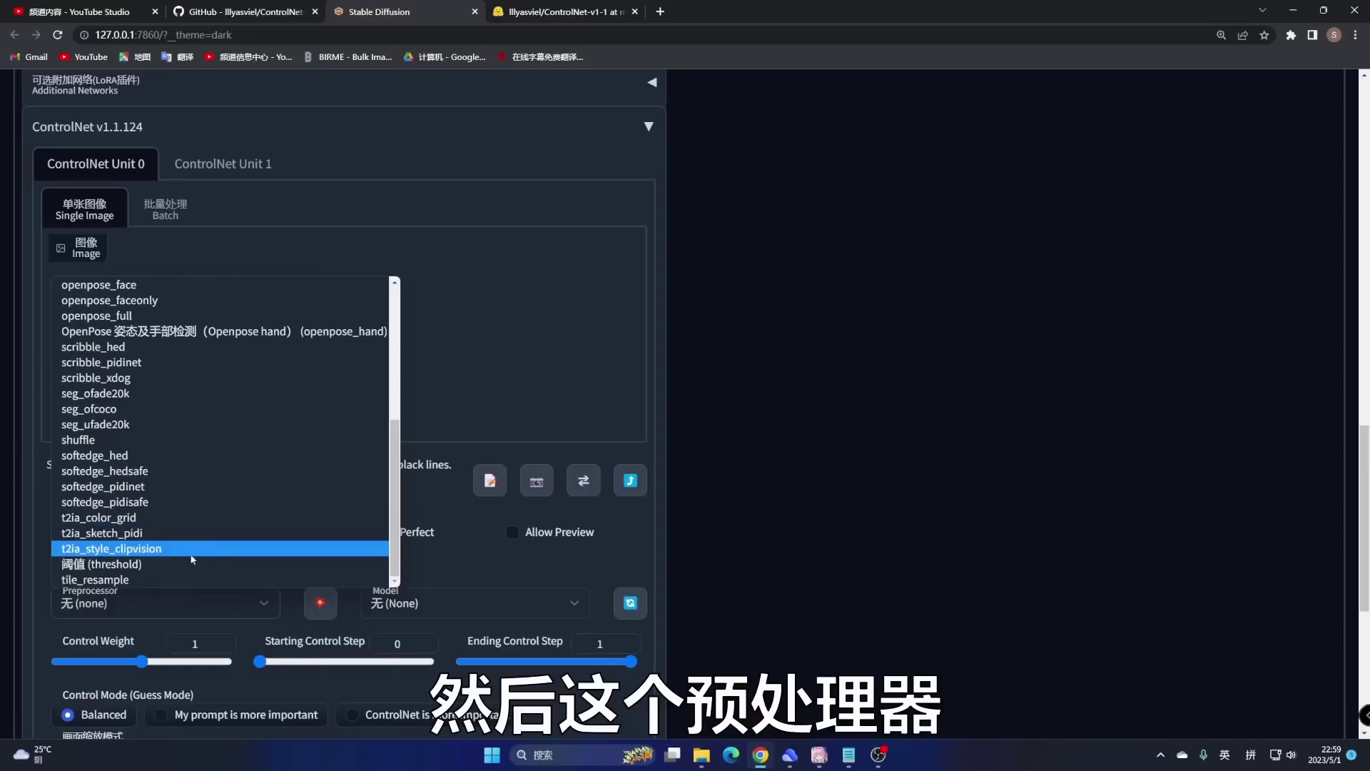
click(121, 582)
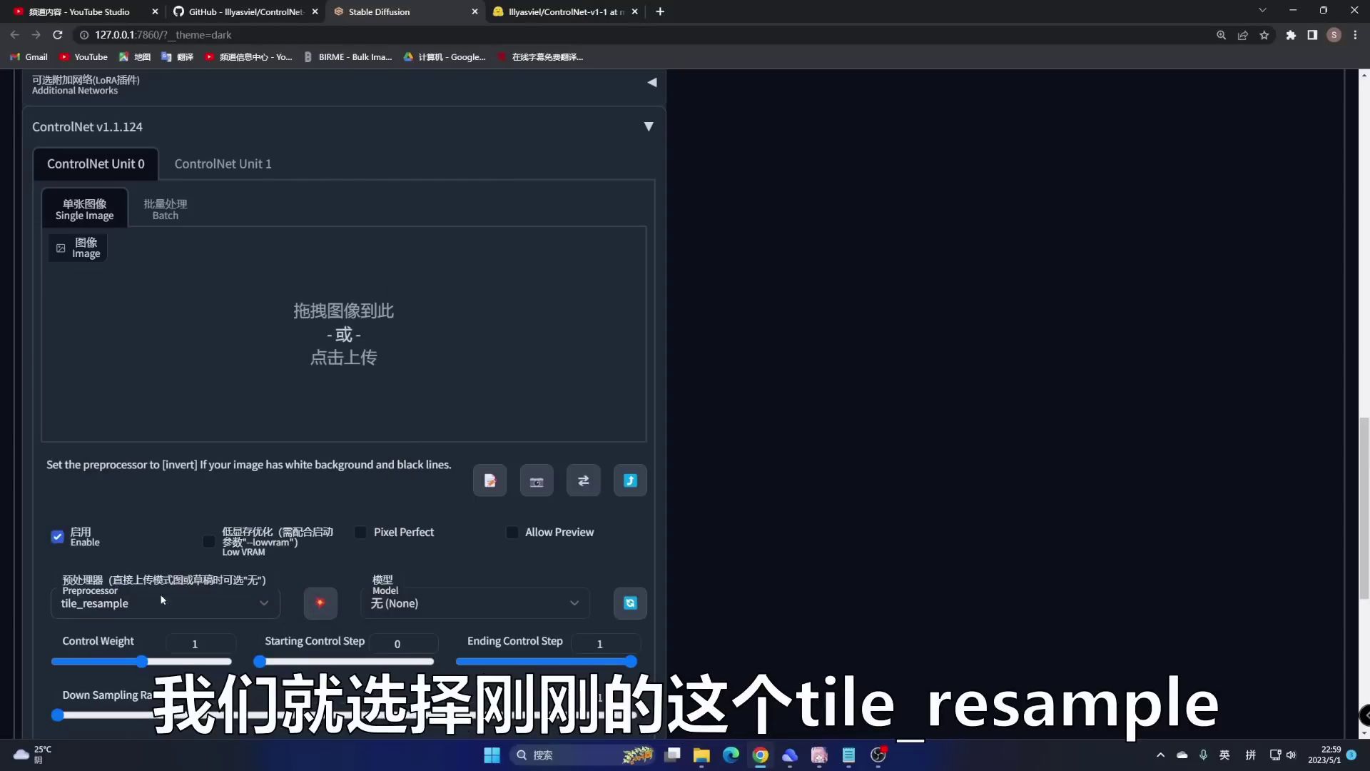
click(471, 604)
click(469, 644)
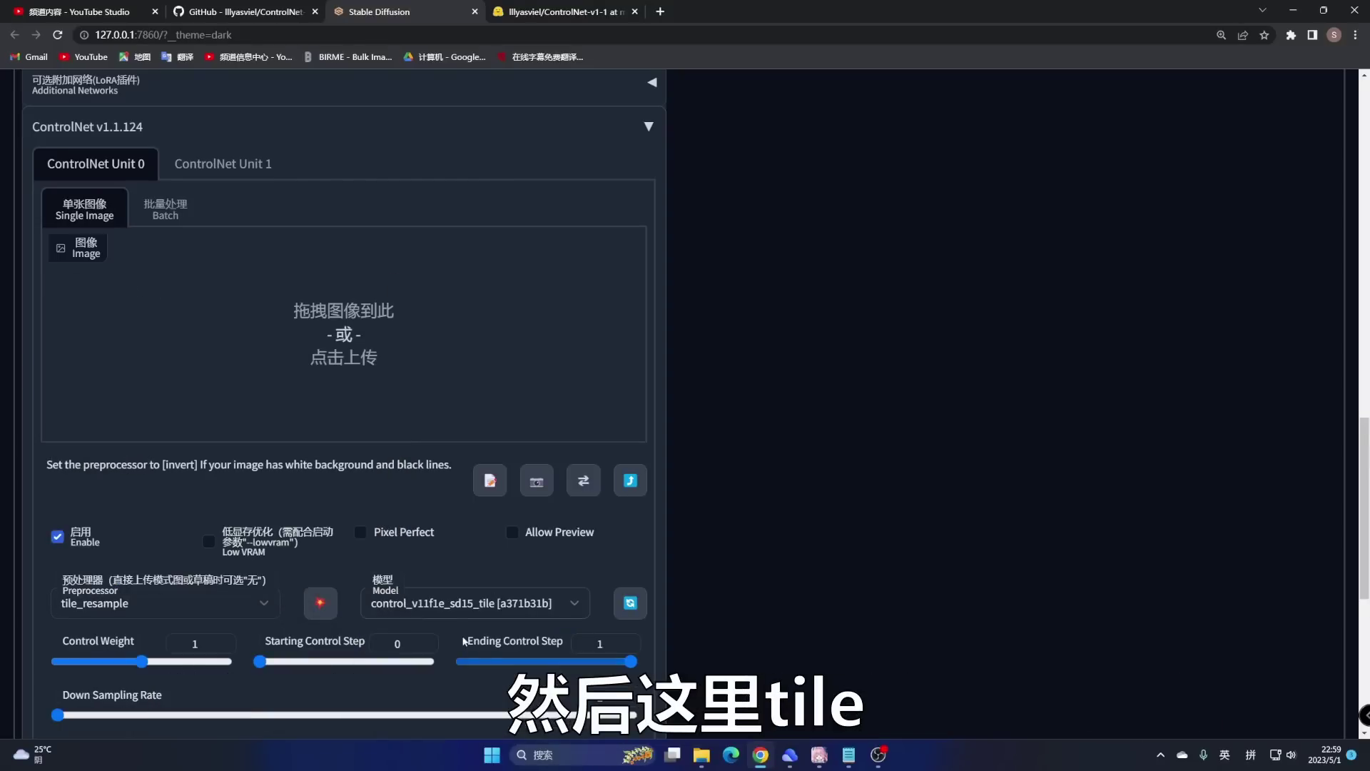
Step: Generate the SD upscale of the portrait with ControlNet Tile enabled and default control settings, and view the output at full size
scroll(217, 433, down, 3)
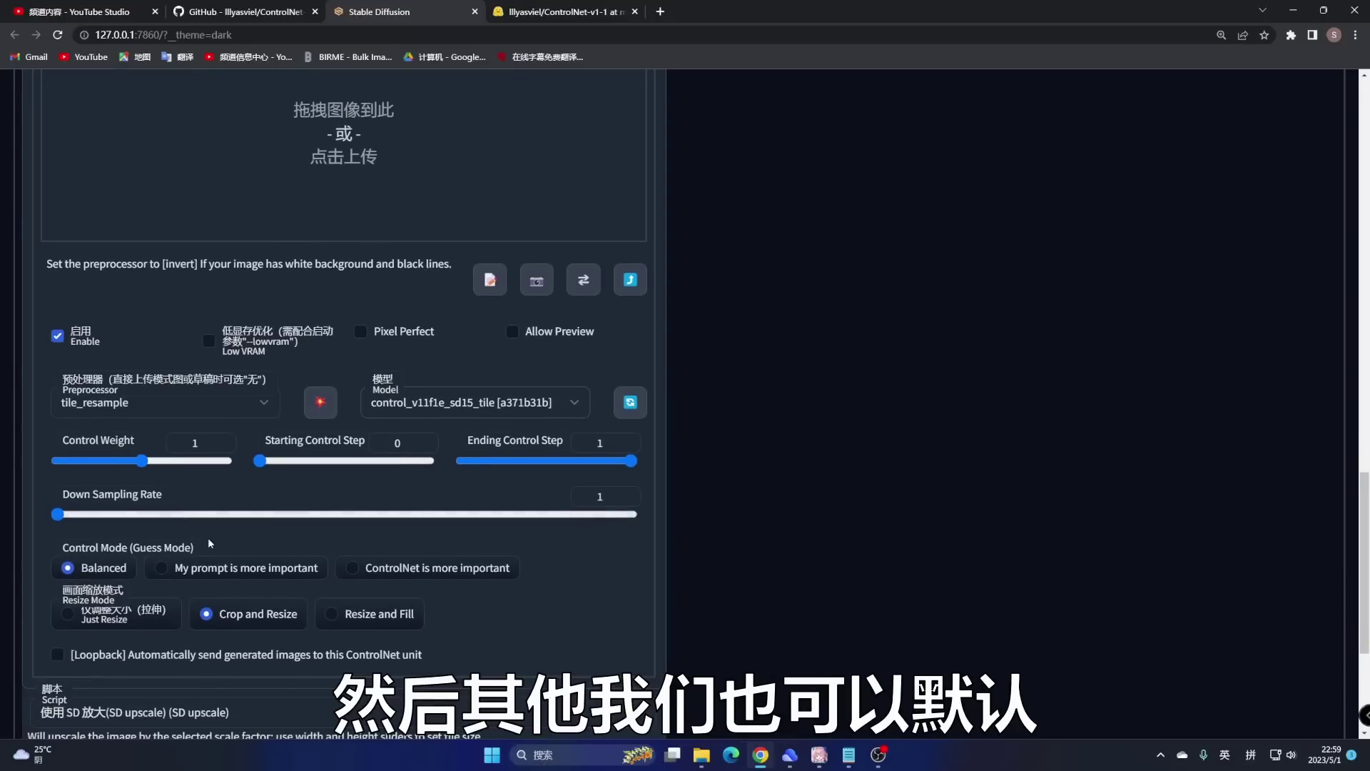
scroll(284, 567, down, 4)
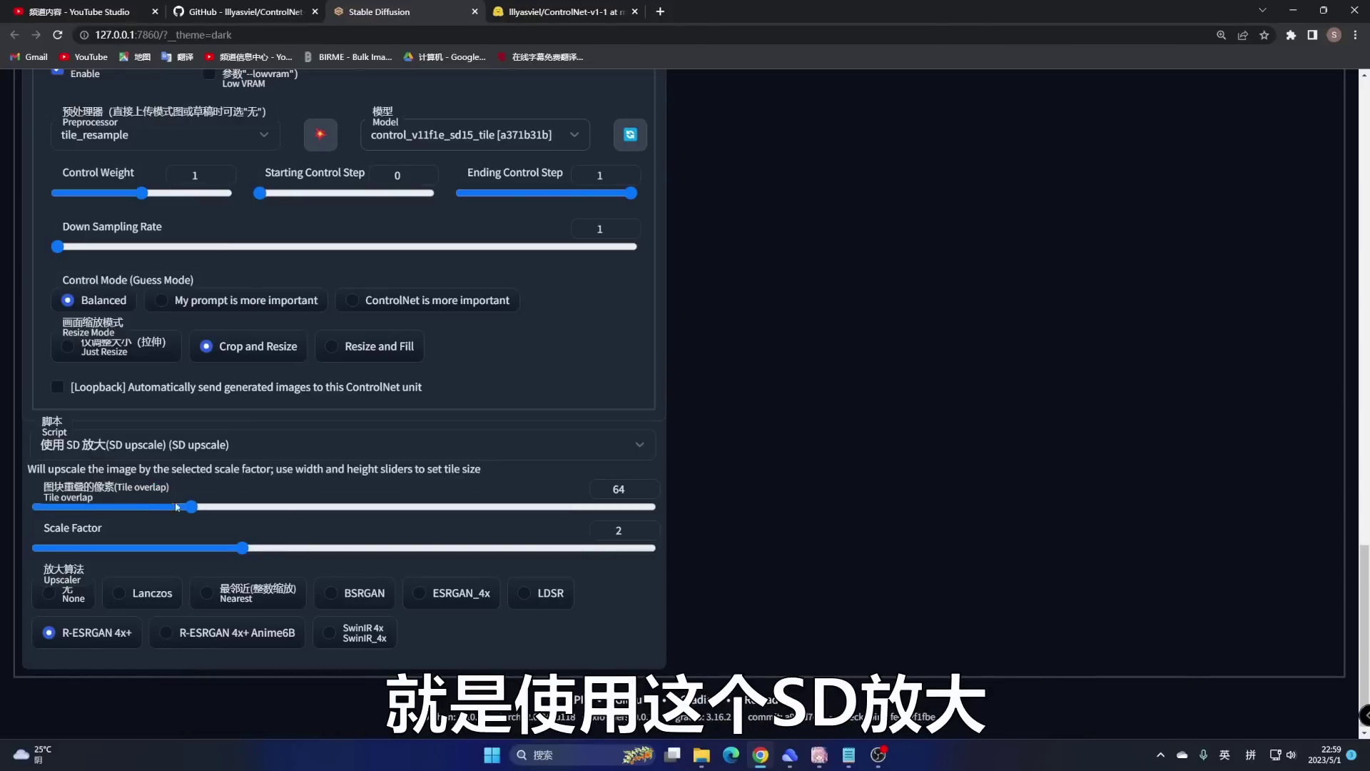
scroll(862, 486, up, 20)
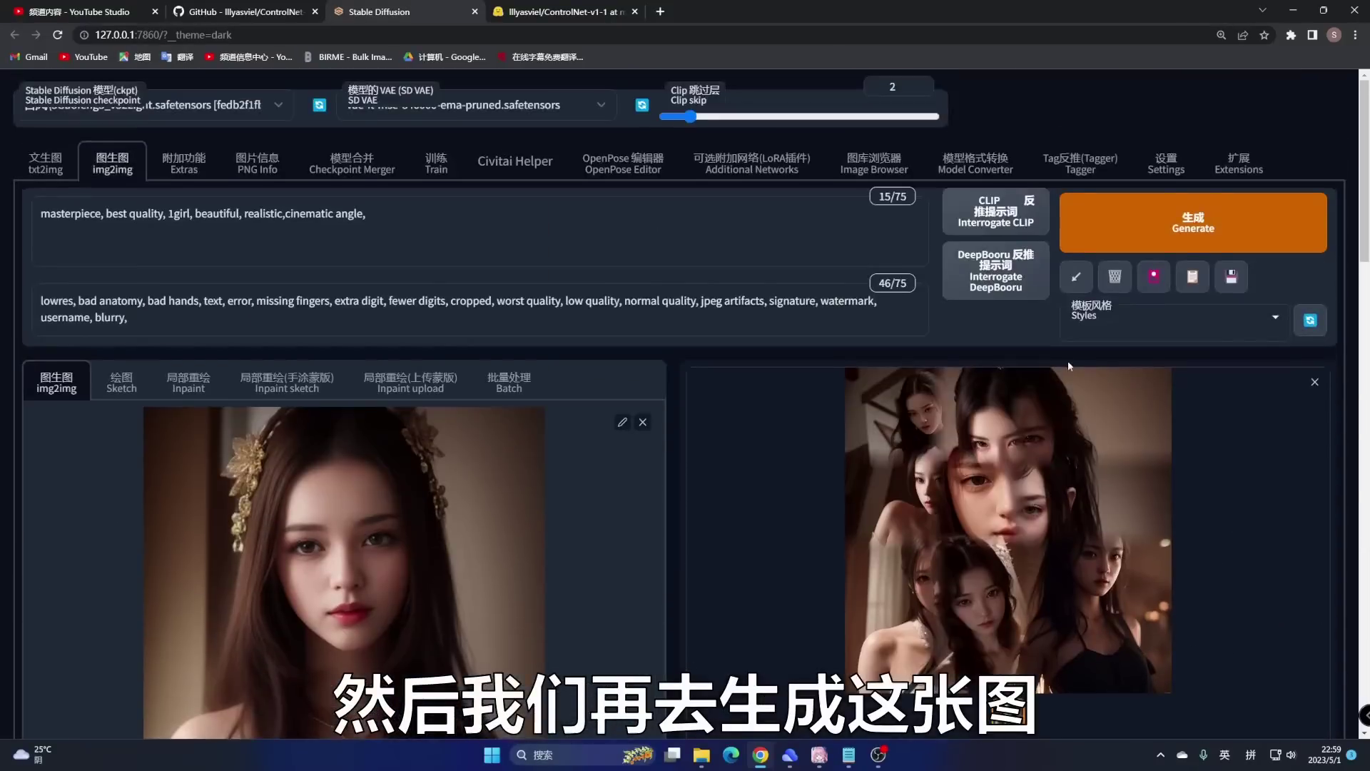
click(1155, 243)
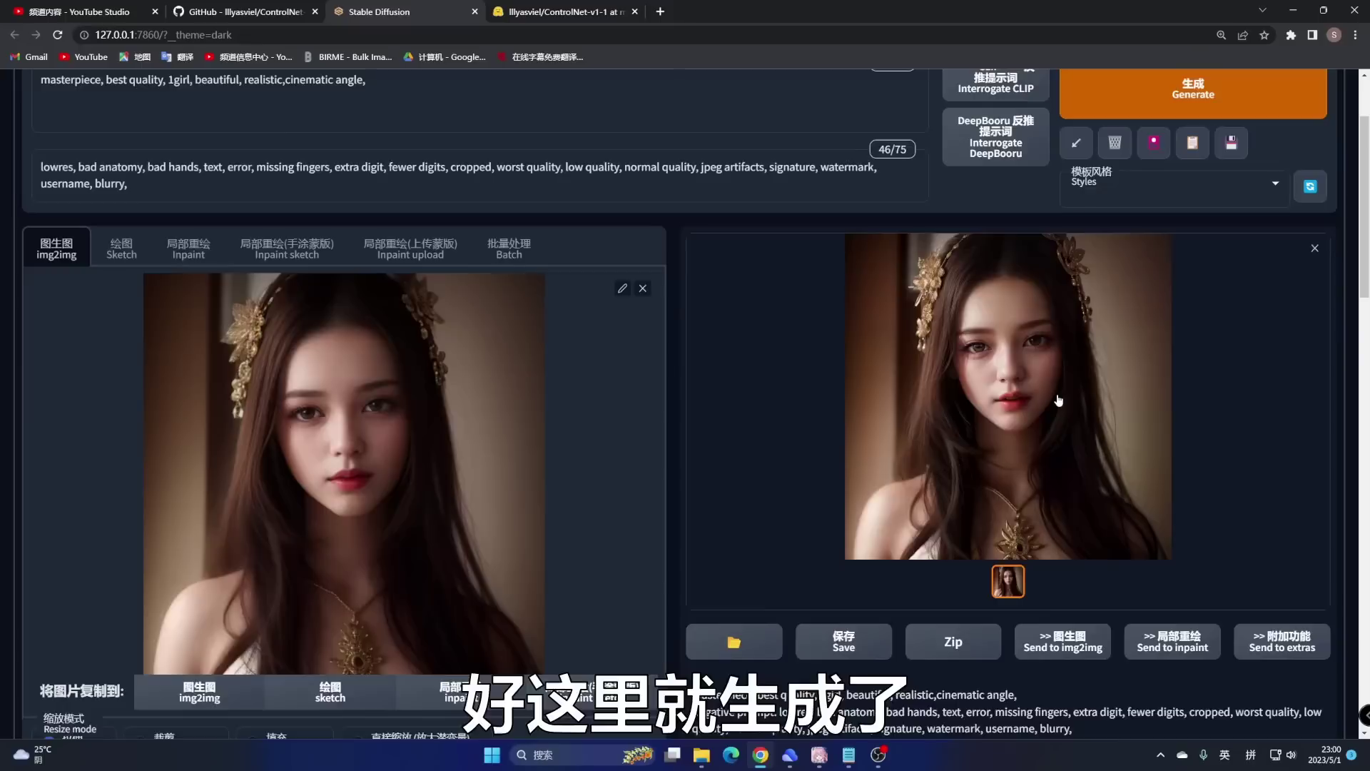
click(1059, 399)
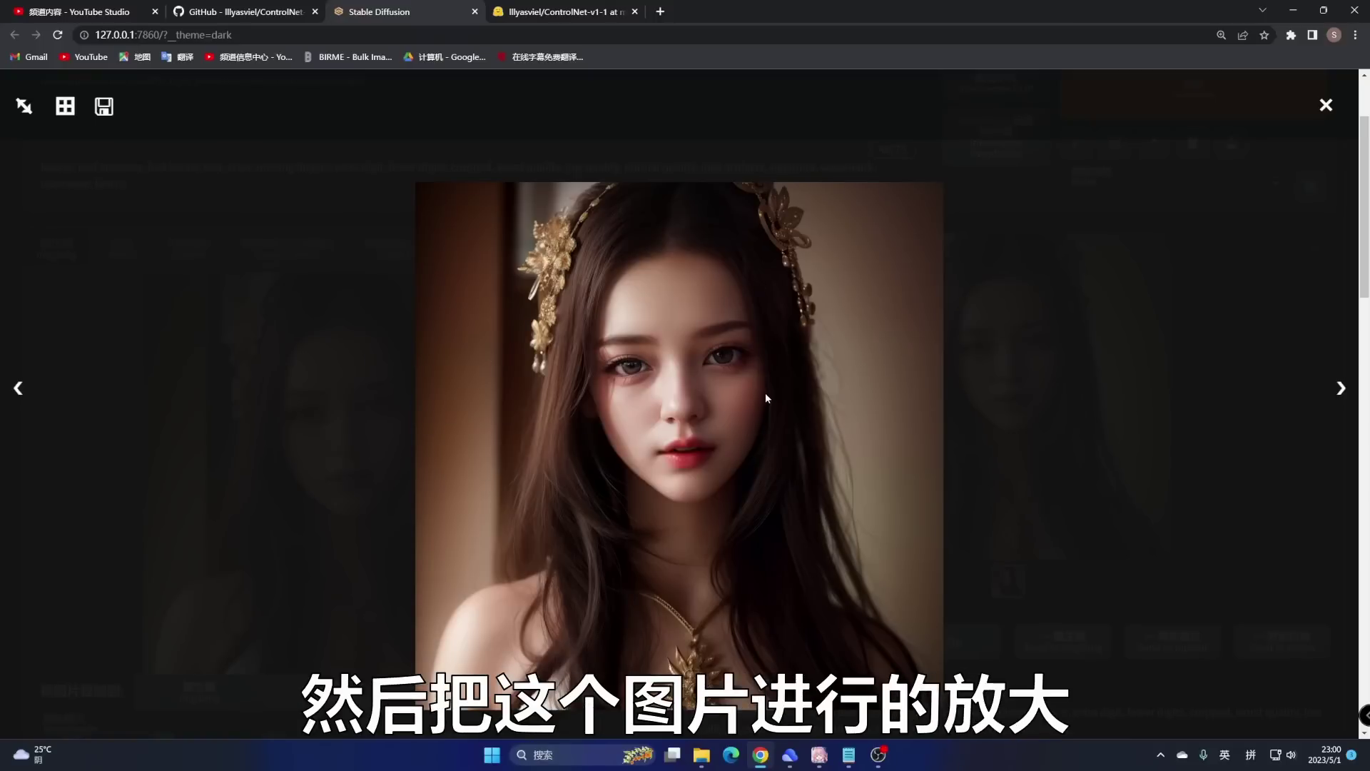
Step: Save the upscaled portrait as a PNG named test4 in the 选定AI图片 folder and close the full-size preview
right_click(742, 415)
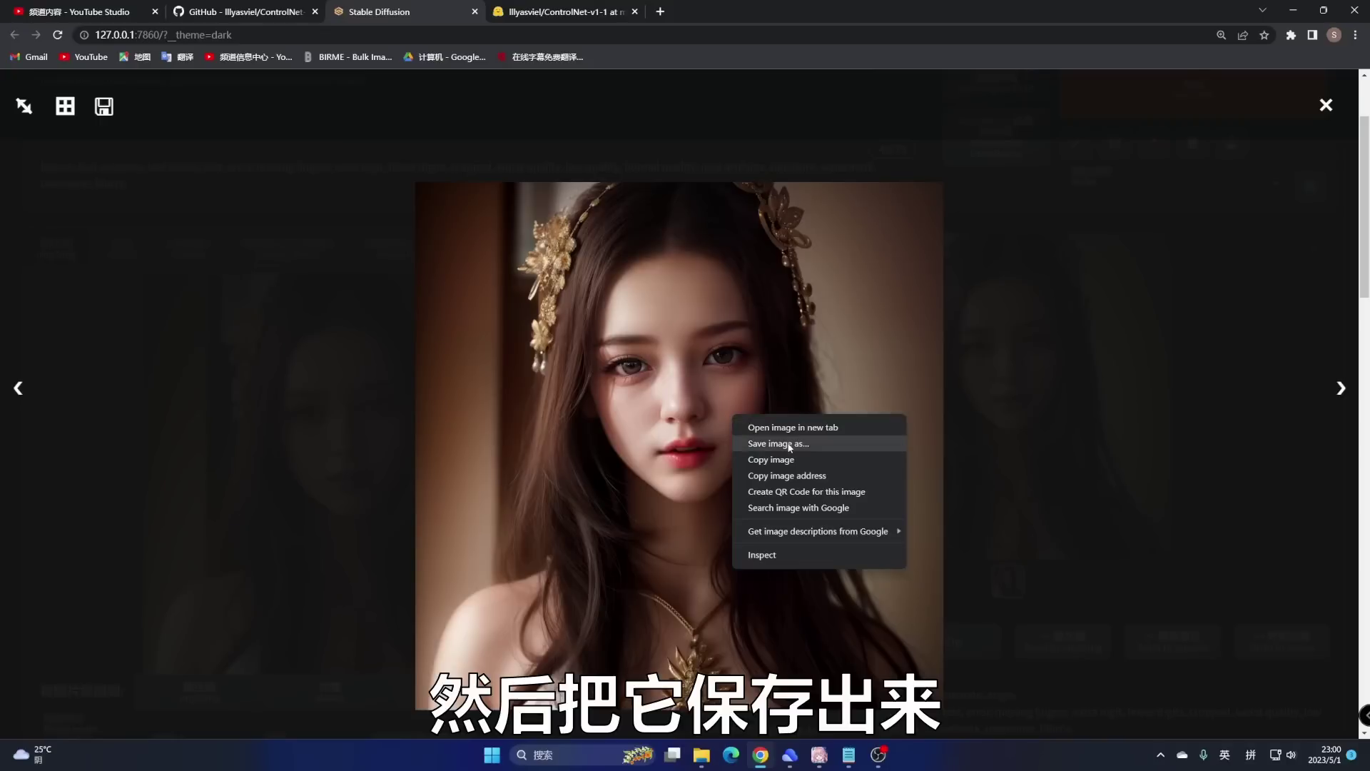
click(775, 443)
text(test)
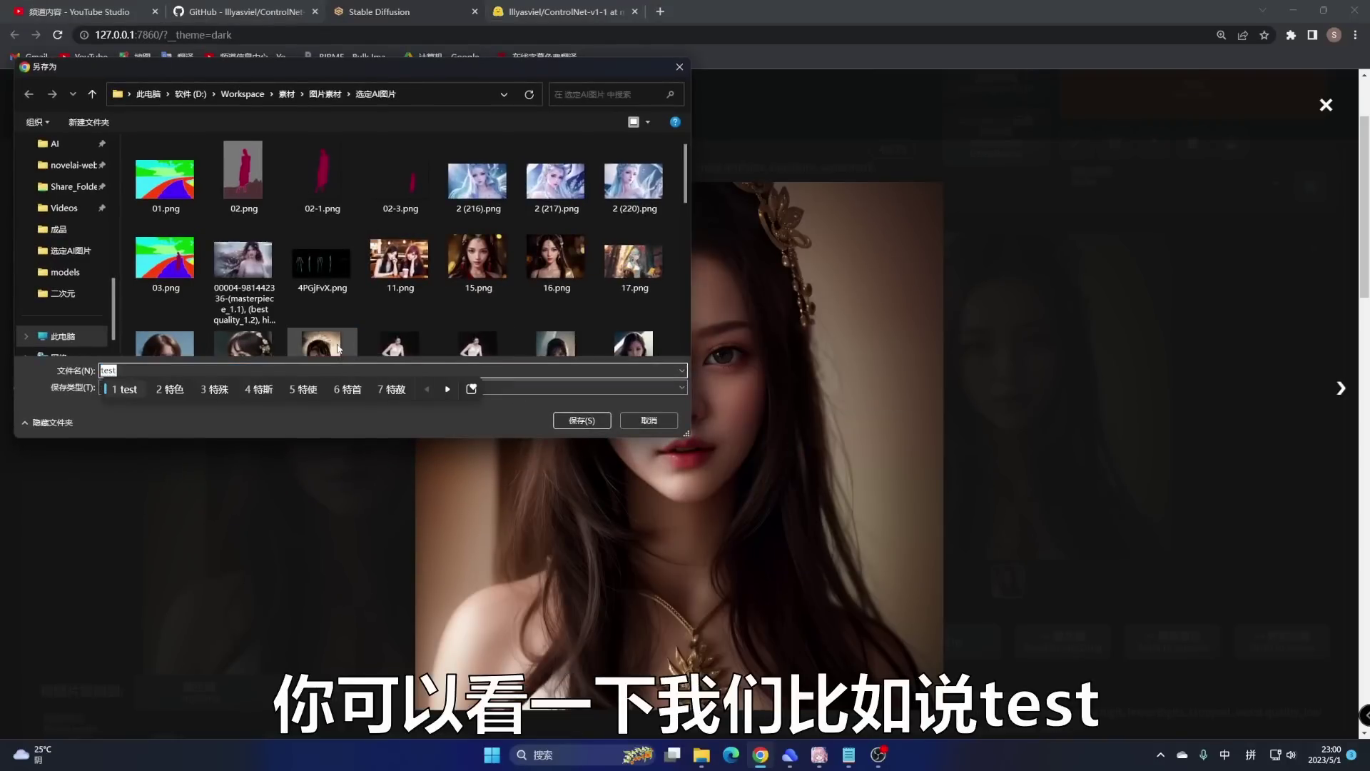
key(shift)
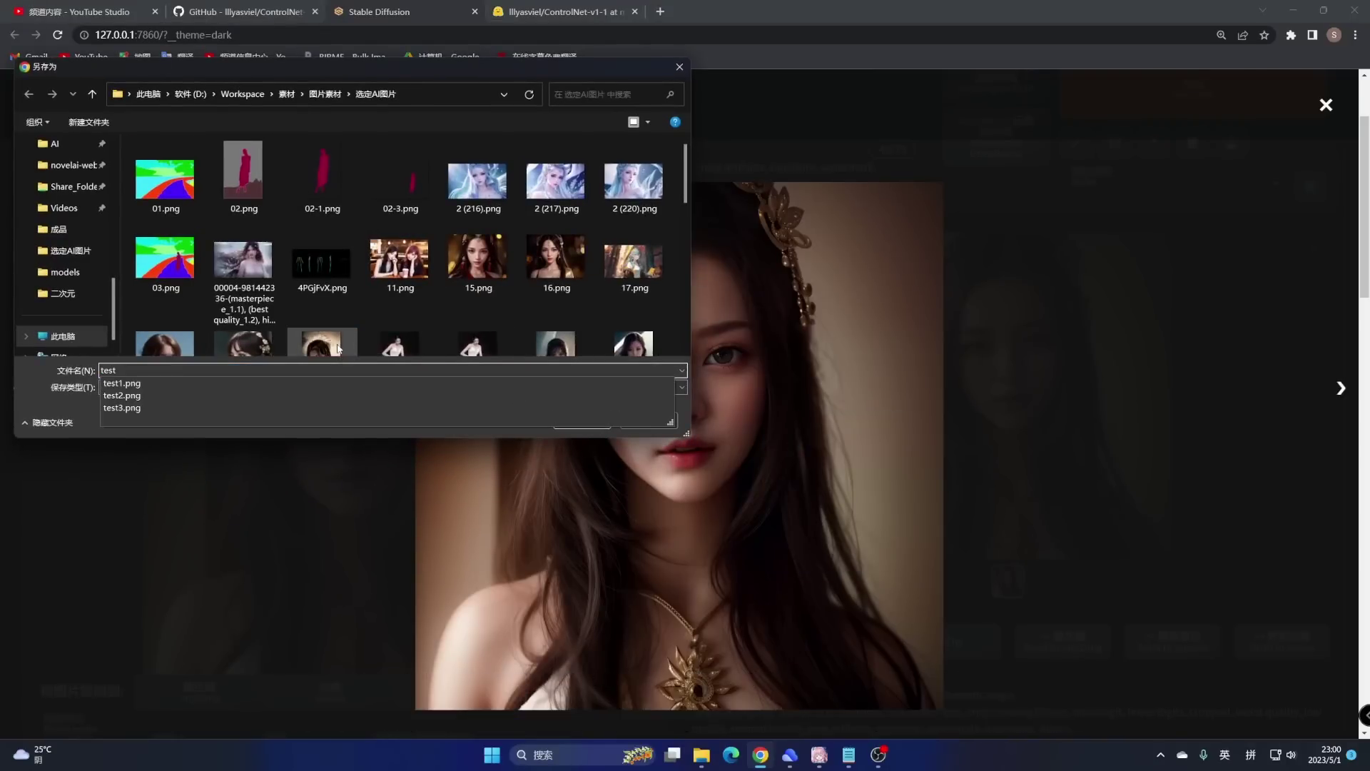
text(4)
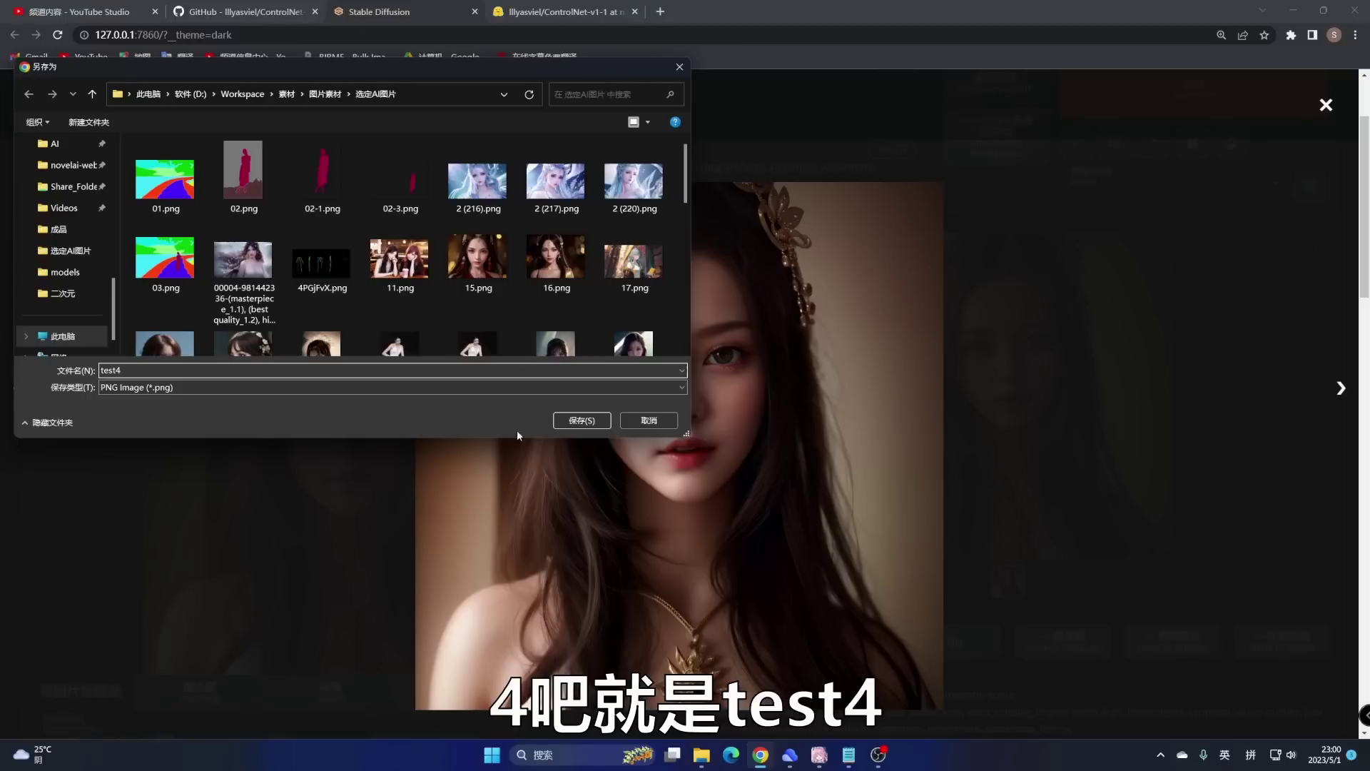
click(566, 424)
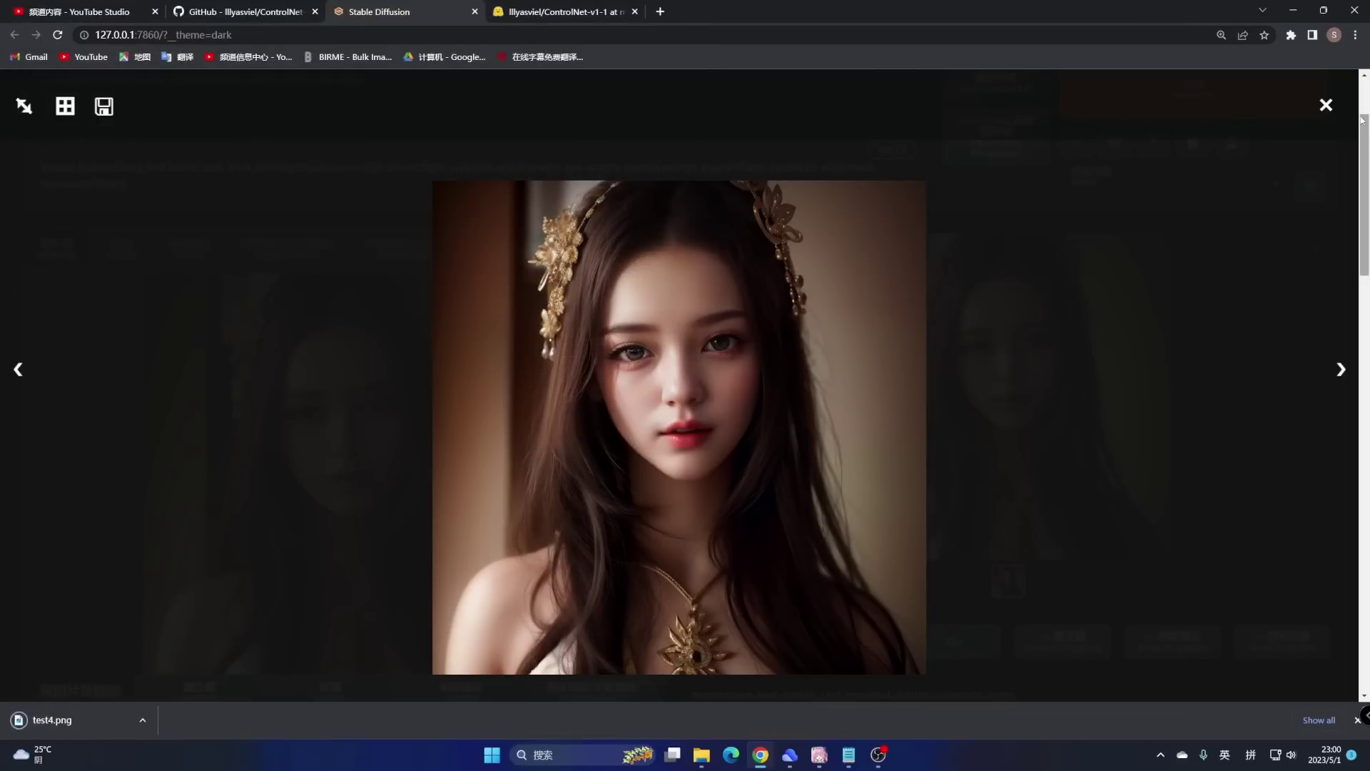
click(1326, 105)
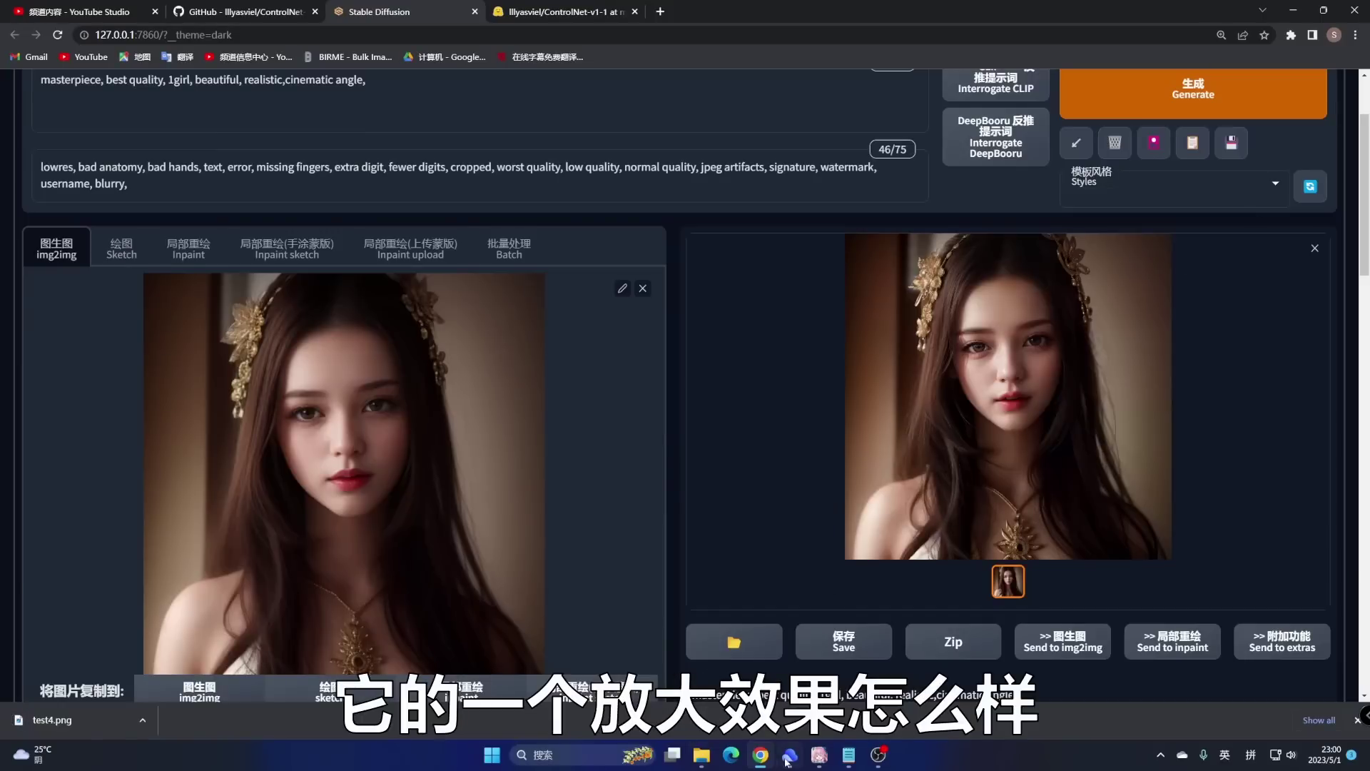
Step: Switch to File Explorer, open the original portrait test3.png and snap it to the left half beside the image folder
click(701, 758)
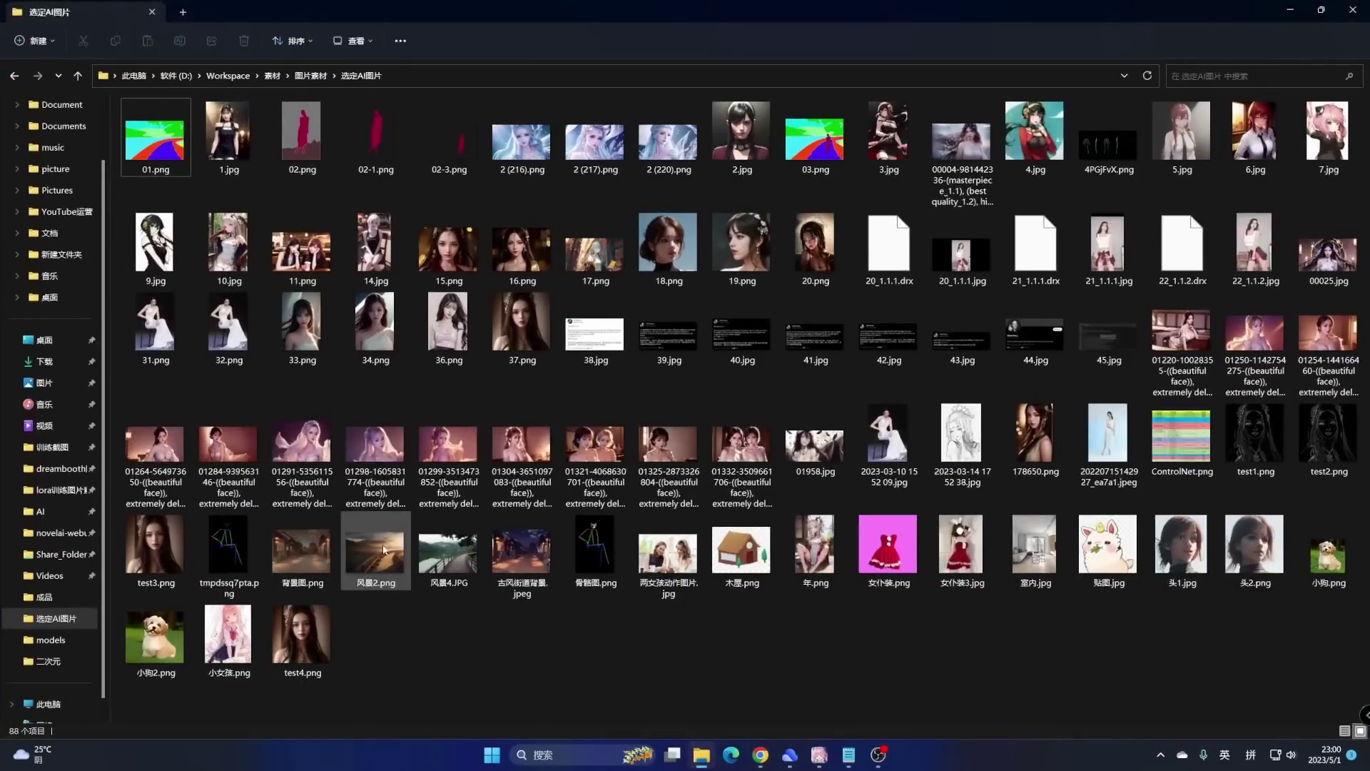
double_click(150, 558)
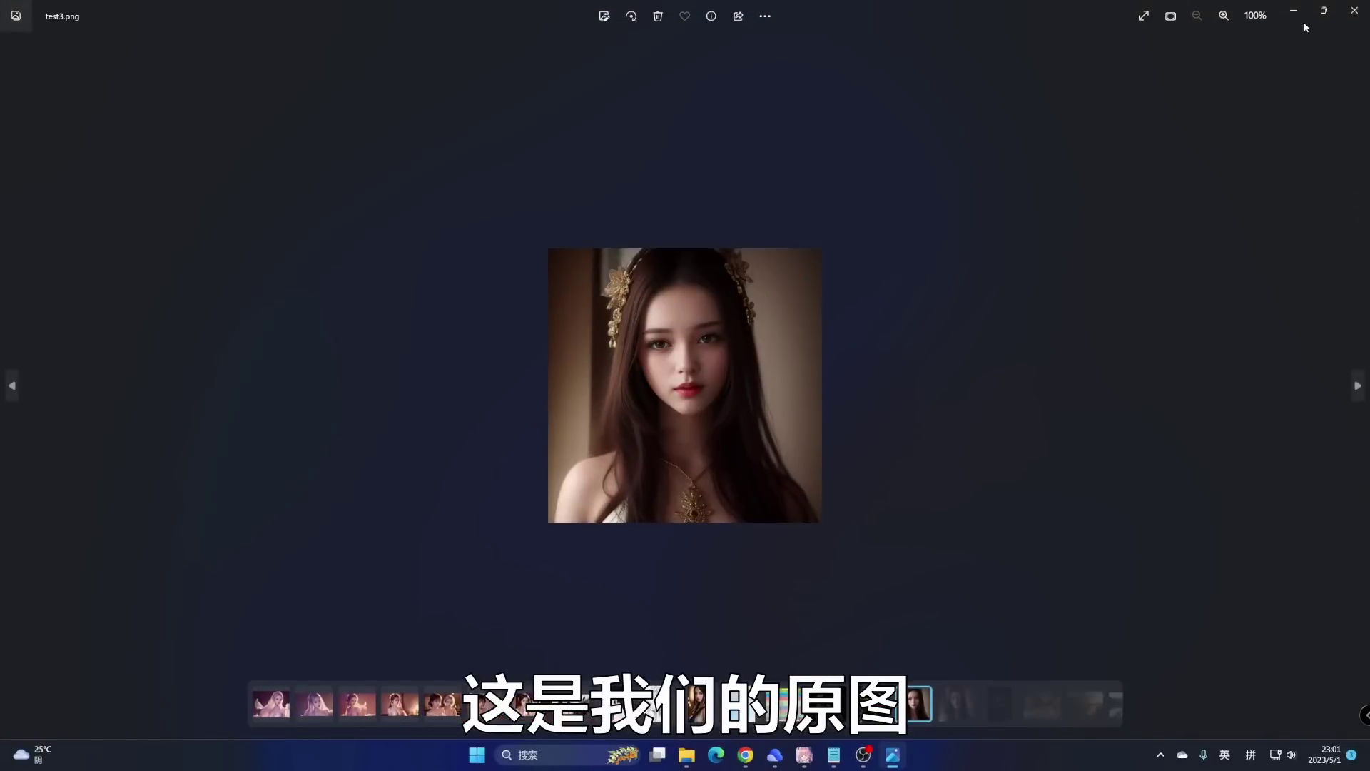
mouse_move(1324, 10)
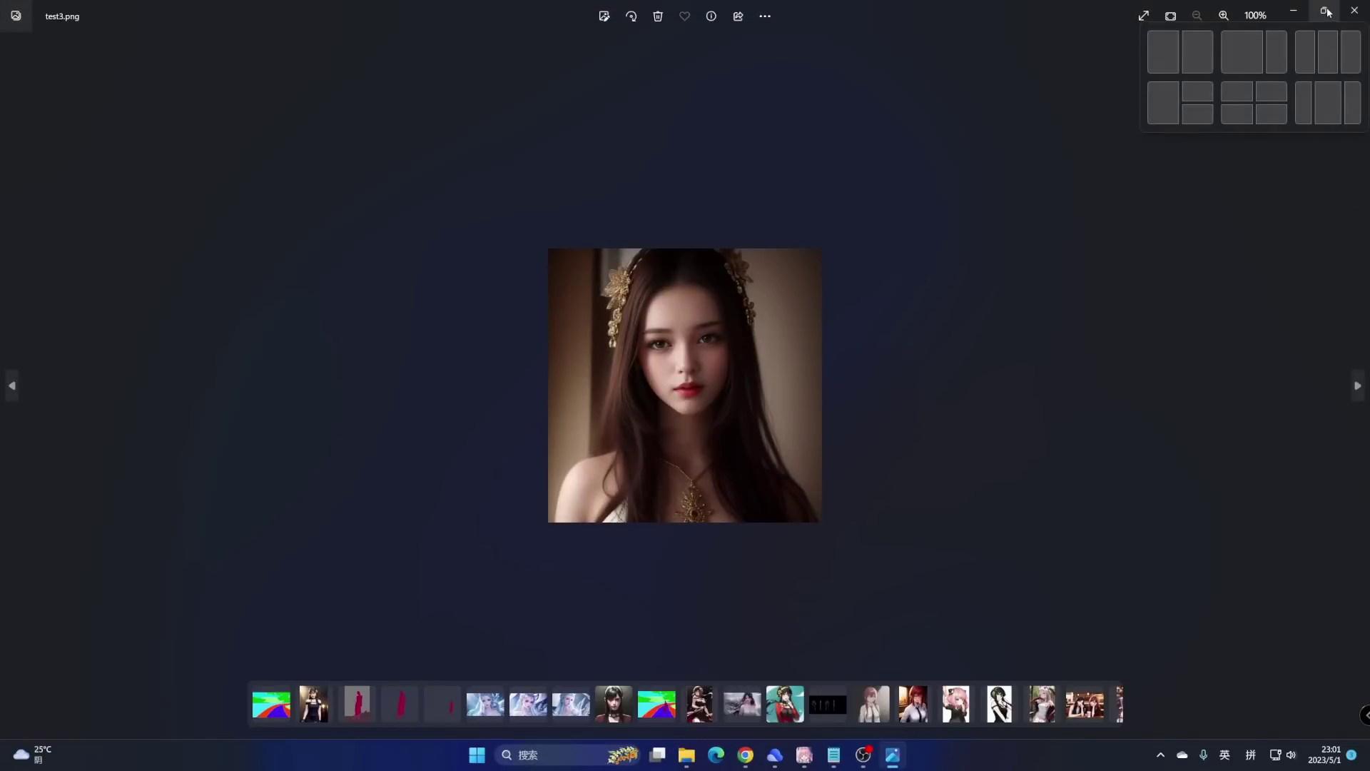
click(1164, 63)
click(903, 213)
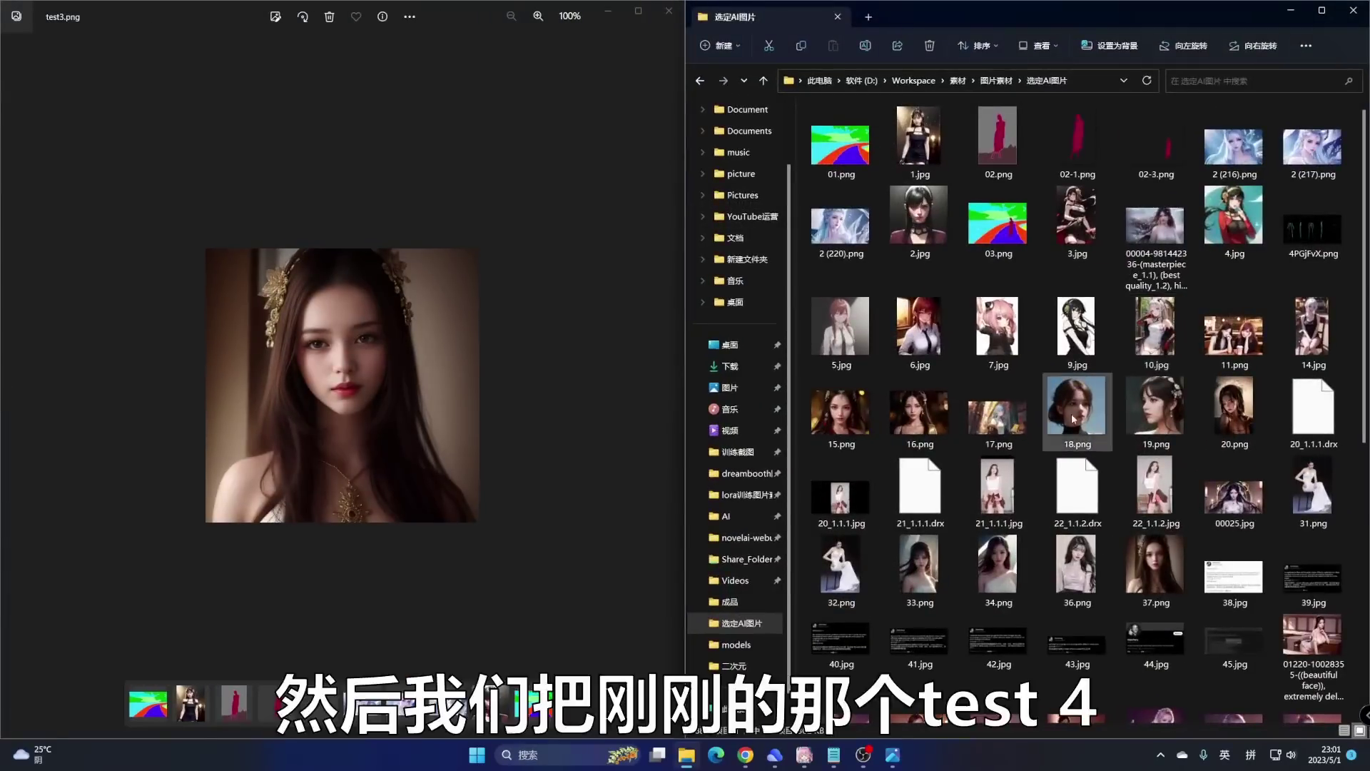
Step: Open the upscaled test4.png from the folder and snap it to the right half beside test3.png
scroll(1177, 428, down, 5)
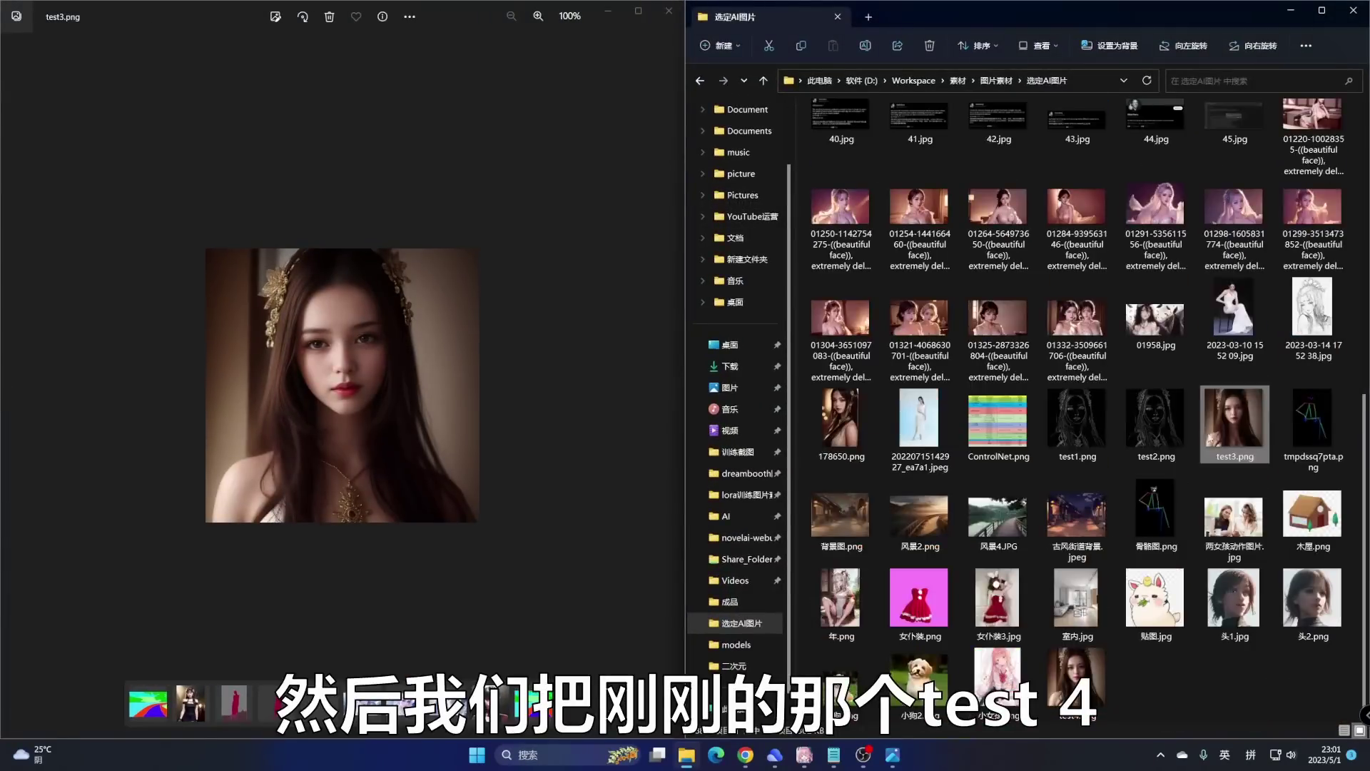
click(1097, 675)
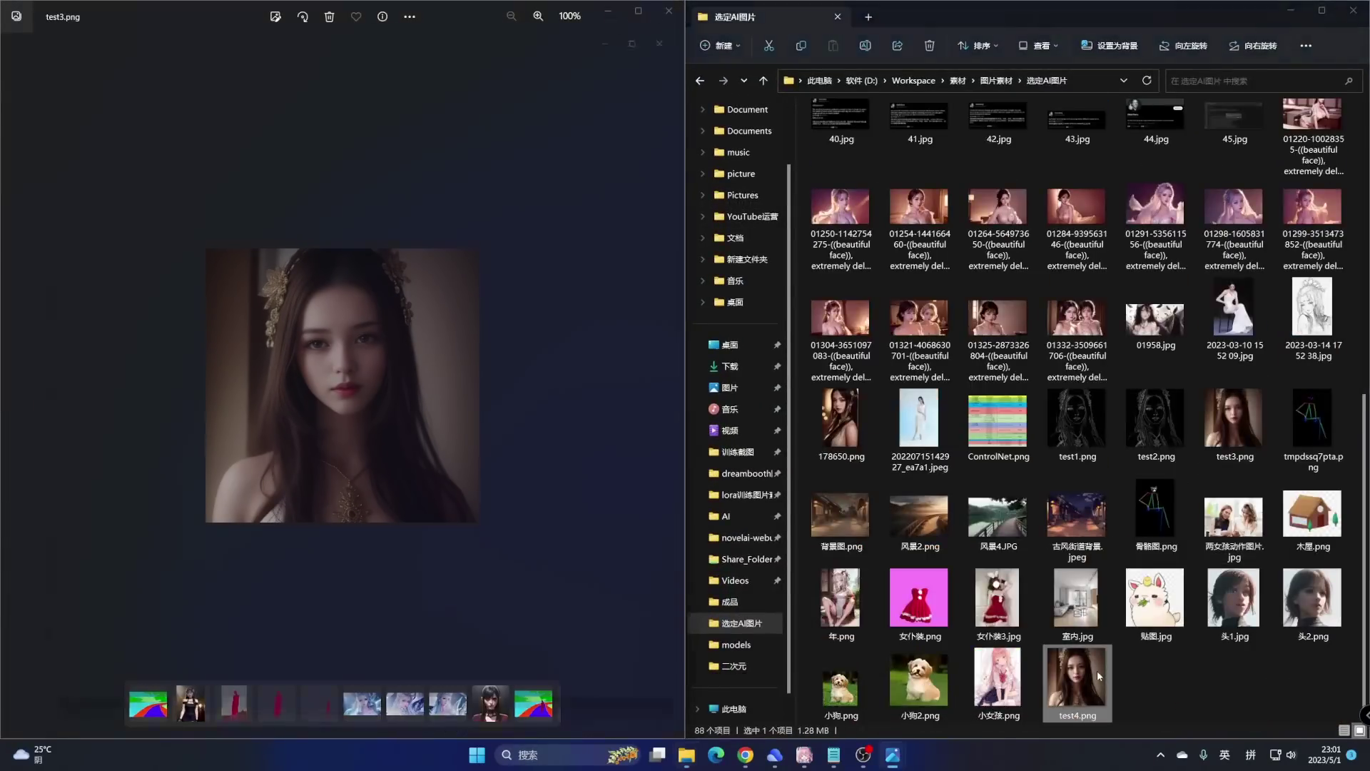
drag(1097, 670, 649, 368)
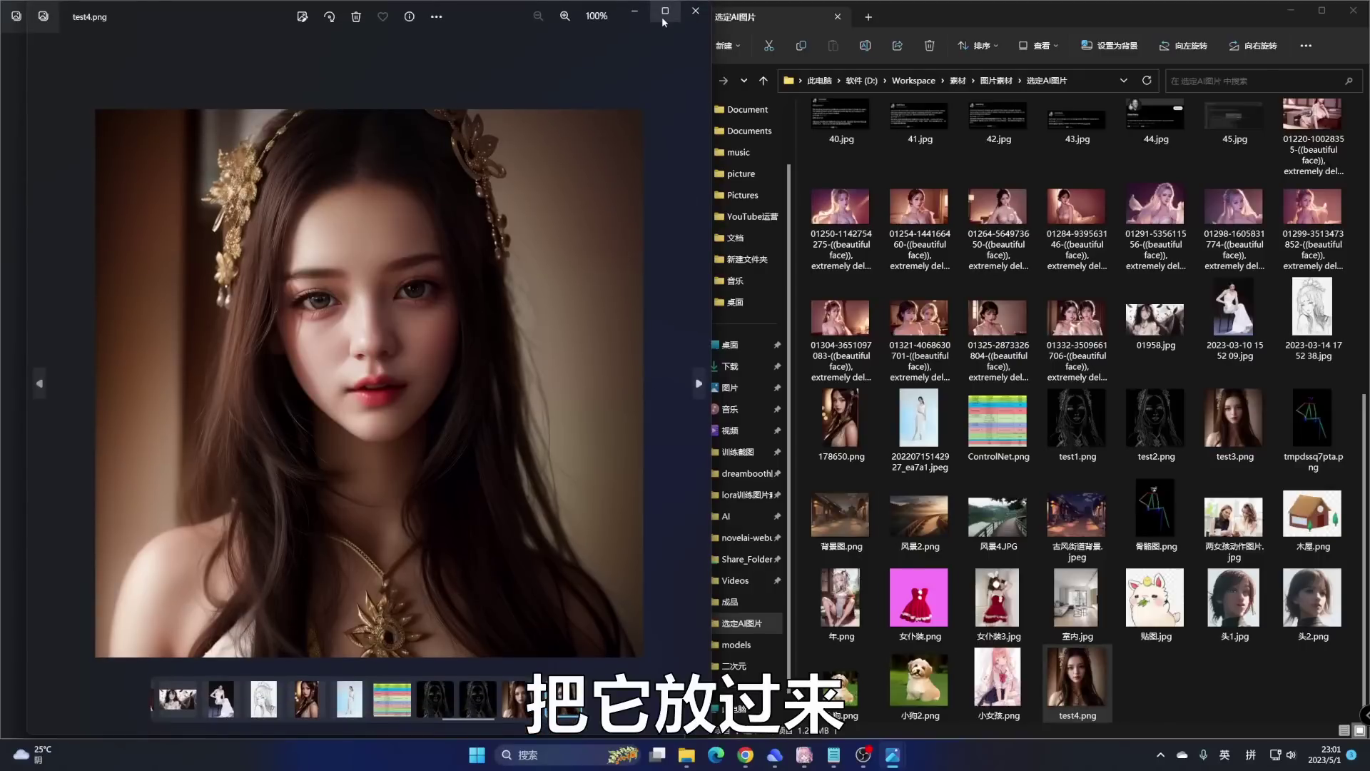
mouse_move(661, 16)
click(602, 57)
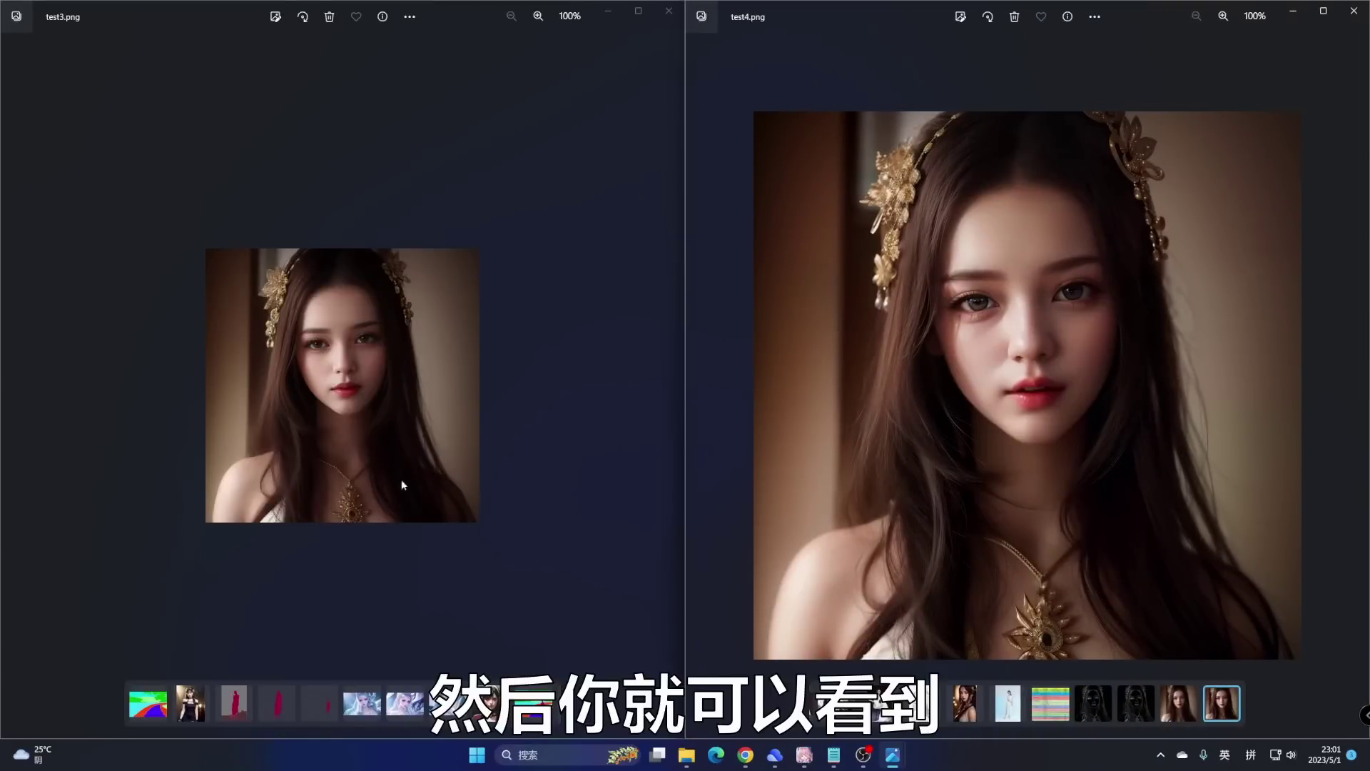
Step: Compare the facial, eye and hair-ornament detail of test3.png and test4.png side by side at enlarged views
scroll(511, 438, up, 5)
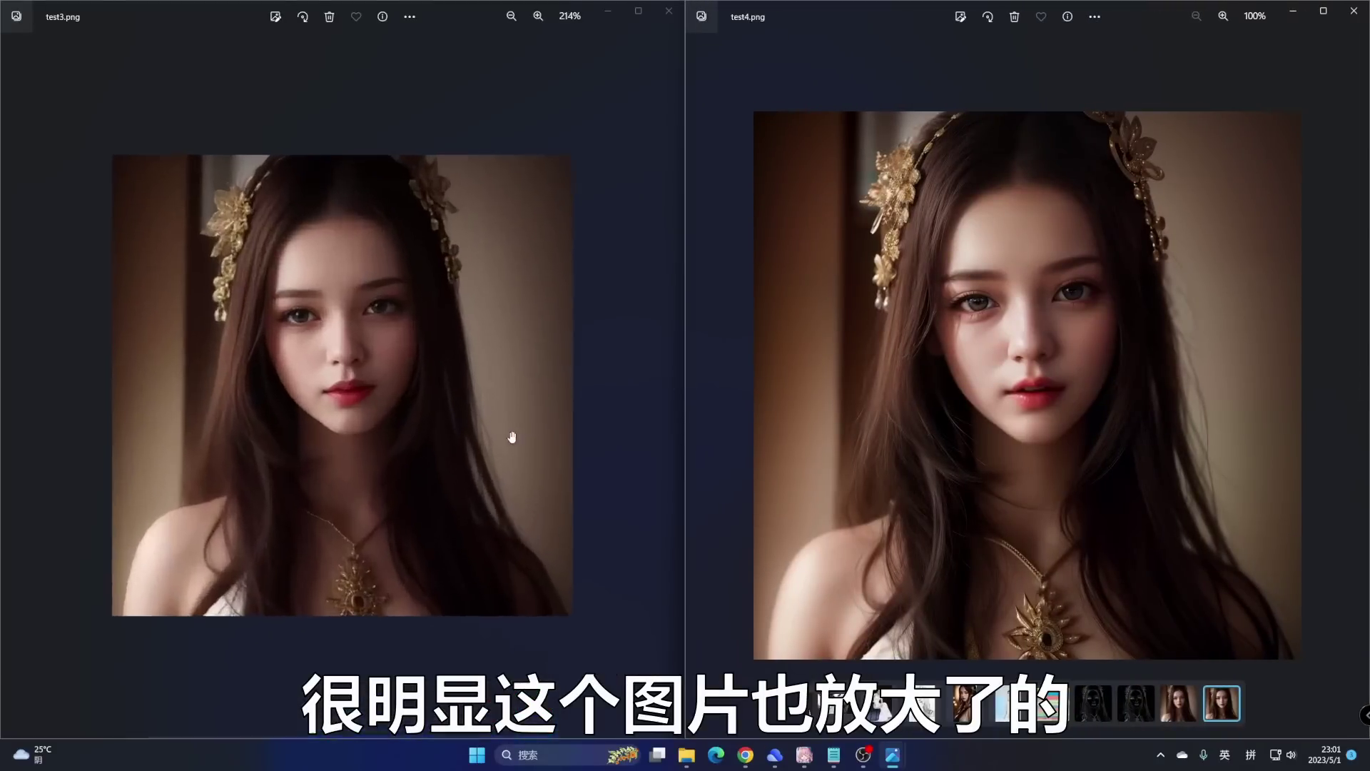
scroll(363, 303, down, 2)
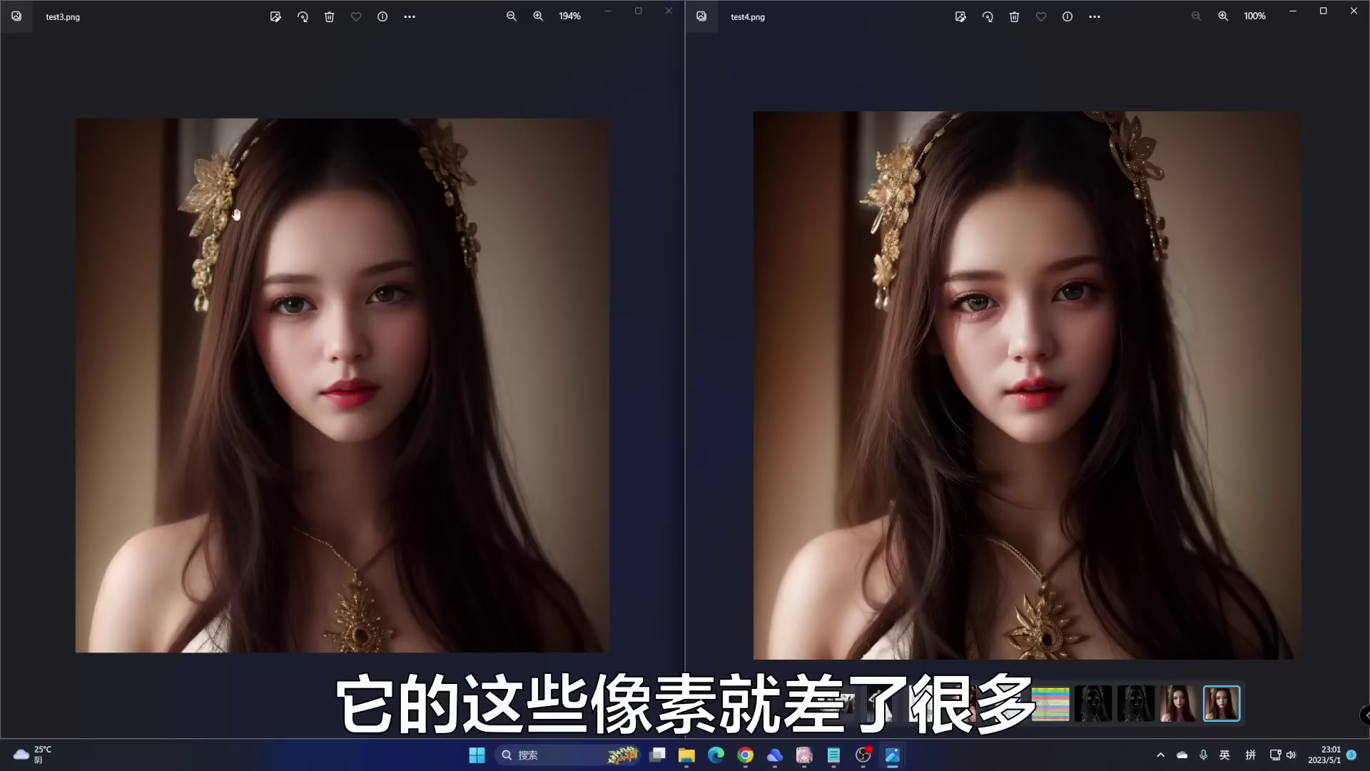
scroll(991, 289, up, 2)
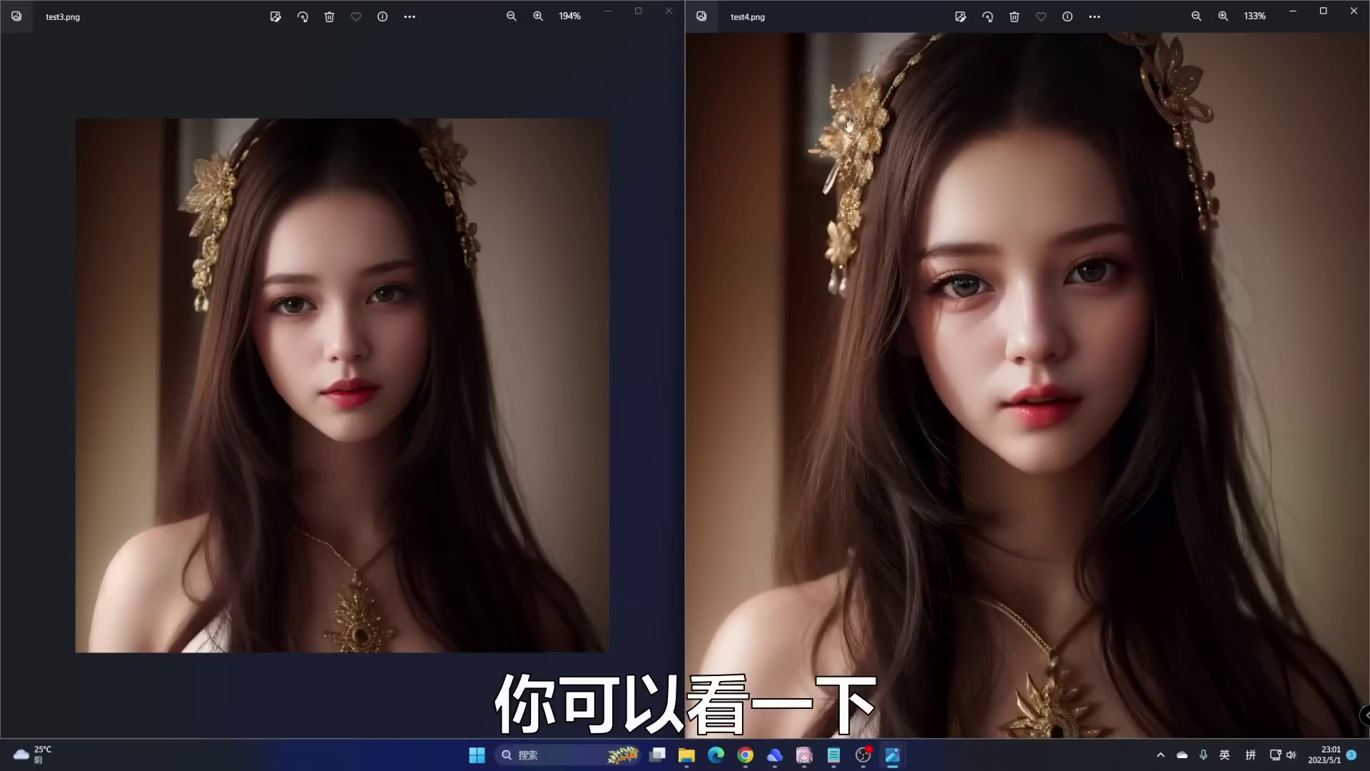
scroll(1196, 335, down, 2)
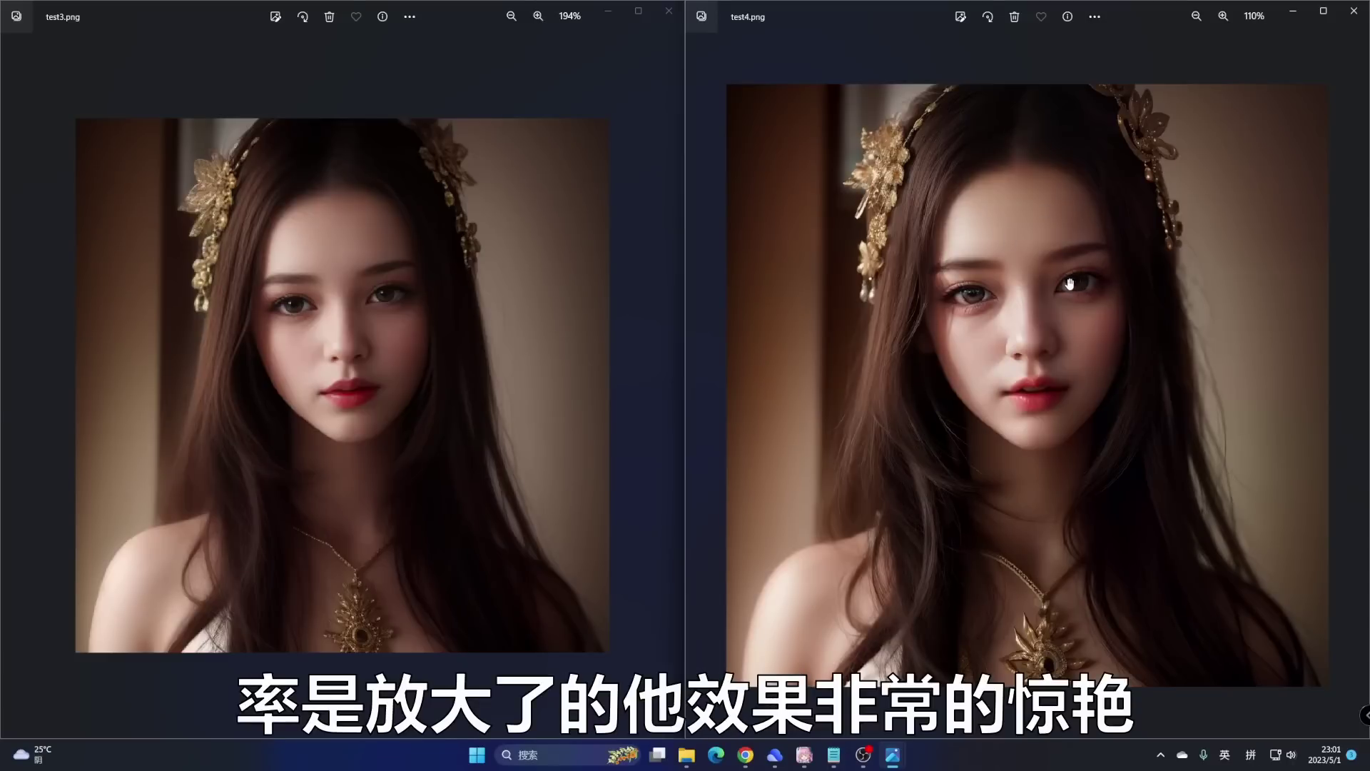
scroll(971, 289, up, 5)
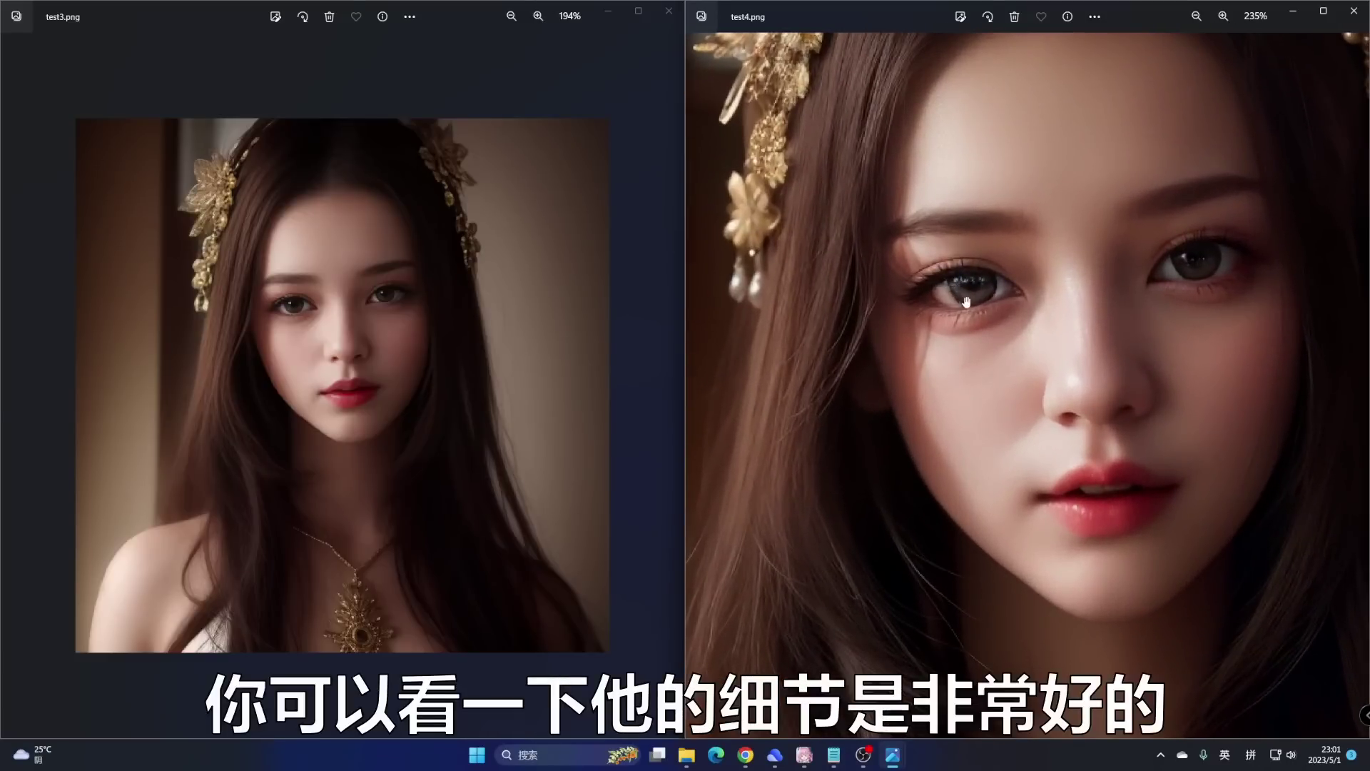
scroll(387, 282, up, 3)
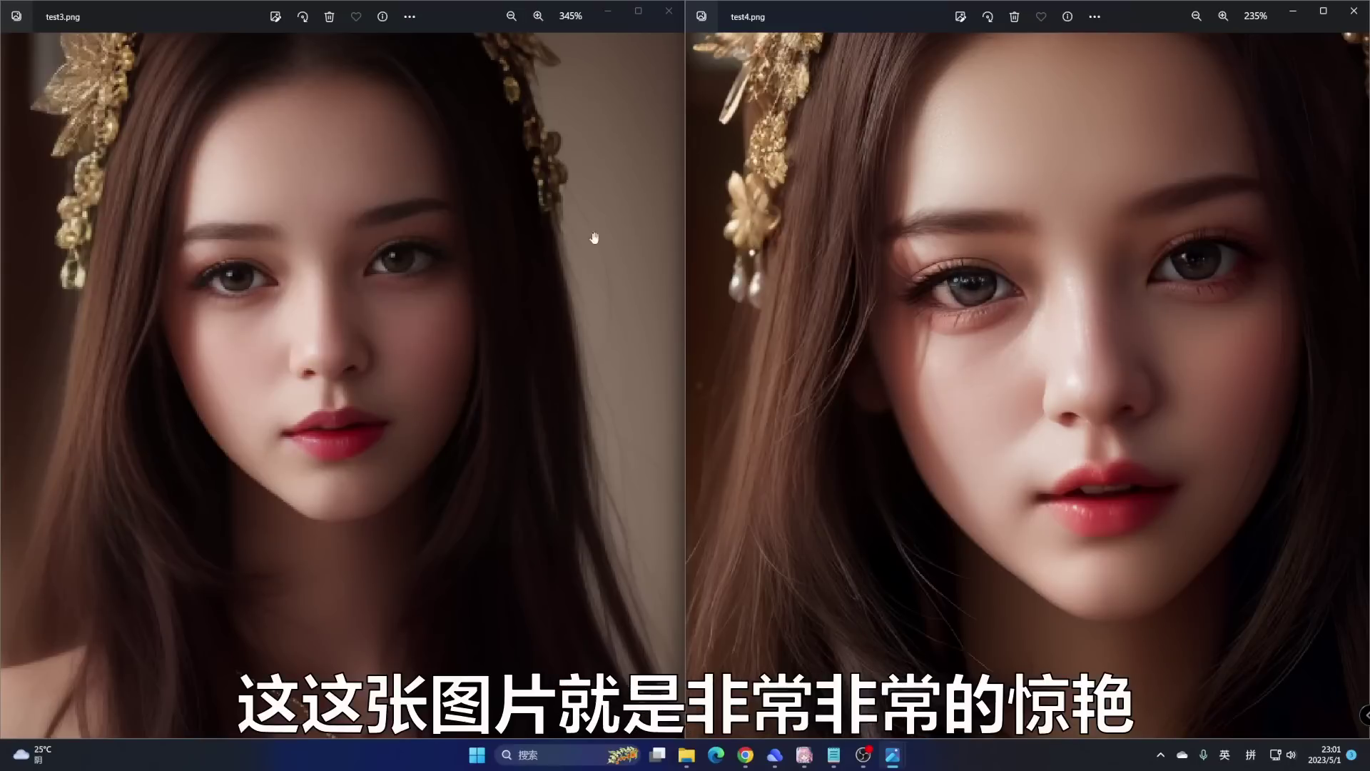
click(312, 277)
scroll(311, 277, up, 2)
scroll(311, 286, up, 2)
drag(307, 307, 316, 328)
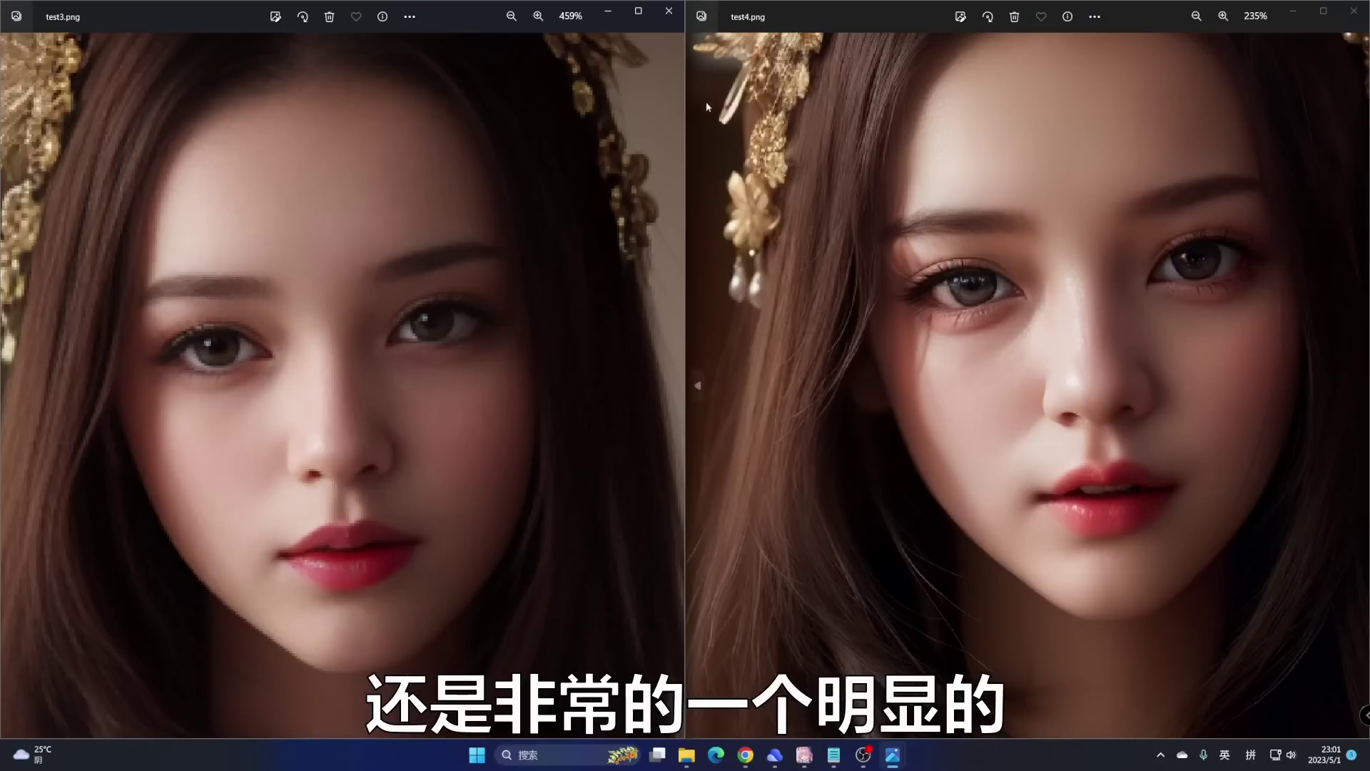
Step: Close the test3.png and test4.png image views and the 选定AI图片 folder window to return to the img2img page
click(671, 12)
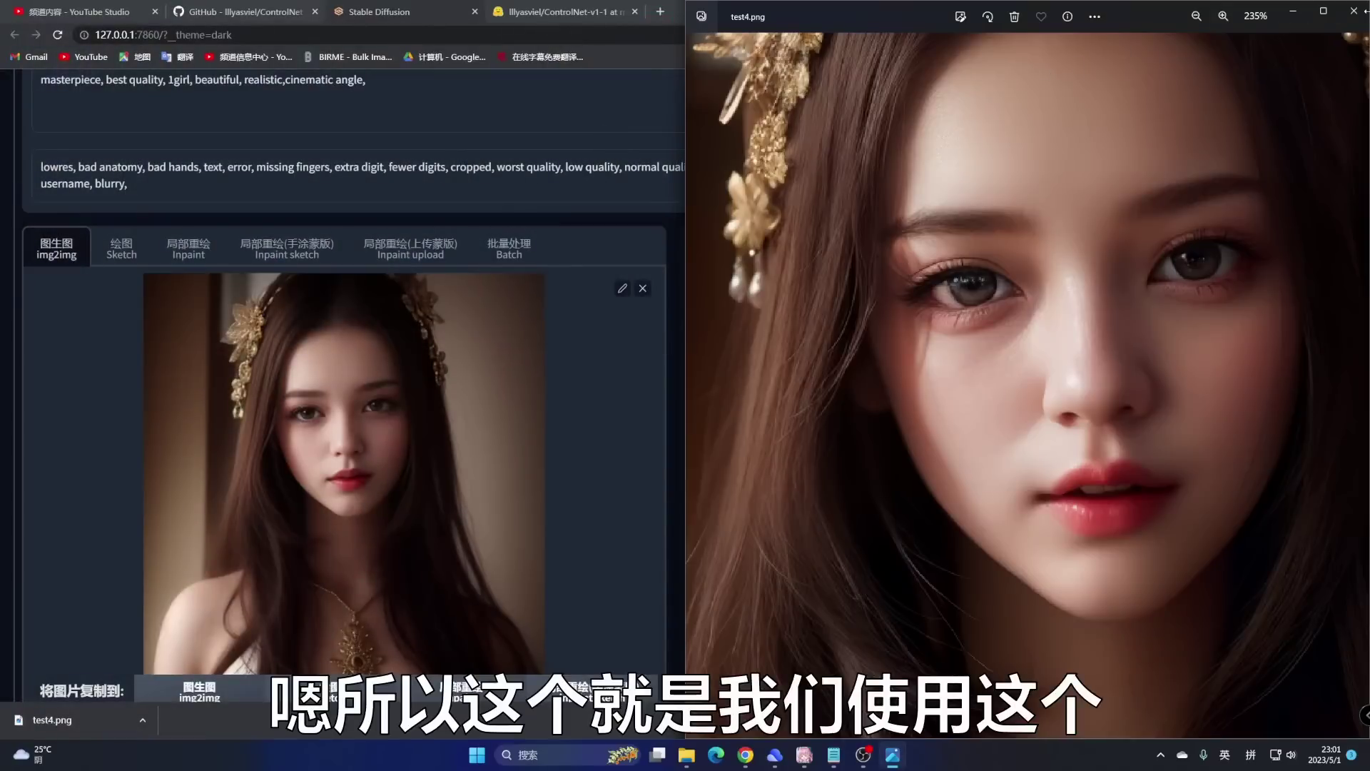
click(1363, 20)
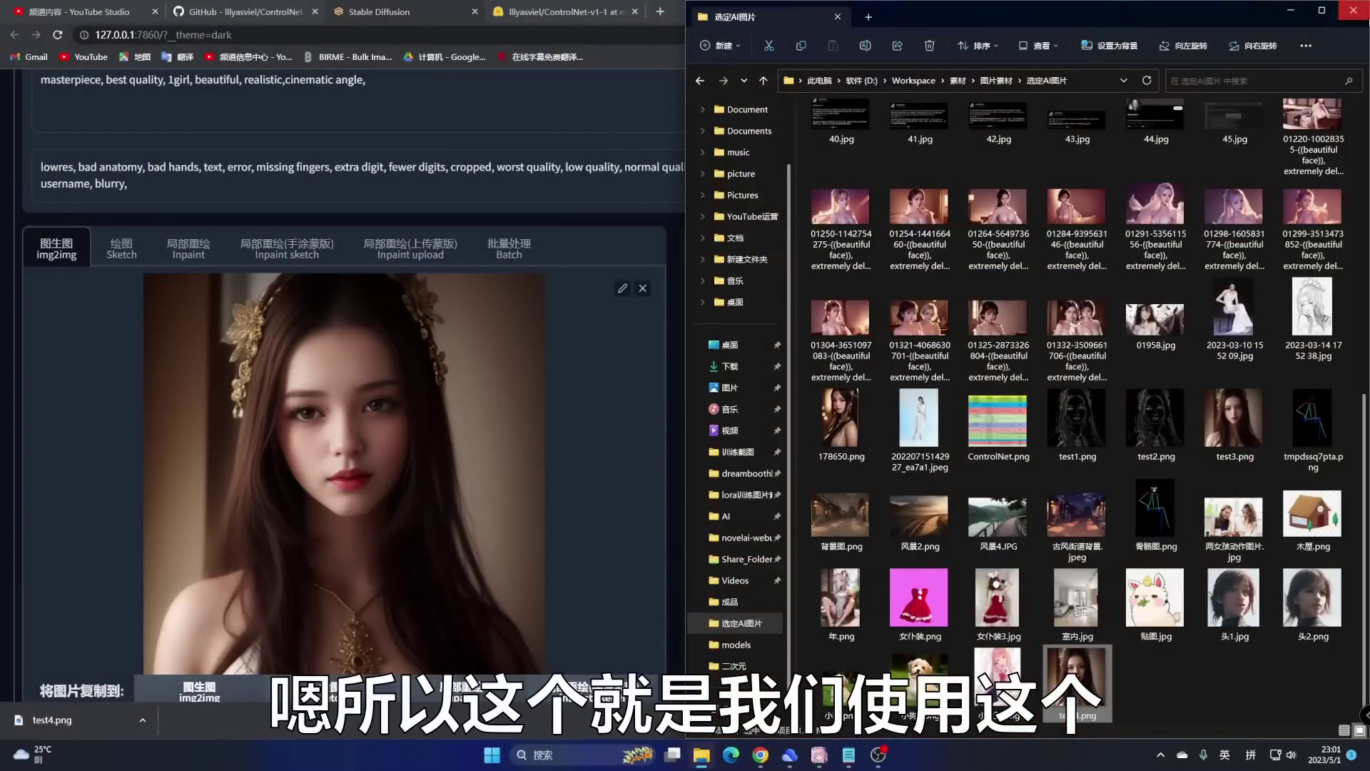
click(1355, 14)
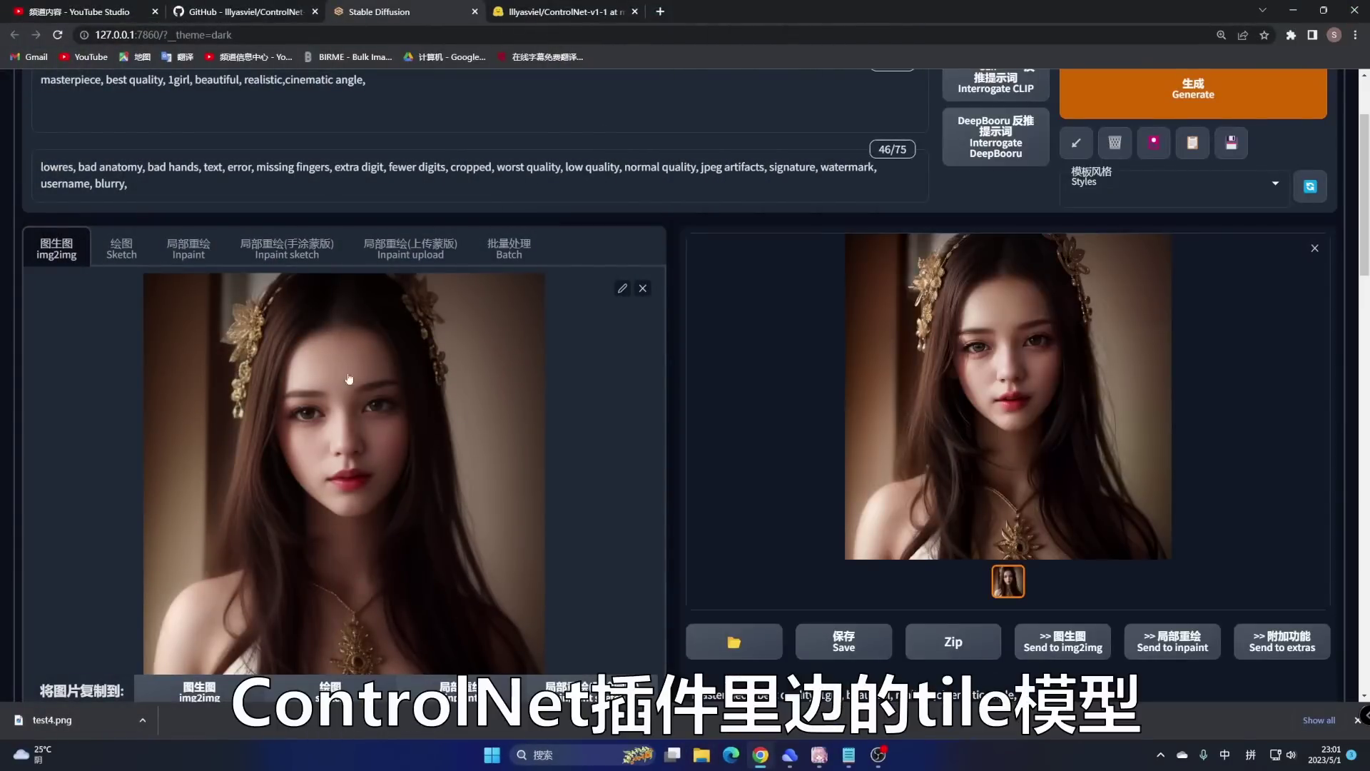
Step: Review the ControlNet tile and SD upscale settings, disable ControlNet Unit 0 and collapse the ControlNet section
scroll(376, 444, down, 15)
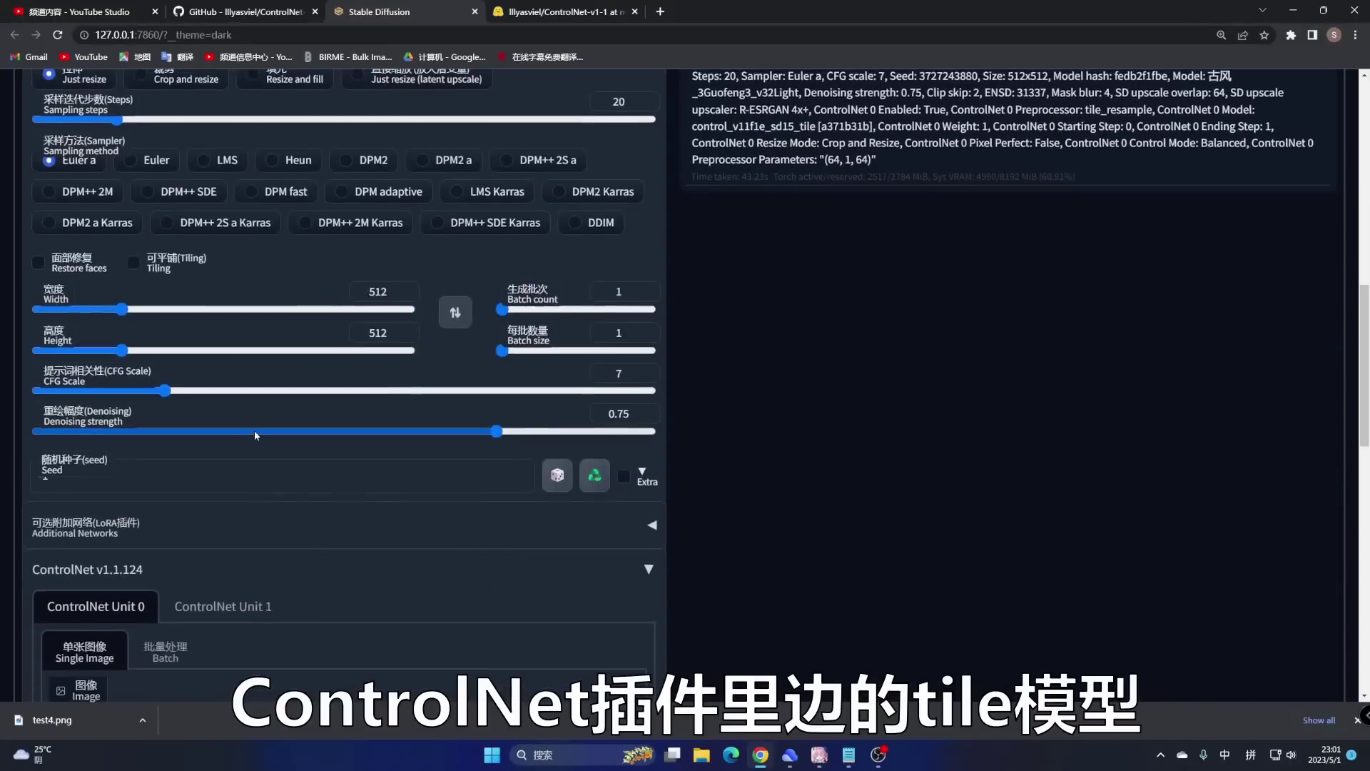
scroll(207, 487, down, 6)
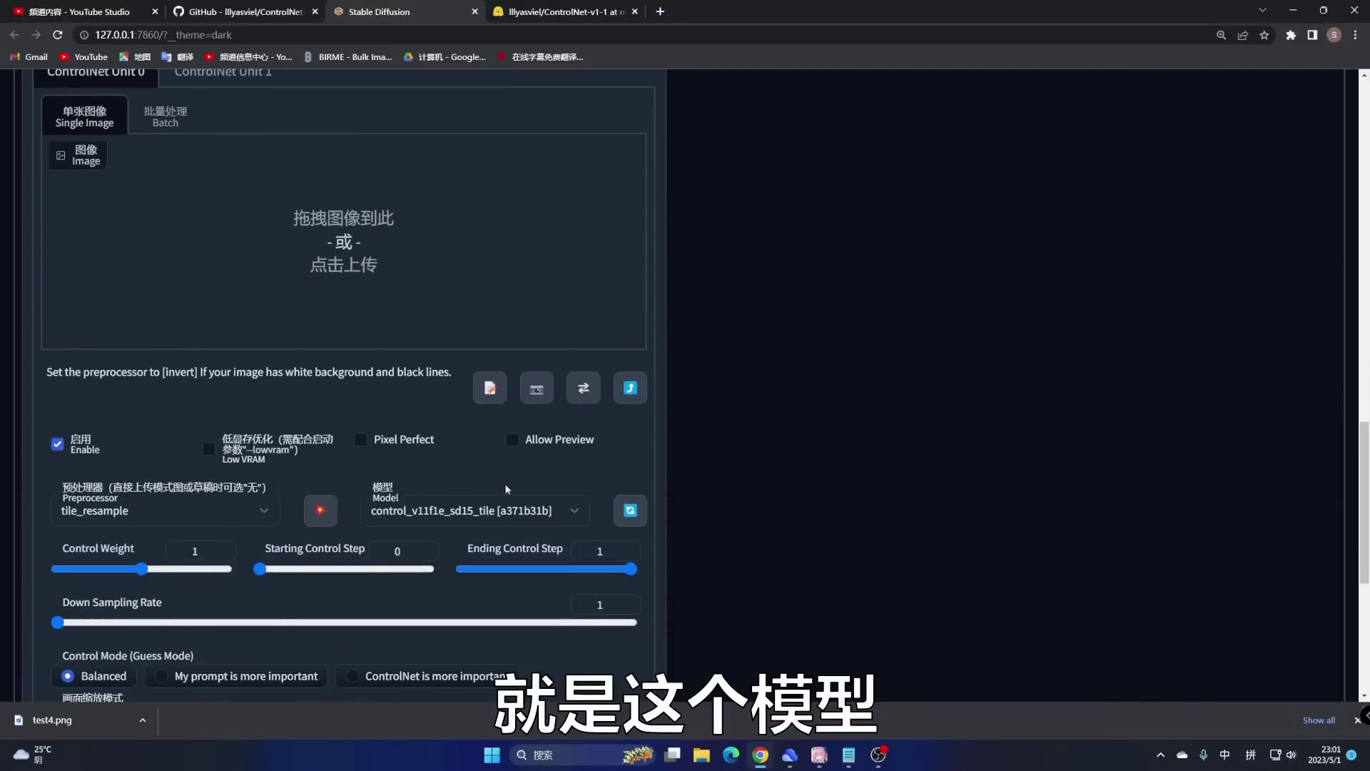
scroll(483, 514, down, 6)
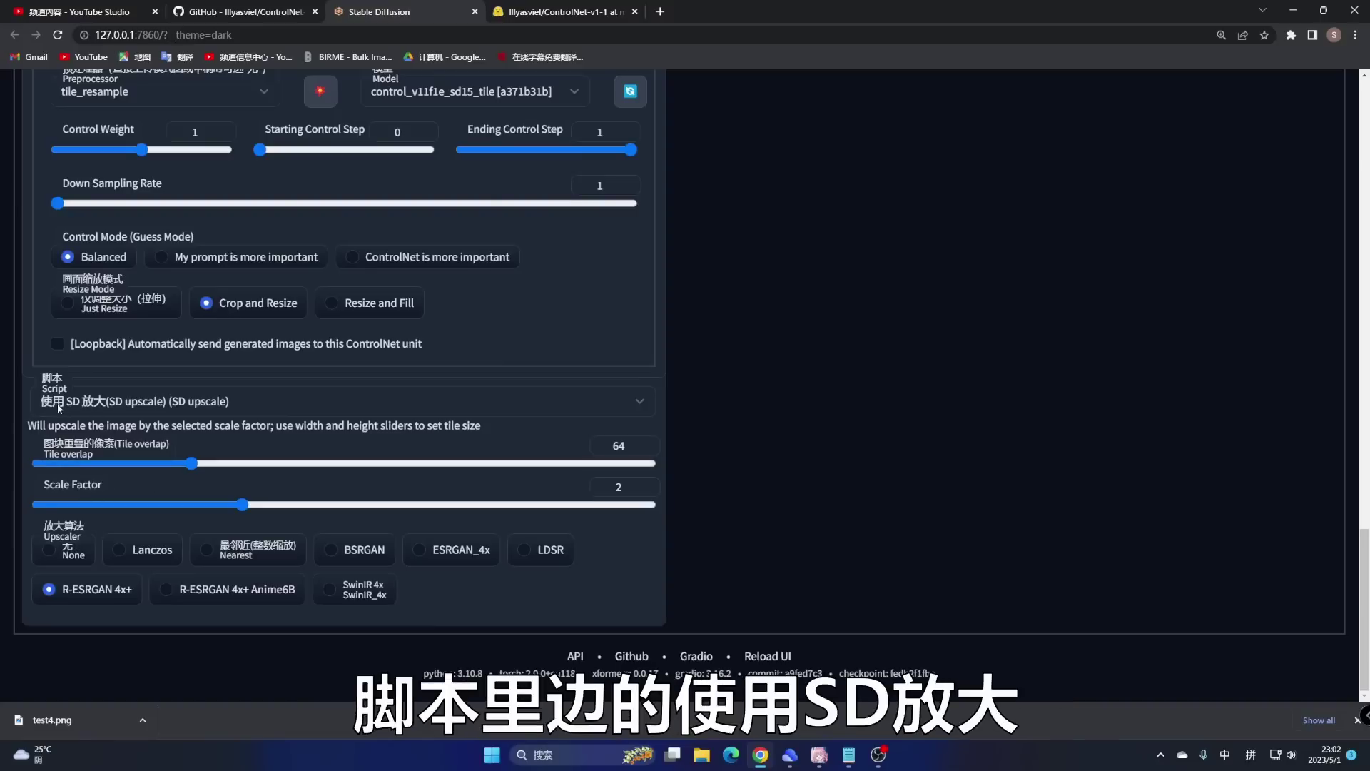
scroll(517, 363, up, 10)
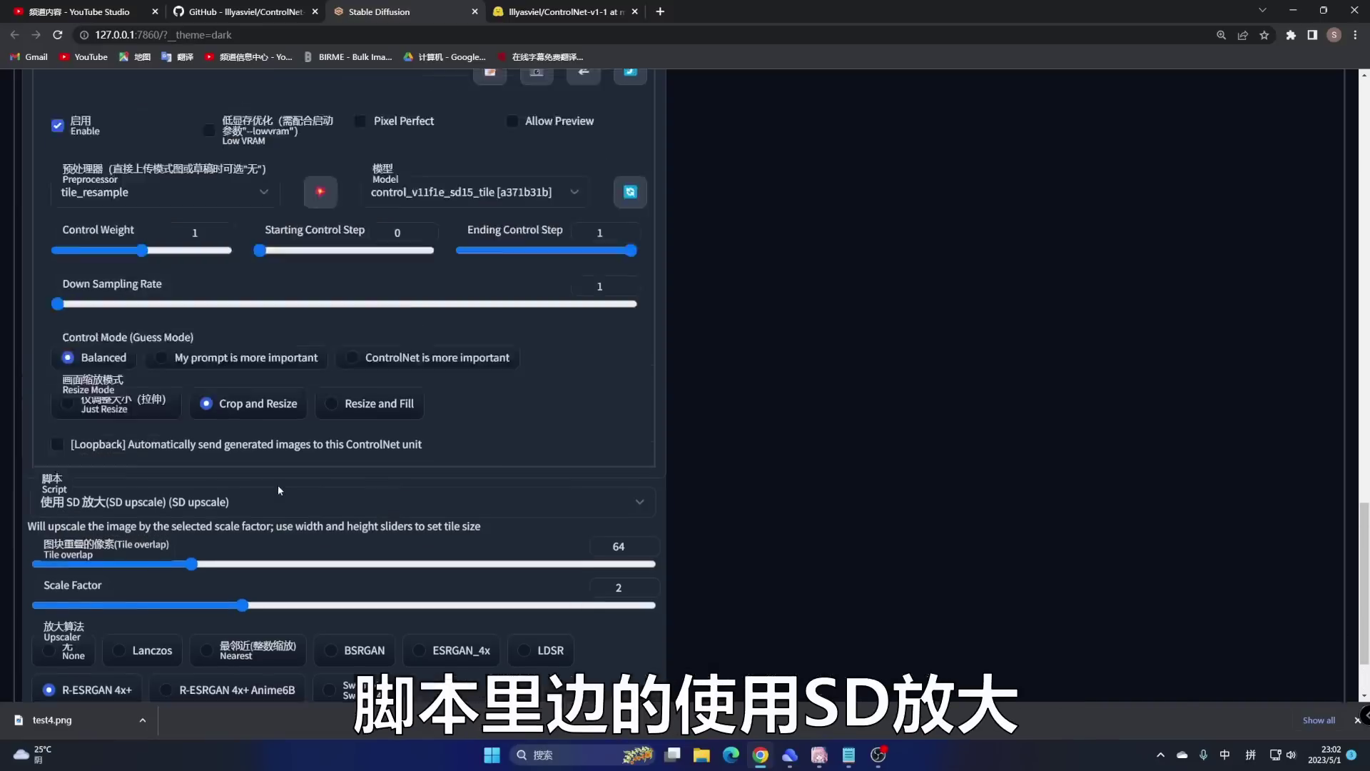
scroll(517, 364, up, 15)
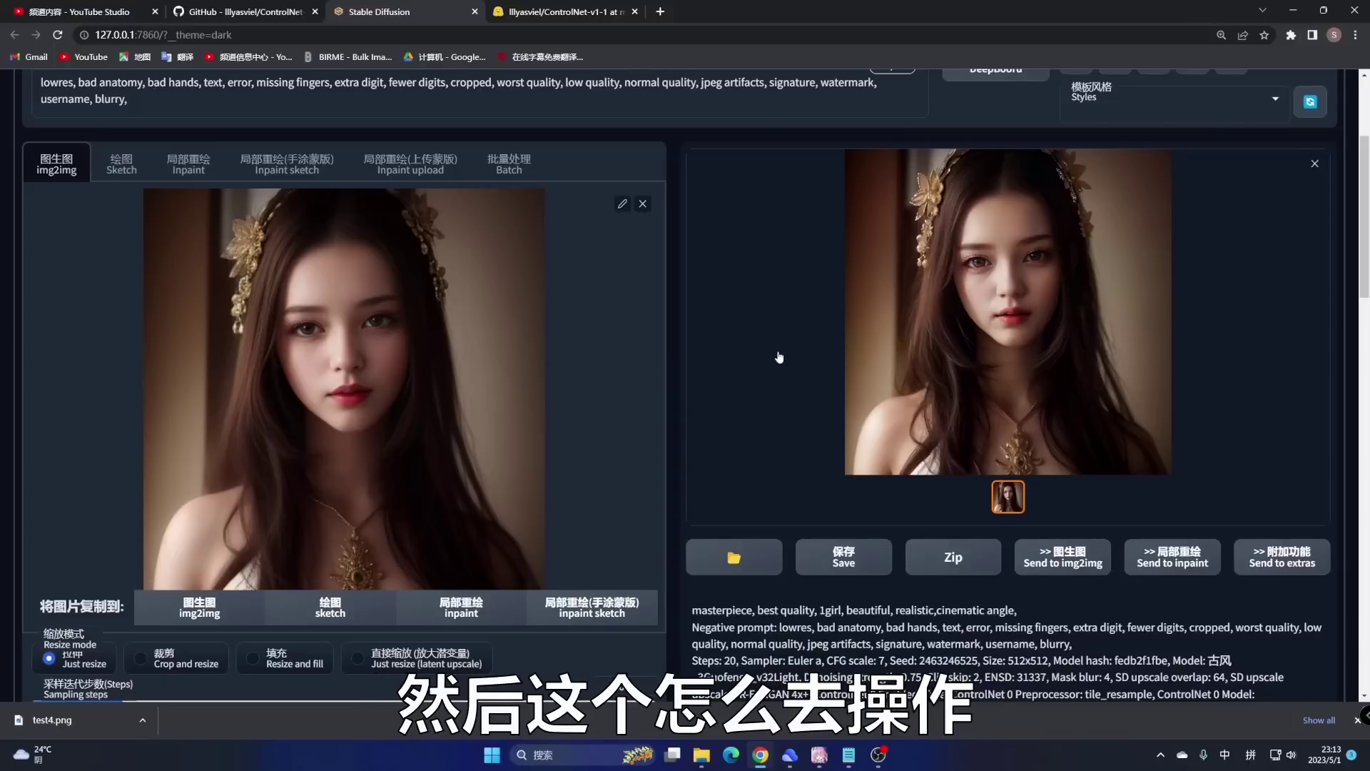
scroll(778, 356, down, 8)
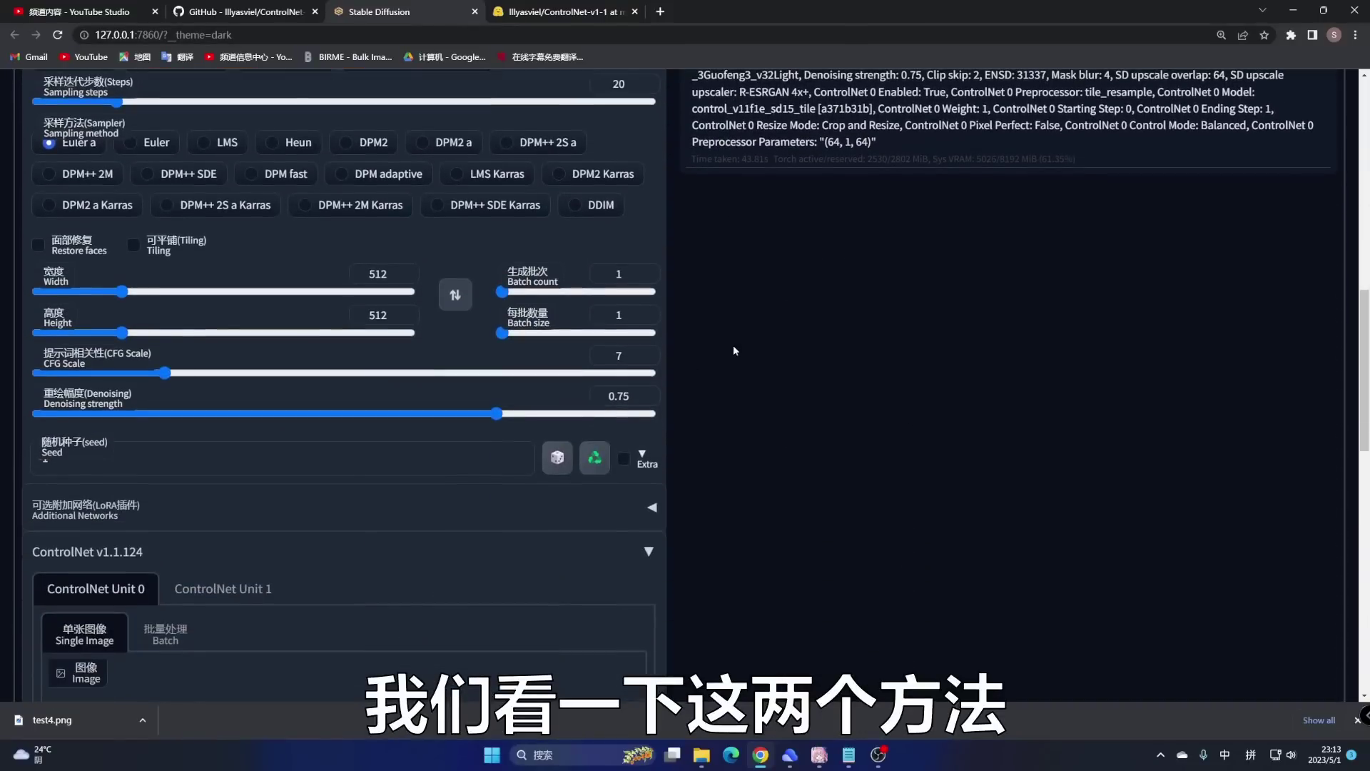
scroll(734, 351, down, 8)
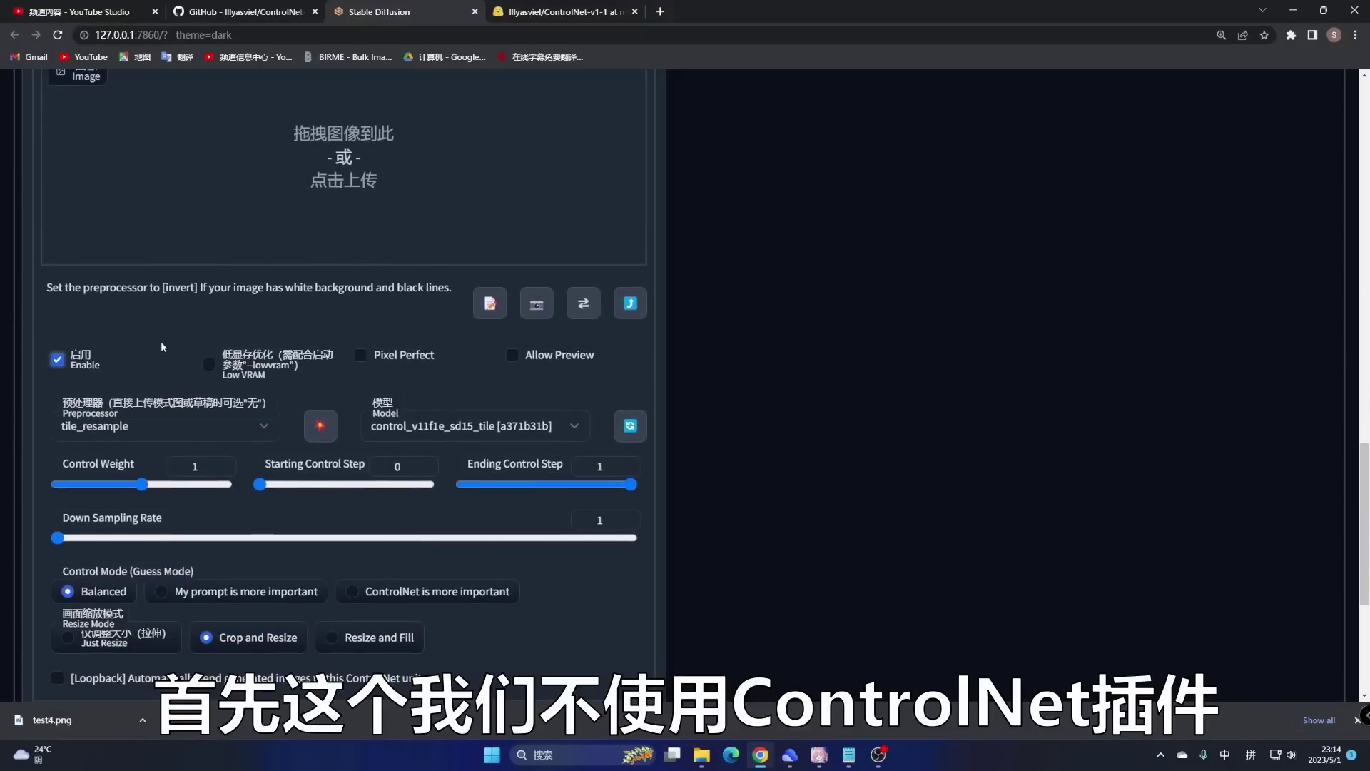
click(57, 360)
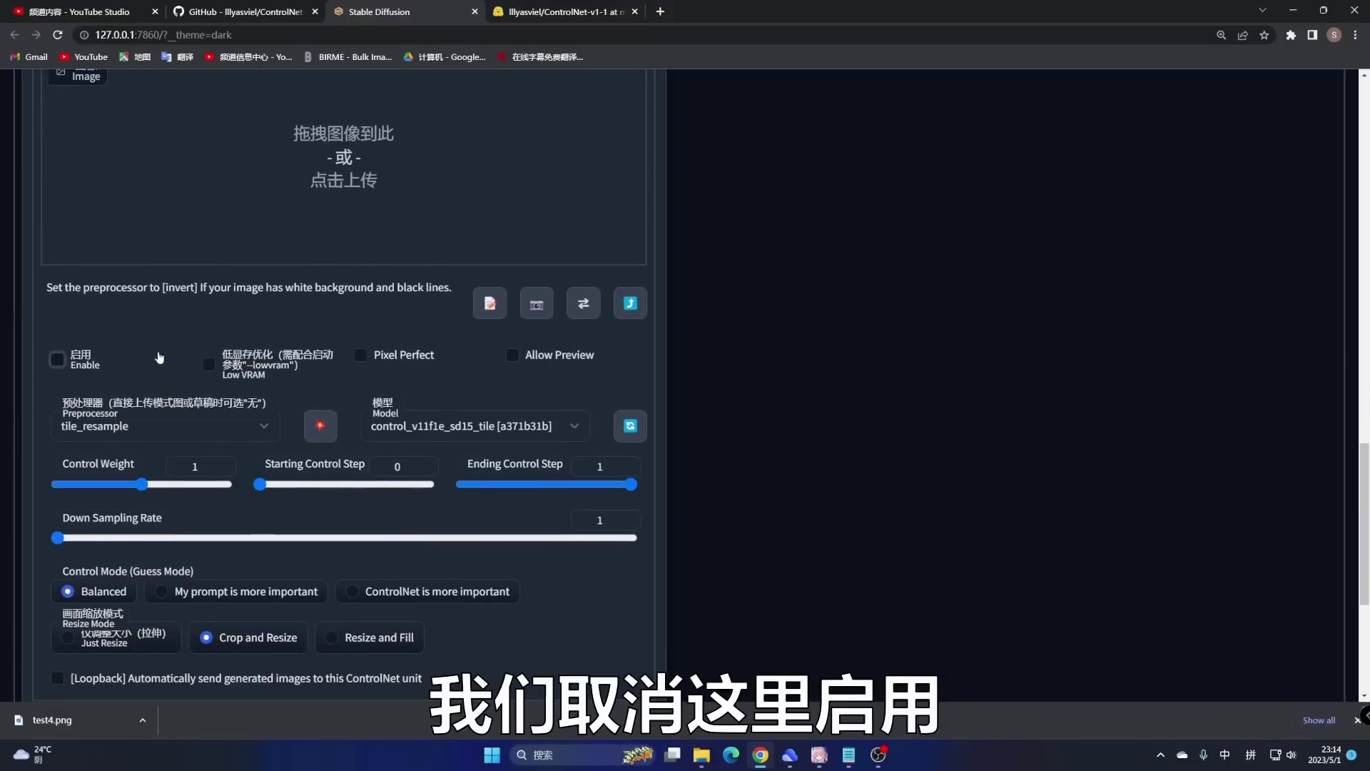
scroll(192, 337, up, 5)
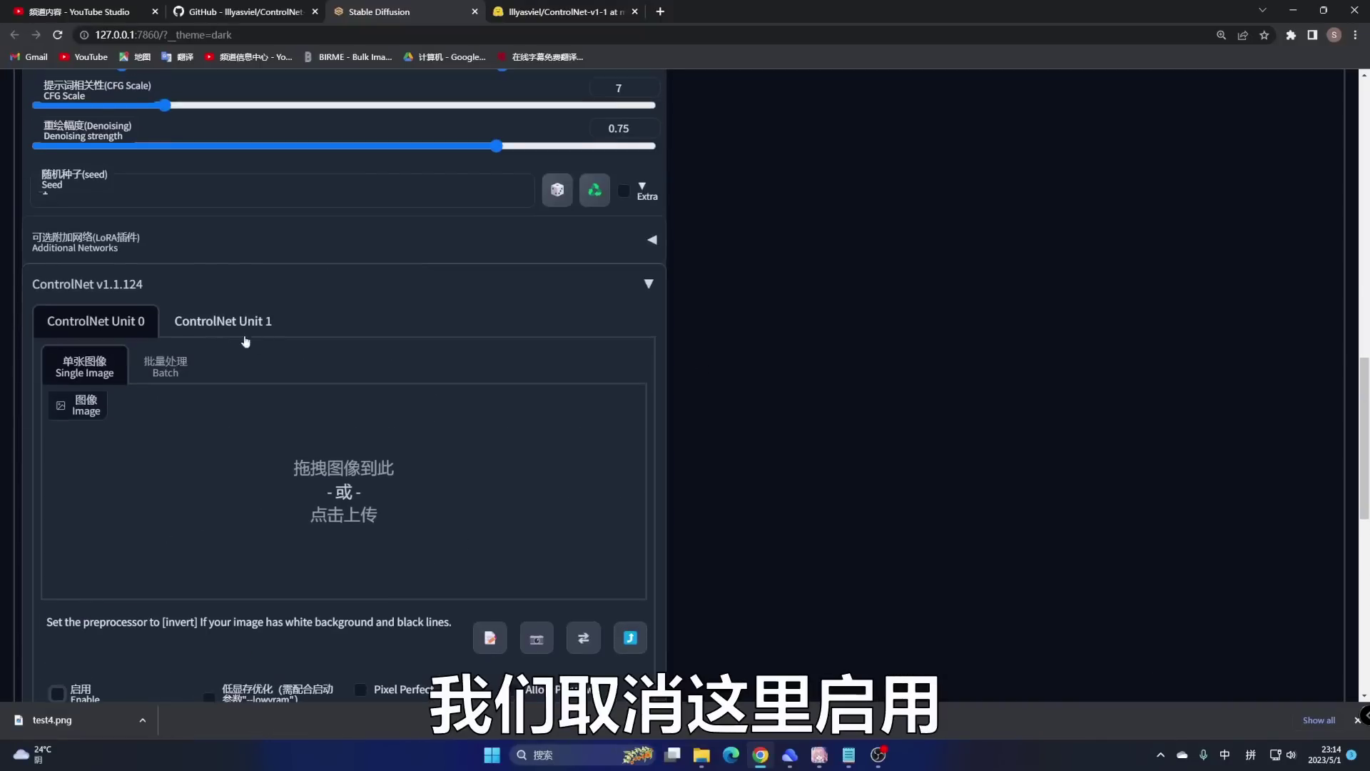
click(608, 285)
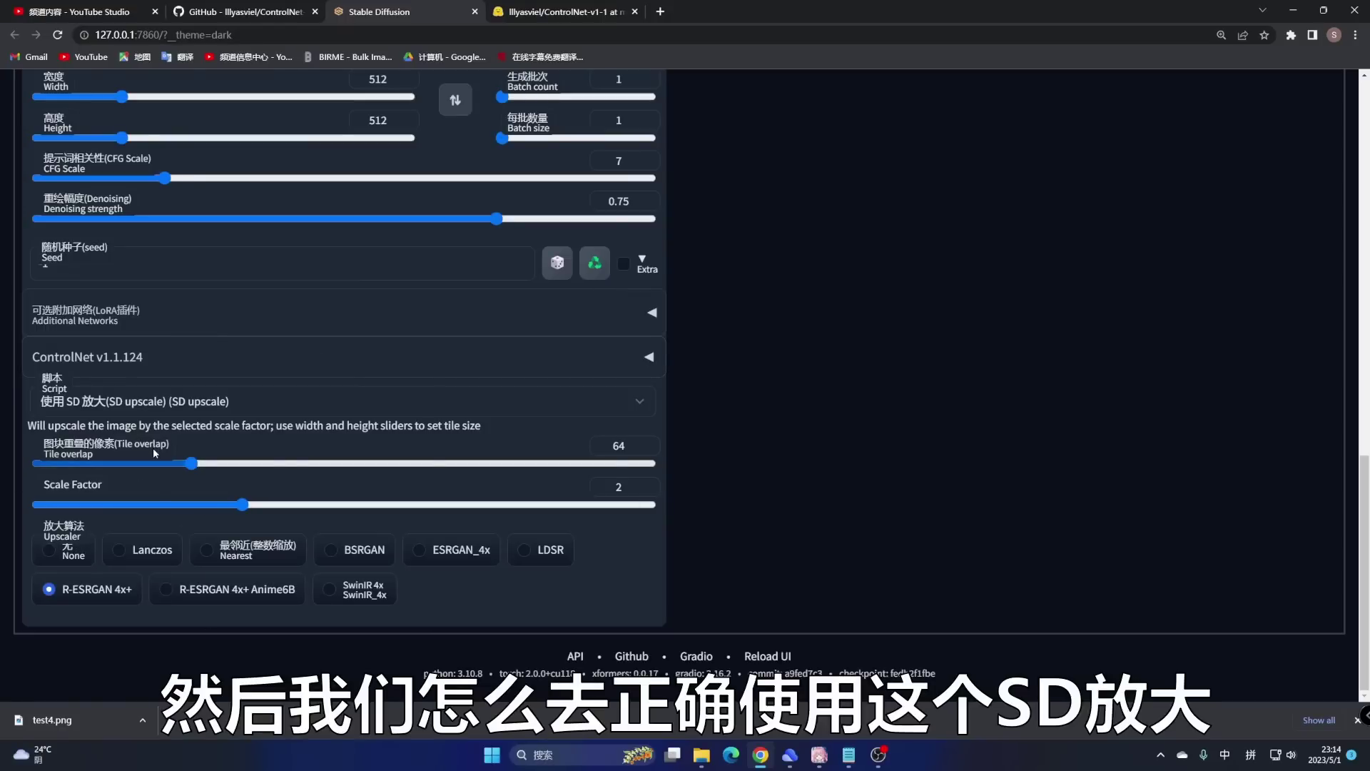
Step: Change the img2img sampling method to DPM adaptive
mouse_move(153, 448)
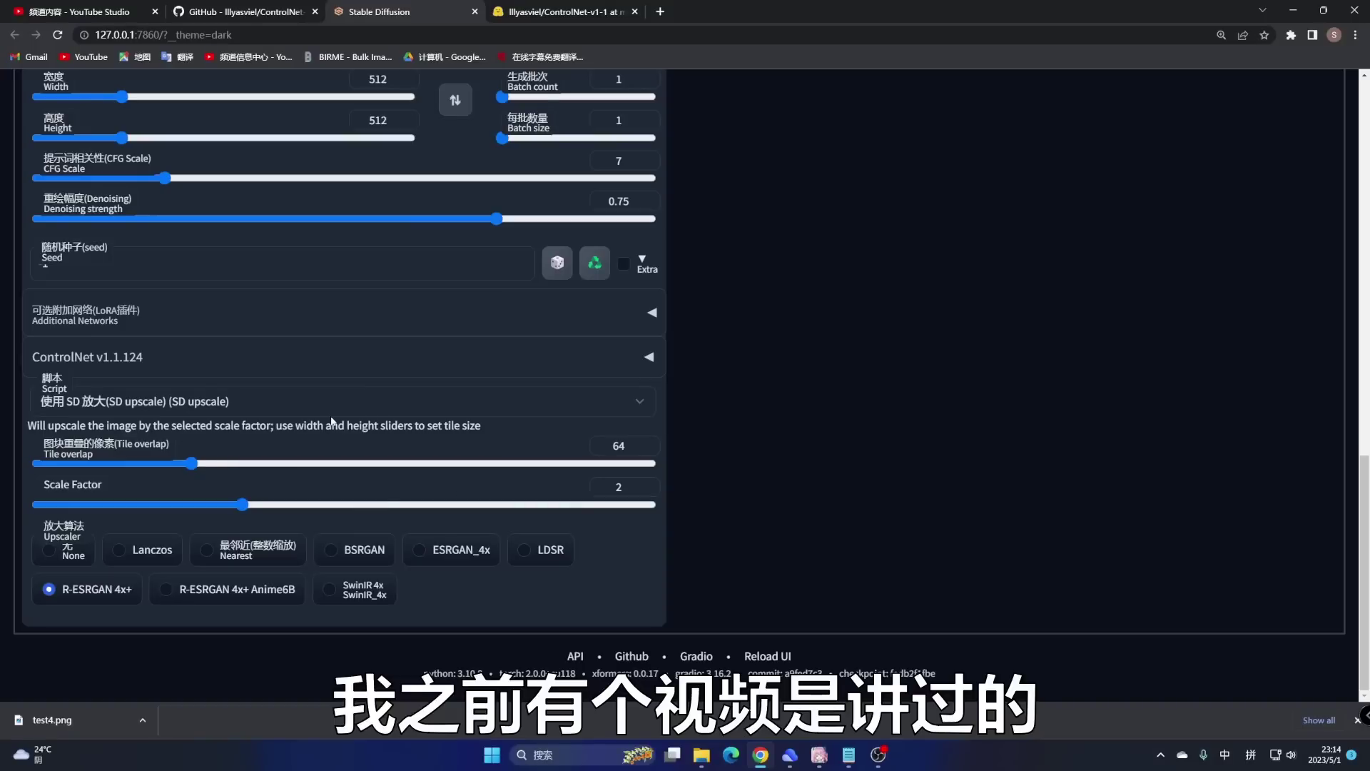
scroll(331, 421, up, 9)
scroll(332, 388, down, 2)
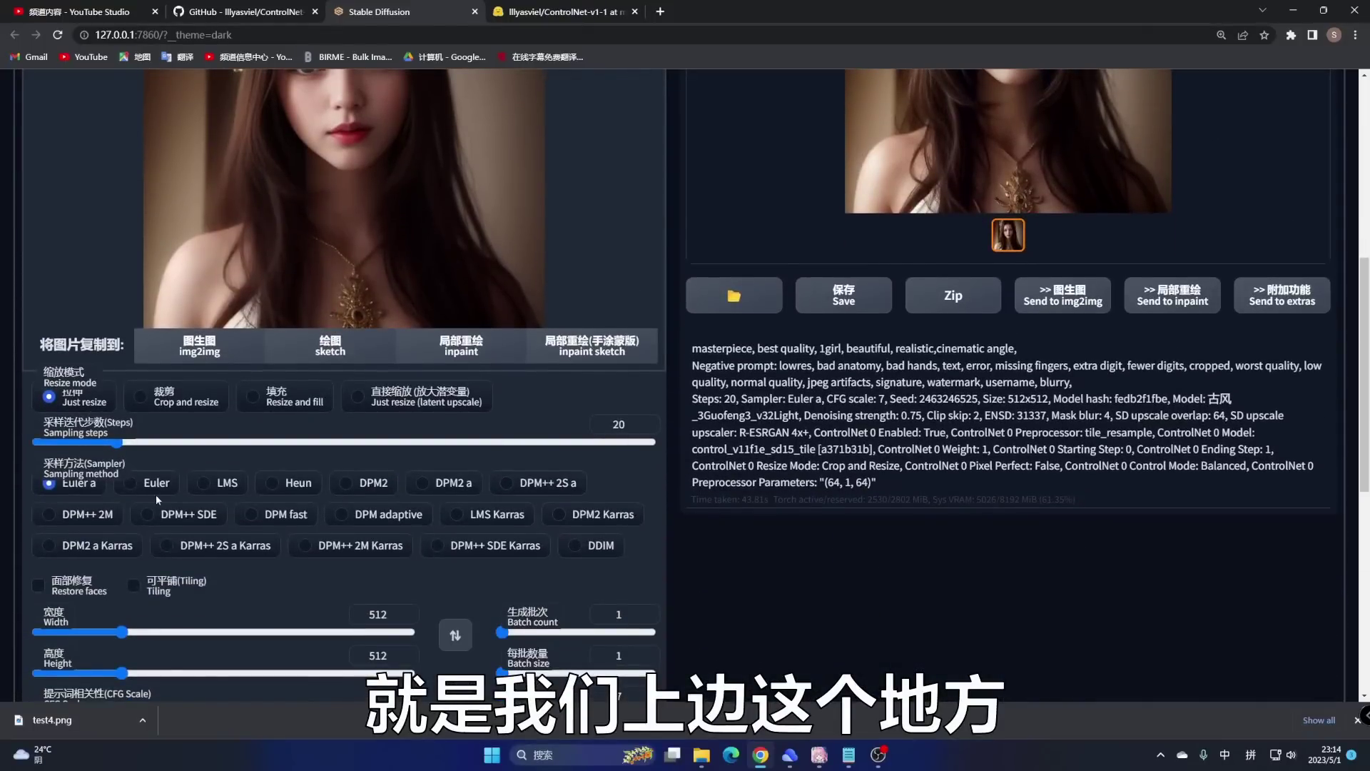
scroll(276, 452, down, 1)
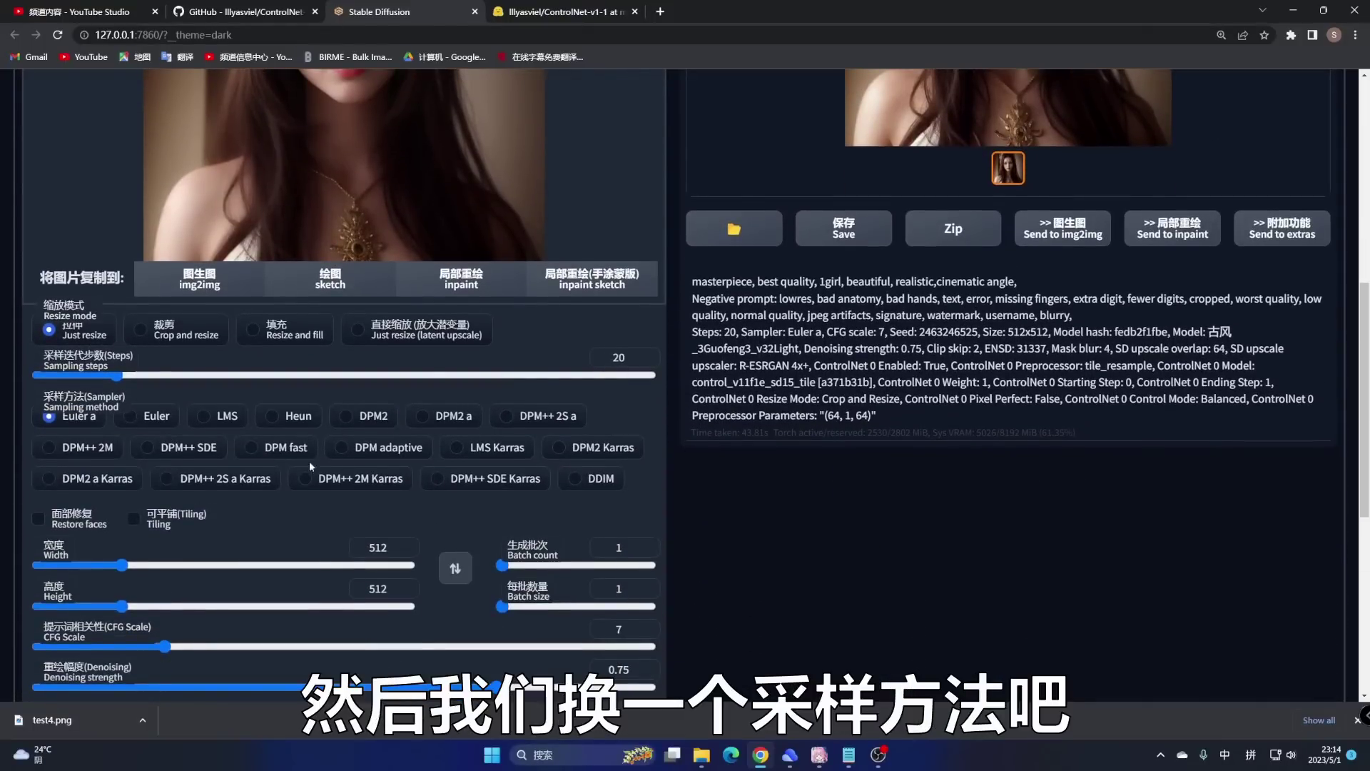
click(350, 449)
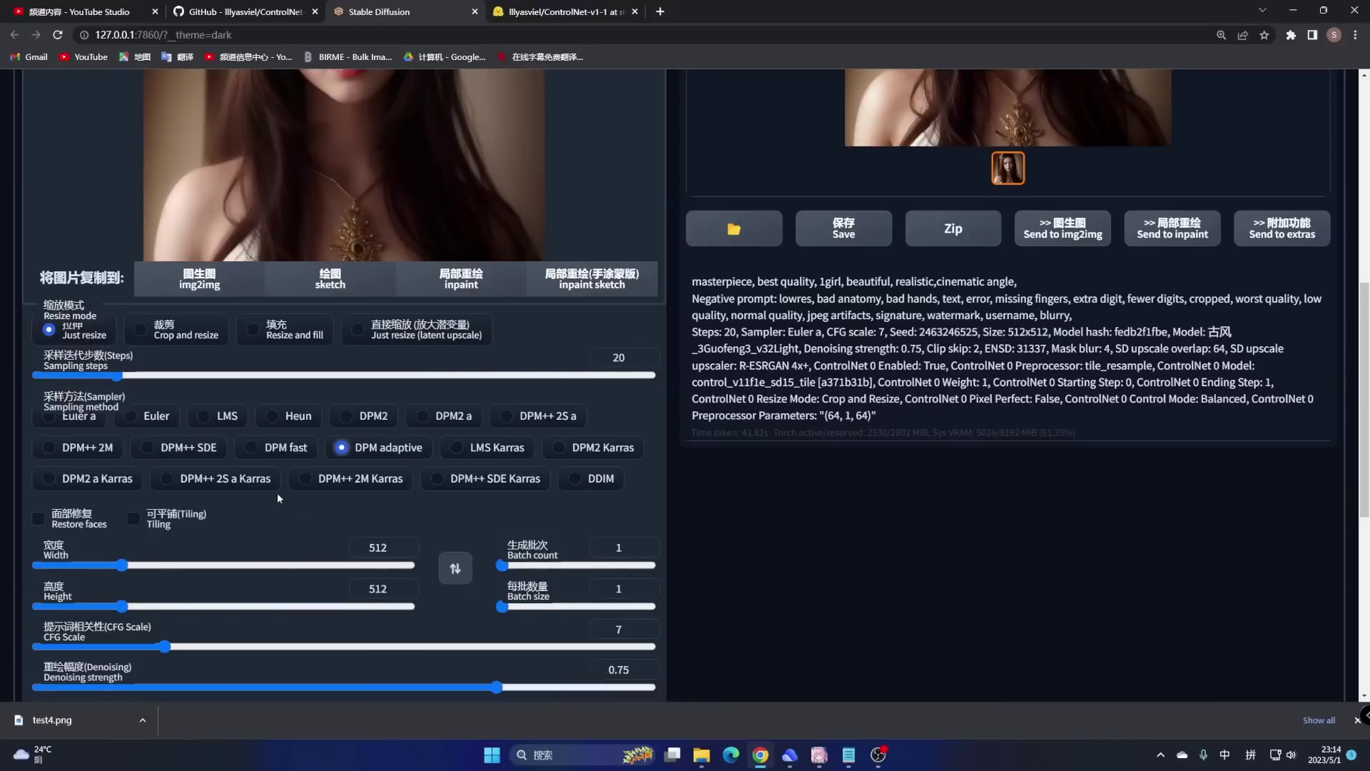
Step: Set both the width and height of the img2img output tile to 576
scroll(278, 494, down, 2)
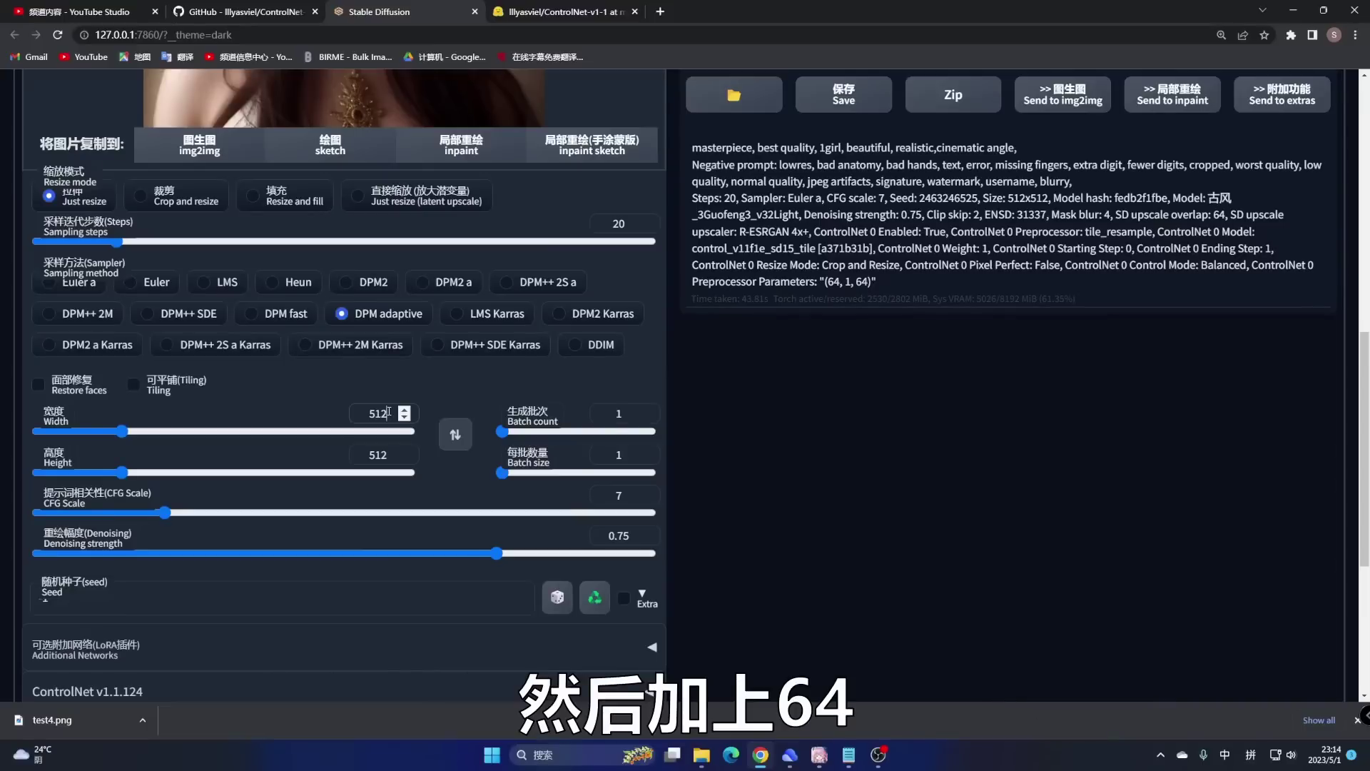
drag(388, 413, 364, 412)
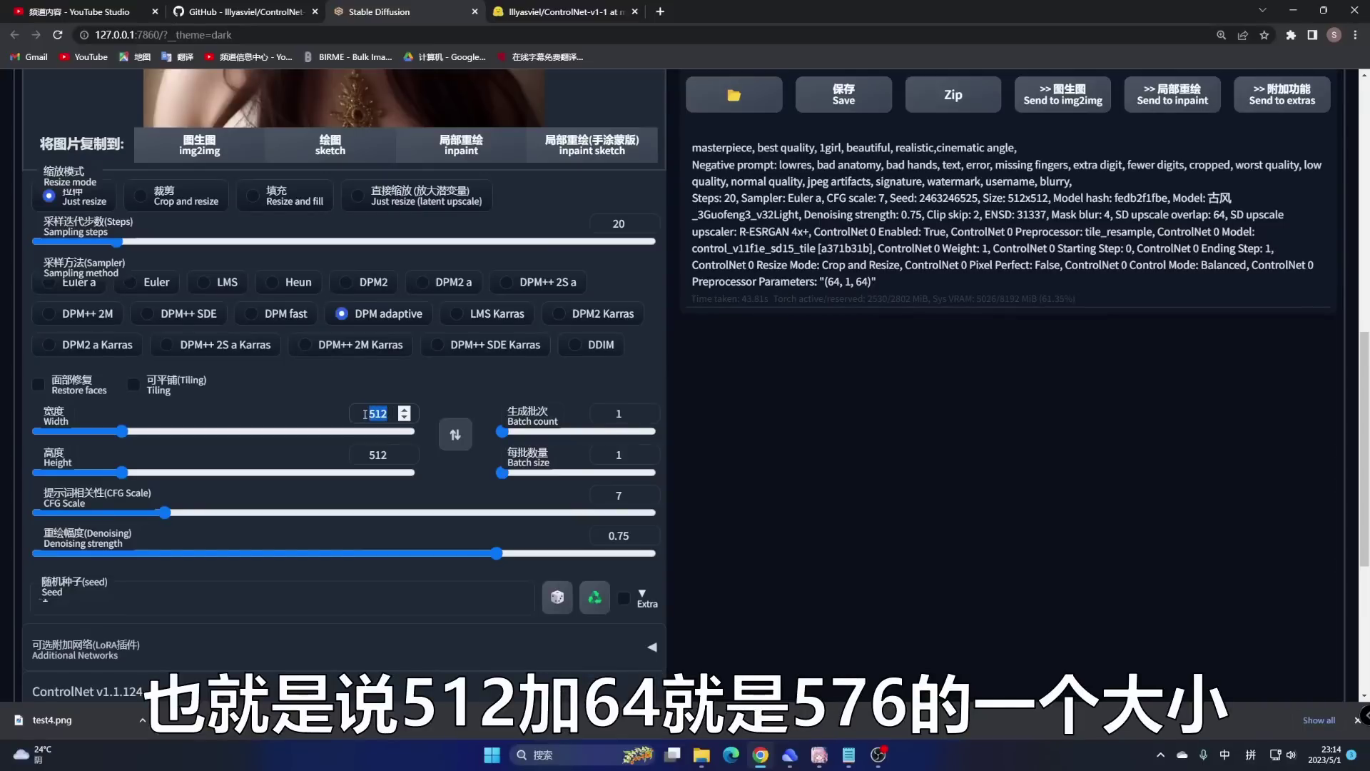
text(576)
drag(389, 455, 357, 457)
text(576)
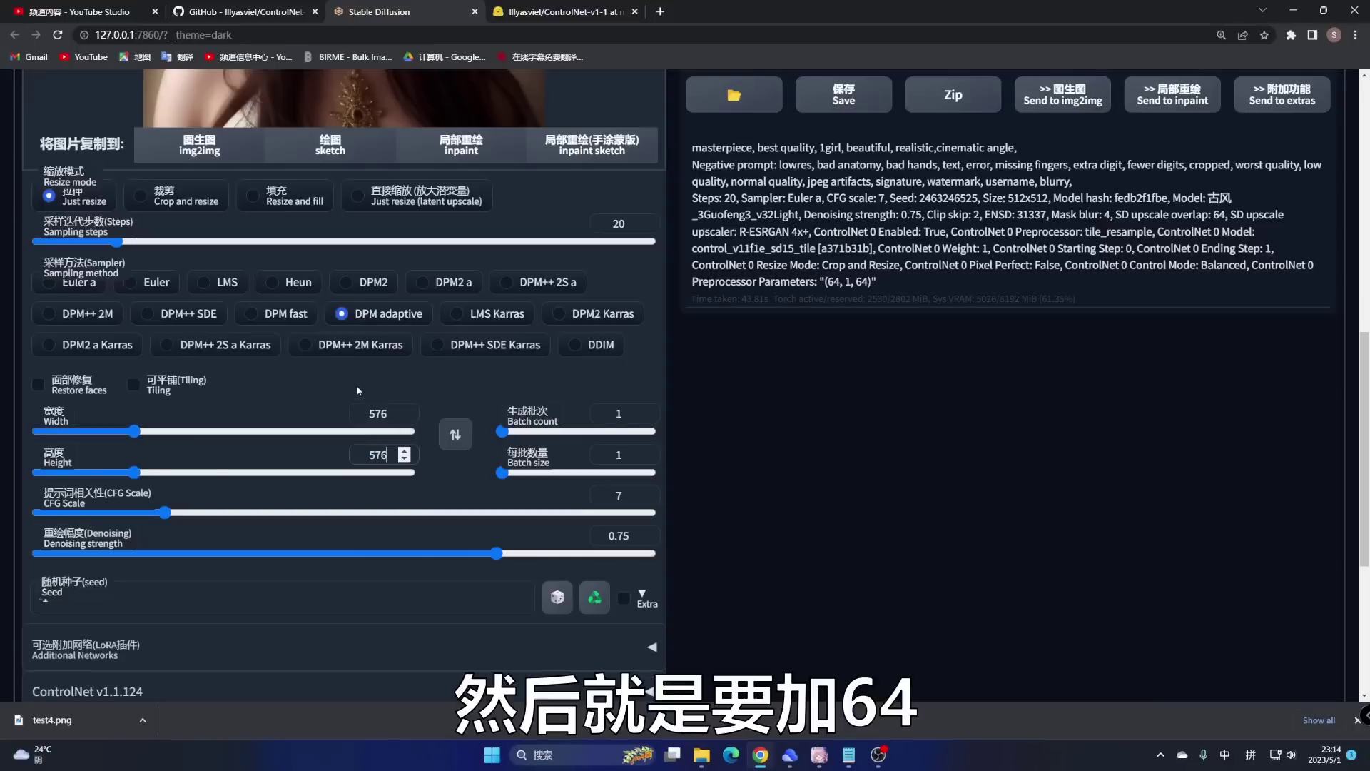
Step: Reduce the denoising strength to 0.2 and keep the SD upscale scale factor at 2
scroll(441, 384, down, 5)
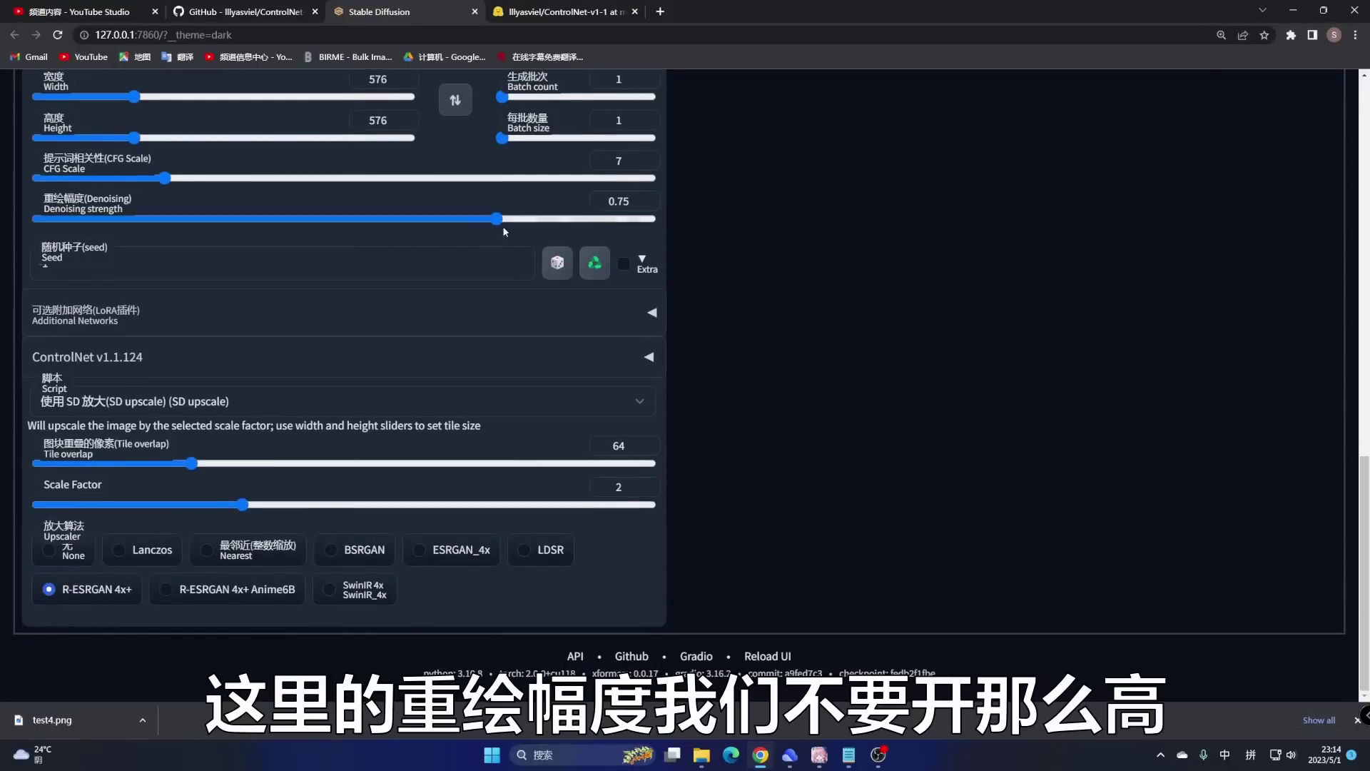
drag(496, 219, 288, 219)
drag(49, 219, 160, 219)
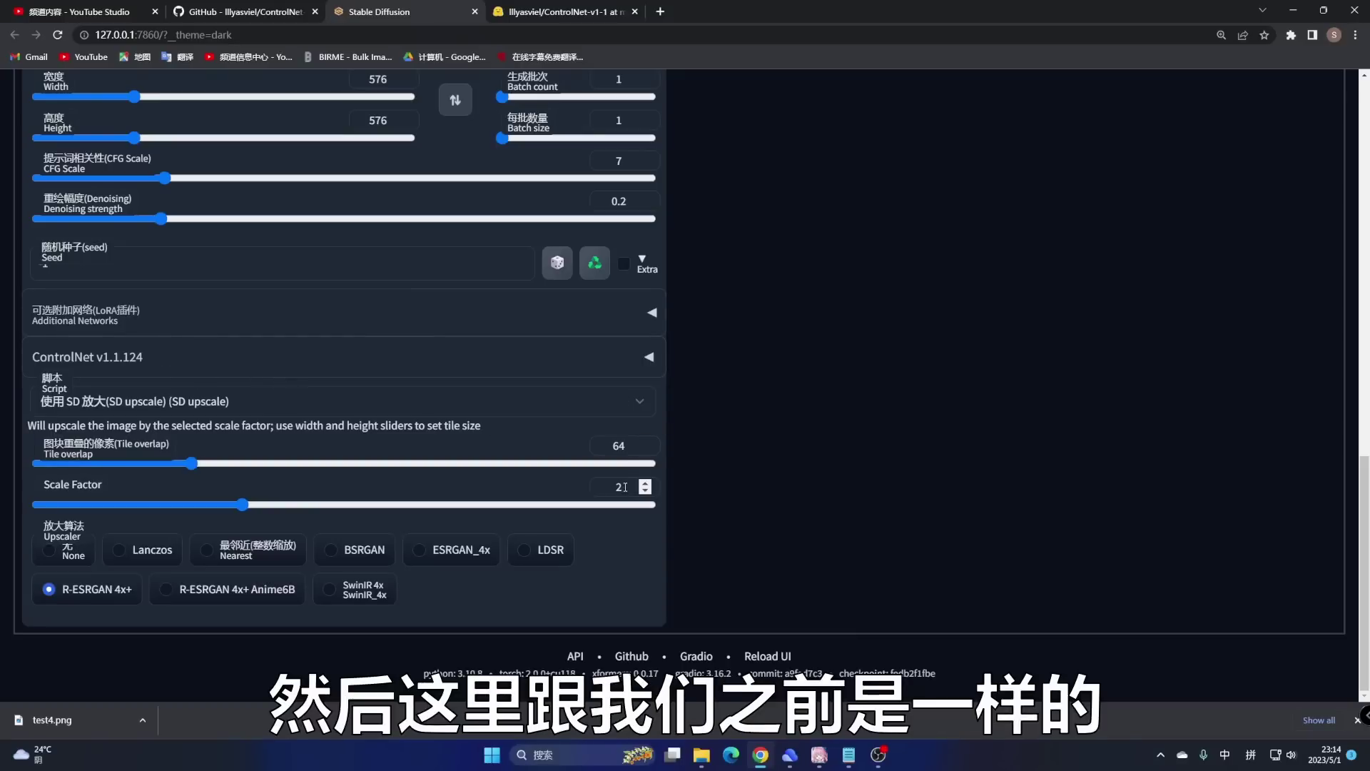
drag(625, 487, 610, 490)
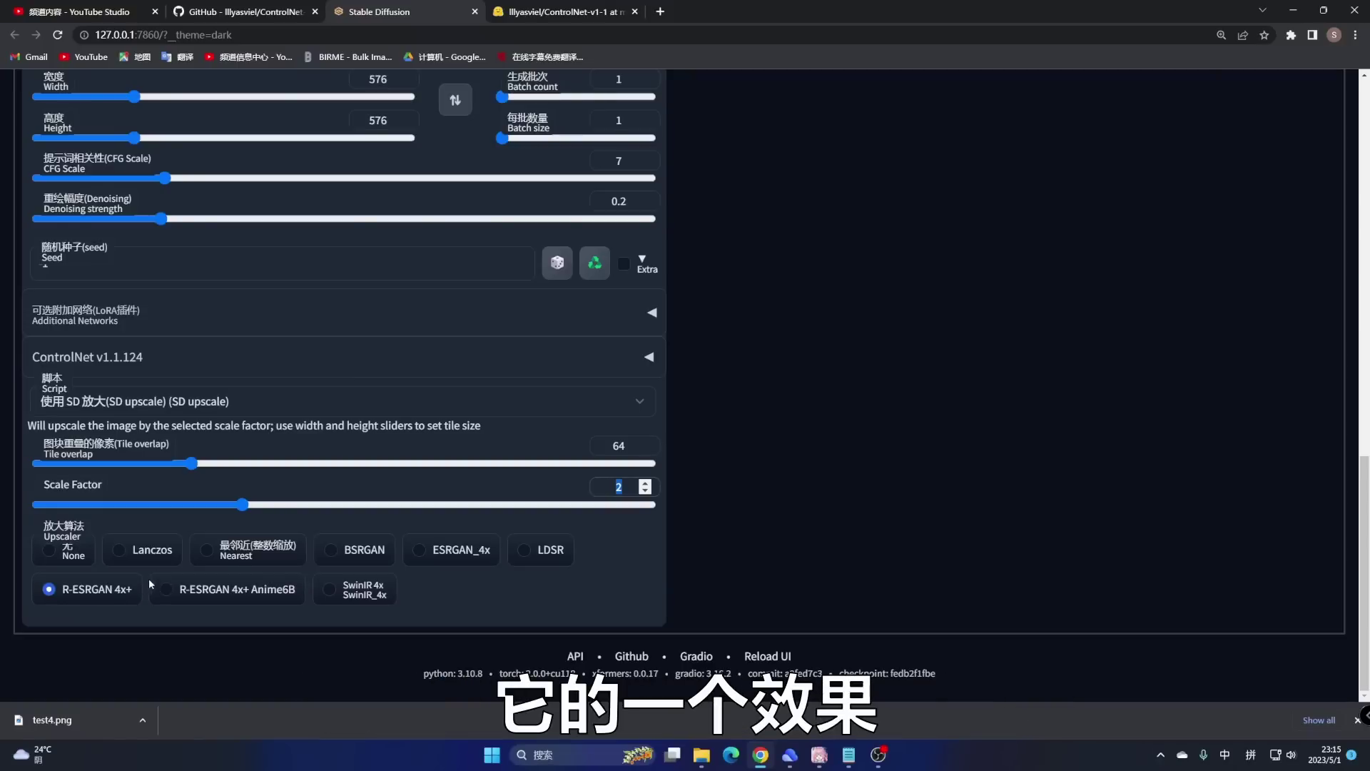
Step: Generate the SD-upscaled portrait with ControlNet disabled
scroll(147, 580, up, 3)
scroll(147, 581, up, 9)
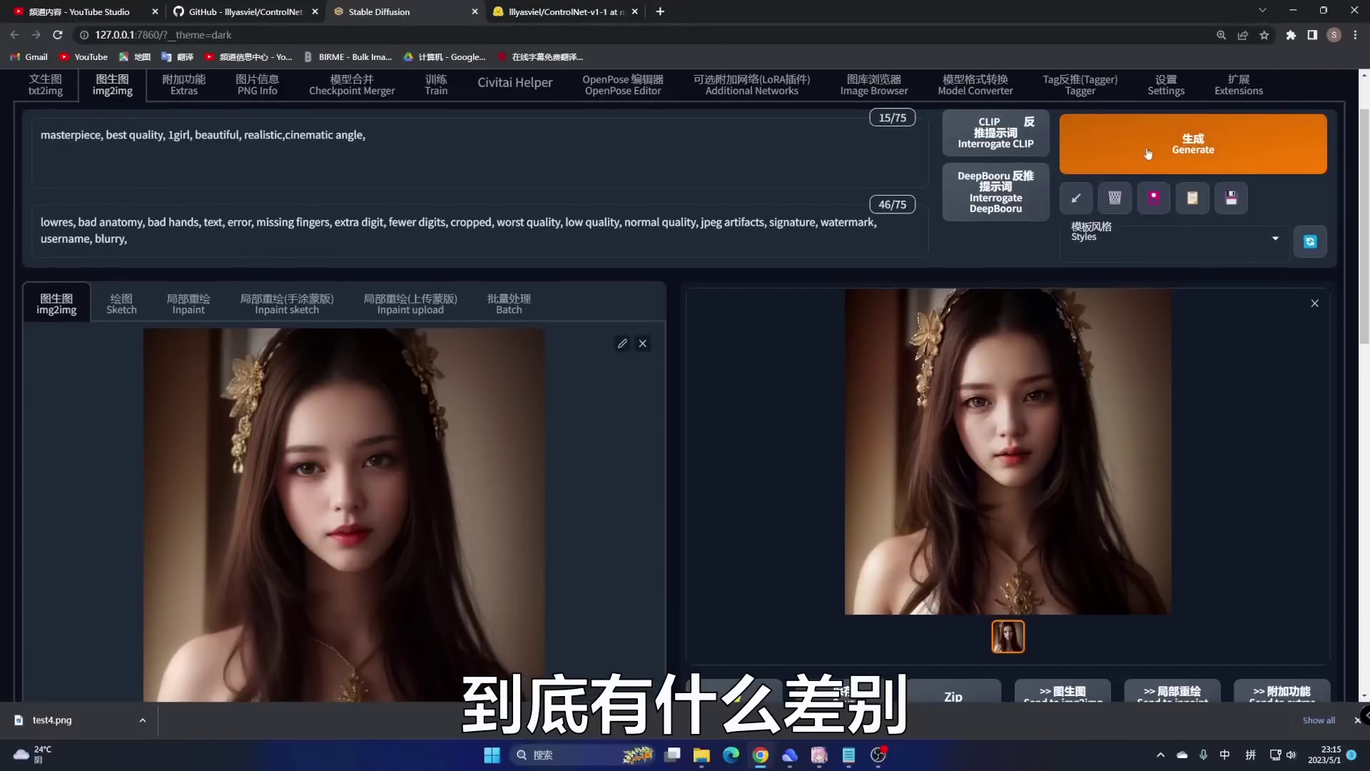
click(1146, 156)
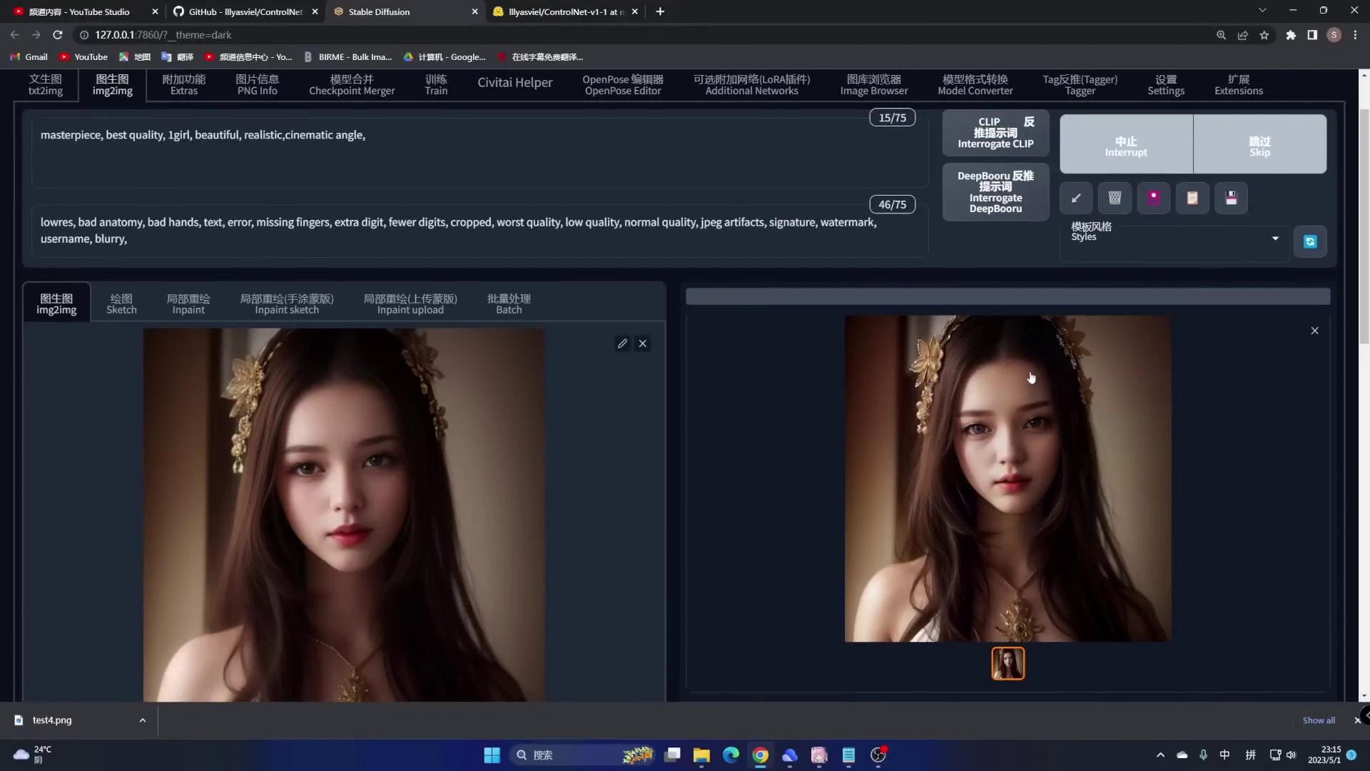
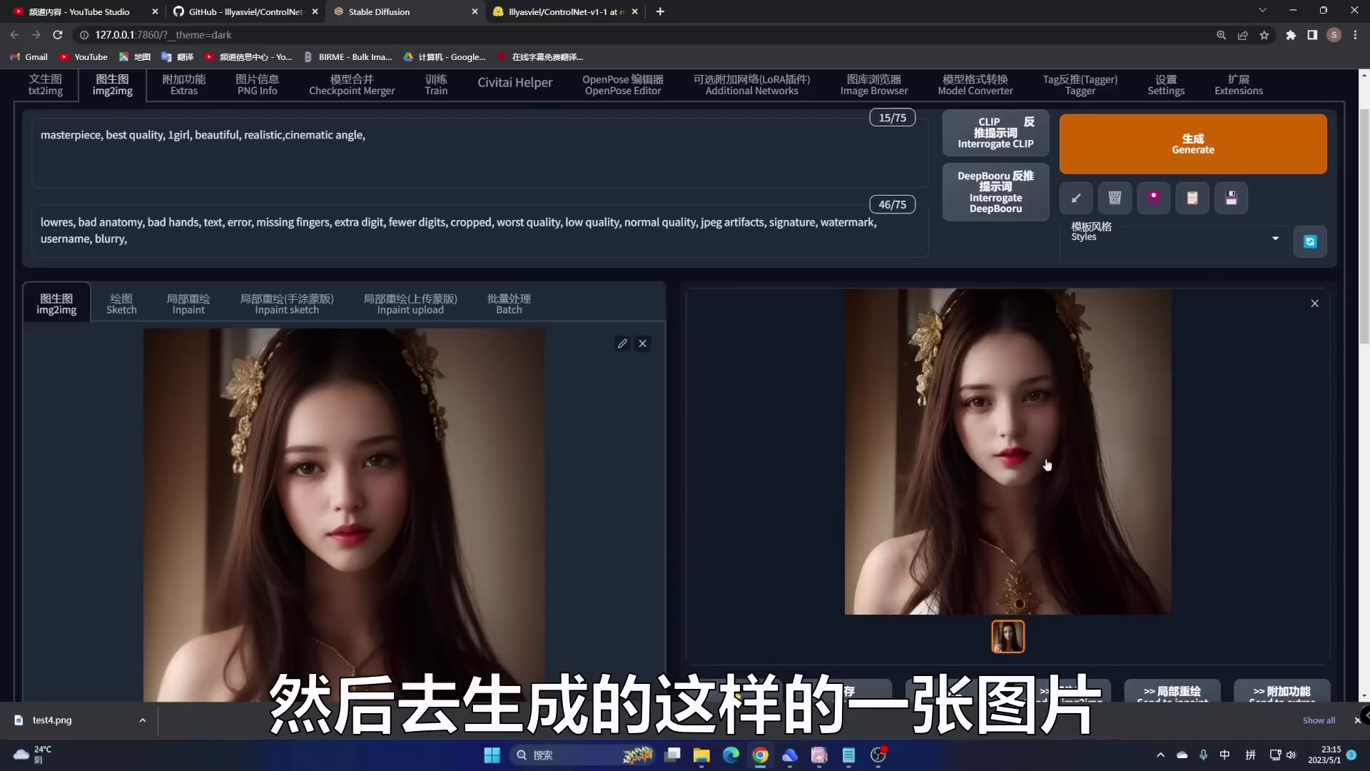
Step: Save the newly generated portrait as a PNG named test5 in the 选定AI图片 folder
right_click(996, 393)
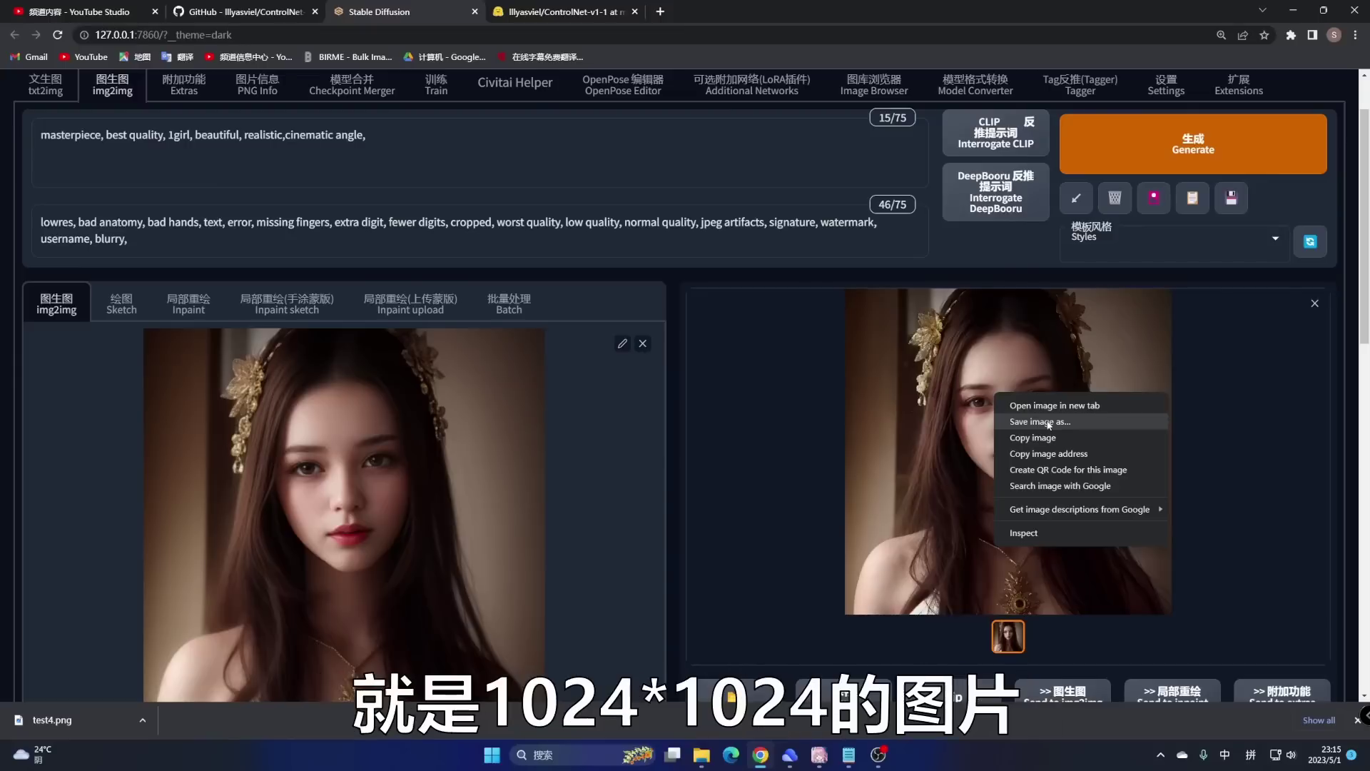
click(1049, 422)
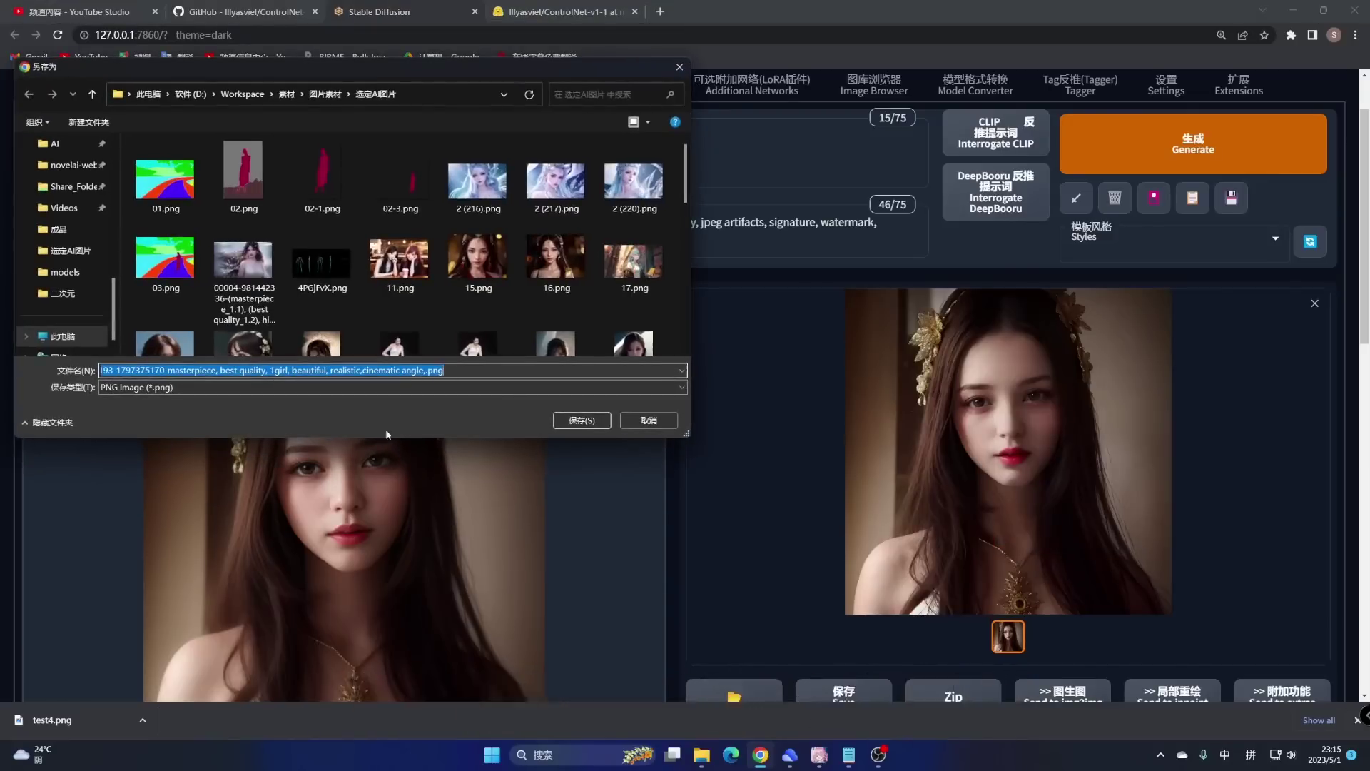
text(test)
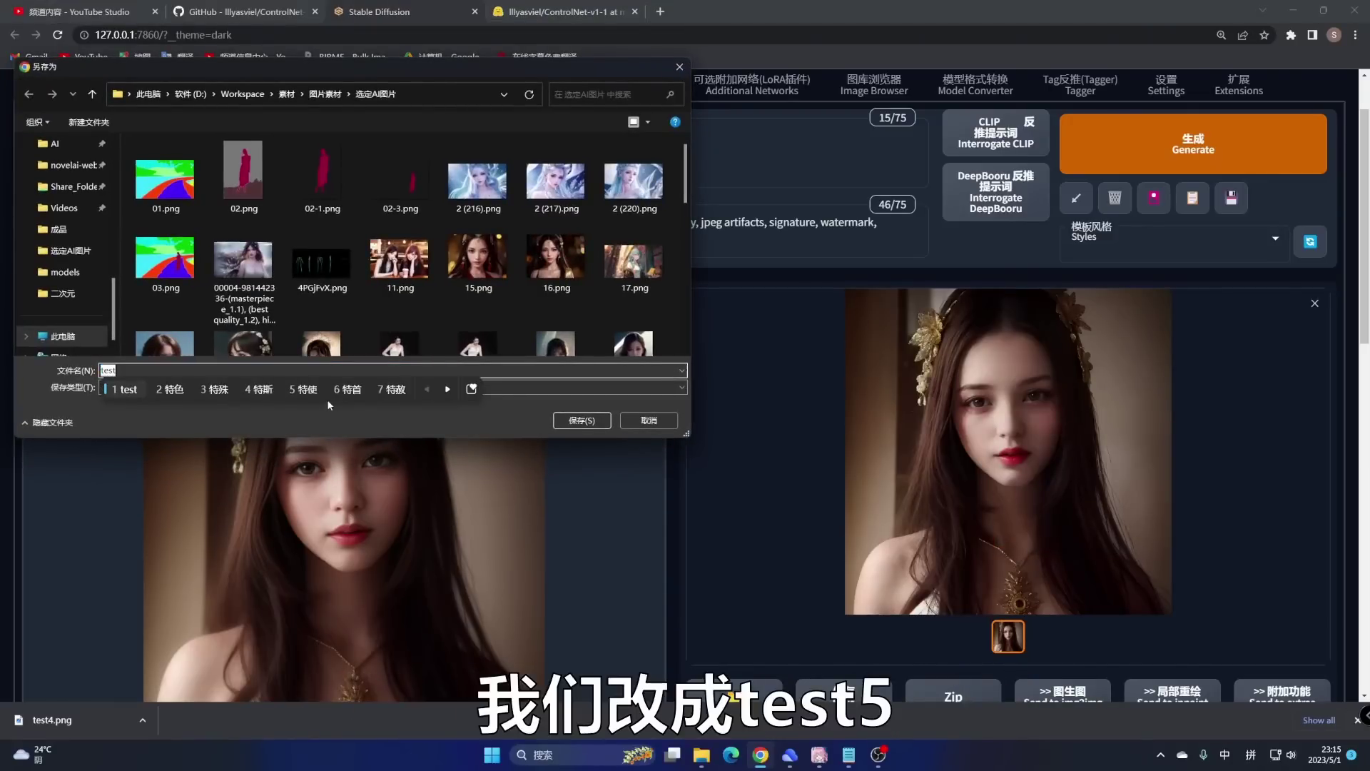
key(shift)
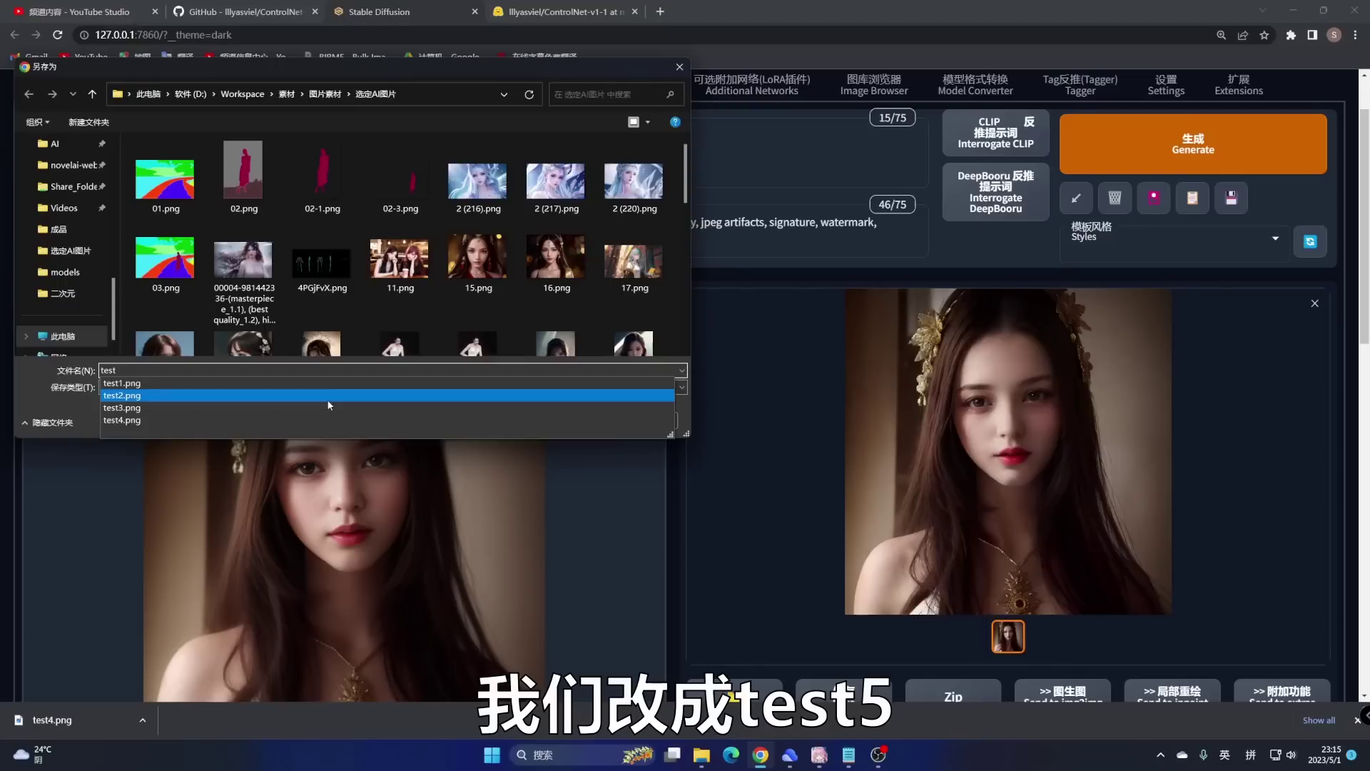
text(5)
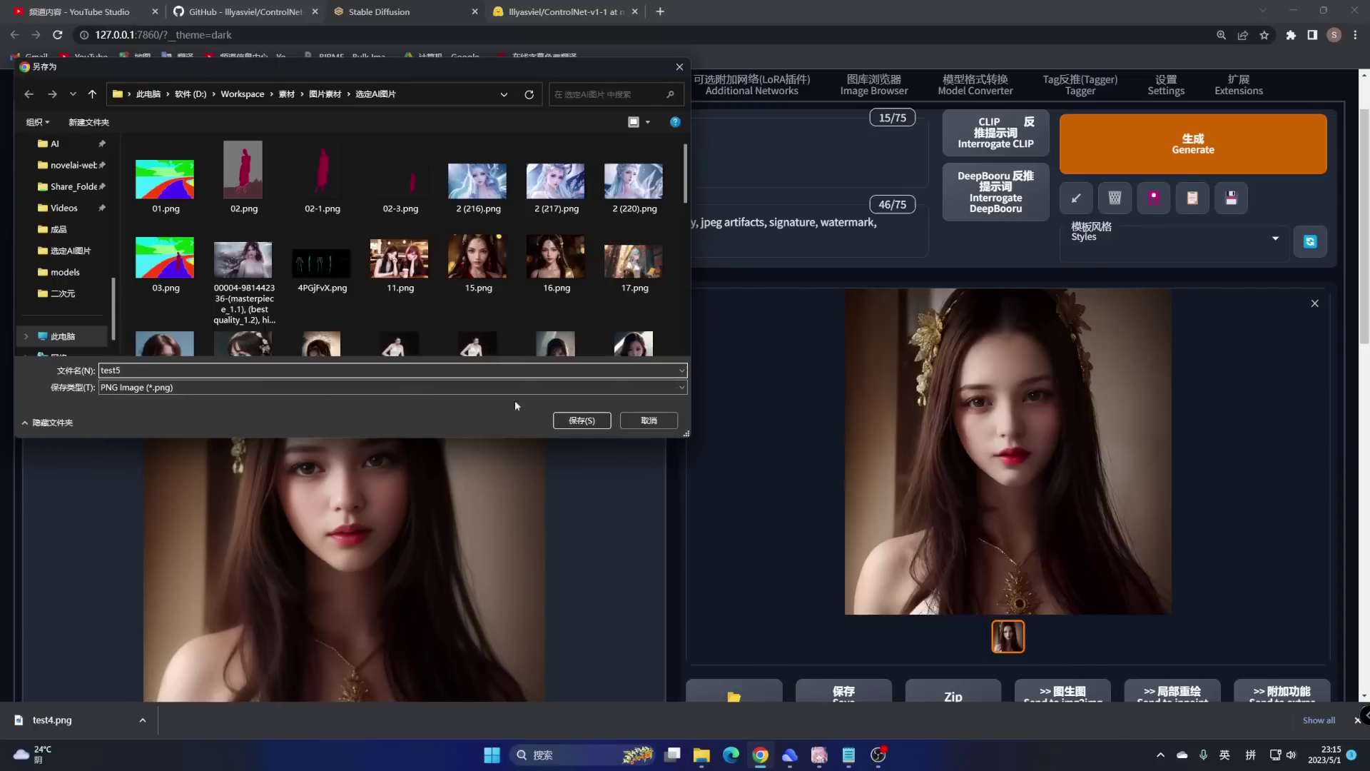
click(583, 422)
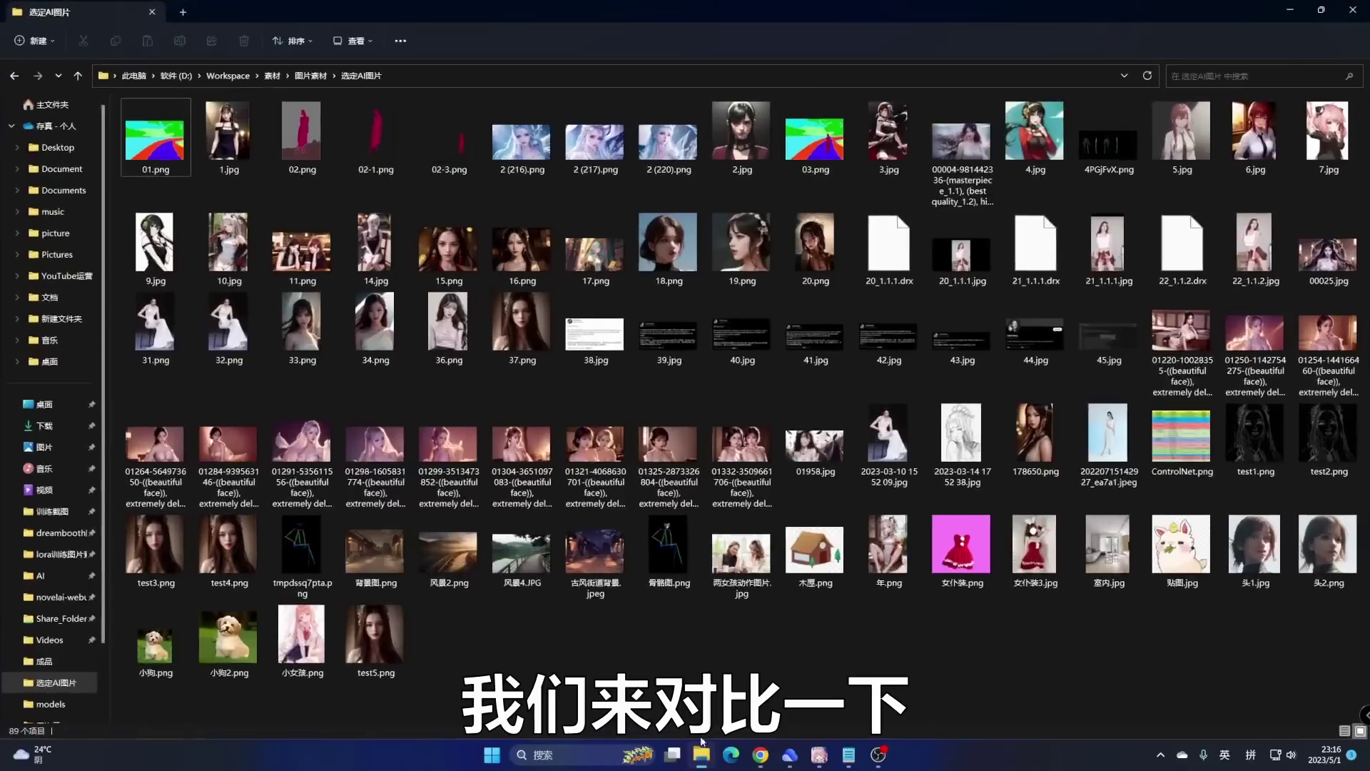
Step: Switch to File Explorer, open test4.png from the 选定AI图片 folder and bring the folder window back to the front
click(702, 755)
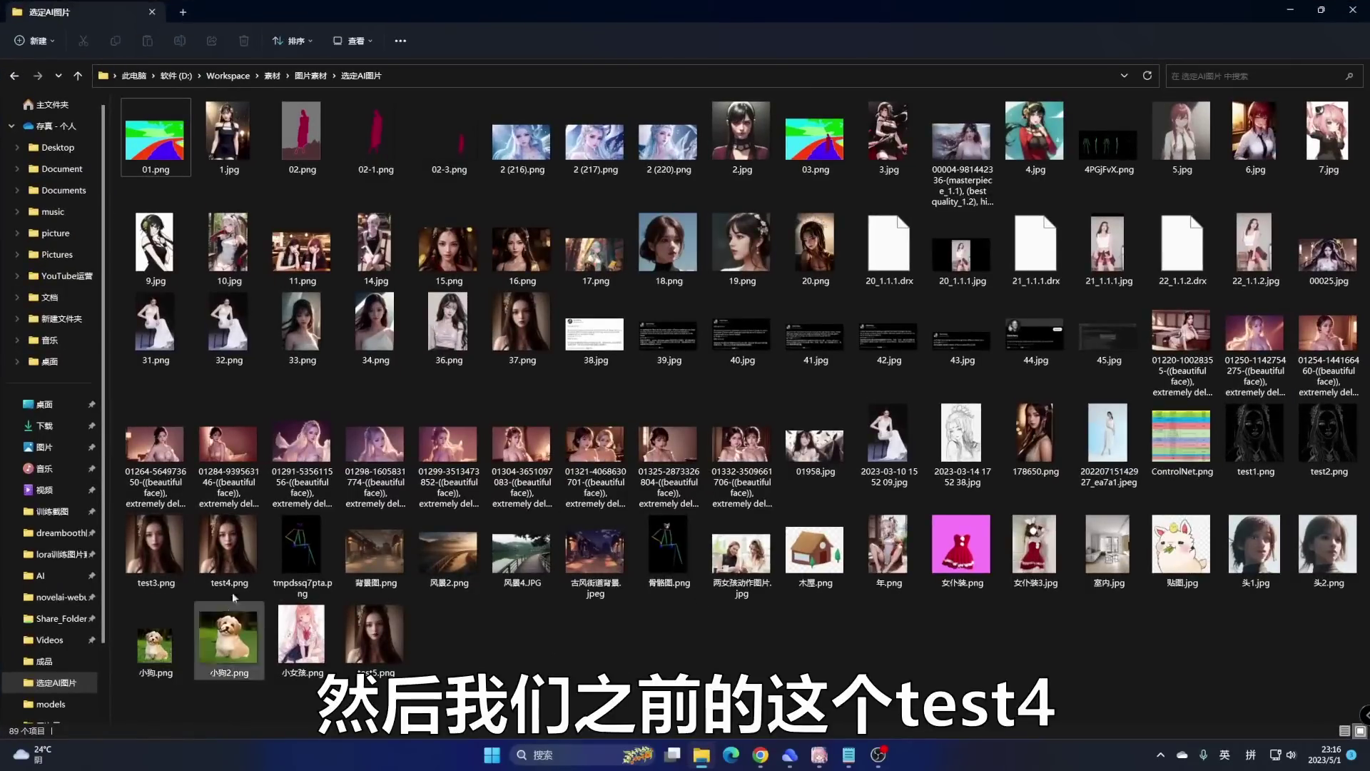
double_click(233, 543)
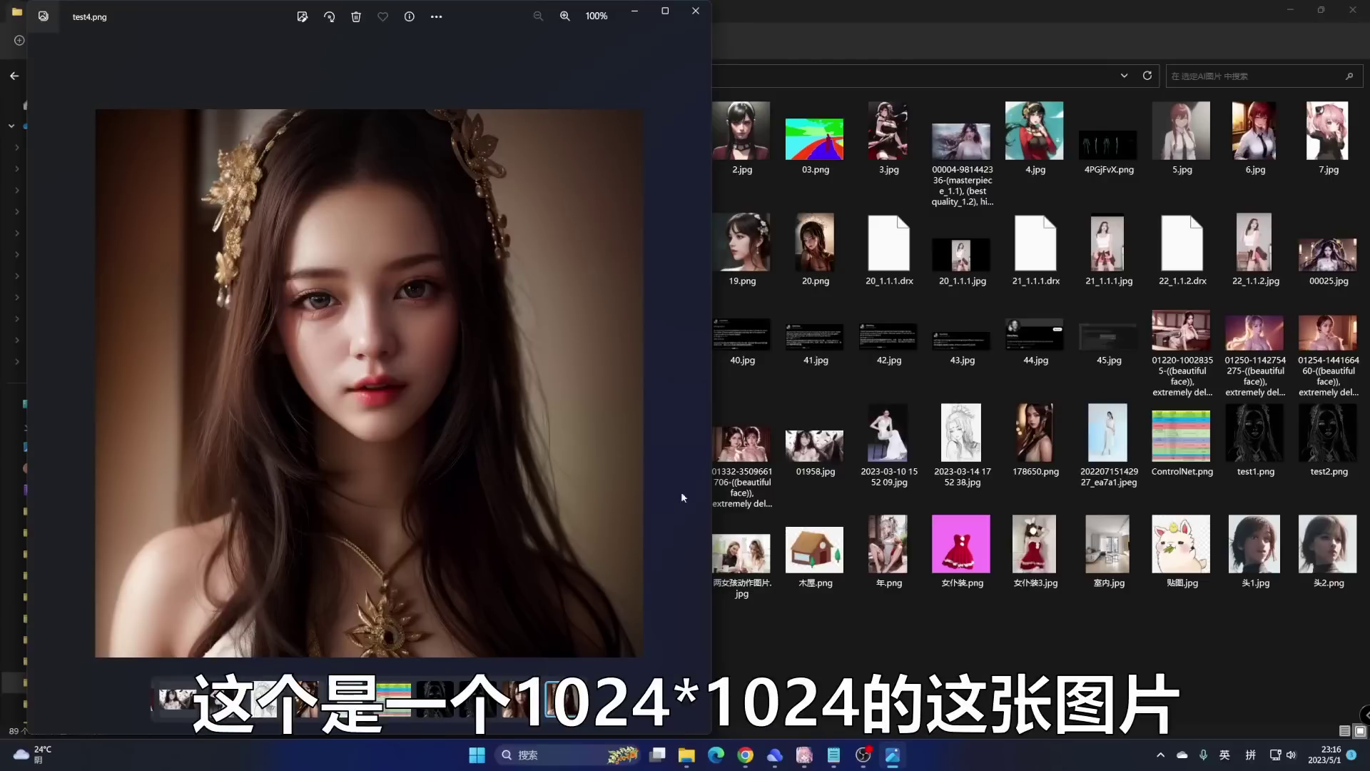
click(756, 632)
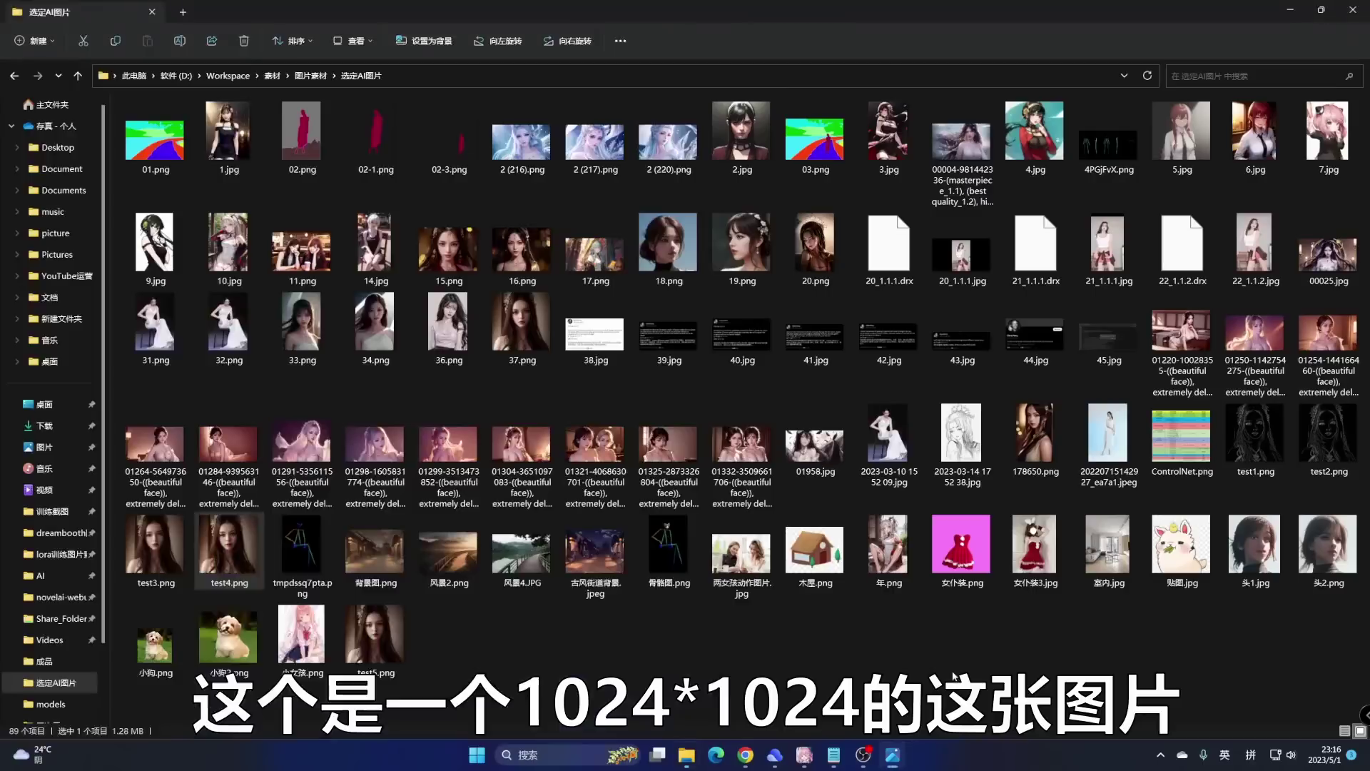
Step: Check the image dimensions of test5.png and test4.png in the details of their file properties
right_click(380, 632)
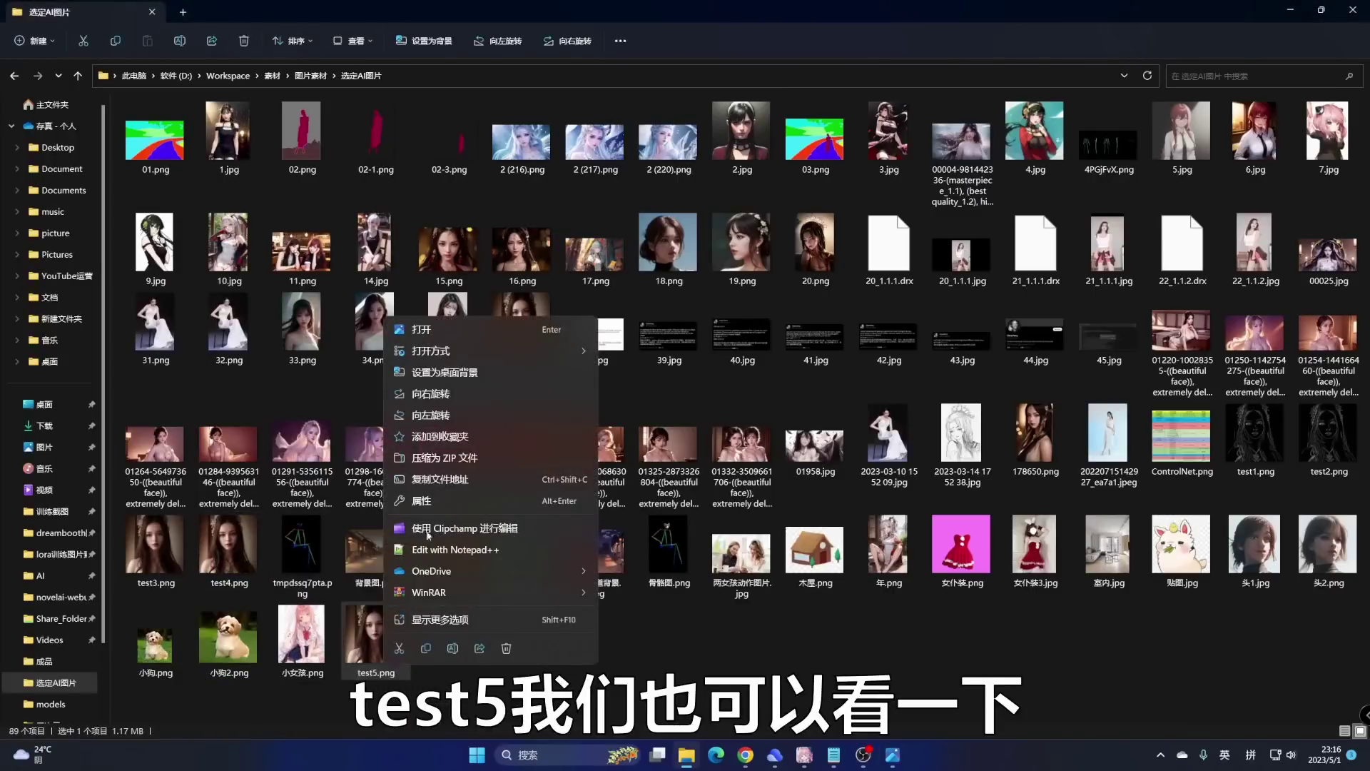
click(429, 500)
click(477, 355)
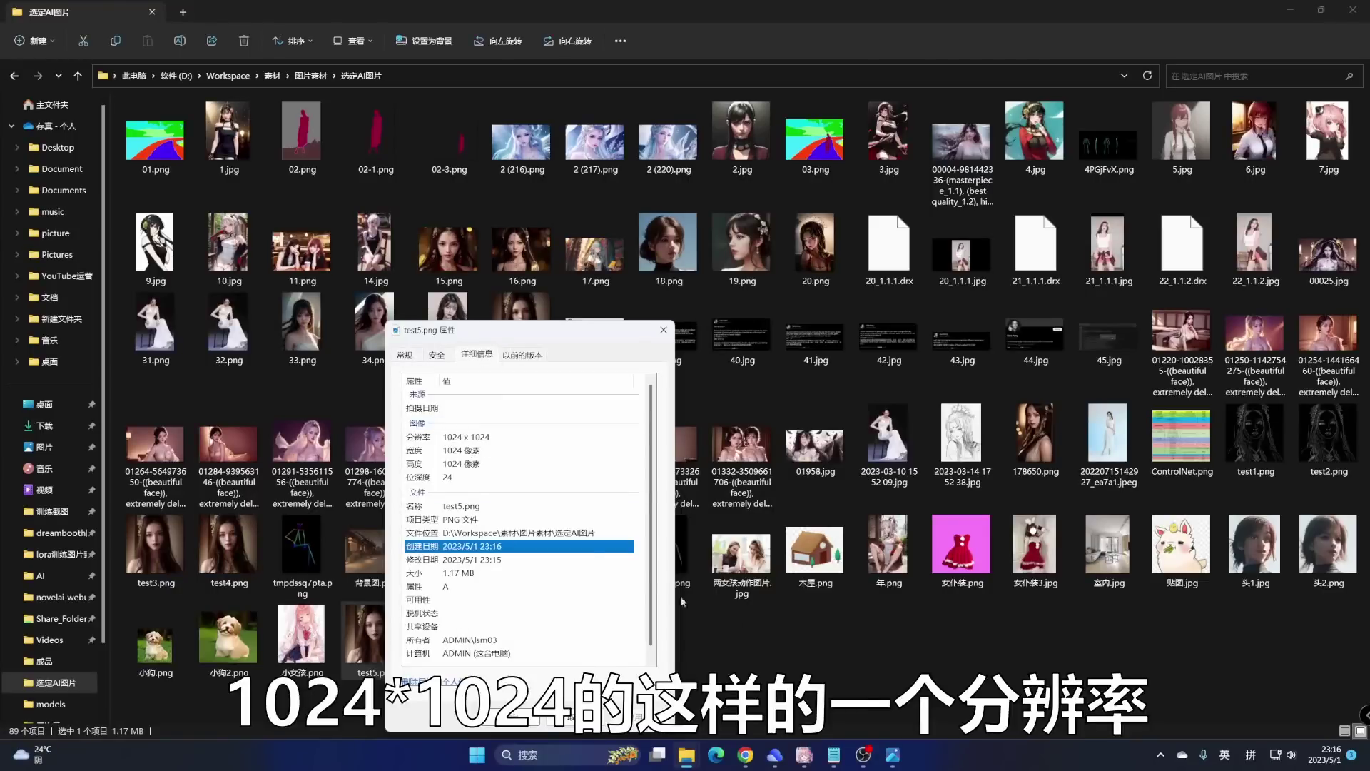
key(Escape)
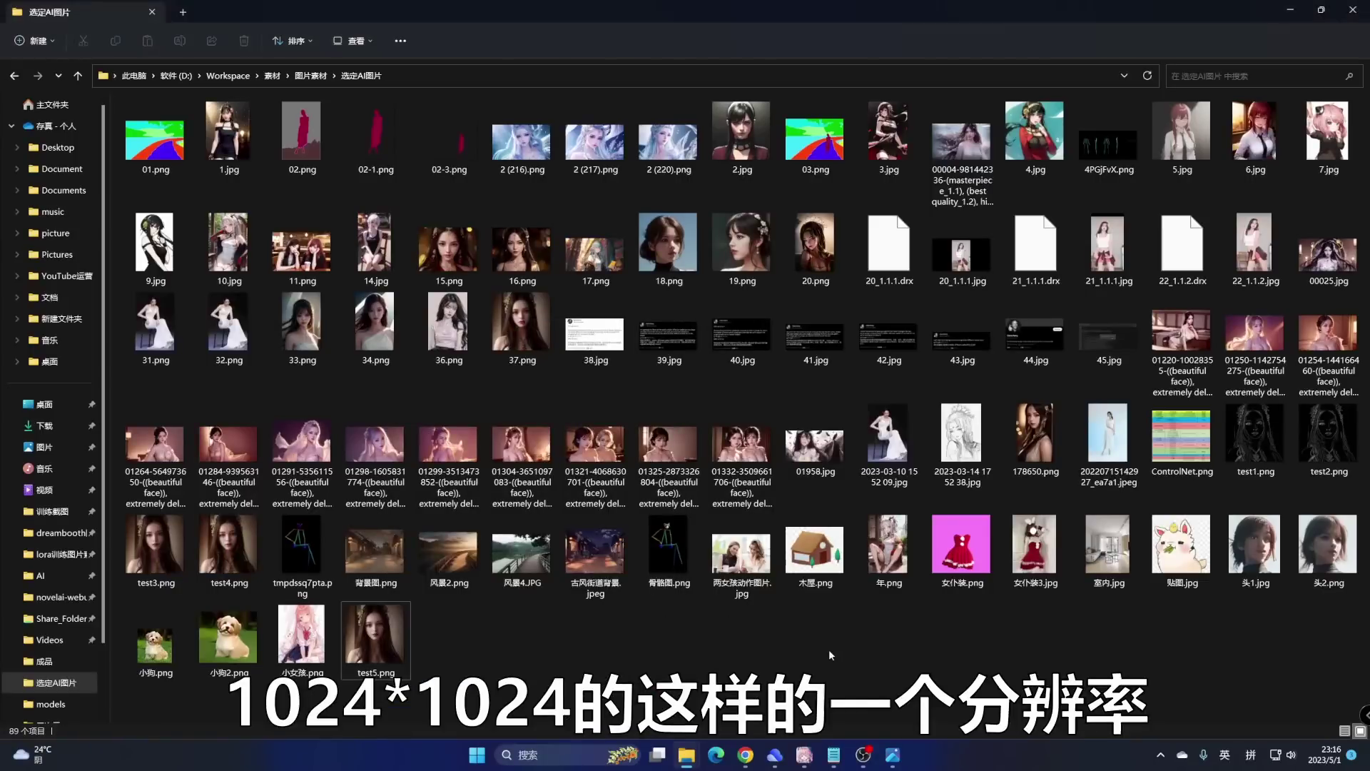
click(217, 547)
right_click(217, 547)
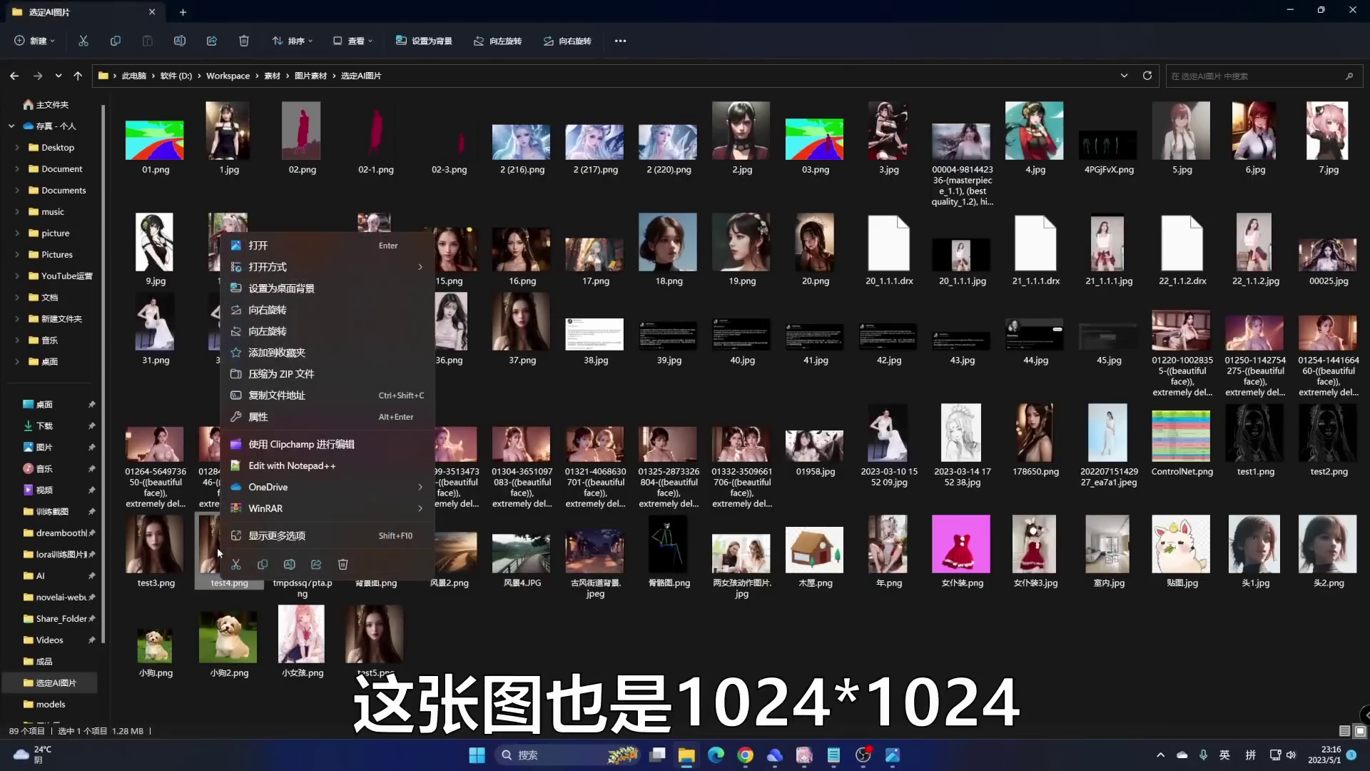
click(301, 417)
click(312, 353)
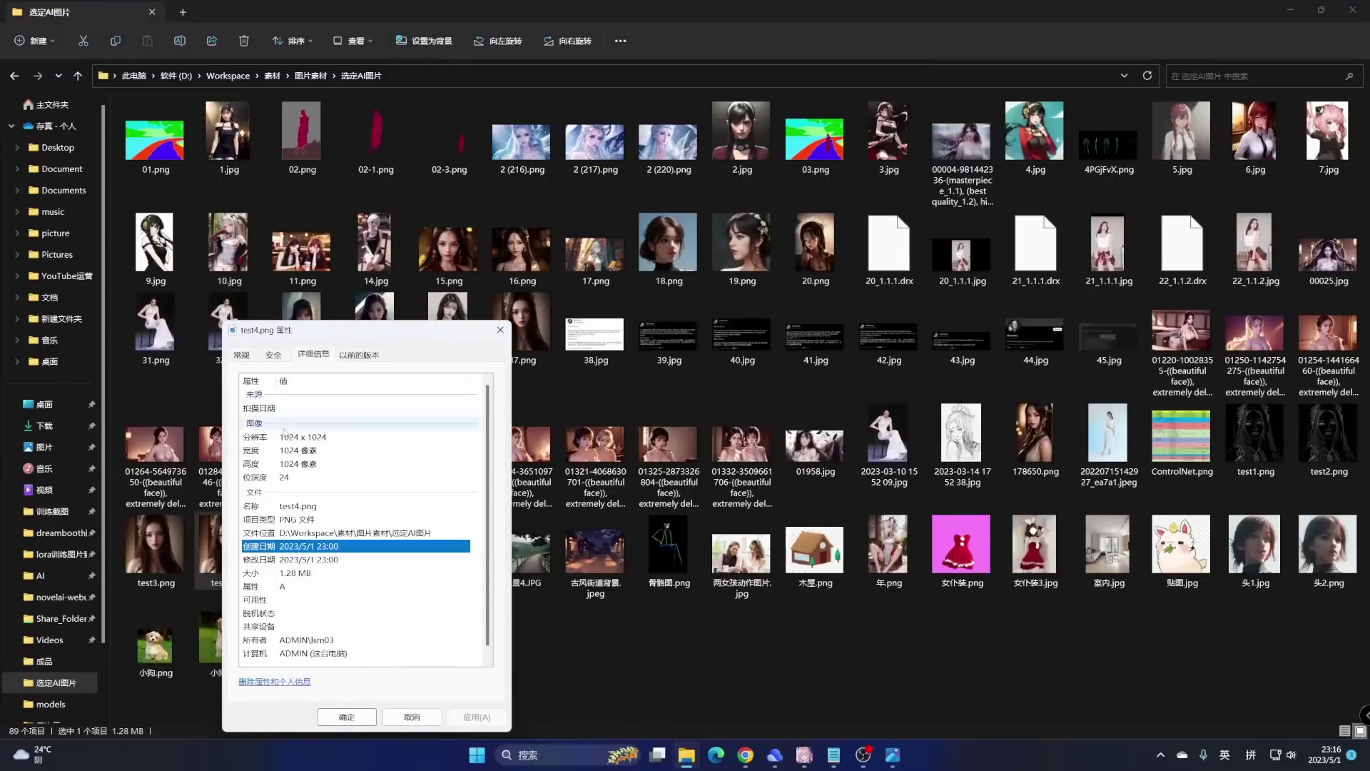
key(Escape)
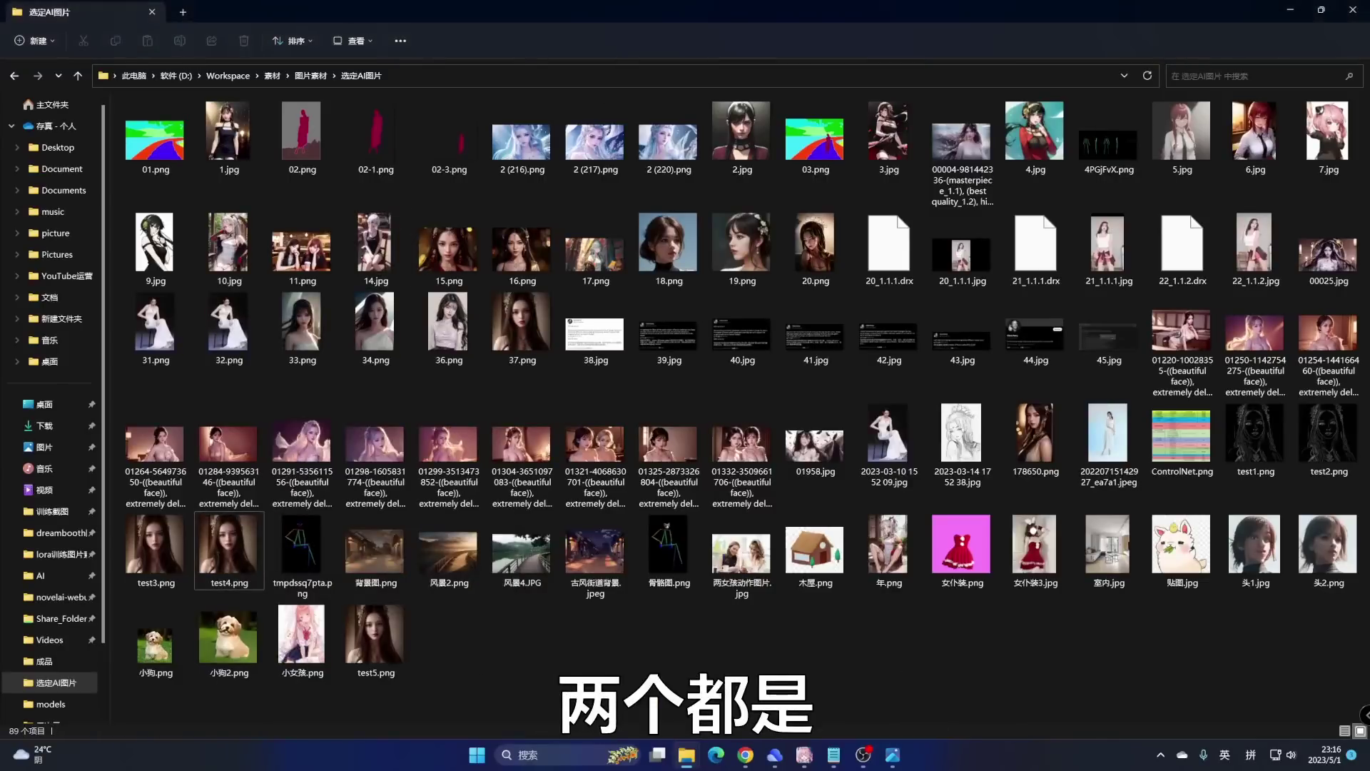
Step: Open test5.png and arrange its viewer window side by side with the test4.png viewer
click(382, 650)
double_click(381, 649)
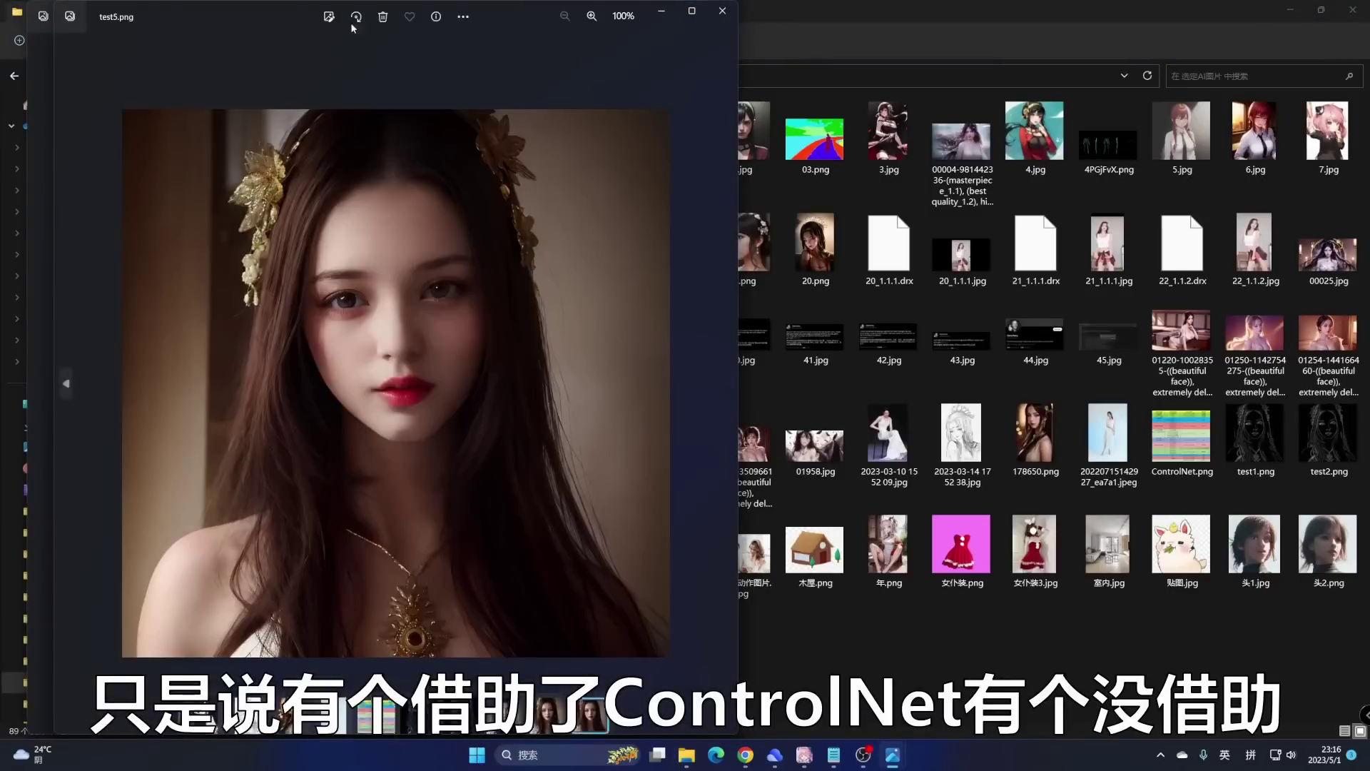
drag(207, 32, 679, 30)
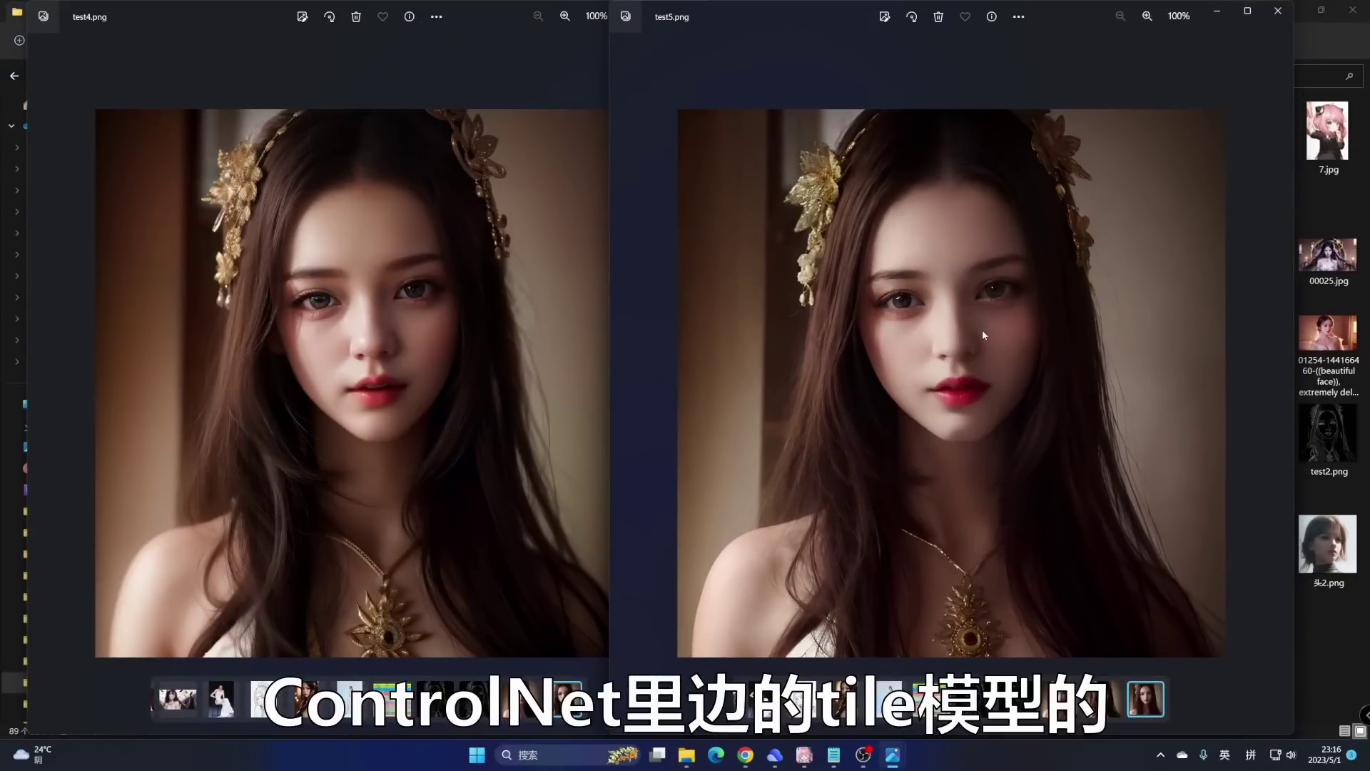
mouse_move(1251, 12)
click(1207, 51)
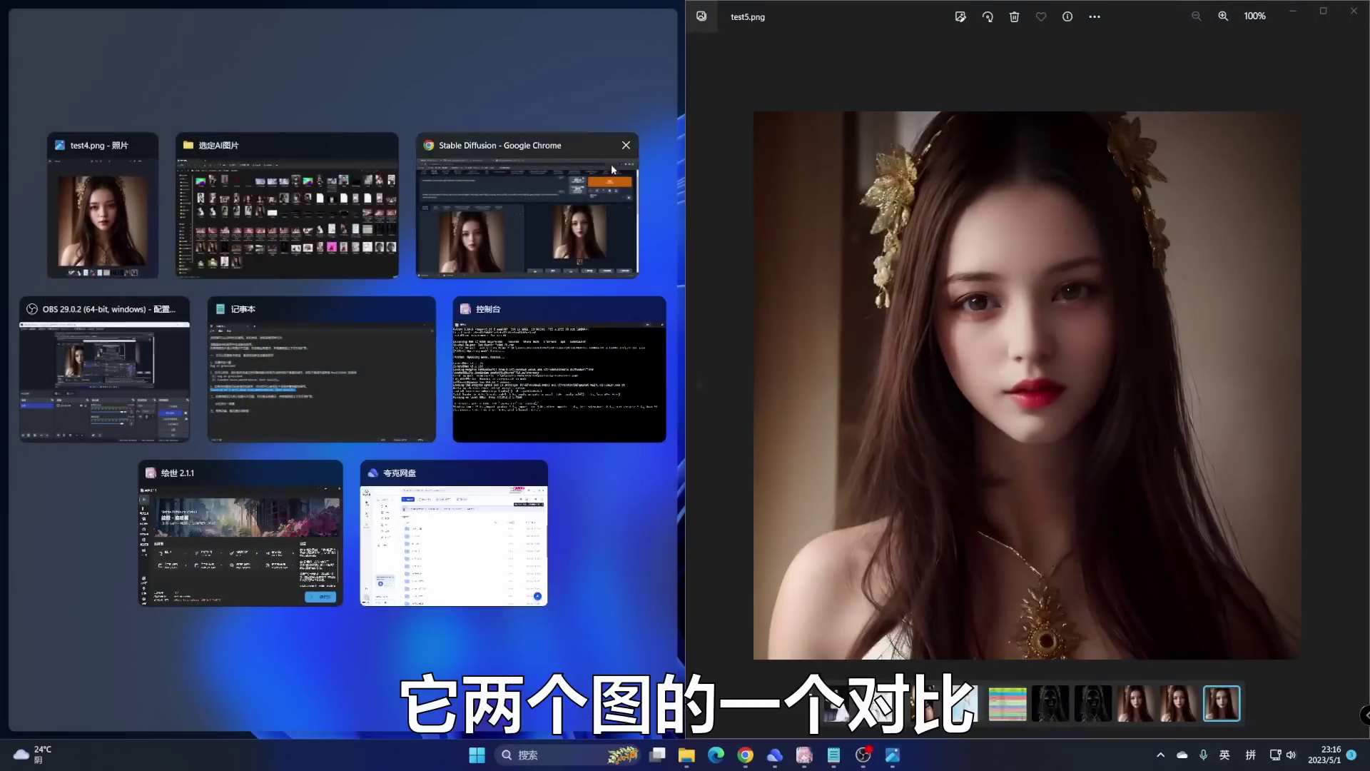
click(96, 222)
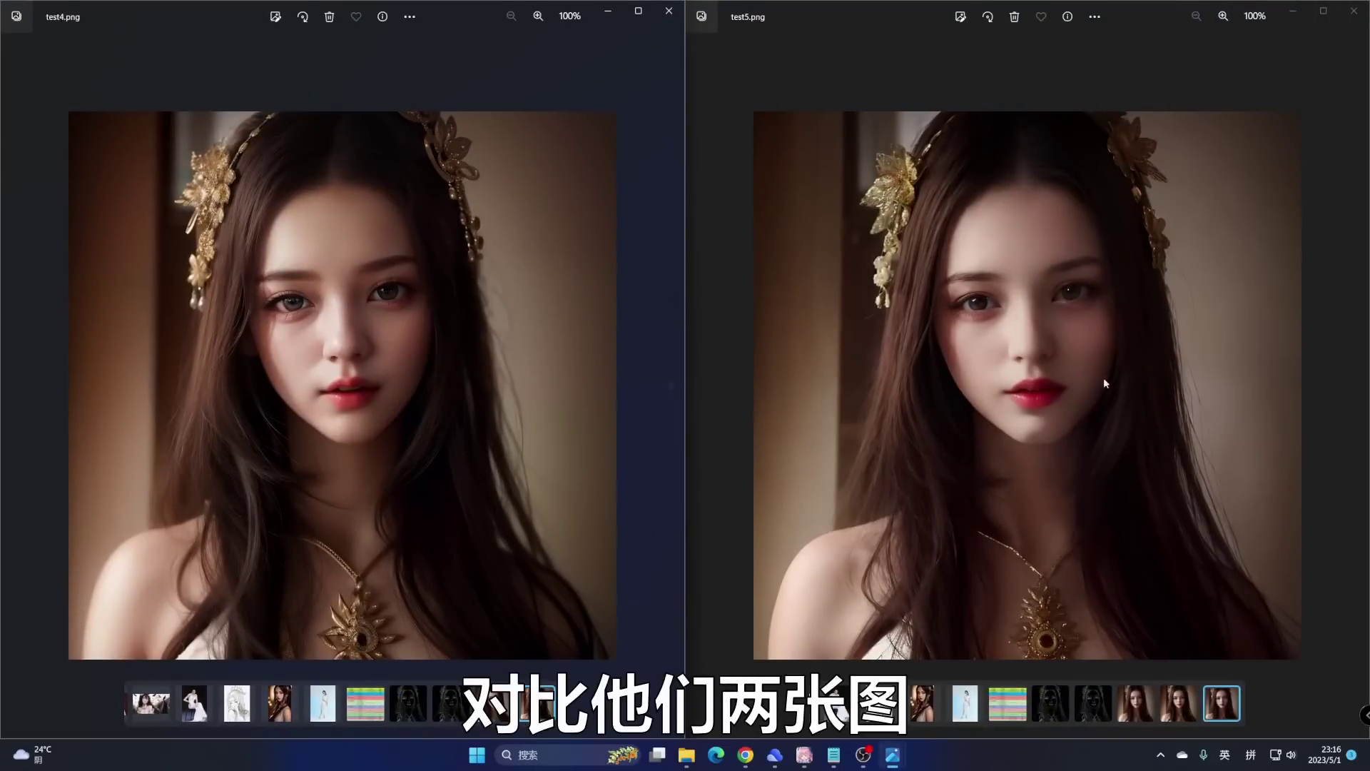
Step: Enlarge the faces in test4.png and test5.png and compare the detail, especially around the eyes
scroll(561, 465, up, 3)
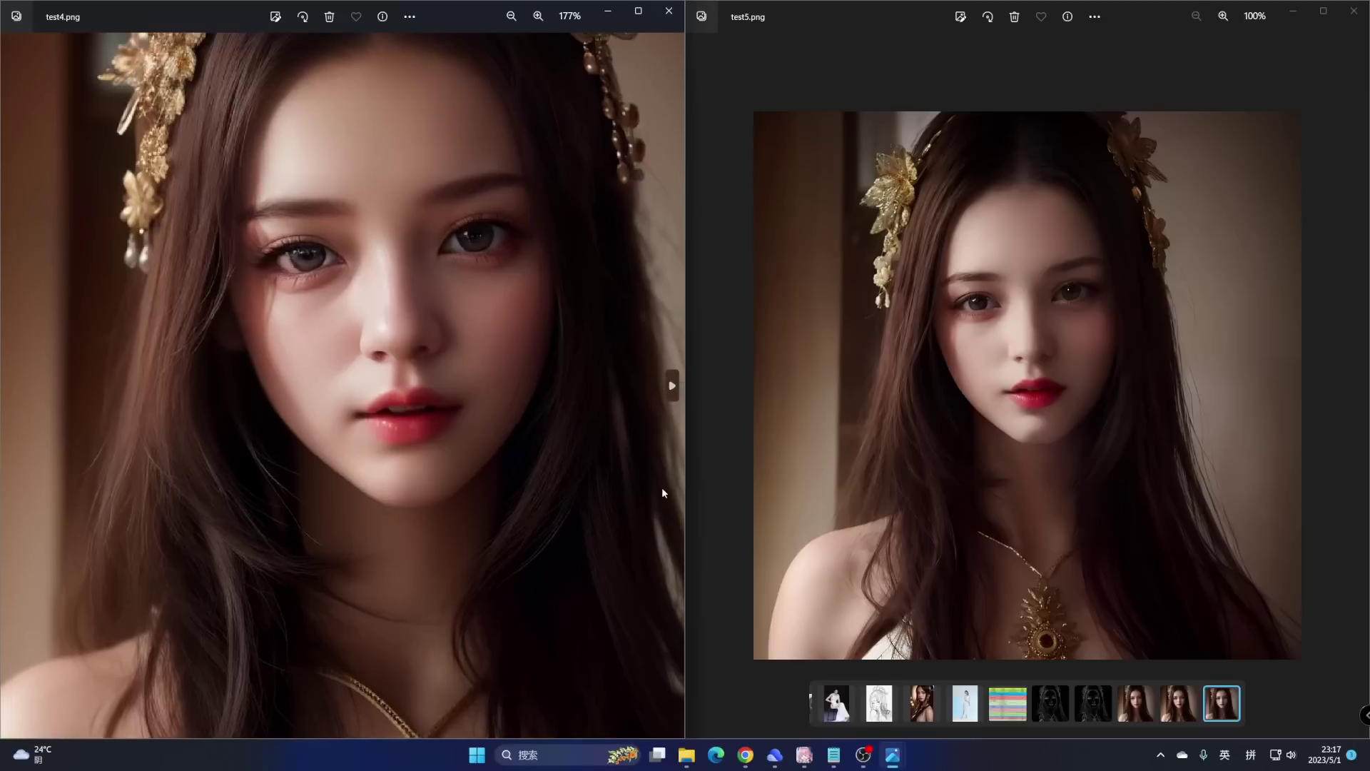
drag(661, 493, 686, 537)
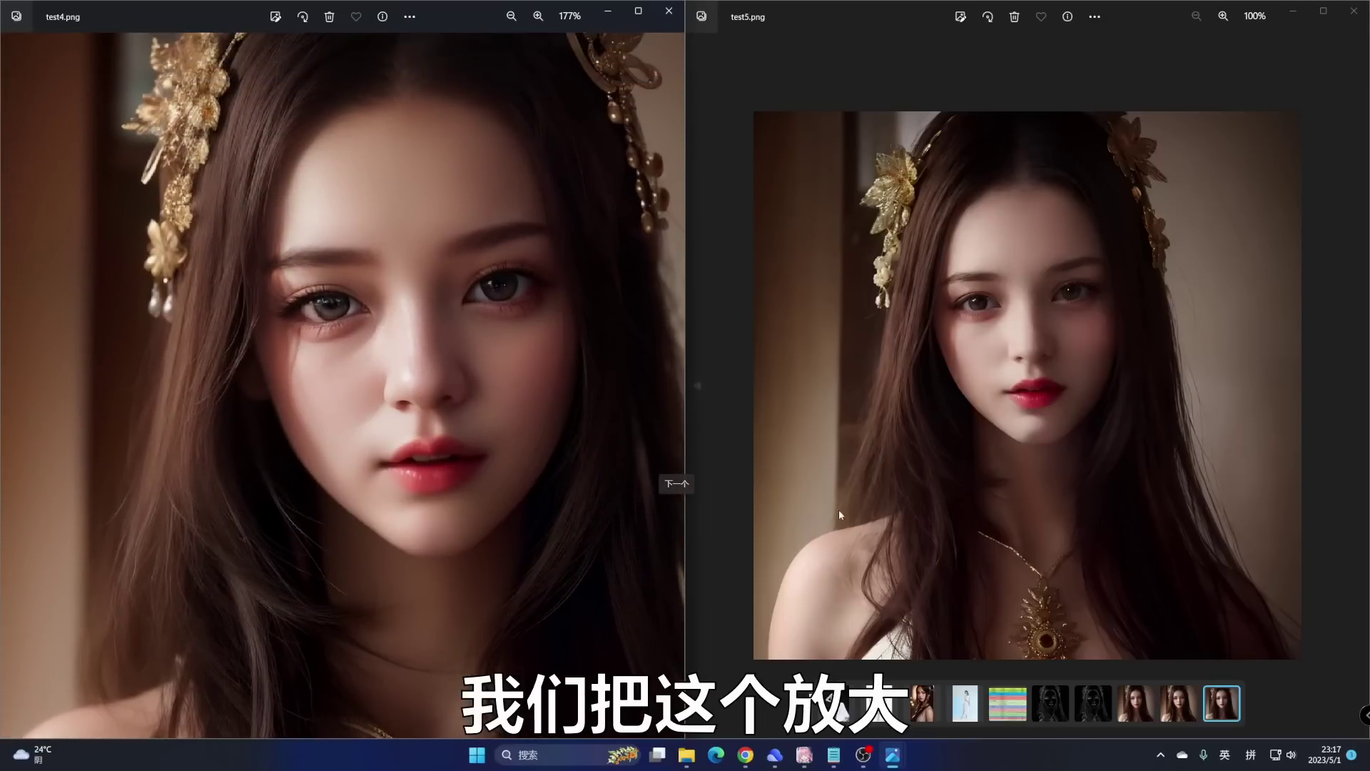
scroll(974, 437, up, 2)
scroll(974, 436, up, 2)
drag(985, 392, 964, 499)
scroll(963, 496, up, 2)
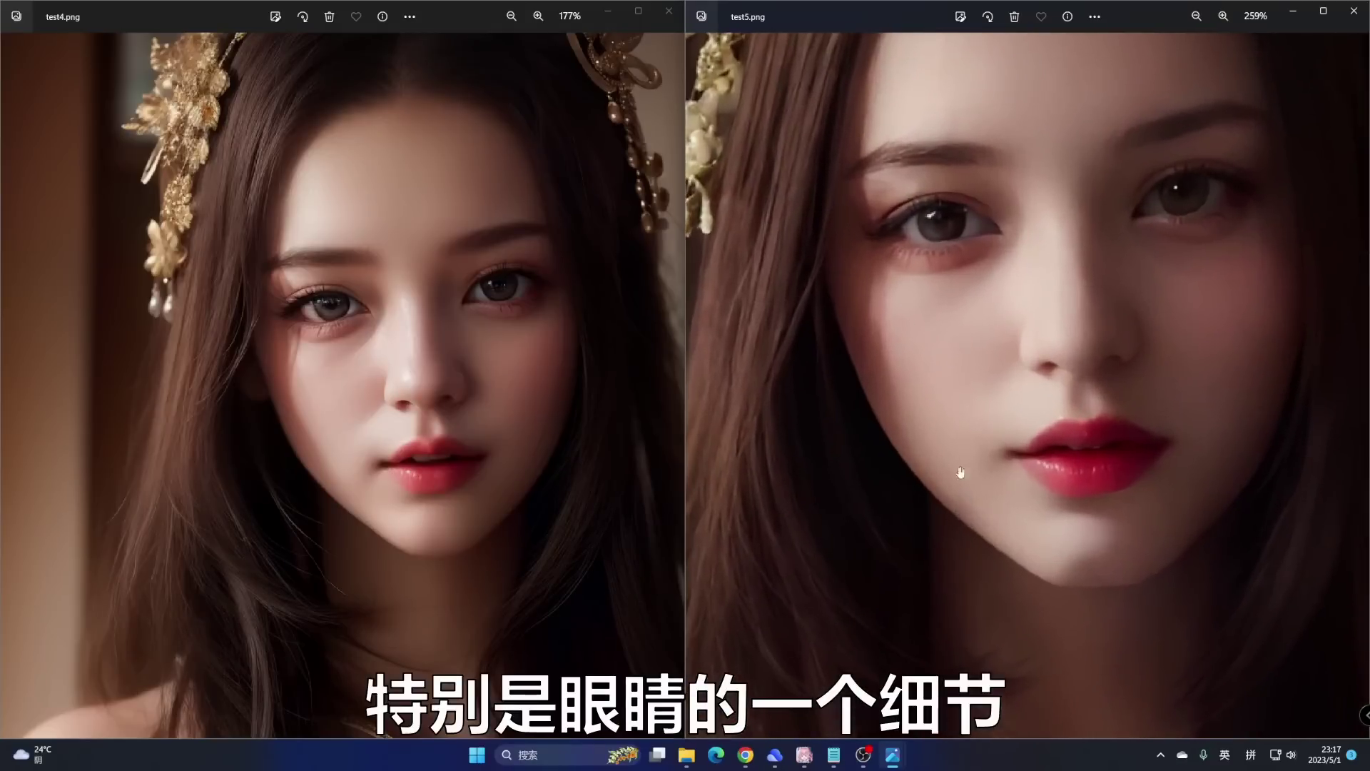
scroll(360, 491, up, 2)
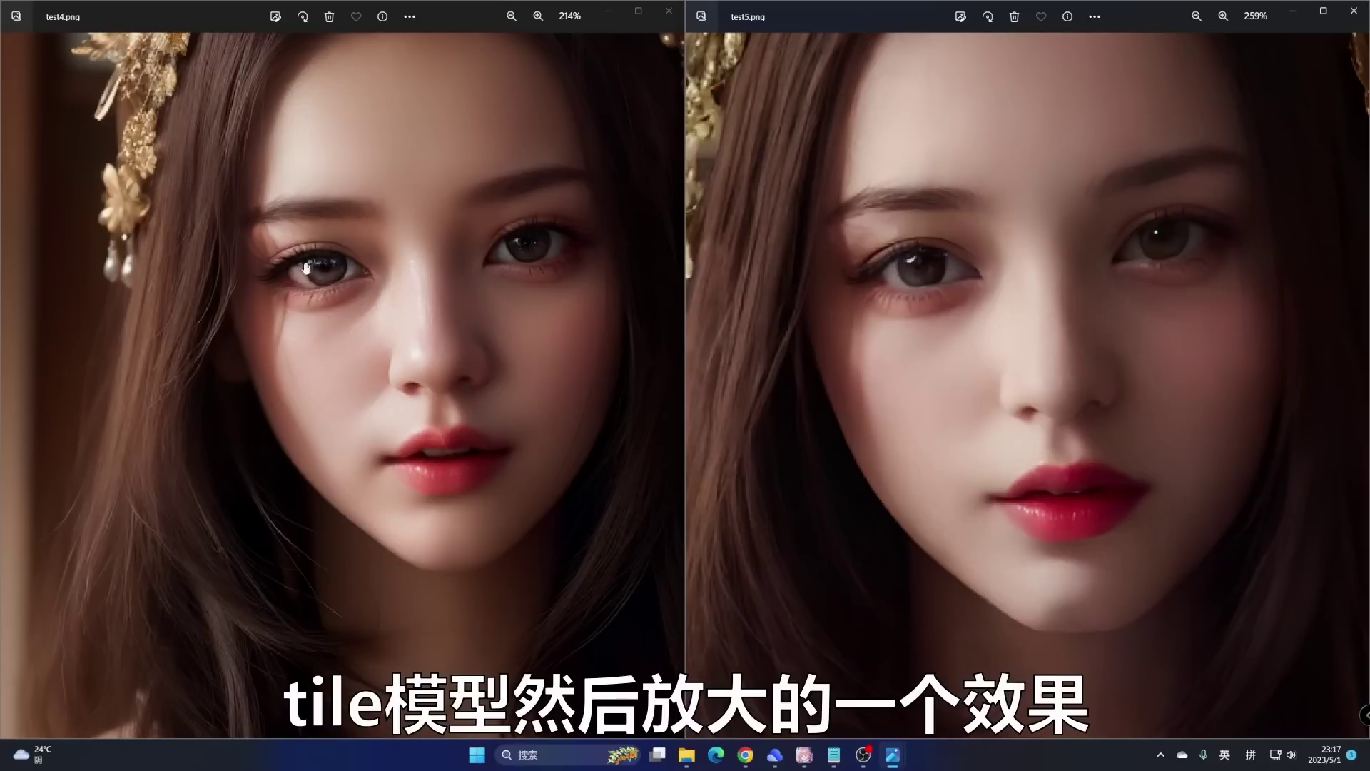
scroll(1158, 307, up, 2)
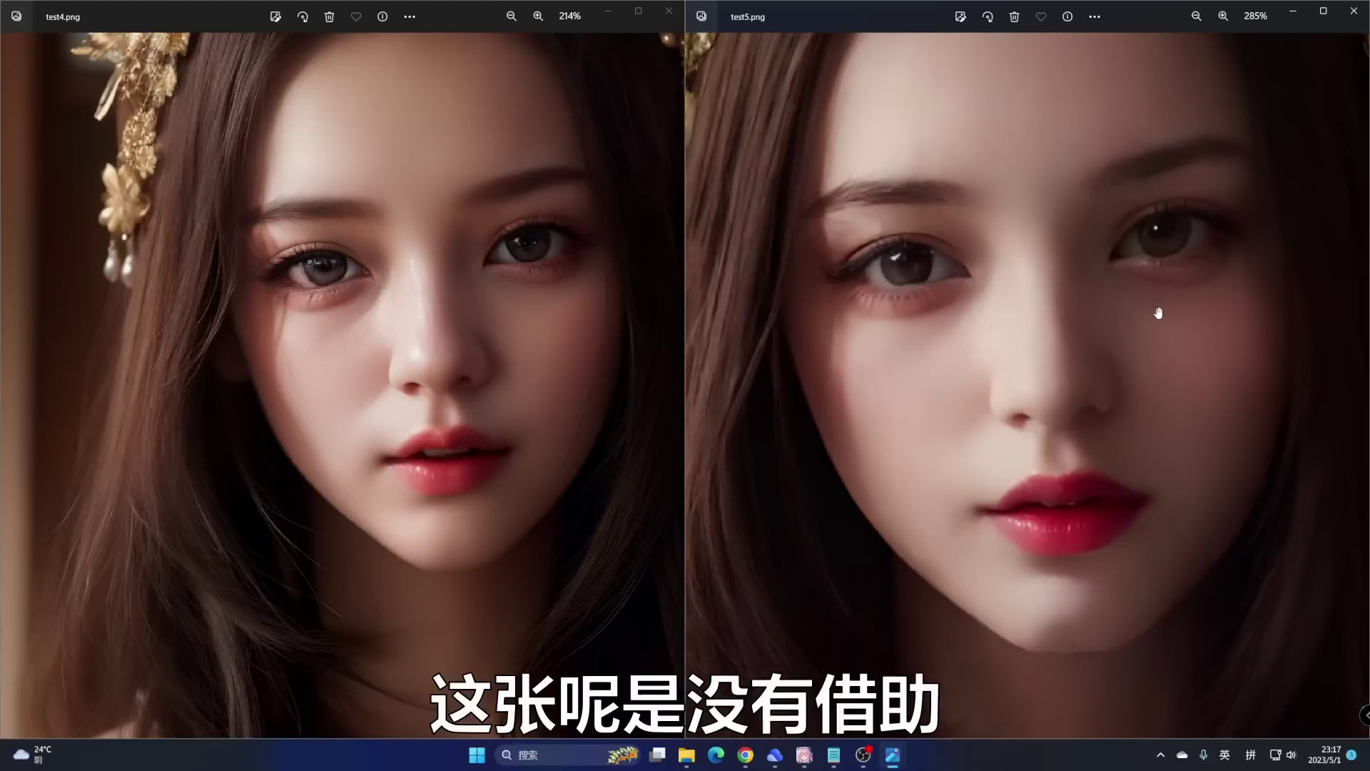
scroll(1125, 326, down, 3)
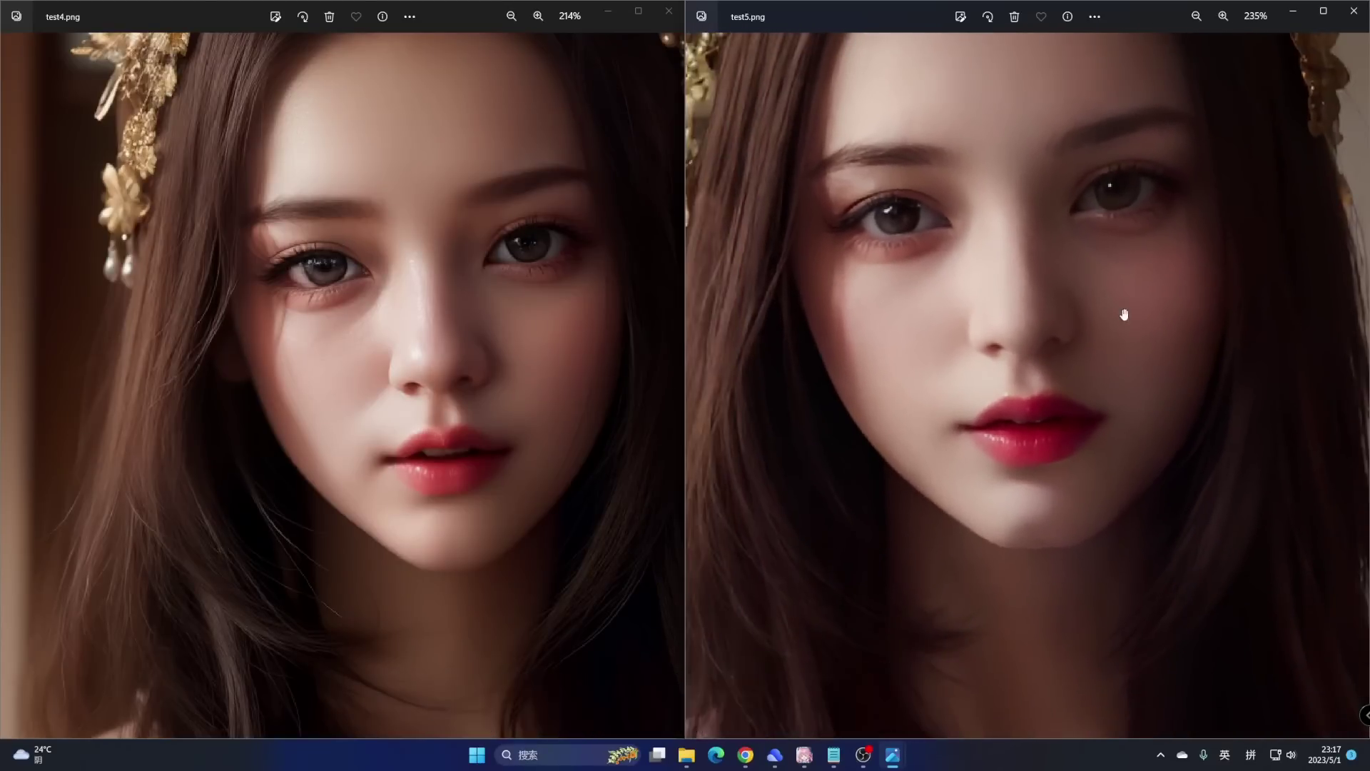
scroll(1071, 300, up, 2)
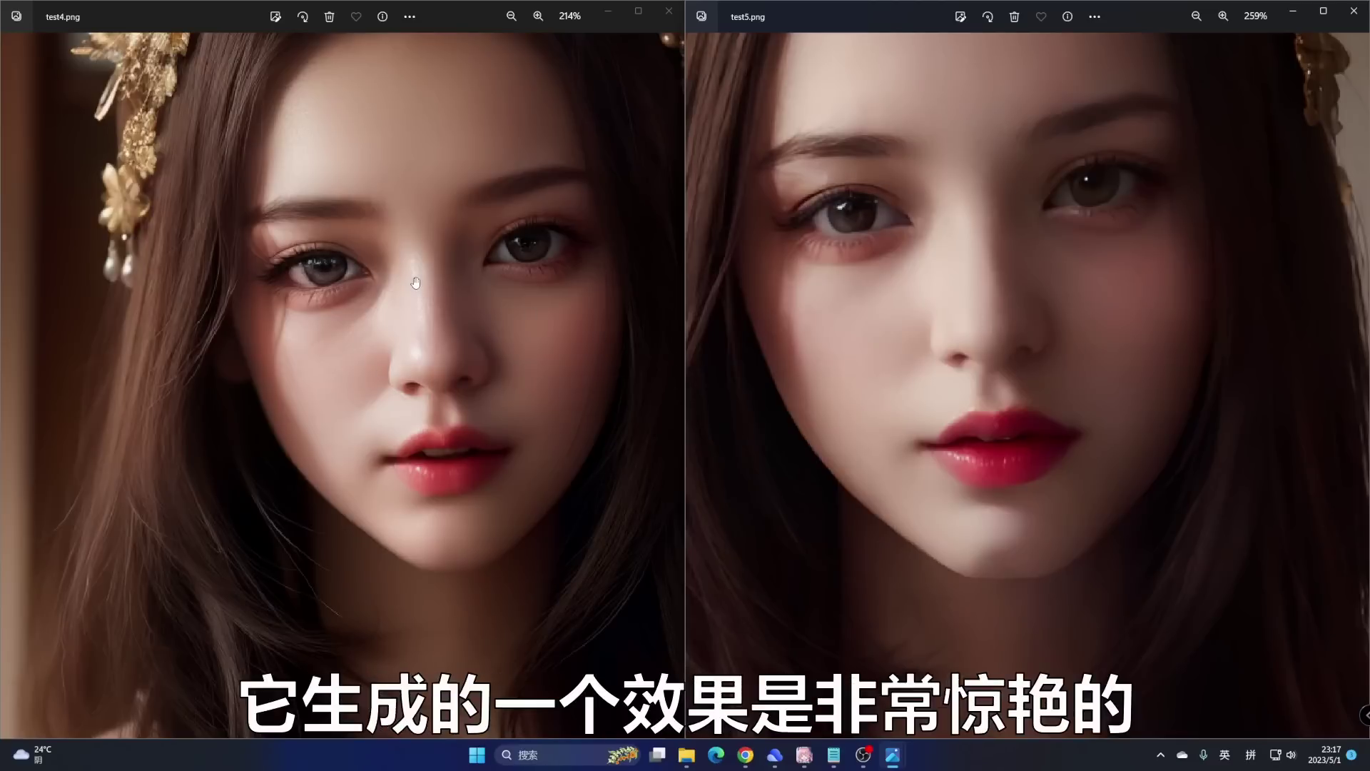
Step: Close both image viewers, minimize the folder window and close the leftover file properties windows to return to Stable Diffusion
click(1354, 10)
click(675, 10)
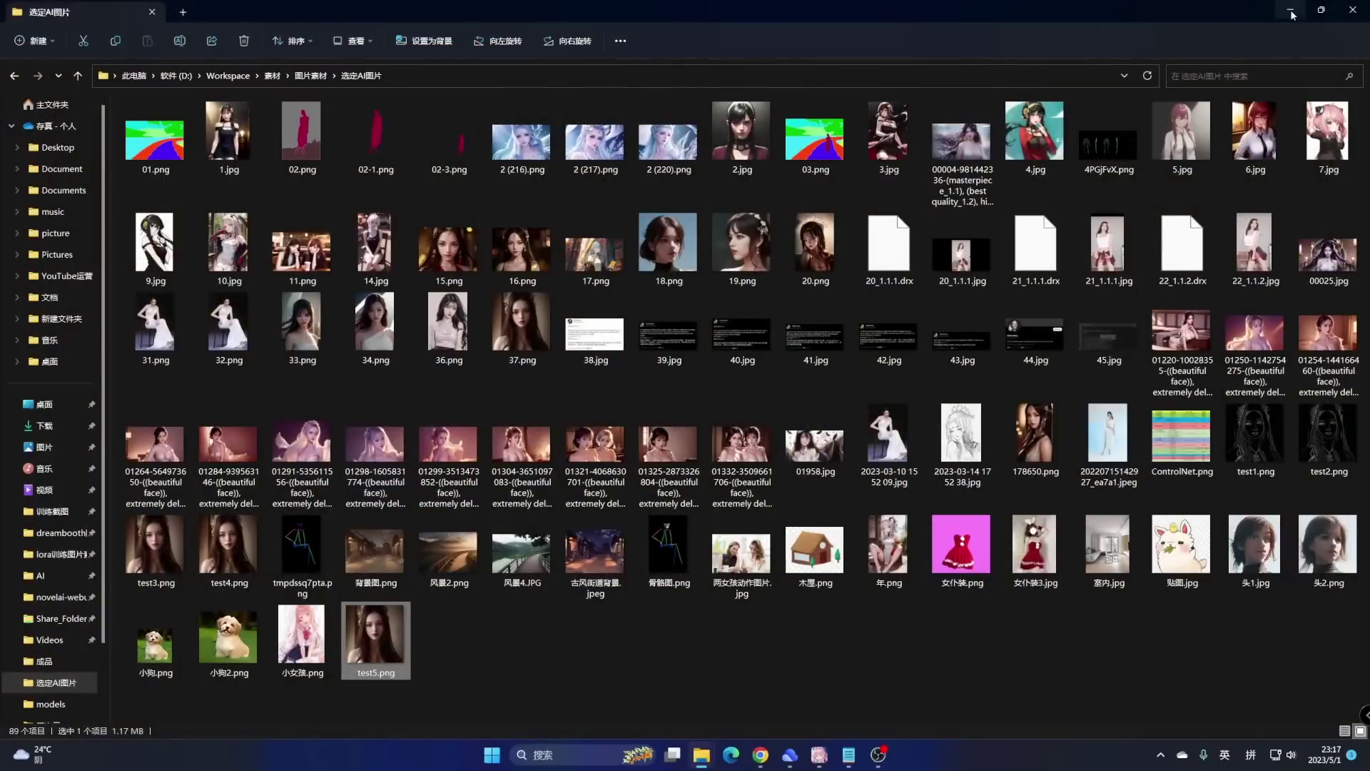
click(1291, 12)
click(663, 330)
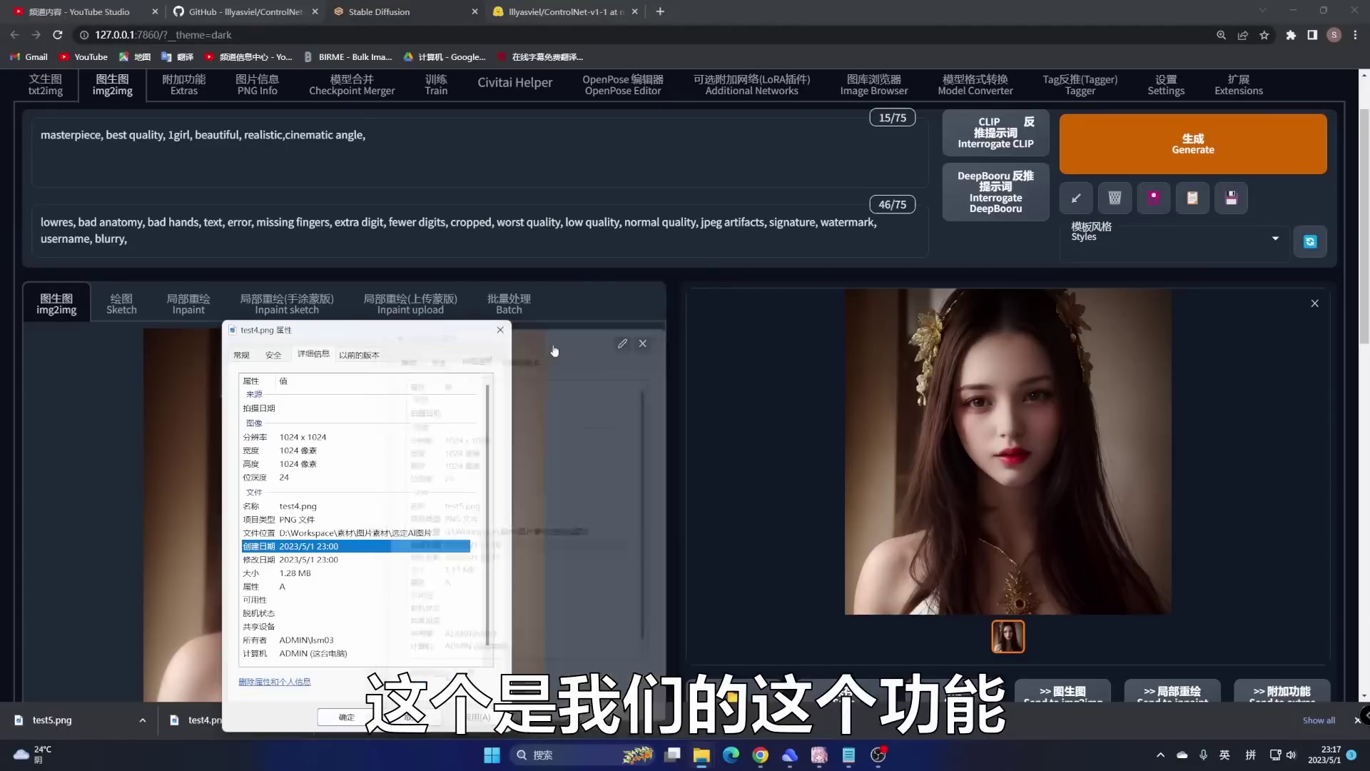
click(501, 330)
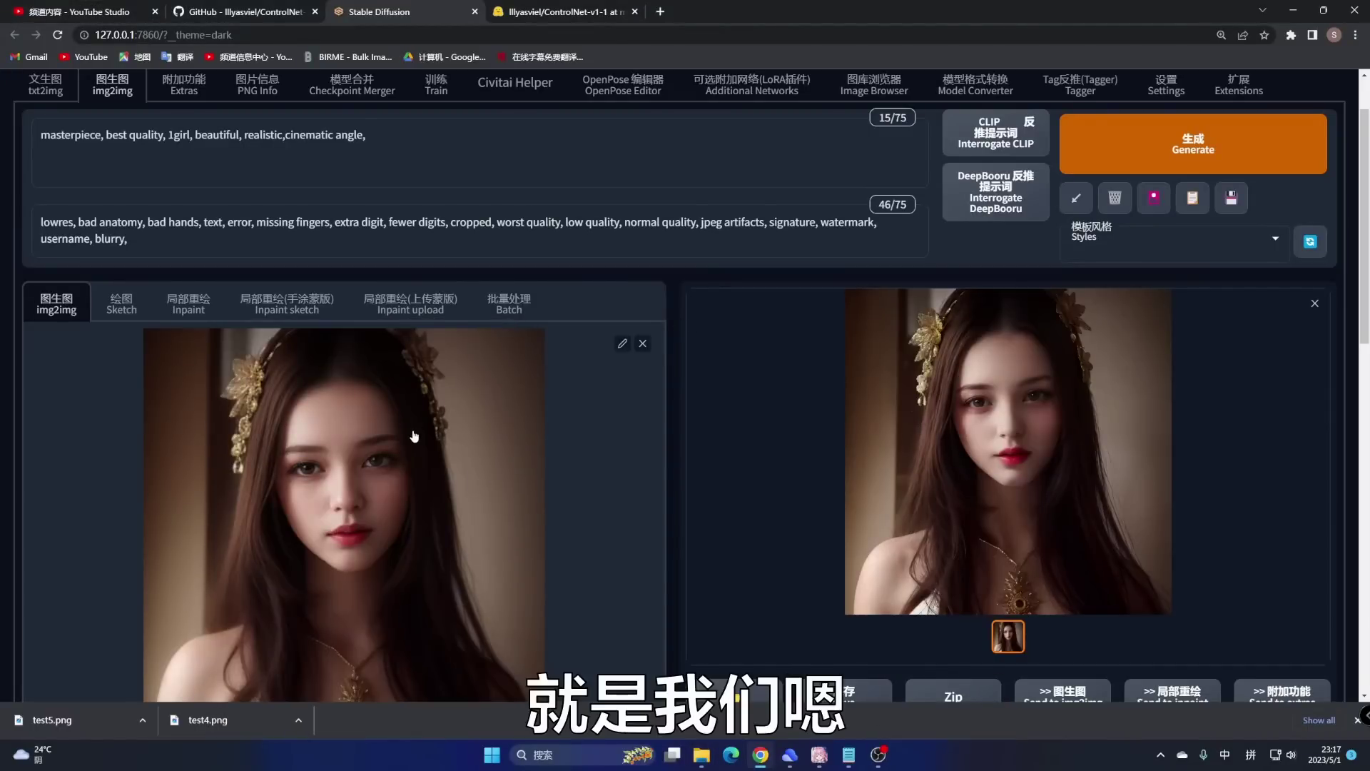
Step: Expand the ControlNet settings in img2img and enable the unit that uses the tile model
scroll(378, 407, down, 7)
scroll(391, 398, down, 6)
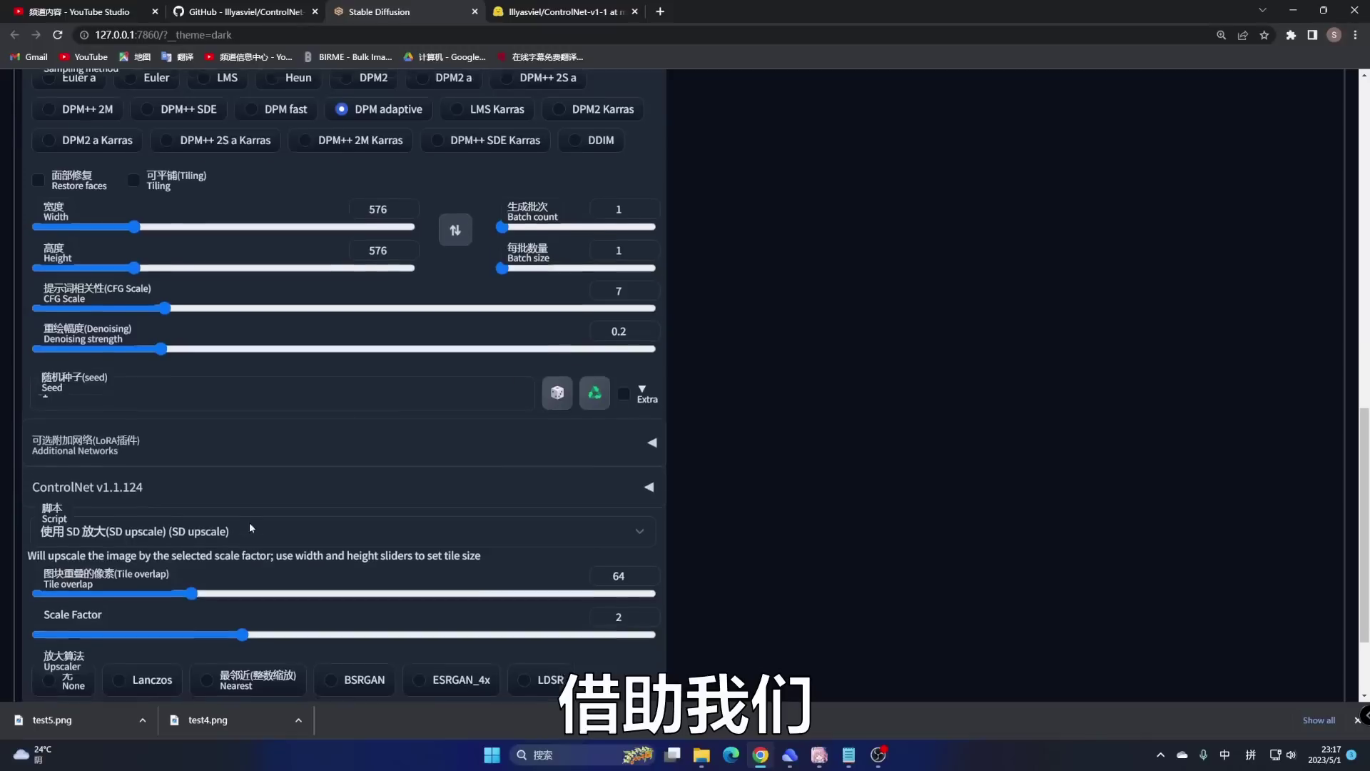
click(371, 357)
scroll(400, 370, down, 7)
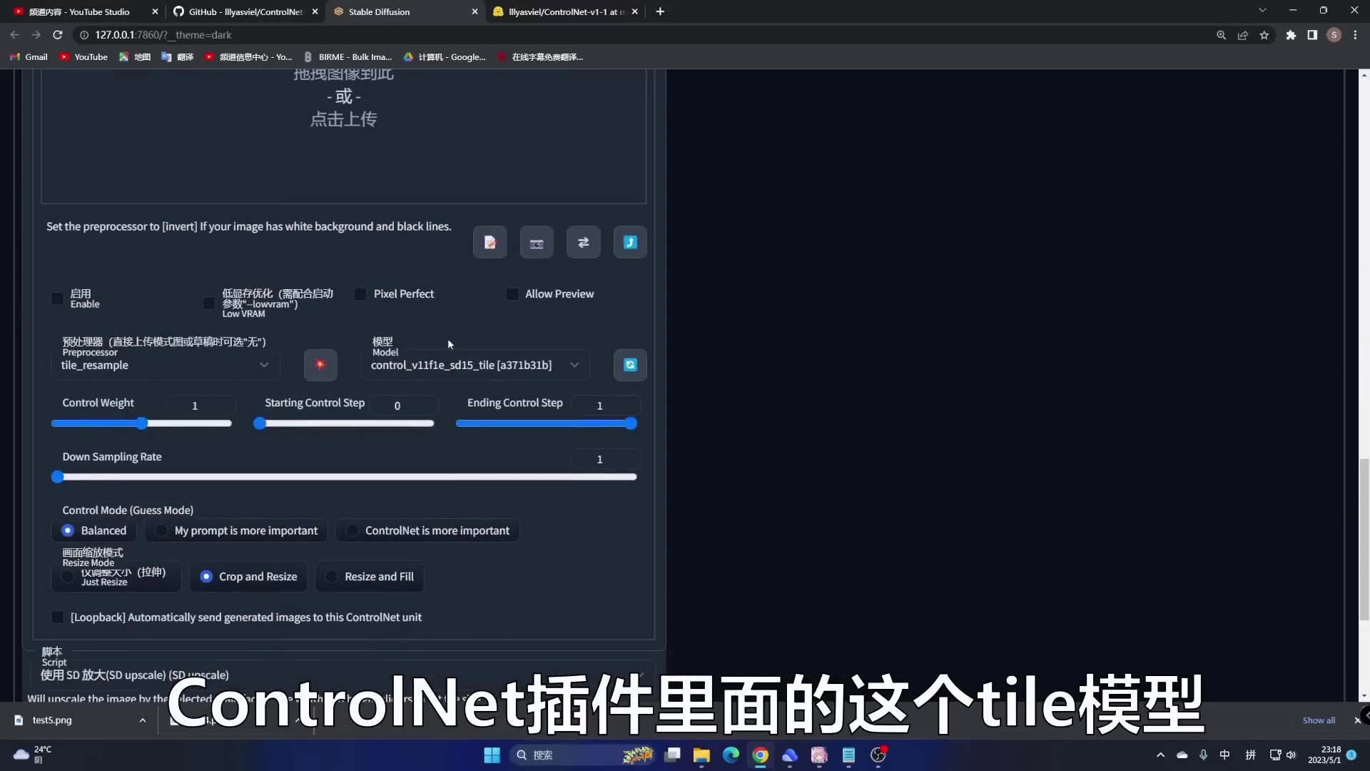
click(56, 300)
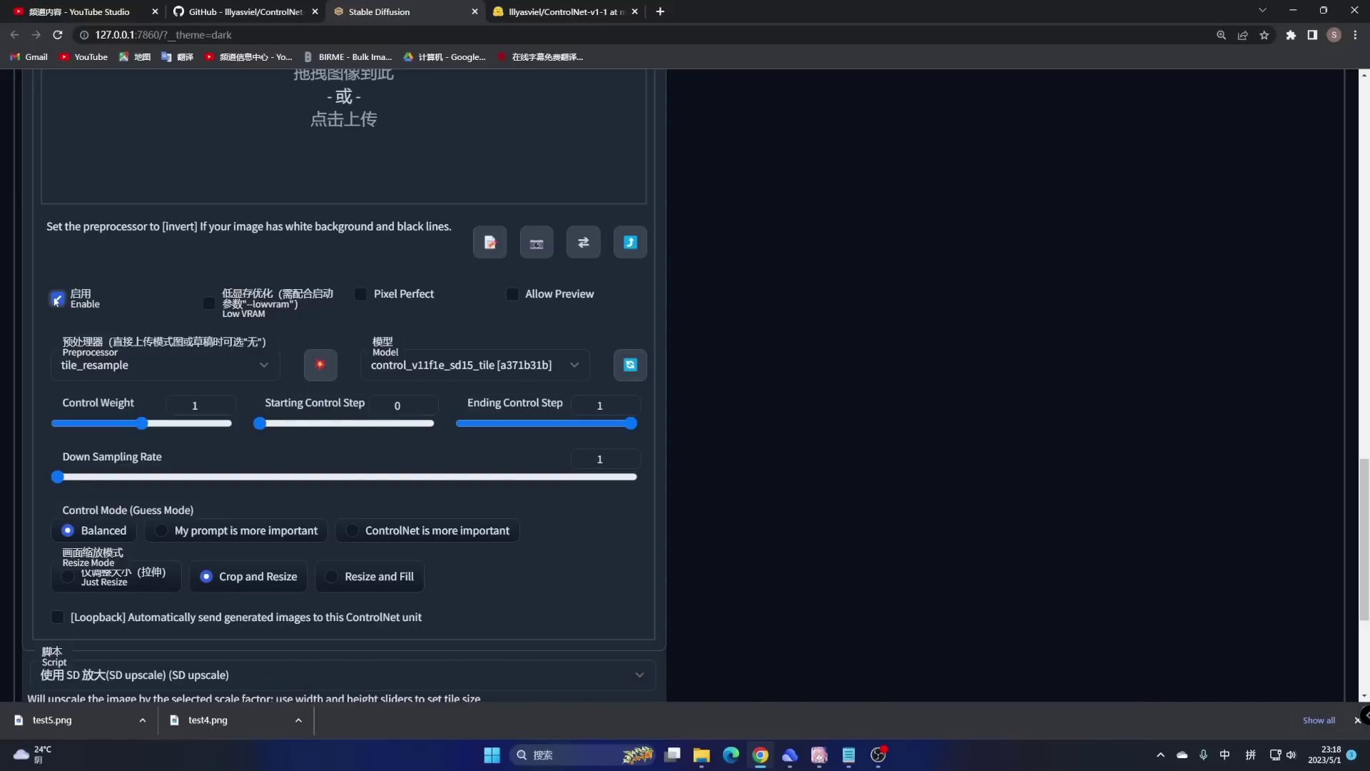
Step: Switch to the tile模型.txt notes and highlight the third item, 特殊功能，随机提示词转换
click(848, 753)
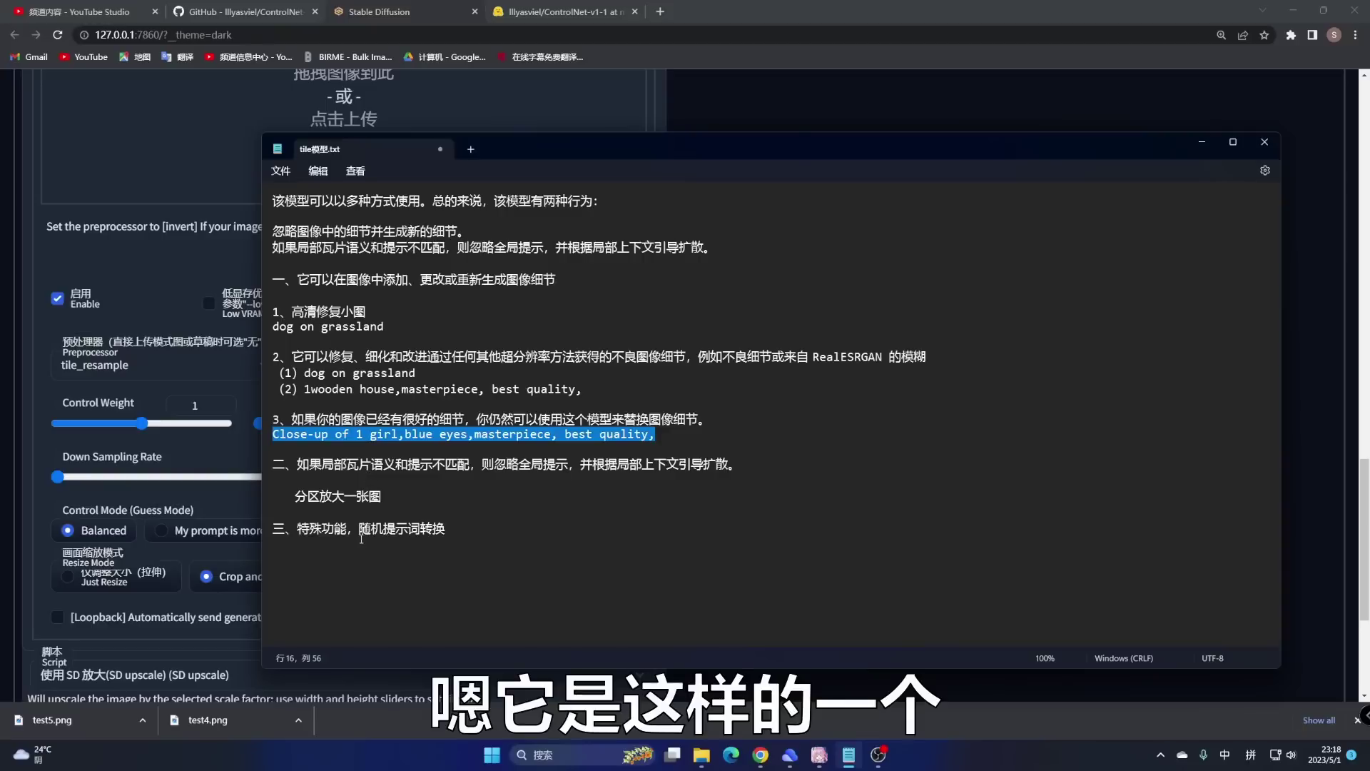
drag(471, 531, 297, 529)
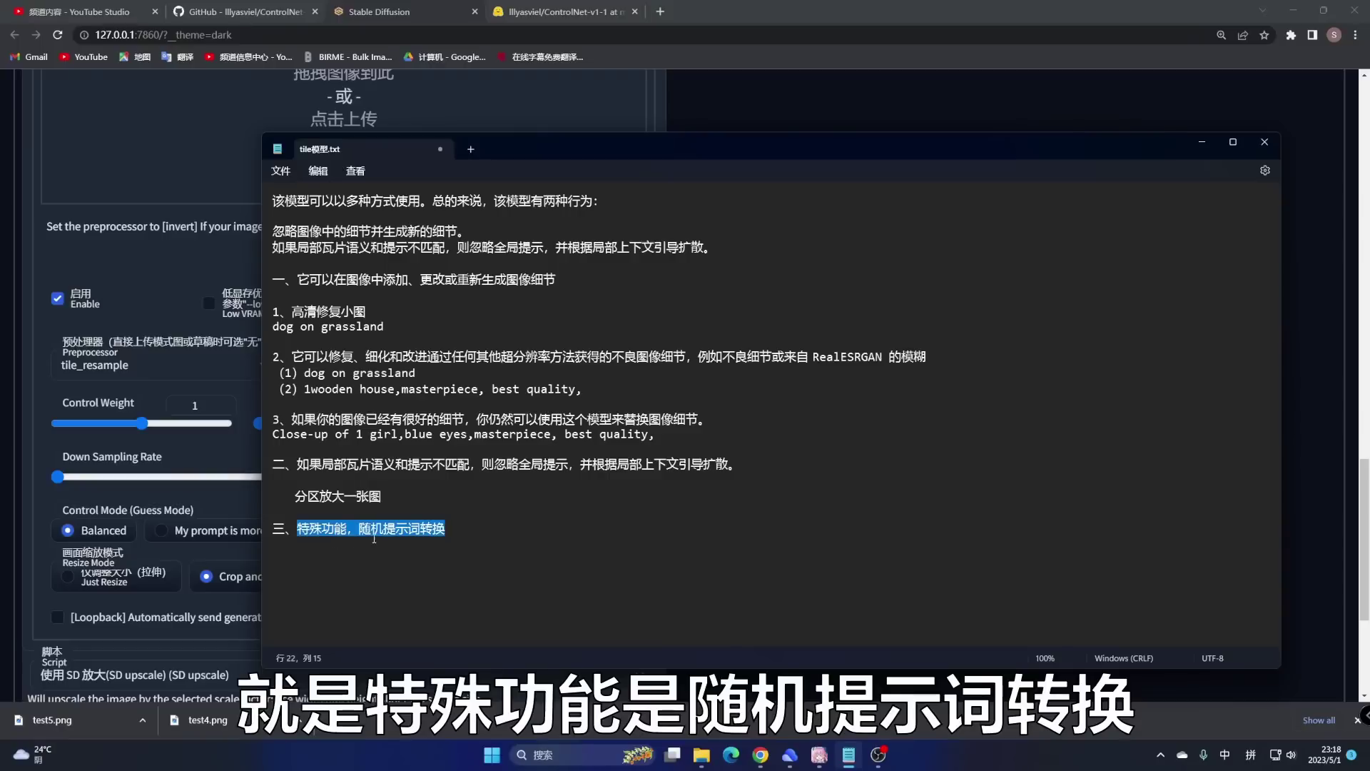
drag(371, 529, 454, 522)
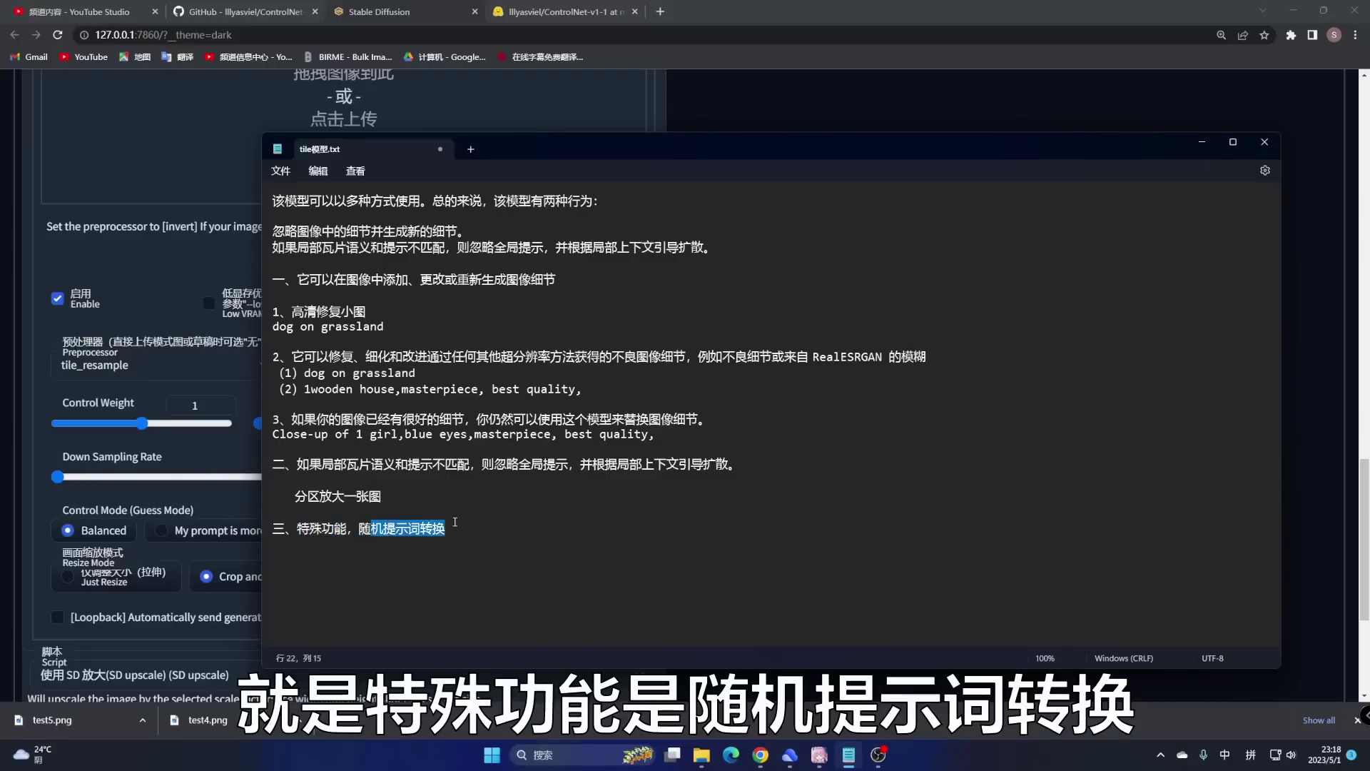
Step: Return to Stable Diffusion and examine the three Control Mode options of the ControlNet unit
click(66, 566)
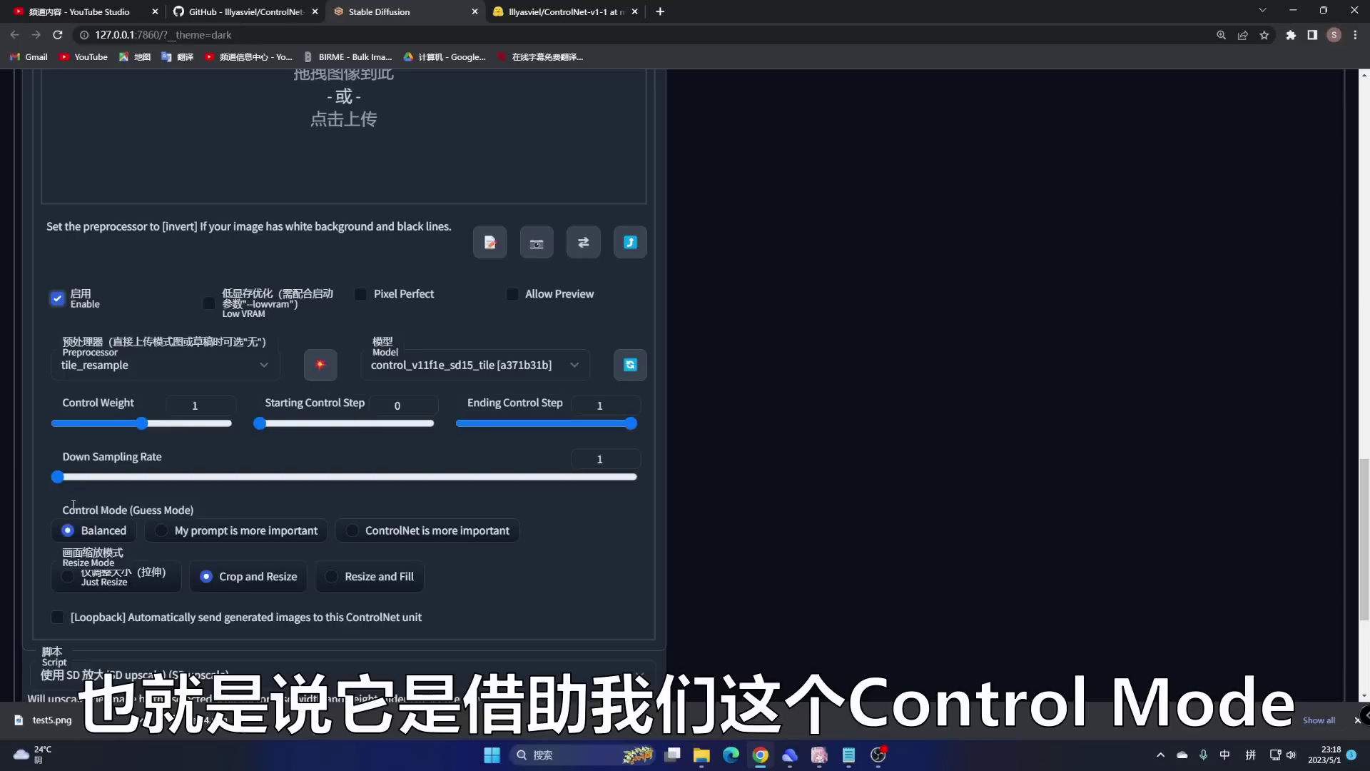
drag(194, 510, 508, 530)
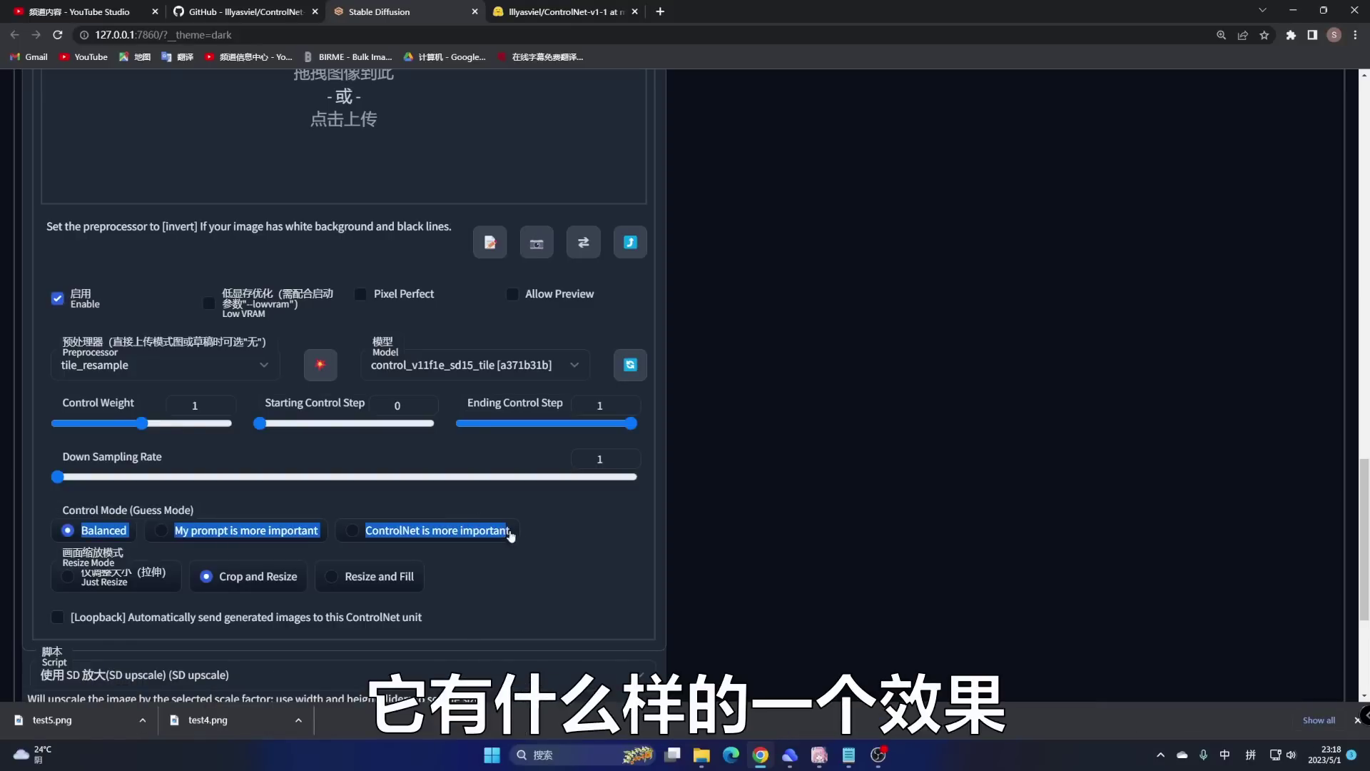
click(555, 503)
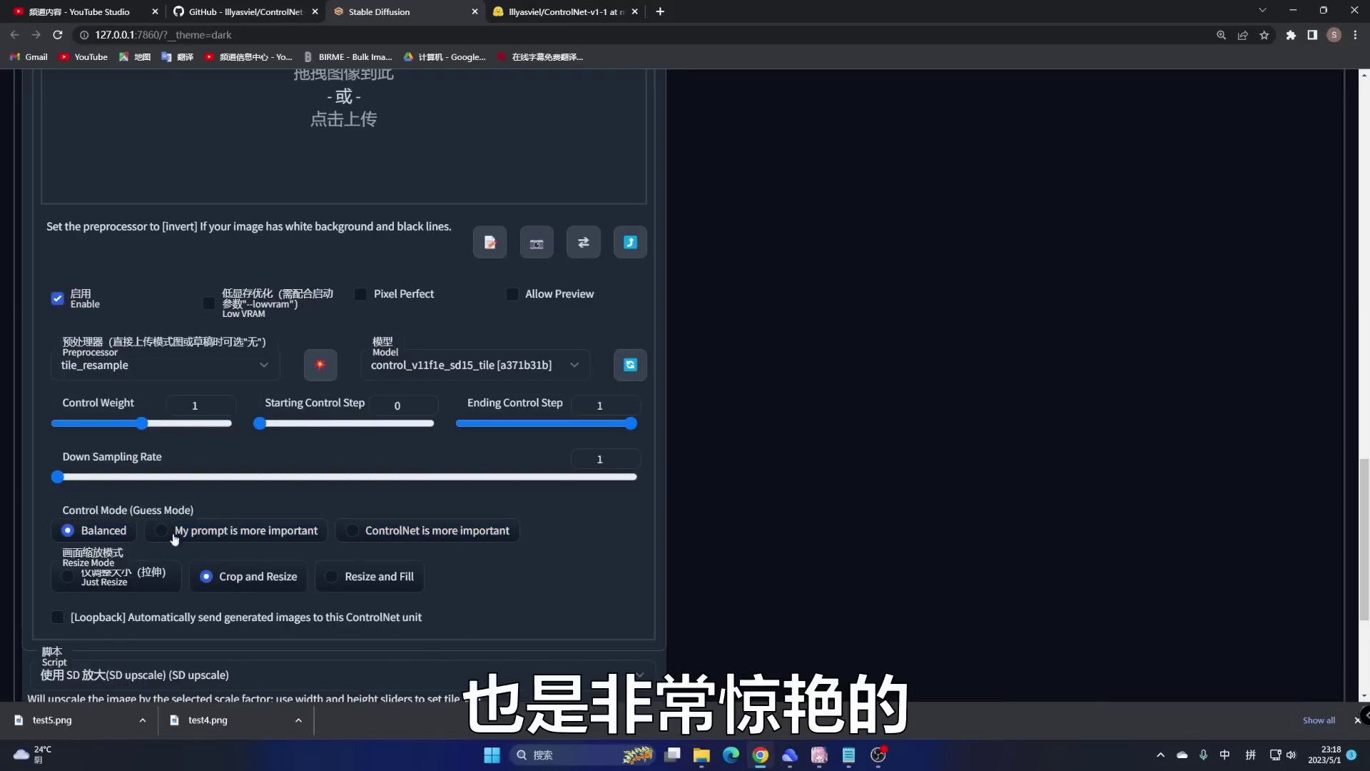
Step: Switch to txt2img and remove the existing image from ControlNet Unit 0
scroll(293, 494, up, 15)
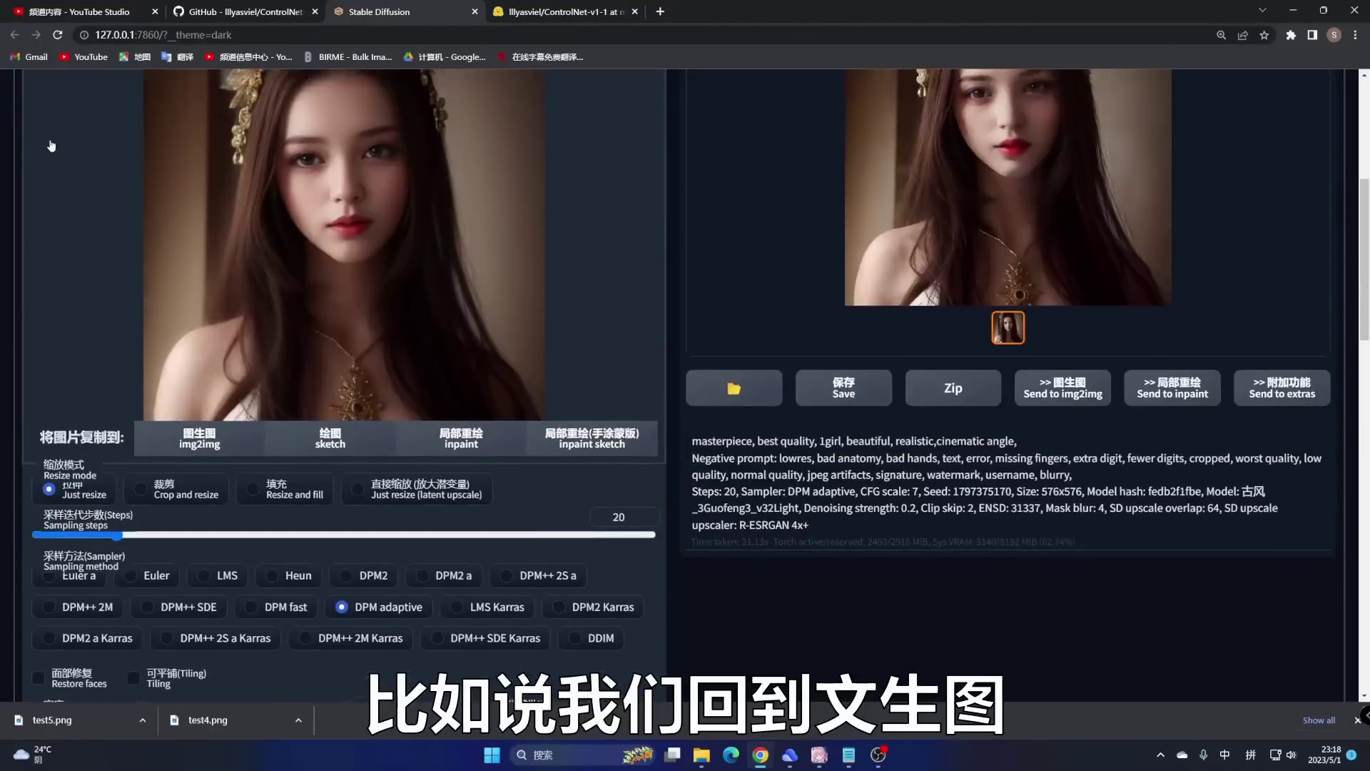
scroll(51, 146, up, 5)
click(45, 160)
scroll(211, 337, down, 5)
scroll(211, 337, down, 10)
scroll(211, 336, up, 4)
click(625, 264)
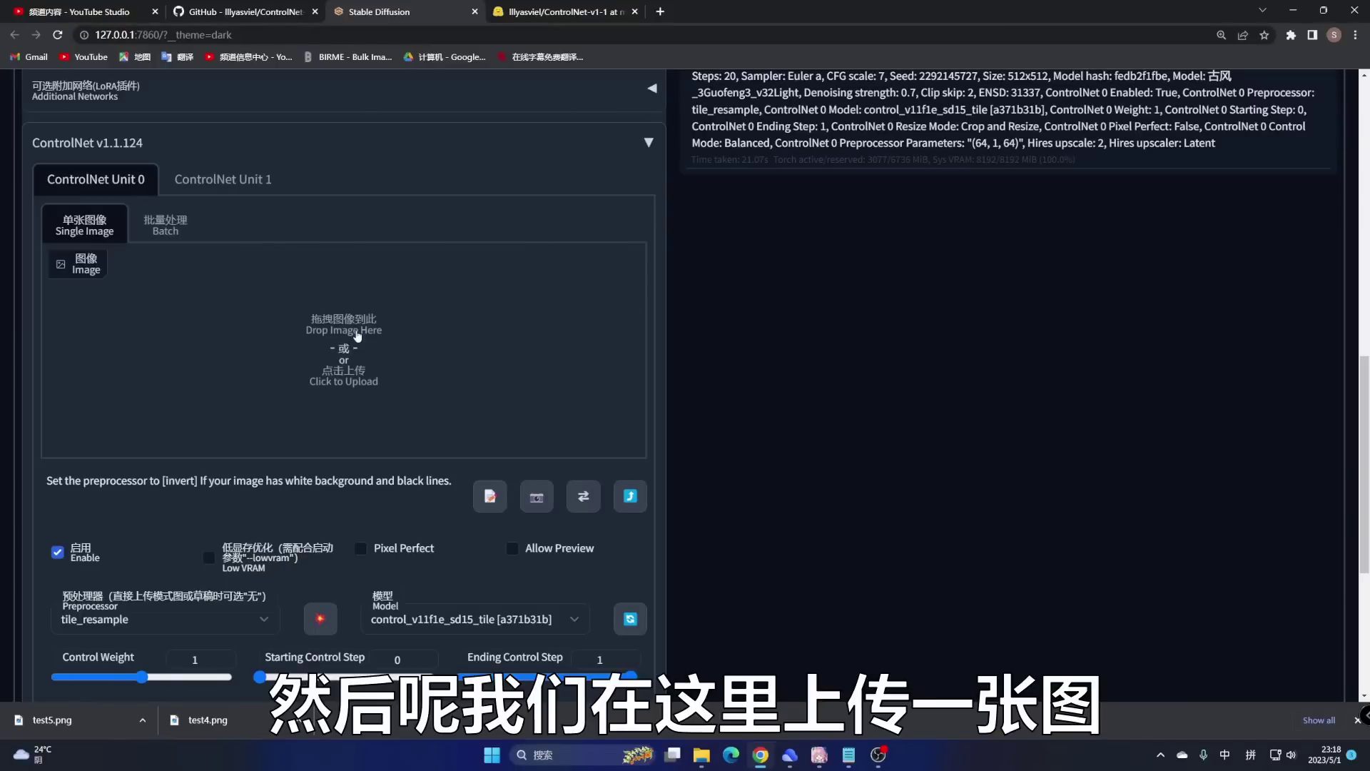
Step: Load 小女孩.png from the 选定AI图片 folder as the image of ControlNet Unit 0
click(370, 338)
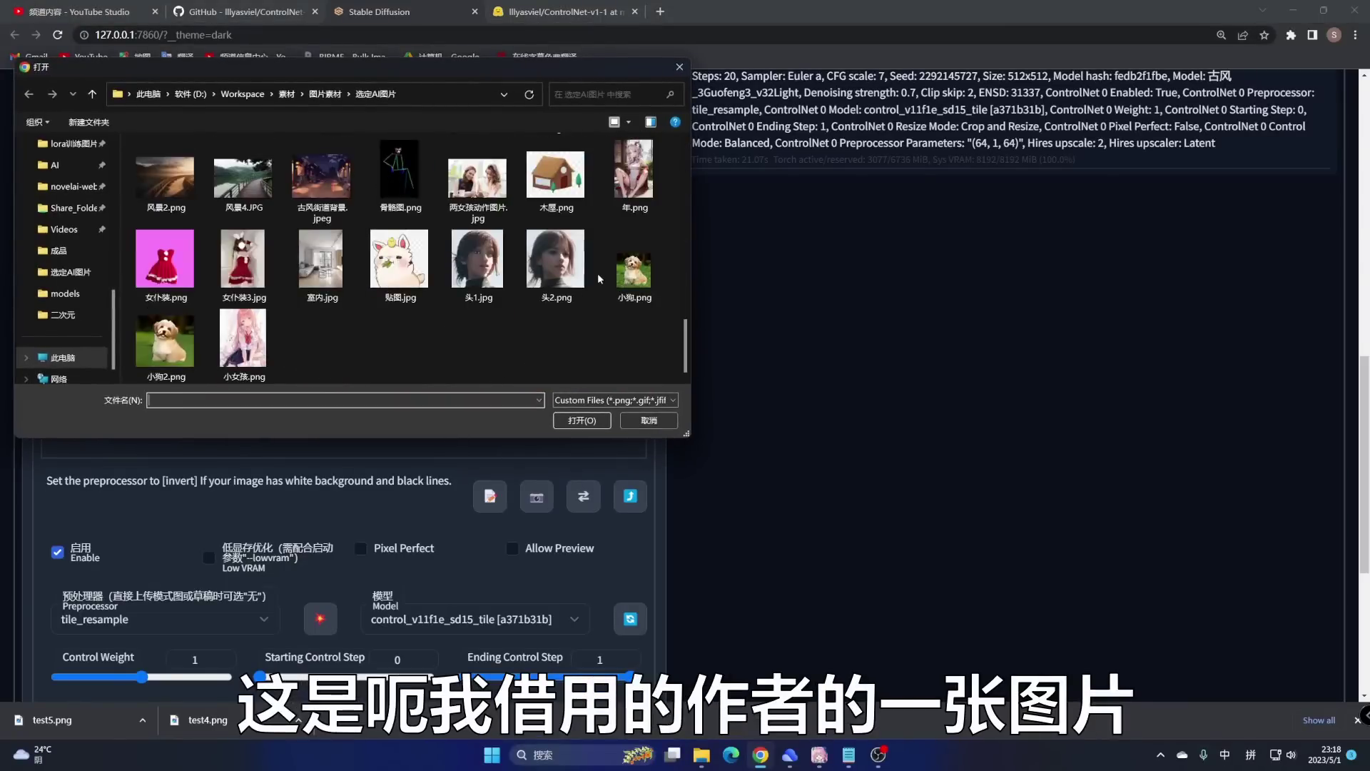
click(243, 339)
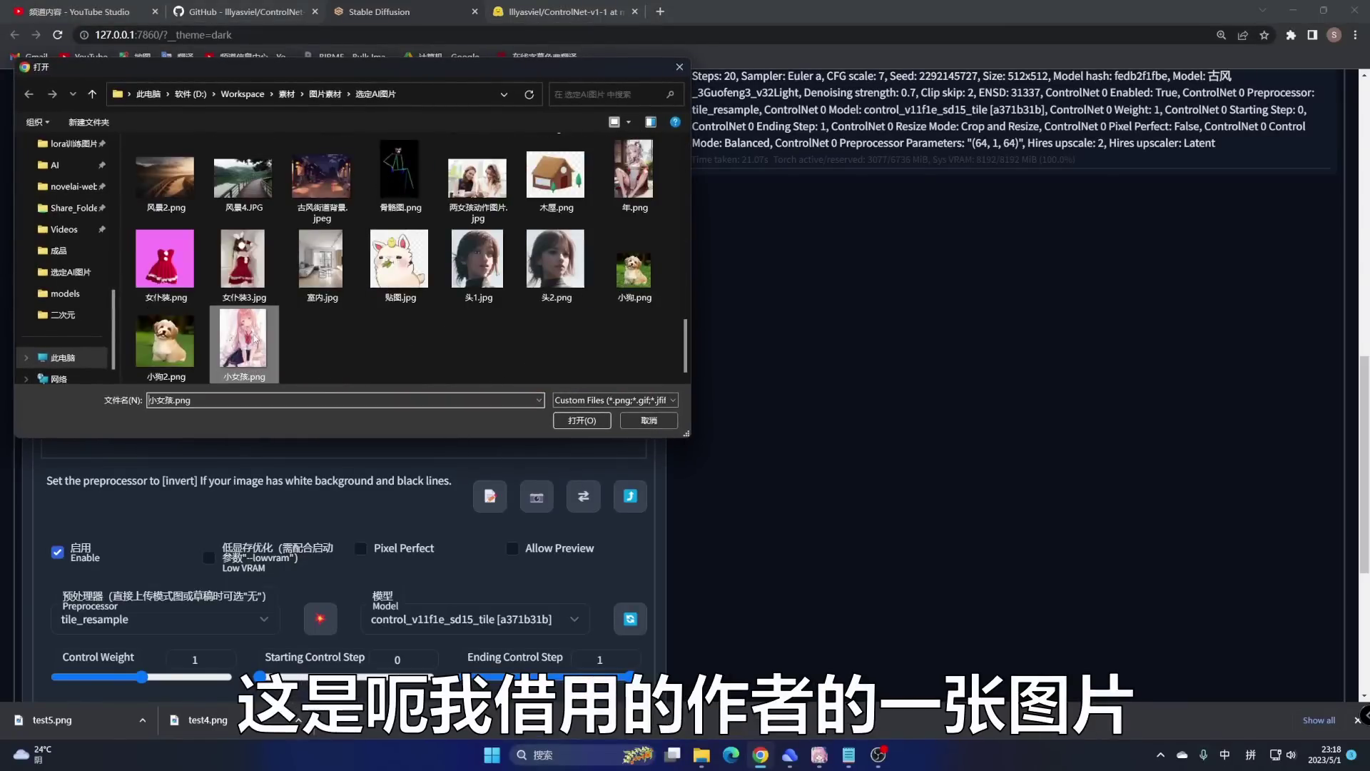
click(582, 420)
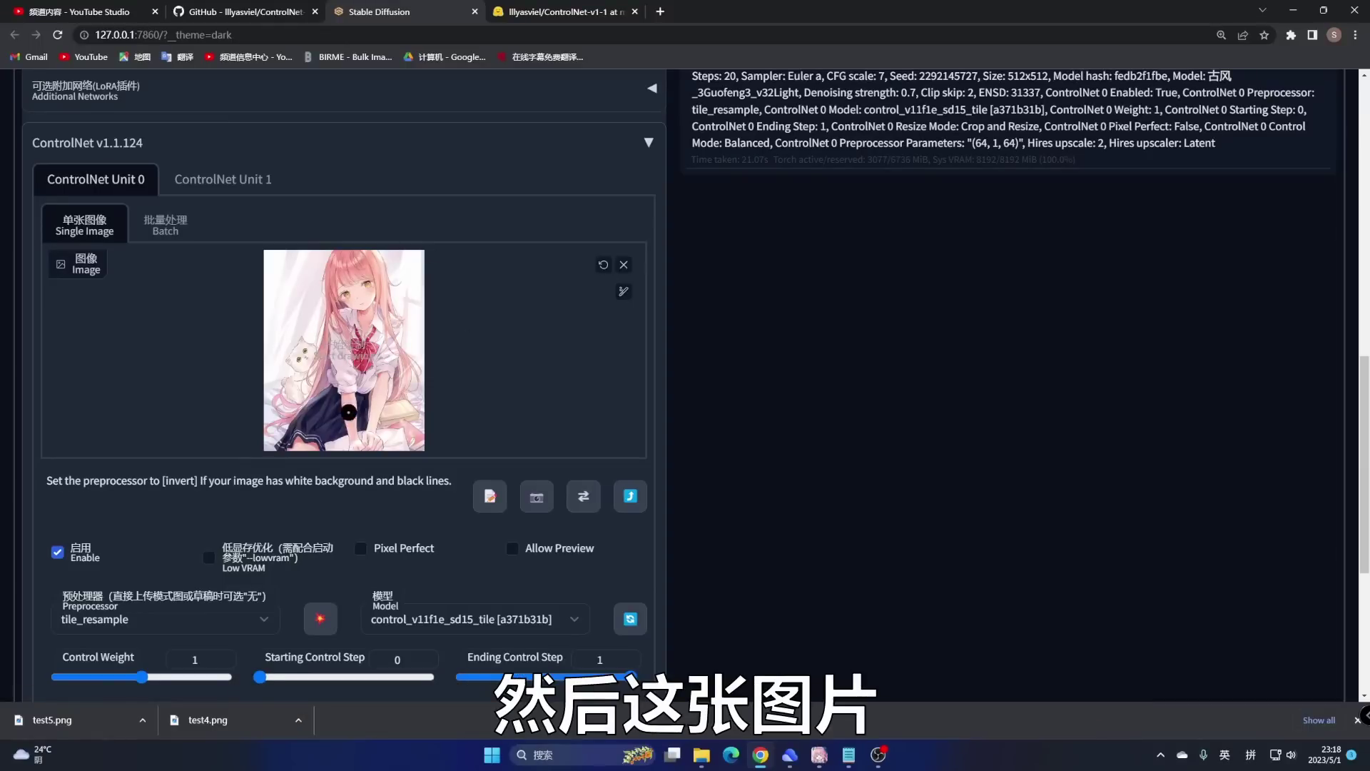
scroll(62, 573, down, 2)
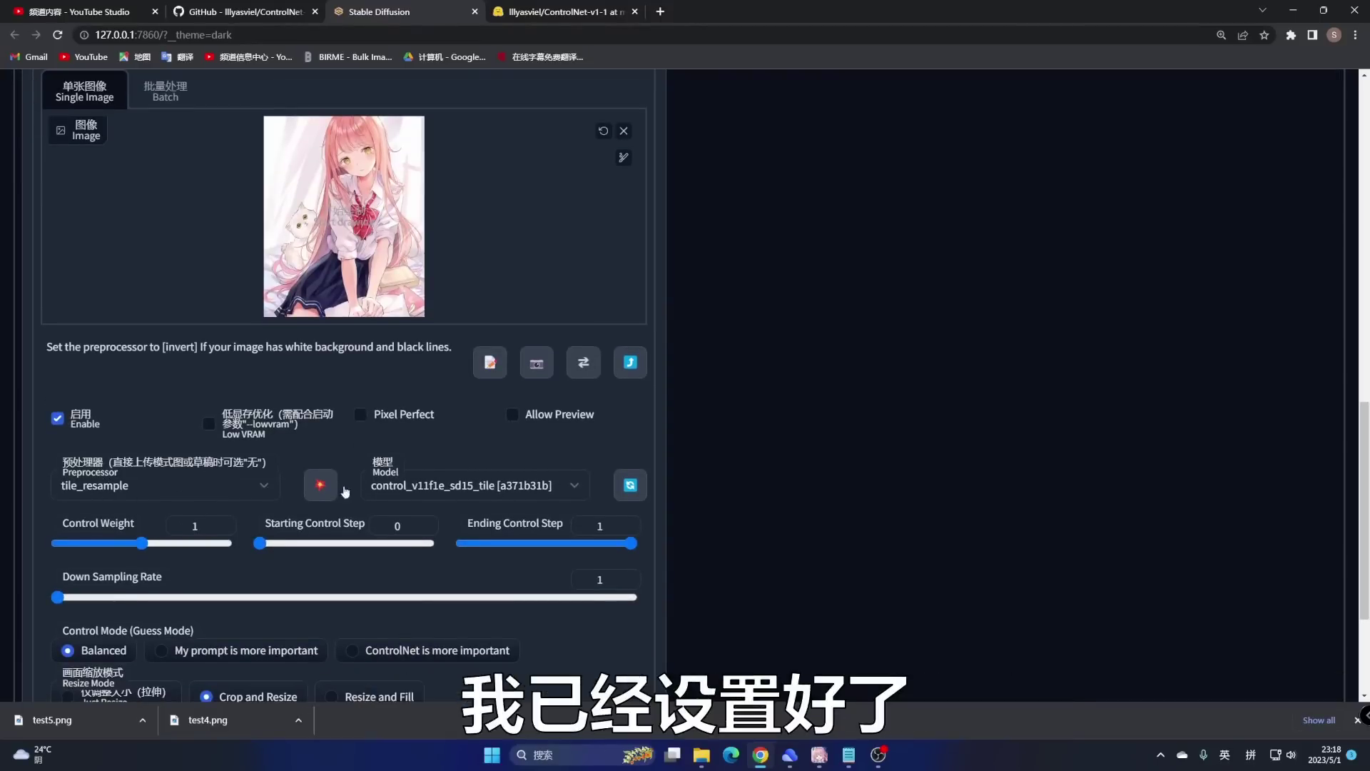
Step: Try the My prompt is more important and ControlNet is more important Control Modes, and return ControlNet Unit 0 to Balanced
scroll(408, 488, down, 3)
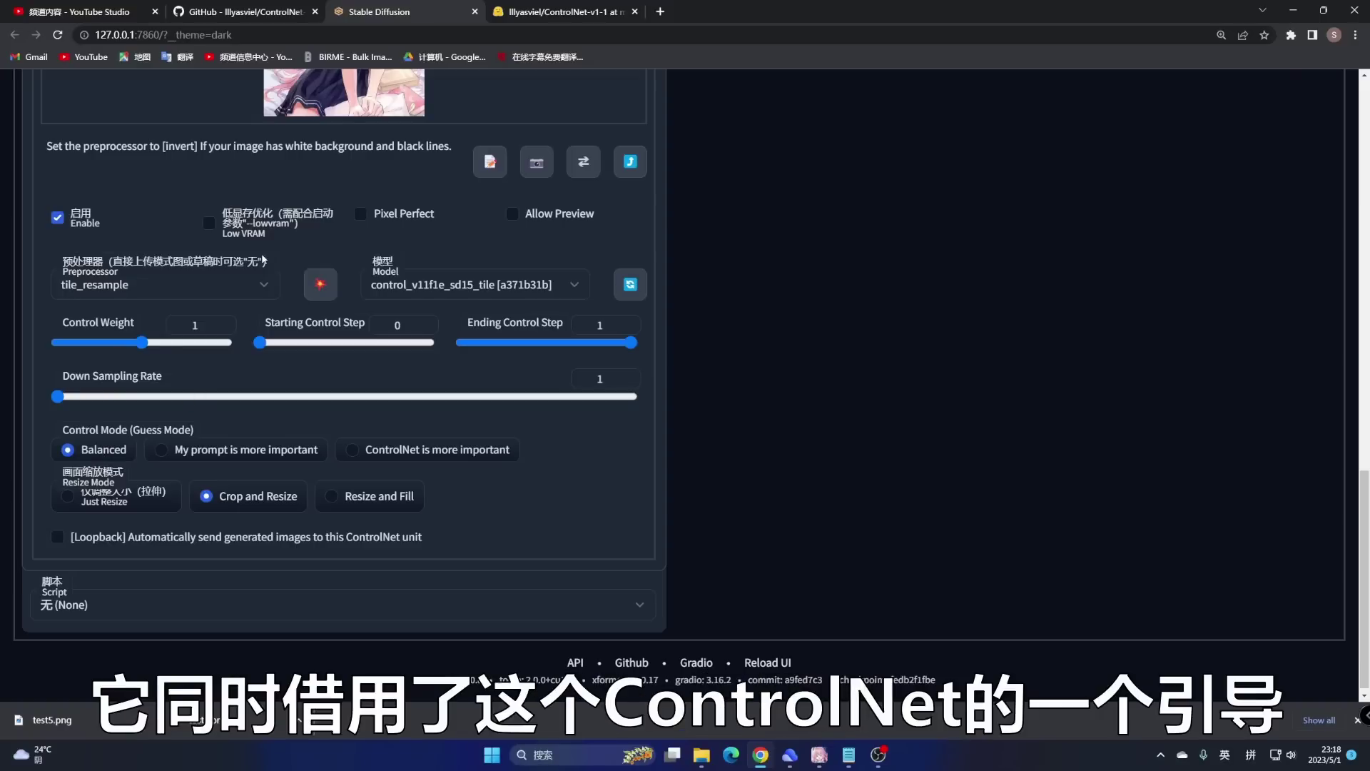
scroll(261, 272, up, 3)
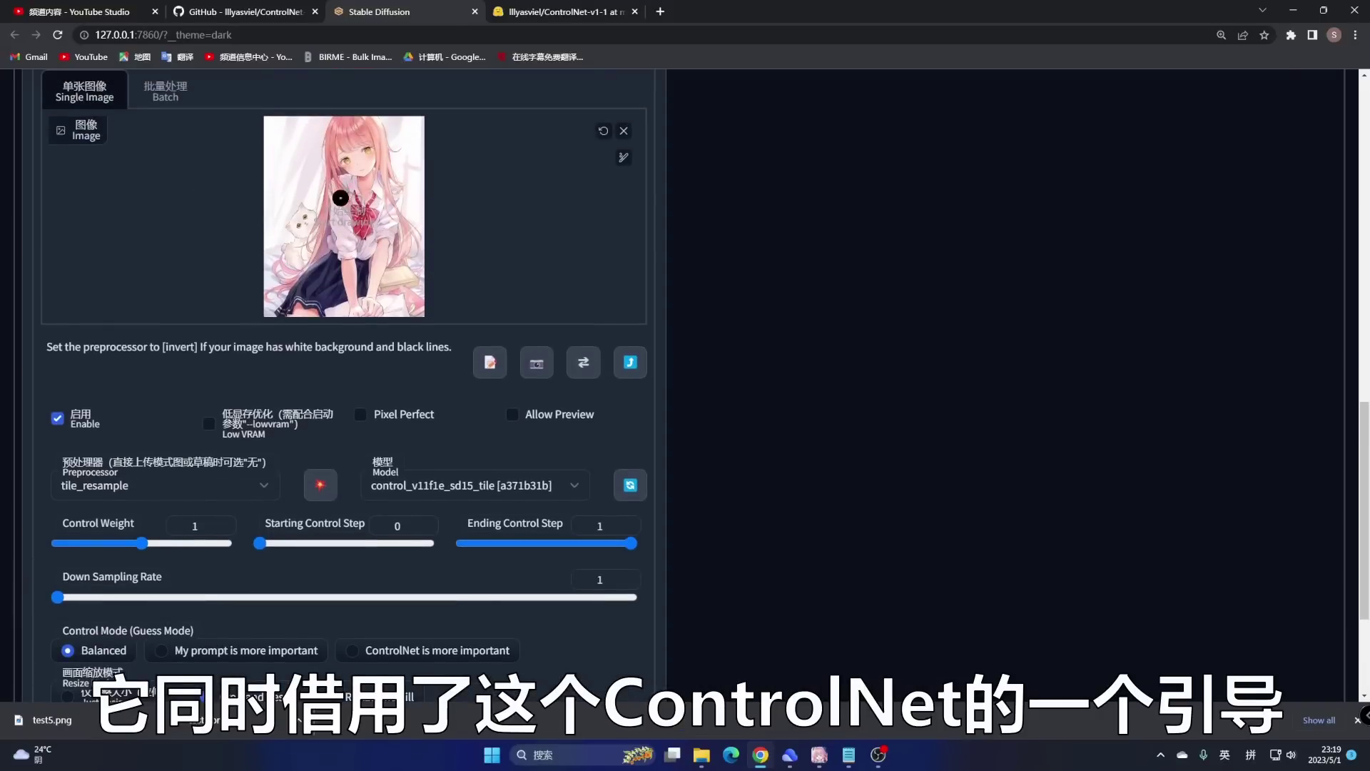
scroll(479, 366, up, 15)
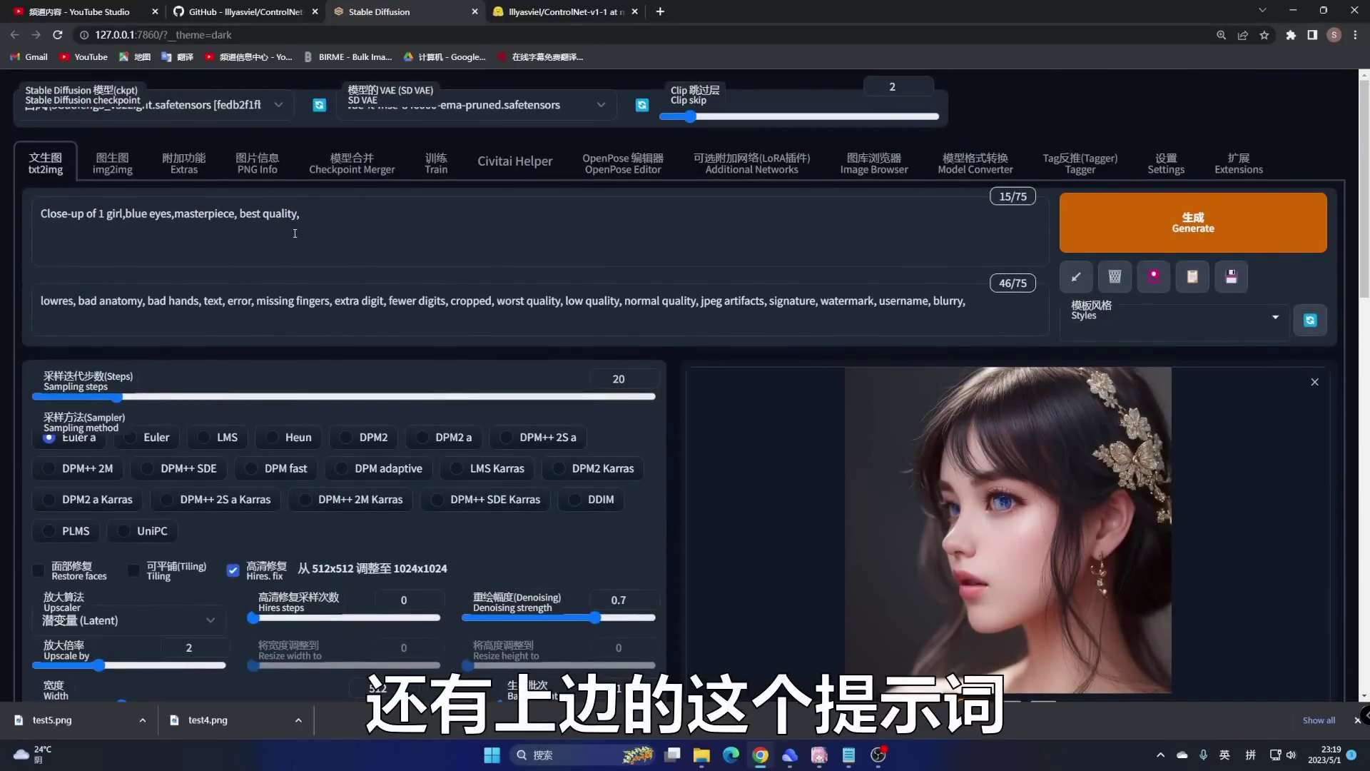
scroll(297, 234, down, 15)
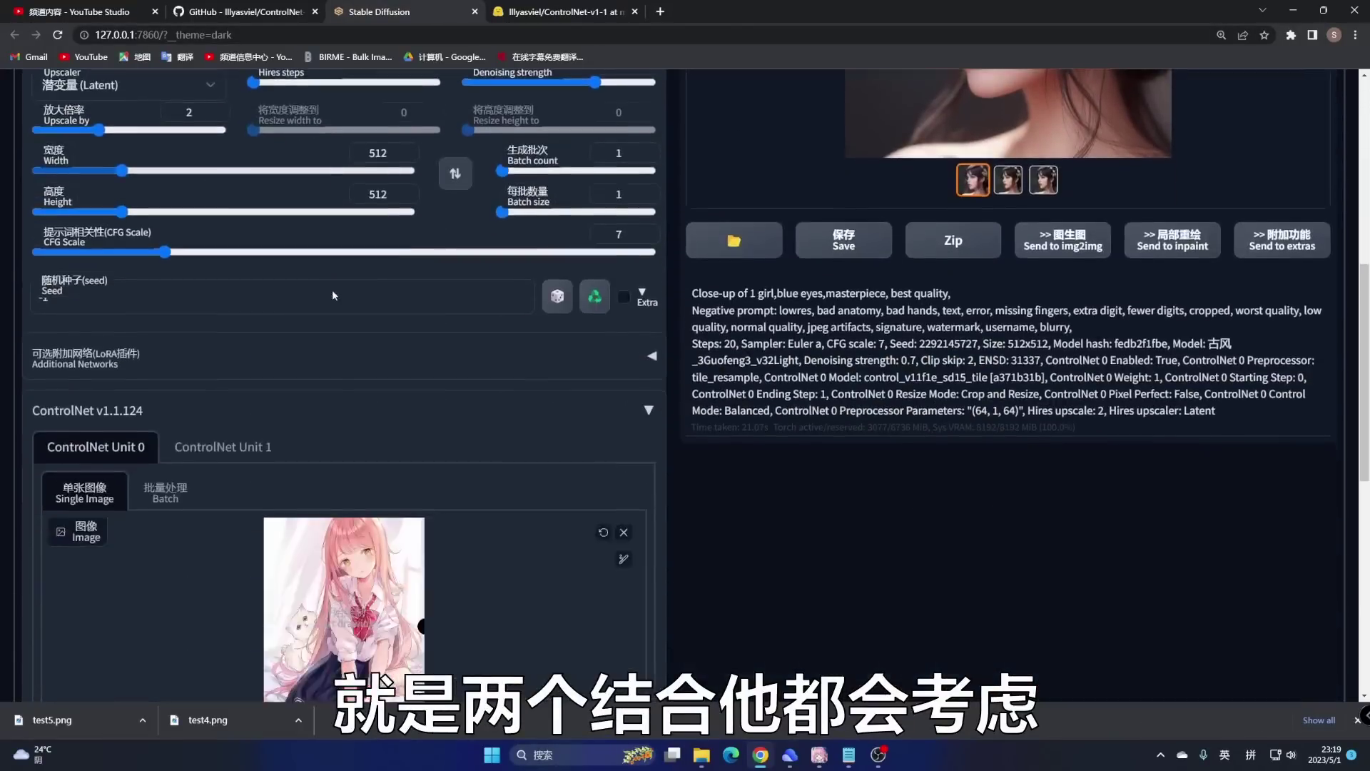
scroll(156, 468, down, 4)
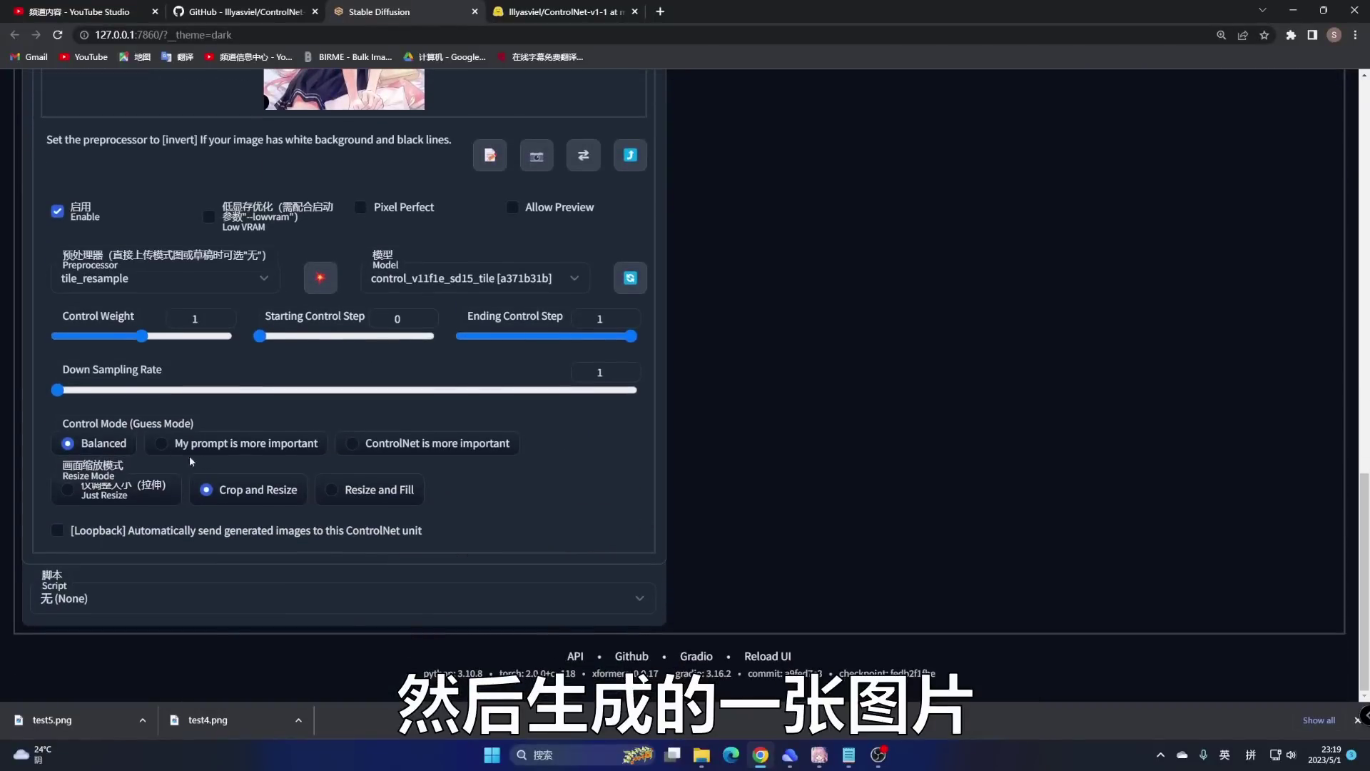
click(164, 441)
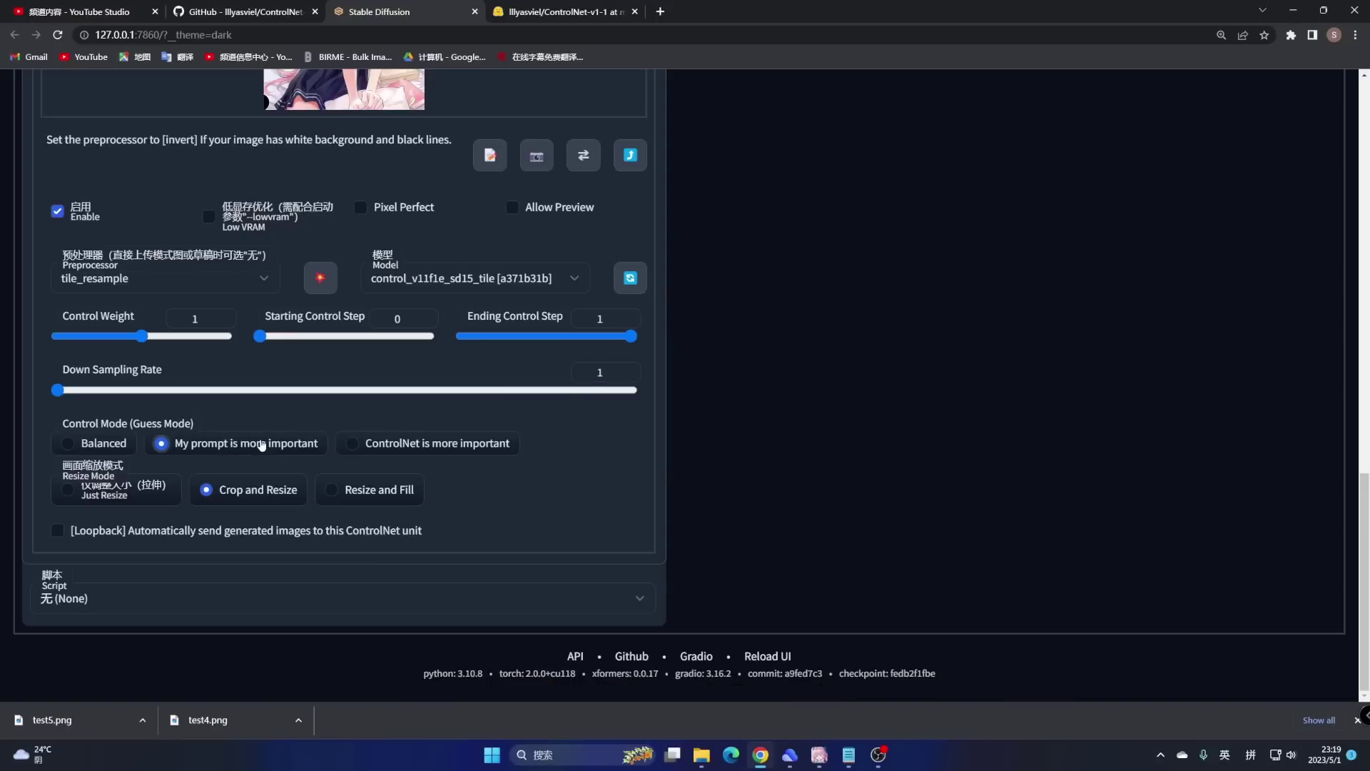
scroll(261, 444, up, 2)
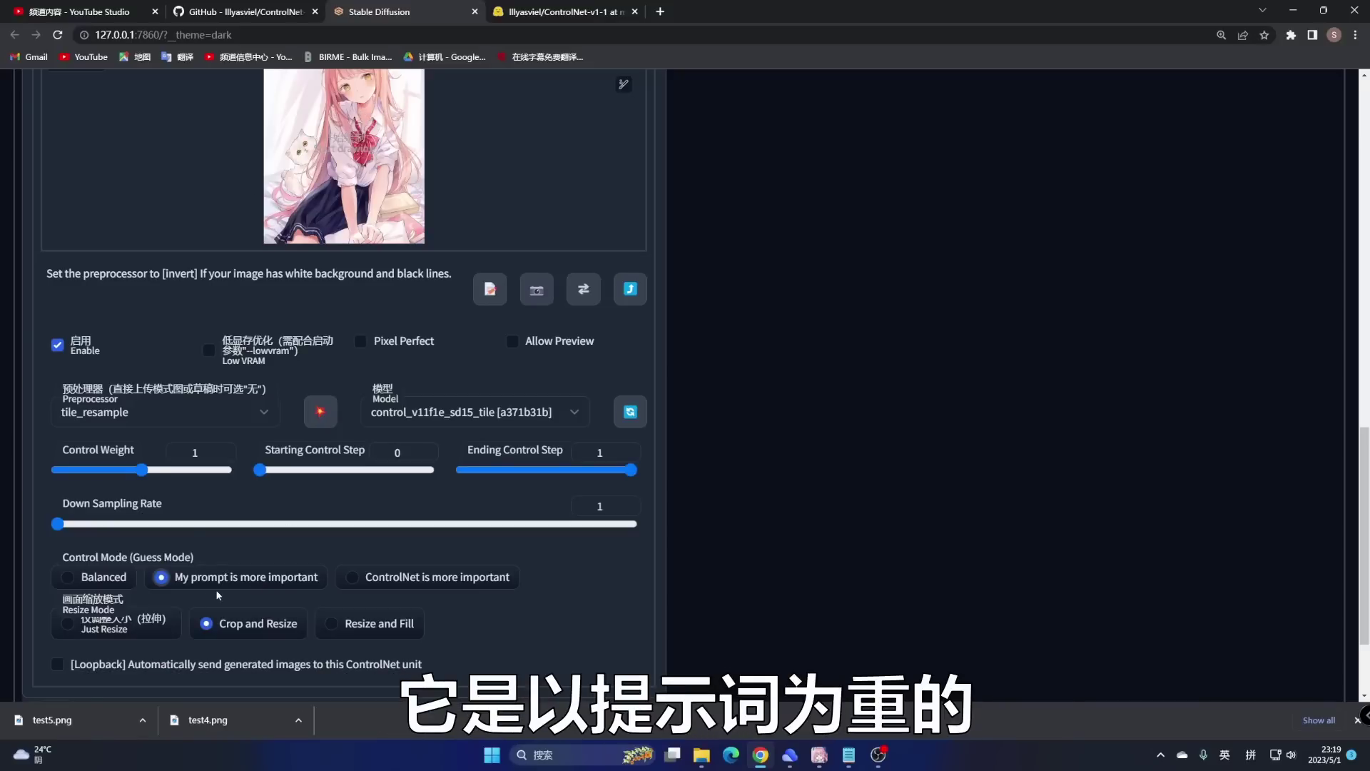
click(455, 582)
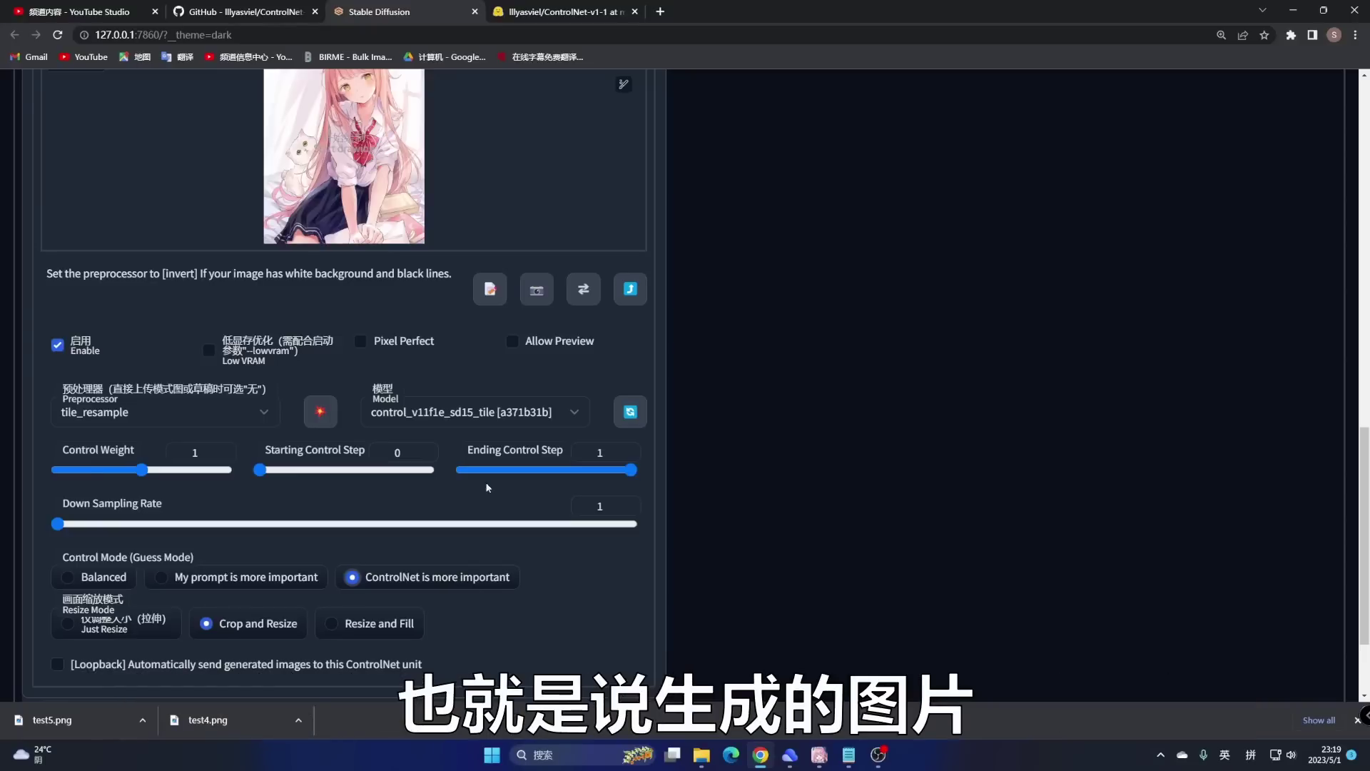
scroll(517, 139, up, 2)
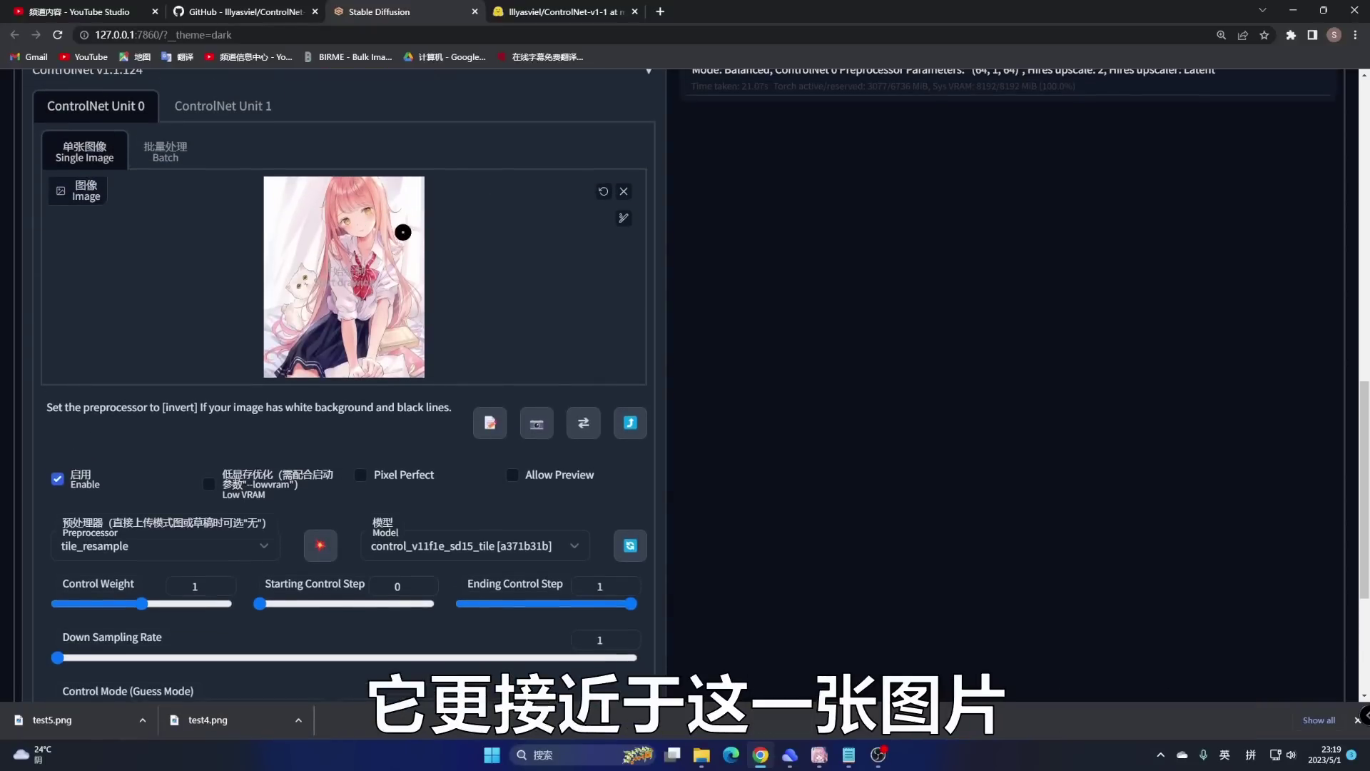
scroll(403, 232, down, 4)
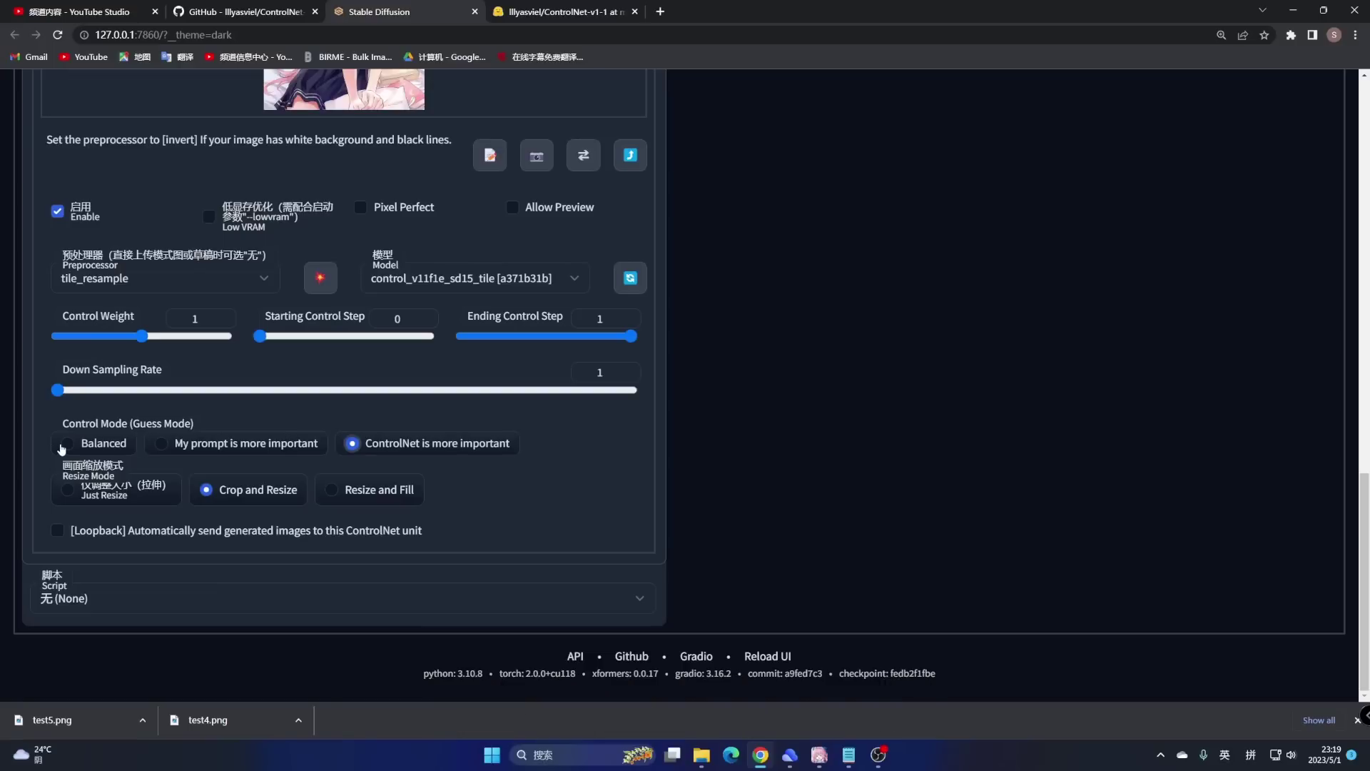
click(66, 444)
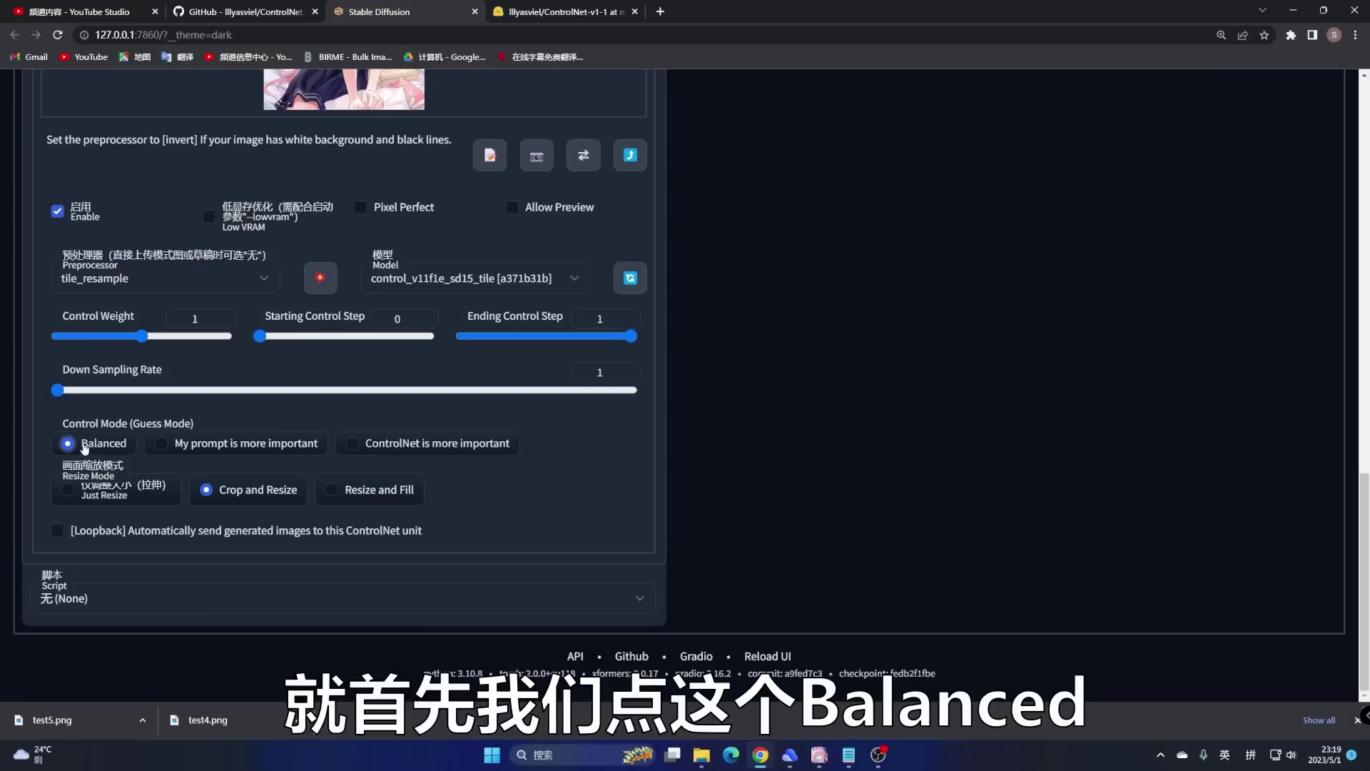
Step: Replace the positive prompt with "masterpiece, best quality, 1girl, beautiful, realistic,cinematic angle,"
scroll(130, 447, up, 1)
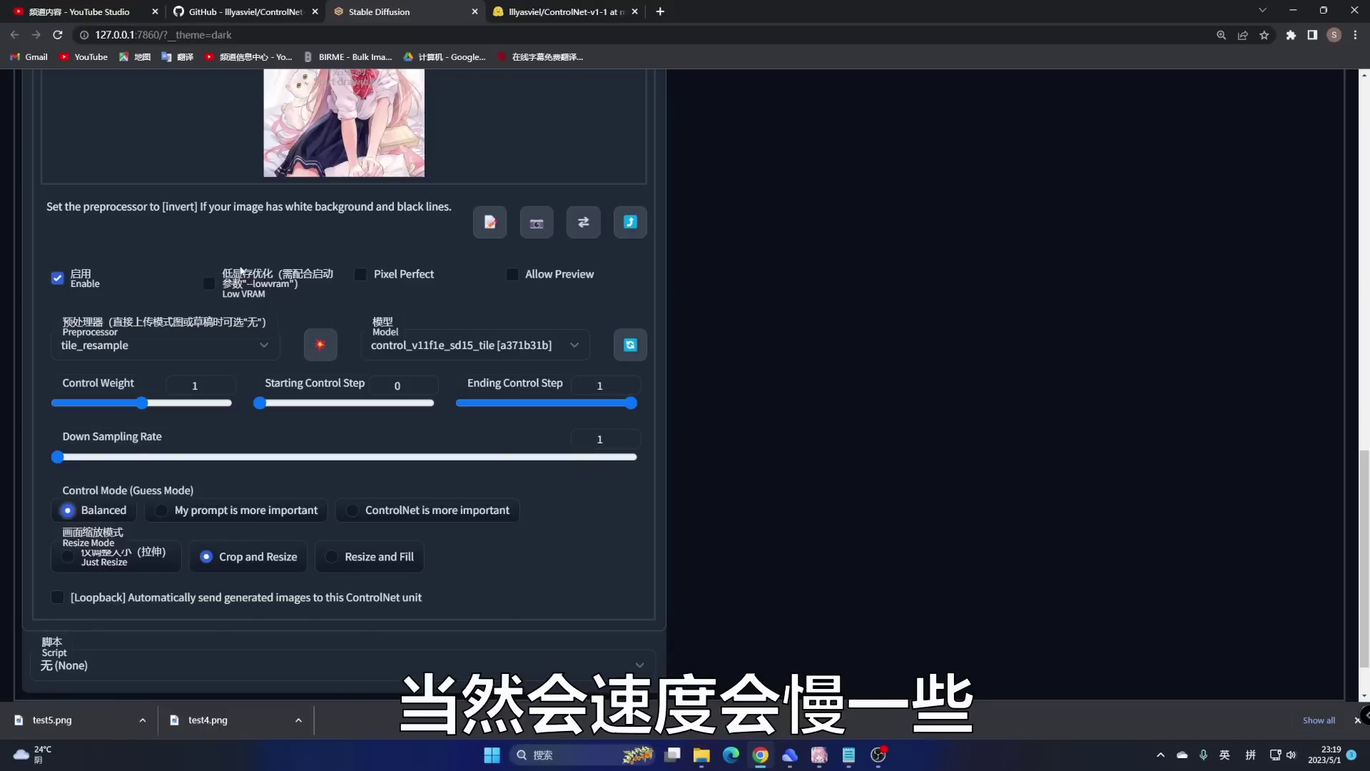
scroll(240, 266, up, 10)
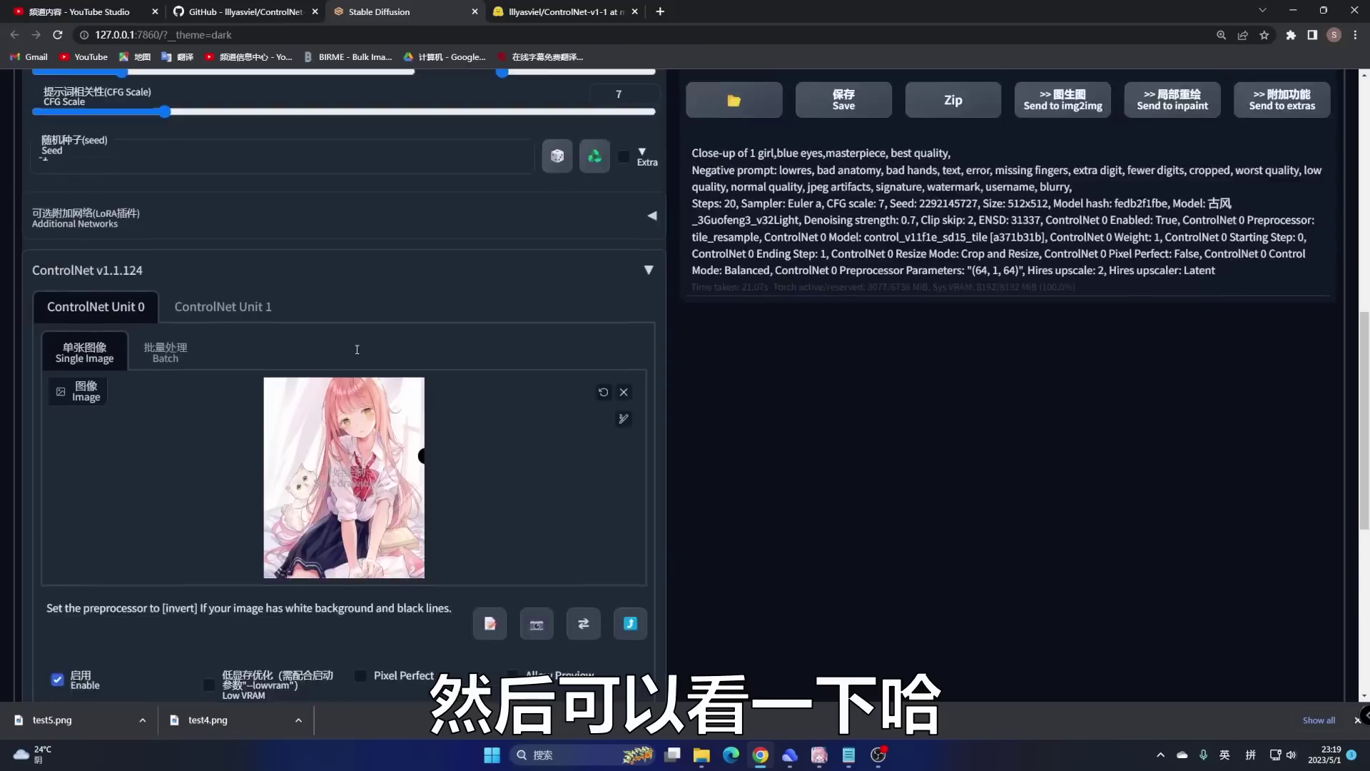
scroll(369, 349, up, 4)
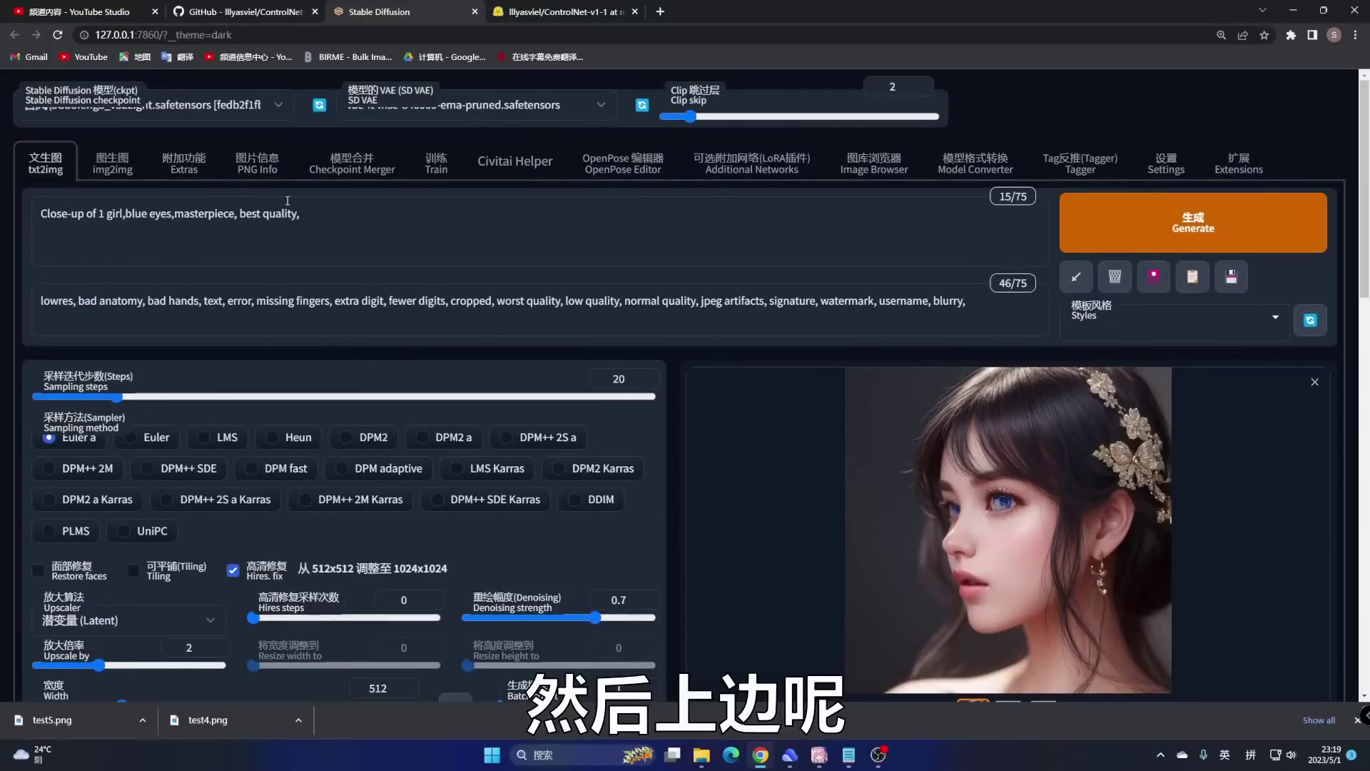
drag(322, 216, 9, 217)
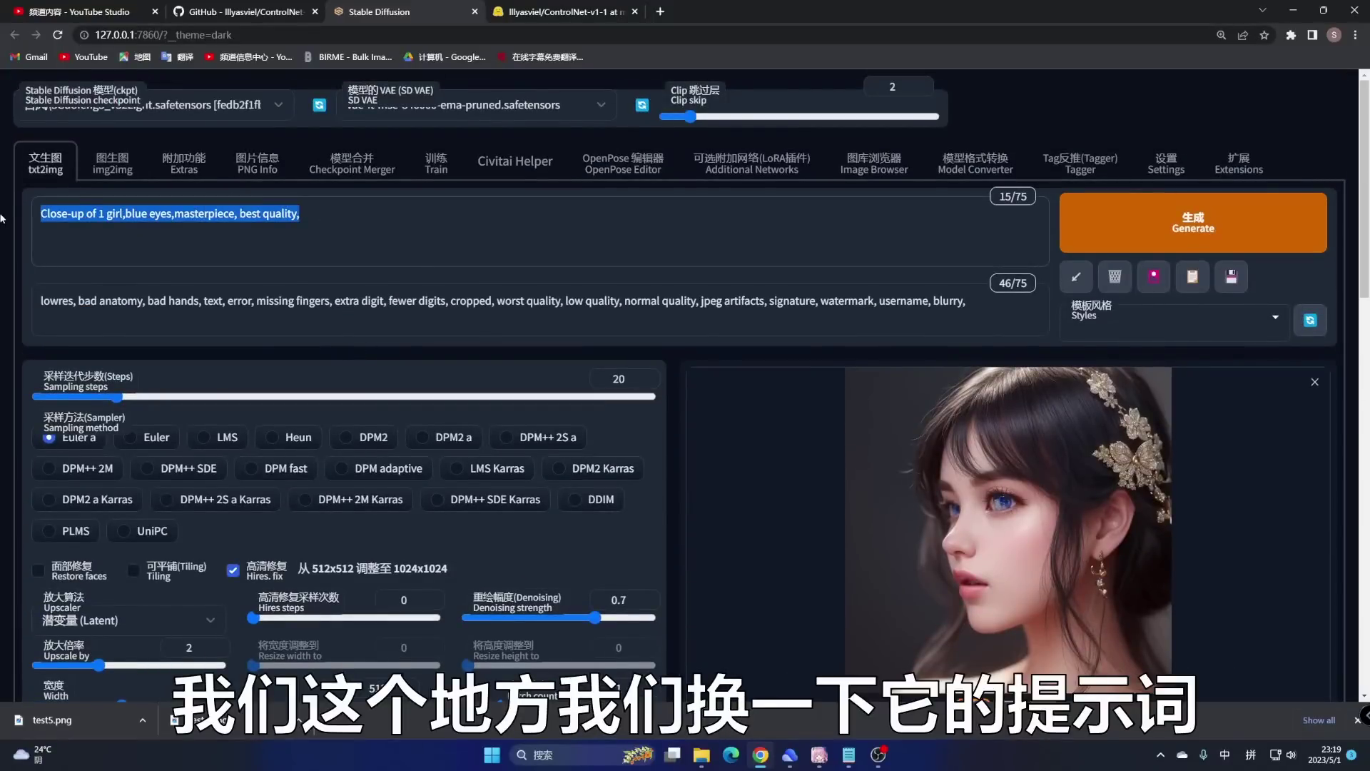
text(正向)
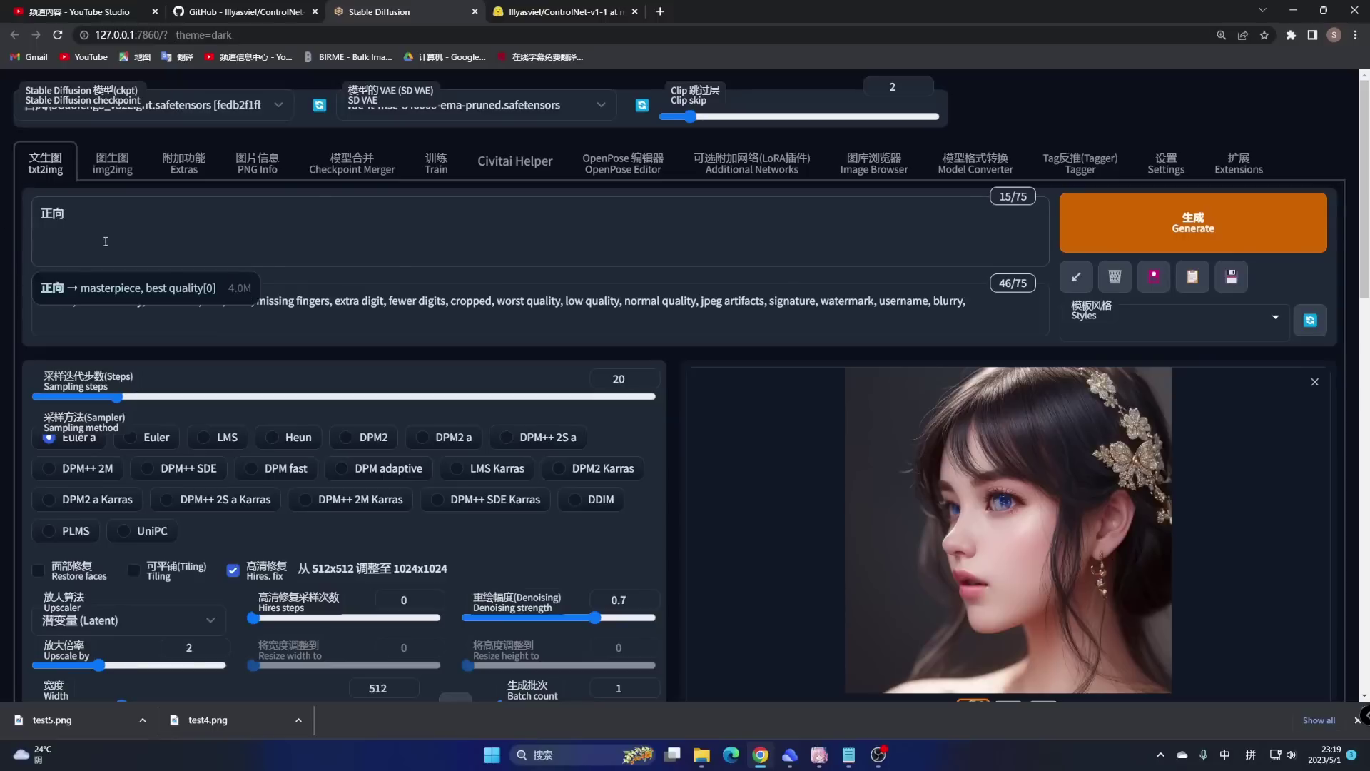
click(107, 283)
text(1)
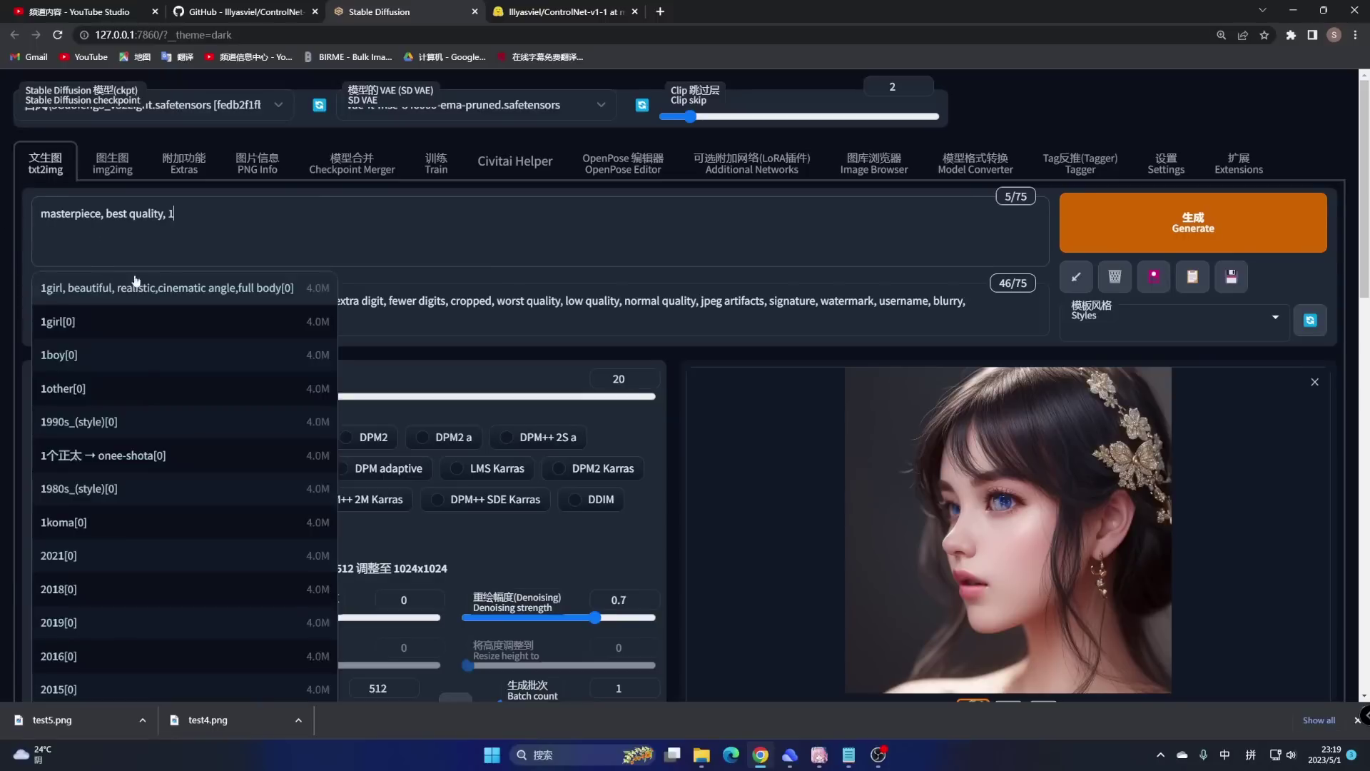
click(148, 289)
key(ctrl+shift+Left)
key(ctrl+shift+Left)
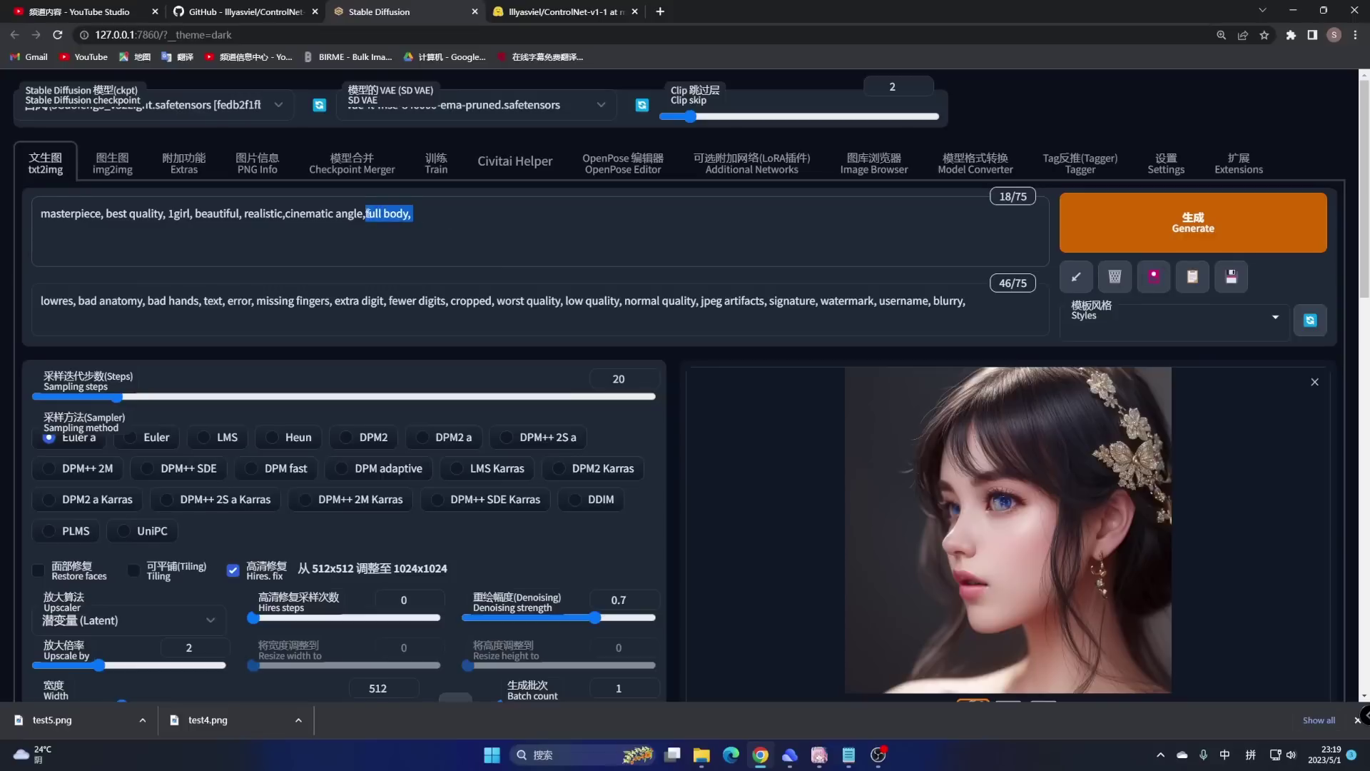
key(BackSpace)
key(Escape)
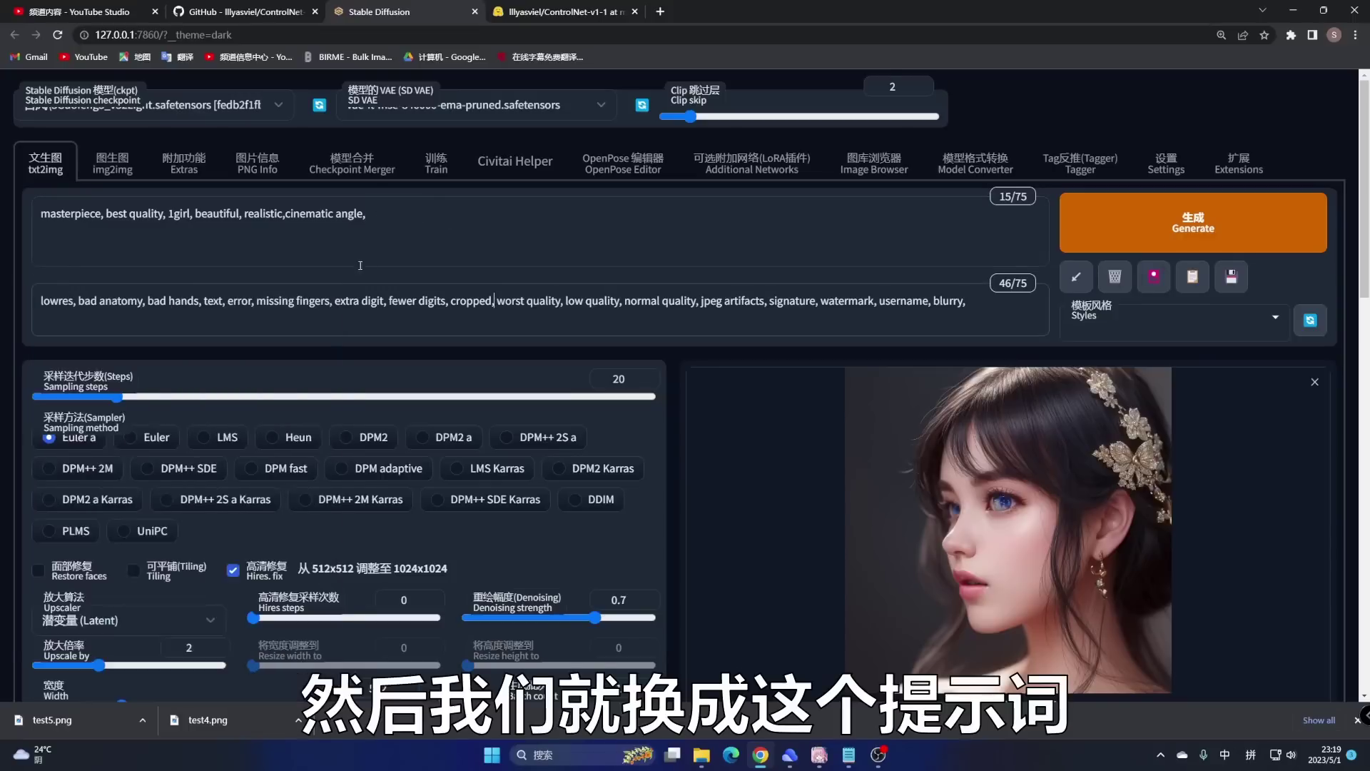
Step: Switch the checkpoint to pastelMixStylizedAnime_pastelMixPrunedFP16.safetensors and the VAE to pastel-waifu-diffusion.vae.pt
scroll(479, 148, down, 3)
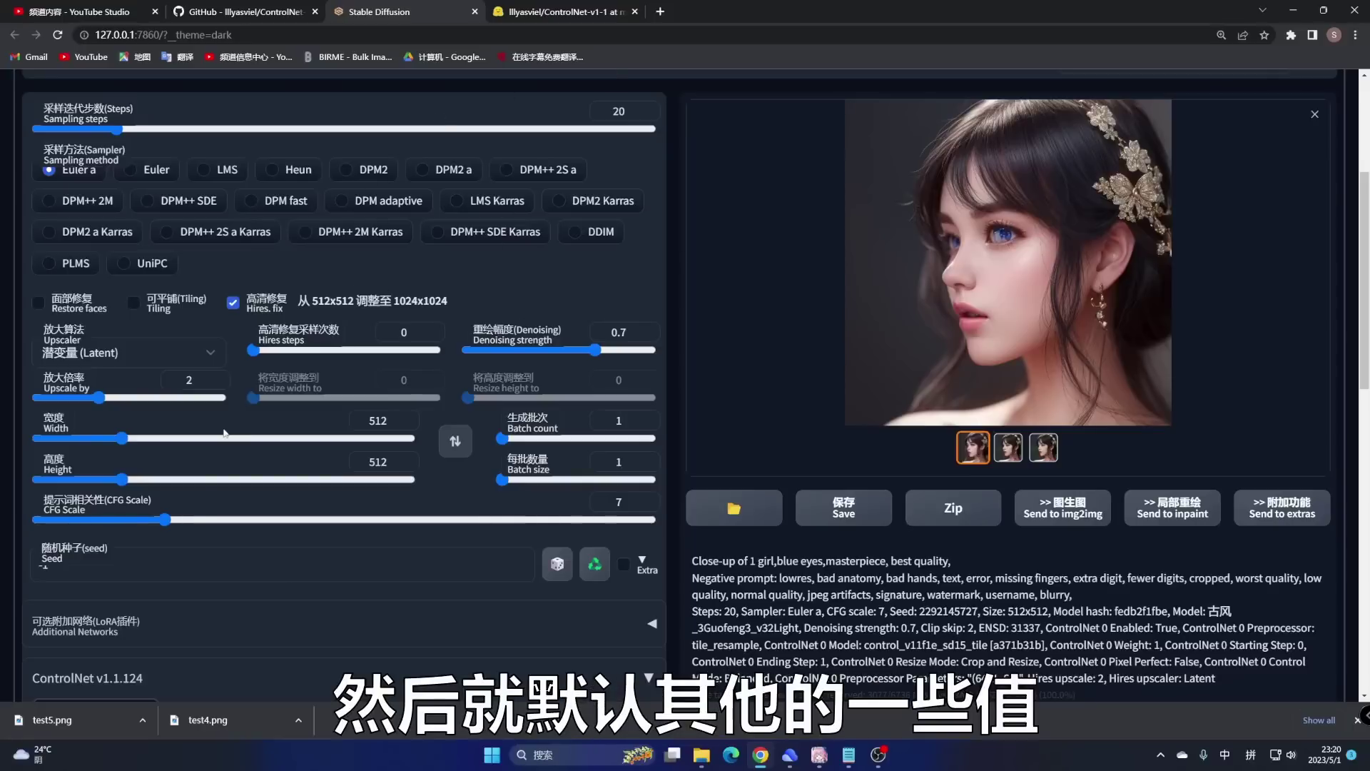
scroll(264, 426, down, 10)
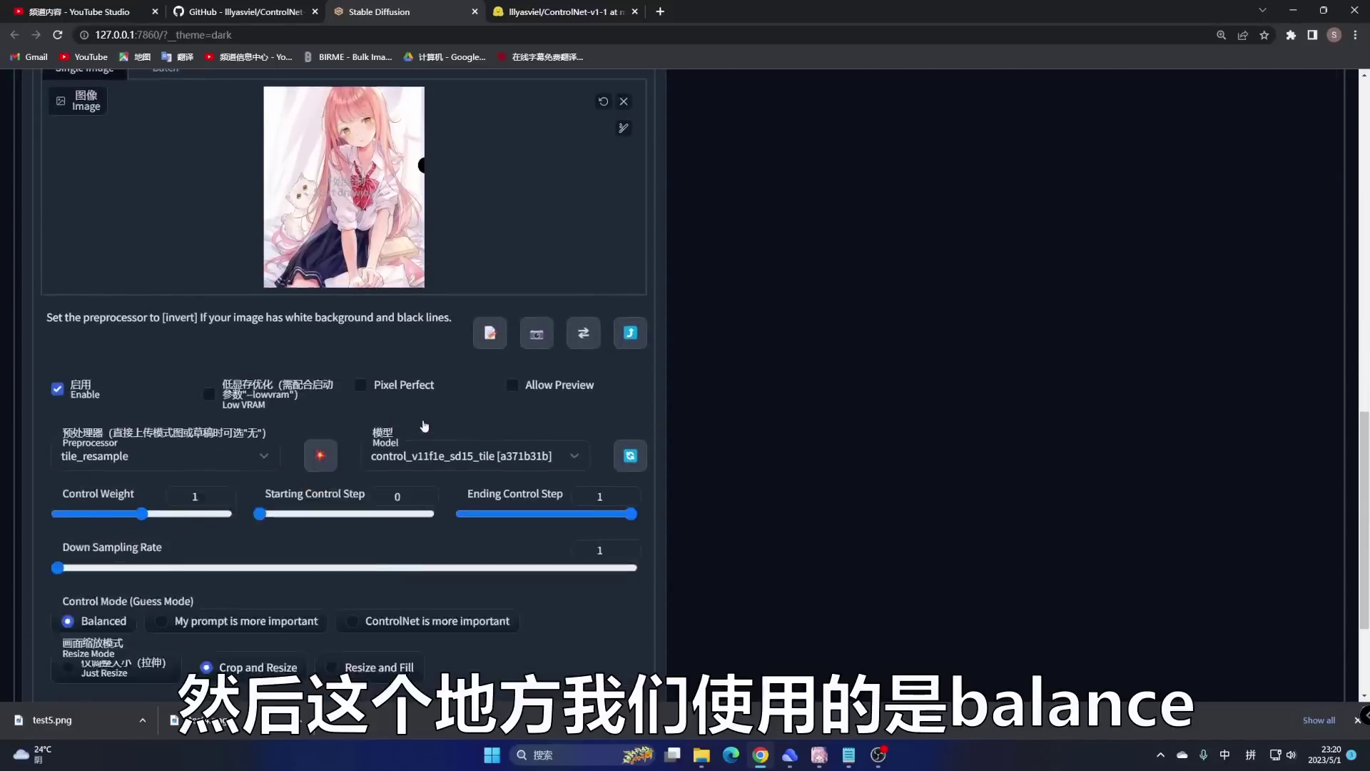
scroll(86, 400, down, 3)
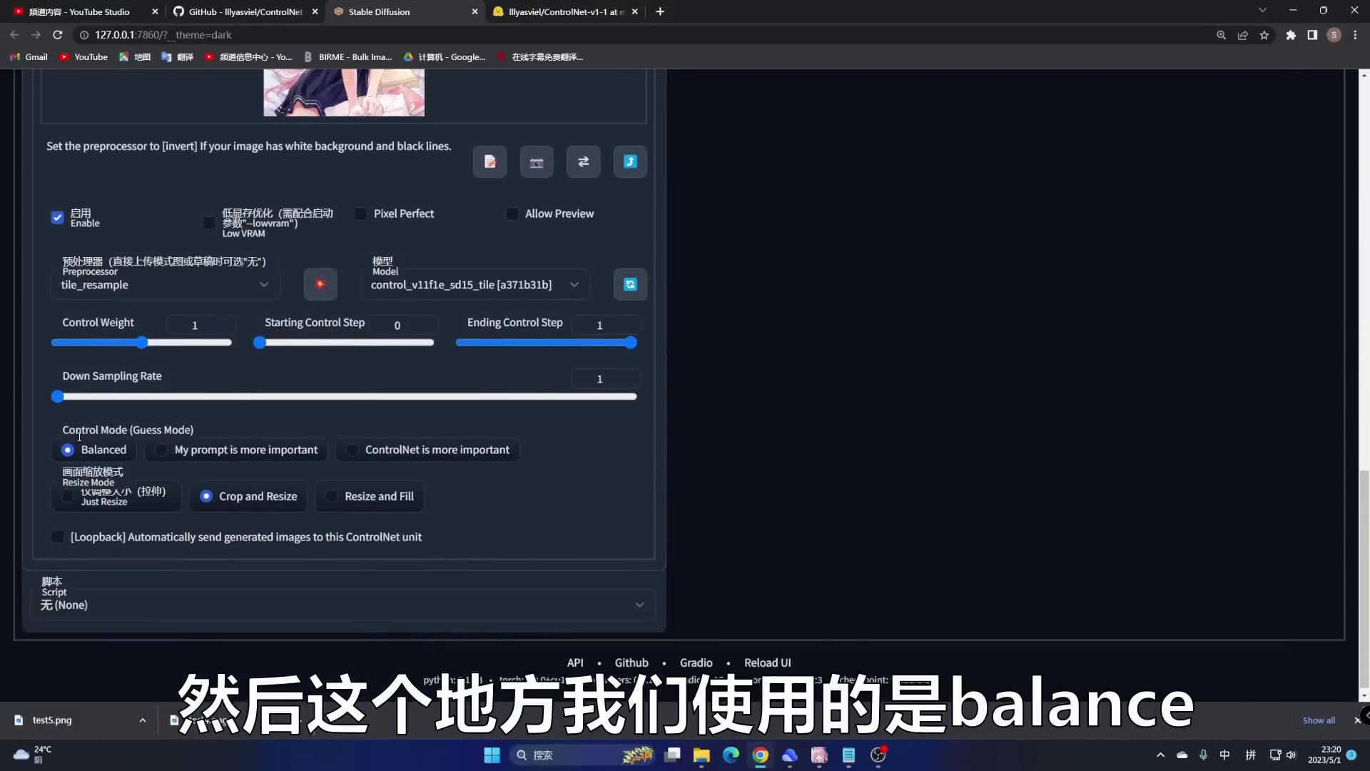
scroll(94, 465, up, 15)
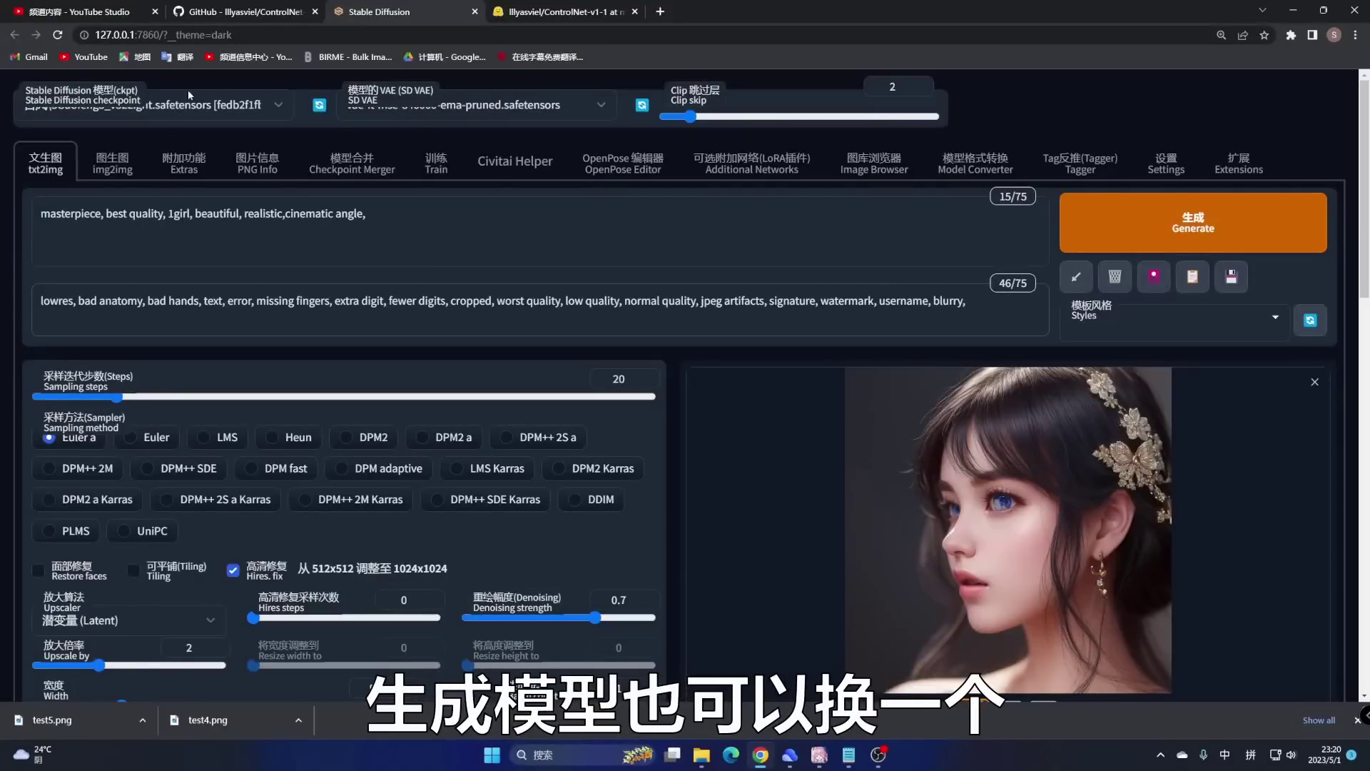
click(192, 105)
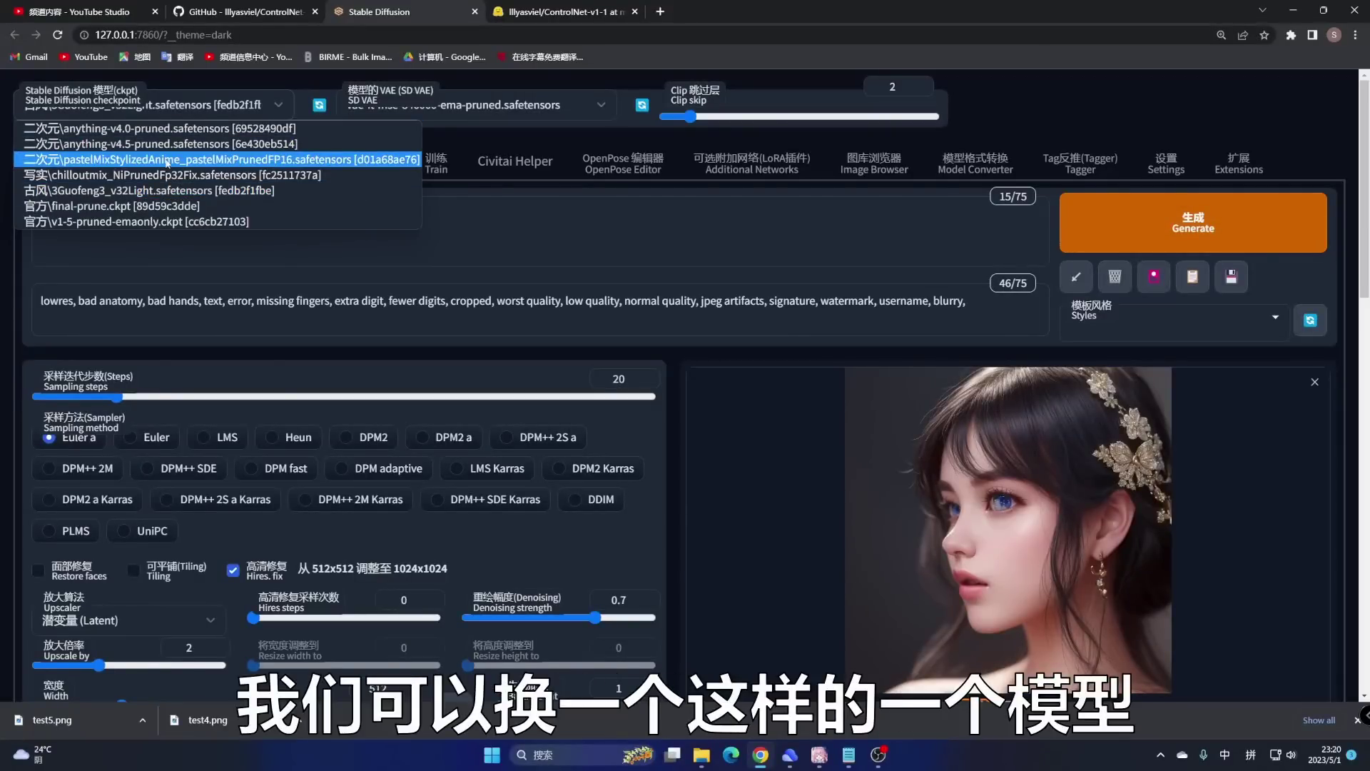
click(168, 163)
click(471, 105)
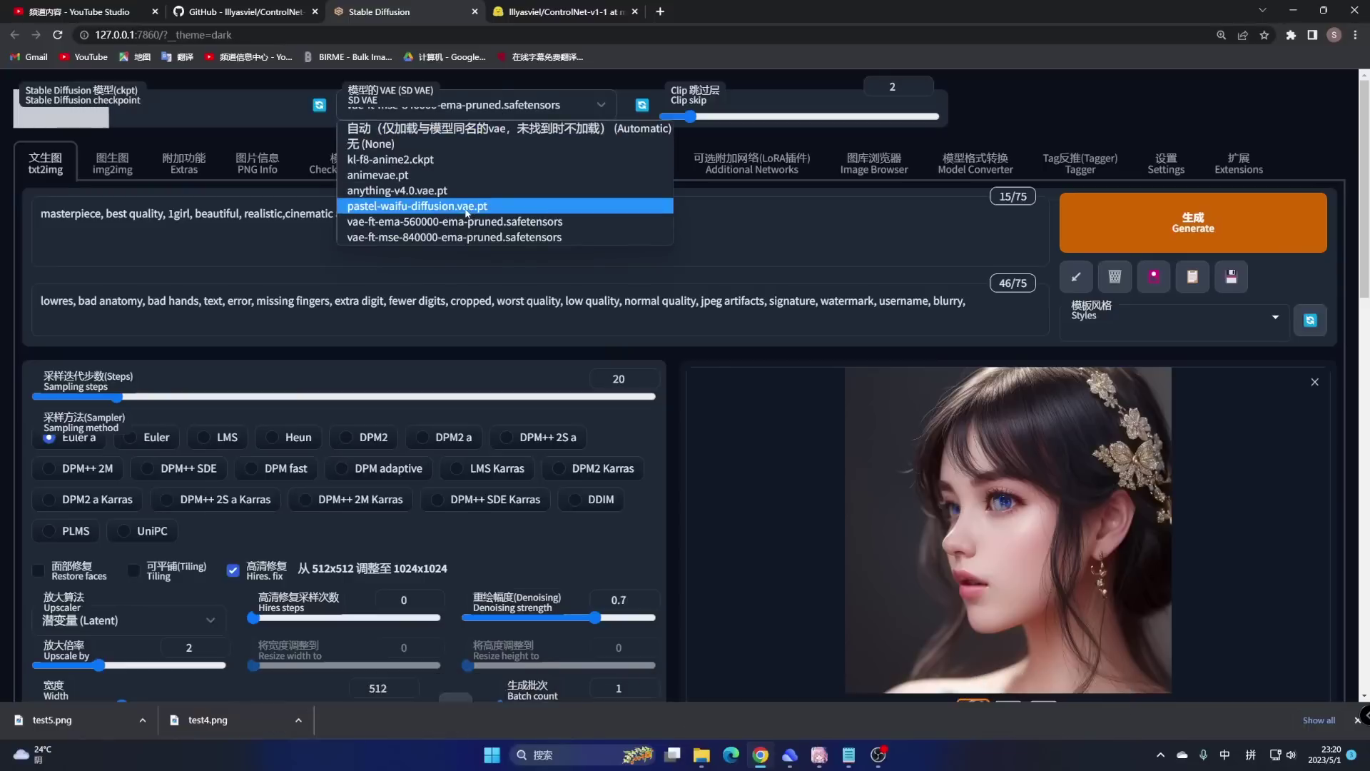
click(466, 209)
Step: Generate the image in Balanced mode and compare it with the prompt and the ControlNet reference image
click(1213, 243)
scroll(1081, 300, down, 2)
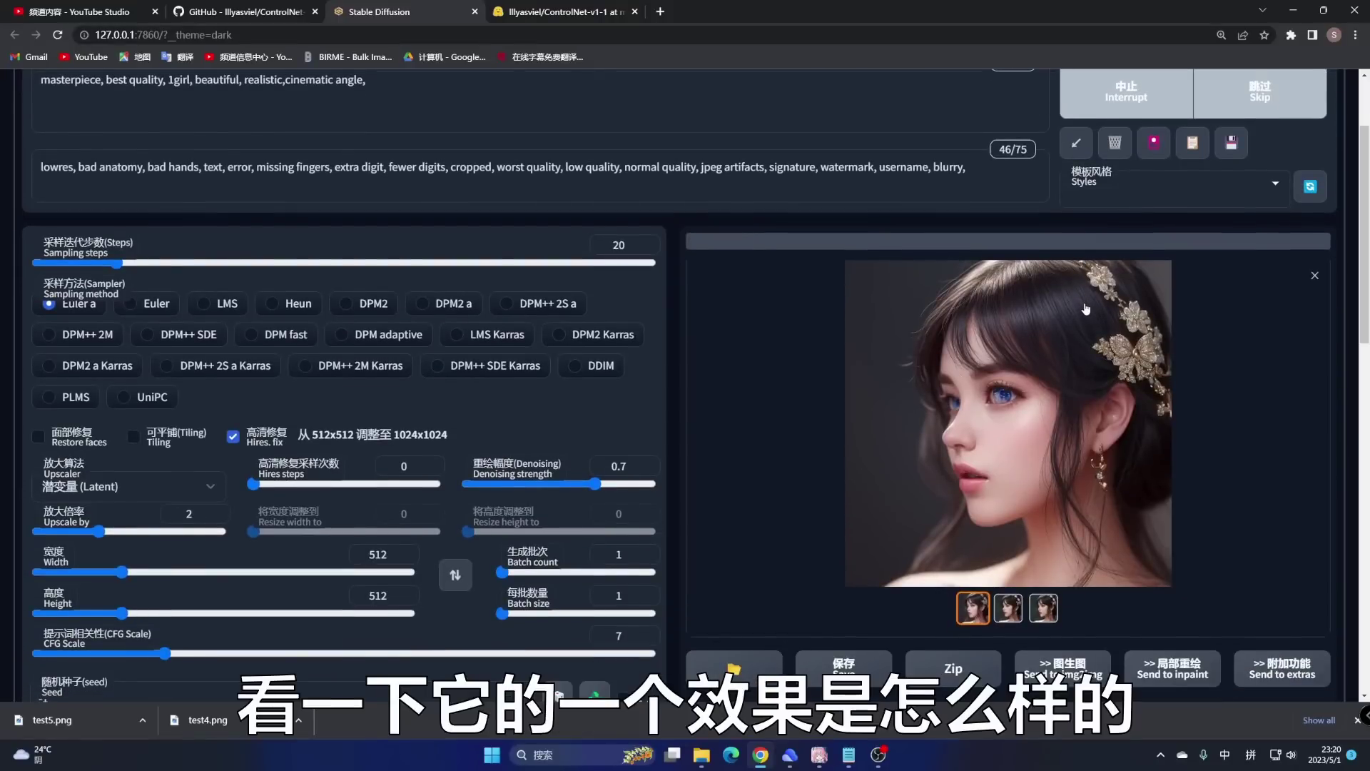
scroll(1081, 300, down, 3)
scroll(1074, 278, up, 2)
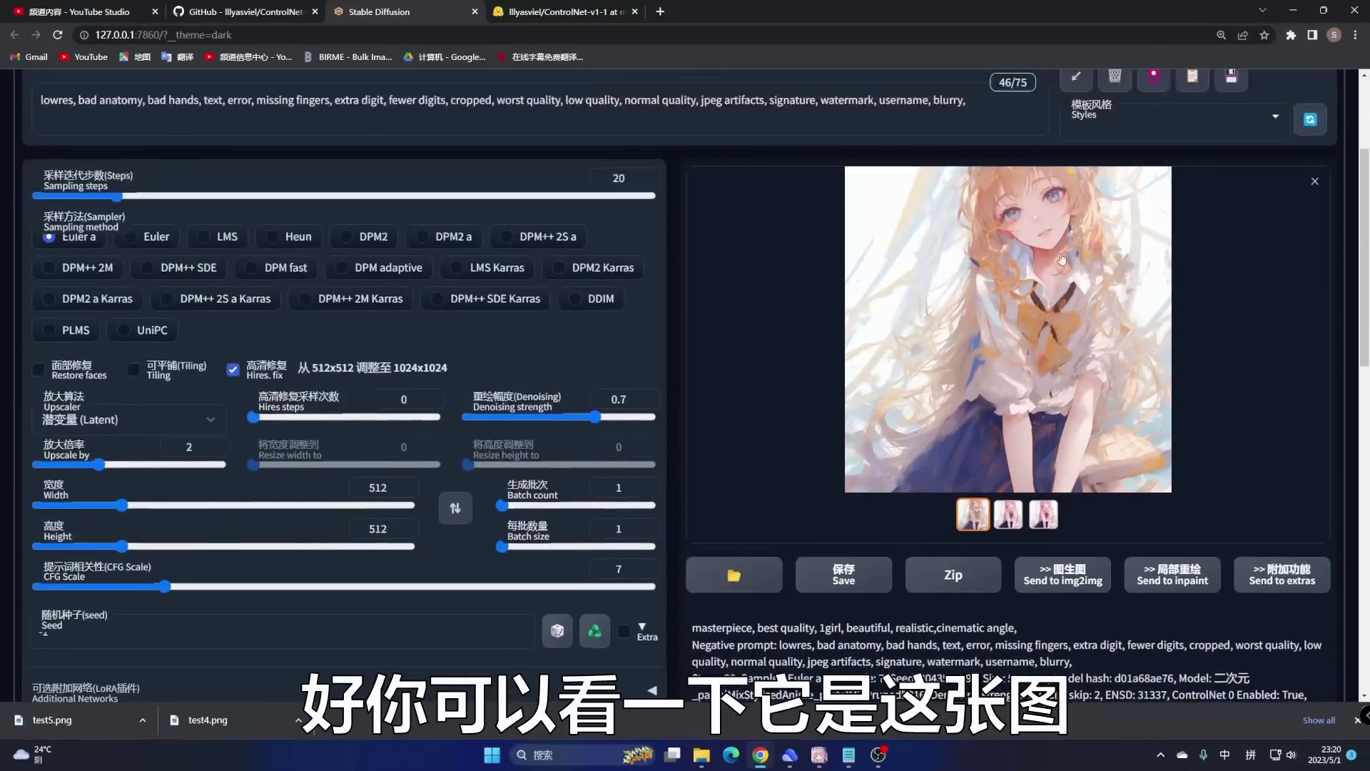
scroll(386, 428, down, 7)
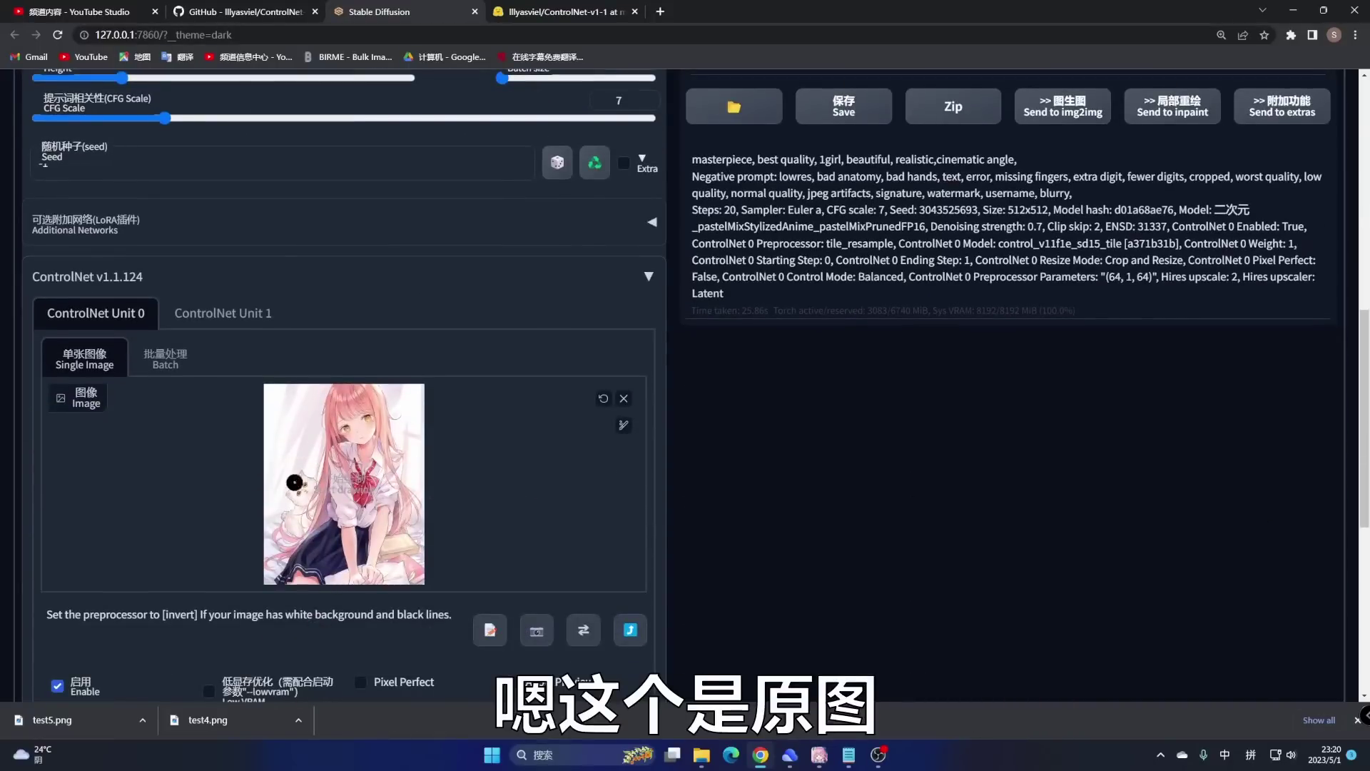
scroll(1059, 271, up, 9)
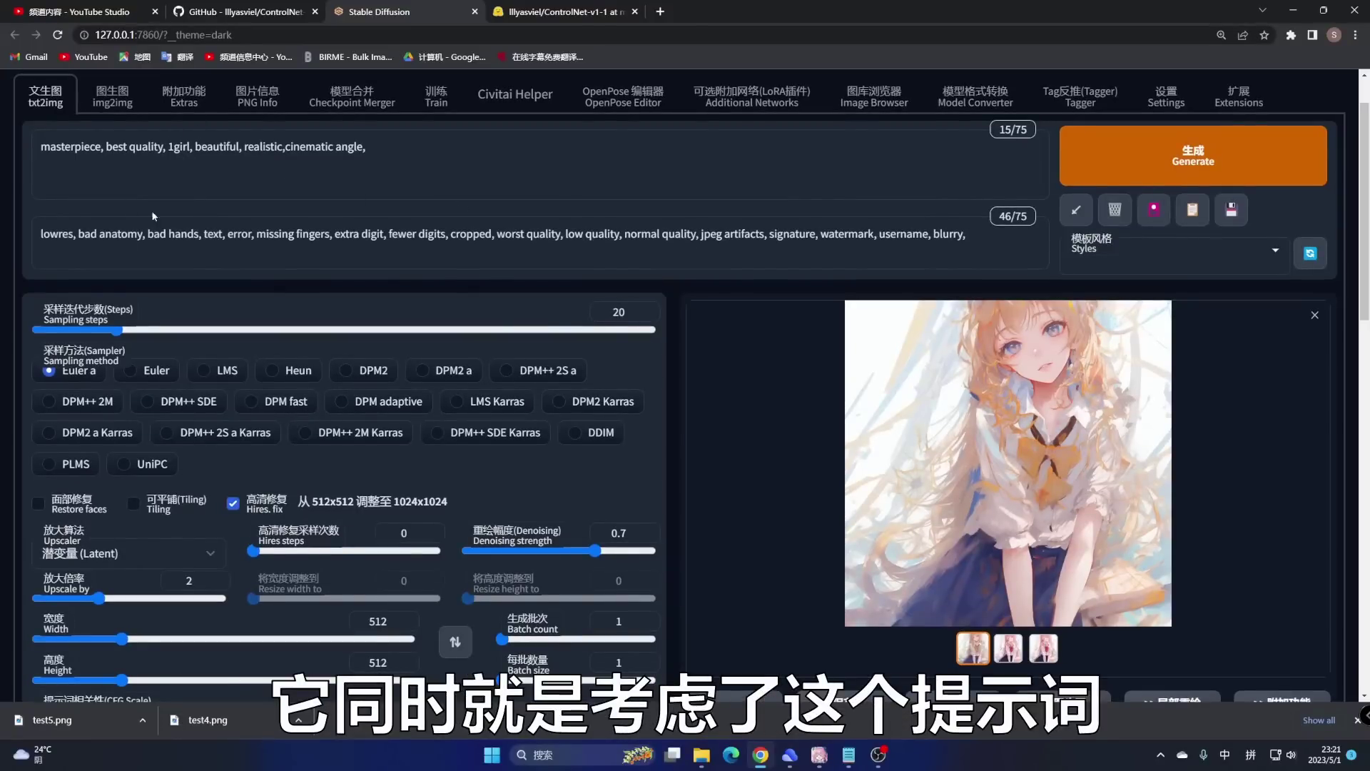
scroll(152, 191, down, 12)
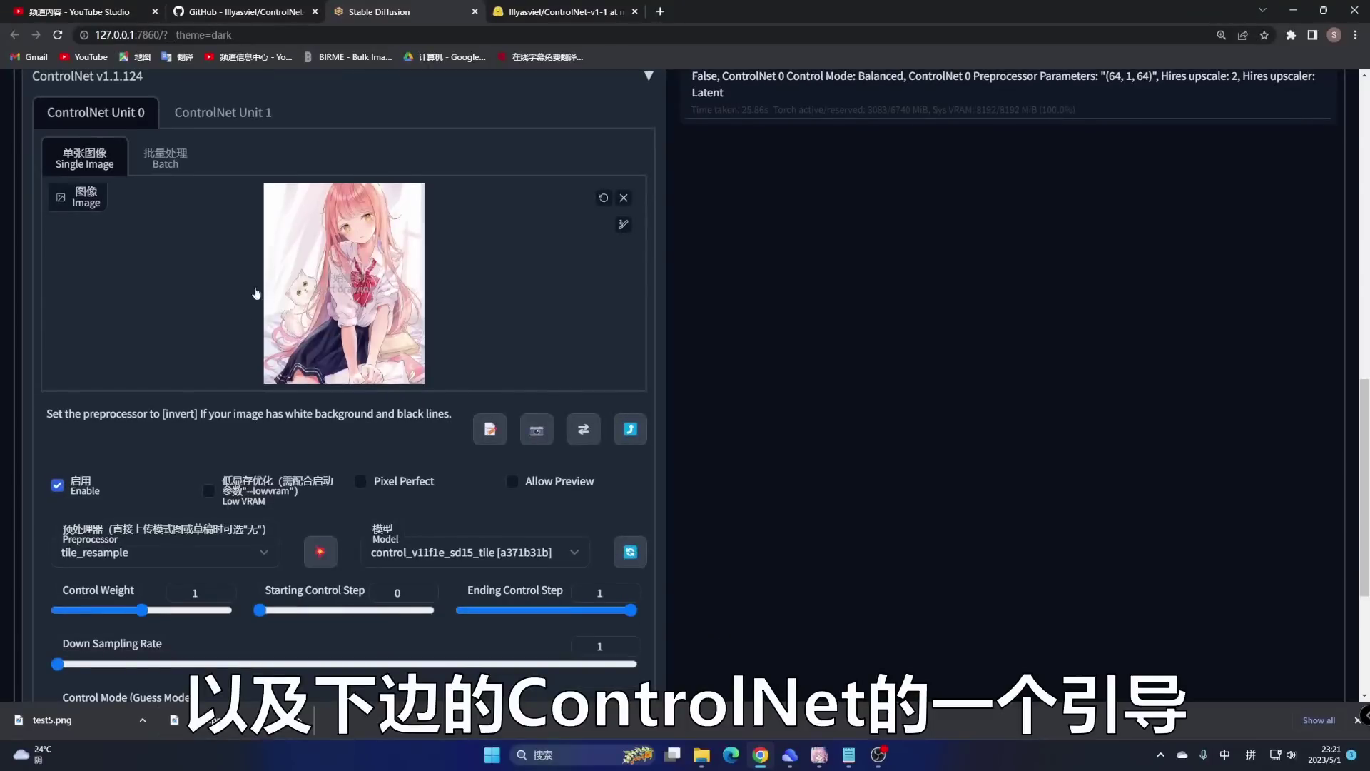
scroll(364, 337, up, 10)
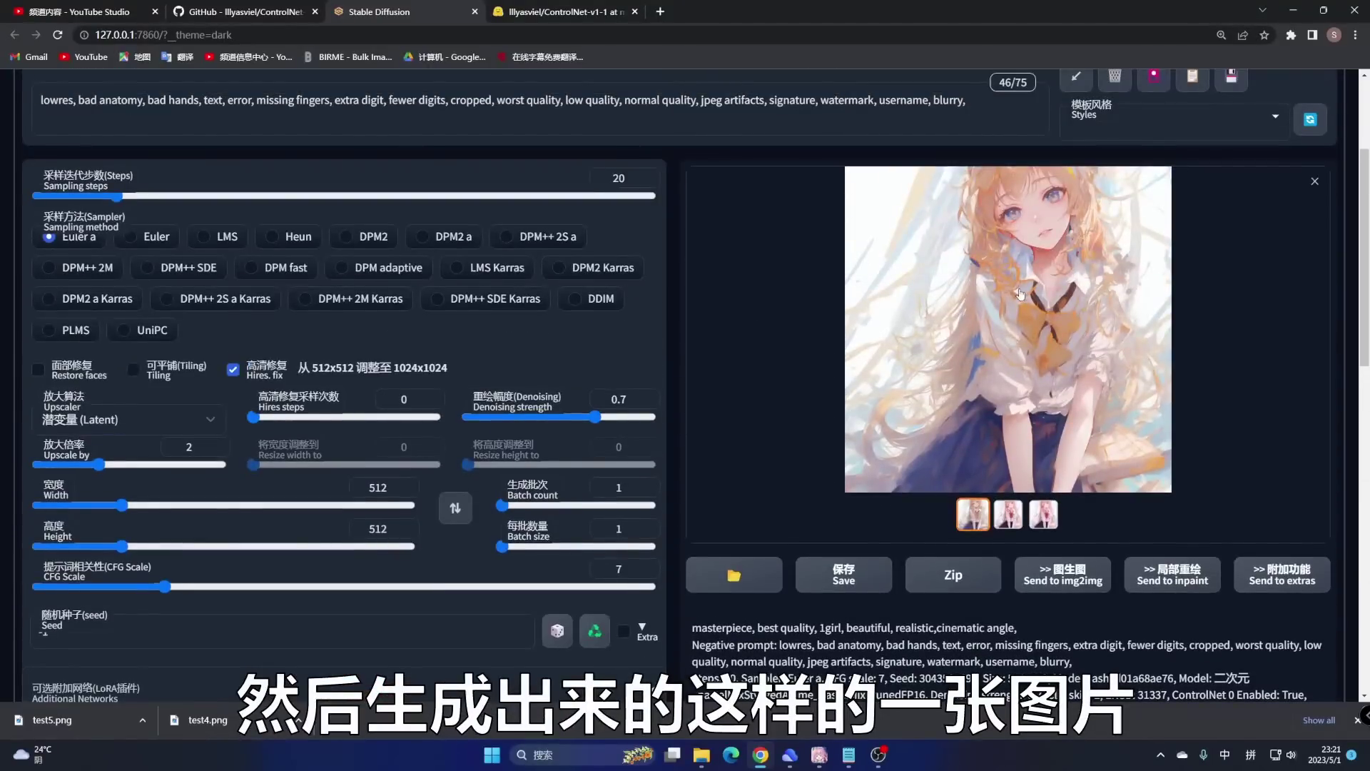
Step: Save the generated girl image as test6 in PNG format in the 选定AI图片 folder
right_click(1021, 294)
click(1049, 307)
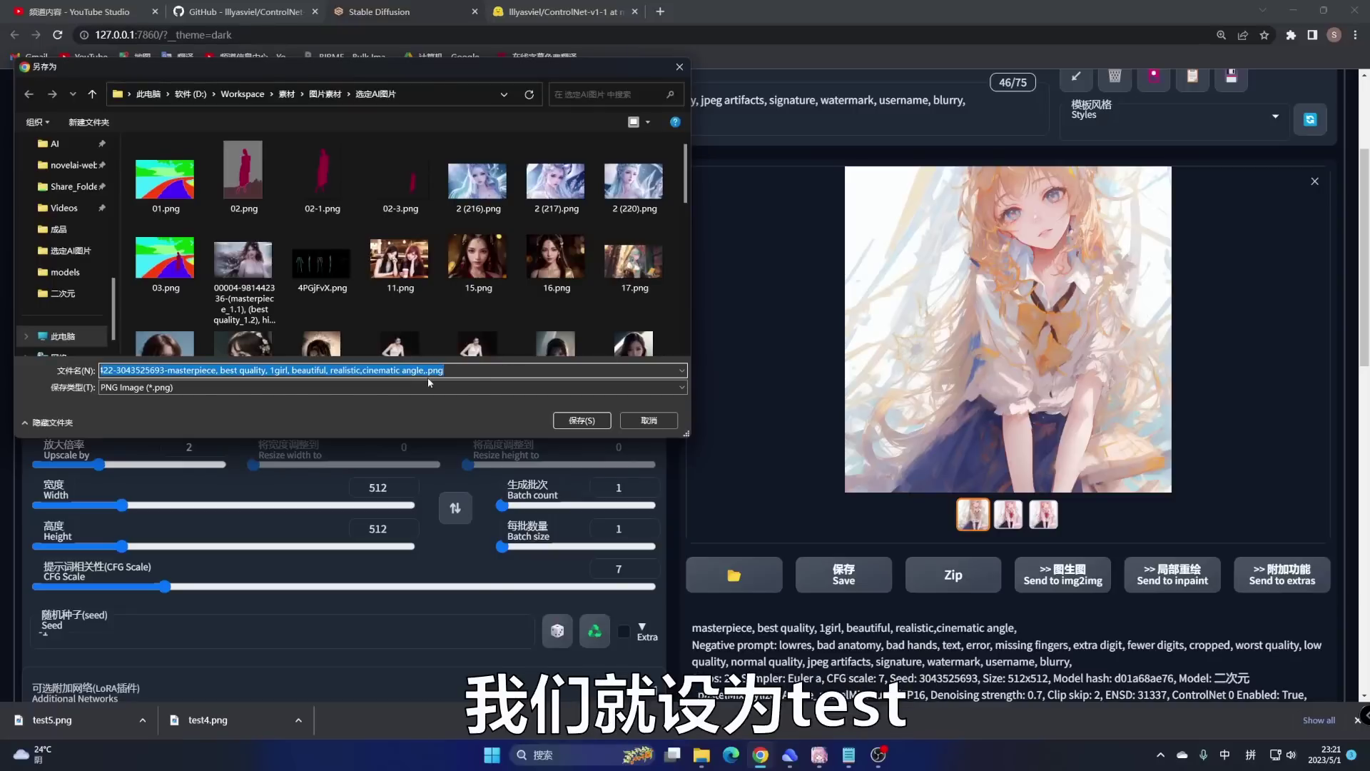
text(test)
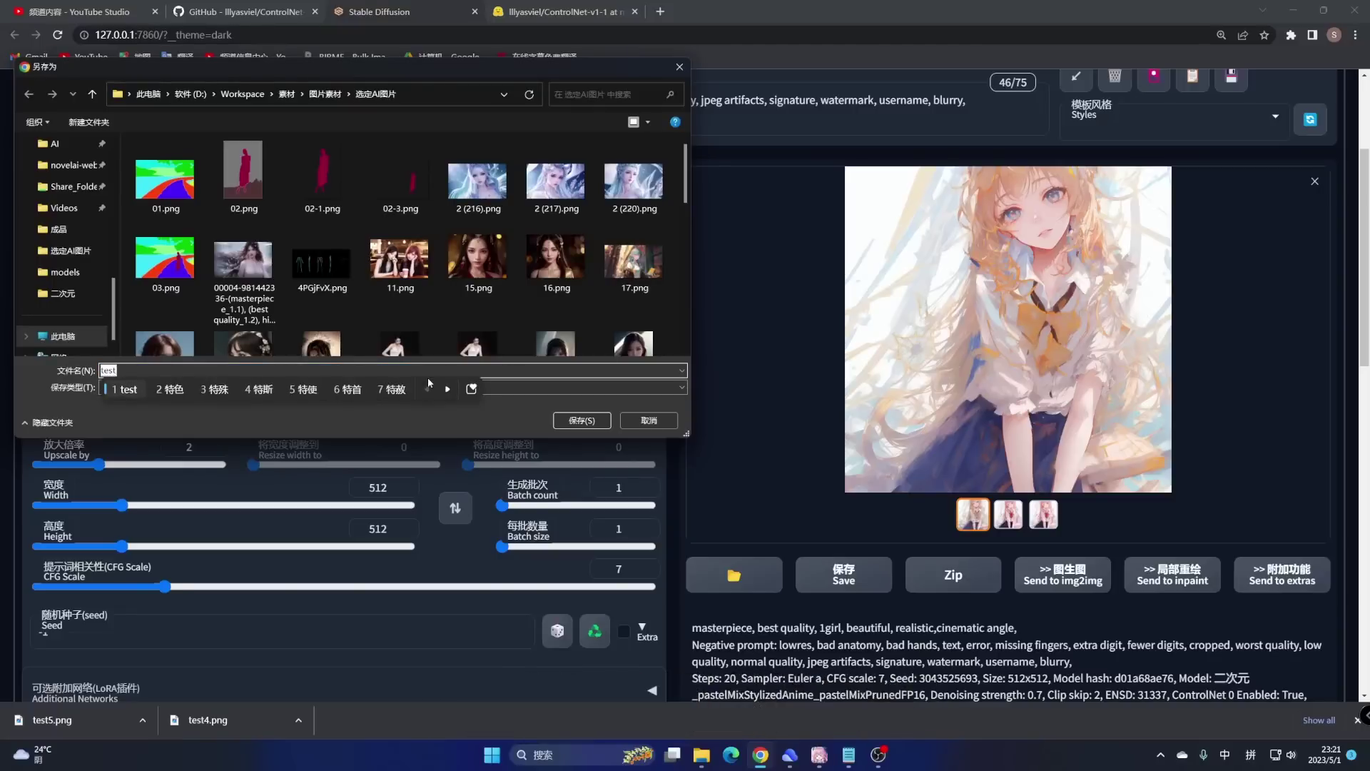
key(shift)
text(6)
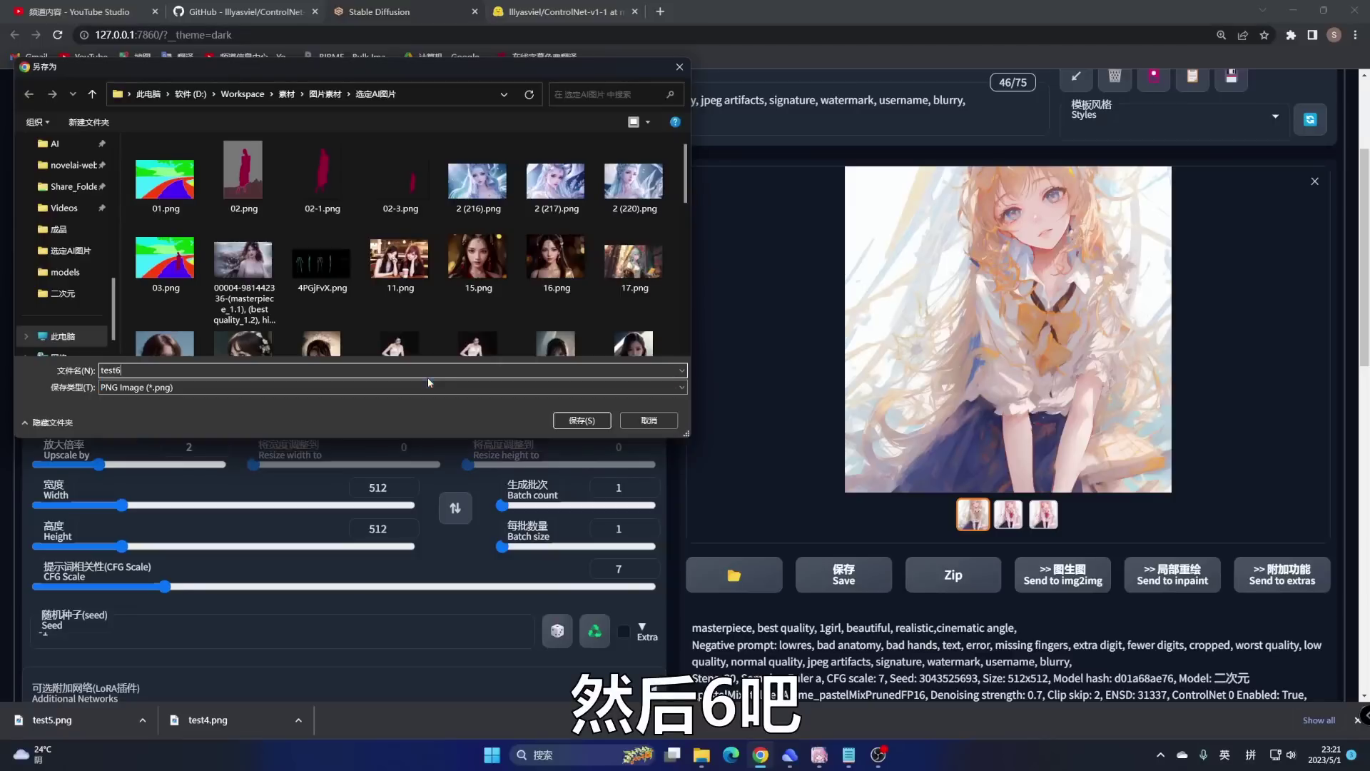
click(607, 426)
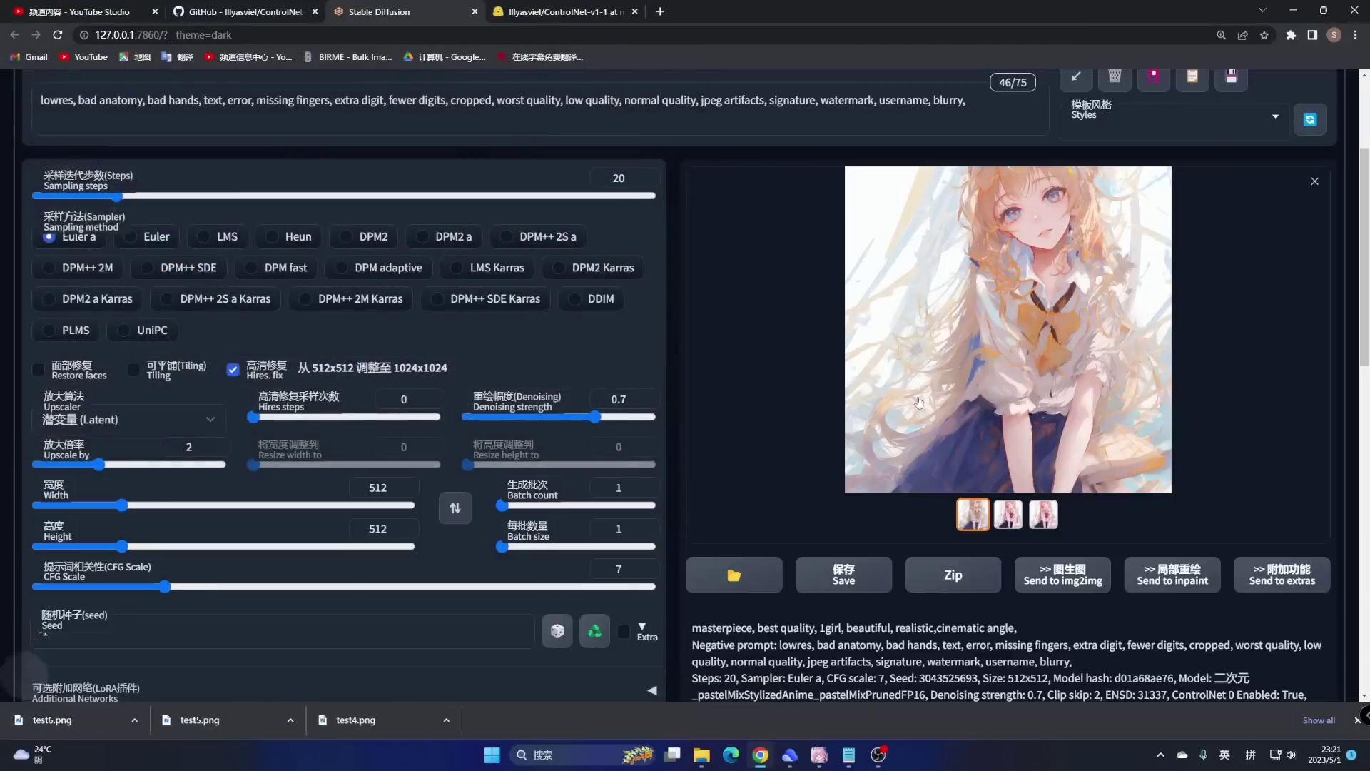
Step: Set the ControlNet unit's Control Mode to "My prompt is more important"
scroll(848, 349, down, 8)
scroll(846, 350, down, 2)
scroll(121, 486, down, 2)
click(168, 519)
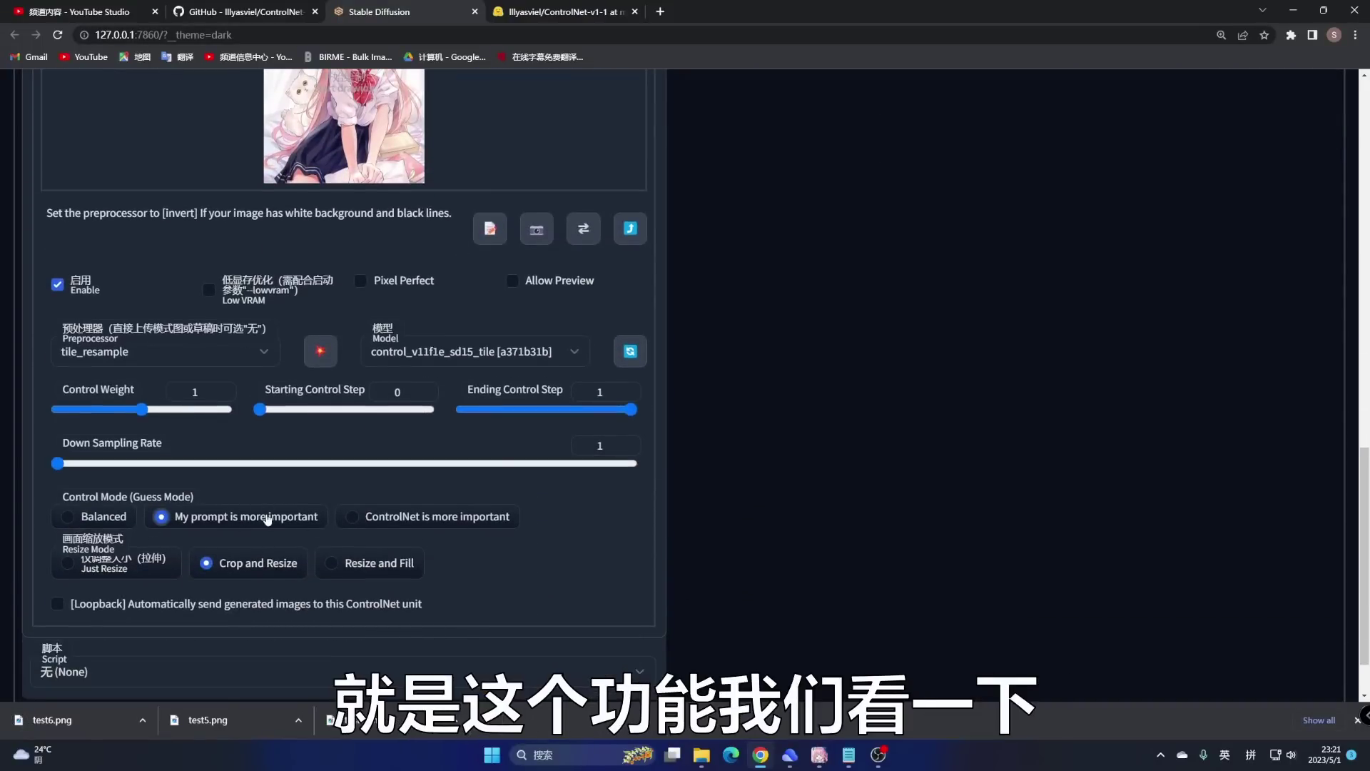
scroll(765, 331, up, 15)
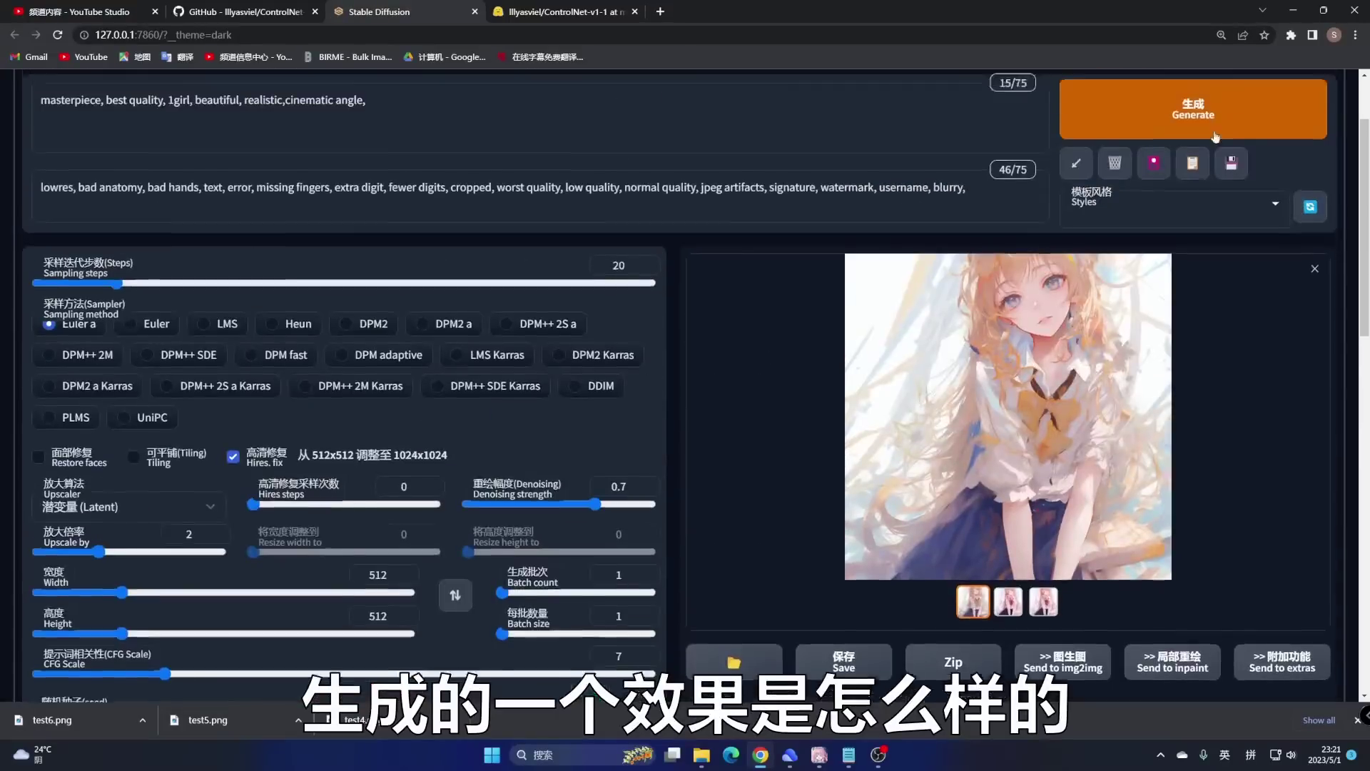
scroll(247, 323, down, 7)
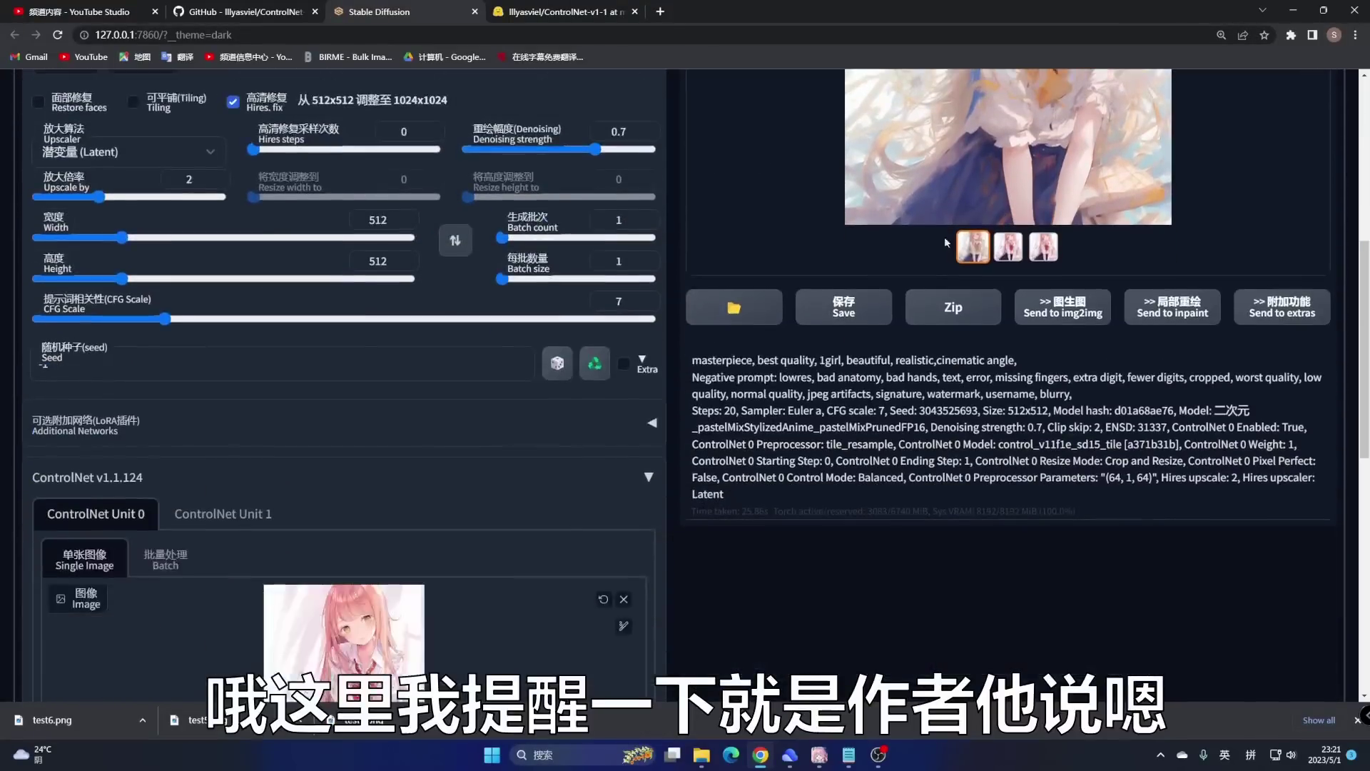
scroll(182, 336, down, 9)
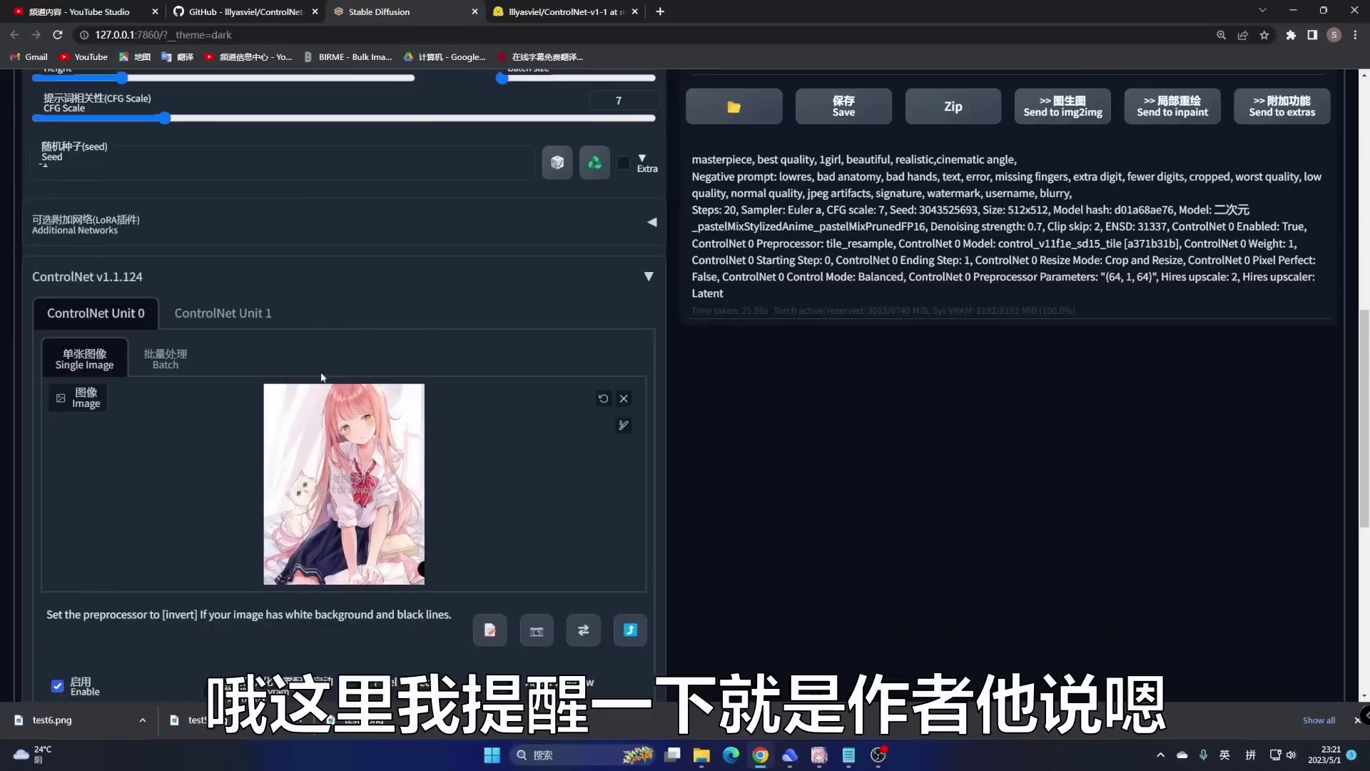
scroll(324, 605, down, 2)
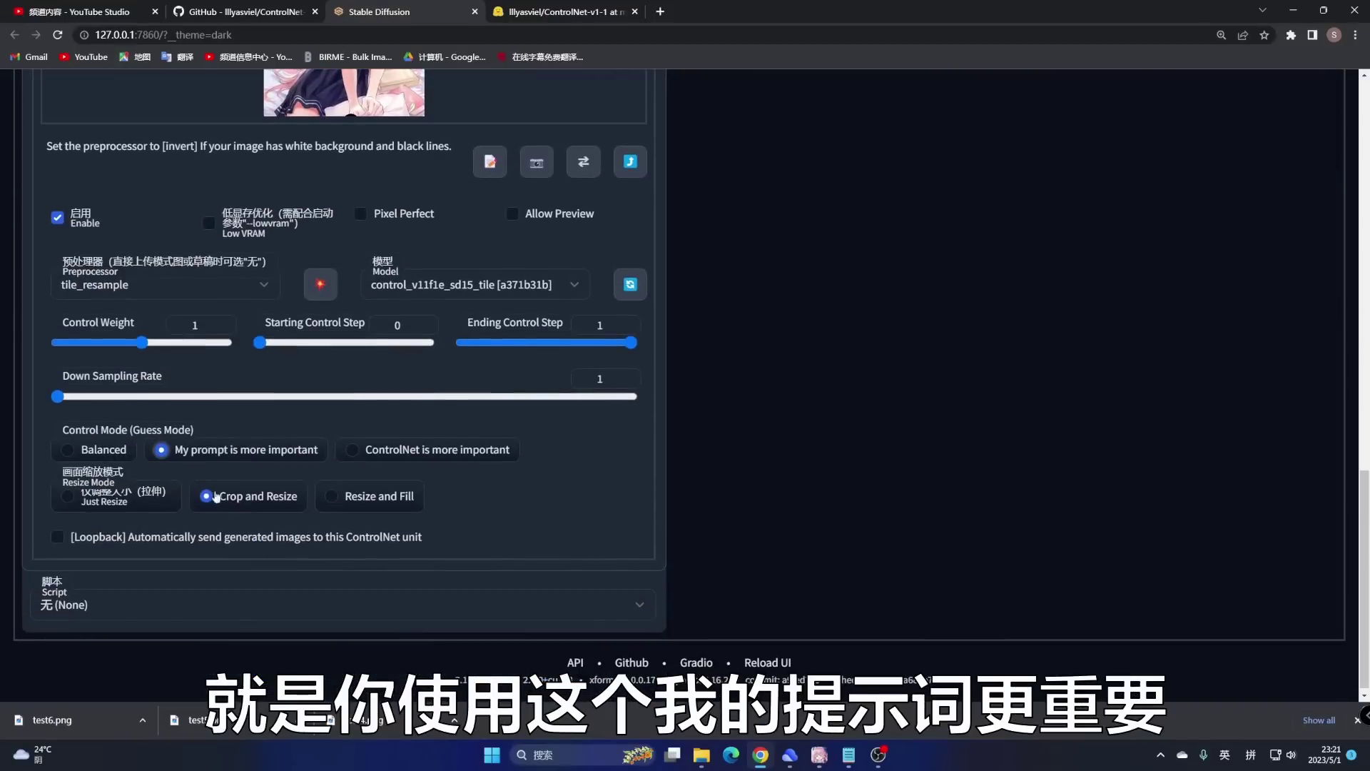
Step: Raise the CFG Scale to 15 in the generation settings
scroll(254, 429, up, 5)
scroll(254, 428, up, 4)
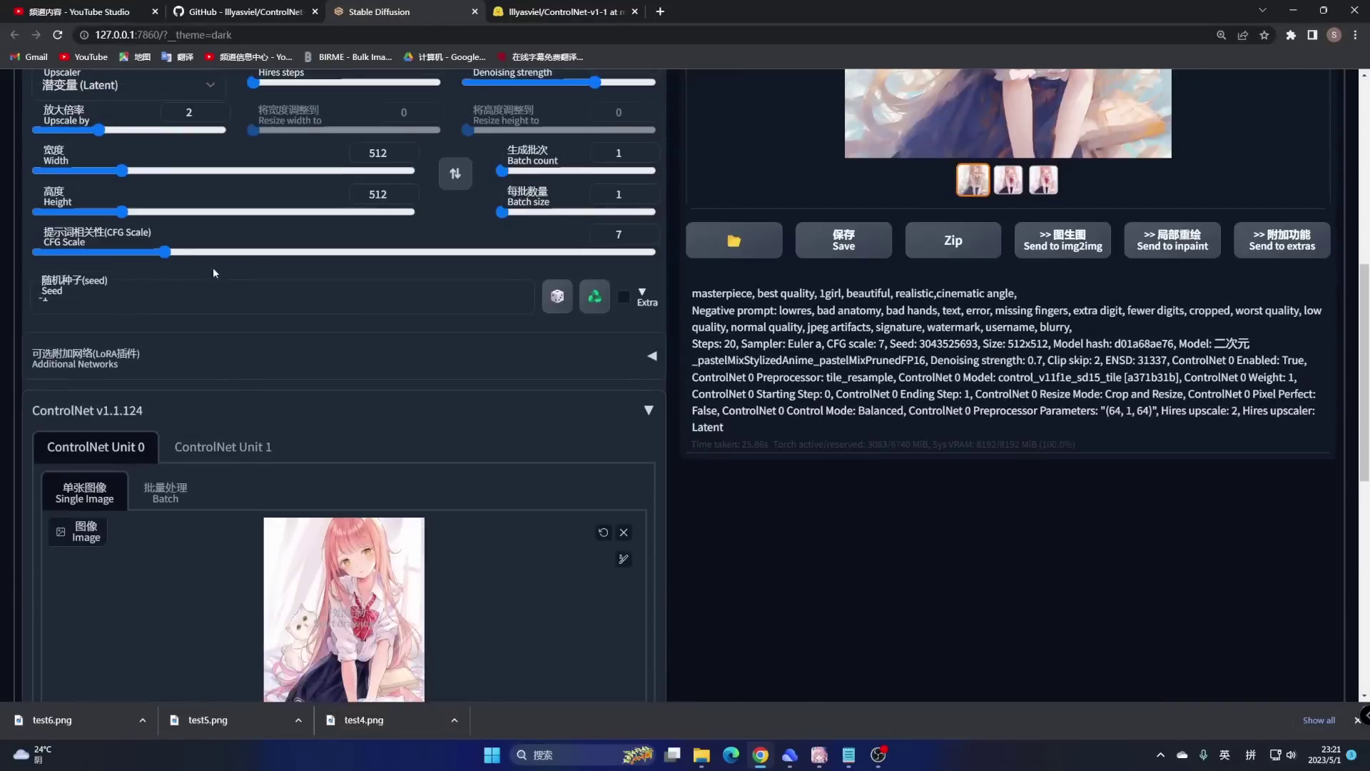
scroll(138, 258, up, 2)
drag(165, 386, 449, 387)
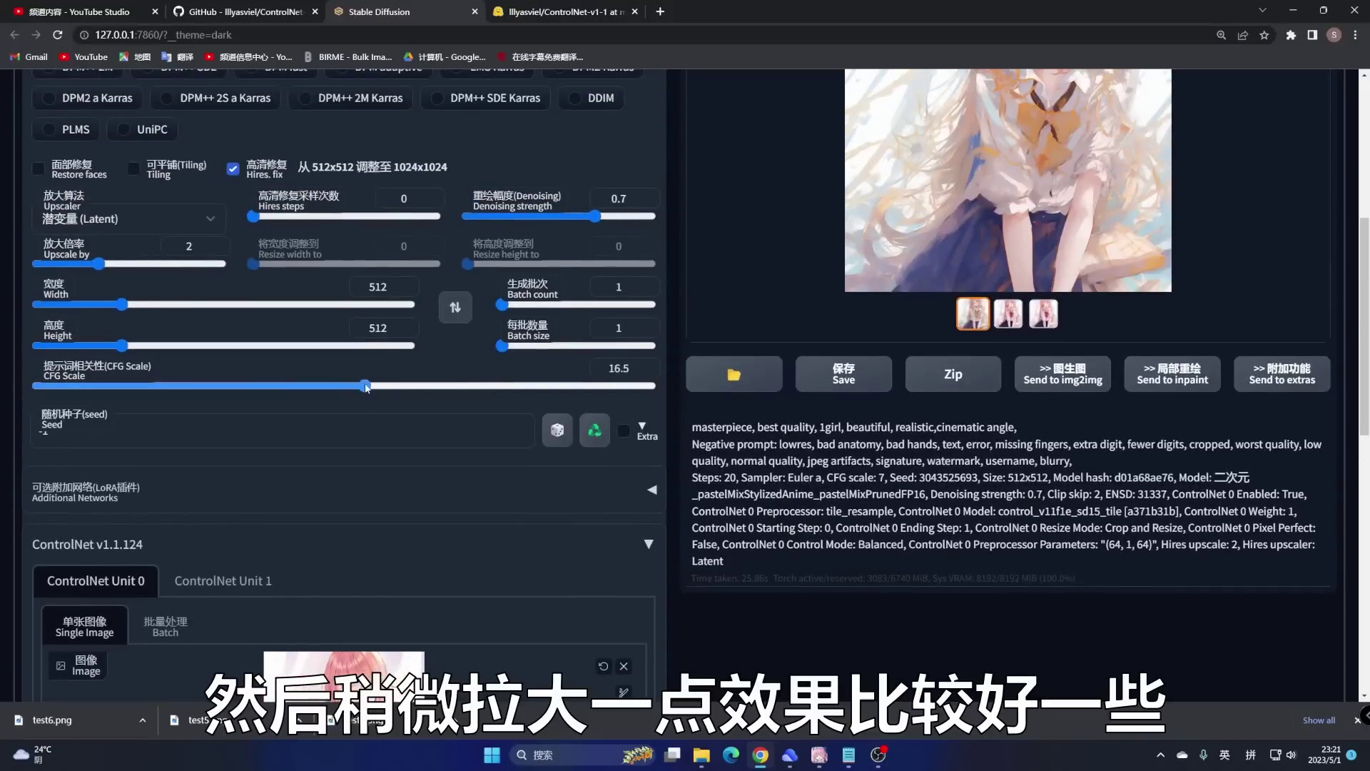
scroll(120, 196, up, 6)
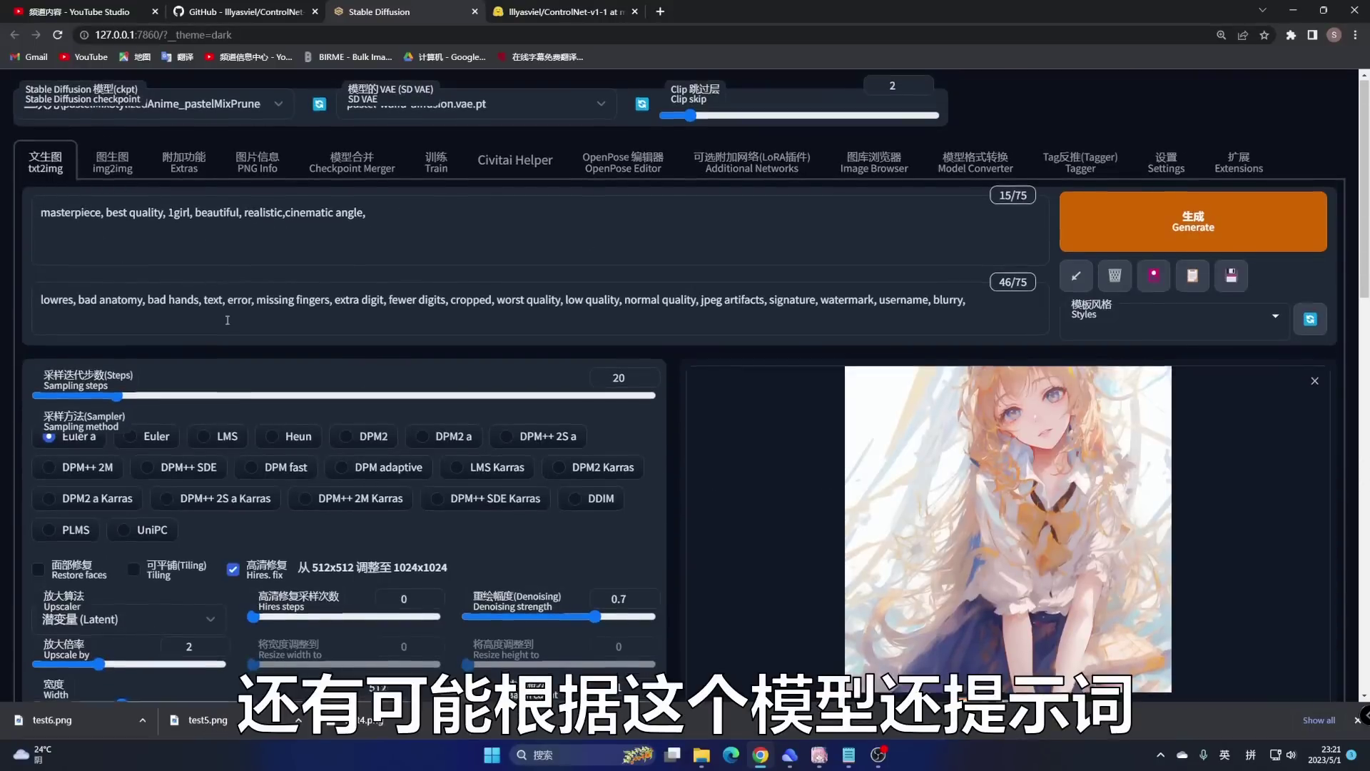
scroll(215, 296, down, 6)
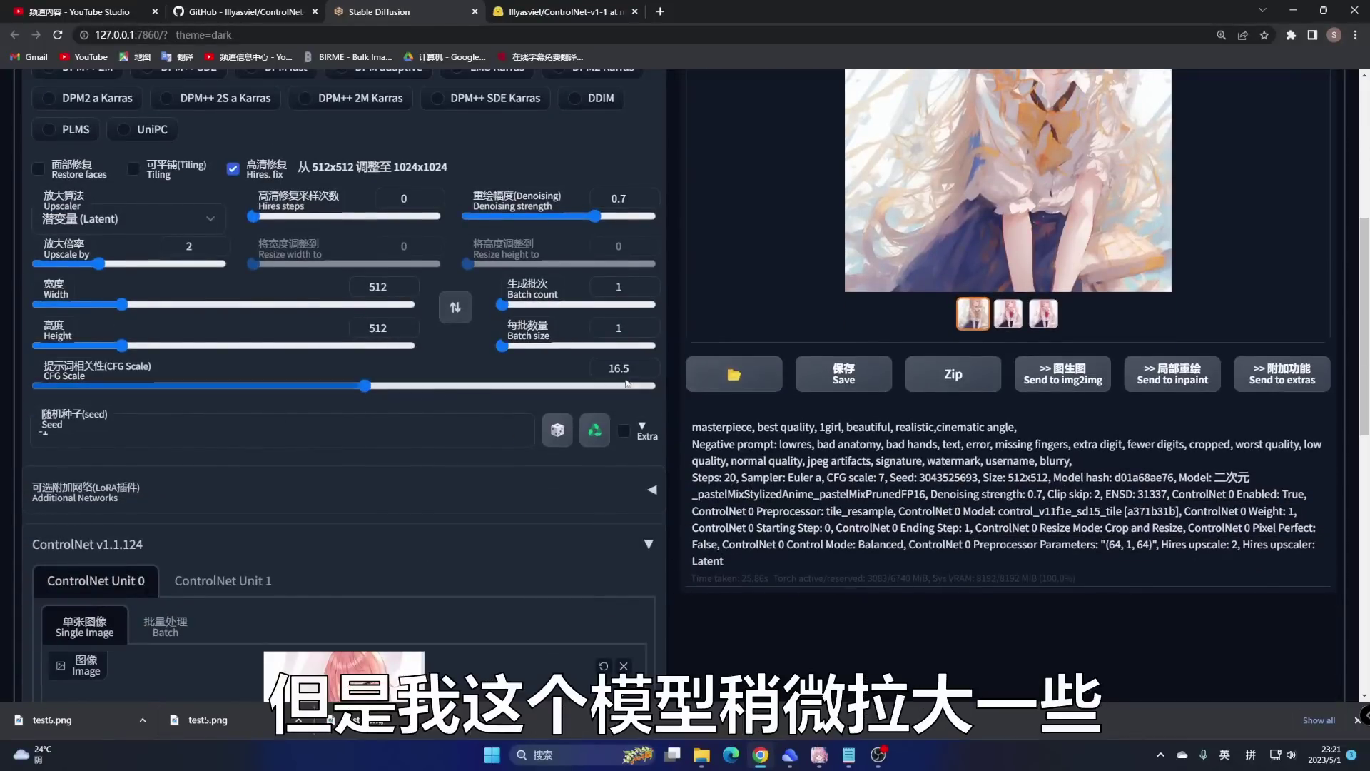
drag(632, 369, 606, 367)
text(15)
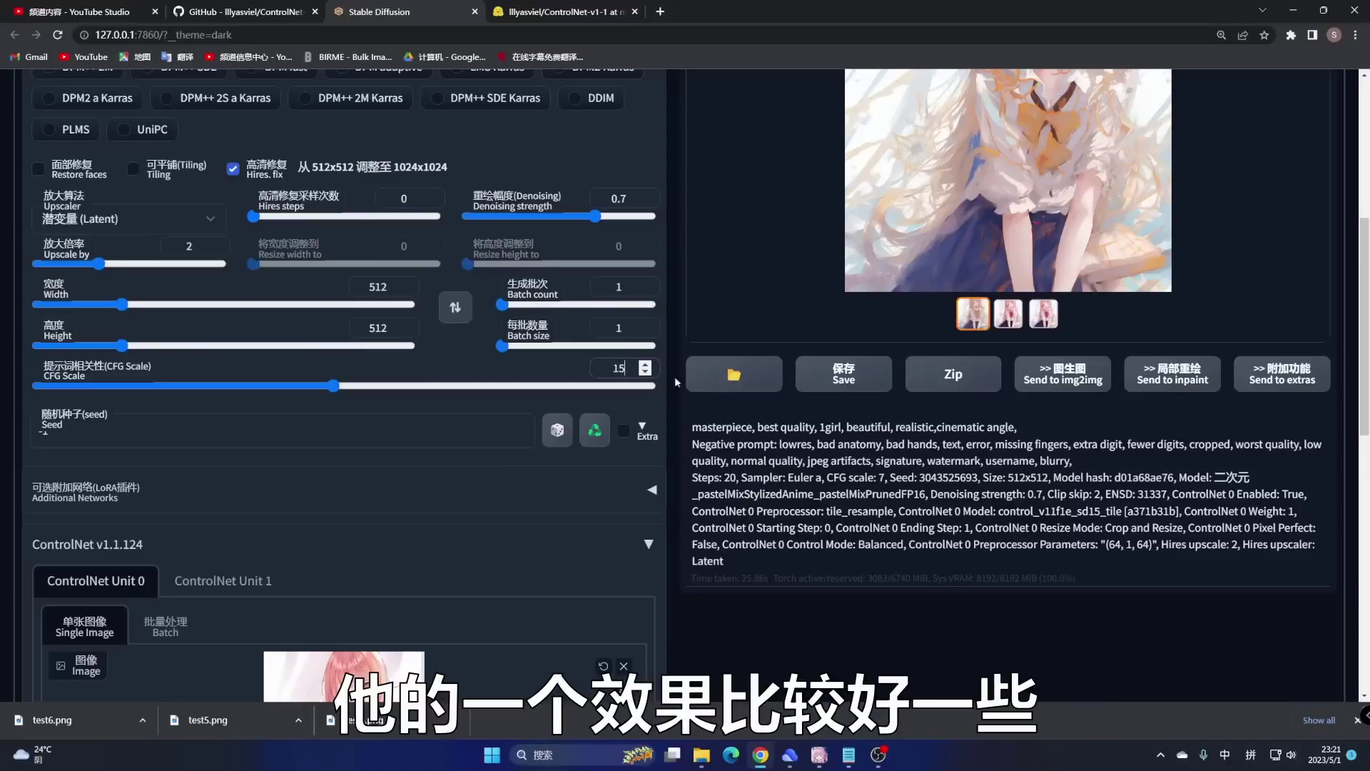
Step: Generate the image with the prompt-priority Control Mode
scroll(653, 376, up, 4)
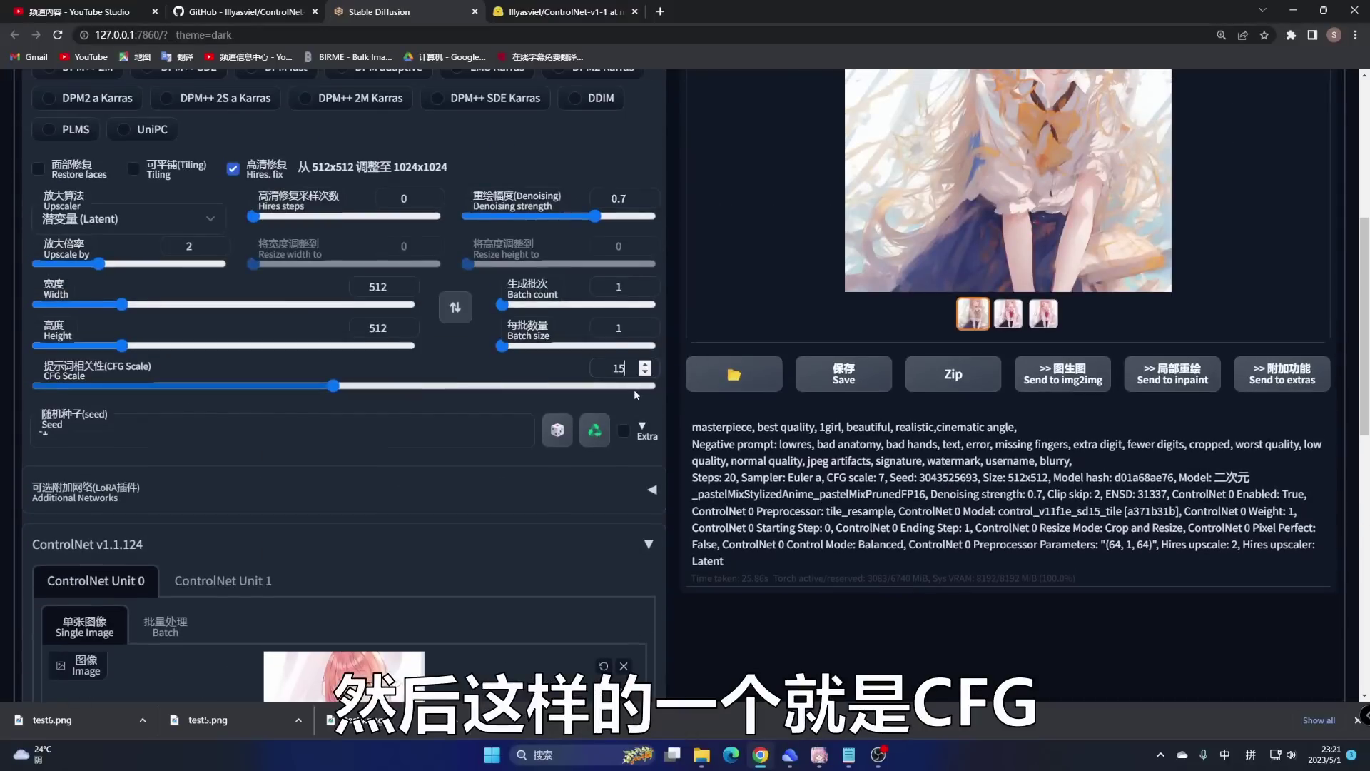
scroll(654, 389, up, 6)
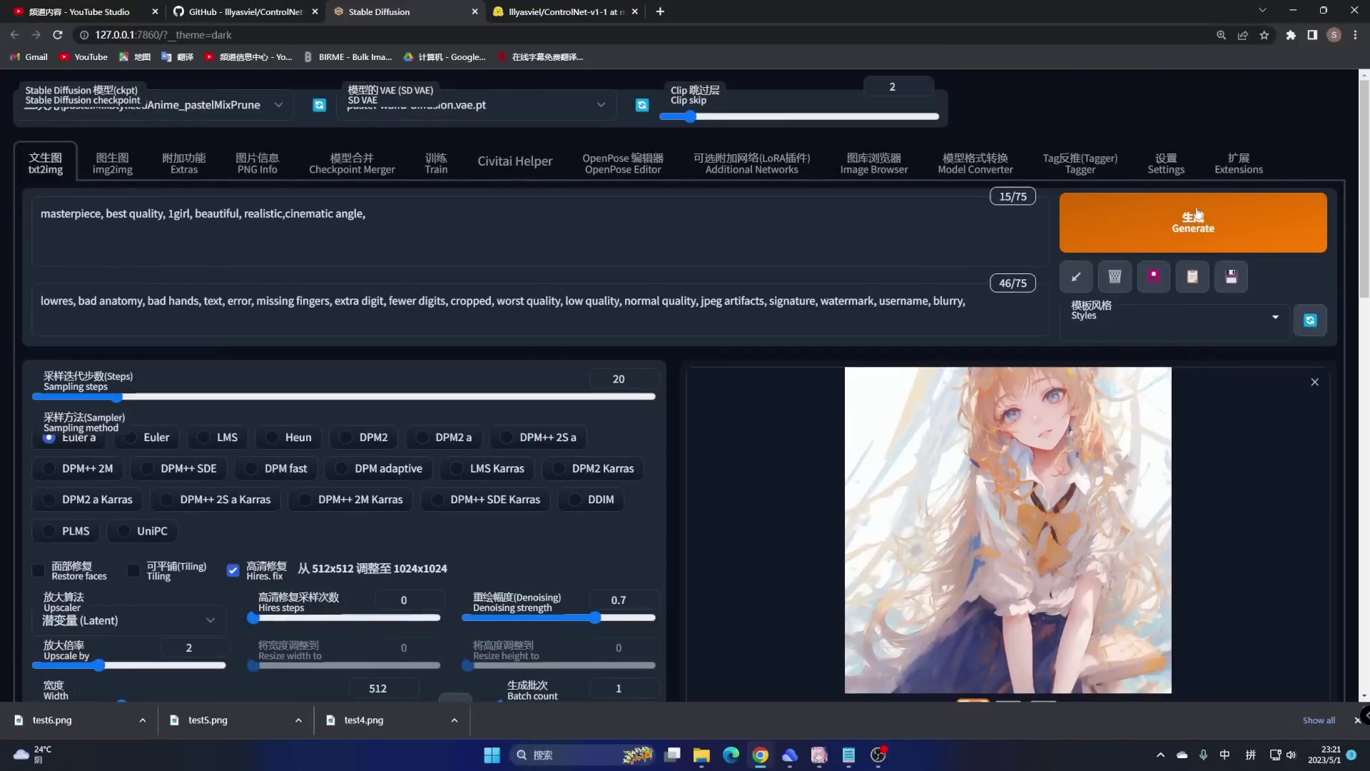
click(1198, 215)
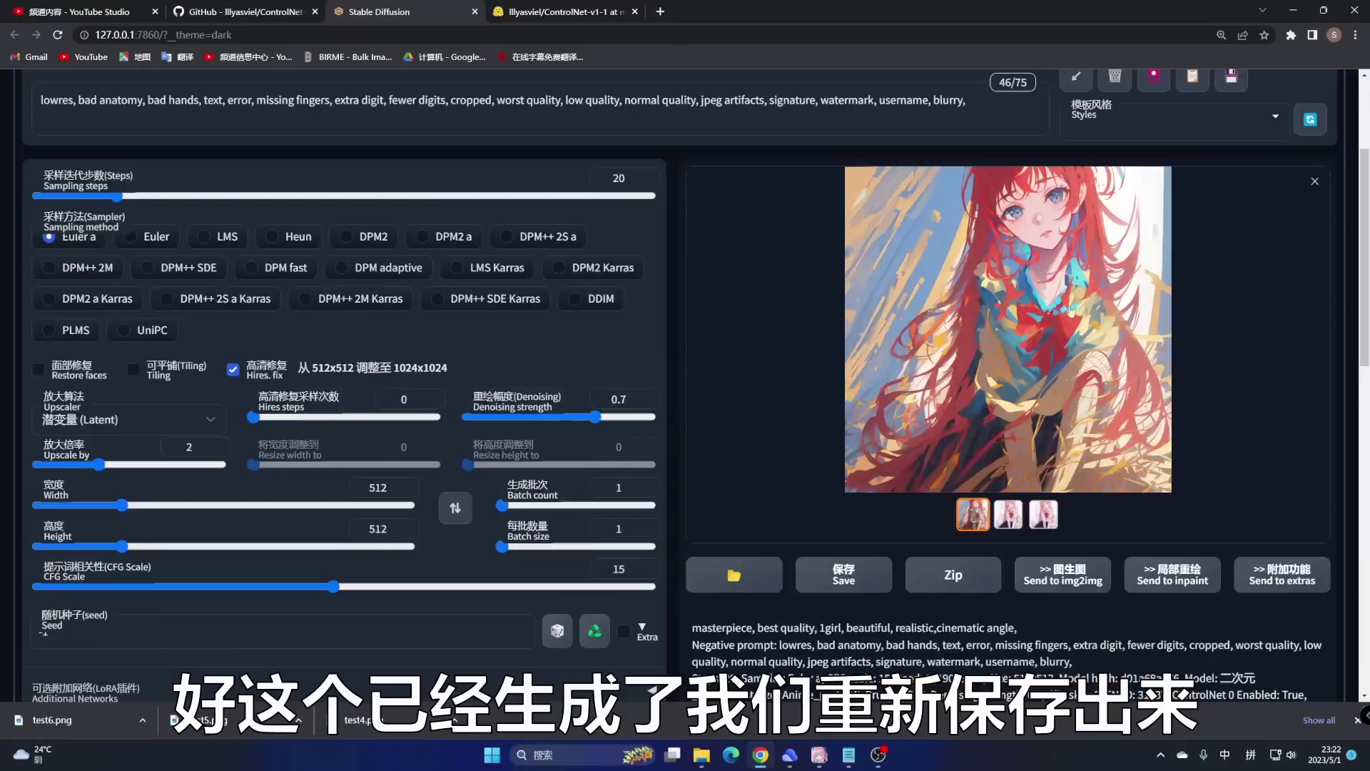
Step: Save the generated red-haired girl image as test7 in PNG format in the 选定AI图片 folder
right_click(1050, 294)
click(1104, 320)
text(test)
key(shift)
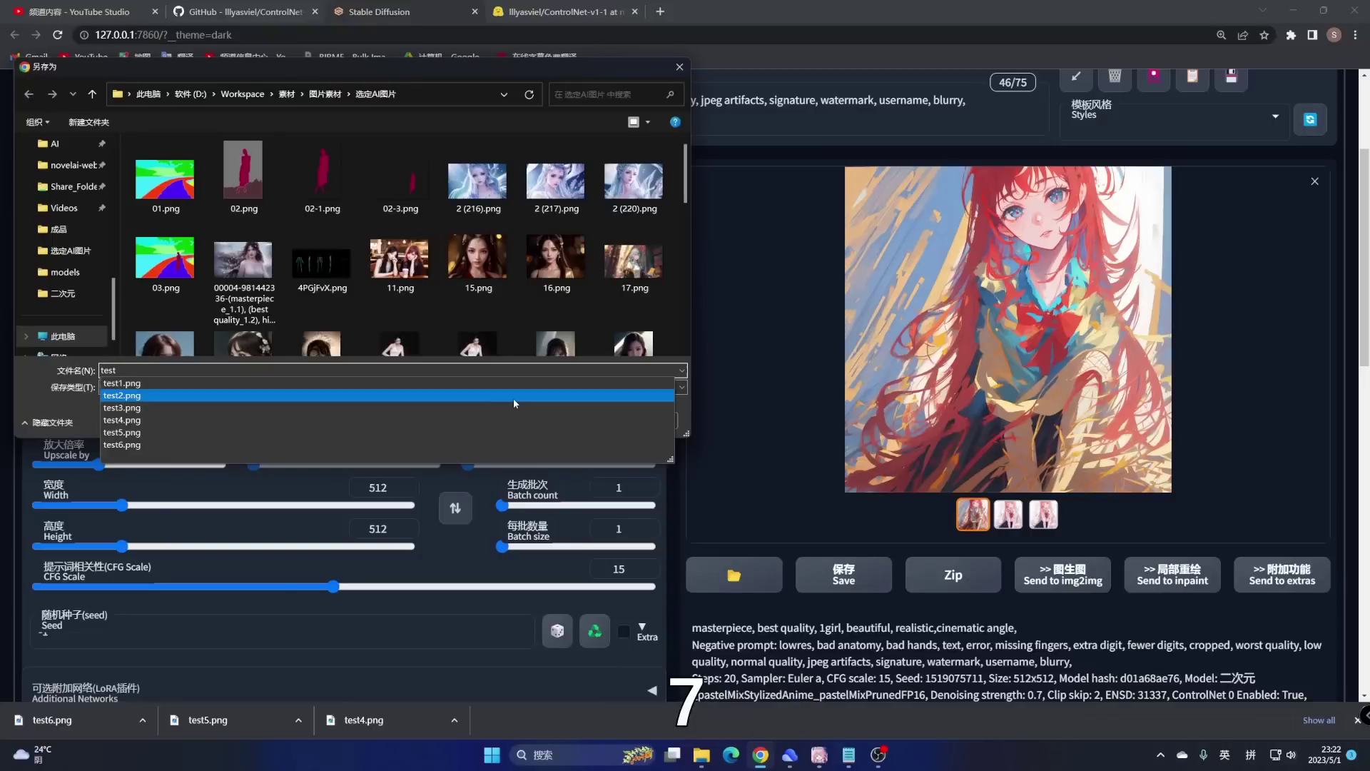
click(512, 396)
click(581, 420)
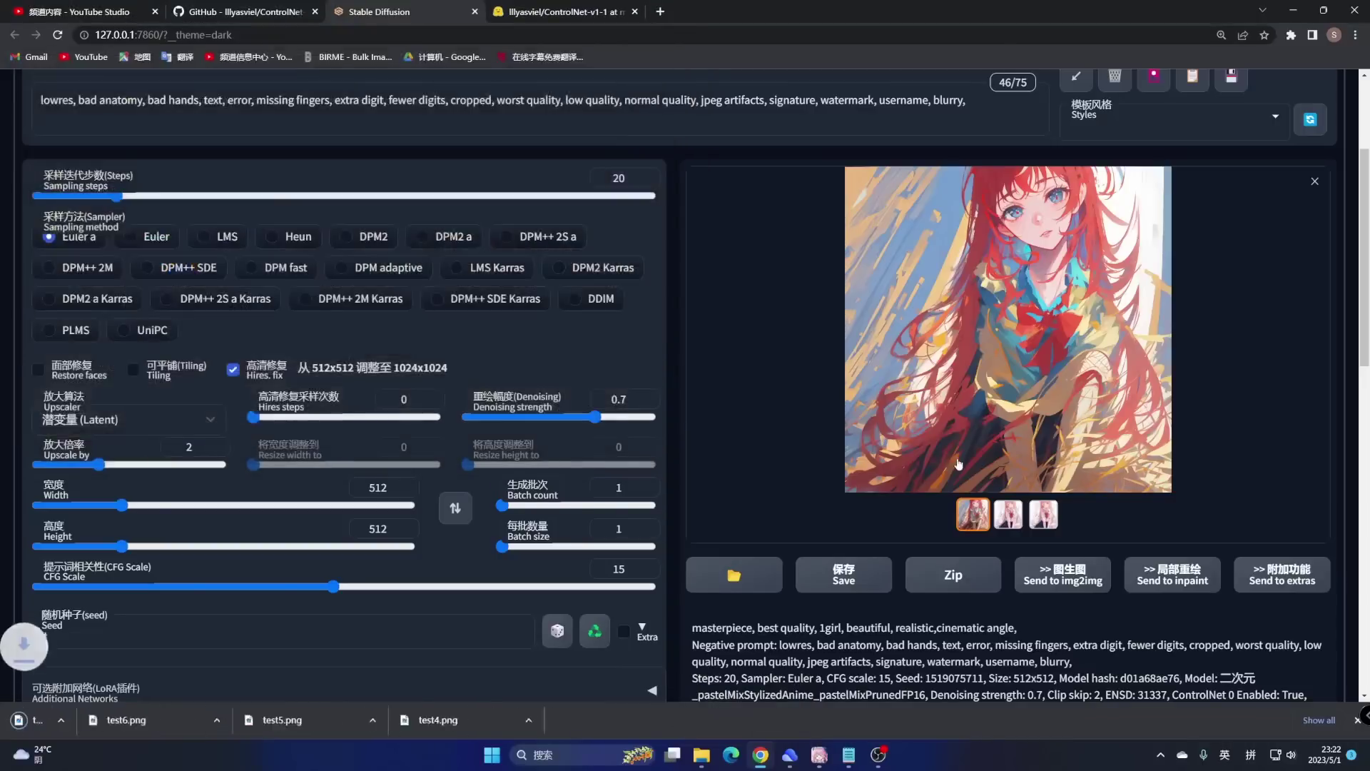
Step: Compare the red-haired girl result with the ControlNet reference image, the prompts and the generation parameters
scroll(332, 560, down, 10)
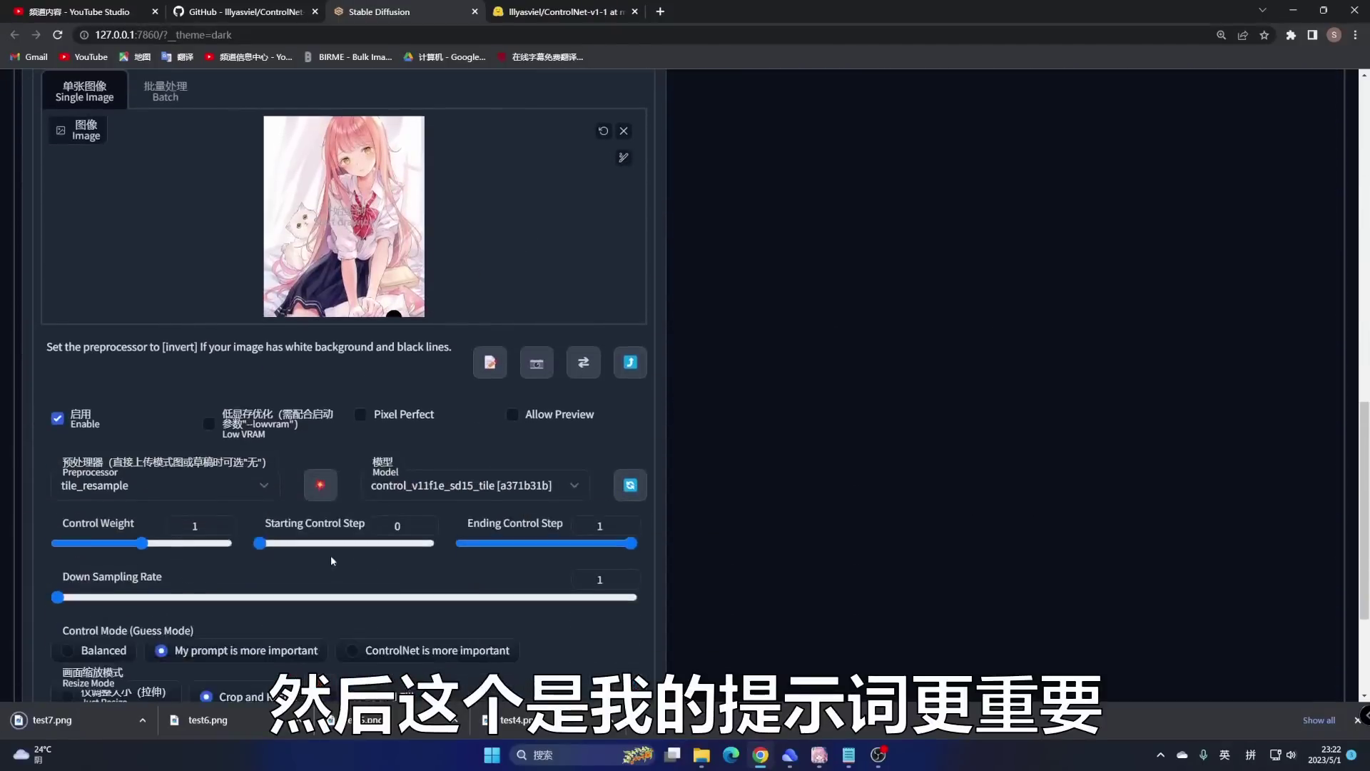
scroll(331, 561, up, 4)
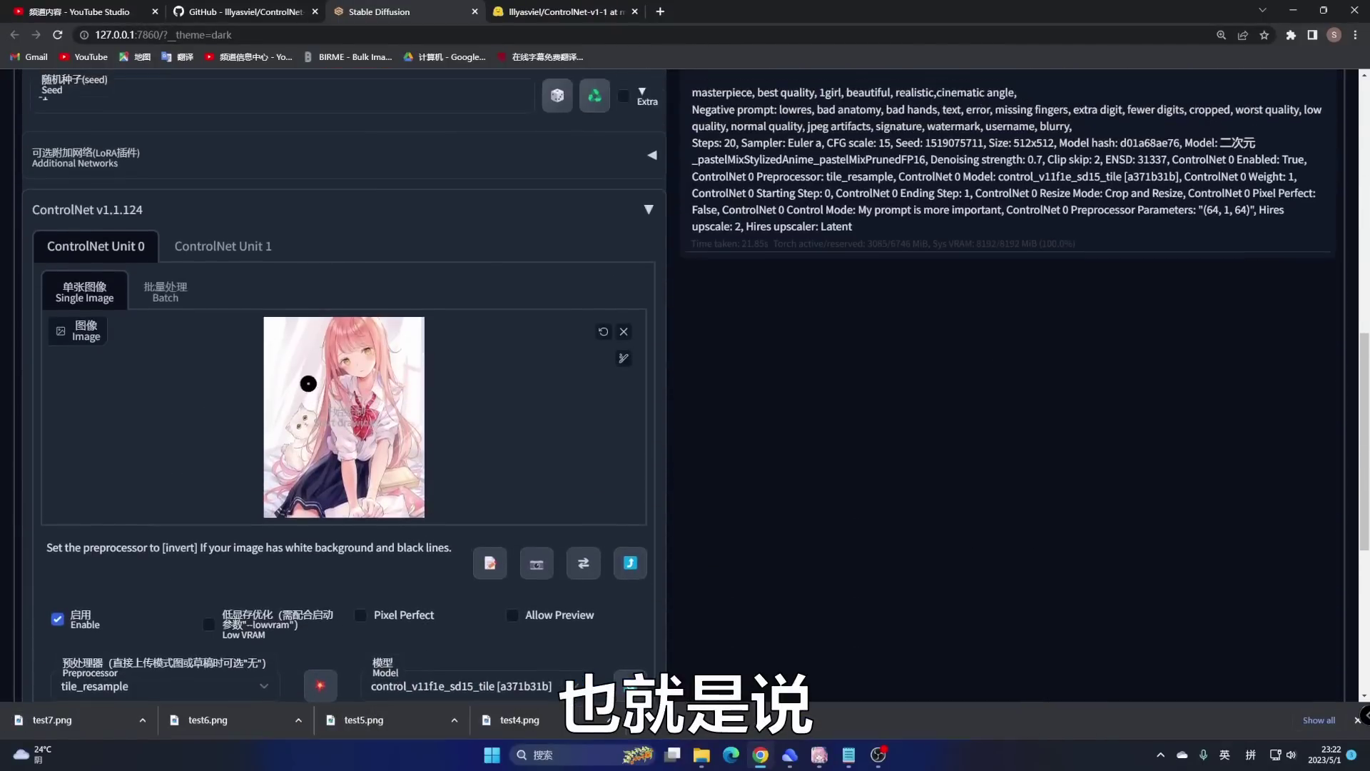
scroll(416, 397, up, 12)
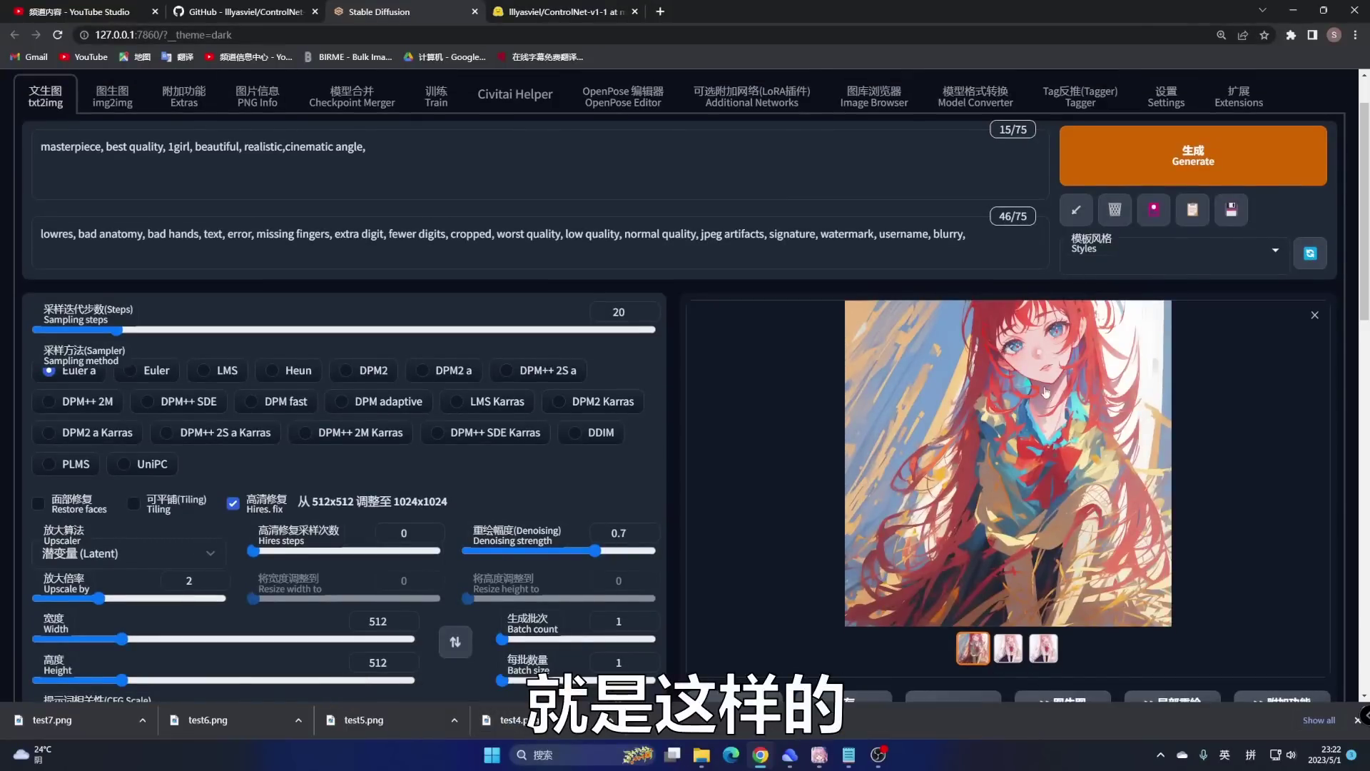
scroll(428, 214, up, 2)
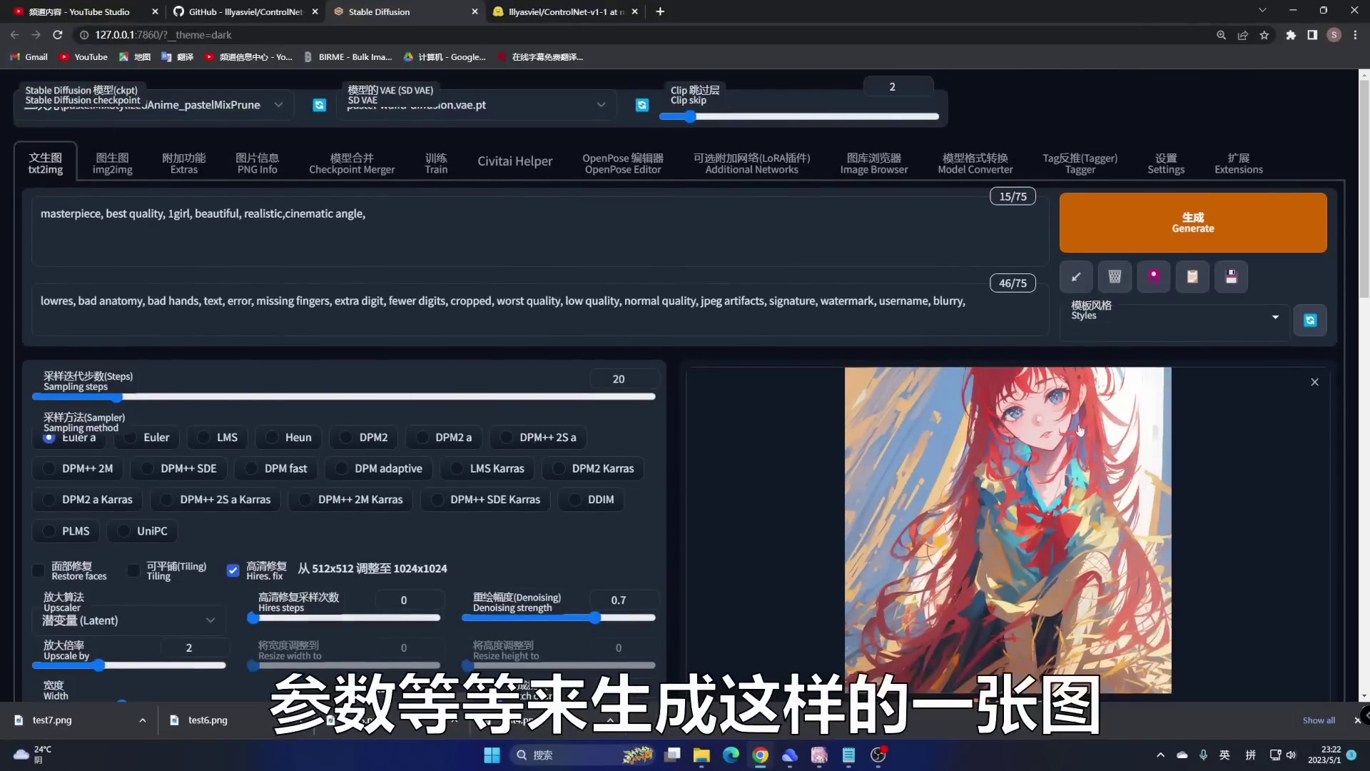
scroll(1073, 284, down, 5)
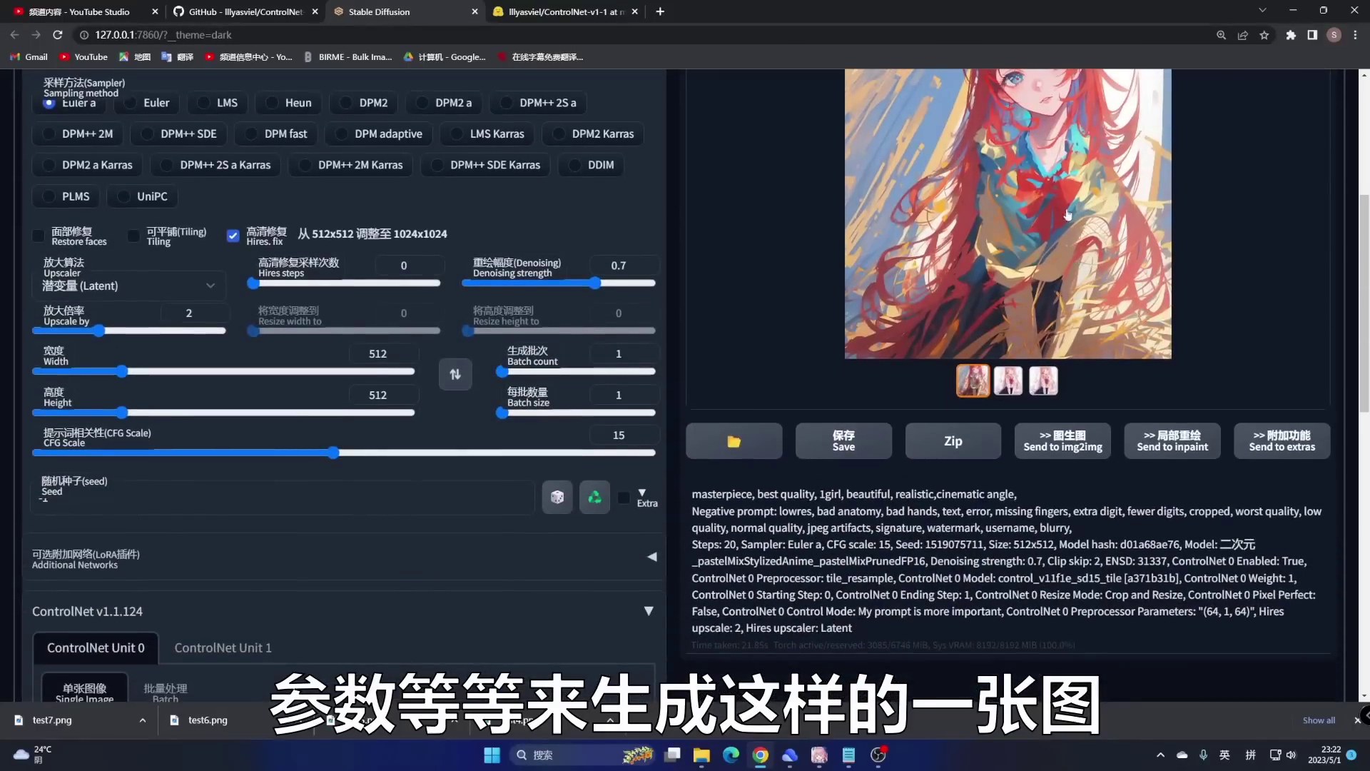
scroll(1071, 227, down, 6)
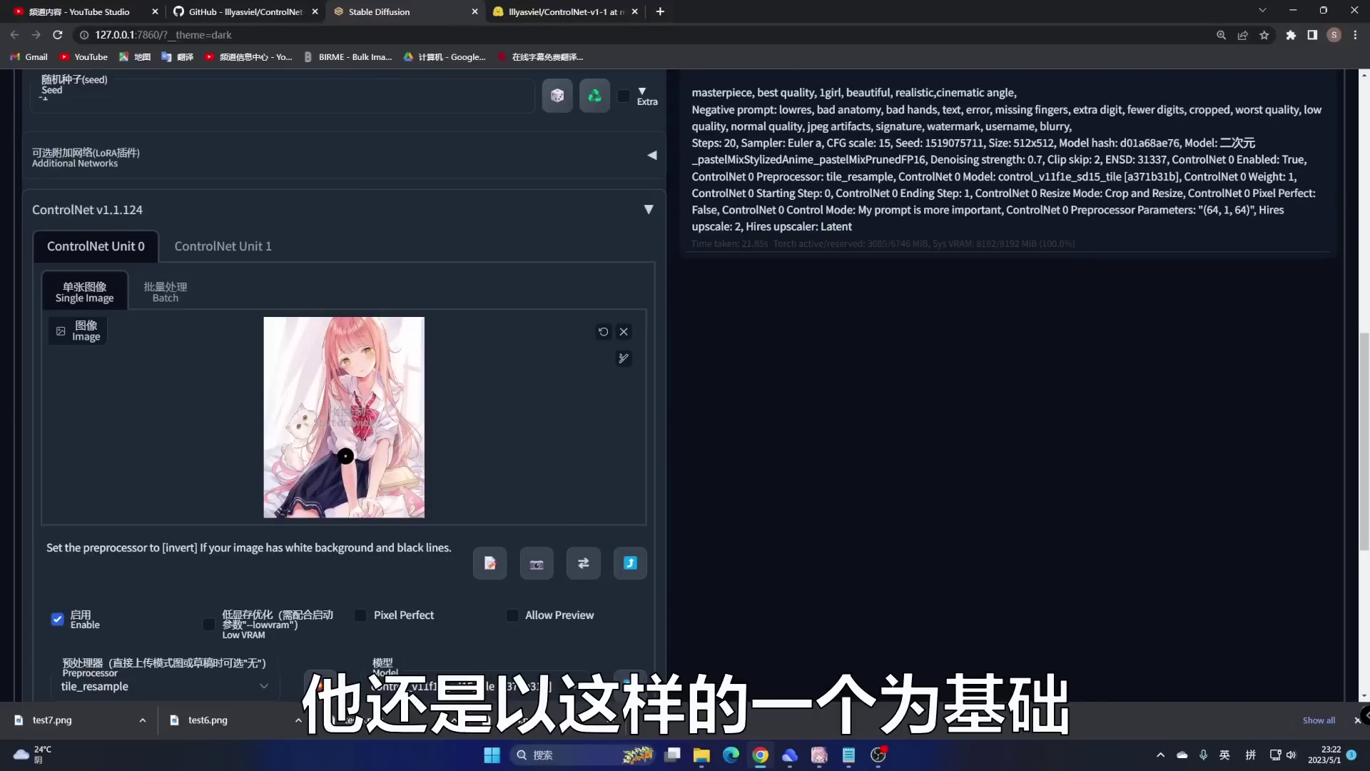
scroll(1062, 273, up, 7)
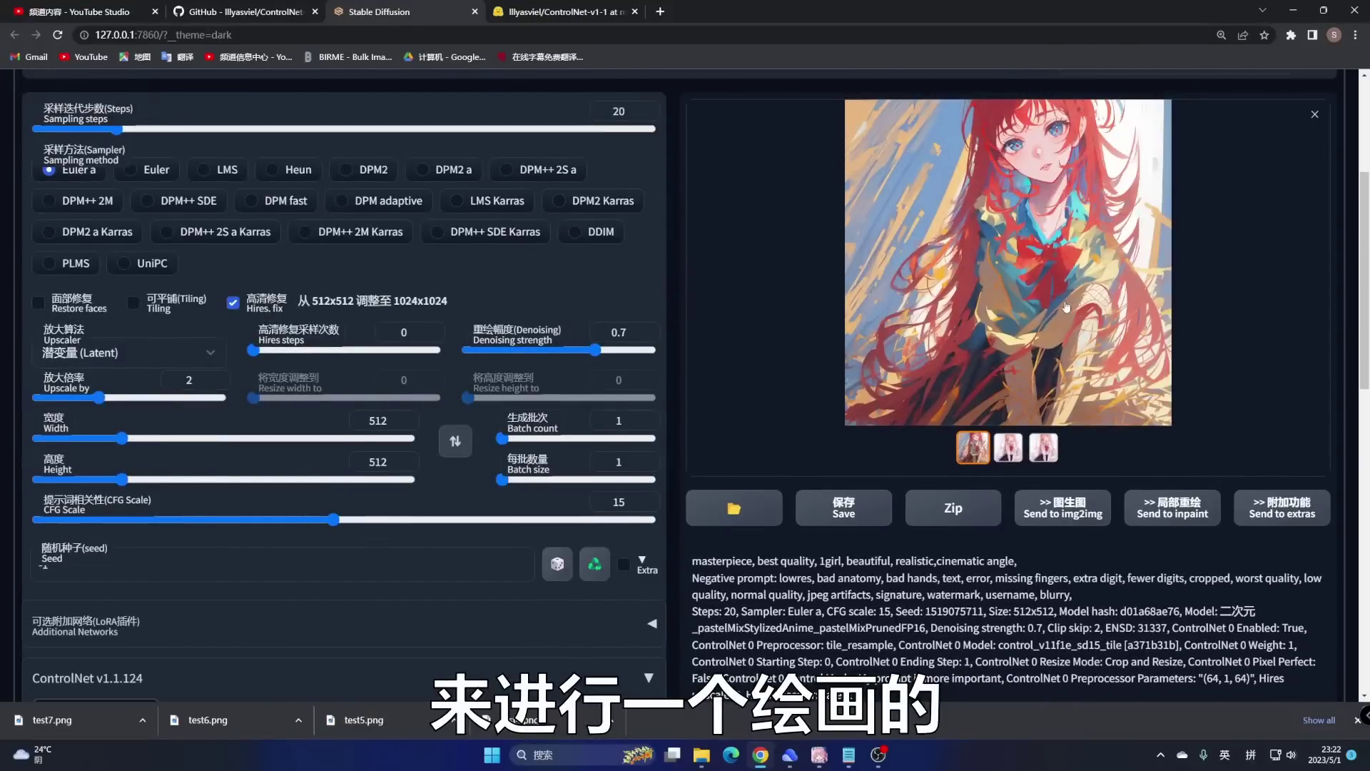
Step: Set the Control Mode to "ControlNet is more important" and the CFG Scale to 10
scroll(1066, 307, down, 14)
scroll(242, 497, down, 1)
click(353, 444)
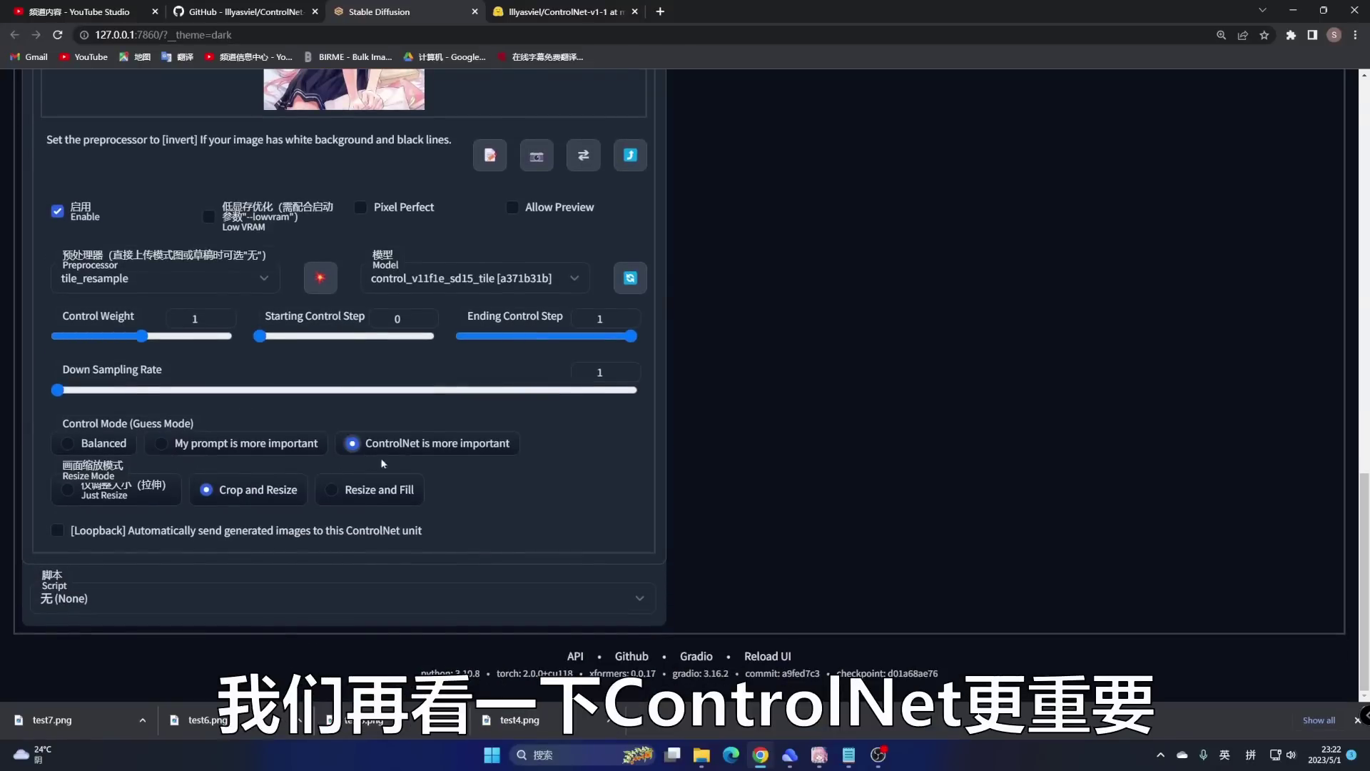
scroll(433, 443, up, 15)
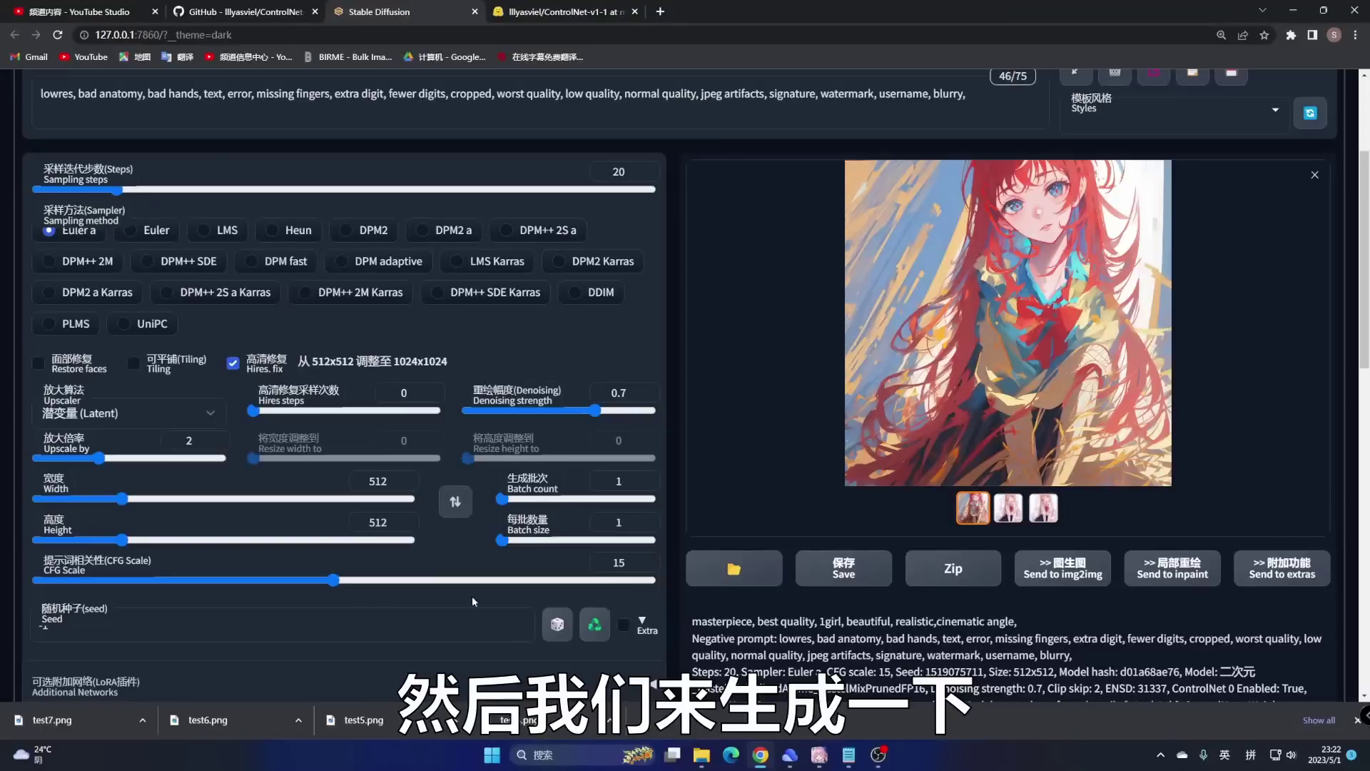
drag(630, 565, 596, 552)
text(10)
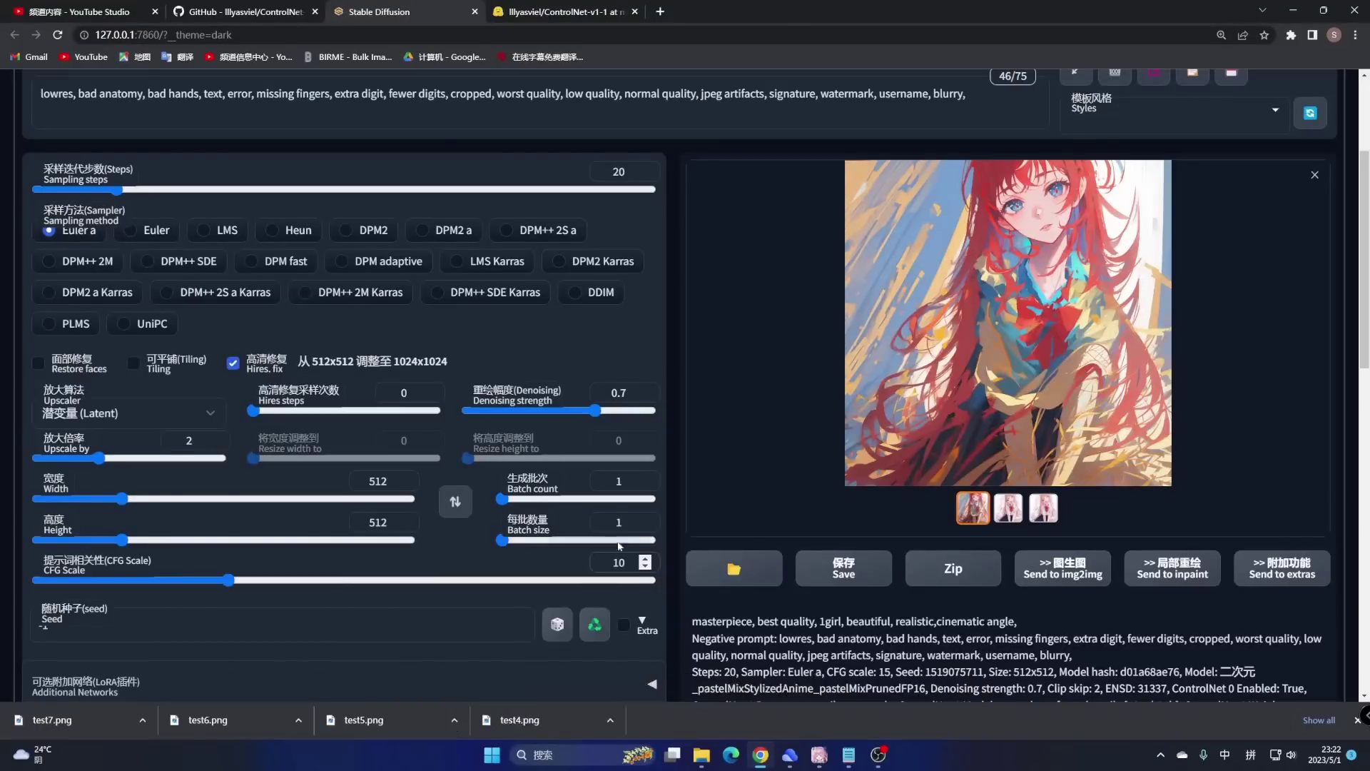
Step: Generate the image with ControlNet priority and compare it with the ControlNet reference image
scroll(1072, 308, up, 3)
click(1115, 244)
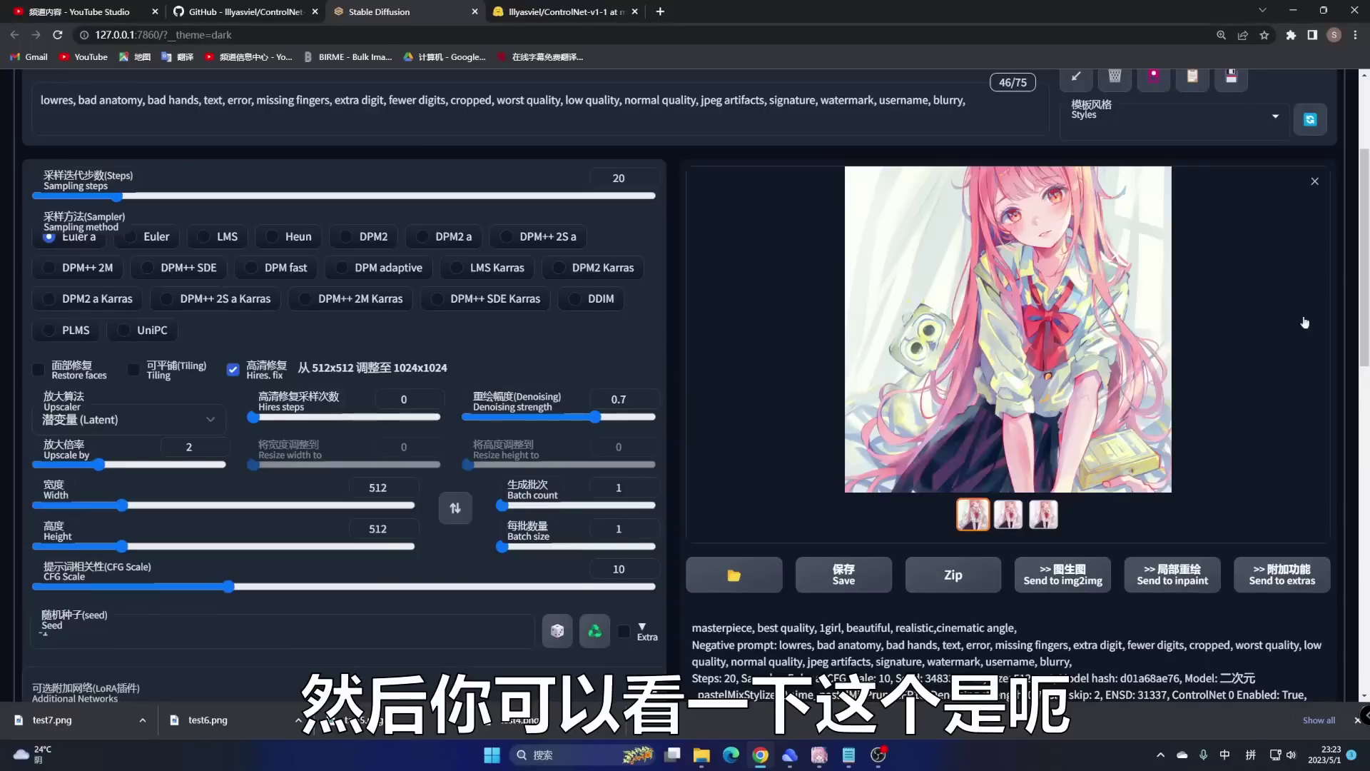
scroll(1090, 345, down, 14)
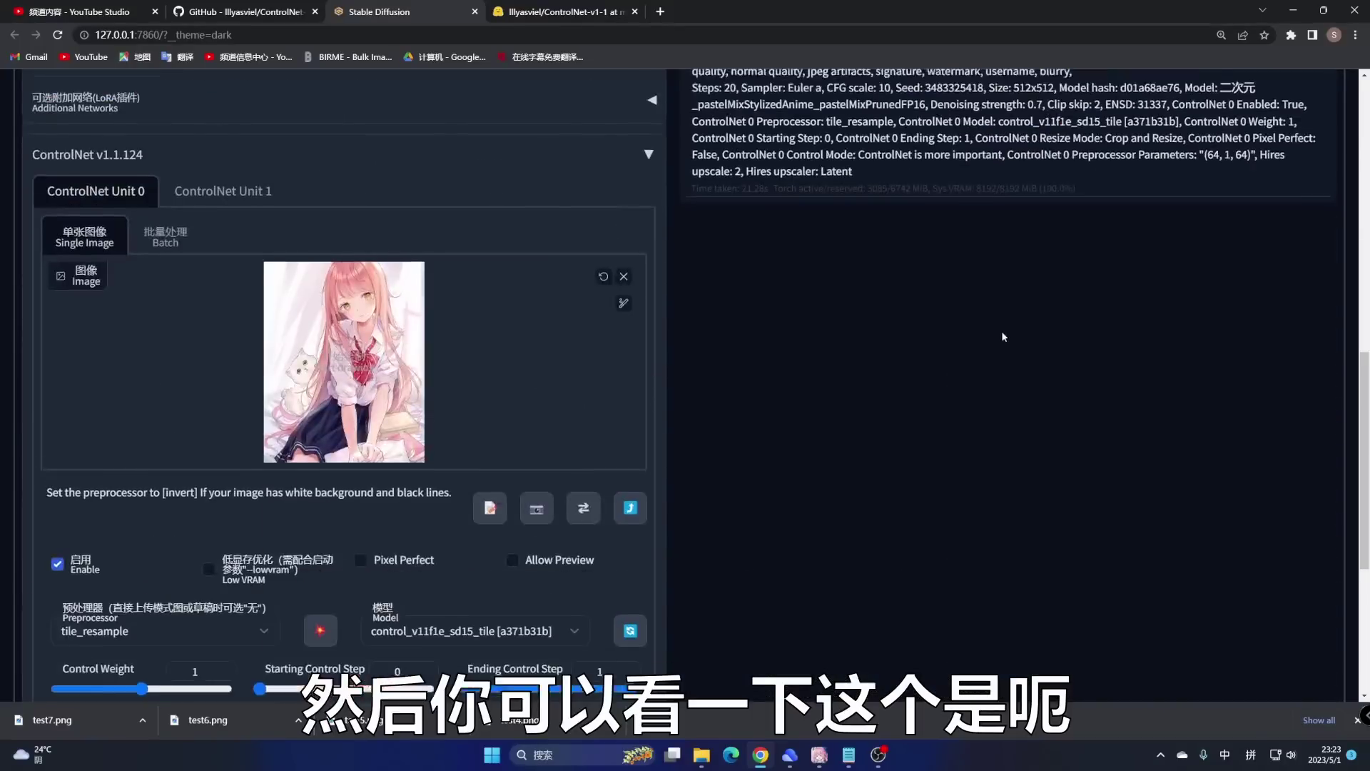
scroll(443, 532, up, 2)
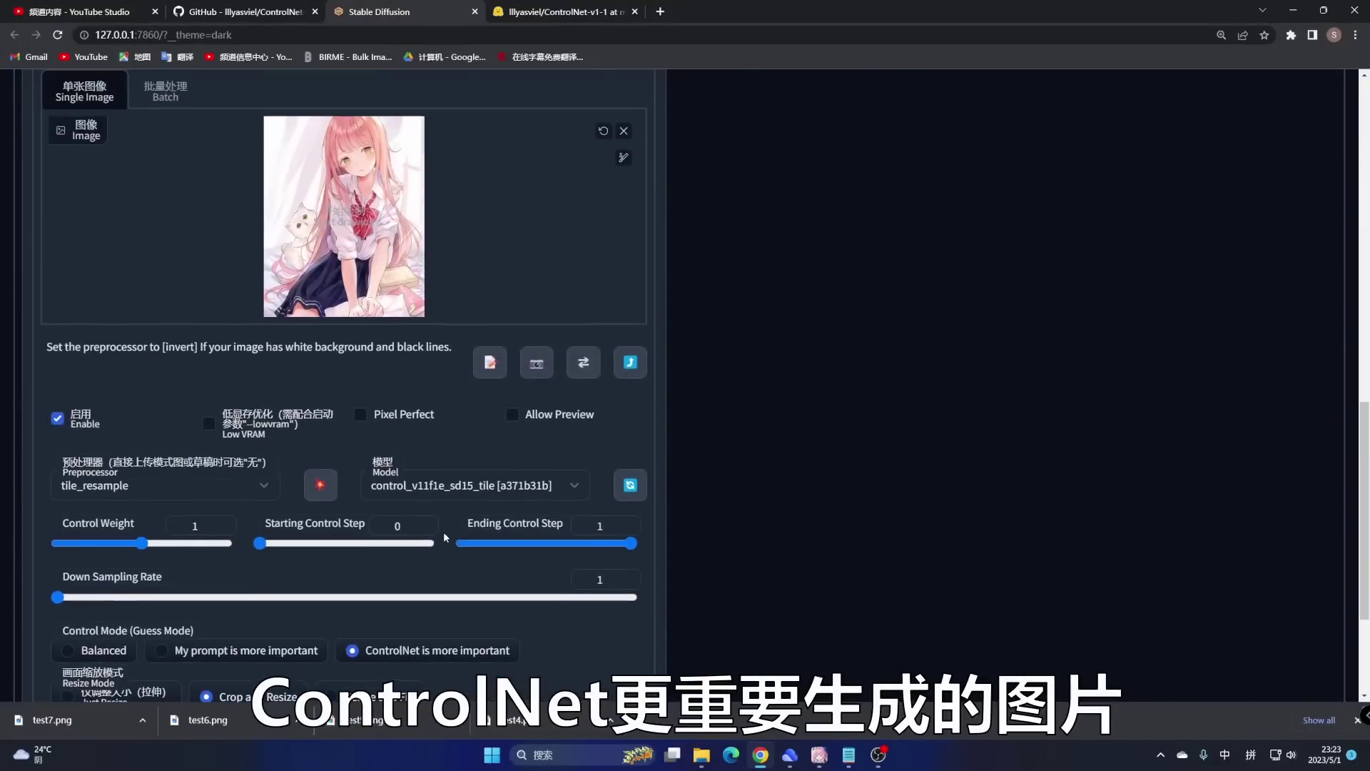
scroll(322, 152, up, 12)
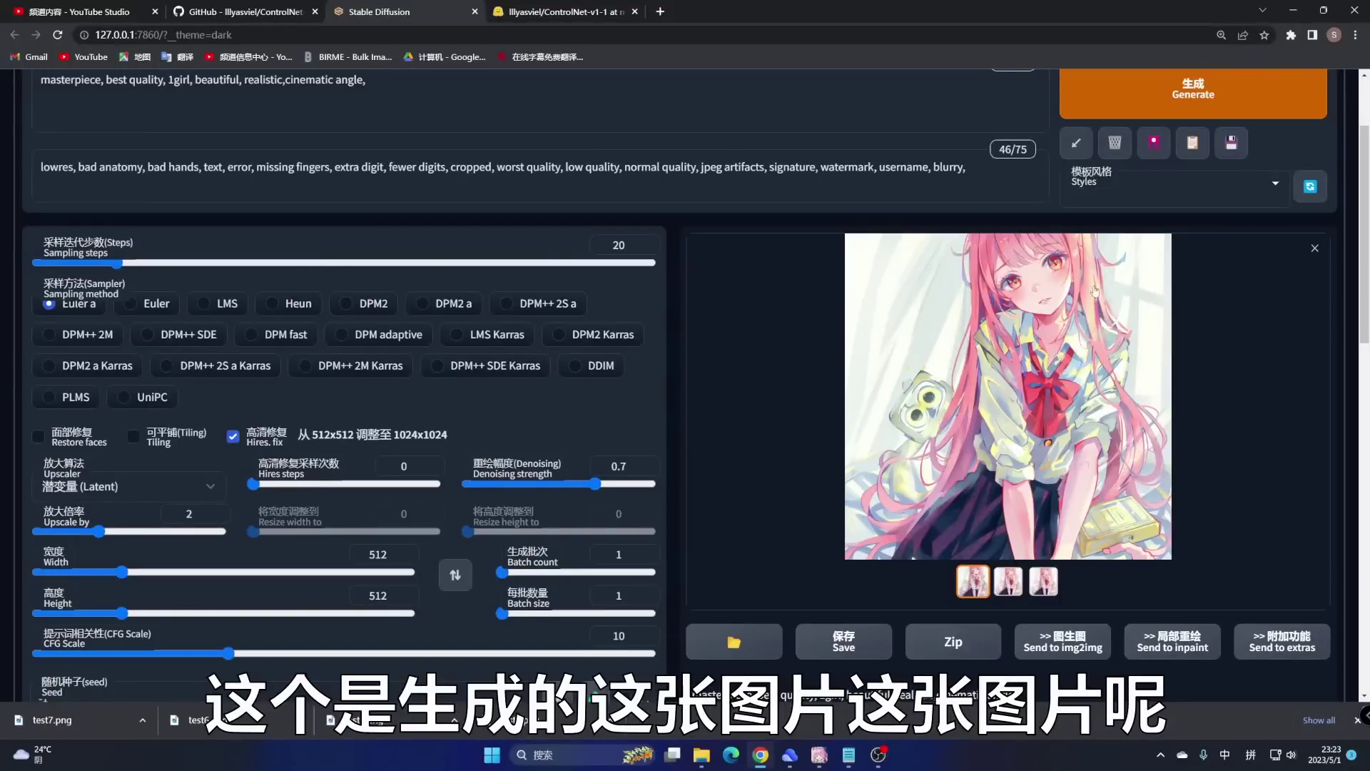
scroll(1070, 342, down, 8)
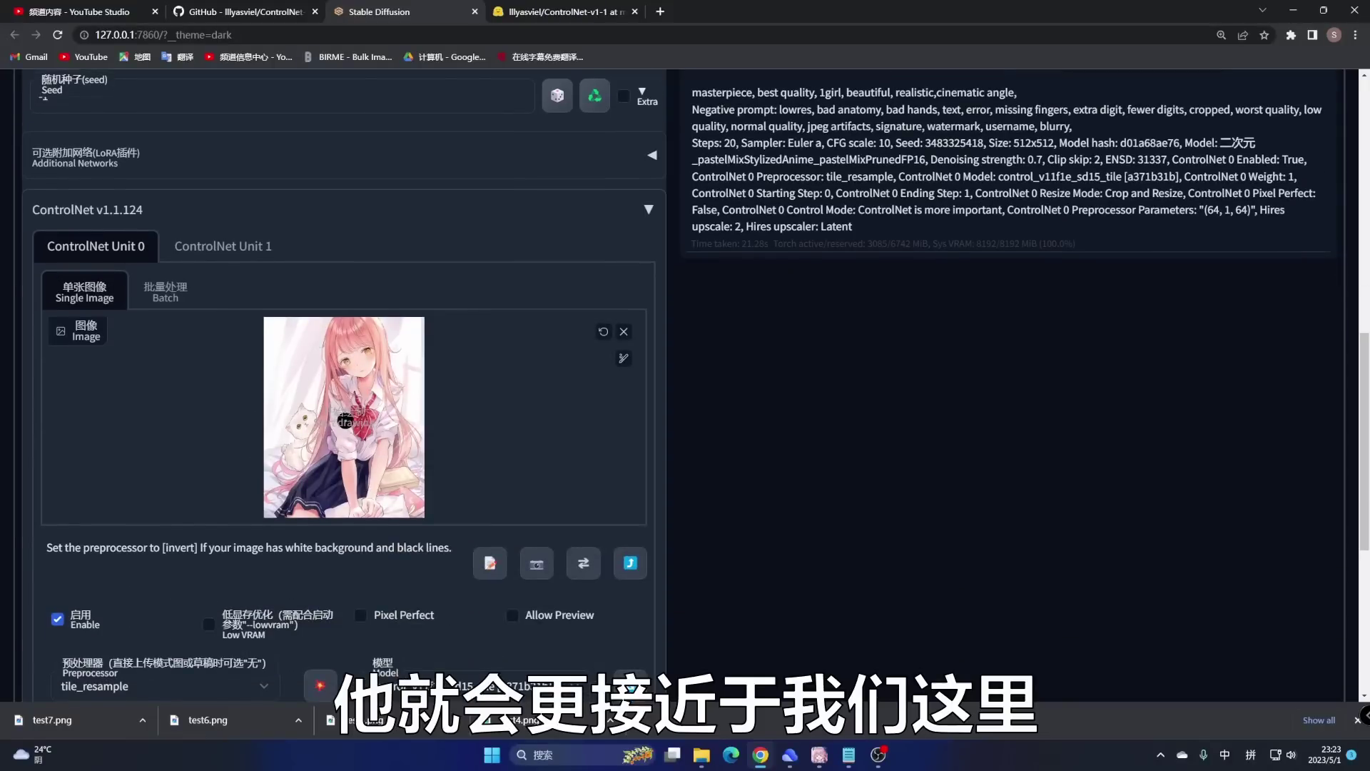
scroll(413, 392, up, 8)
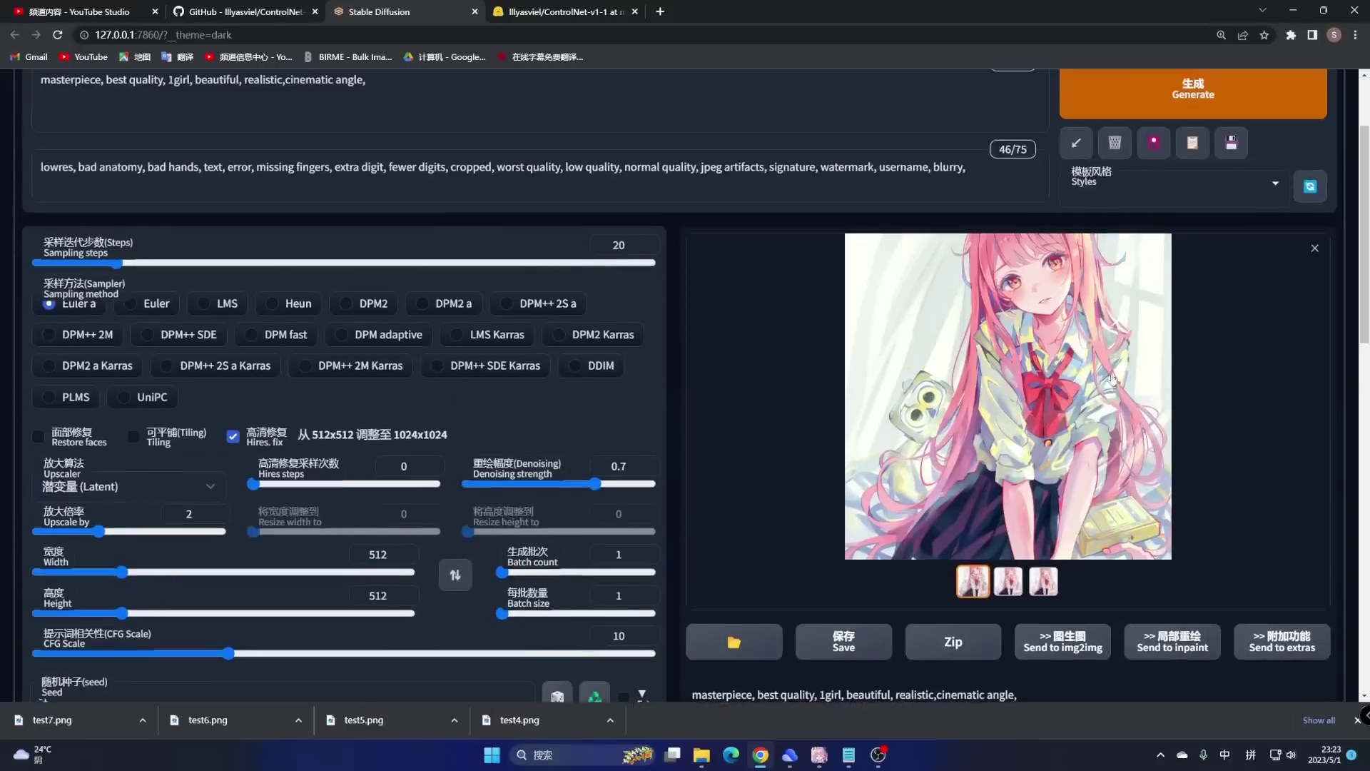
Step: Save the generated pink-haired girl image as test8 in PNG format in the 选定AI图片 folder
right_click(1023, 357)
click(1074, 380)
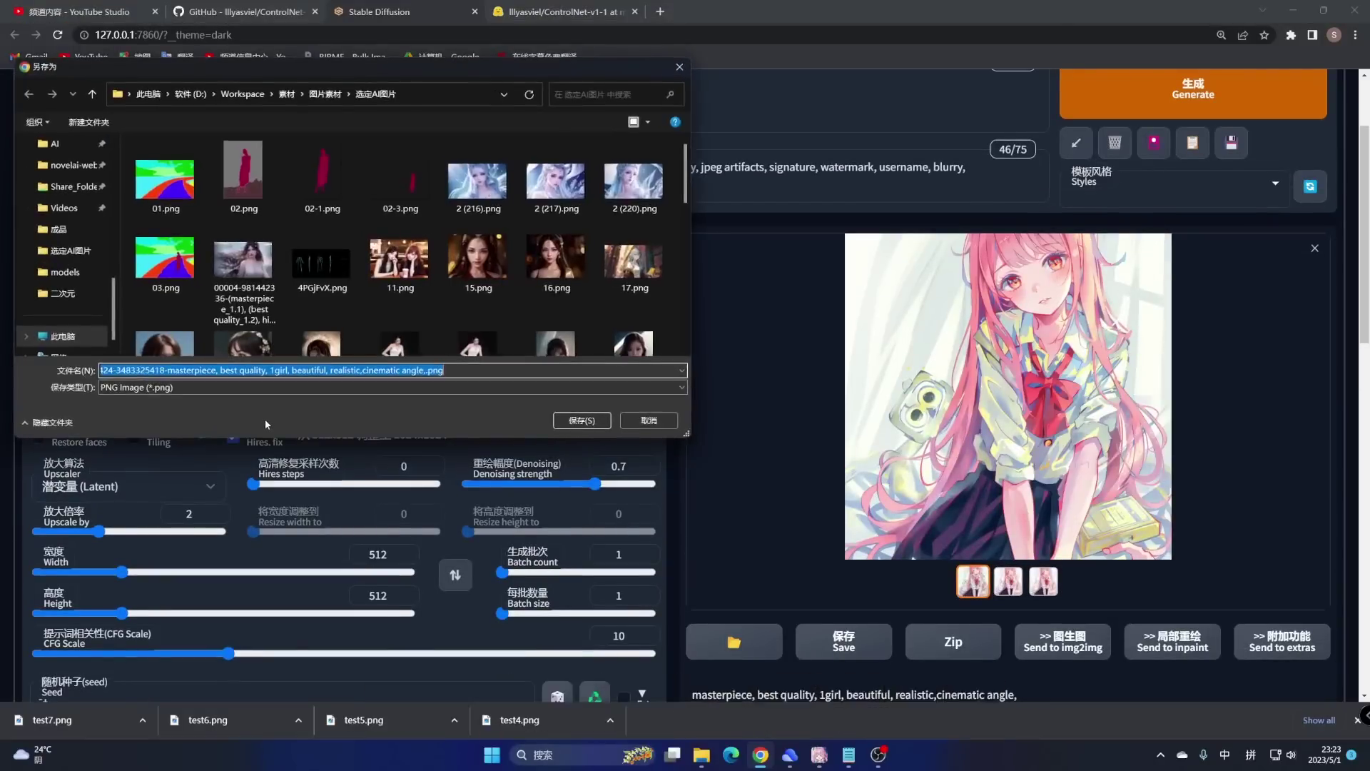
text(test)
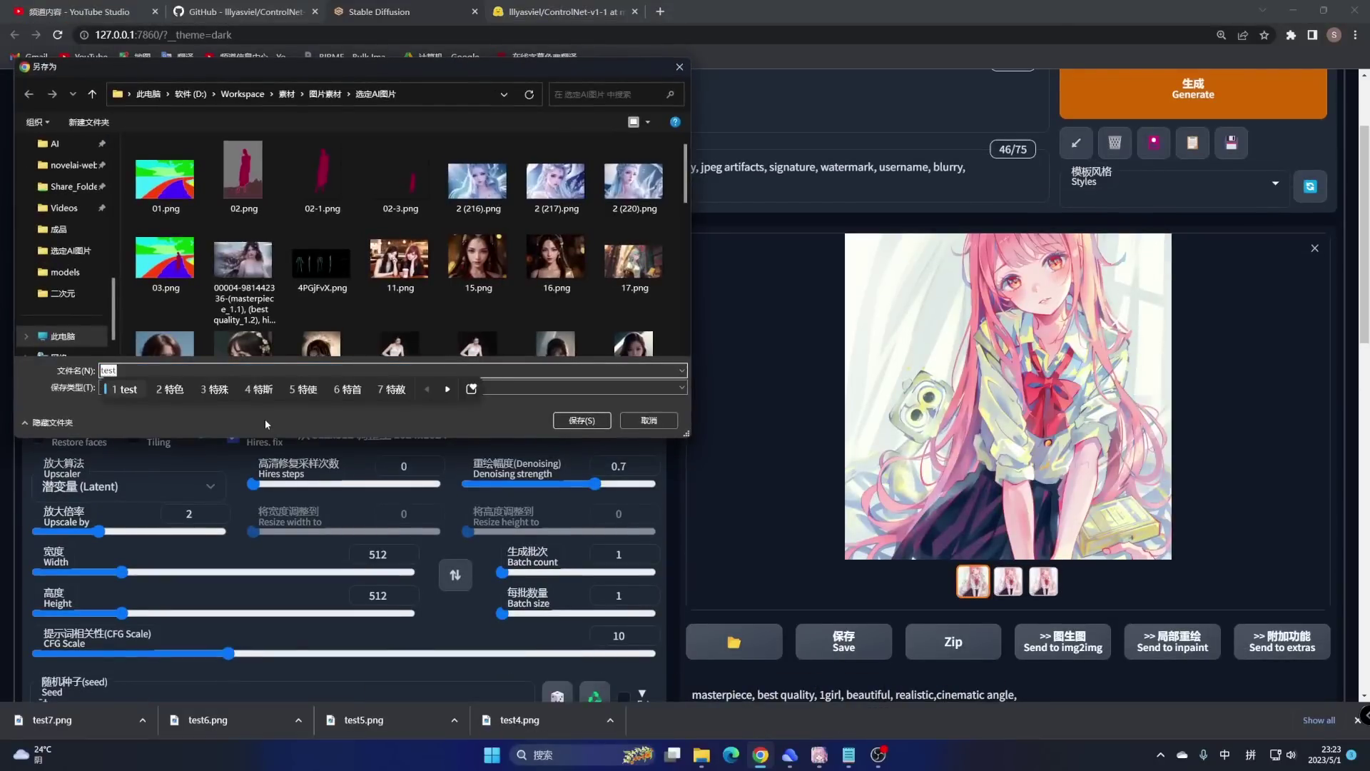
text(8)
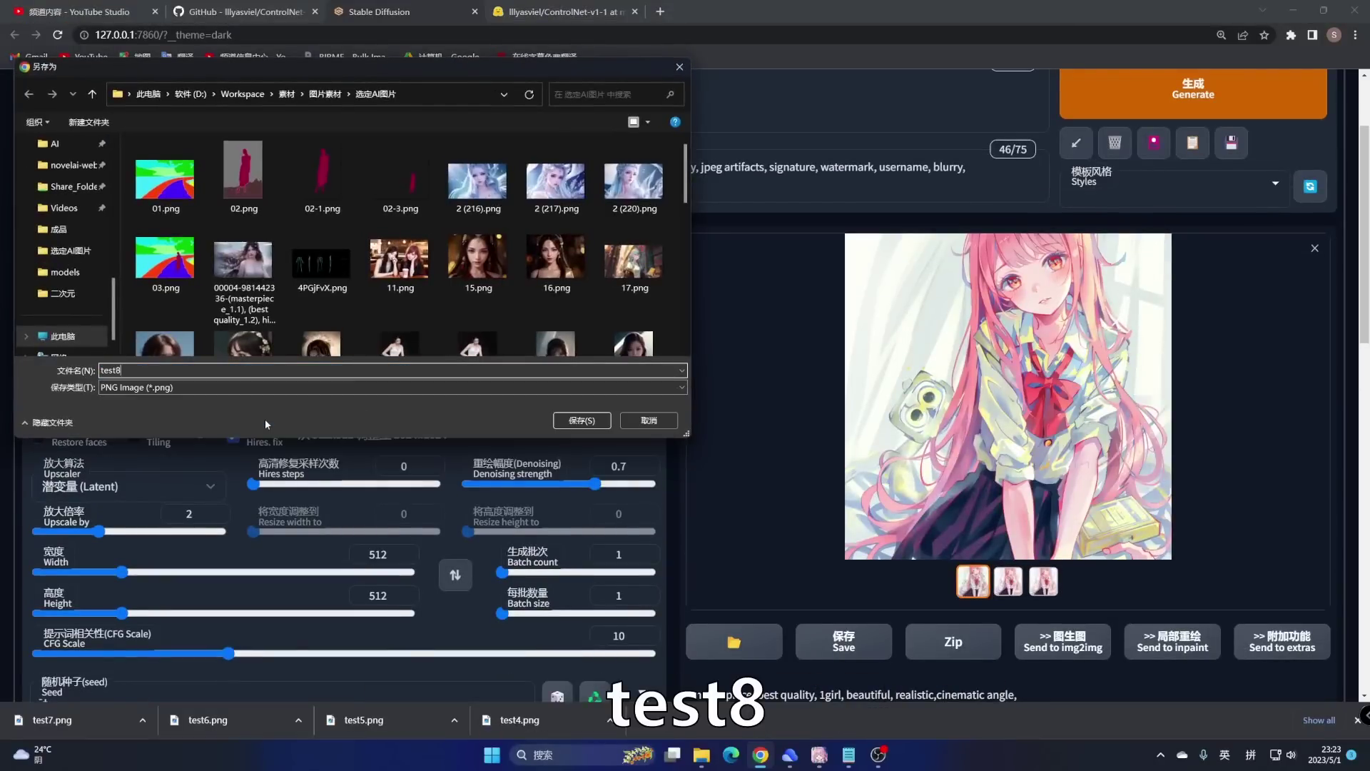
click(582, 421)
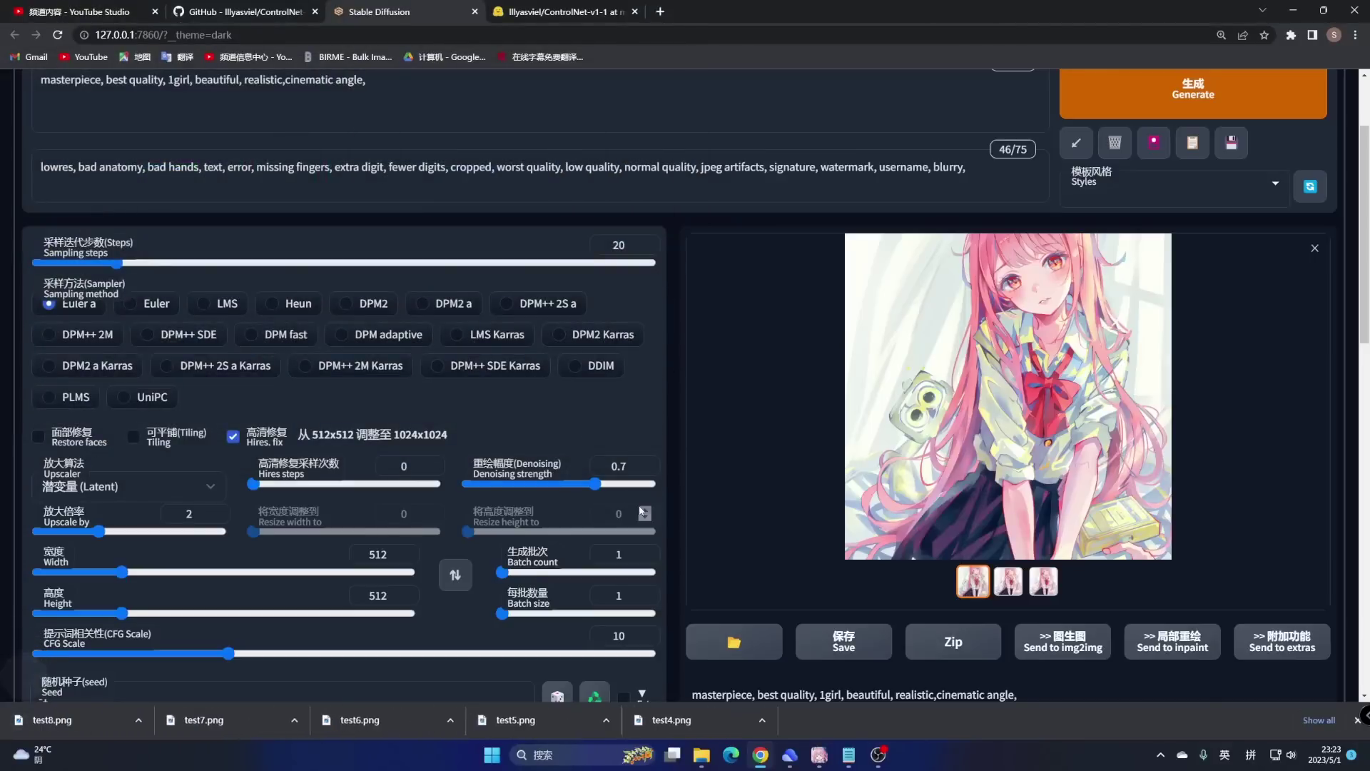
Step: Open test6.png from the 选定AI图片 folder, snap it to the first third of the screen and place the folder window in the middle third
click(709, 760)
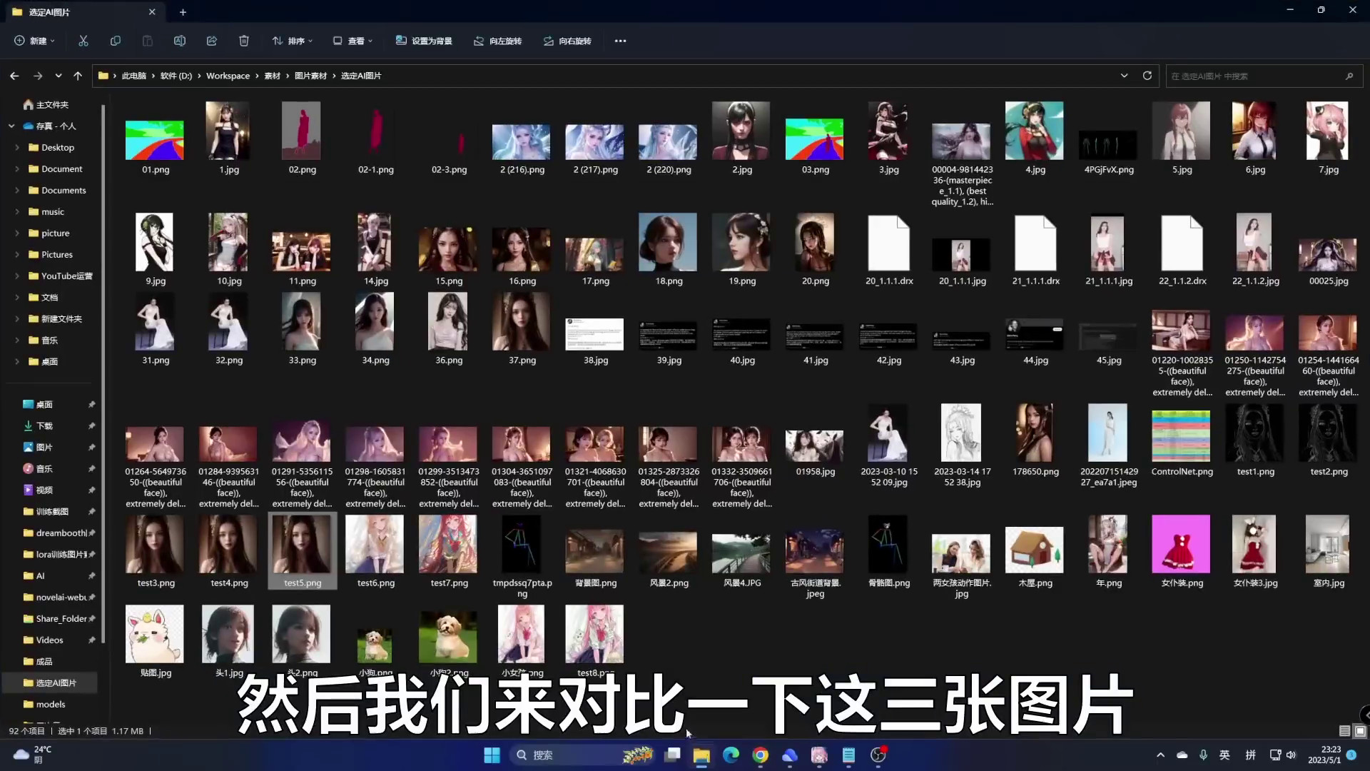
double_click(375, 533)
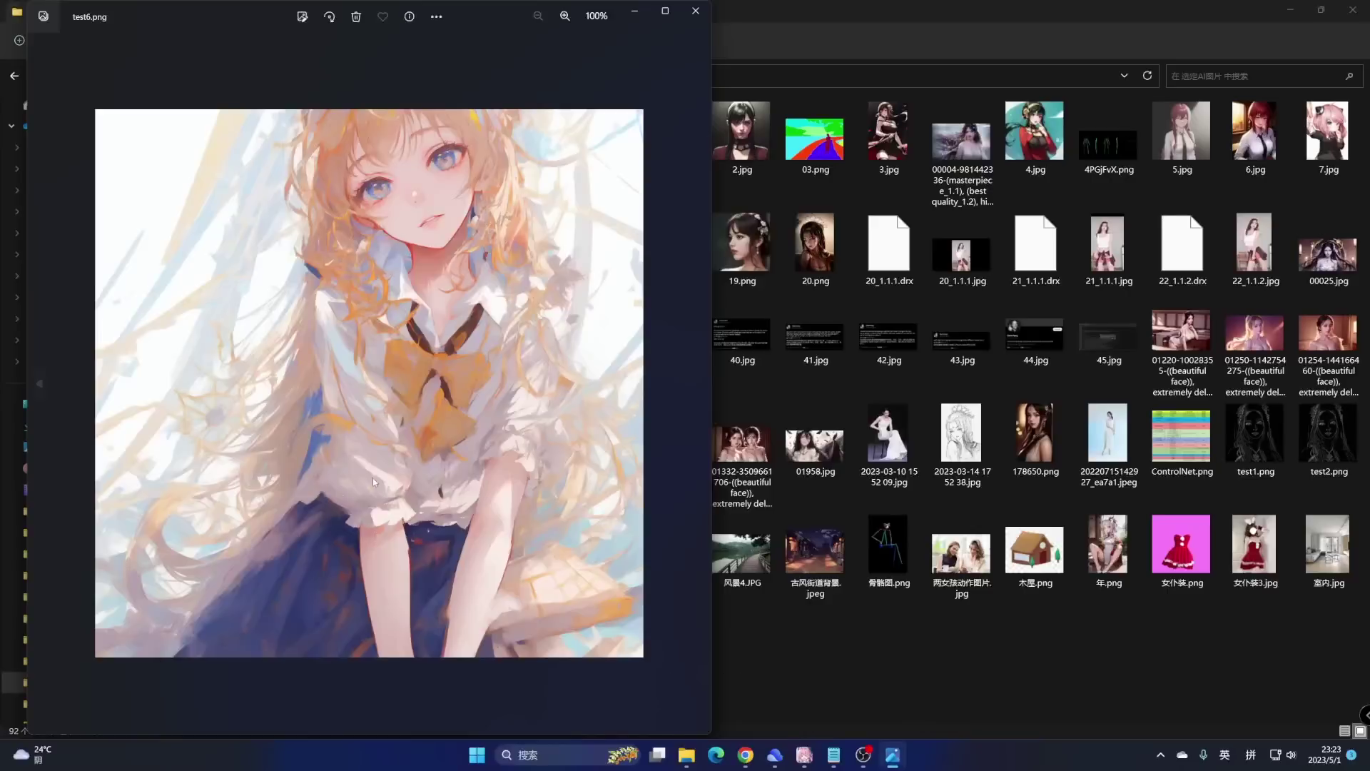
mouse_move(669, 13)
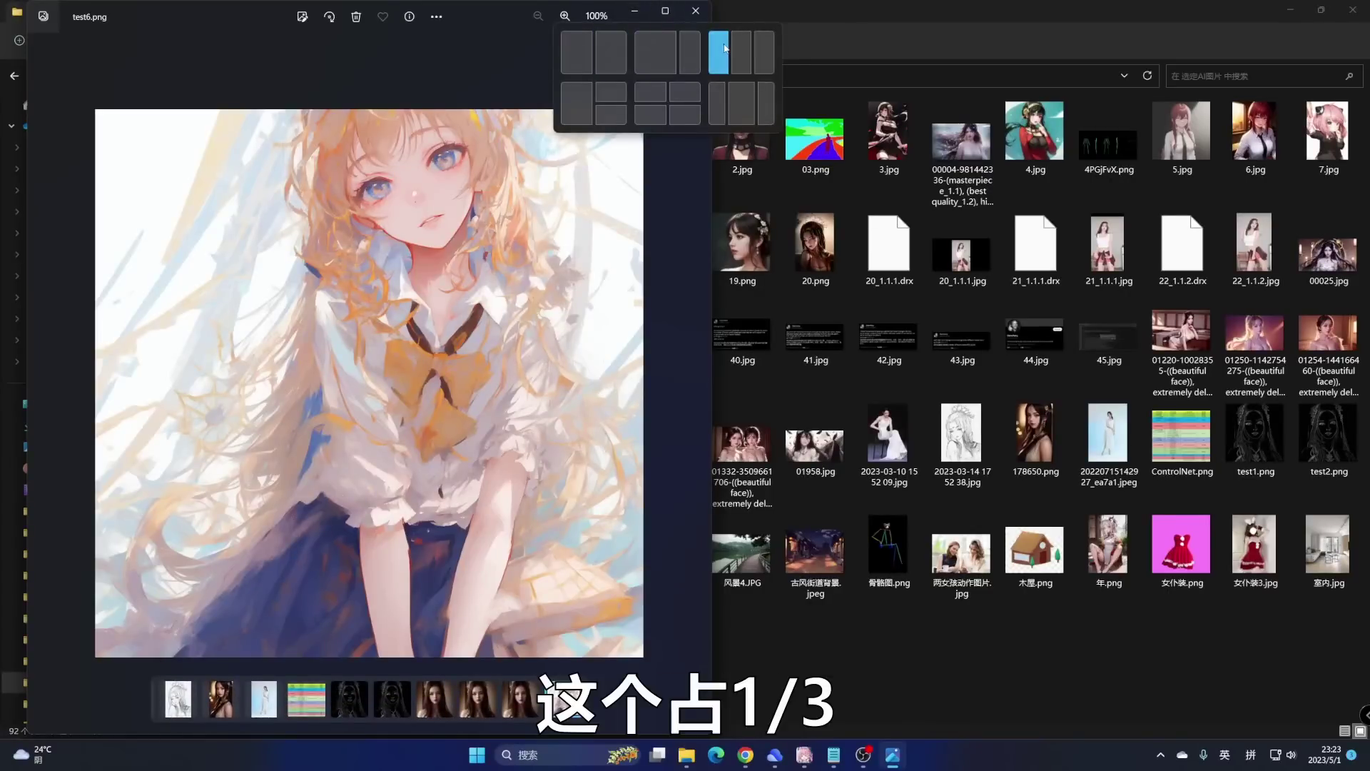
click(719, 52)
click(589, 177)
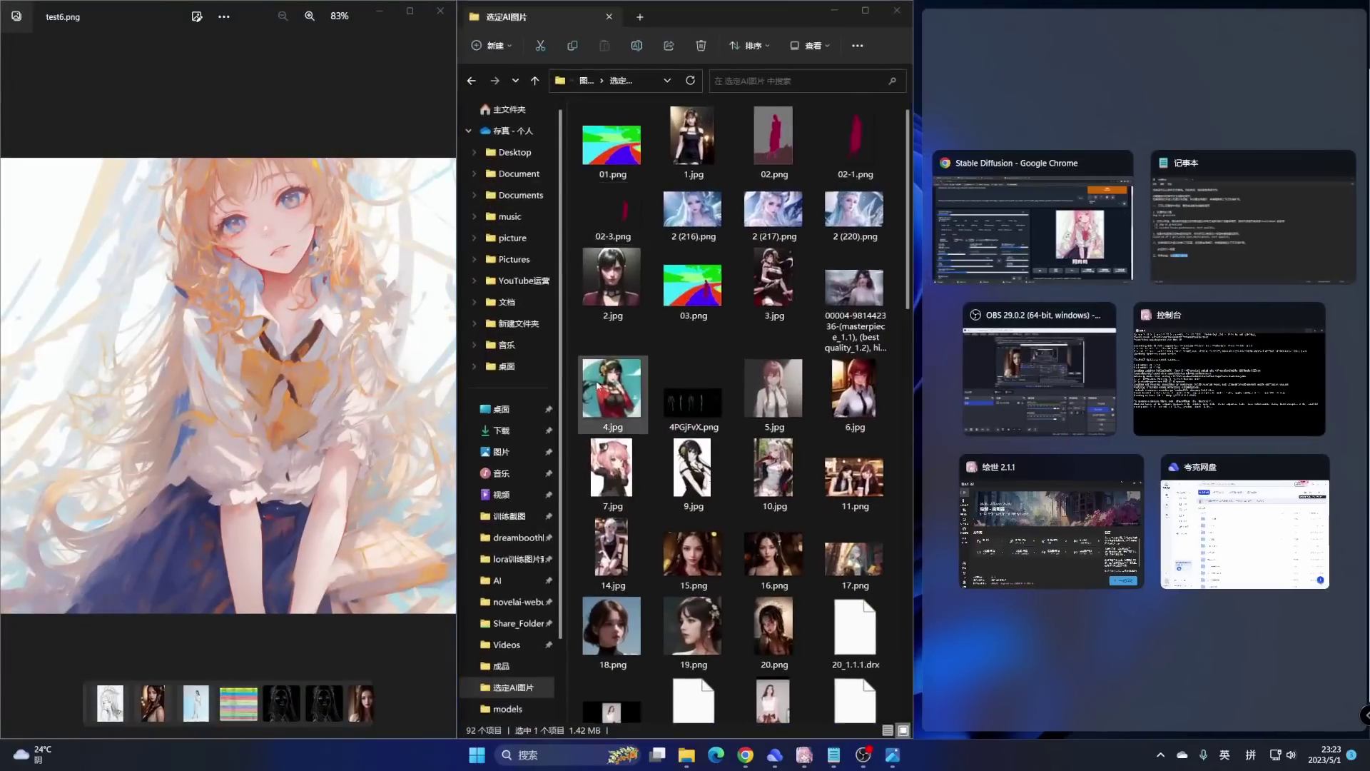
Step: Open test7.png from the 选定AI图片 folder and snap its window to the middle third, beside test6.png
drag(909, 201, 897, 591)
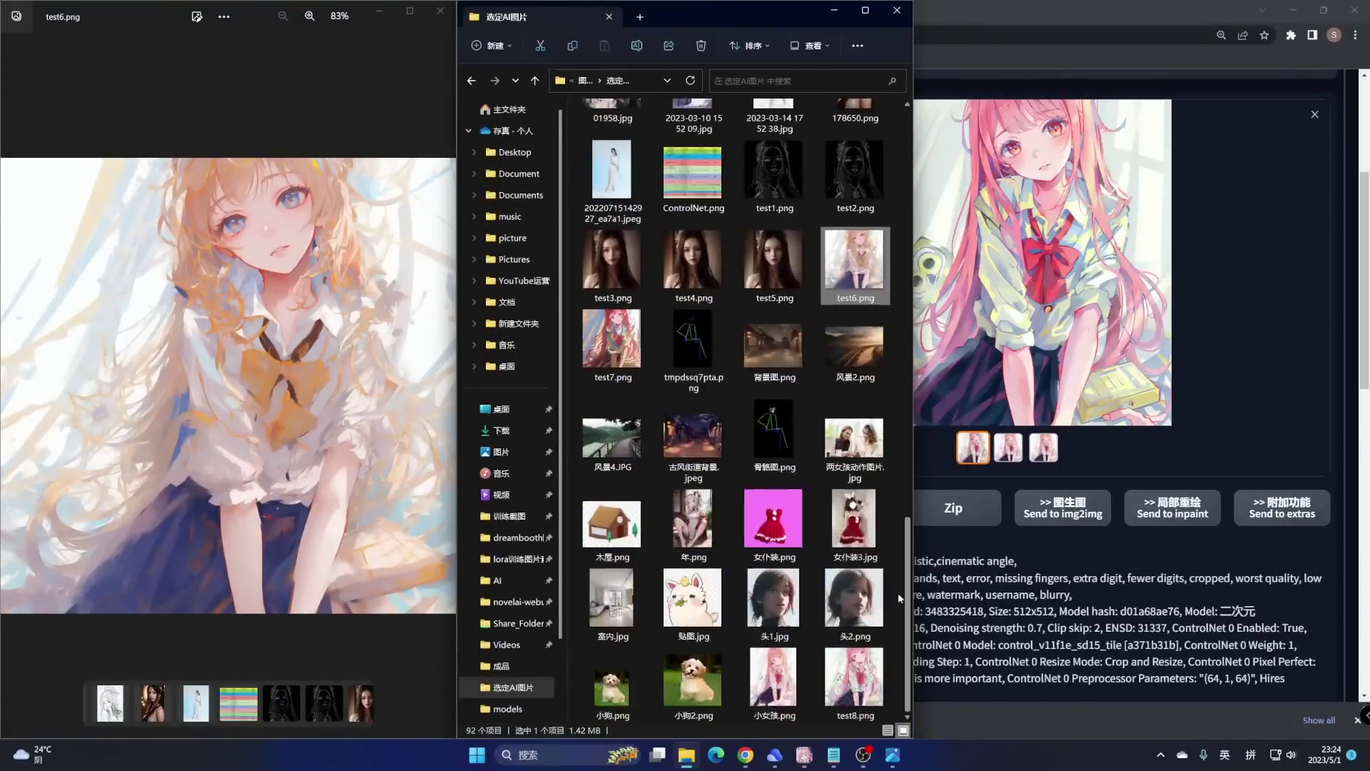
double_click(608, 340)
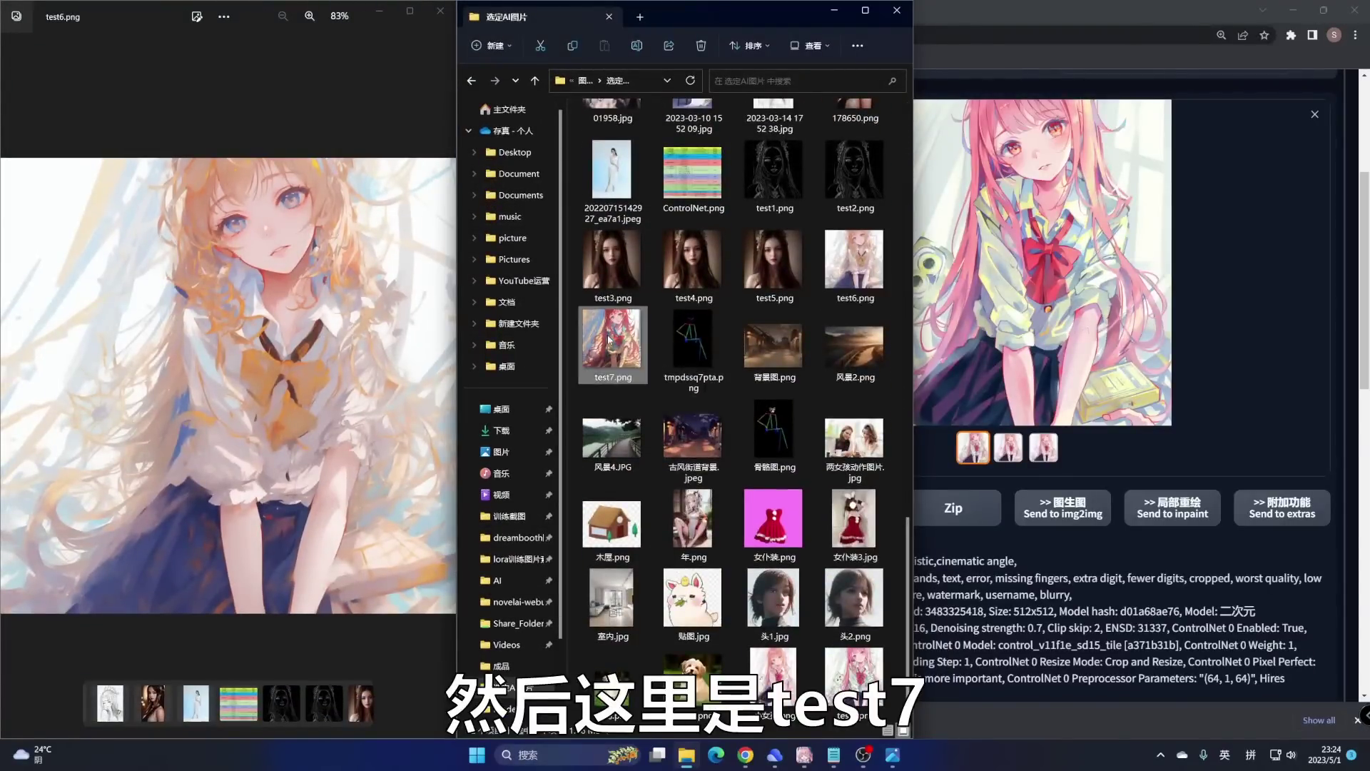
mouse_move(437, 10)
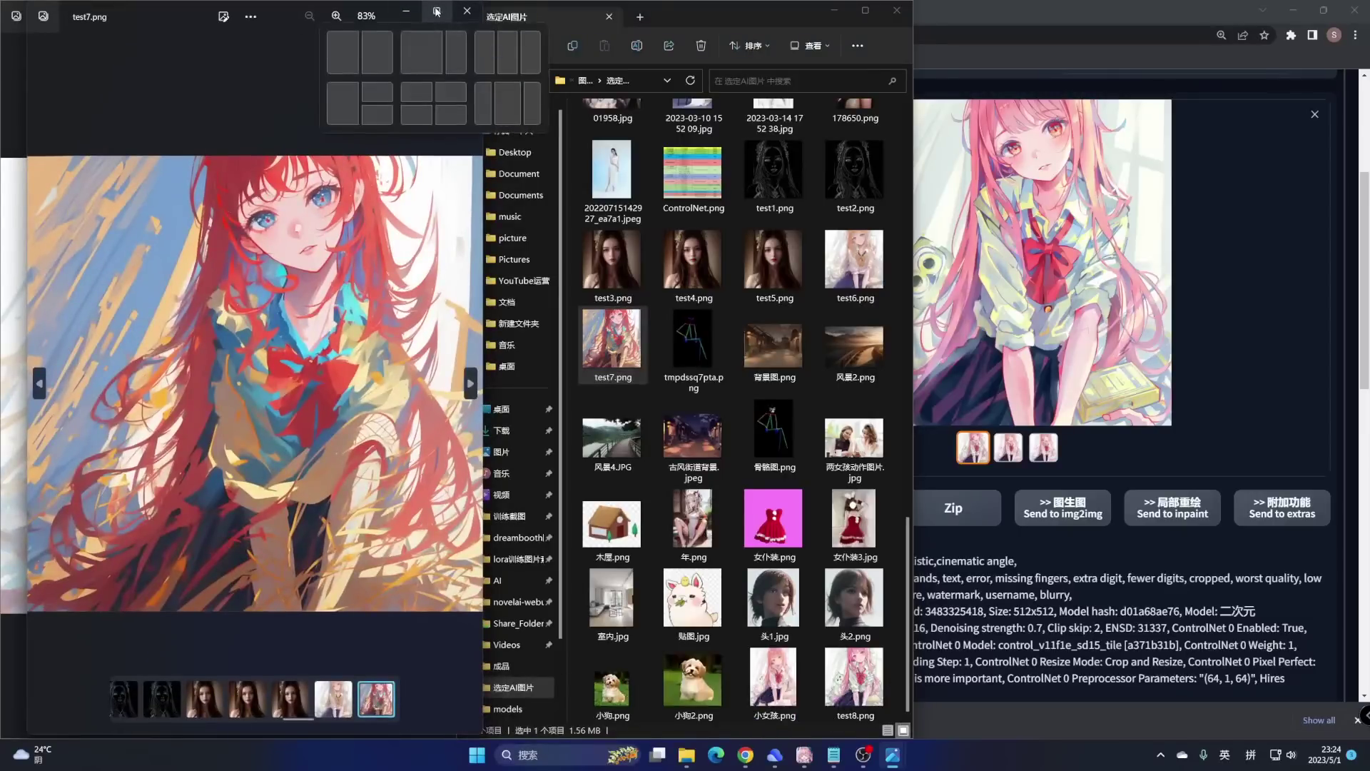
click(440, 39)
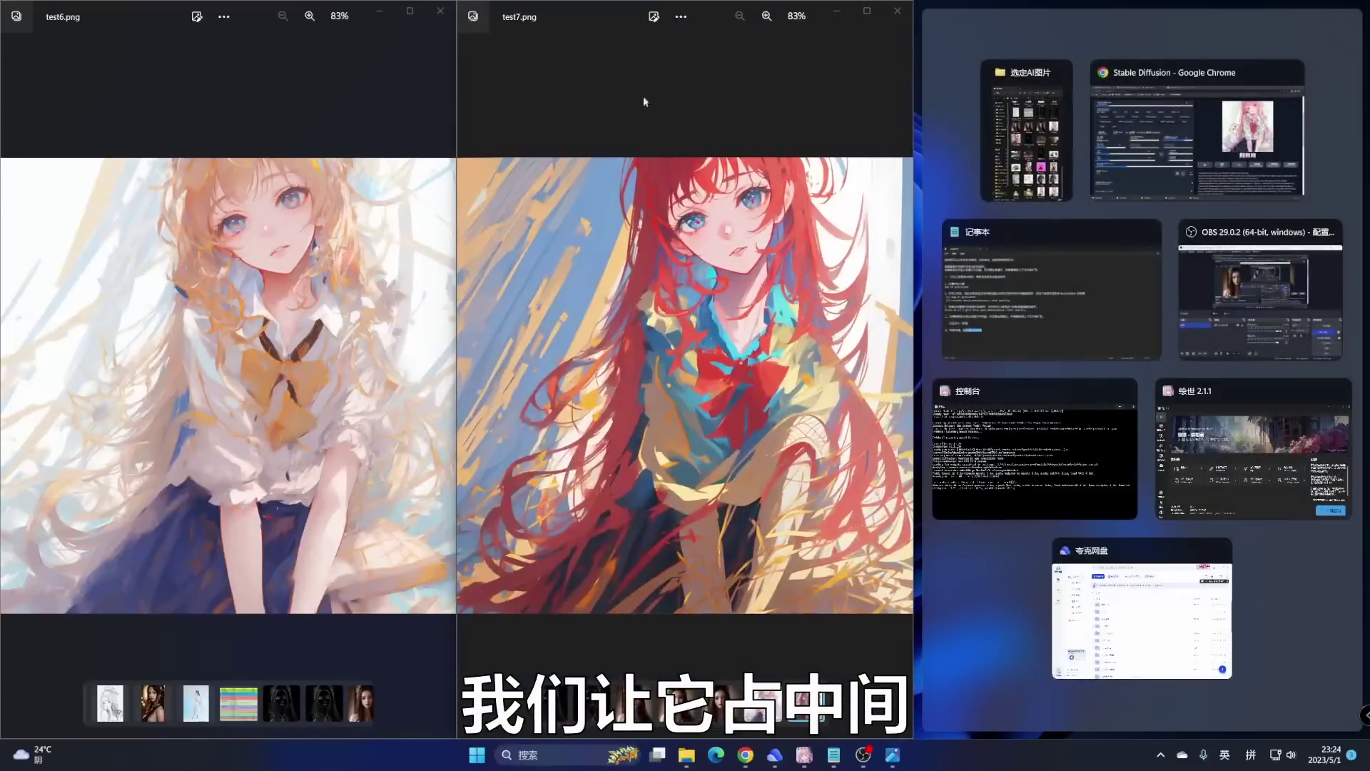
Step: Place the folder window in the last third, then open test8.png from it and snap the image there beside test7.png
click(1029, 132)
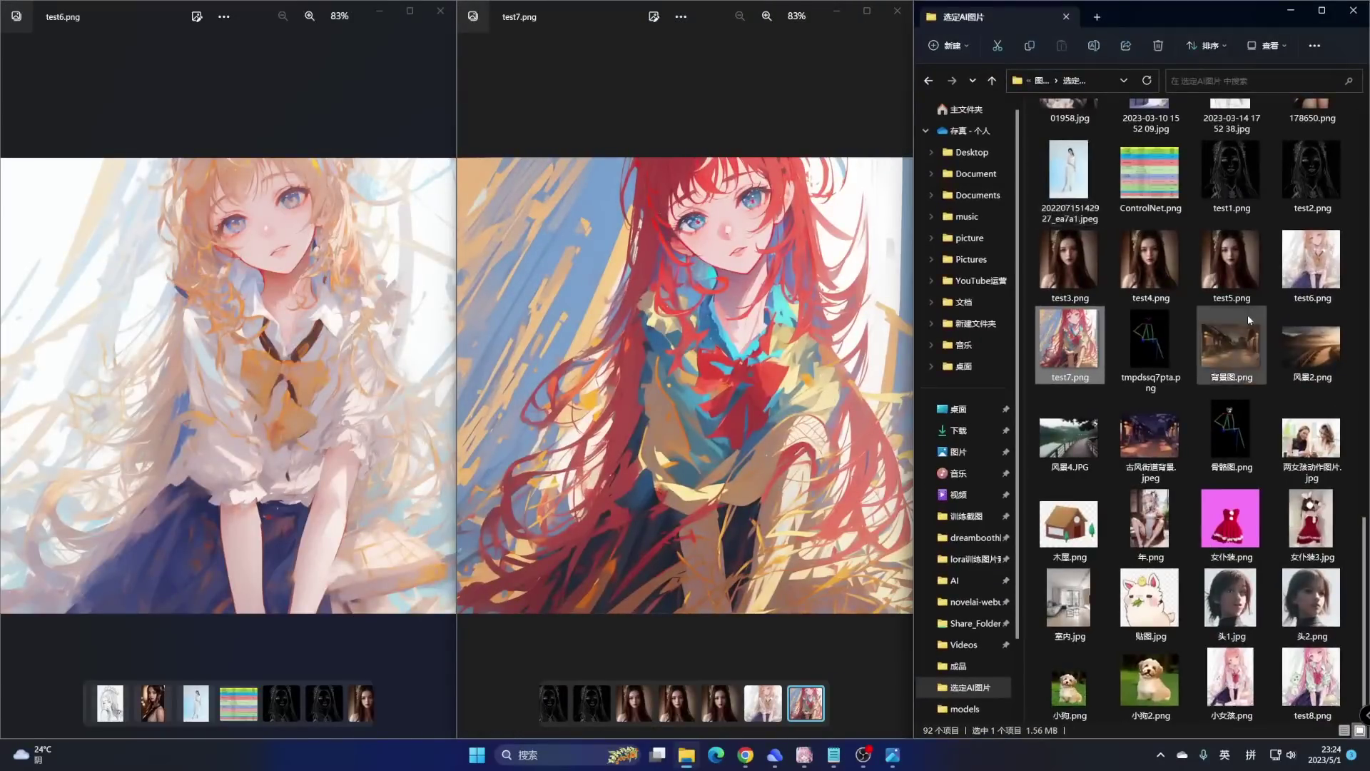
double_click(1311, 682)
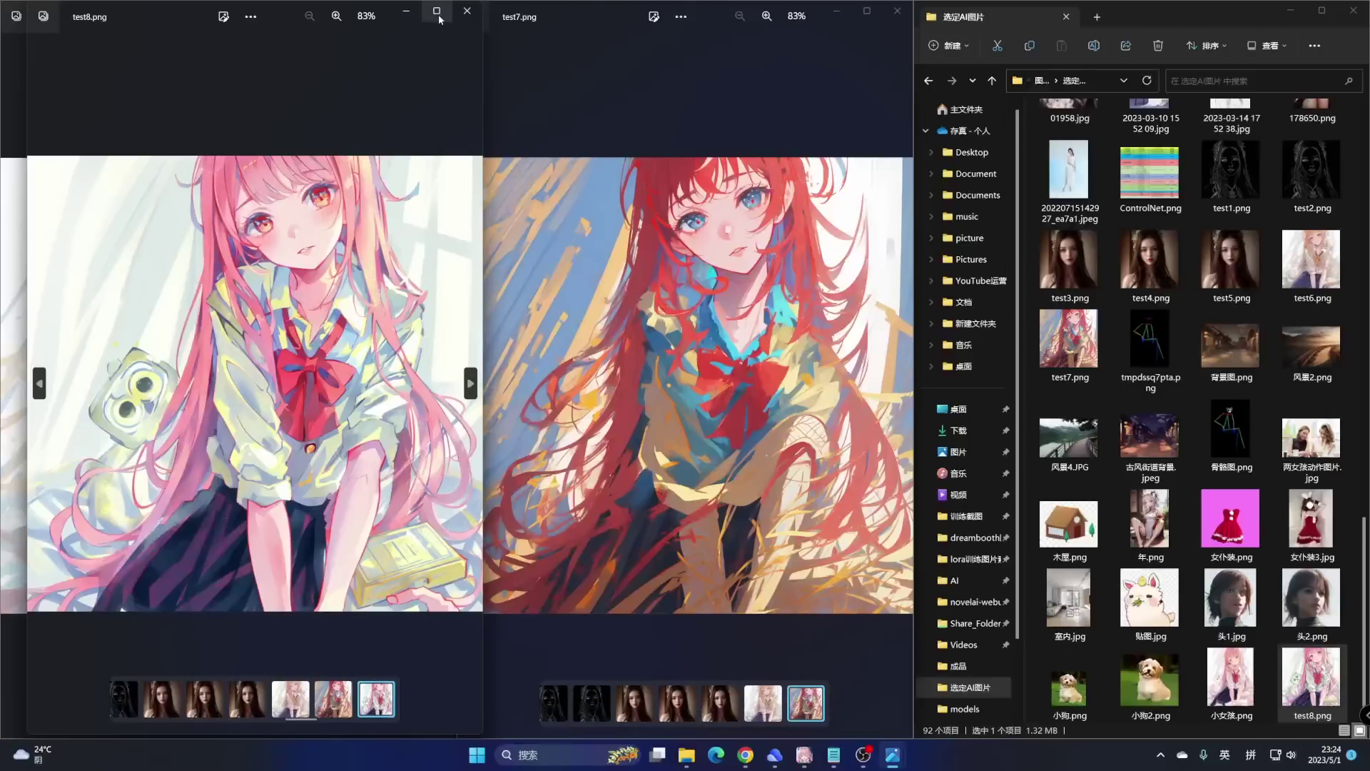
click(536, 47)
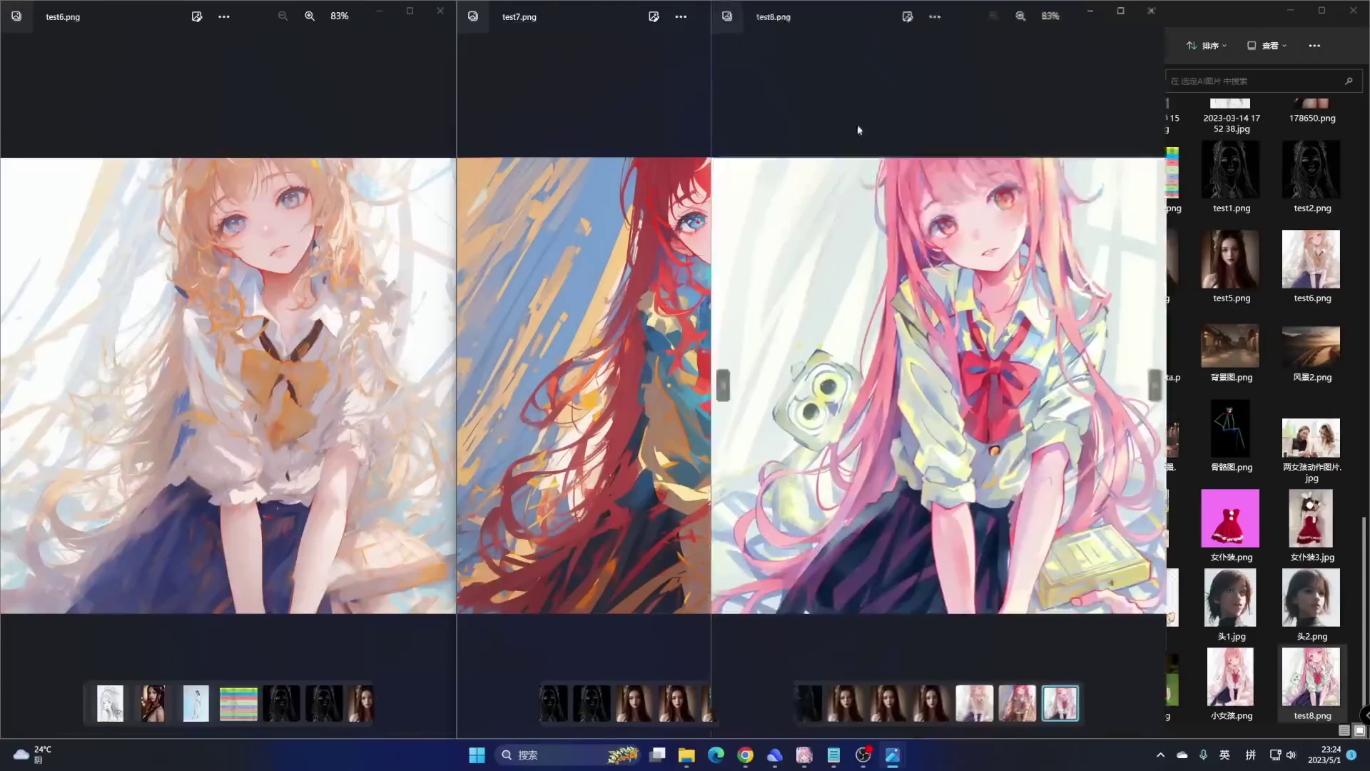